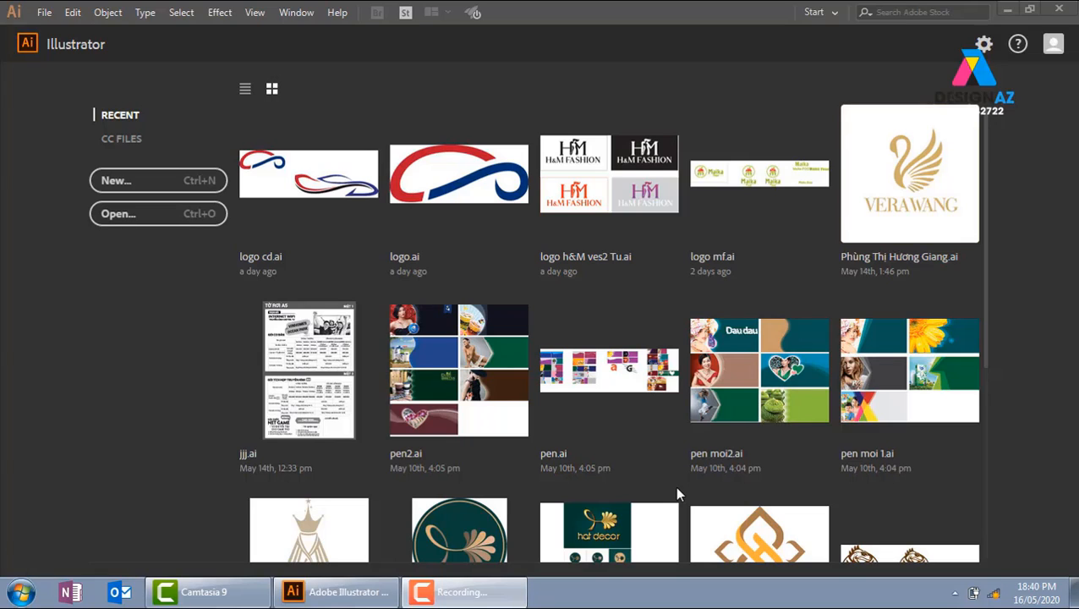
# Create a new portrait A4 document, 21 x 29.7 cm, in CMYK Color mode
pyautogui.click(209, 190)
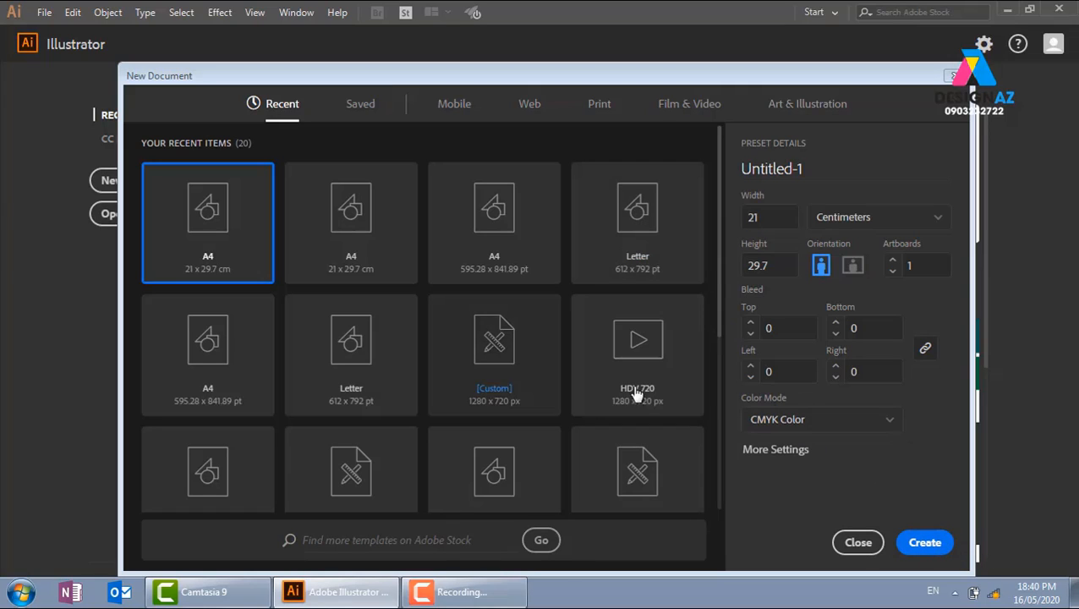
pyautogui.click(930, 542)
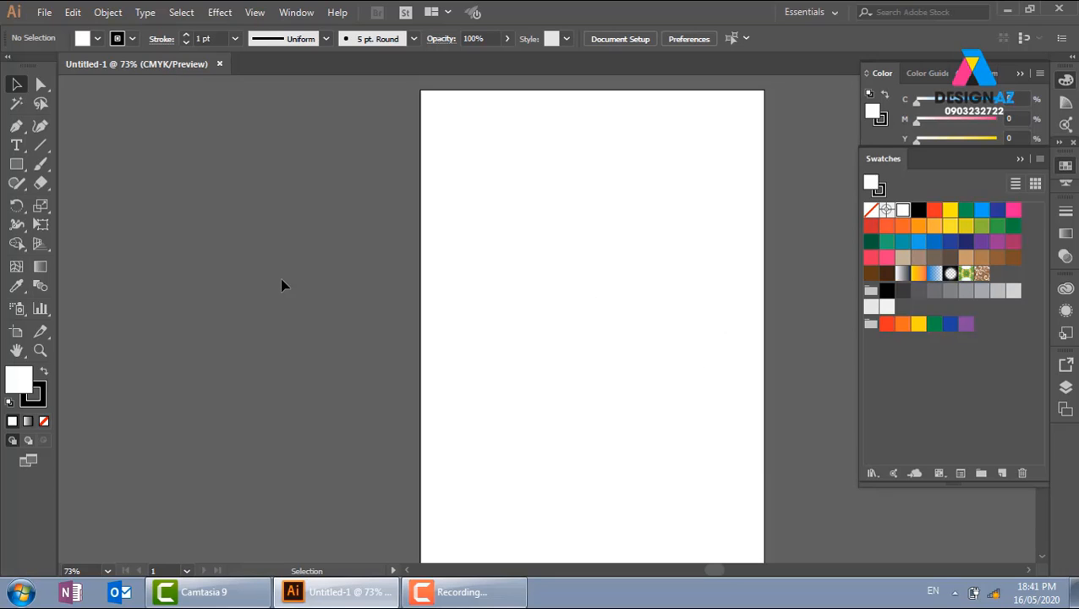
# Draw a wide horizontal rectangle across the upper part of the artboard with the Rectangle tool
pyautogui.click(16, 164)
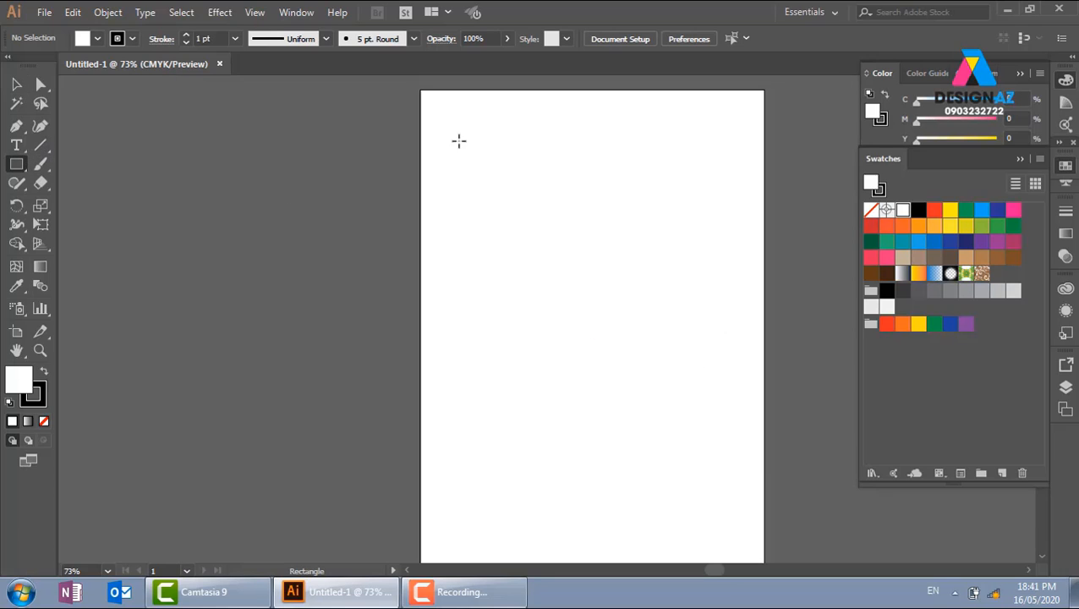
pyautogui.moveTo(459, 141); pyautogui.dragTo(697, 247)
pyautogui.press('v')
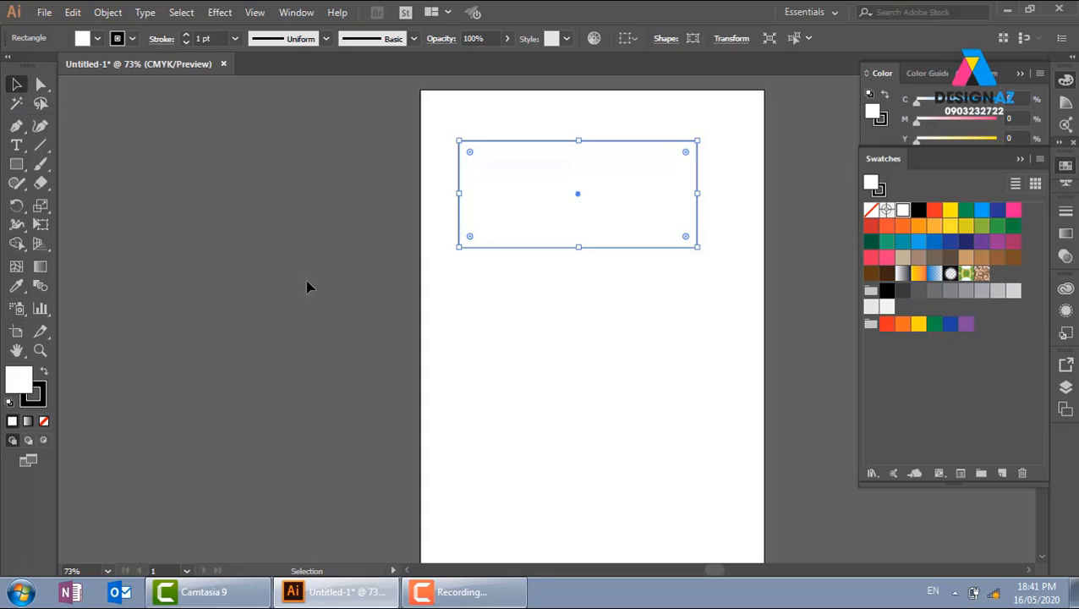
pyautogui.click(542, 332)
pyautogui.scroll(1, 542, 333)
pyautogui.press('space')
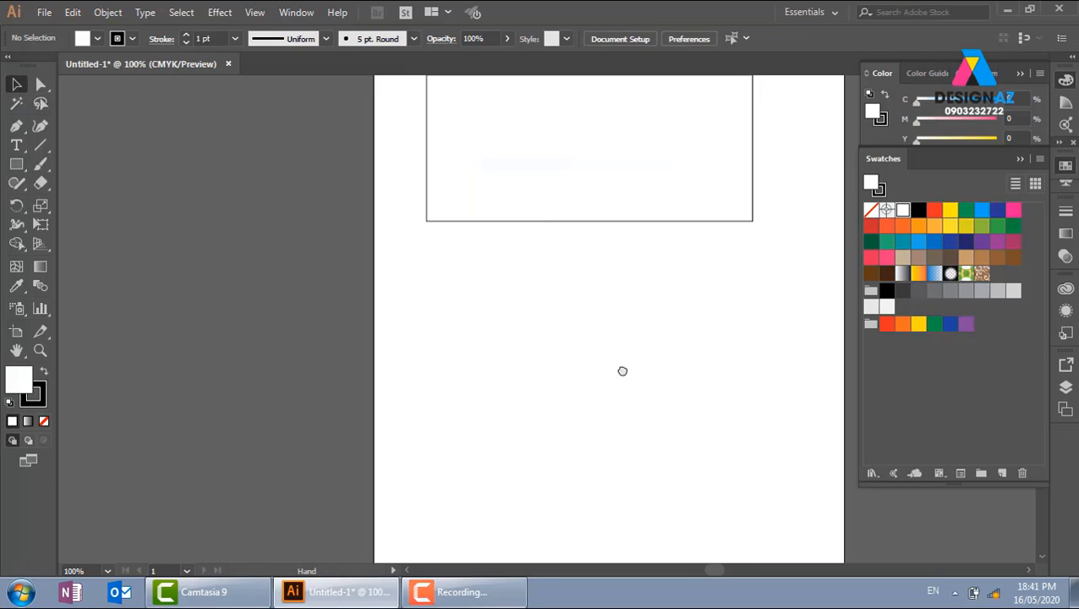
pyautogui.moveTo(622, 370); pyautogui.dragTo(554, 458)
# Fill the rectangle with the default white-to-black linear gradient
pyautogui.moveTo(761, 174); pyautogui.dragTo(389, 440)
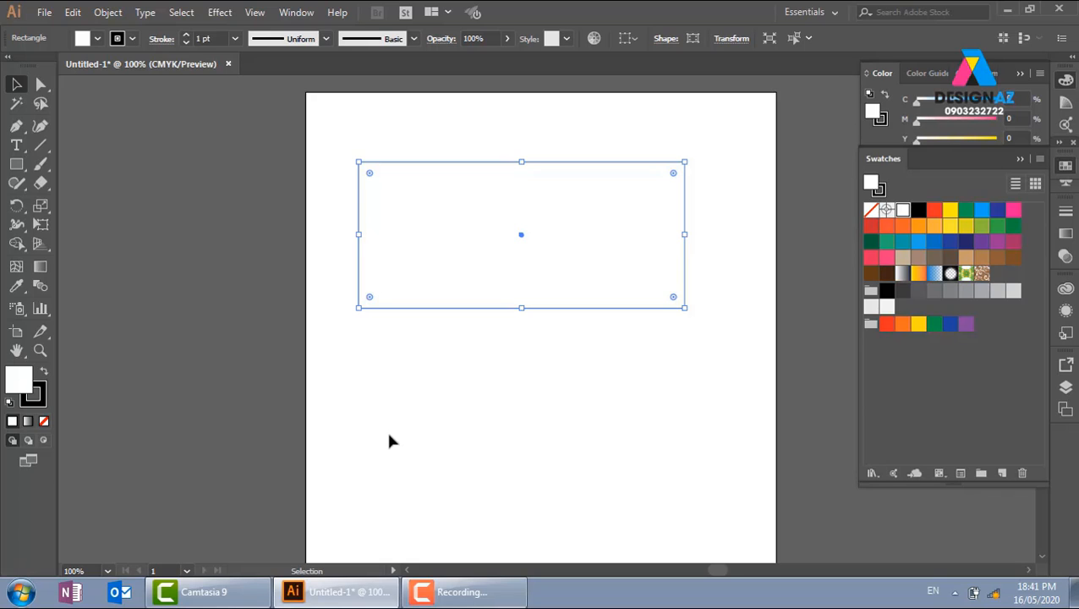
pyautogui.press('.')
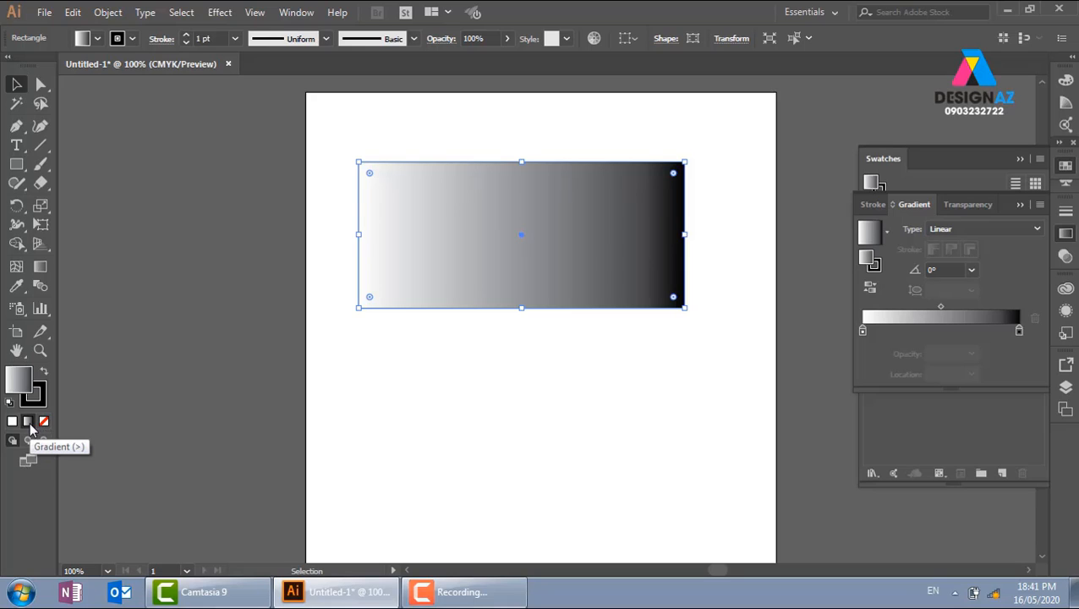
pyautogui.click(541, 349)
pyautogui.click(563, 266)
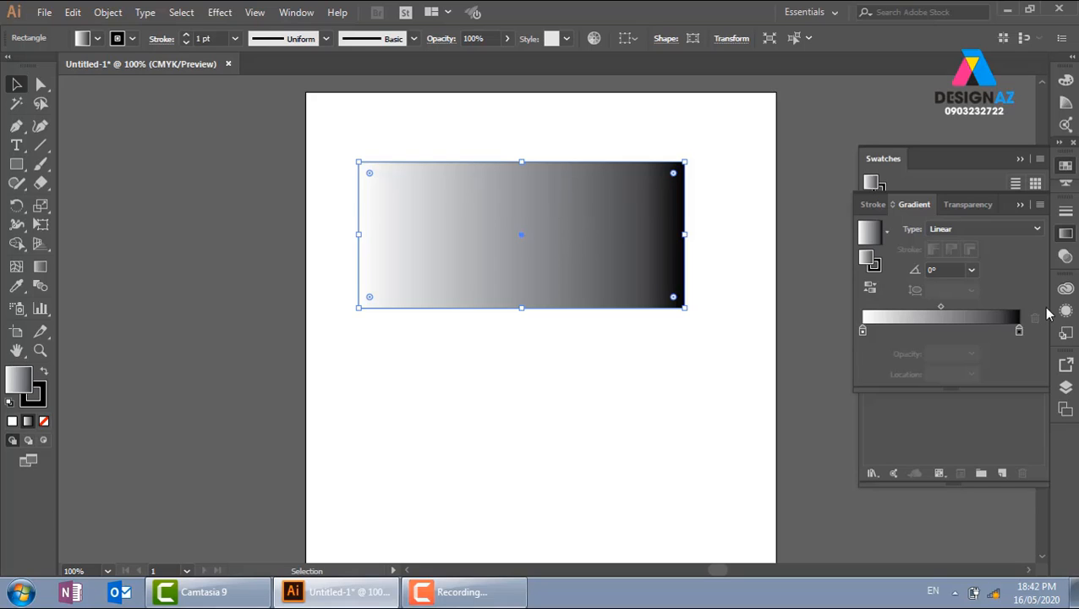
# Recolor the black end stop of the rectangle's gradient with the dark navy blue swatch
pyautogui.click(710, 209)
pyautogui.click(664, 223)
pyautogui.click(1066, 166)
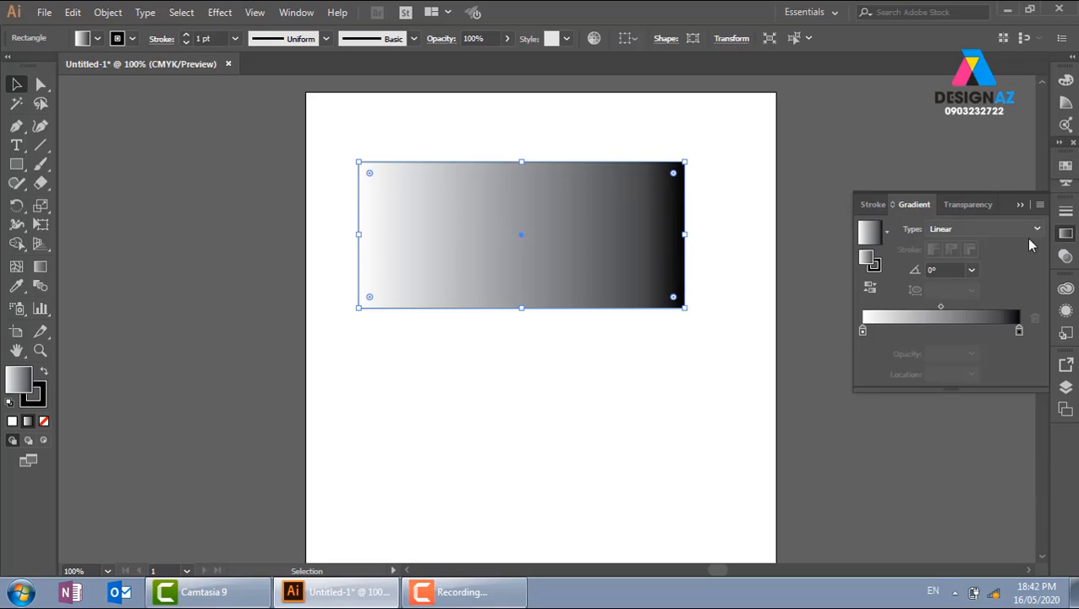
pyautogui.click(1020, 205)
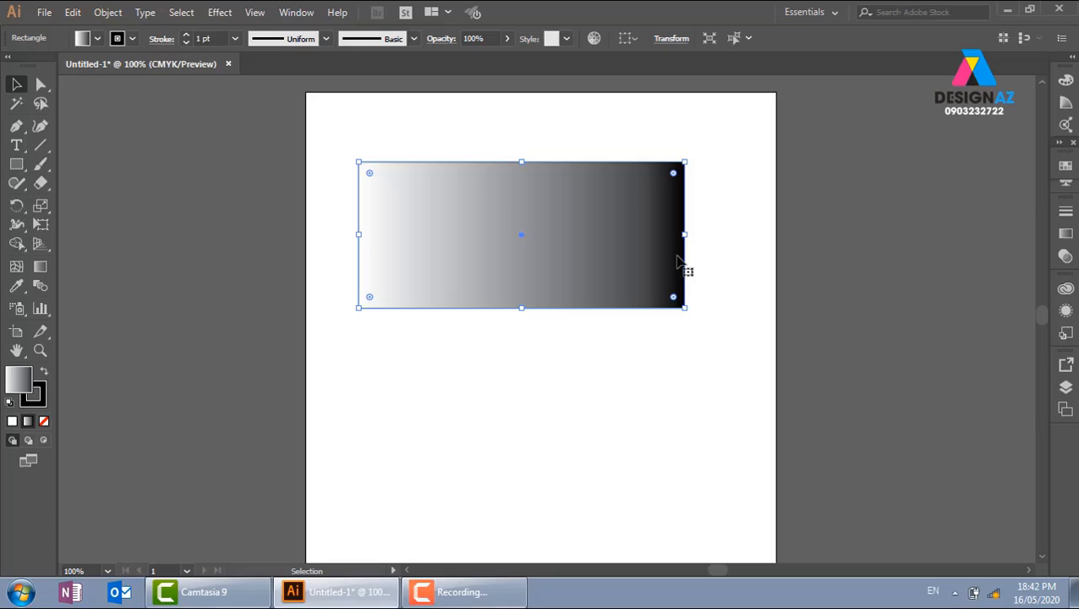
pyautogui.click(1066, 235)
pyautogui.click(1017, 331)
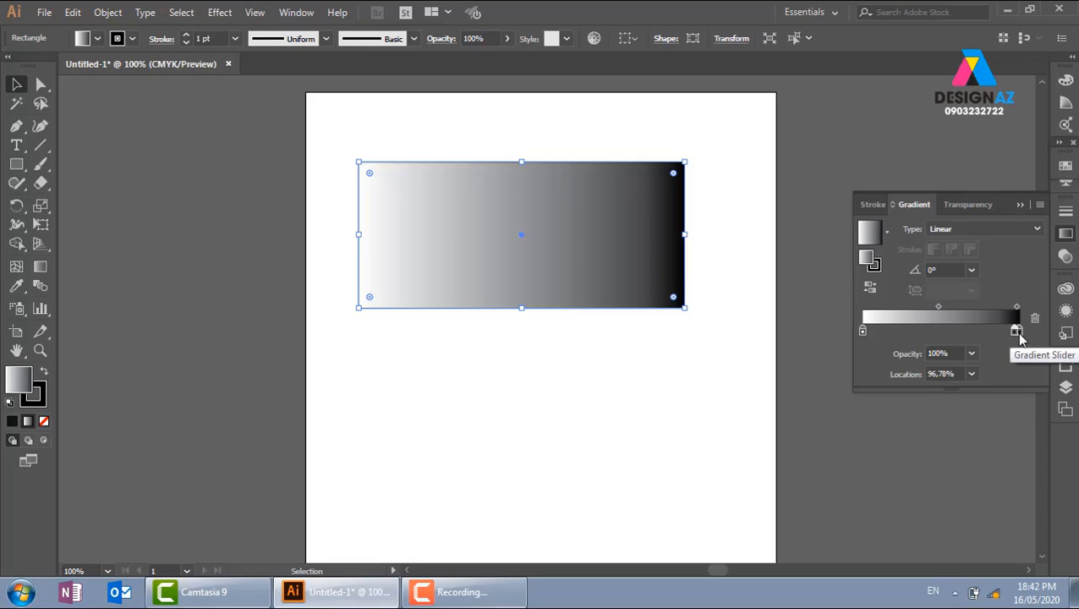
pyautogui.moveTo(1017, 333); pyautogui.dragTo(1020, 333)
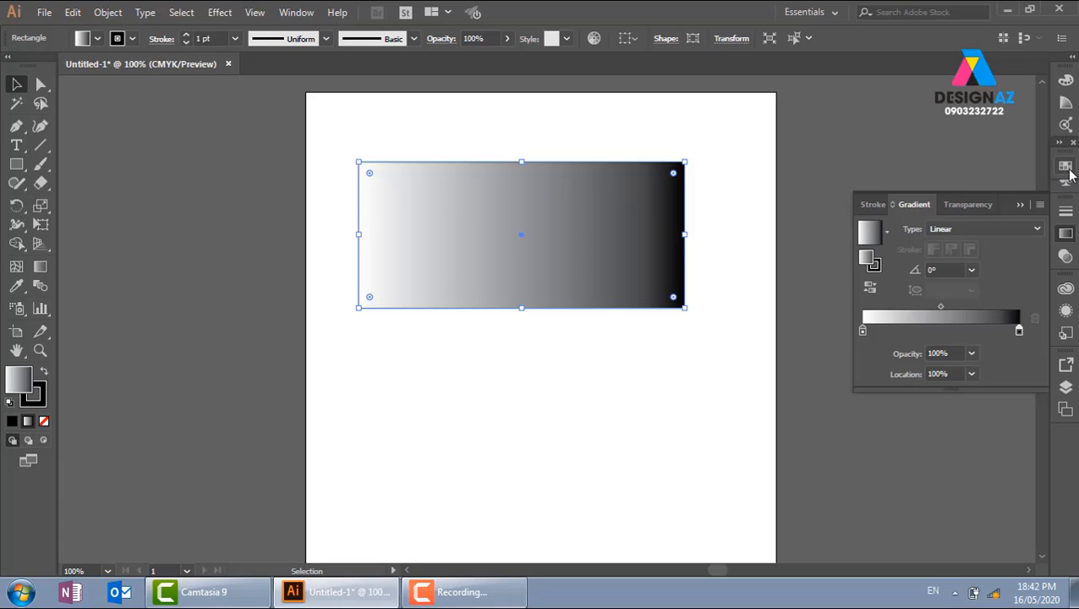
pyautogui.doubleClick(1019, 331)
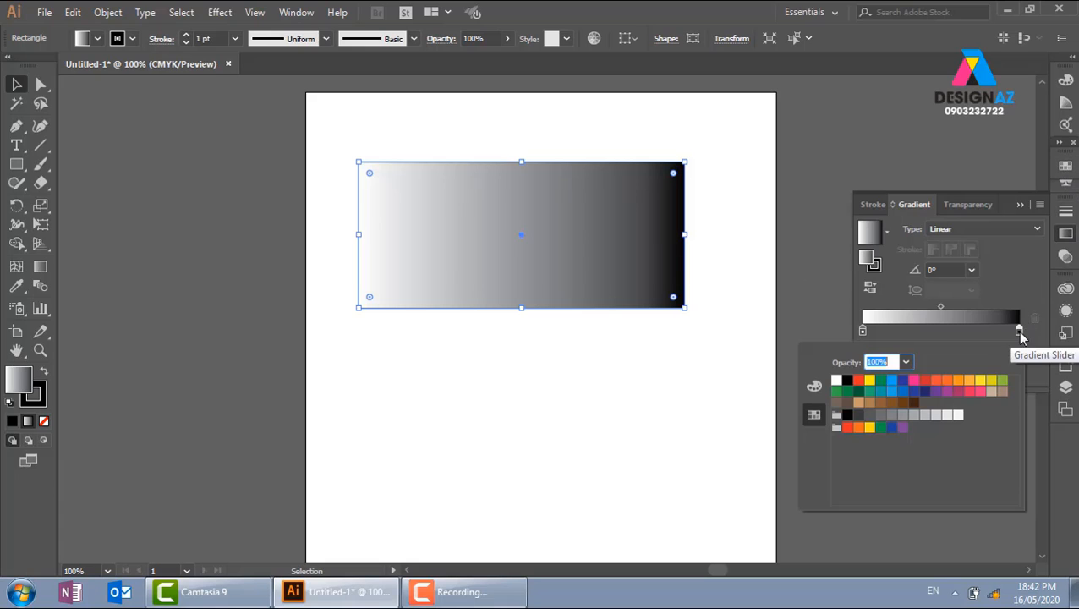
pyautogui.click(924, 392)
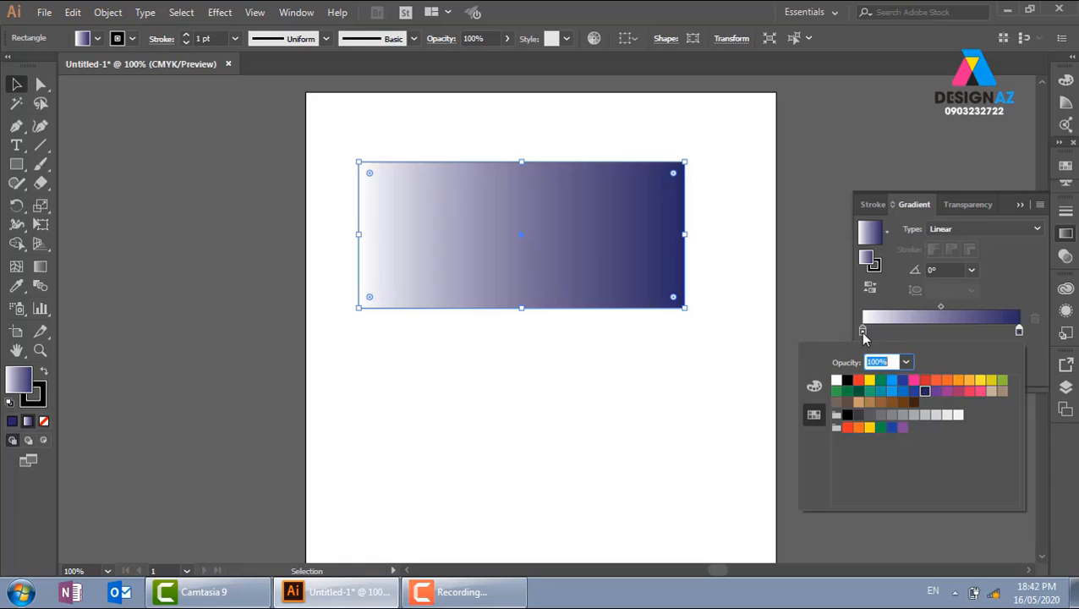
# Recolor the white start stop of the rectangle's gradient with the medium blue swatch
pyautogui.click(863, 332)
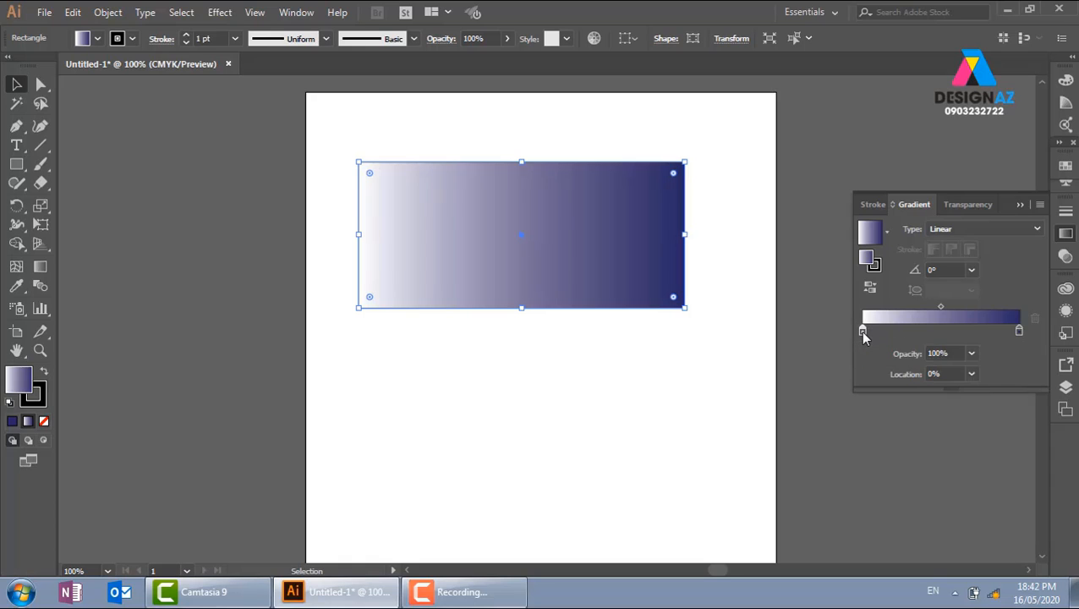
pyautogui.doubleClick(863, 332)
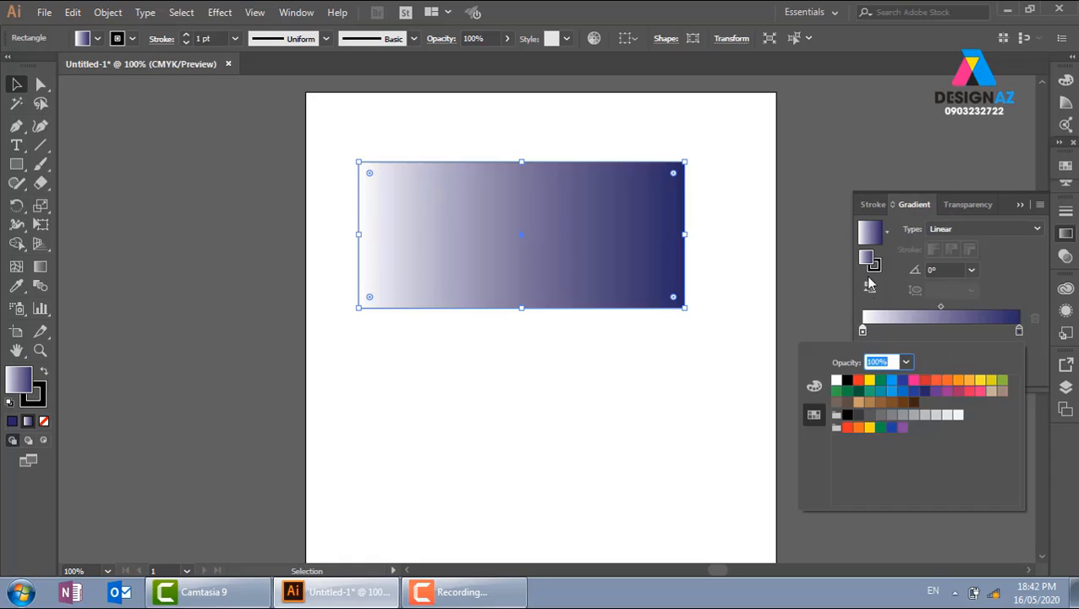
pyautogui.click(901, 389)
pyautogui.click(751, 287)
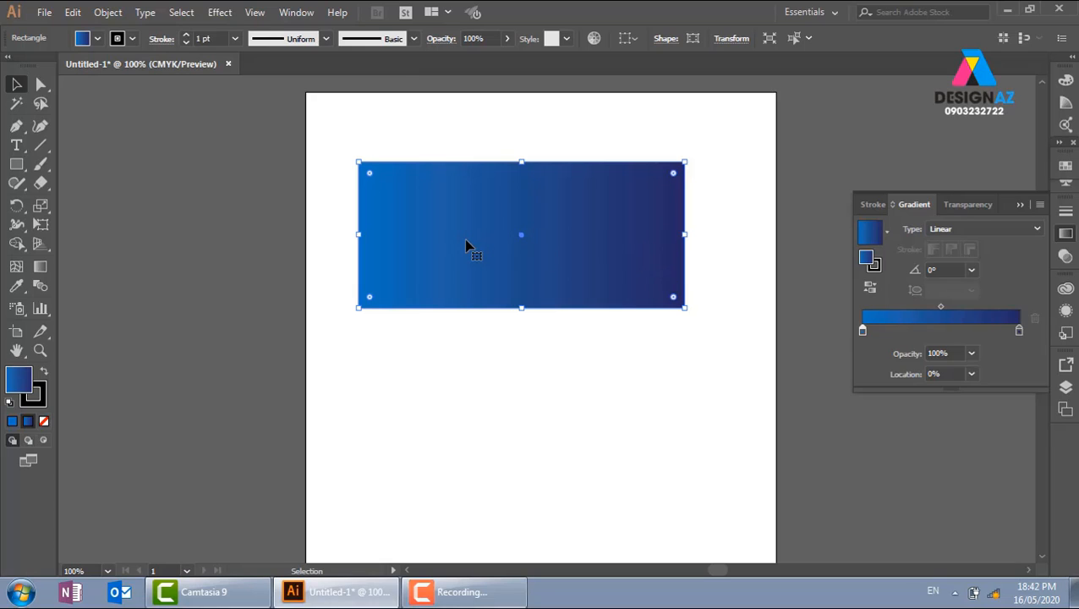
# Remove the rectangle's stroke, leaving the fill as the active color attribute
pyautogui.click(609, 119)
pyautogui.click(595, 229)
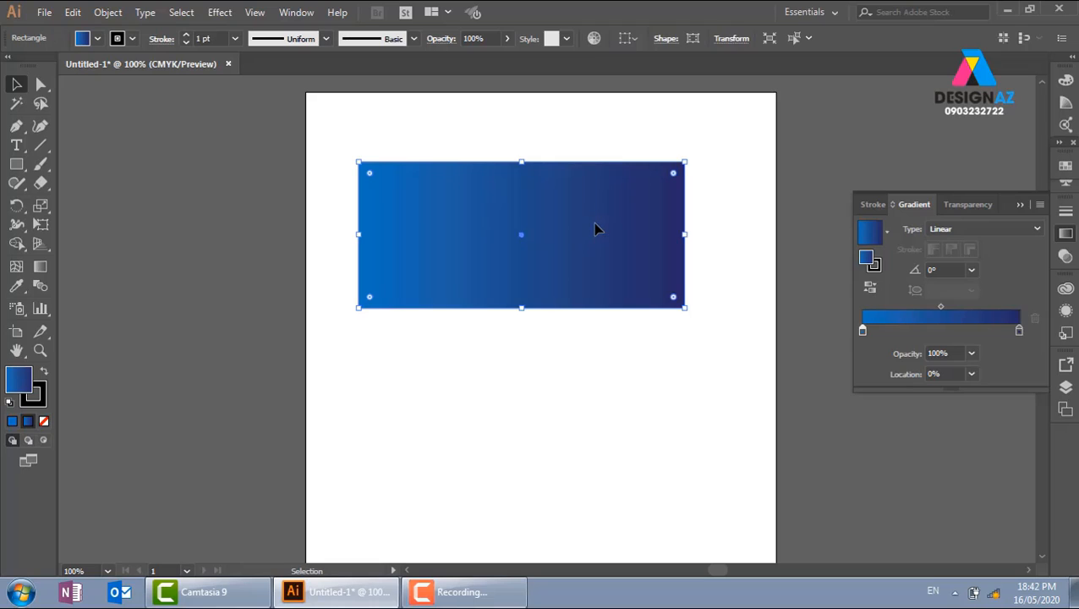
pyautogui.click(41, 397)
pyautogui.click(46, 422)
pyautogui.click(21, 379)
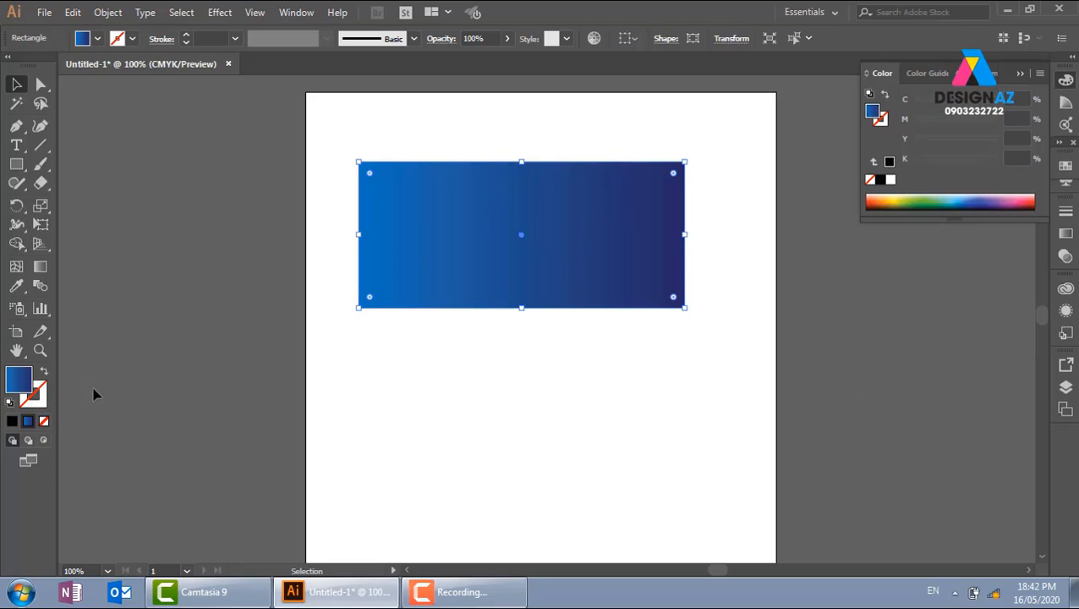
pyautogui.click(265, 406)
pyautogui.click(506, 264)
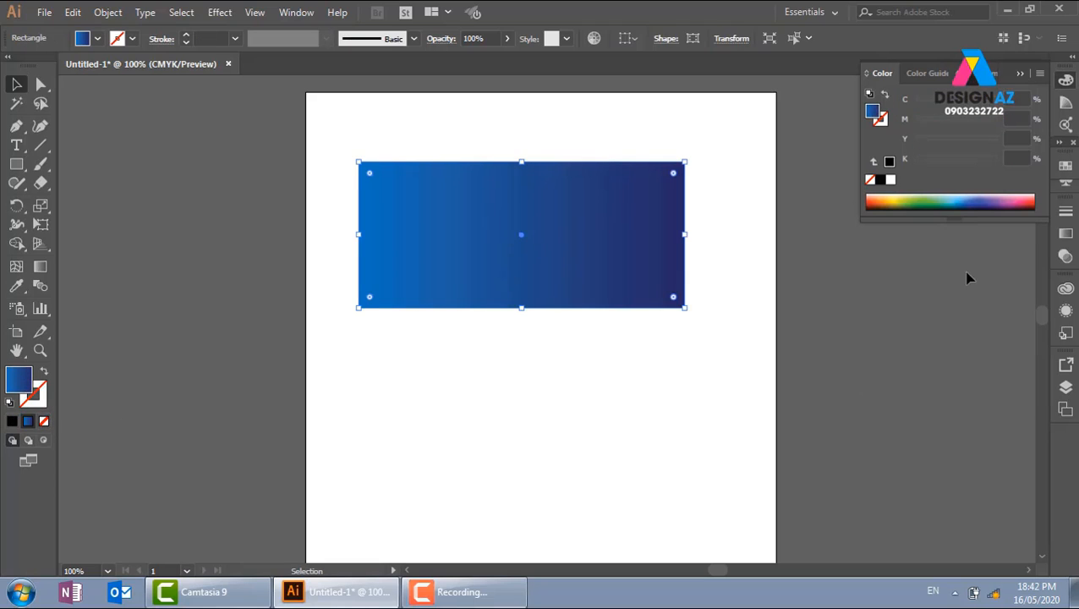
# Change the type of the rectangle's gradient to Radial
pyautogui.click(1066, 233)
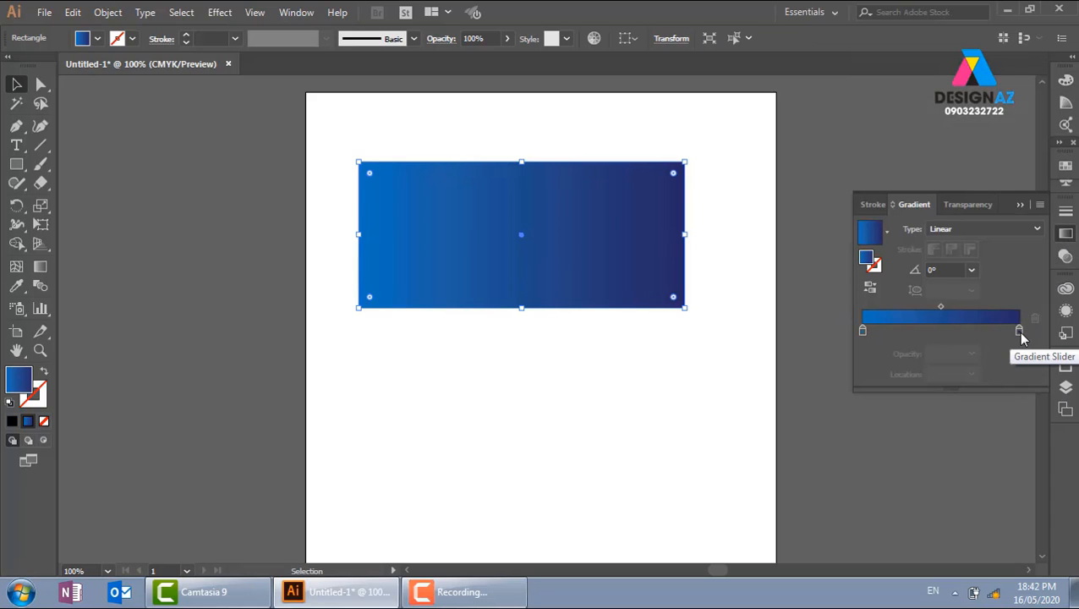
pyautogui.click(985, 228)
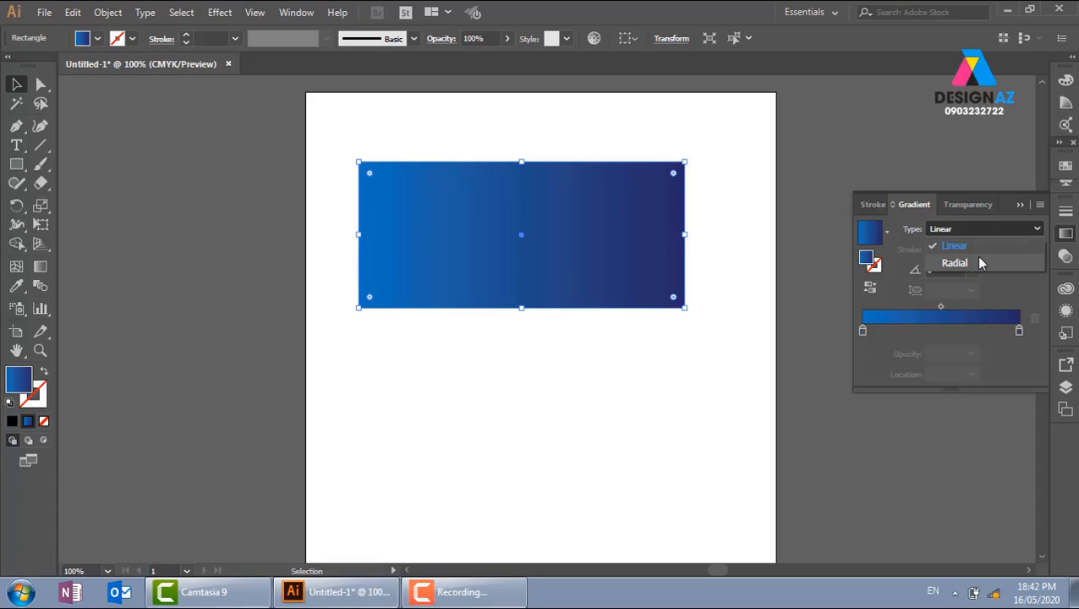
pyautogui.click(955, 263)
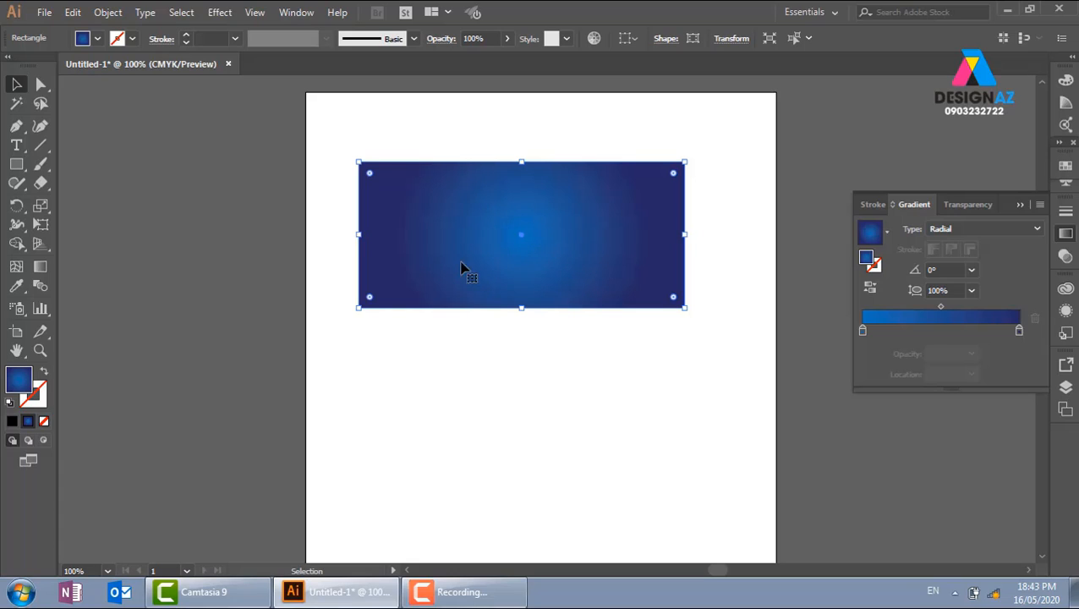
# Redirect the radial gradient from the rectangle's upper-left area to its lower-right corner with the Gradient tool, then deselect the rectangle
pyautogui.press('g')
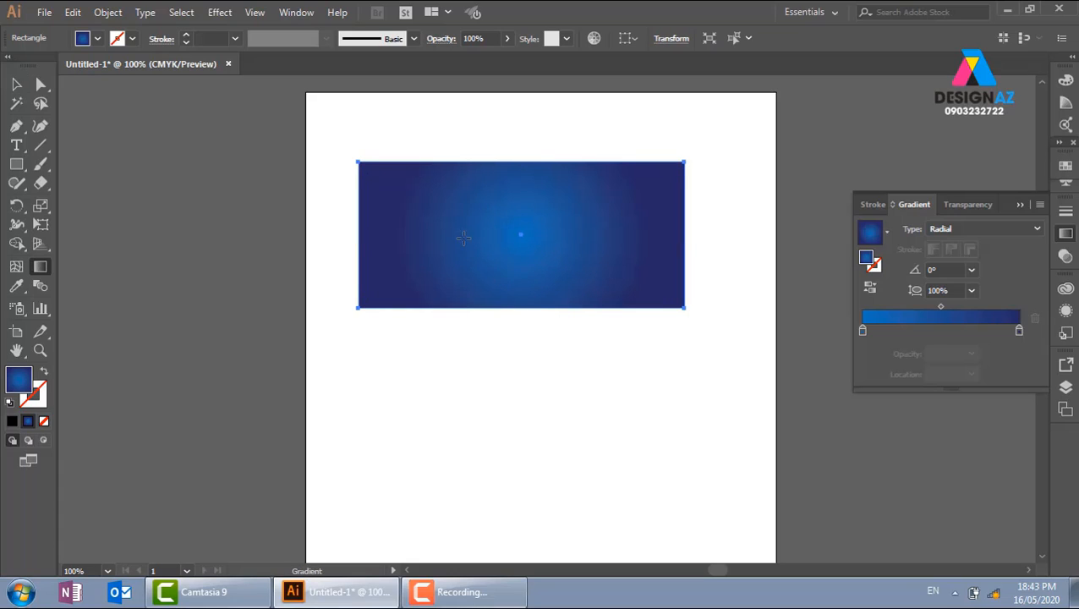
pyautogui.moveTo(432, 208); pyautogui.dragTo(687, 310)
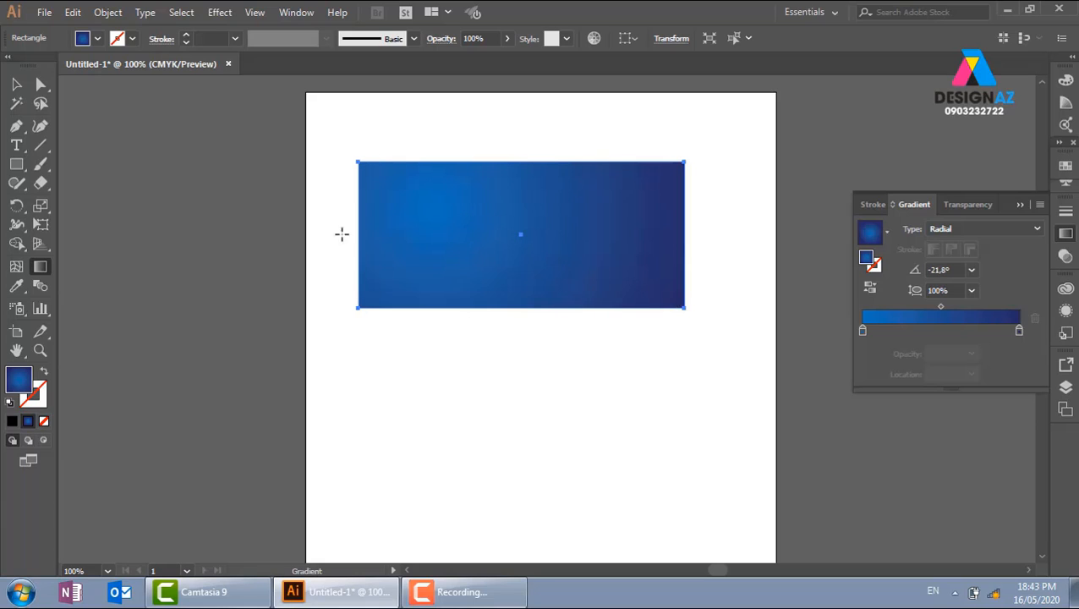
pyautogui.click(16, 84)
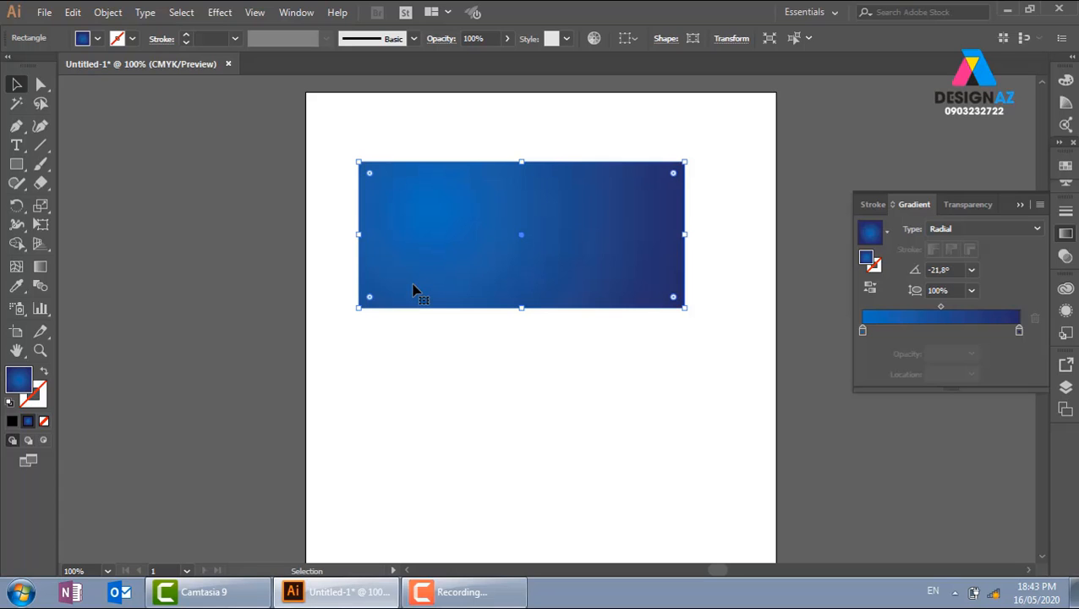
pyautogui.click(585, 377)
# Start placing an image file and search Local Disk (E:) for "dien"
pyautogui.hotkey('ctrl', '+')
pyautogui.hotkey('ctrl', '+')
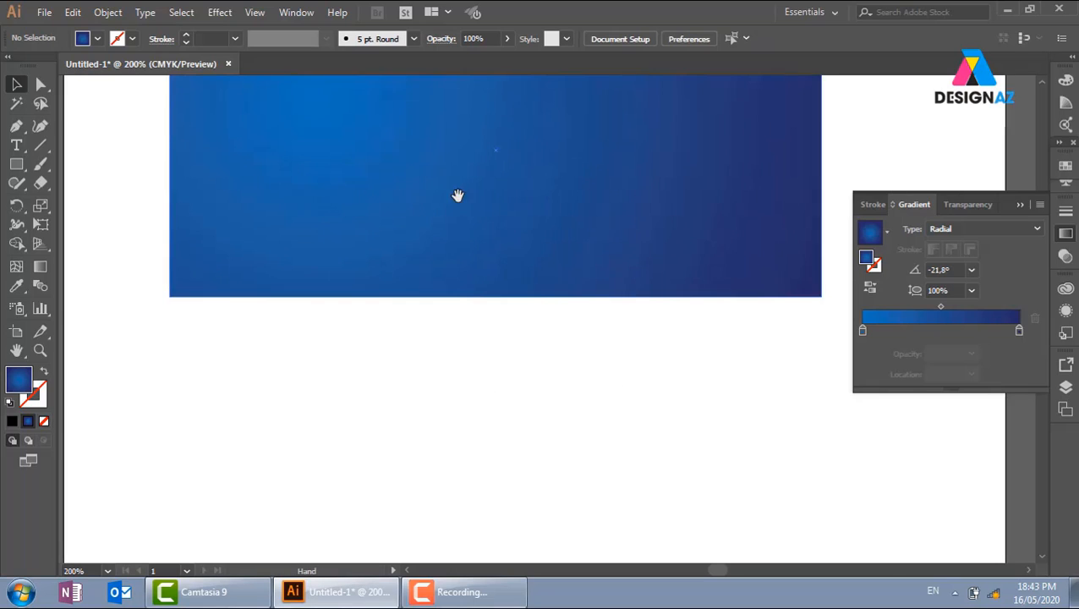
pyautogui.moveTo(458, 195); pyautogui.dragTo(460, 323)
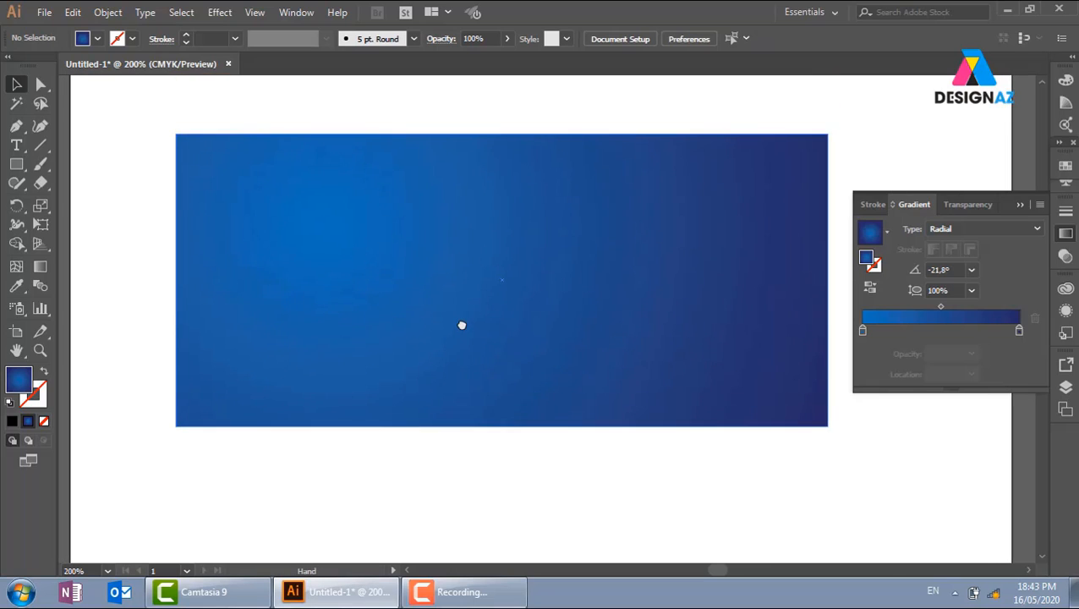
pyautogui.click(44, 12)
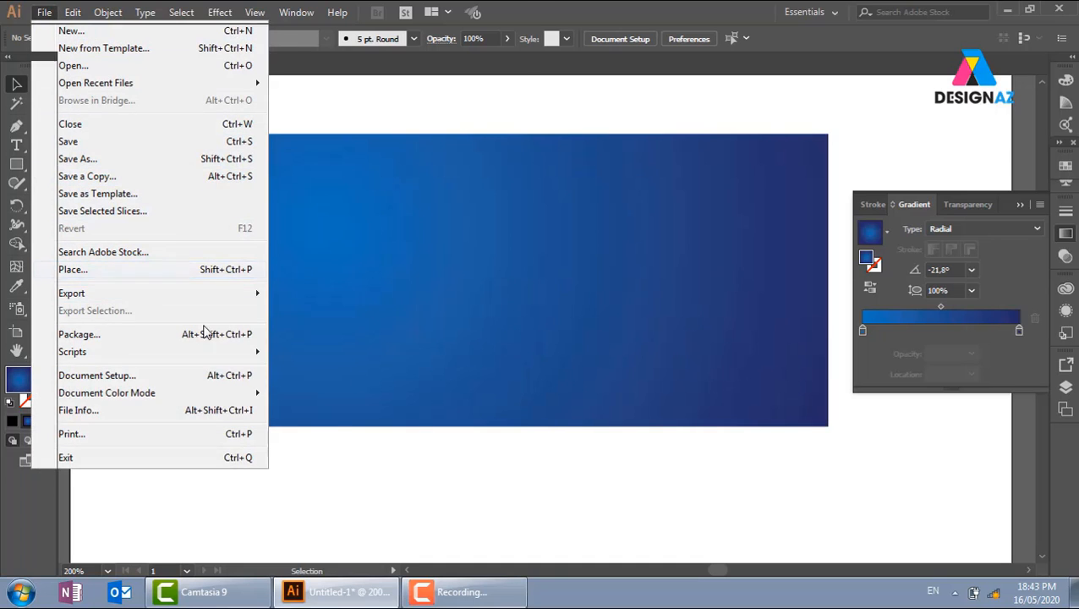
pyautogui.click(72, 269)
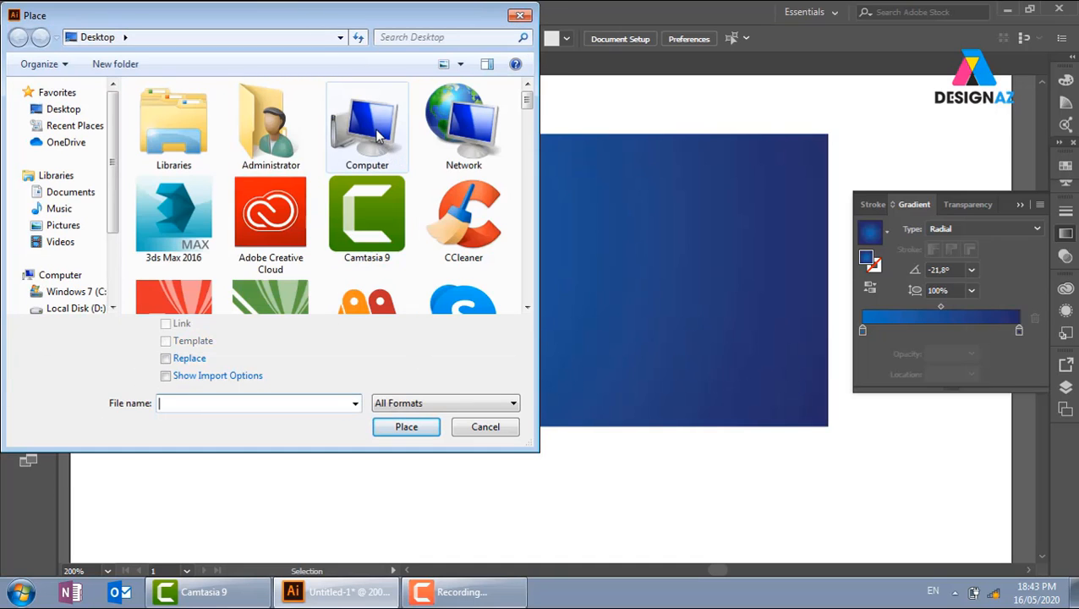
pyautogui.doubleClick(378, 135)
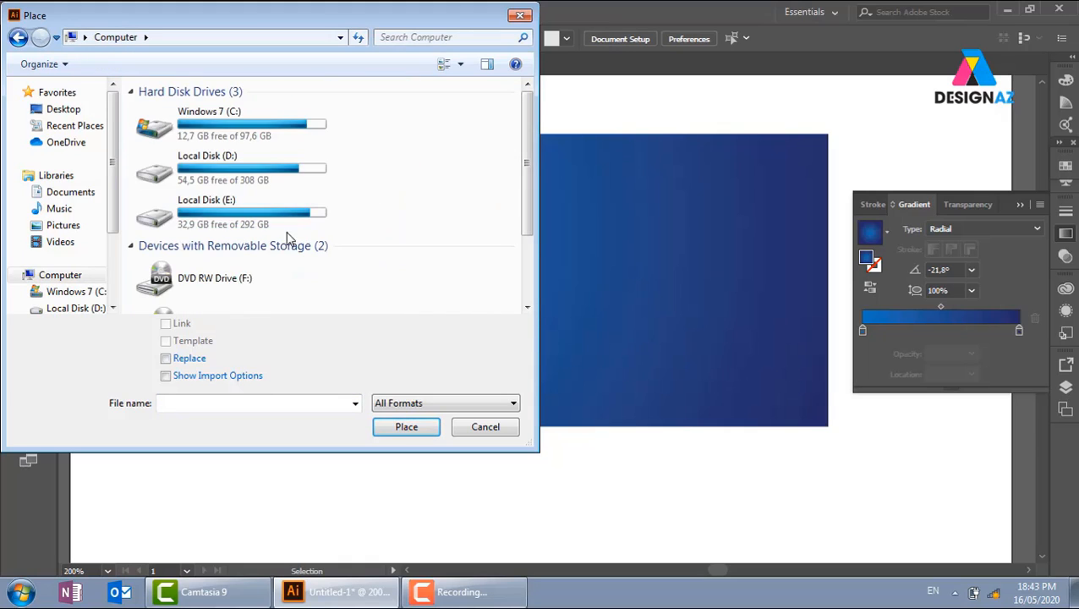
pyautogui.doubleClick(269, 219)
pyautogui.click(420, 38)
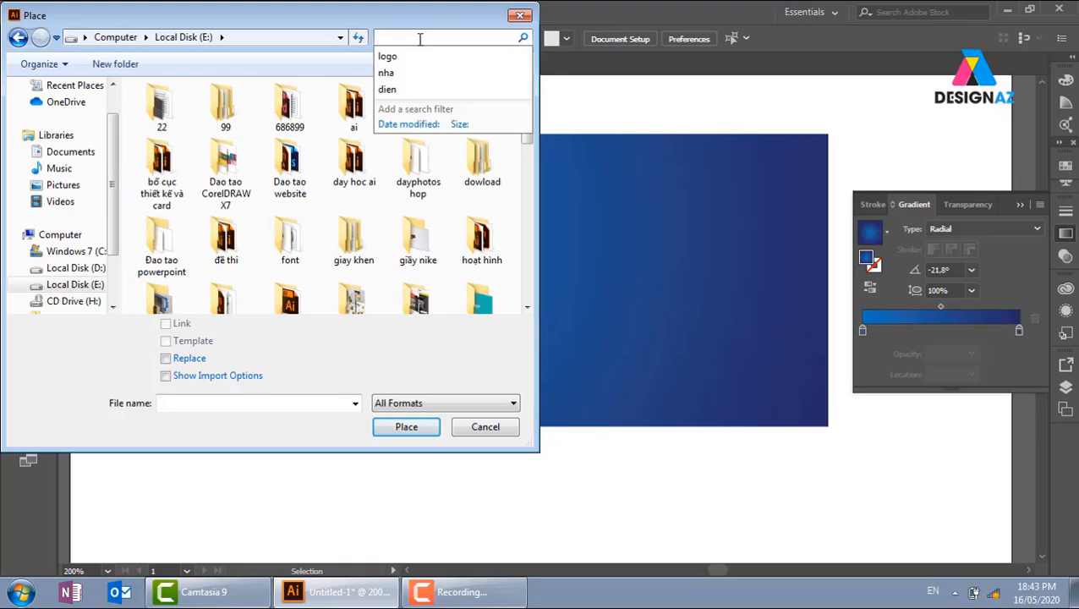
pyautogui.write('dien')
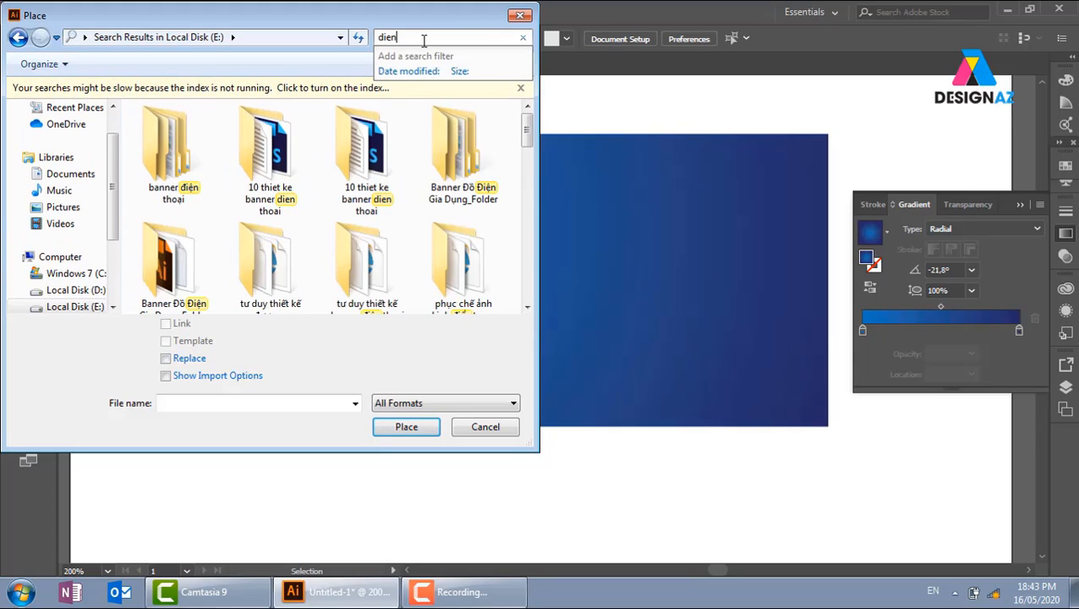
# Browse the found phone banner folders and look through the images in the "điện thoại vivo" folder
pyautogui.doubleClick(177, 161)
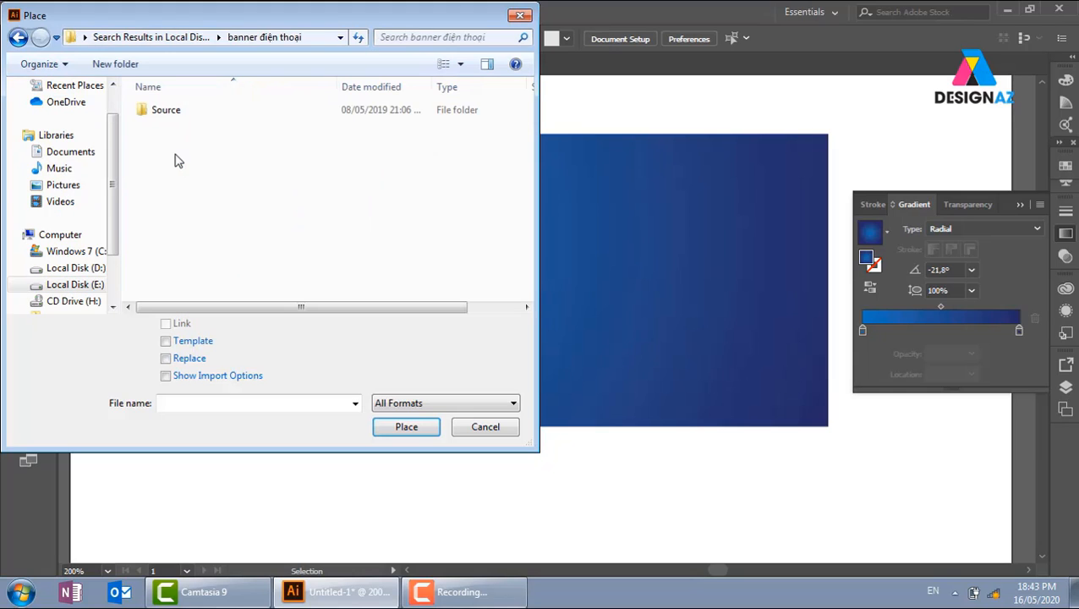
pyautogui.click(17, 36)
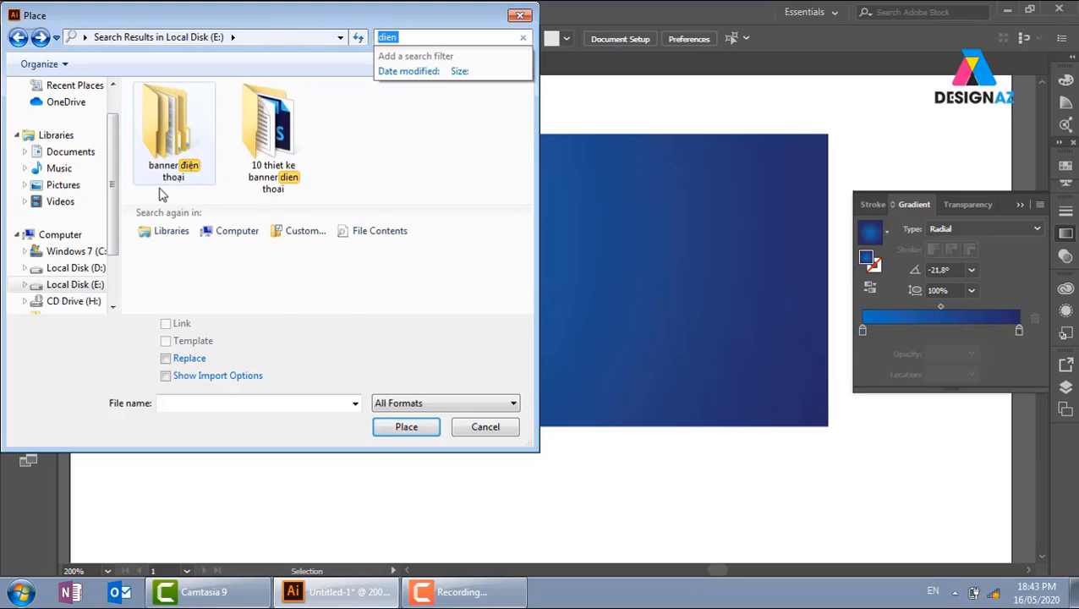
pyautogui.doubleClick(174, 148)
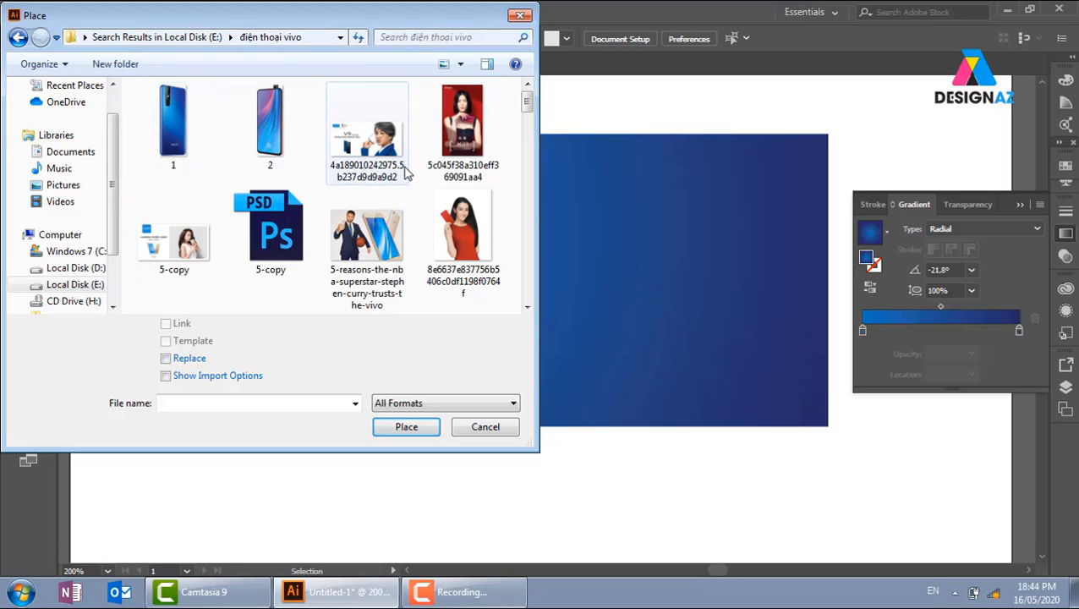
pyautogui.scroll(-1, 525, 115)
pyautogui.scroll(-1, 525, 115)
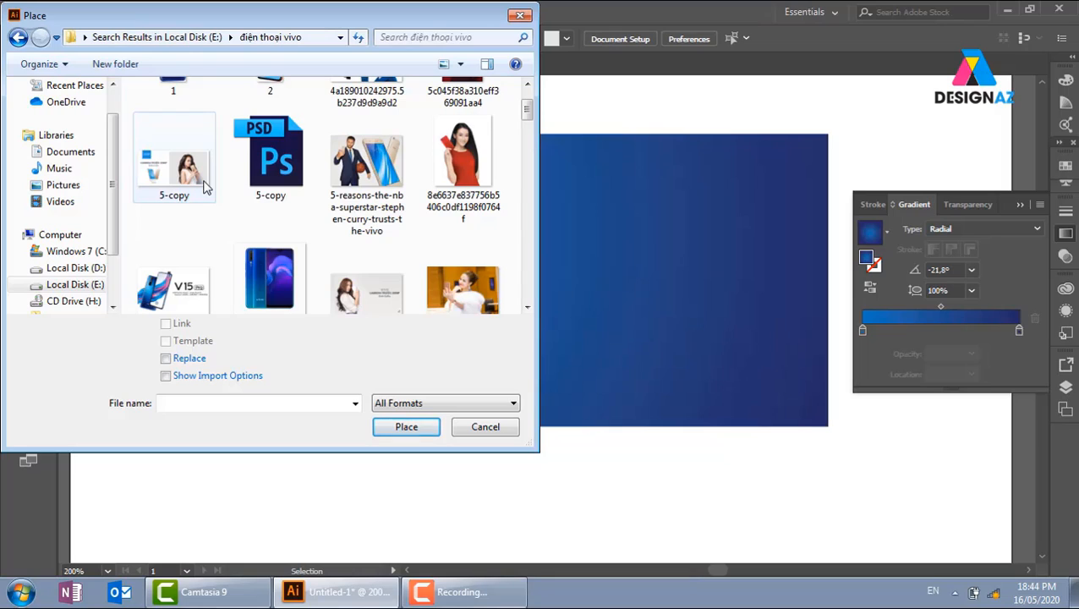
pyautogui.click(200, 195)
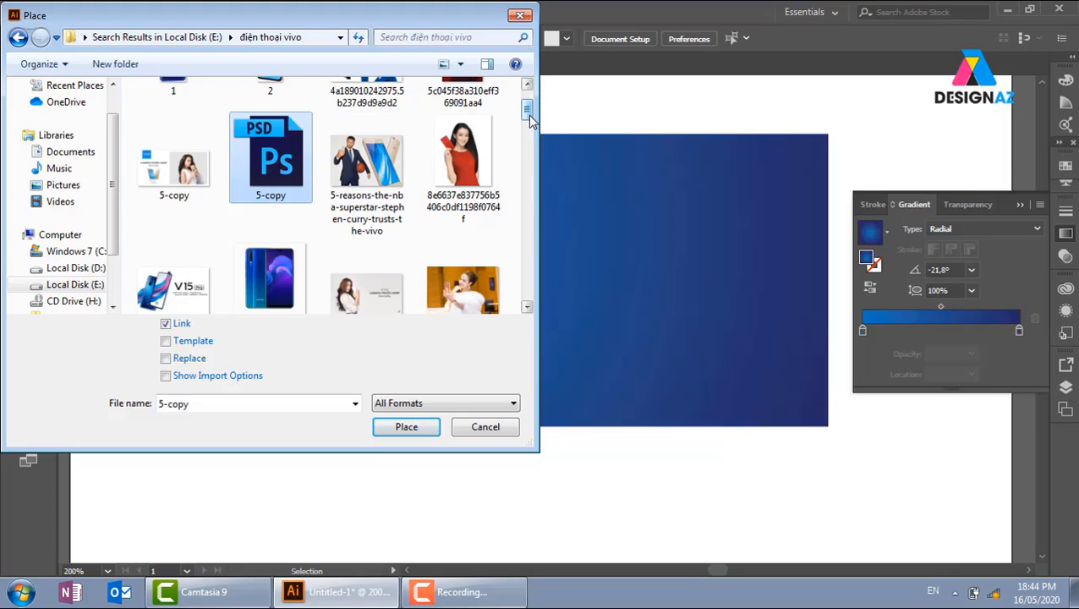
pyautogui.moveTo(527, 109); pyautogui.dragTo(530, 149)
pyautogui.click(462, 173)
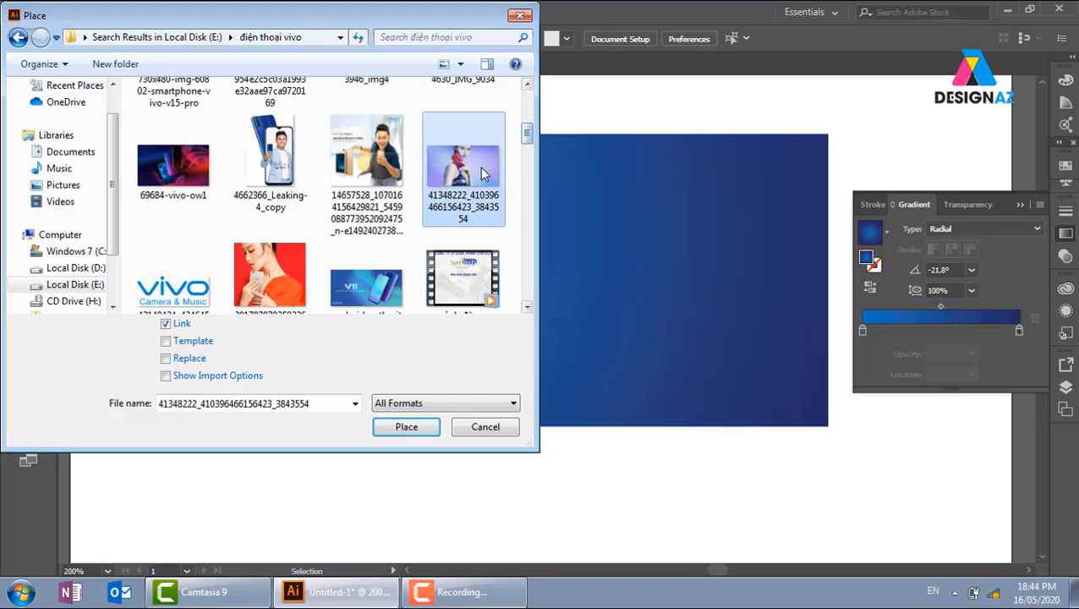
pyautogui.click(409, 427)
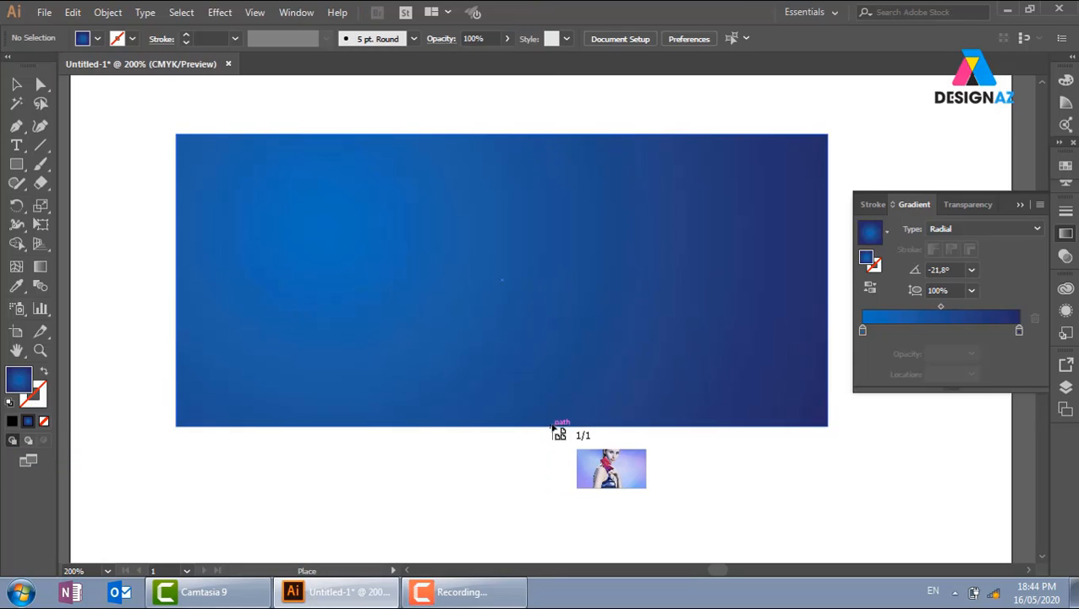
pyautogui.moveTo(614, 446); pyautogui.dragTo(650, 422)
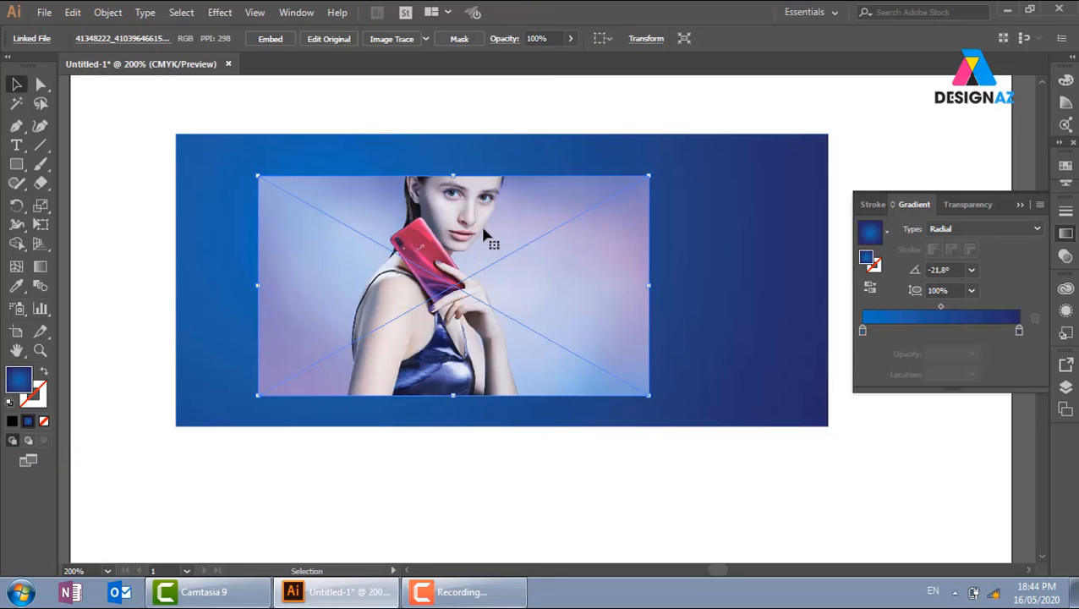
# Examine the placed image up close around the woman's arm, hand and phone, and how it sits in the whole banner
pyautogui.hotkey('ctrl', '+')
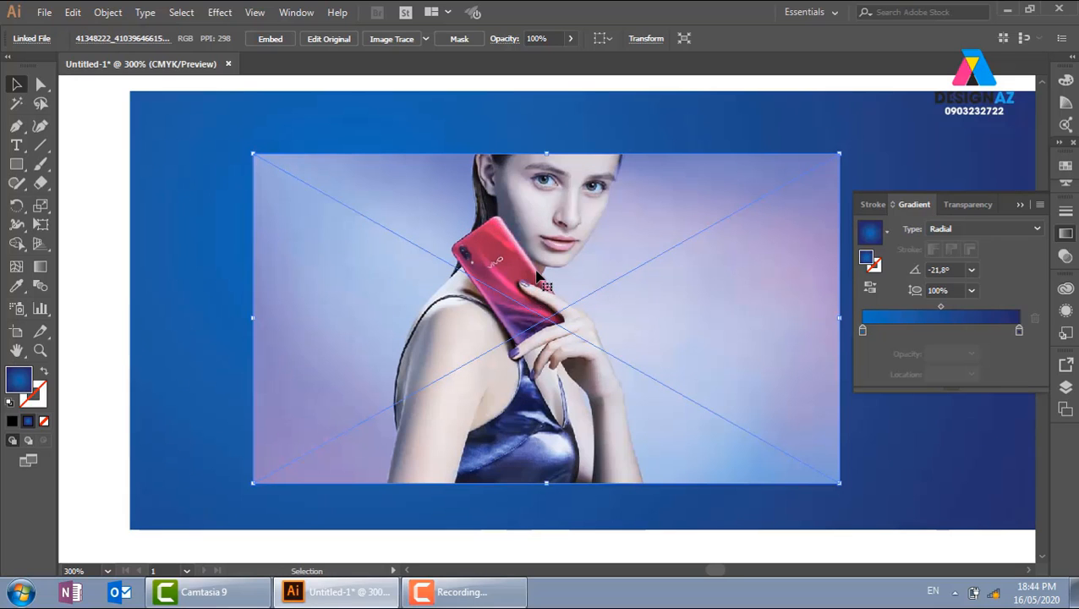
pyautogui.hotkey('ctrl', '+')
pyautogui.hotkey('ctrl', '+')
pyautogui.moveTo(451, 421); pyautogui.dragTo(560, 169)
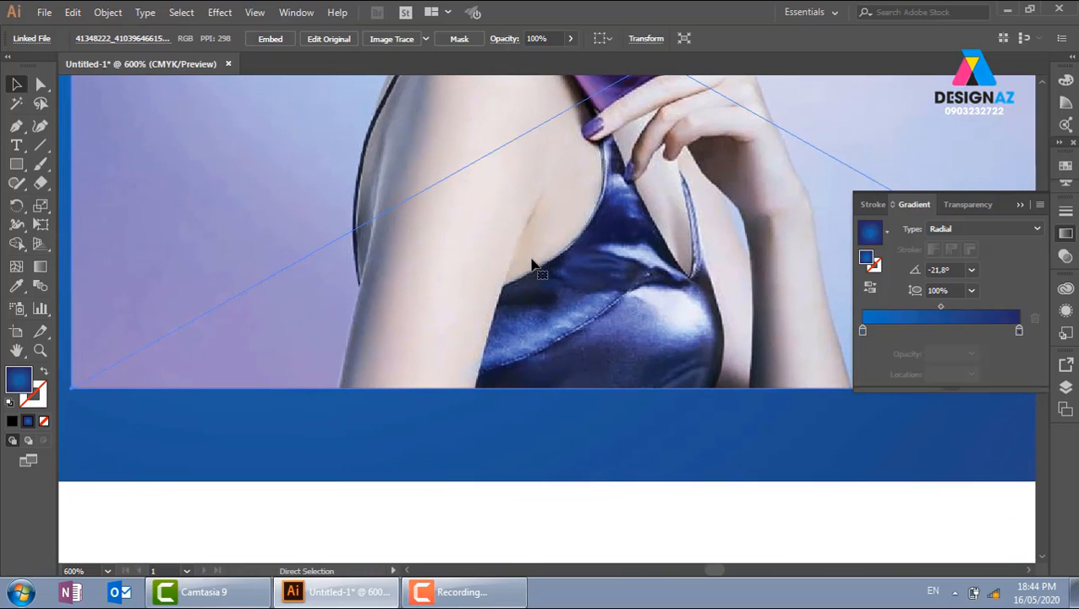
pyautogui.hotkey('ctrl', '+')
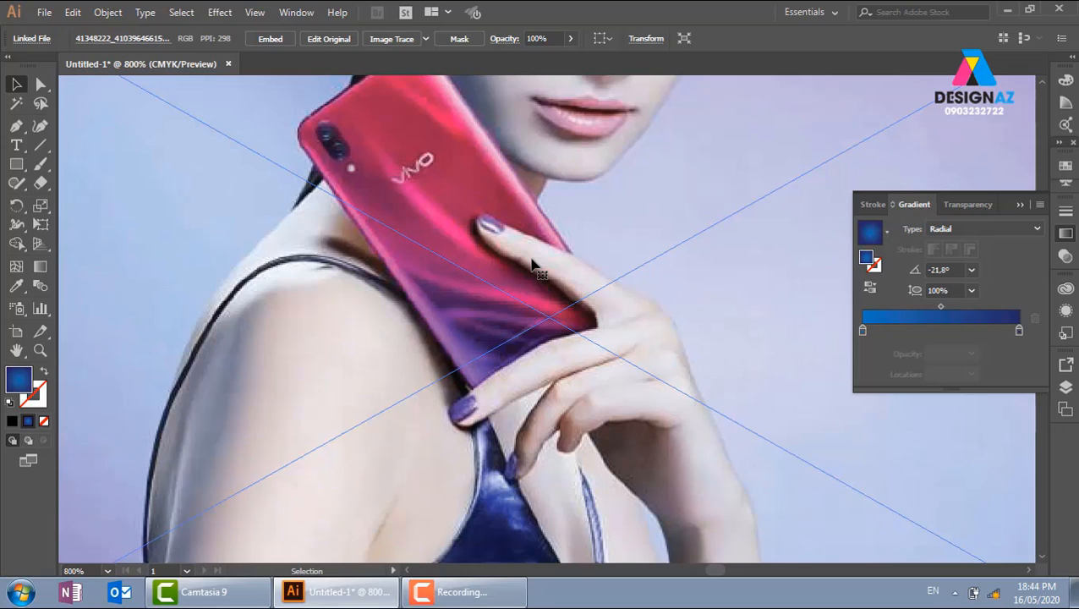
pyautogui.hotkey('ctrl', '-')
pyautogui.hotkey('ctrl', '-')
pyautogui.hotkey('ctrl', '-')
pyautogui.hotkey('ctrl', '-')
pyautogui.hotkey('ctrl', '-')
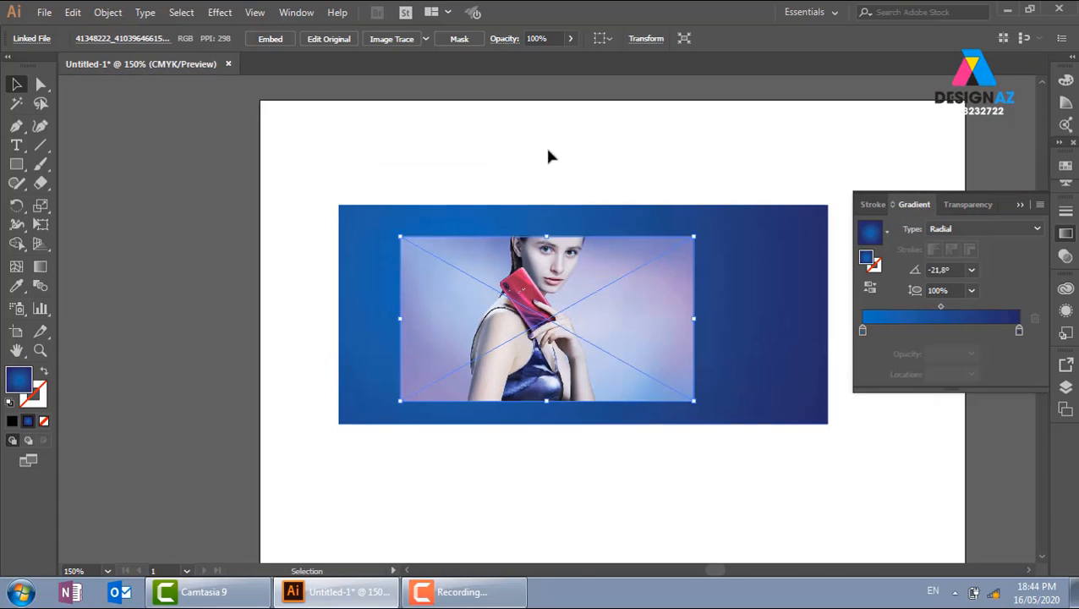
# Align the placed image with the blue rectangle's upper-left corner, scale it proportionally to the rectangle's full height, and deselect it
pyautogui.click(548, 156)
pyautogui.moveTo(539, 280); pyautogui.dragTo(478, 249)
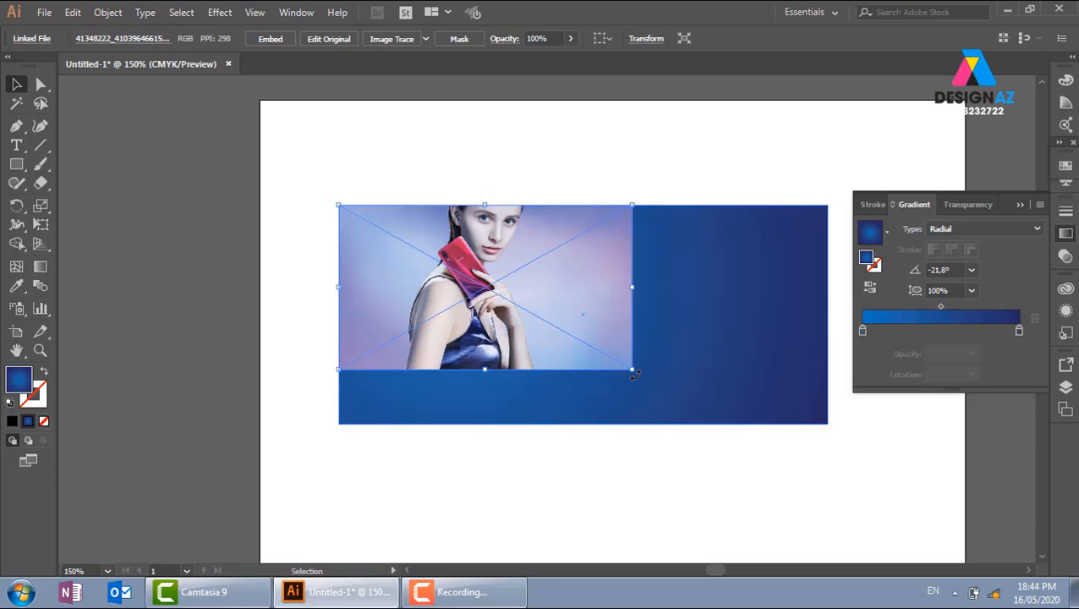
pyautogui.moveTo(632, 368); pyautogui.dragTo(732, 428)
pyautogui.hotkey('ctrl', 'shift', 'a')
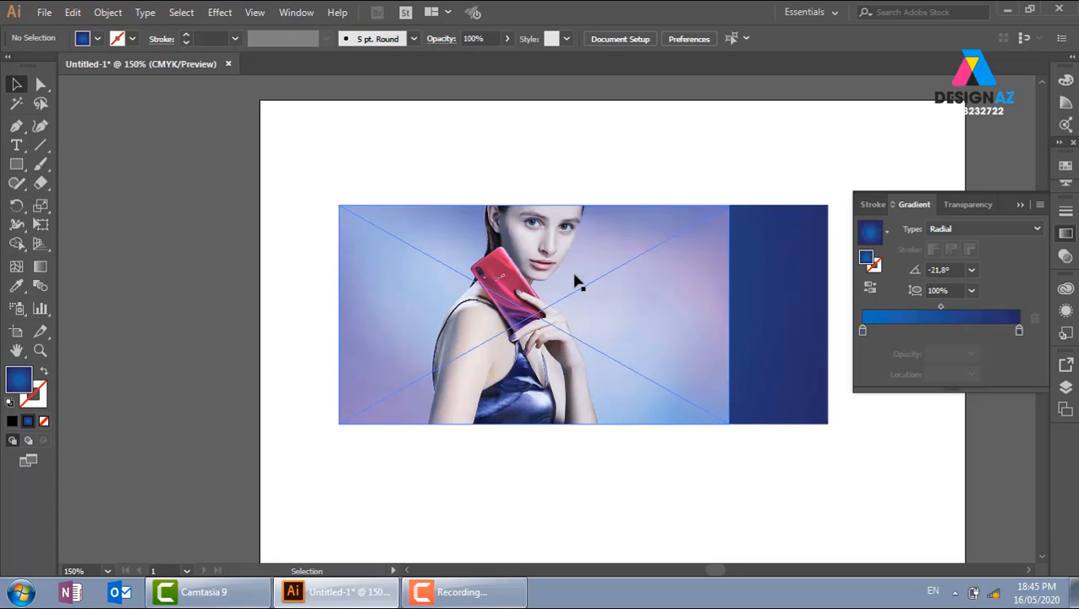
# Undock the collapsed panel group and show the transparency settings of the selected placed image
pyautogui.scroll(2, 573, 281)
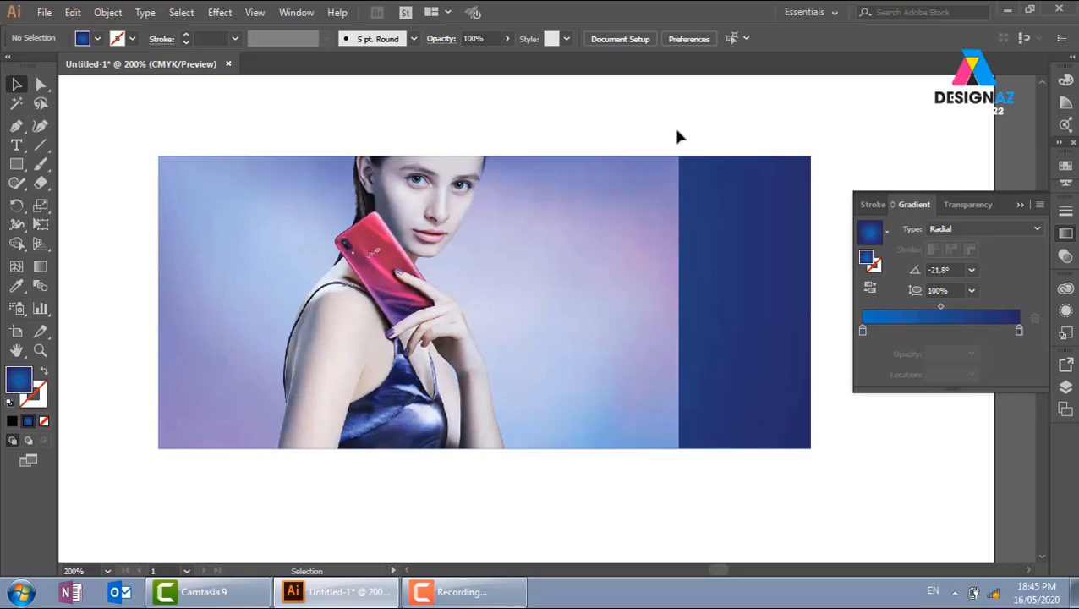
pyautogui.click(619, 271)
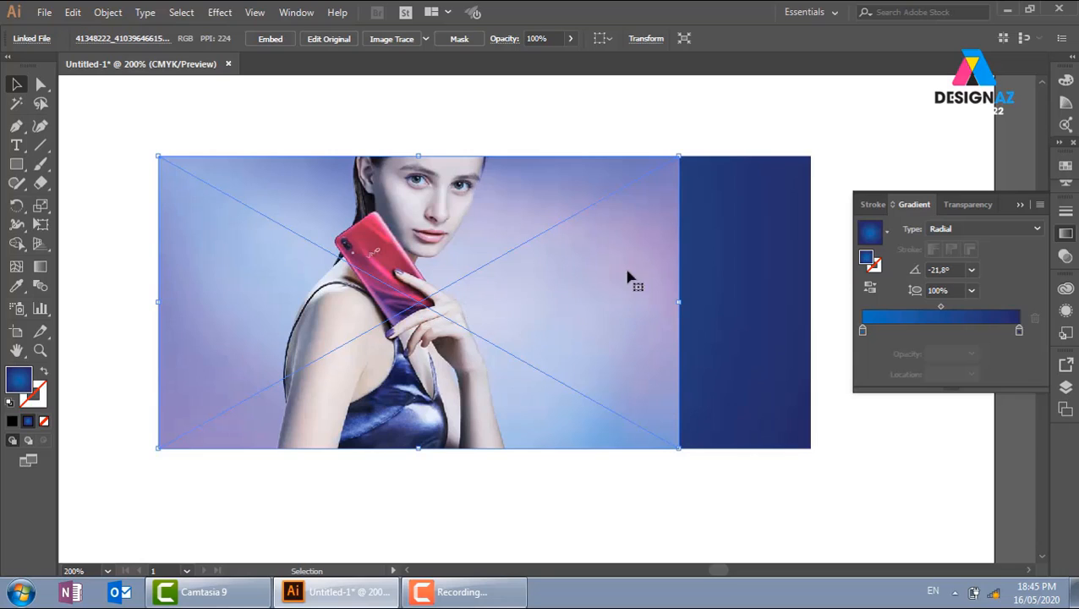
pyautogui.click(649, 123)
pyautogui.click(583, 276)
pyautogui.click(1066, 256)
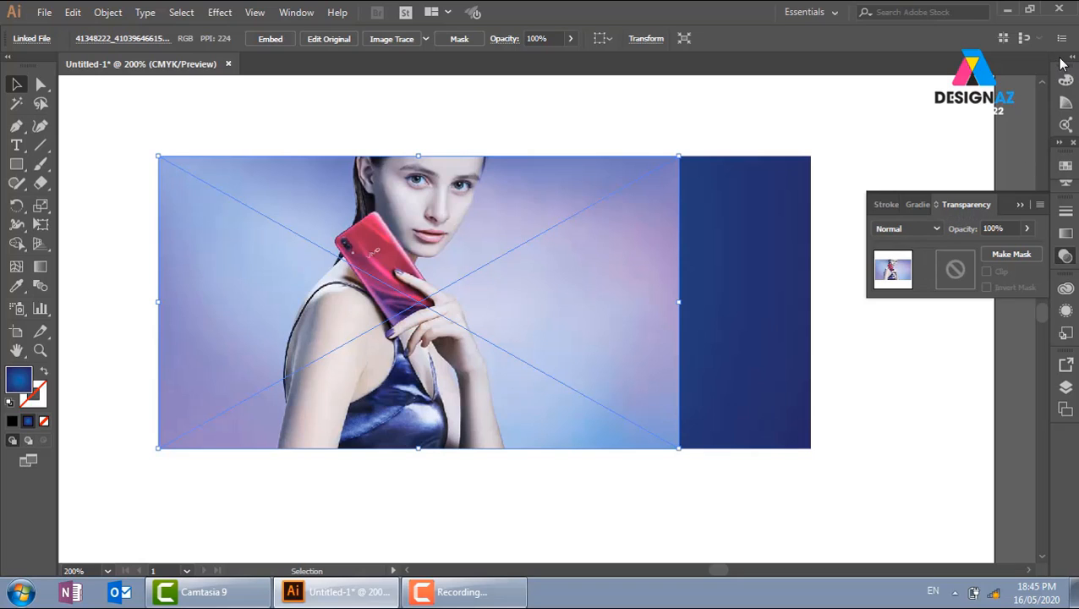
pyautogui.moveTo(1060, 58); pyautogui.dragTo(1053, 108)
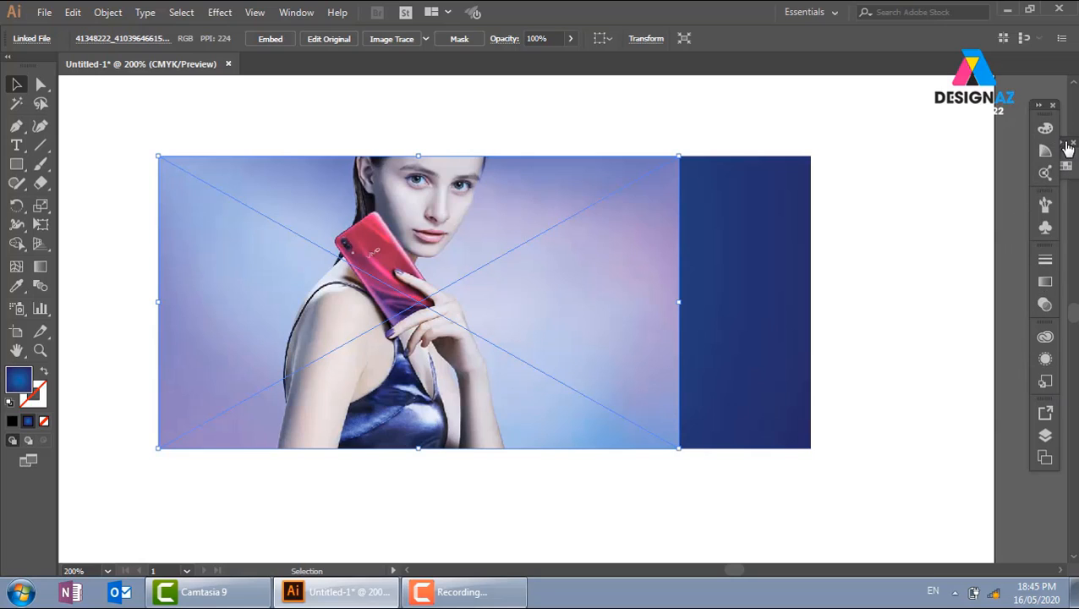
pyautogui.click(1045, 306)
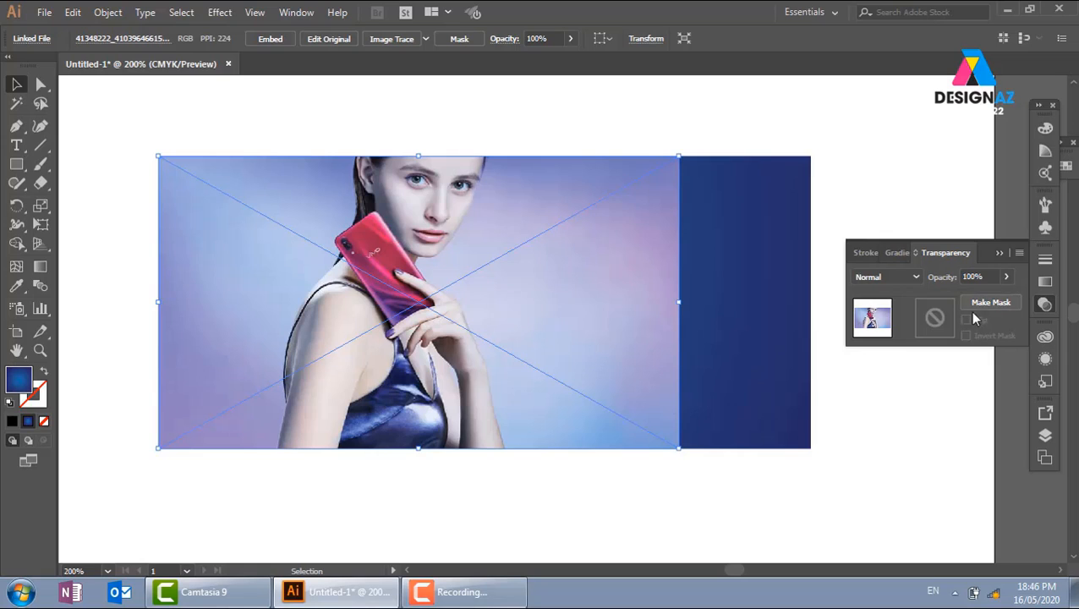
# Add an opacity mask with clipping off to the image and draw a mask rectangle about 11.87 by 6.76 cm covering it
pyautogui.doubleClick(937, 326)
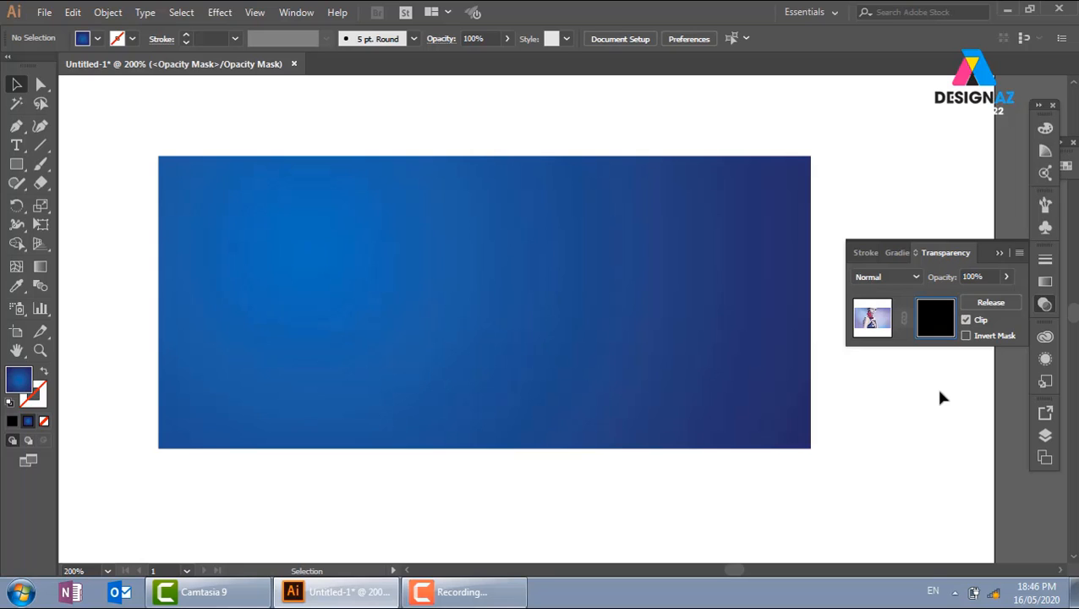
pyautogui.click(966, 319)
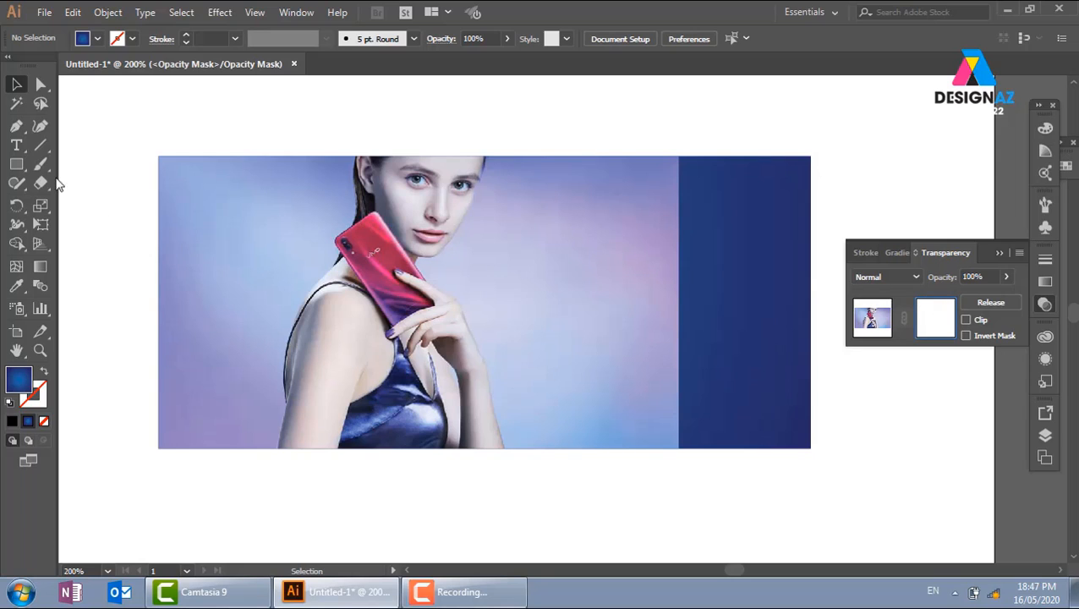
pyautogui.click(16, 166)
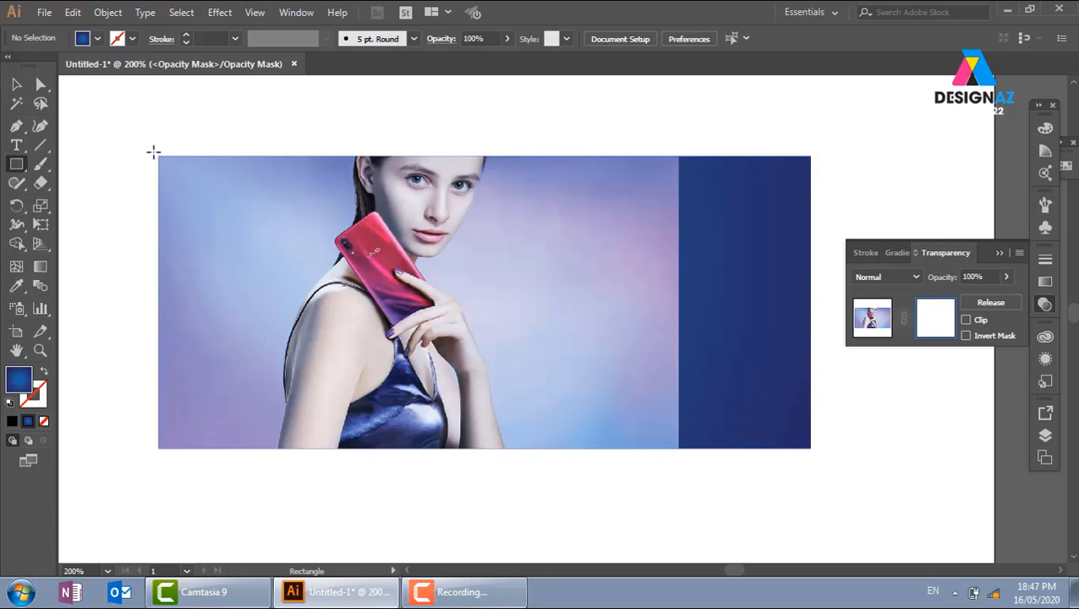
pyautogui.moveTo(153, 152); pyautogui.dragTo(685, 455)
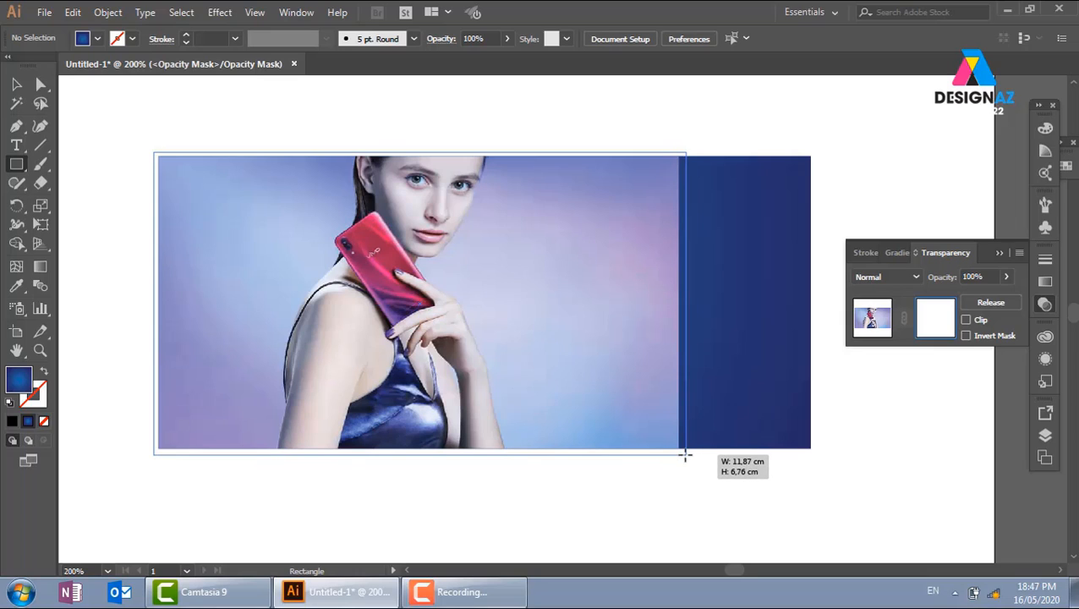
pyautogui.moveTo(685, 455); pyautogui.dragTo(686, 455)
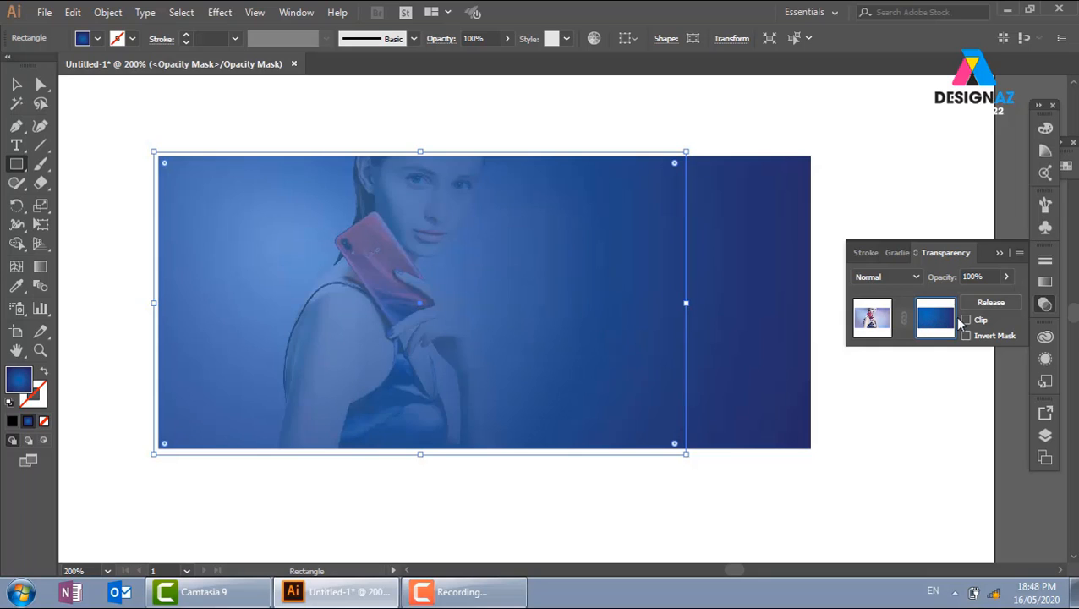
# Fill the mask rectangle with the white-to-black linear gradient swatch
pyautogui.click(1066, 165)
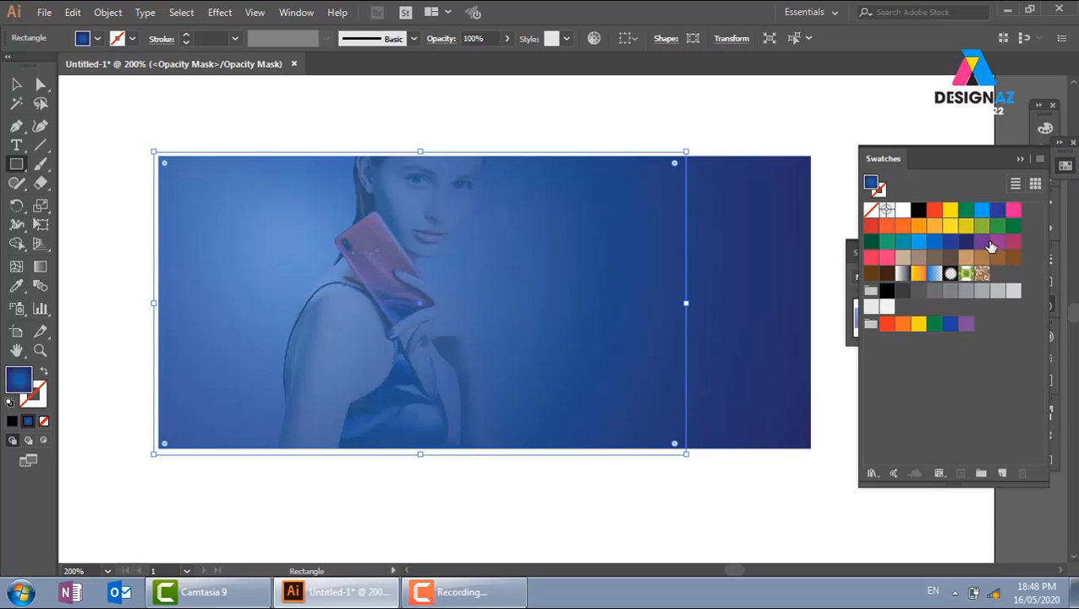
pyautogui.click(903, 277)
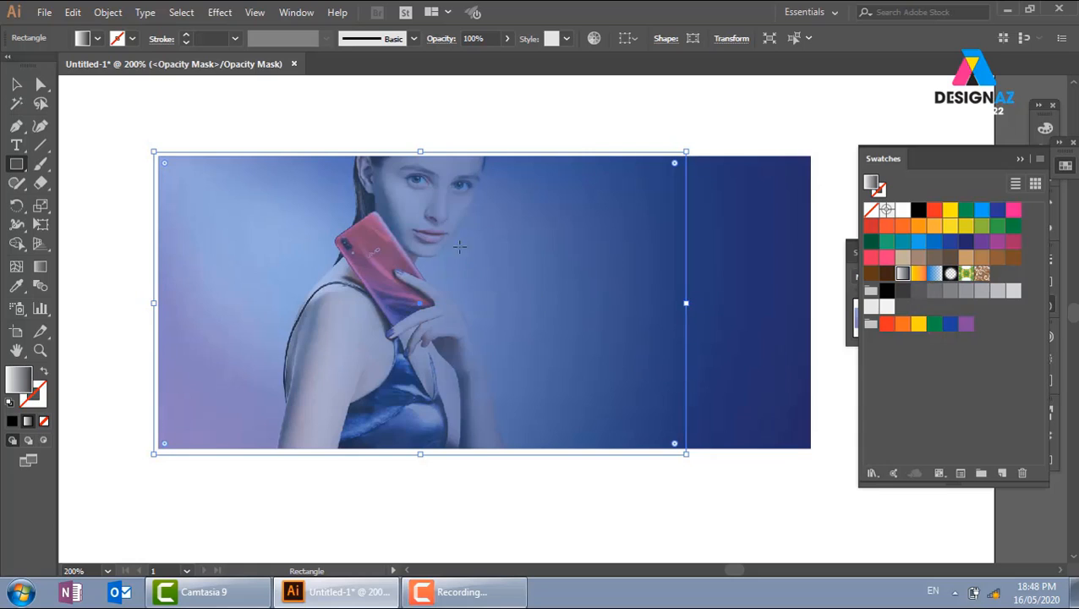
pyautogui.click(1020, 159)
pyautogui.click(1020, 159)
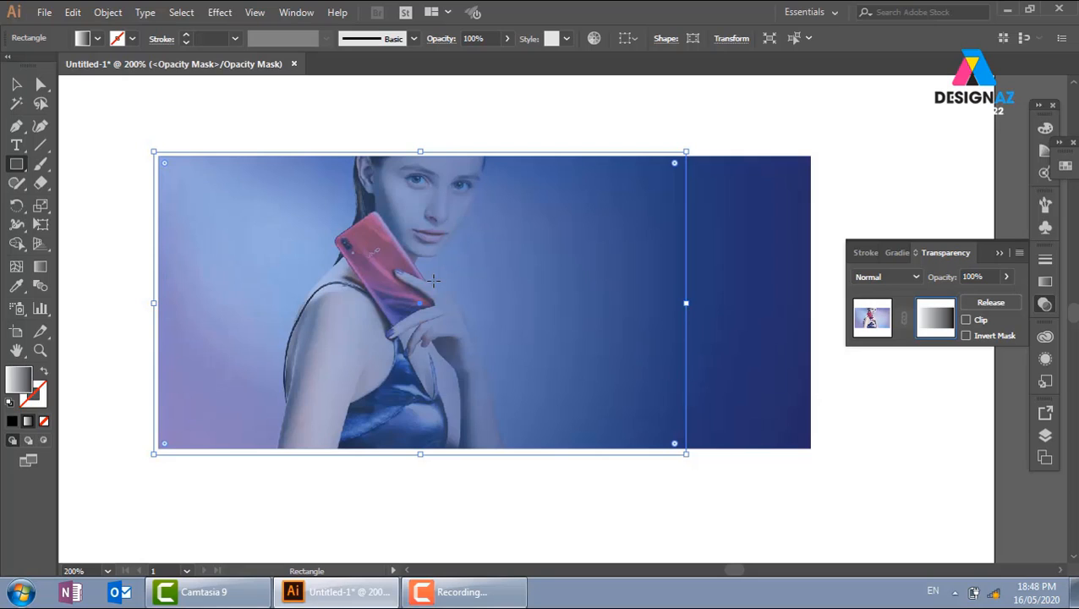
# Redraw the mask rectangle's linear gradient to run horizontally from the model's hand to the image's right edge, and deselect it
pyautogui.click(40, 265)
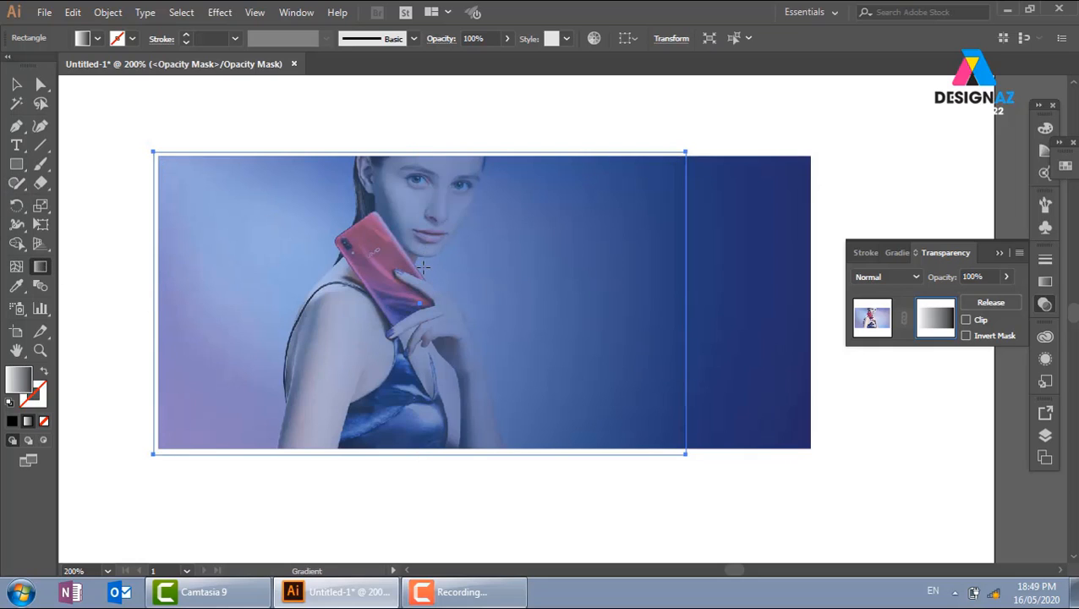
pyautogui.moveTo(423, 270)
pyautogui.mouseDown()
pyautogui.moveTo(602, 289)
pyautogui.moveTo(485, 271)
pyautogui.moveTo(677, 276)
pyautogui.moveTo(655, 270)
pyautogui.mouseUp()
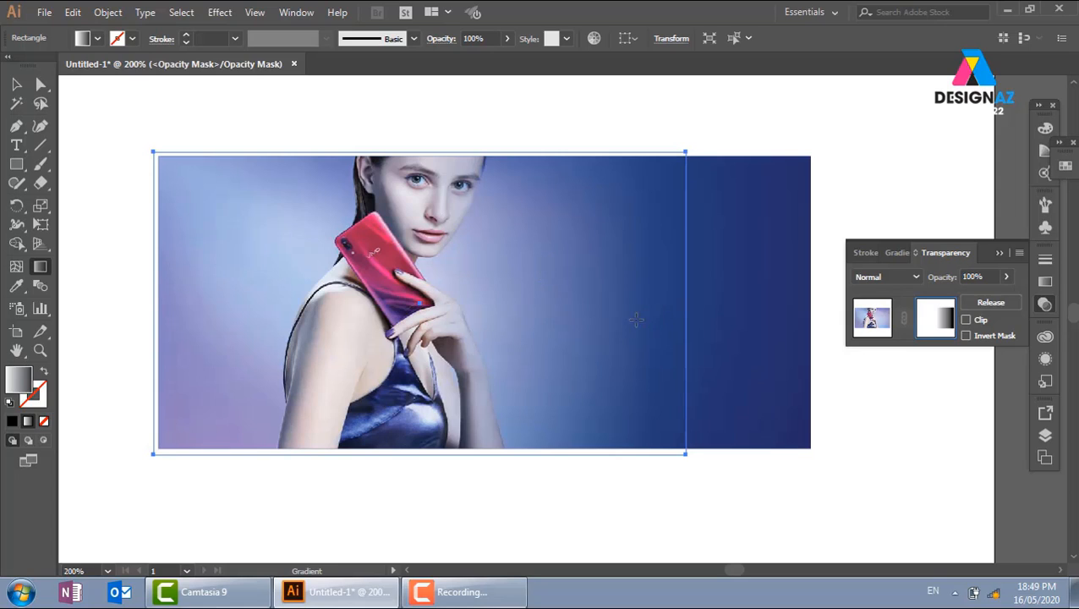
pyautogui.moveTo(434, 305)
pyautogui.mouseDown()
pyautogui.moveTo(826, 306)
pyautogui.moveTo(772, 306)
pyautogui.mouseUp()
pyautogui.moveTo(681, 300)
pyautogui.mouseDown()
pyautogui.moveTo(702, 311)
pyautogui.moveTo(835, 308)
pyautogui.moveTo(810, 312)
pyautogui.mouseUp()
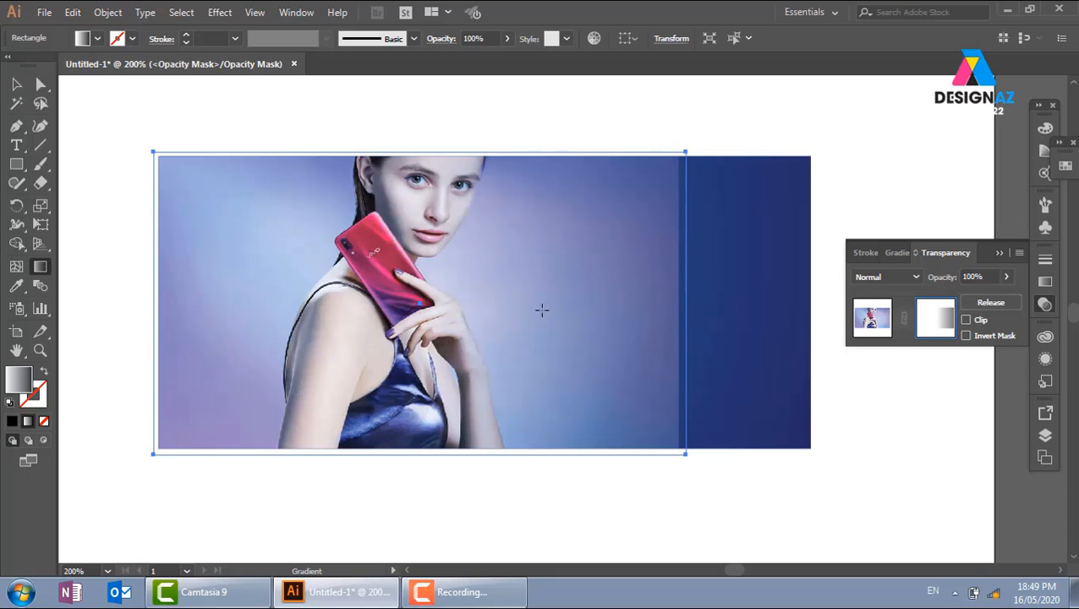
pyautogui.moveTo(448, 299); pyautogui.dragTo(671, 310)
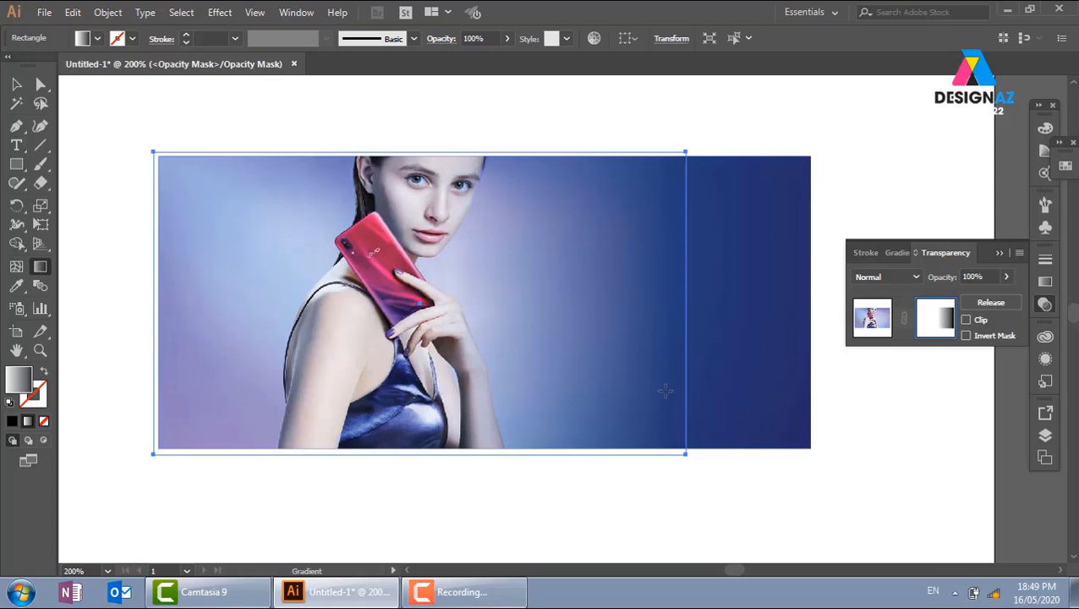
pyautogui.click(15, 84)
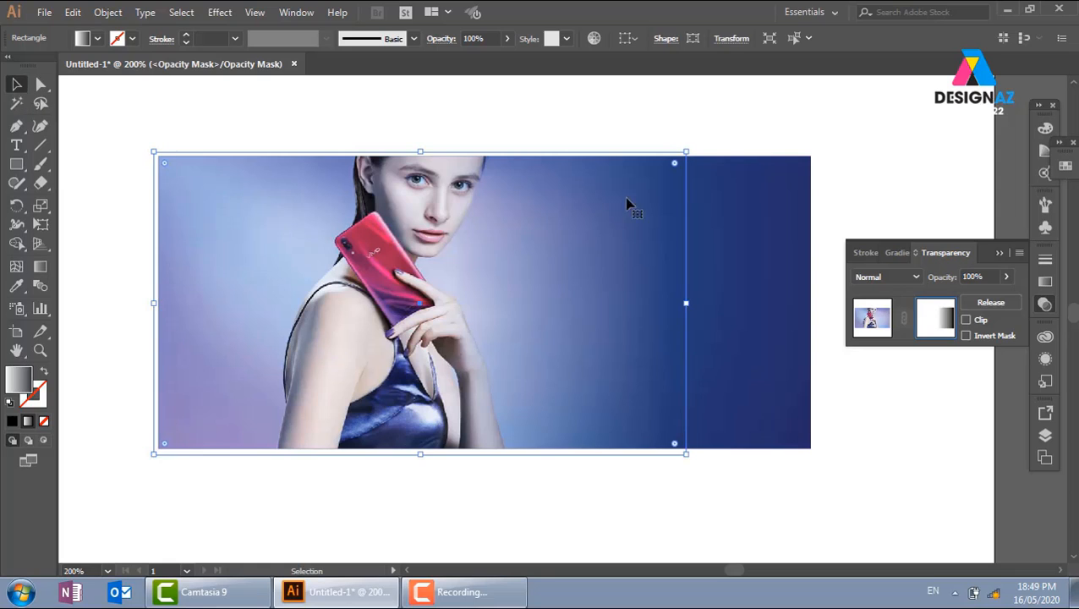
pyautogui.click(729, 112)
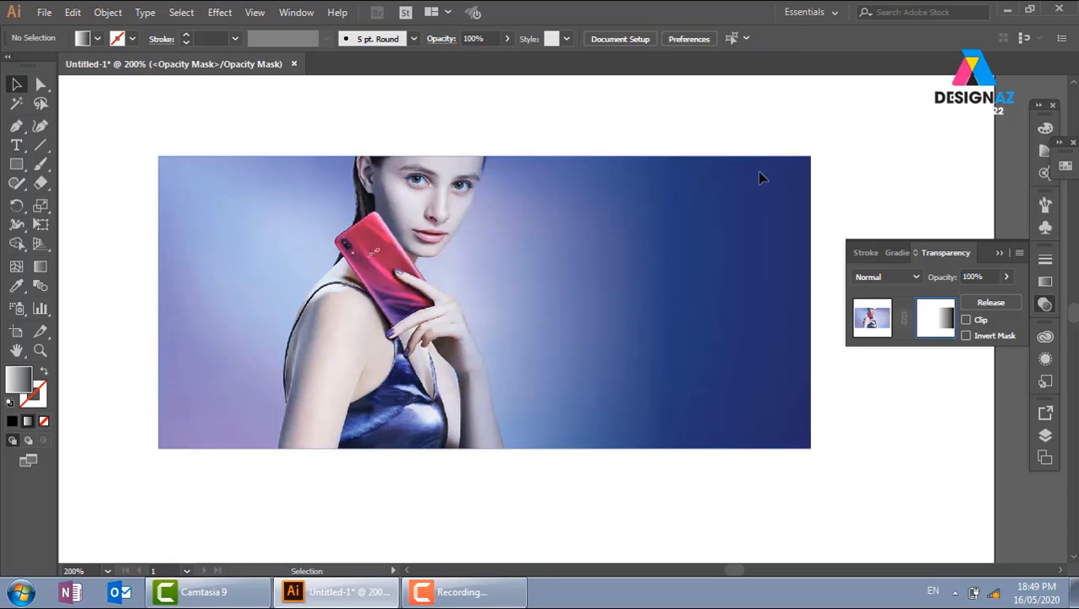
# Leave opacity mask editing, select the masked image to inspect it, and reopen its mask for editing
pyautogui.click(873, 319)
pyautogui.click(876, 164)
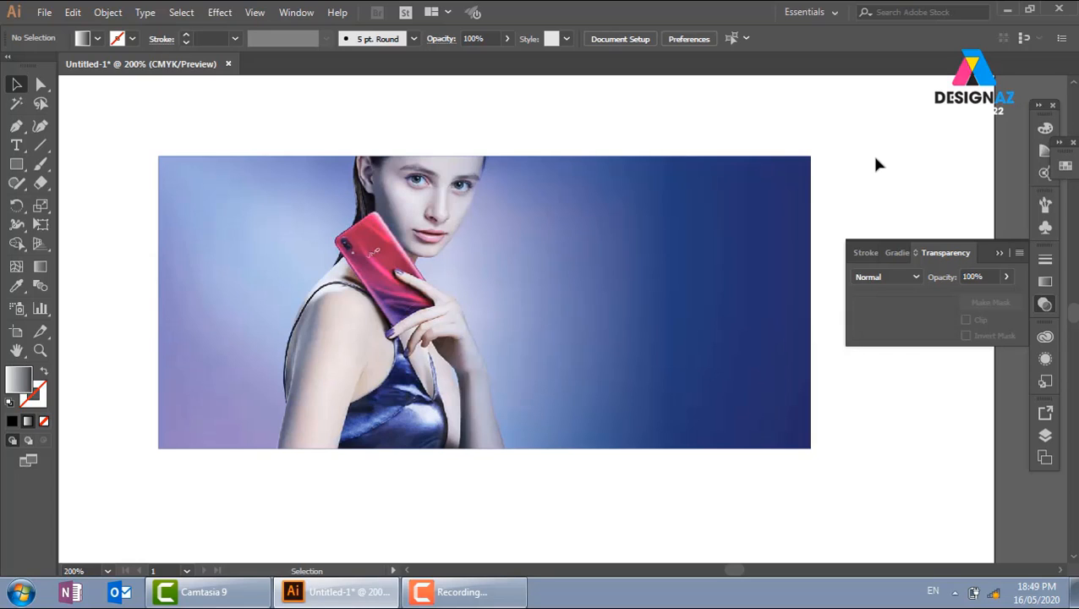
pyautogui.click(409, 360)
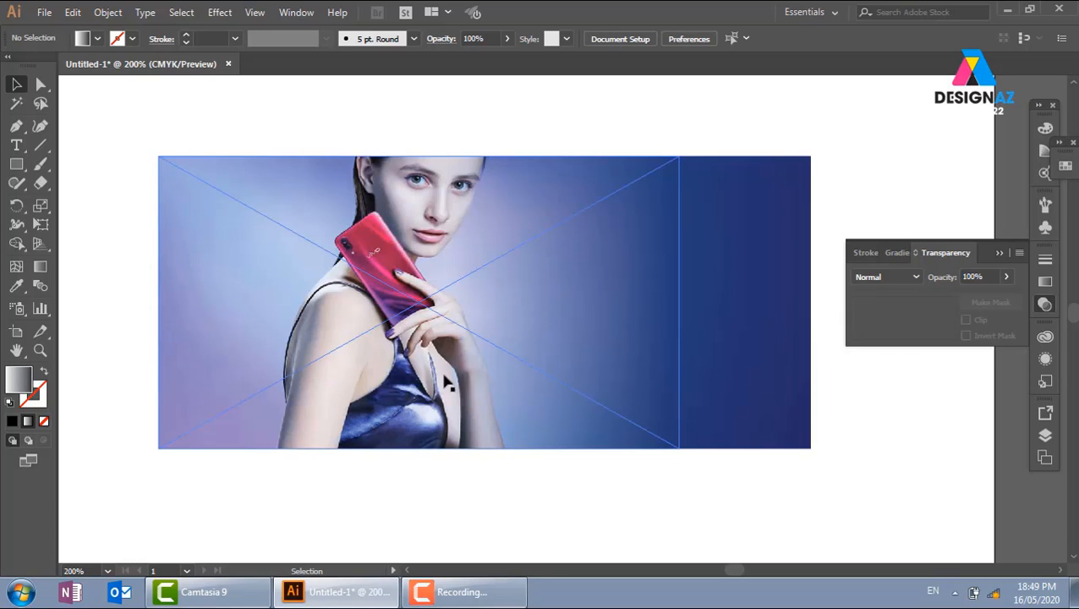
pyautogui.click(626, 142)
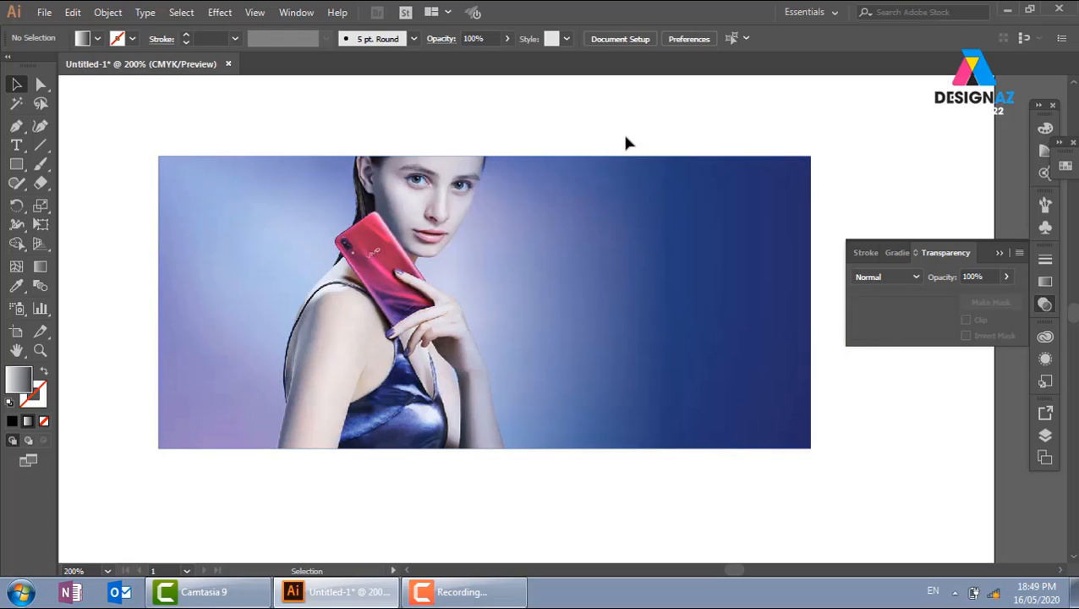
pyautogui.click(495, 392)
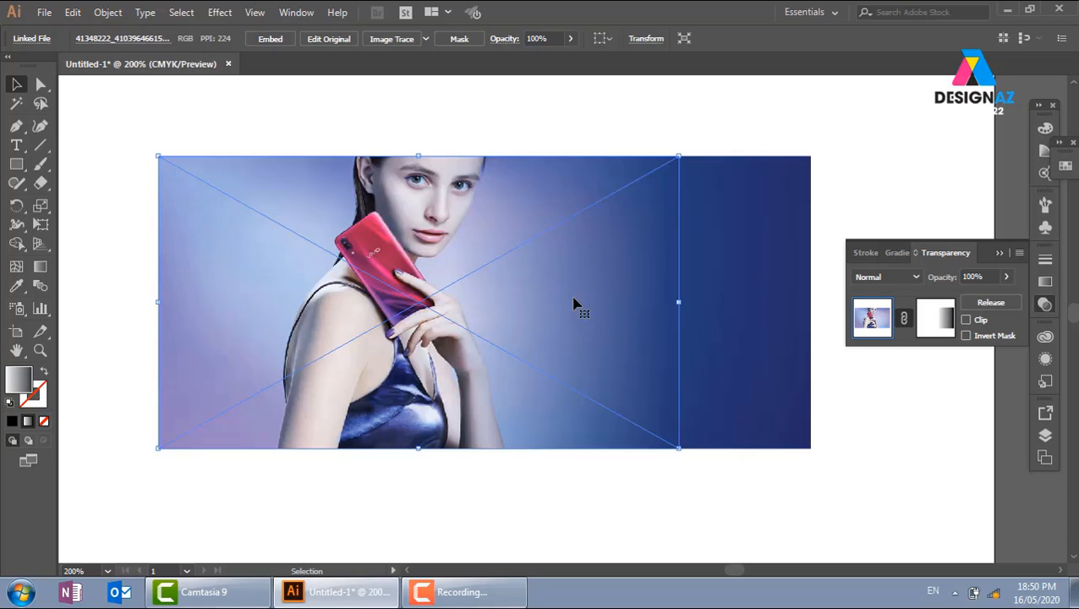
pyautogui.click(604, 125)
pyautogui.click(615, 181)
pyautogui.click(932, 323)
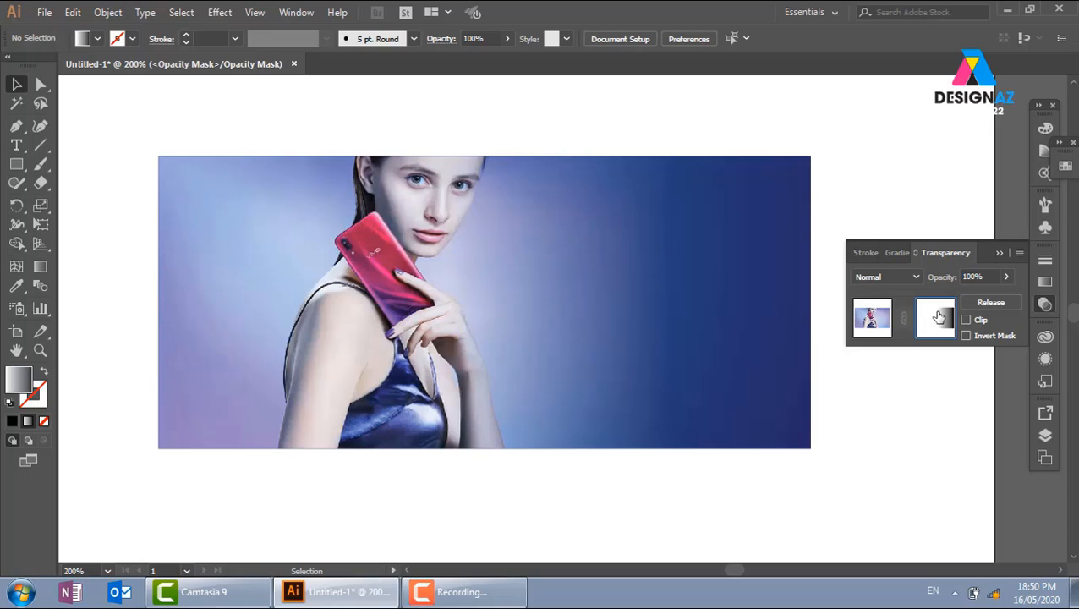
# Draw a small rectangle above the banner inside the opacity mask and fill it with the orange swatch
pyautogui.click(16, 164)
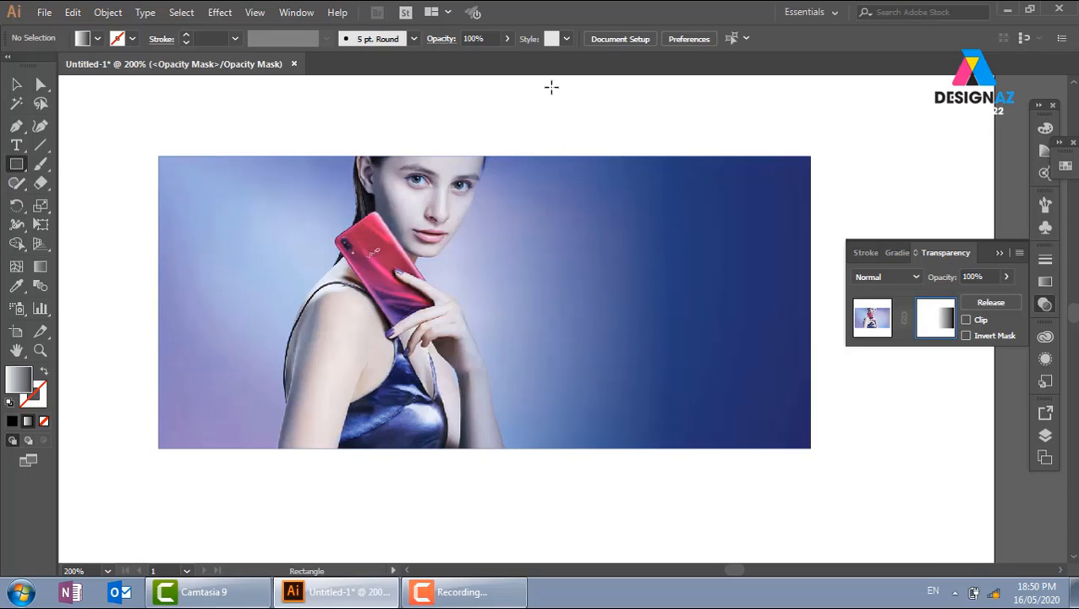
pyautogui.moveTo(551, 84); pyautogui.dragTo(628, 142)
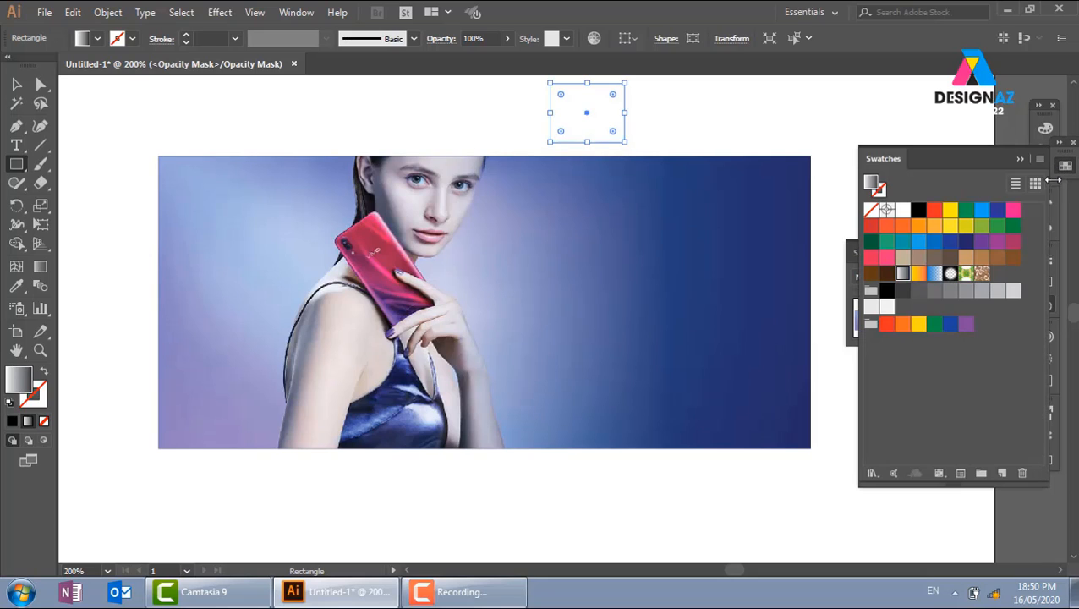
pyautogui.click(1066, 166)
pyautogui.click(964, 225)
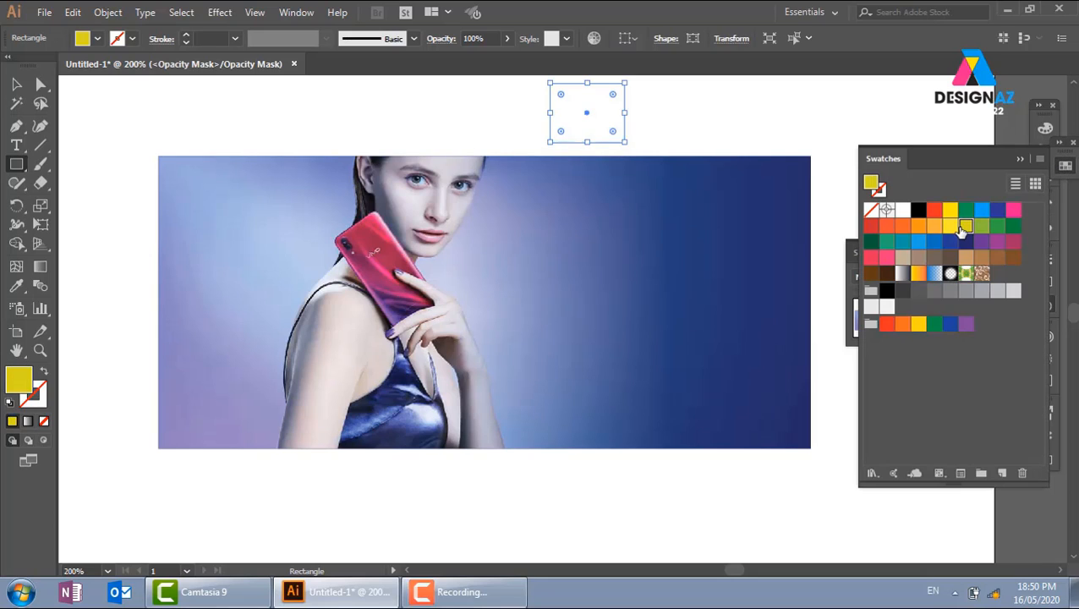
pyautogui.click(917, 226)
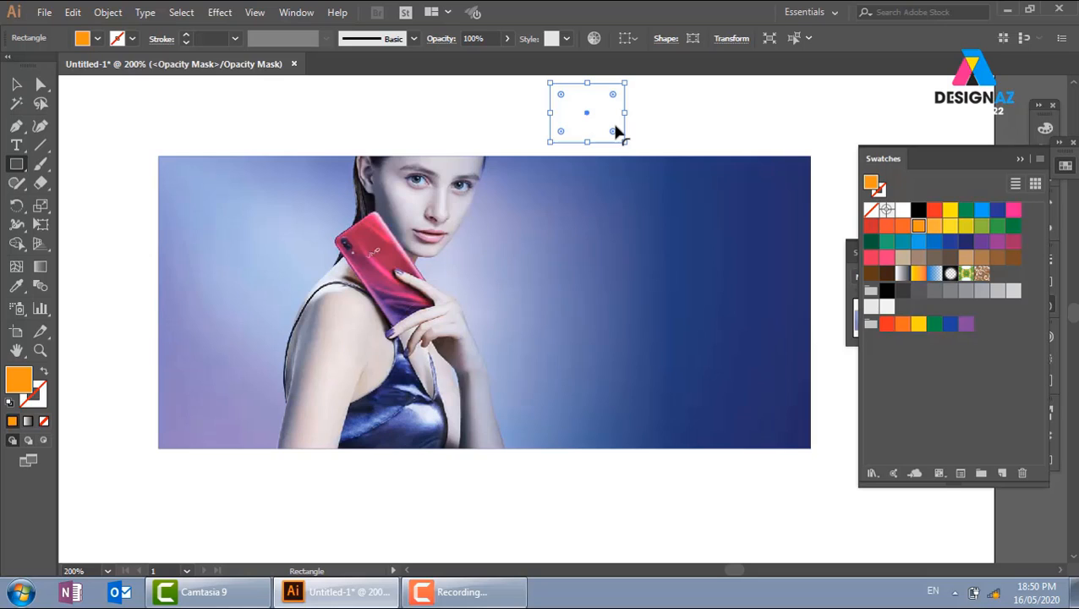
pyautogui.click(1019, 159)
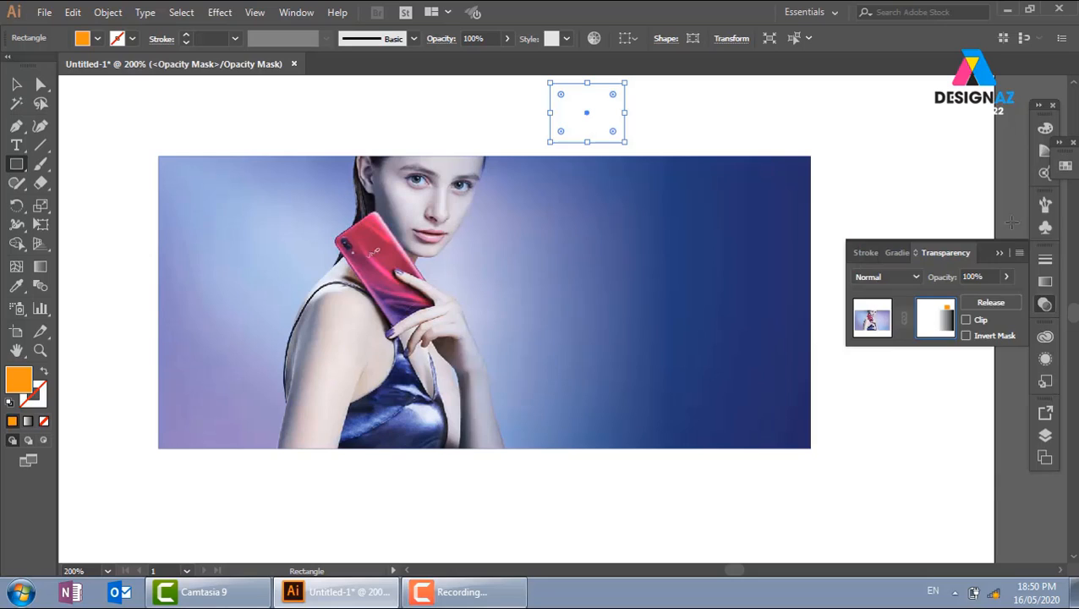
# Delete the small orange rectangle from the opacity mask
pyautogui.click(16, 85)
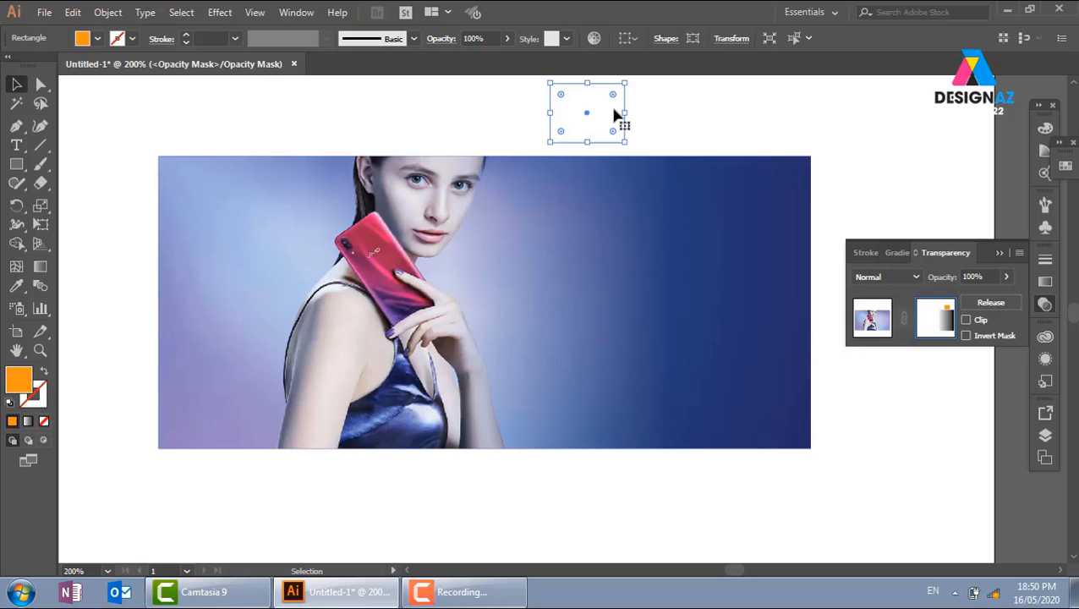
pyautogui.press('Delete')
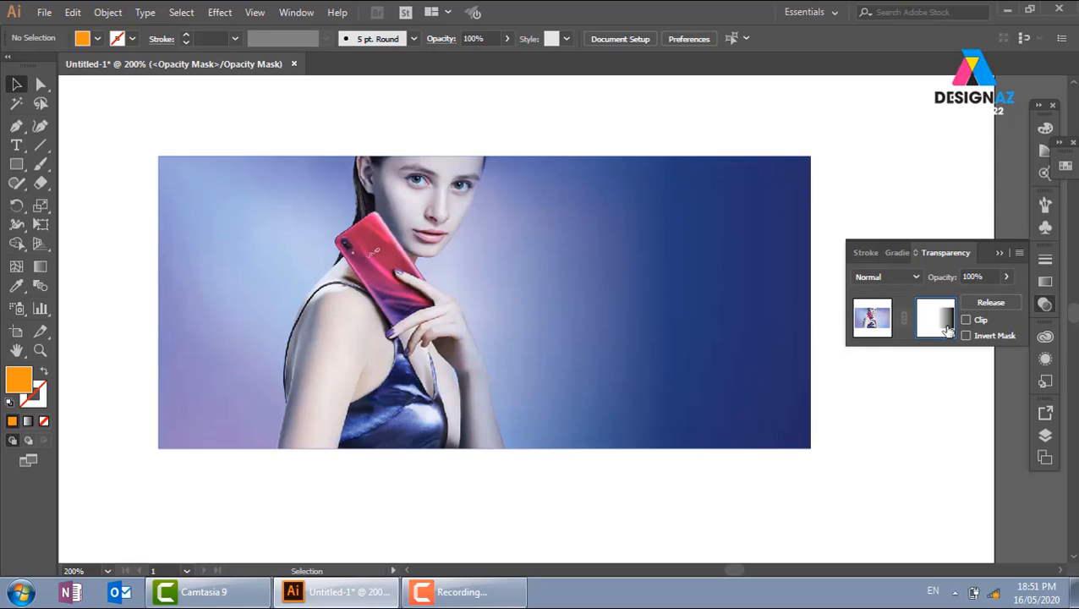
pyautogui.click(605, 275)
pyautogui.click(756, 137)
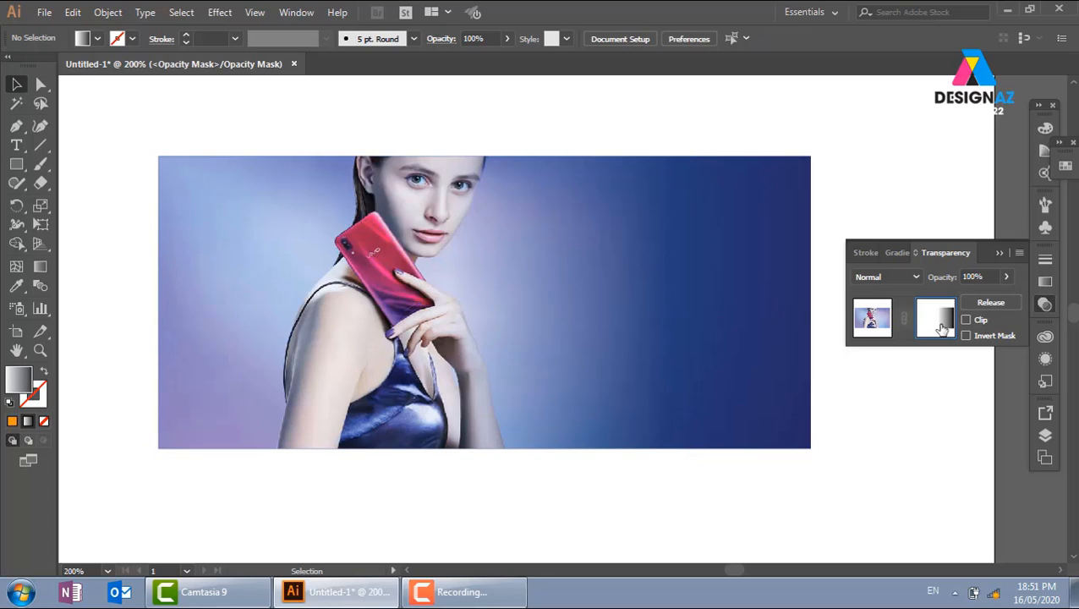
# Apply the Artistic Cutout effect to the large mask rectangle with 8 levels, edge simplicity 0 and edge fidelity 1
pyautogui.click(633, 363)
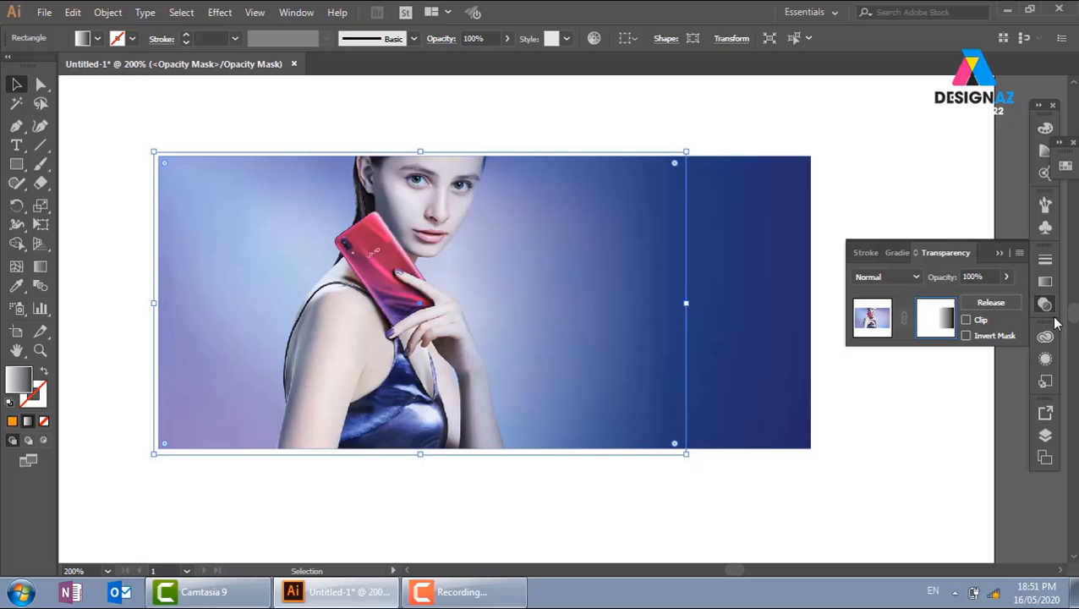
pyautogui.click(220, 13)
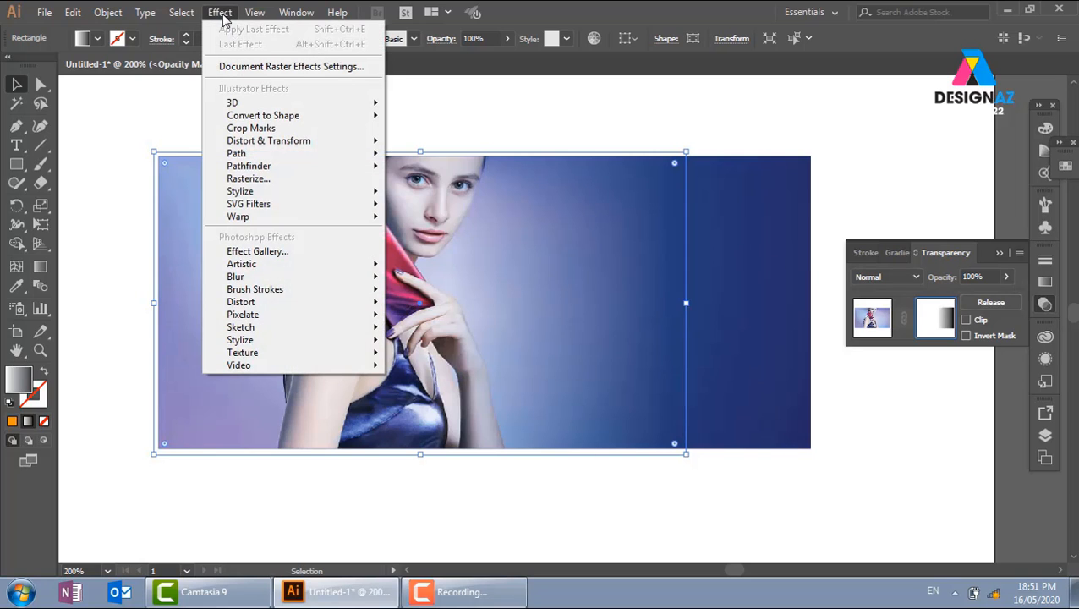
pyautogui.moveTo(282, 290)
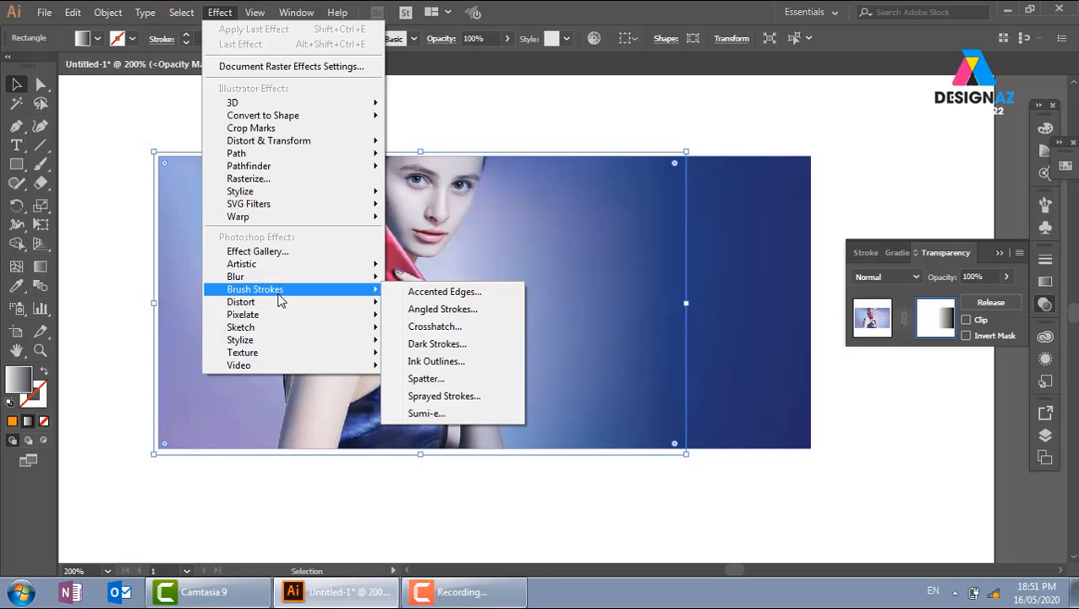
pyautogui.moveTo(284, 328)
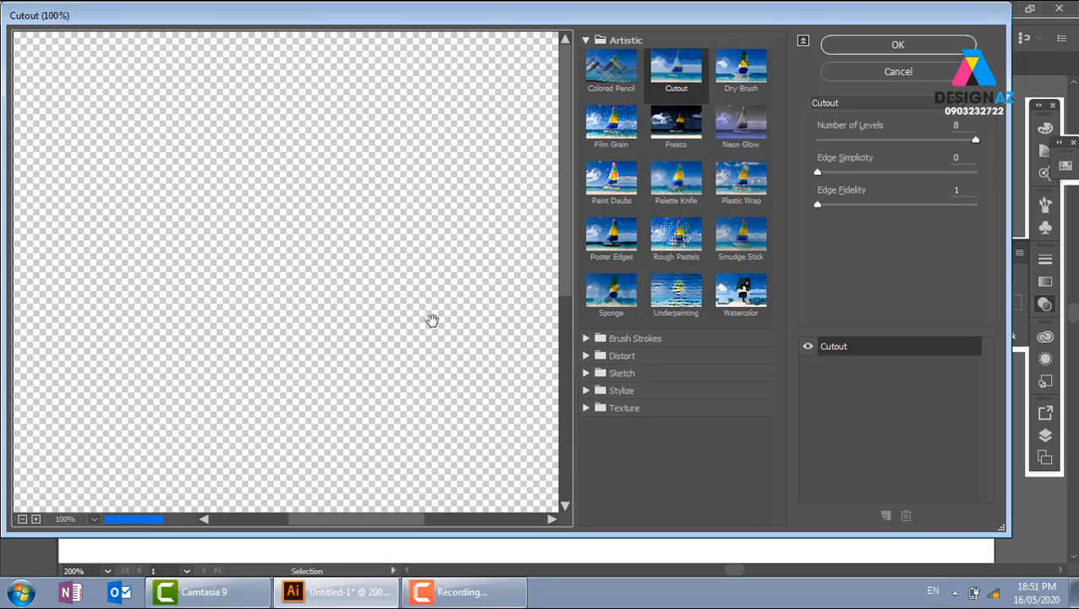
pyautogui.moveTo(457, 339); pyautogui.dragTo(208, 265)
pyautogui.moveTo(405, 331); pyautogui.dragTo(266, 255)
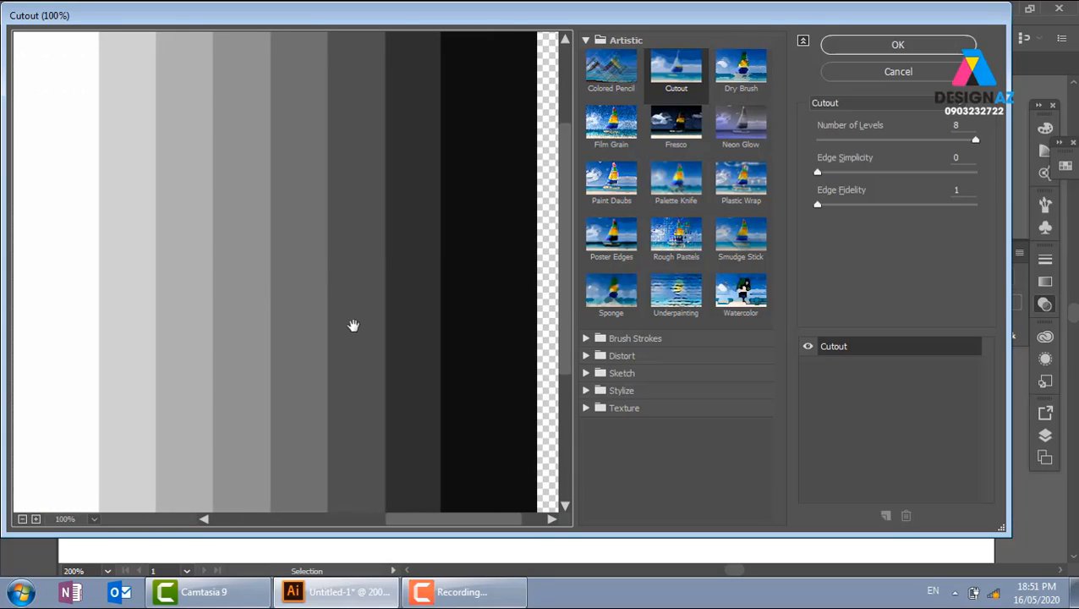
pyautogui.click(23, 519)
pyautogui.click(23, 518)
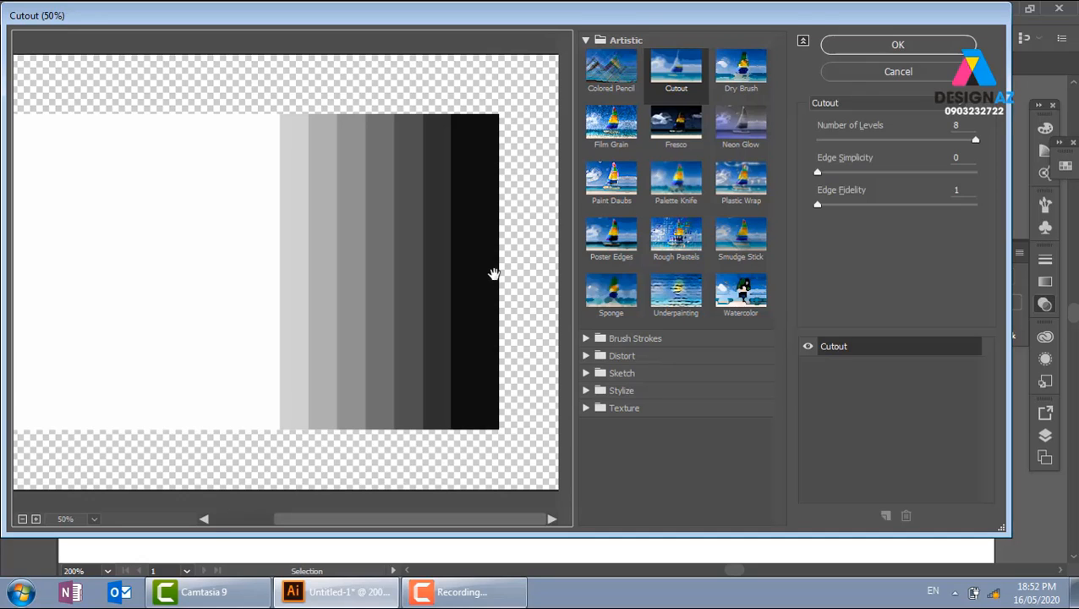
pyautogui.click(899, 47)
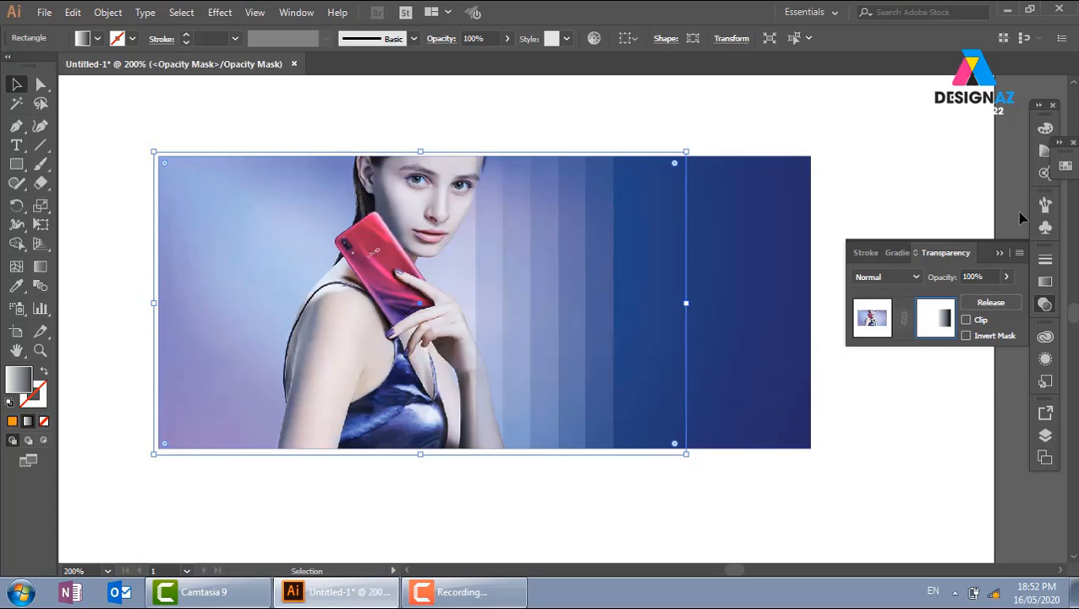
# Change the mask rectangle's gradient to radial and draw it from the phone toward the image's lower right at about -36.8°
pyautogui.click(1046, 281)
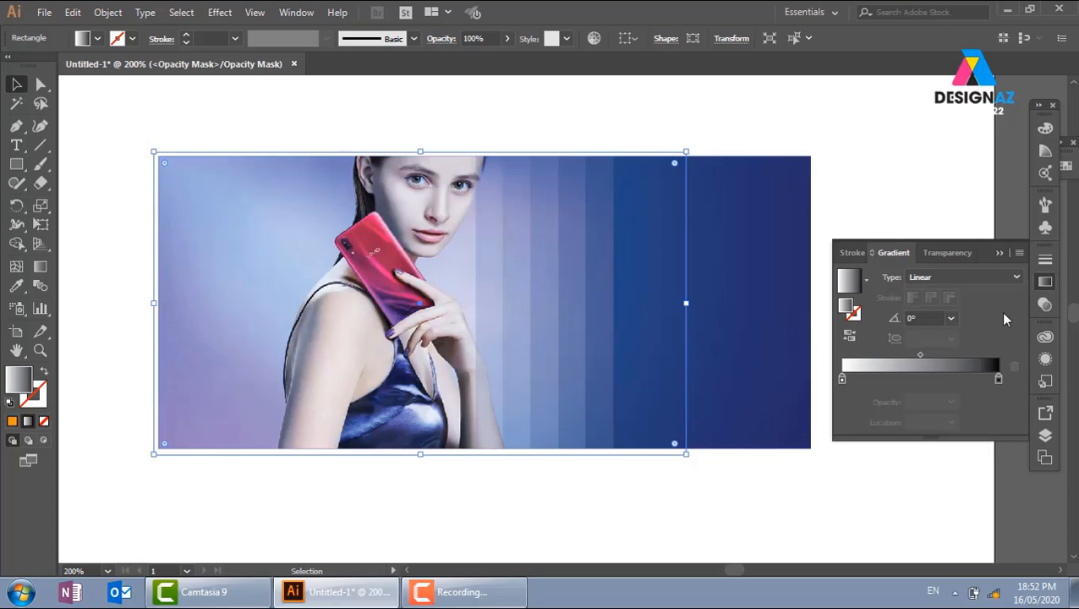
pyautogui.click(978, 274)
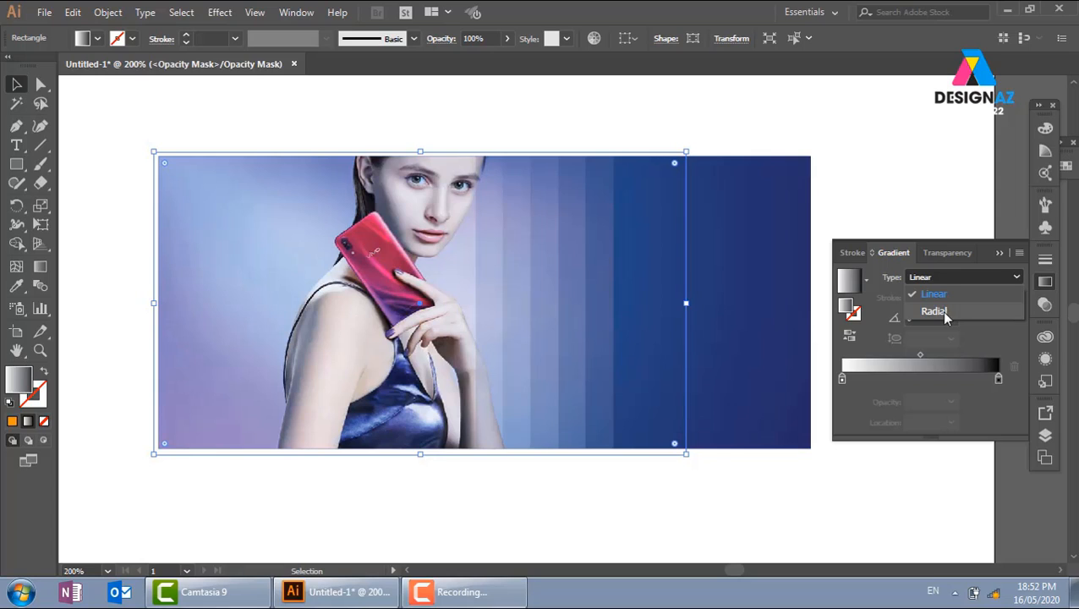
pyautogui.click(941, 312)
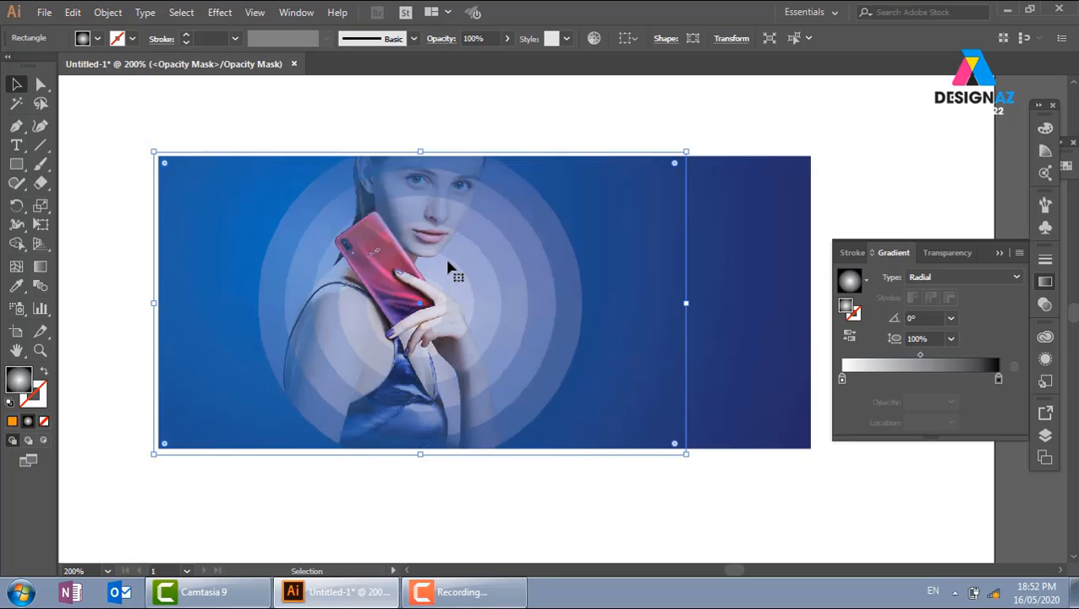
pyautogui.press('g')
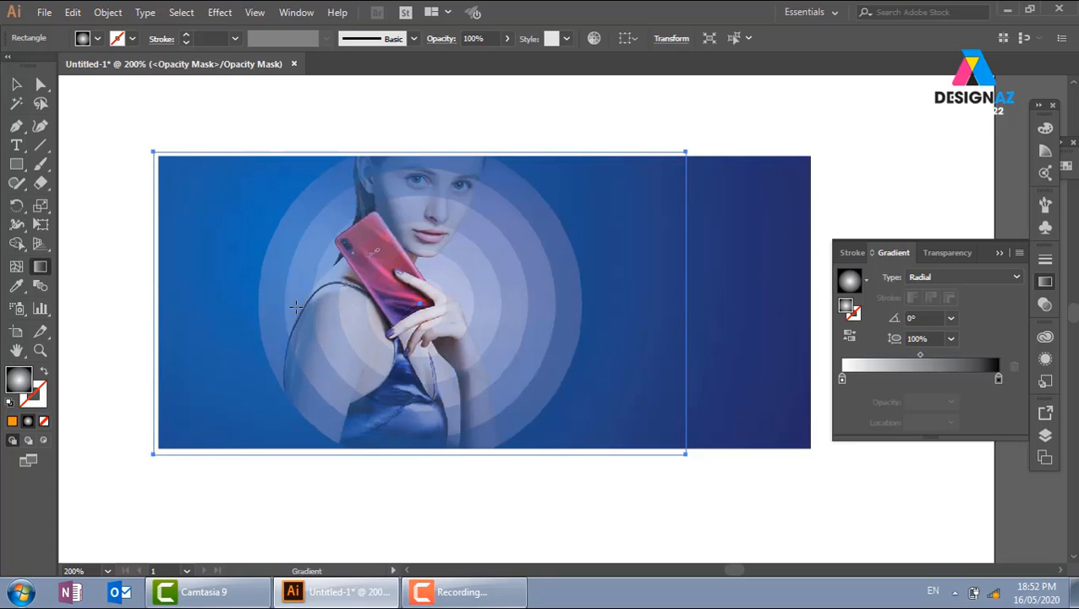
pyautogui.moveTo(361, 272); pyautogui.dragTo(574, 435)
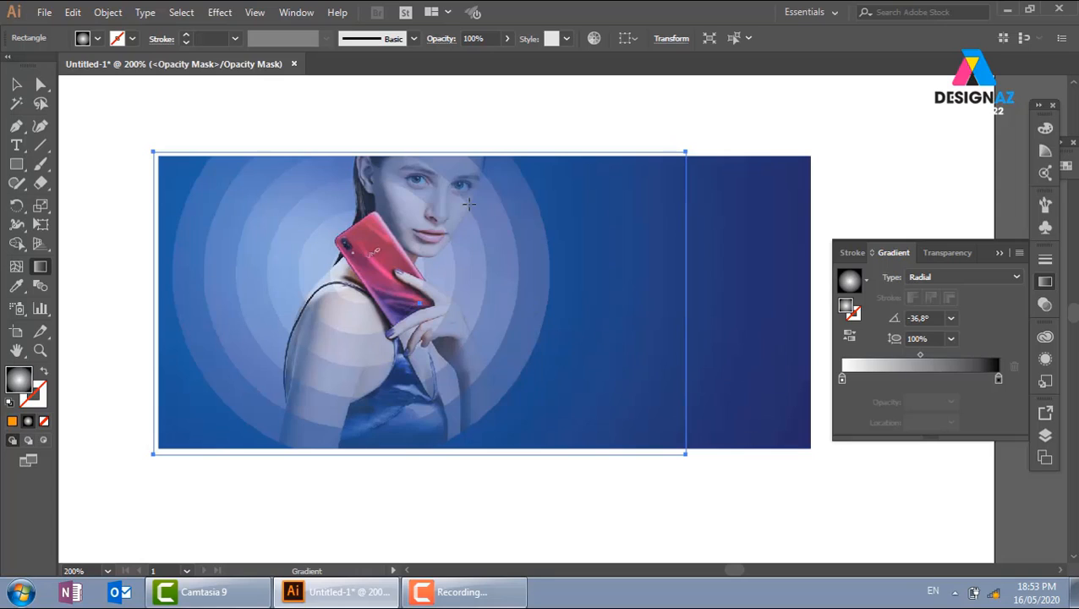
# Add a white stop at 48.76% to the radial mask gradient and redraw it from the model's face toward the lower right at about -42.5°
pyautogui.click(918, 379)
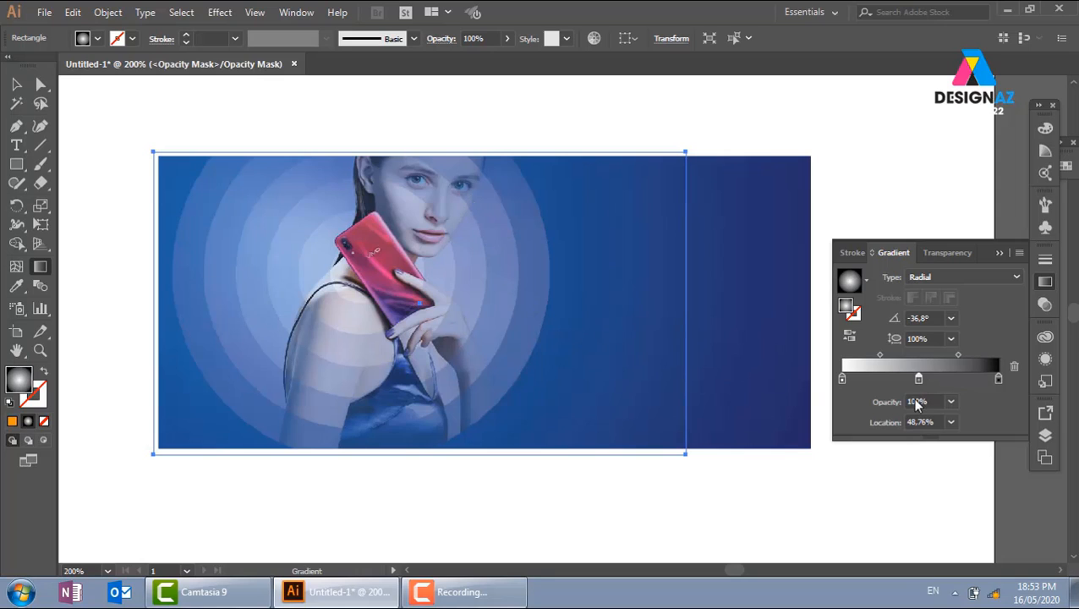
pyautogui.doubleClick(919, 379)
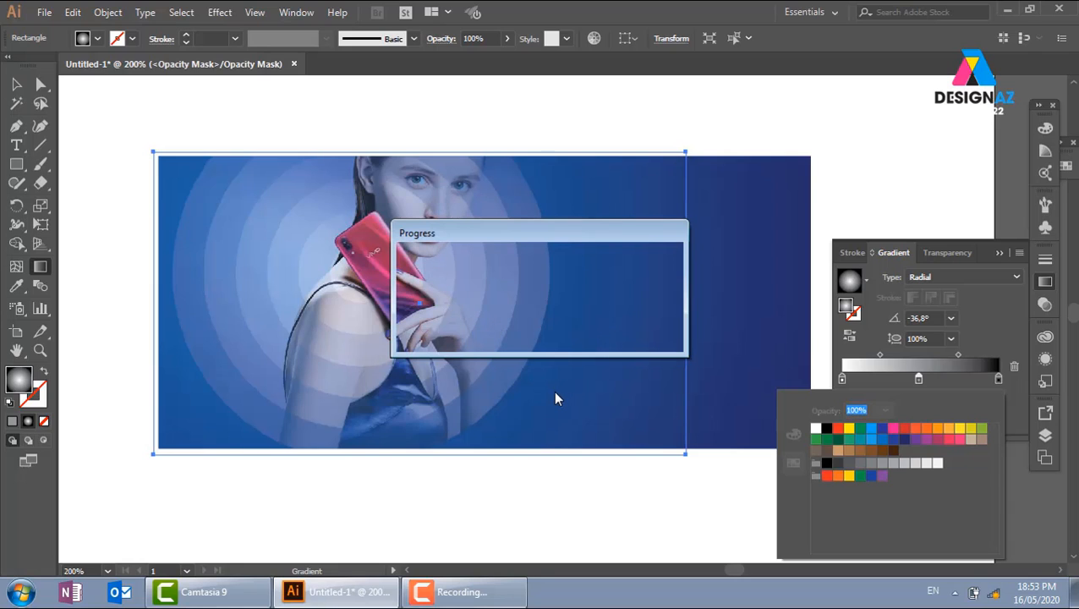
pyautogui.click(464, 210)
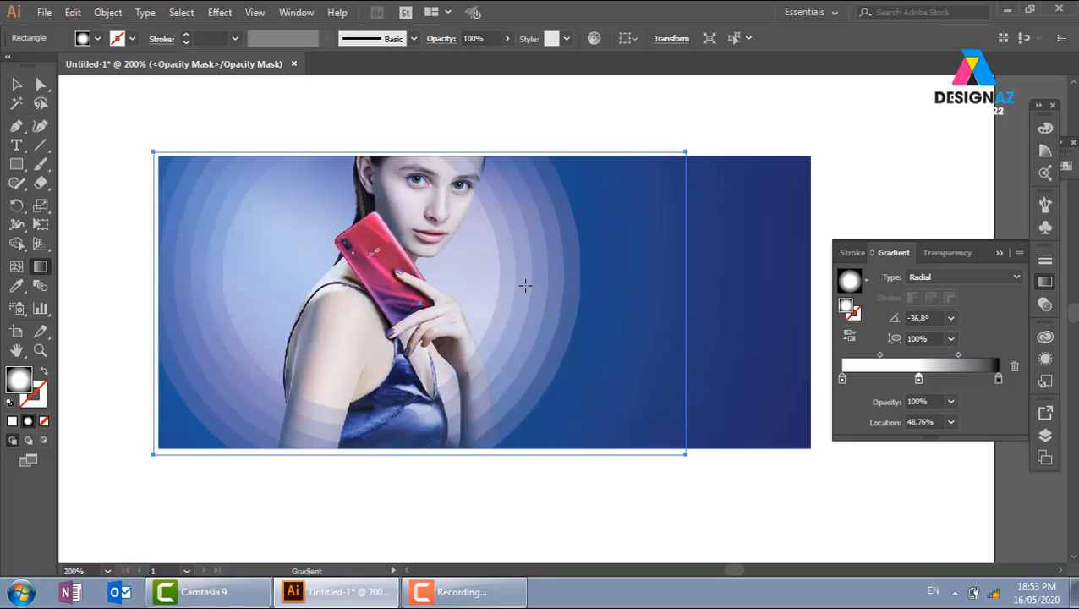
pyautogui.click(41, 267)
pyautogui.moveTo(437, 211)
pyautogui.mouseDown()
pyautogui.moveTo(524, 325)
pyautogui.moveTo(601, 361)
pyautogui.mouseUp()
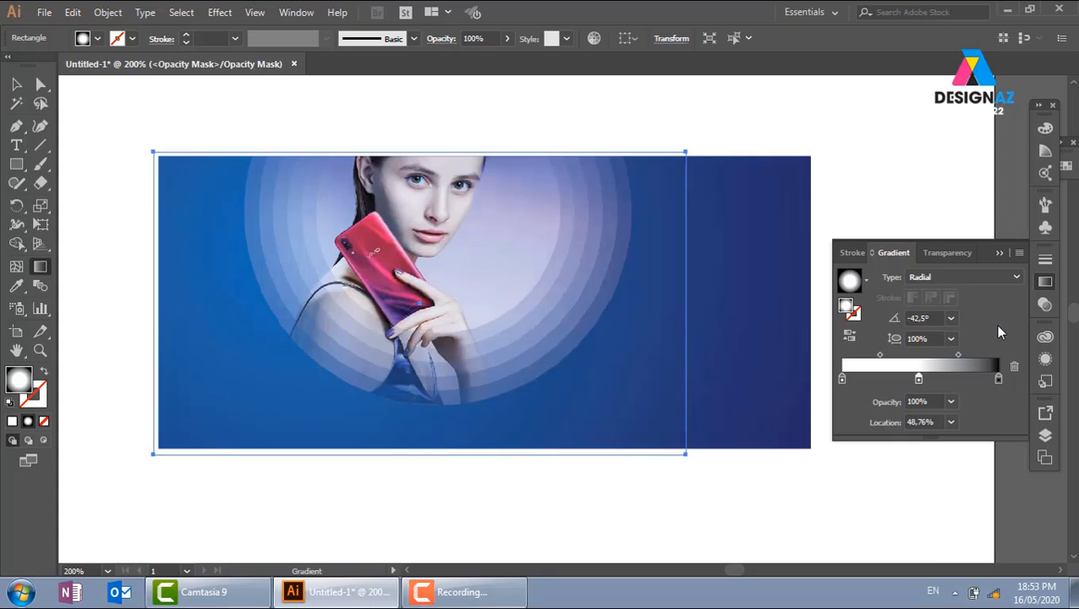
# Undo the radial gradient and Cutout changes on the opacity mask, back to the smooth linear fade
pyautogui.click(1045, 305)
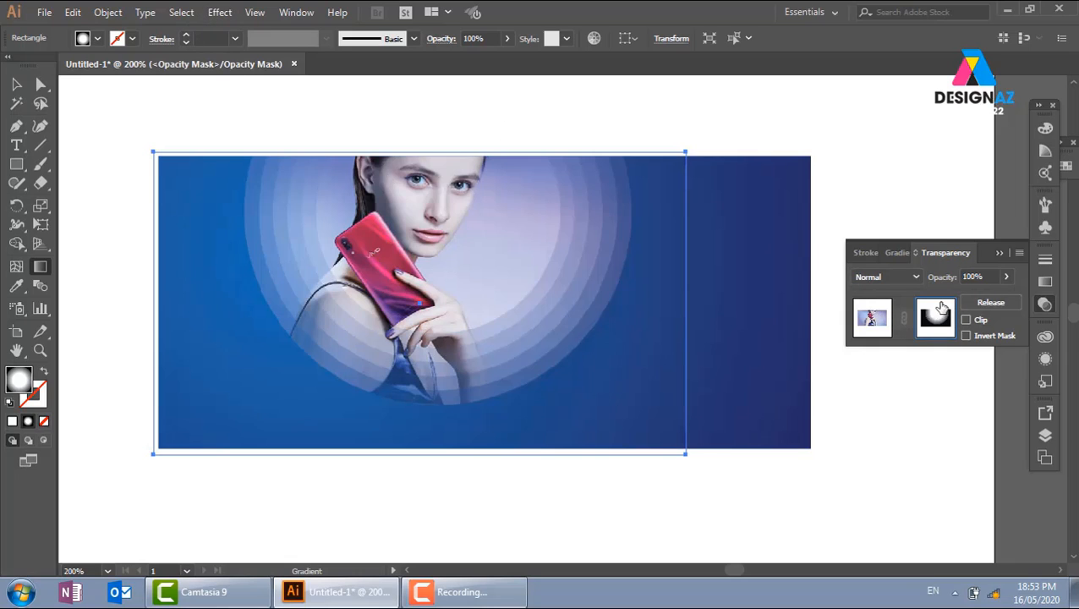
pyautogui.press('v')
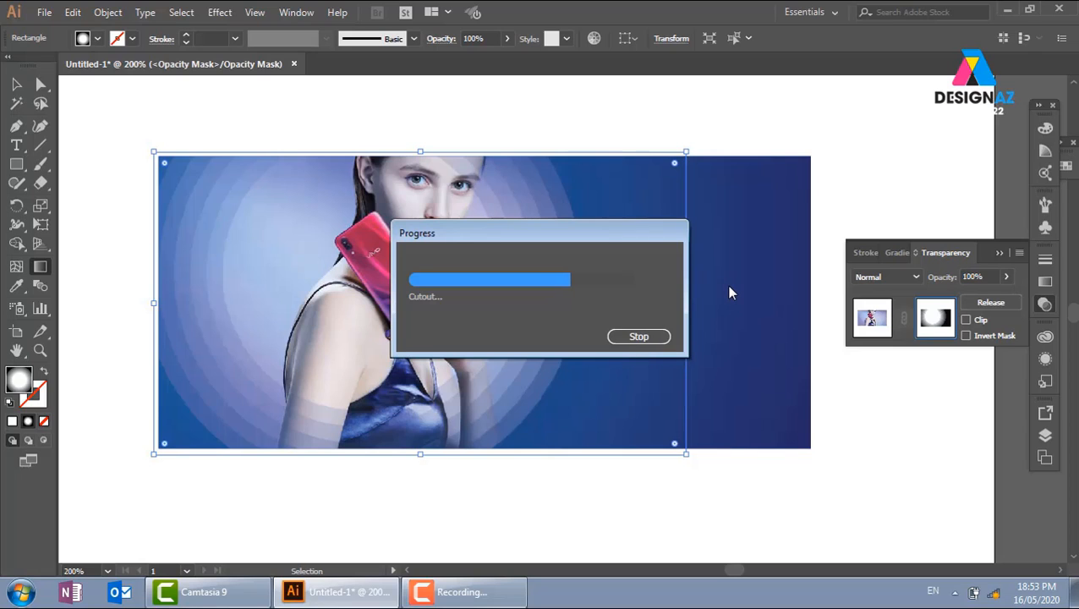
pyautogui.press('v')
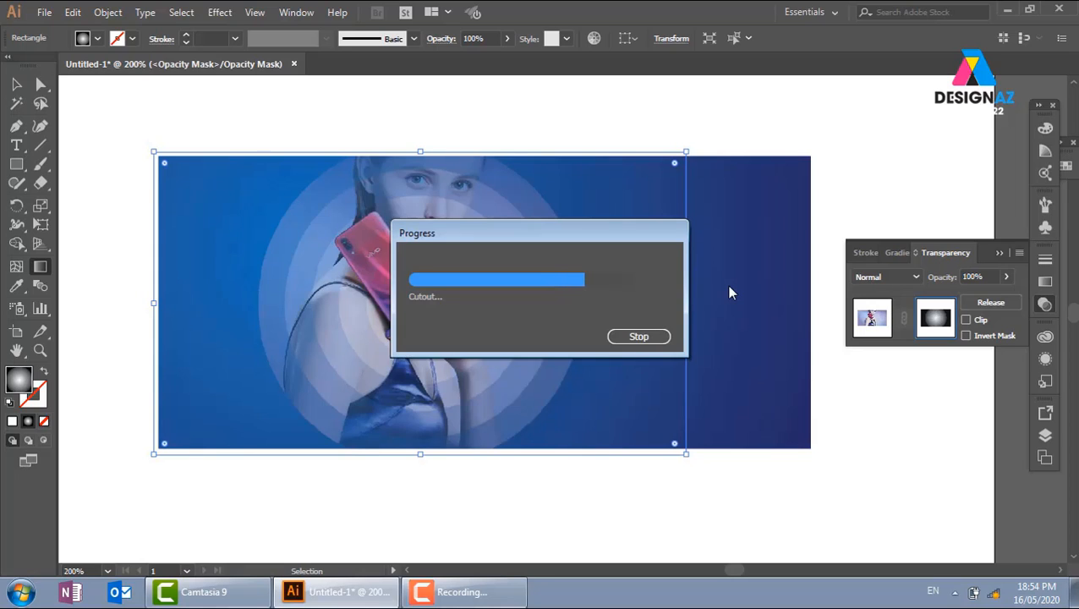
pyautogui.hotkey('ctrl', 'z')
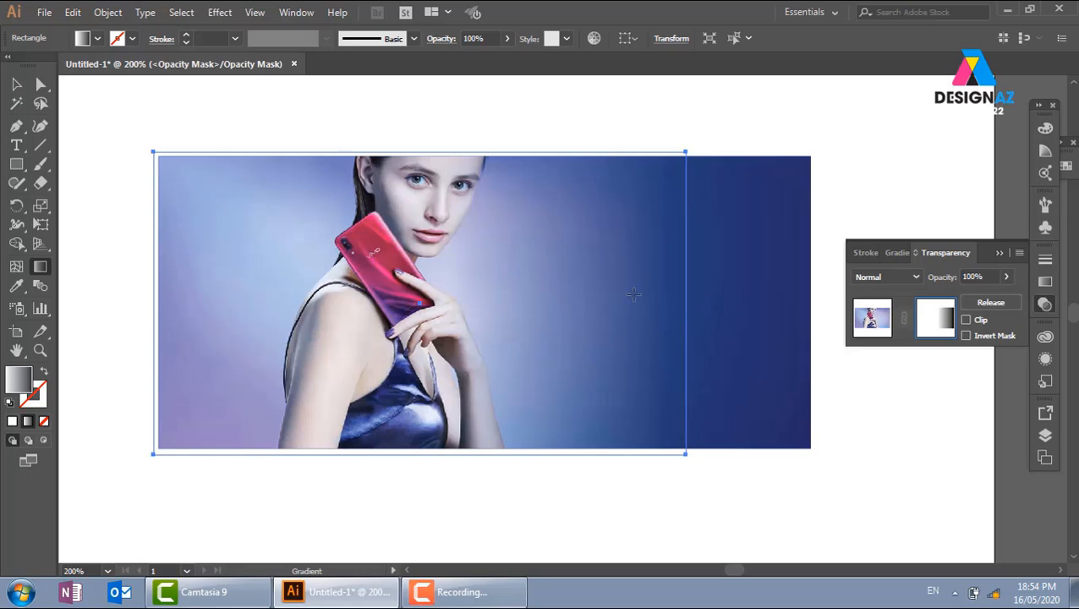
pyautogui.press('v')
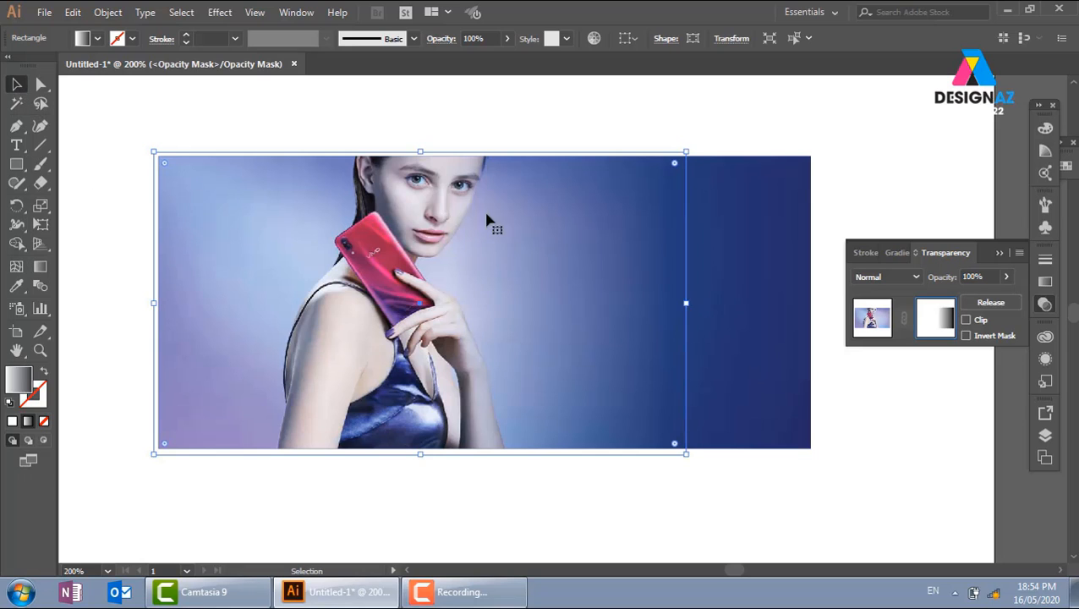
# Leave opacity mask editing for the model image and deselect the artwork
pyautogui.click(874, 329)
pyautogui.click(822, 168)
pyautogui.moveTo(734, 386); pyautogui.dragTo(655, 352)
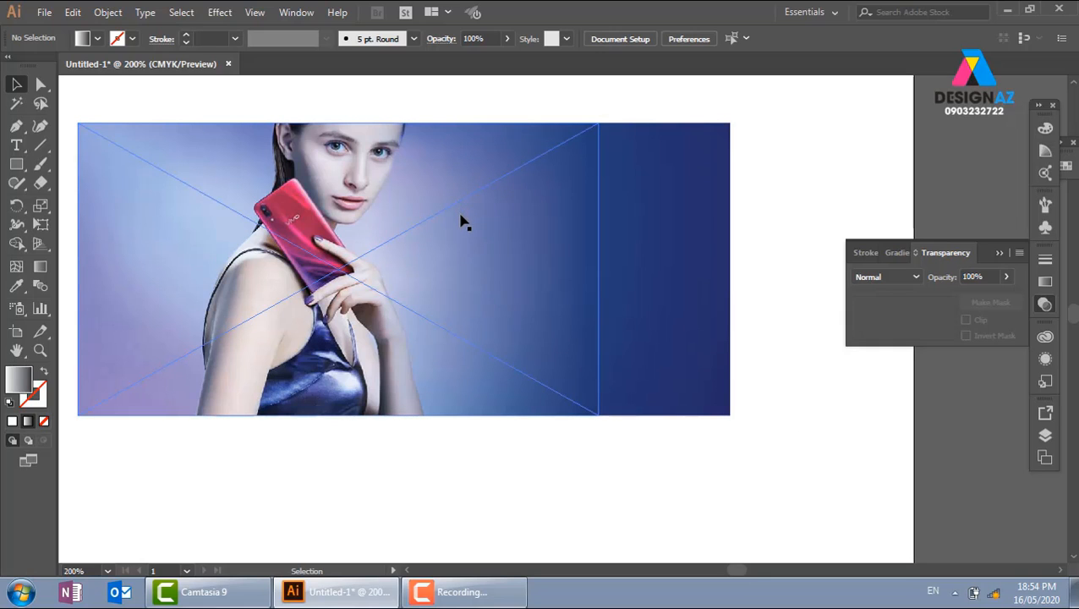
pyautogui.moveTo(424, 227); pyautogui.dragTo(499, 243)
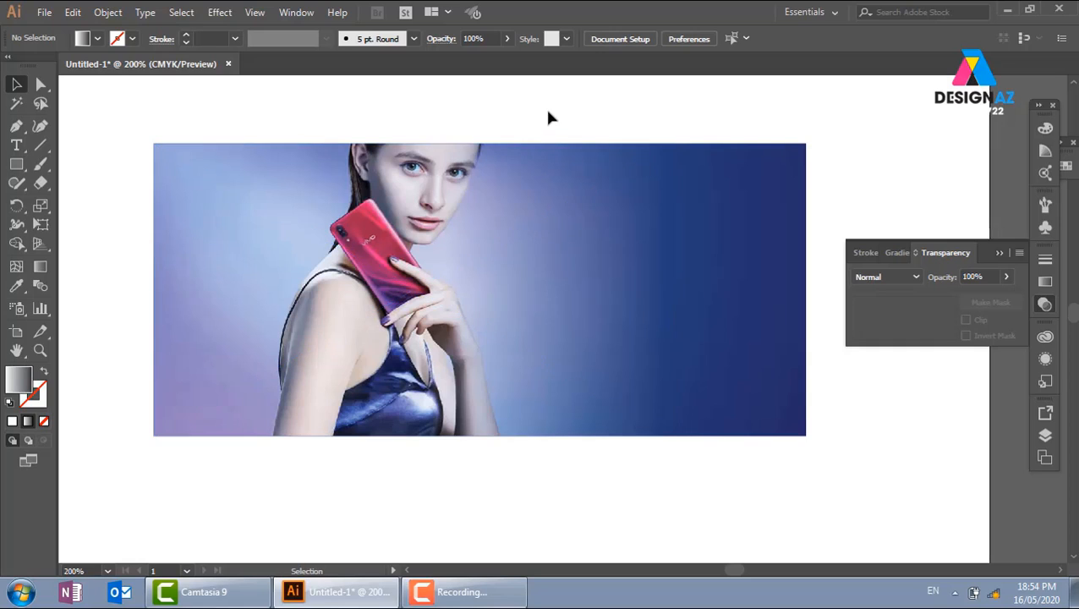
# Place the linked image "tải xuống" beside the model on the banner at about 5.64 × 5.64 cm
pyautogui.click(44, 12)
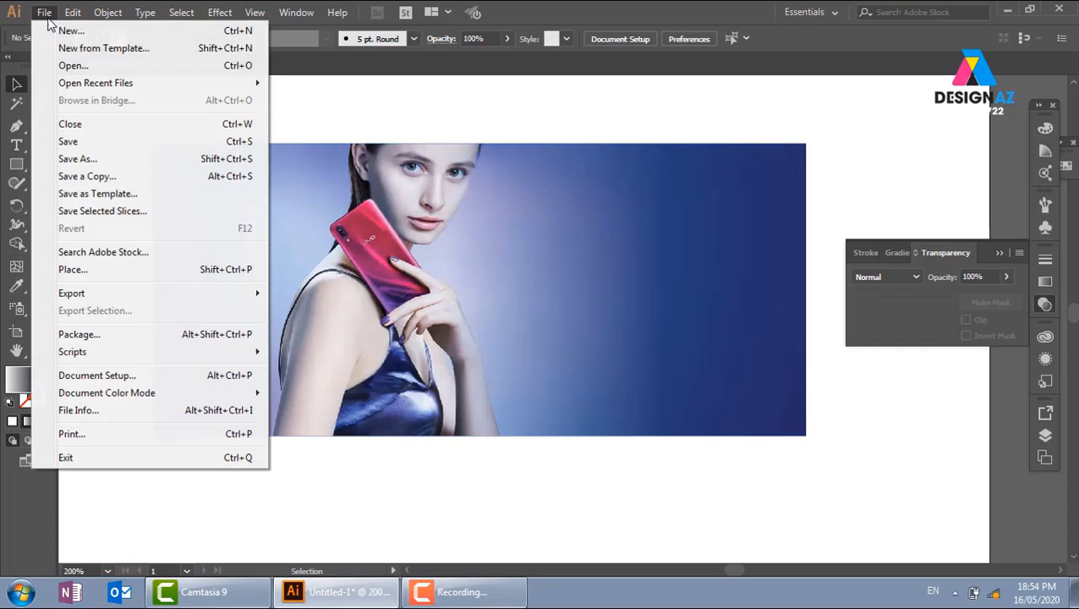
pyautogui.click(80, 271)
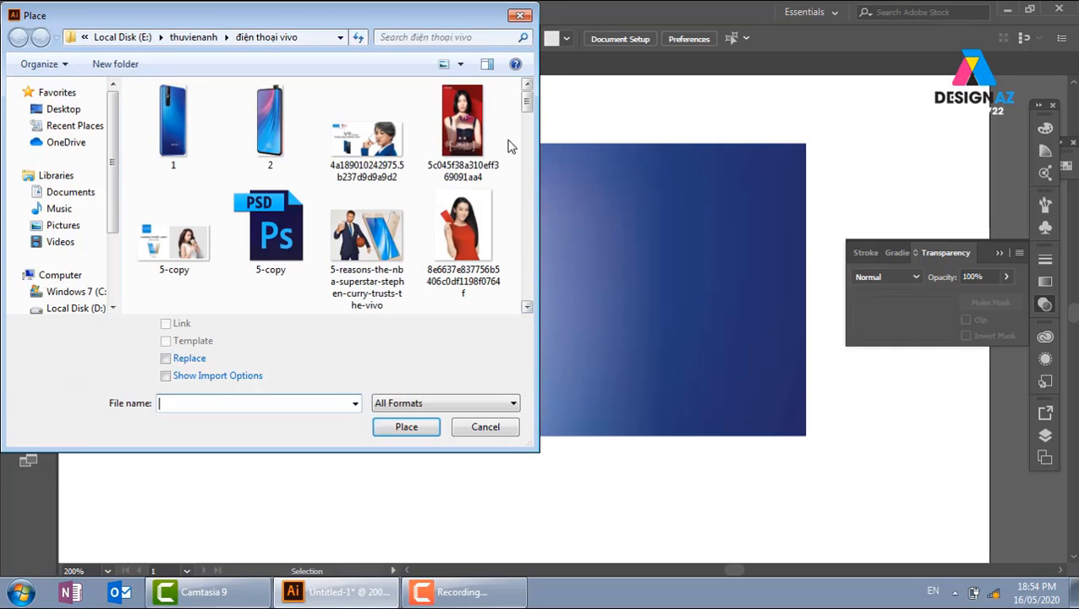
pyautogui.scroll(-1, 529, 118)
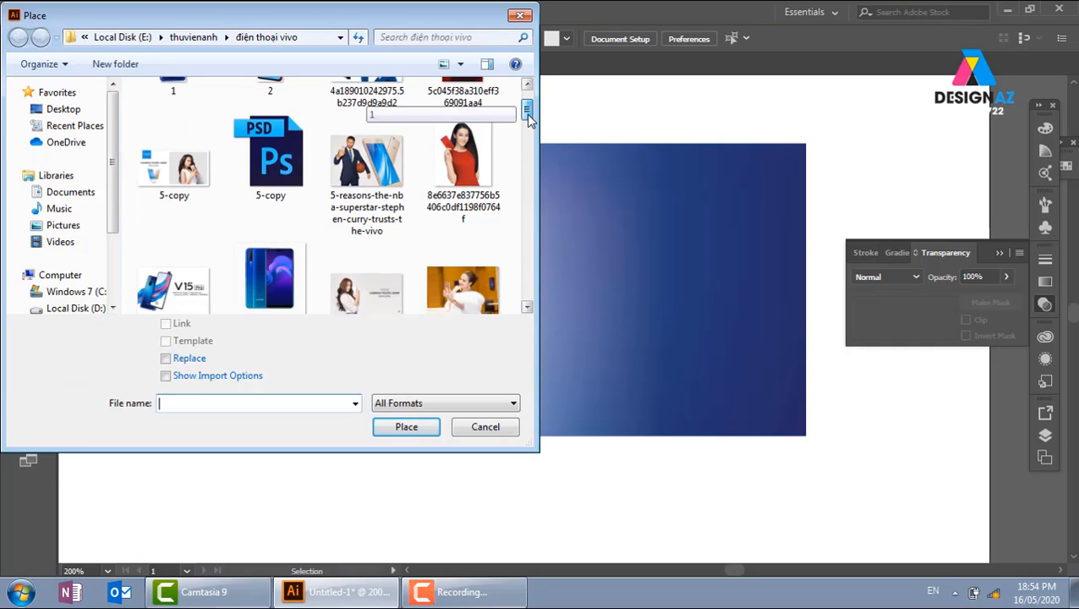
pyautogui.moveTo(528, 115); pyautogui.dragTo(540, 226)
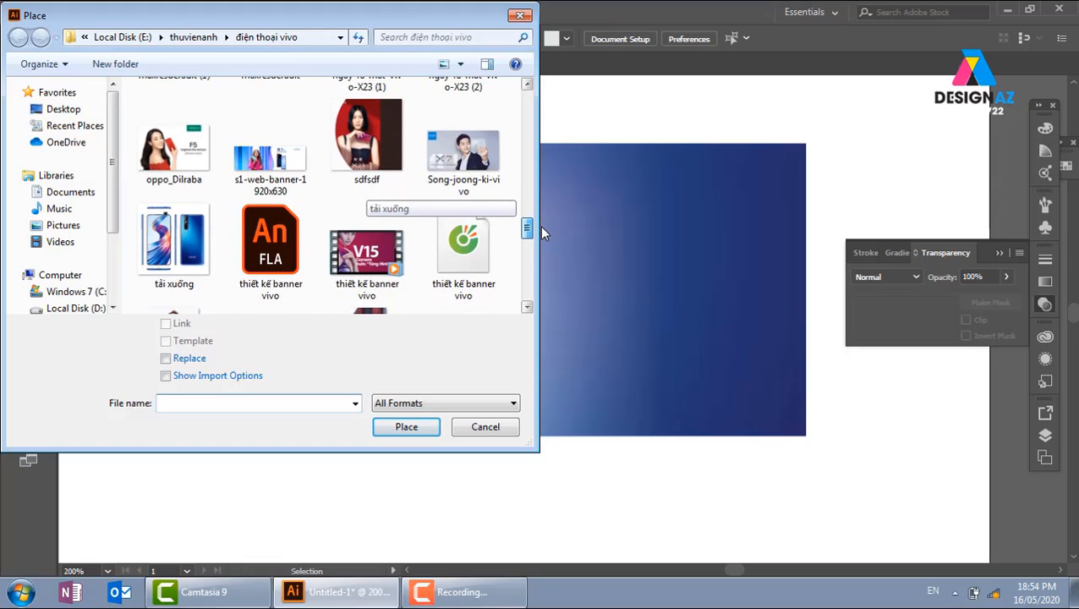
pyautogui.click(165, 247)
pyautogui.click(406, 427)
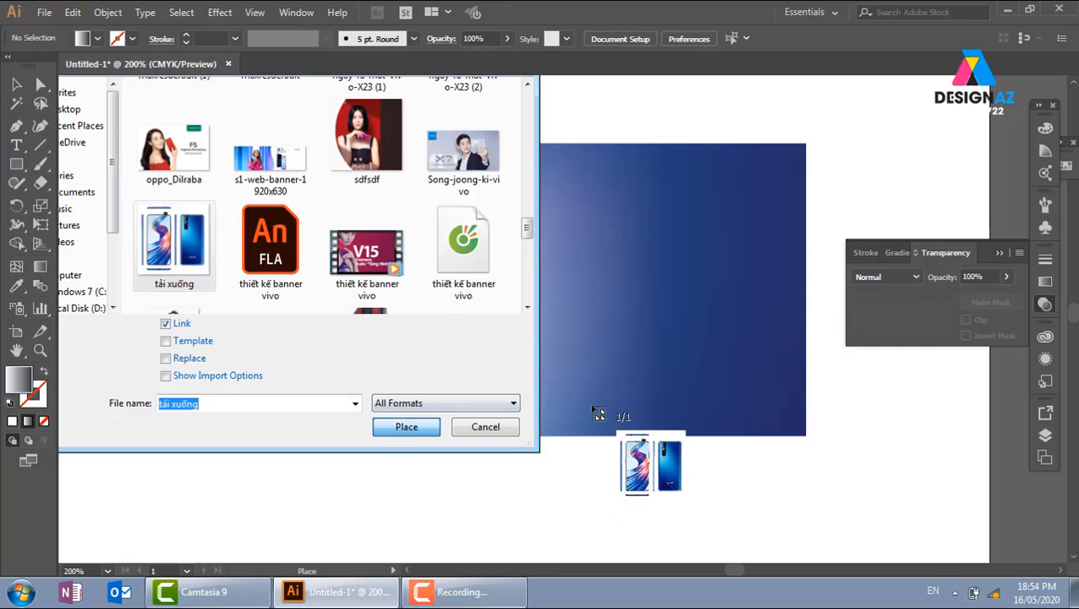
pyautogui.moveTo(504, 171); pyautogui.dragTo(807, 434)
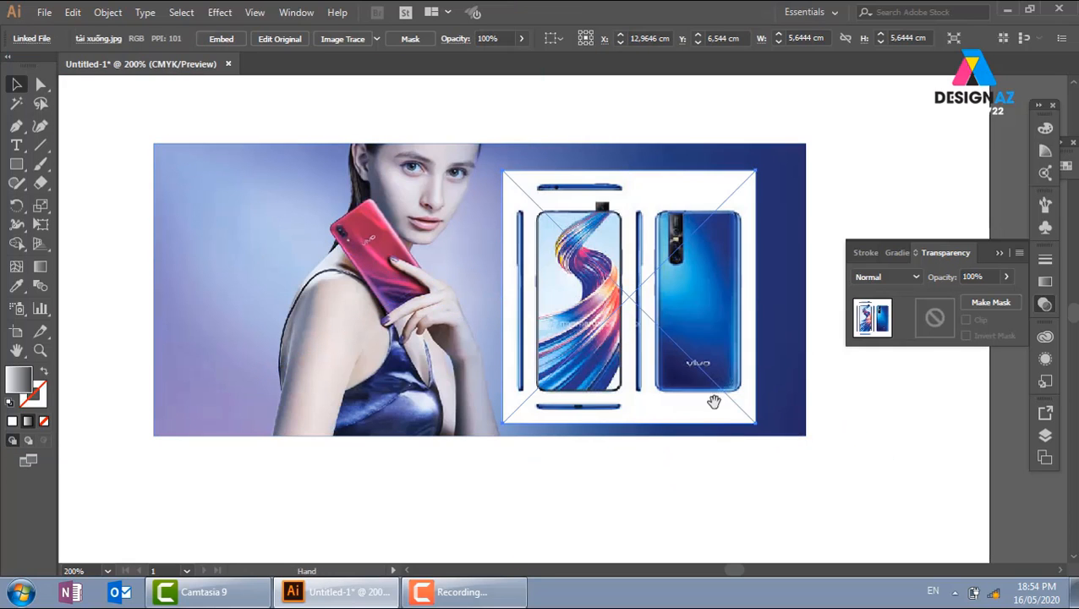
# Delete the placed "tải xuống" phone image from the banner
pyautogui.moveTo(713, 402); pyautogui.dragTo(597, 378)
pyautogui.hotkey('ctrl', '=')
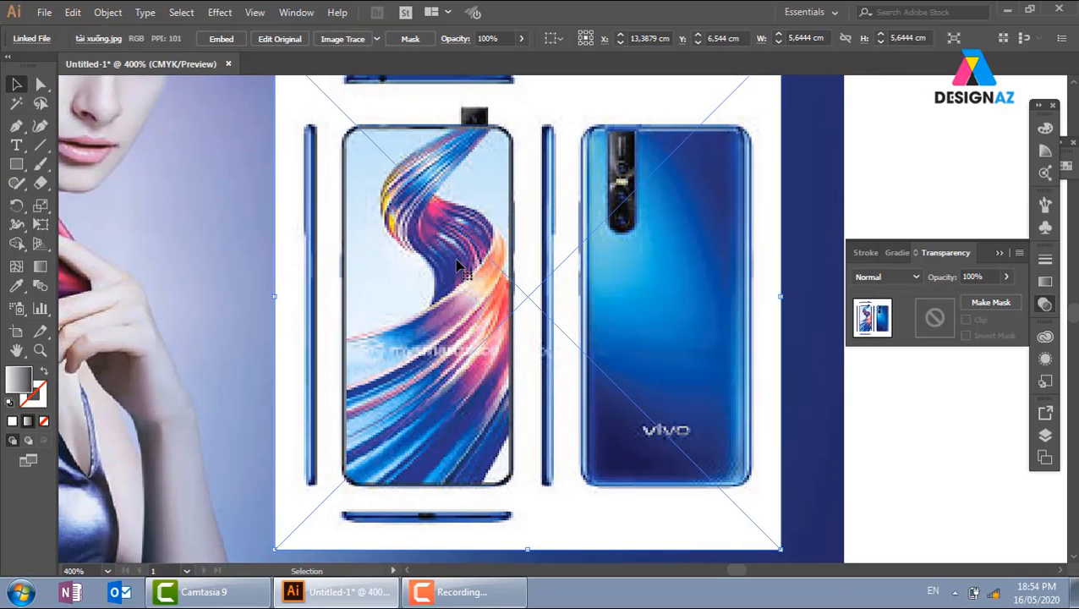
pyautogui.press('Delete')
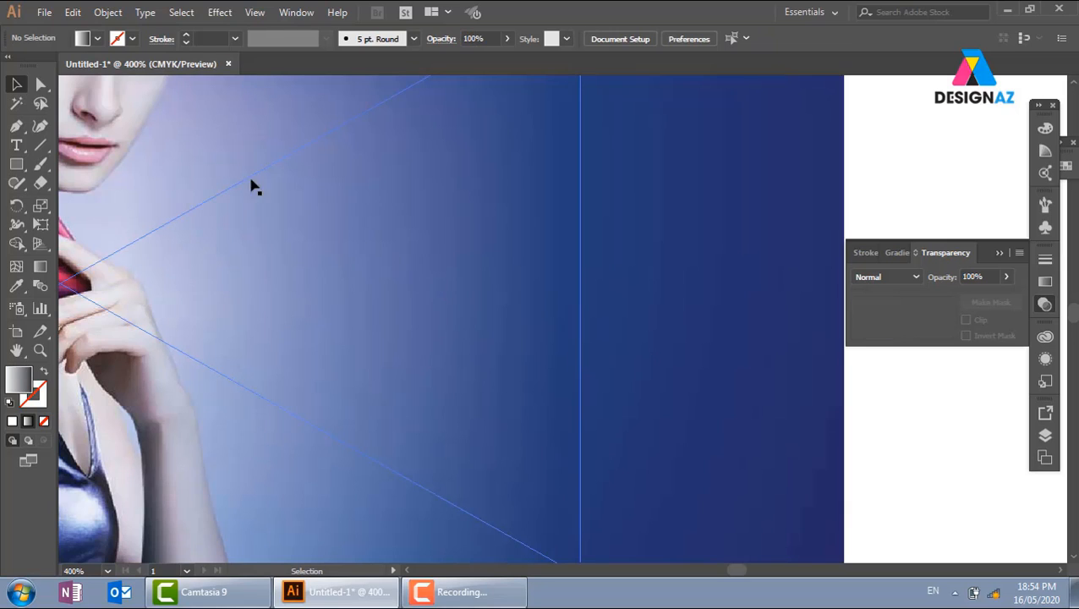
# Place the linked image v15_topazblue_tgt on the dark blue side of the banner and shift it slightly toward the model
pyautogui.click(44, 12)
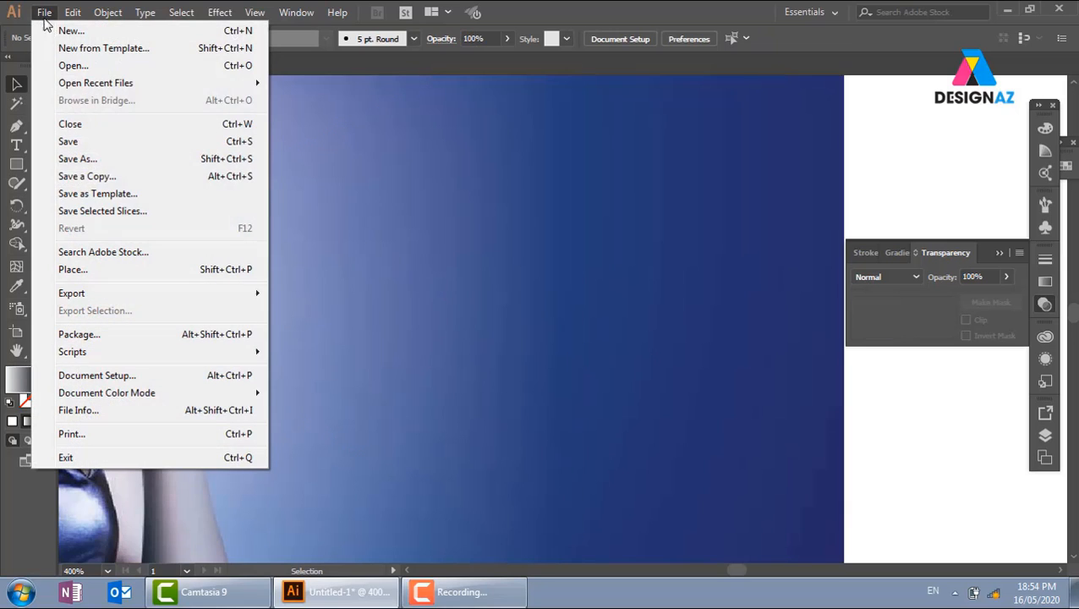
pyautogui.click(73, 269)
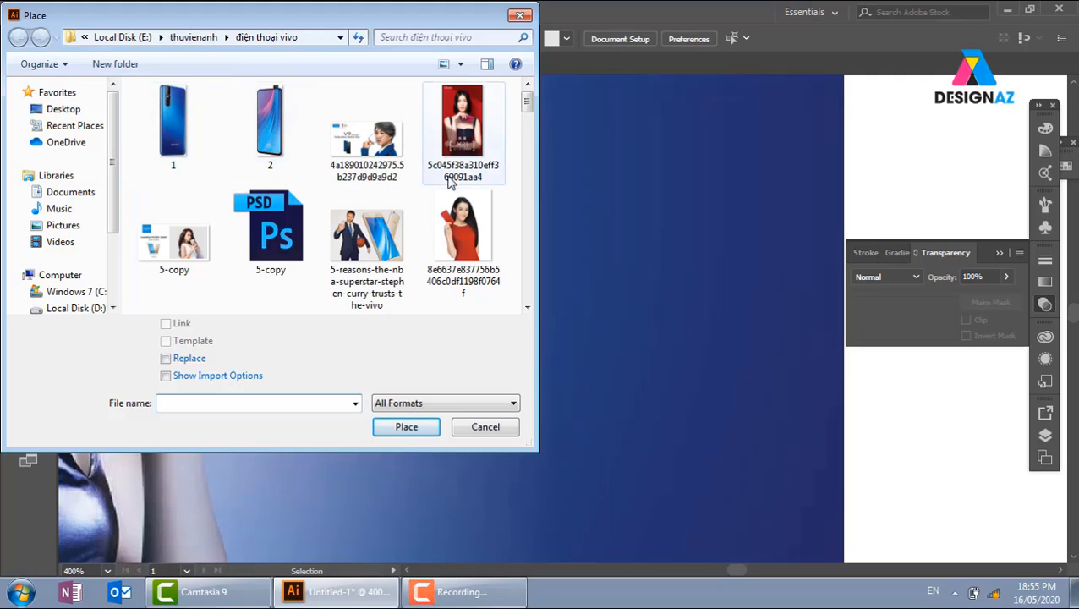
pyautogui.click(527, 308)
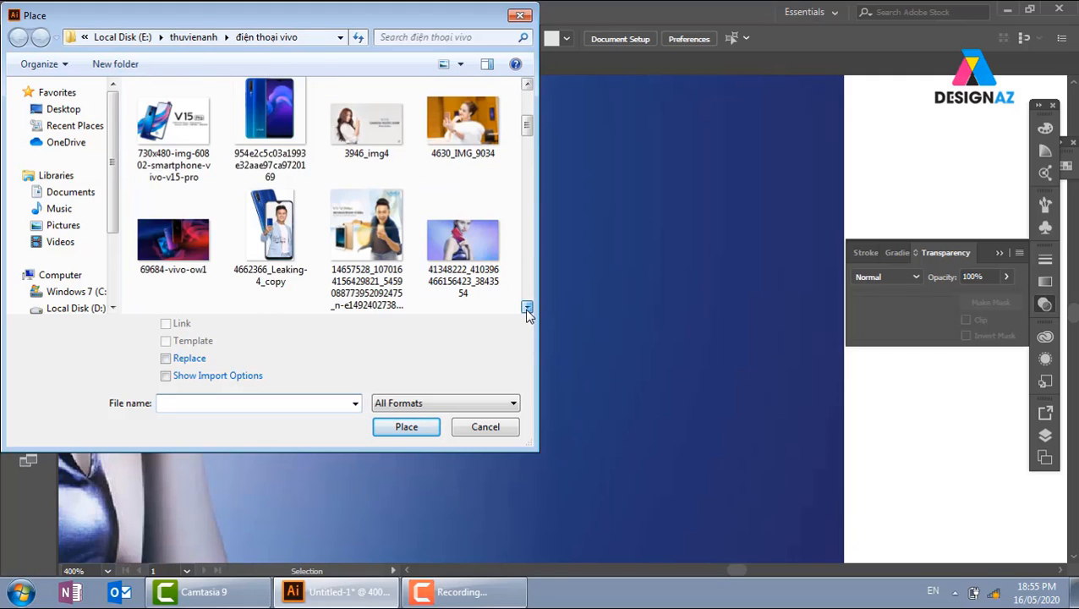
pyautogui.click(526, 308)
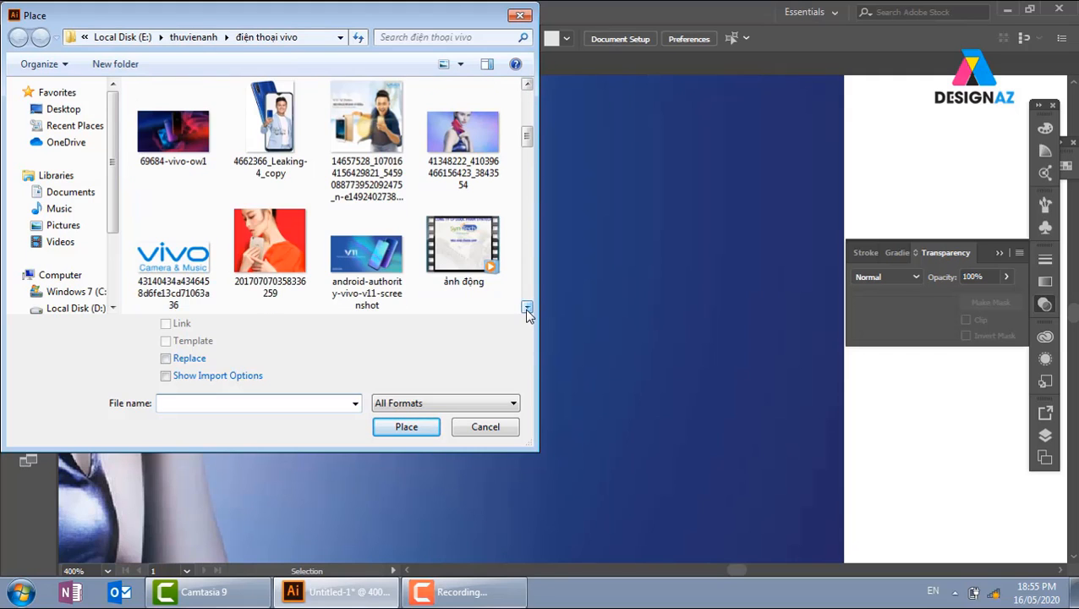
pyautogui.click(276, 128)
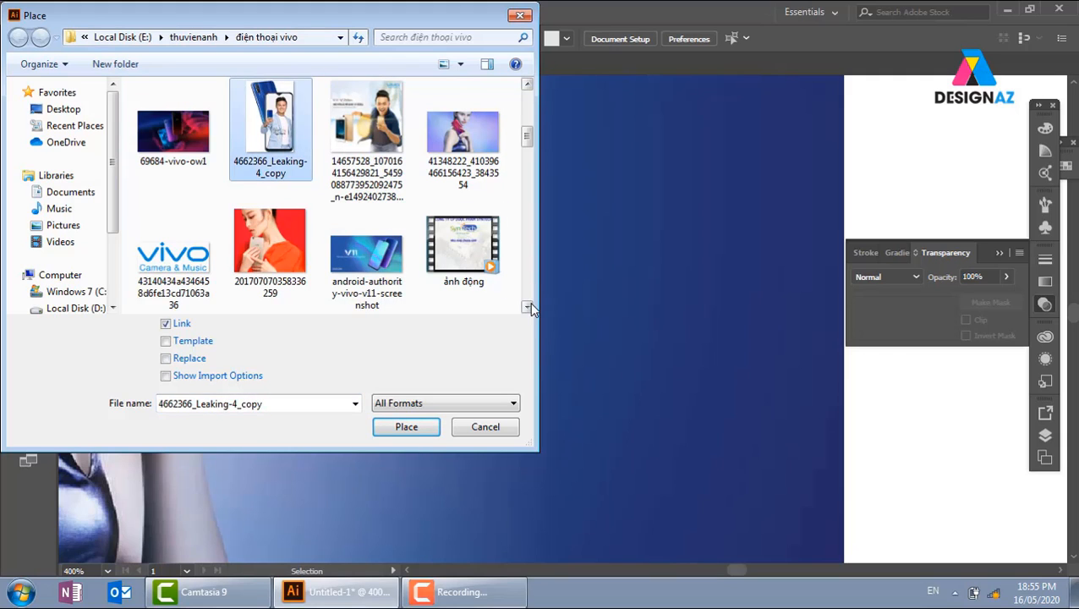
pyautogui.click(527, 308)
pyautogui.click(527, 308)
pyautogui.click(527, 308)
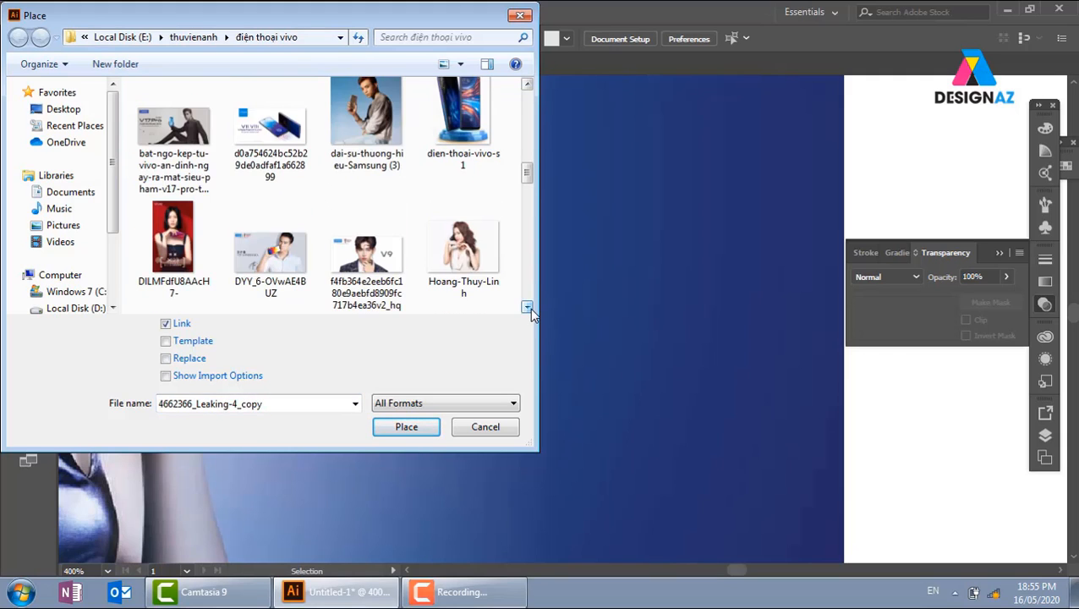
pyautogui.click(527, 307)
pyautogui.click(527, 308)
pyautogui.click(527, 307)
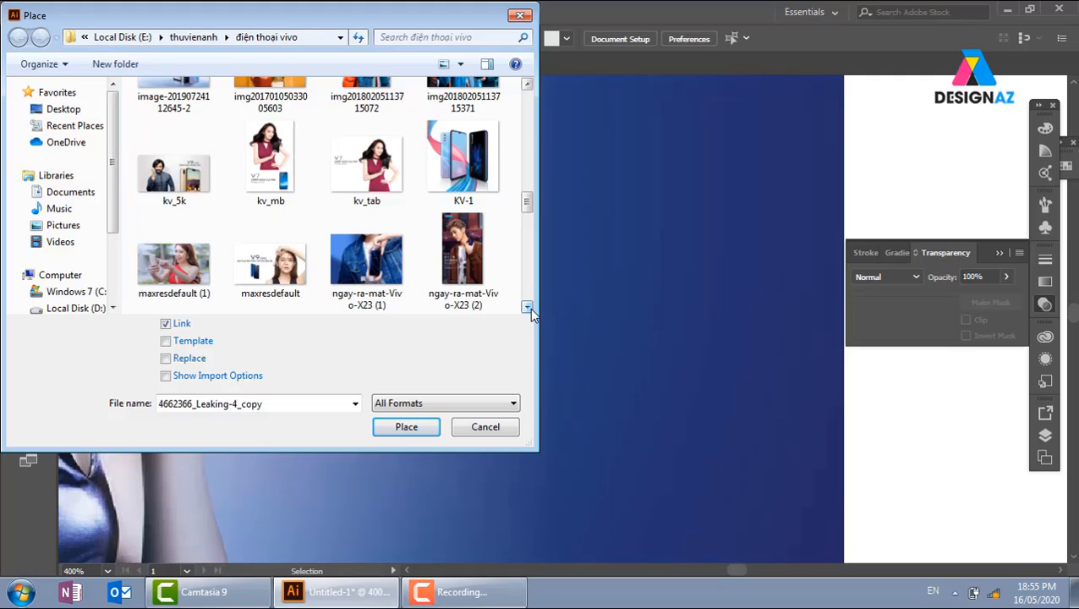
pyautogui.click(527, 308)
pyautogui.click(527, 308)
pyautogui.click(527, 308)
pyautogui.click(527, 308)
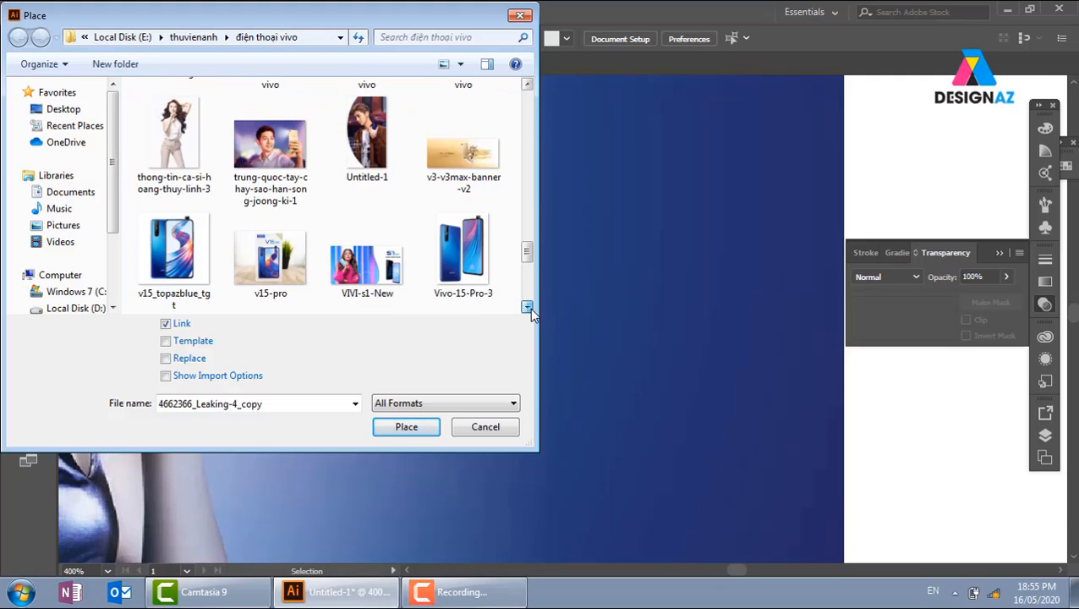
pyautogui.click(527, 307)
pyautogui.click(173, 140)
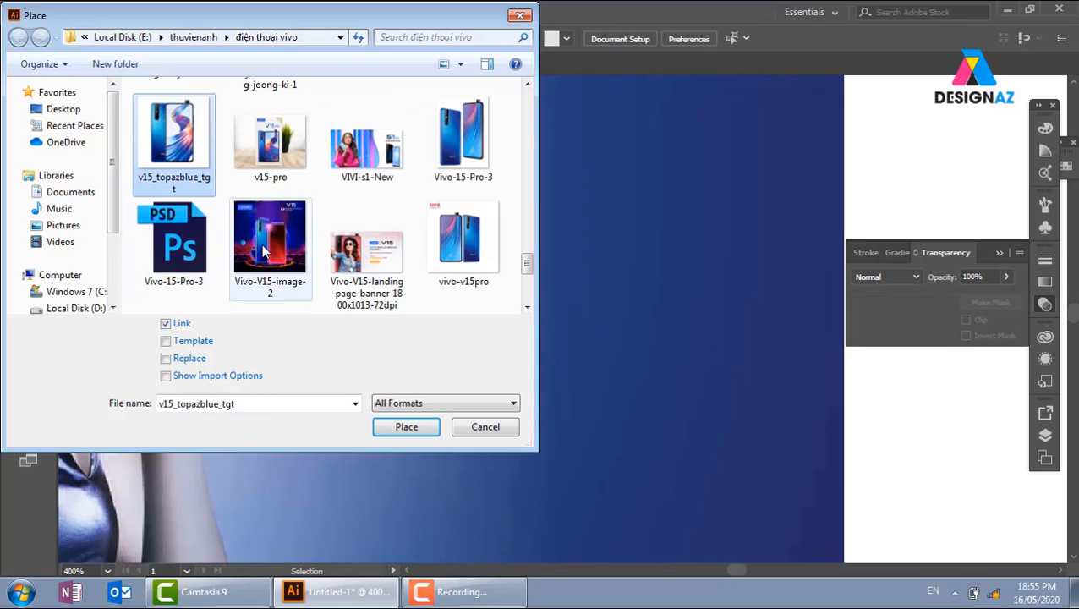
pyautogui.click(423, 430)
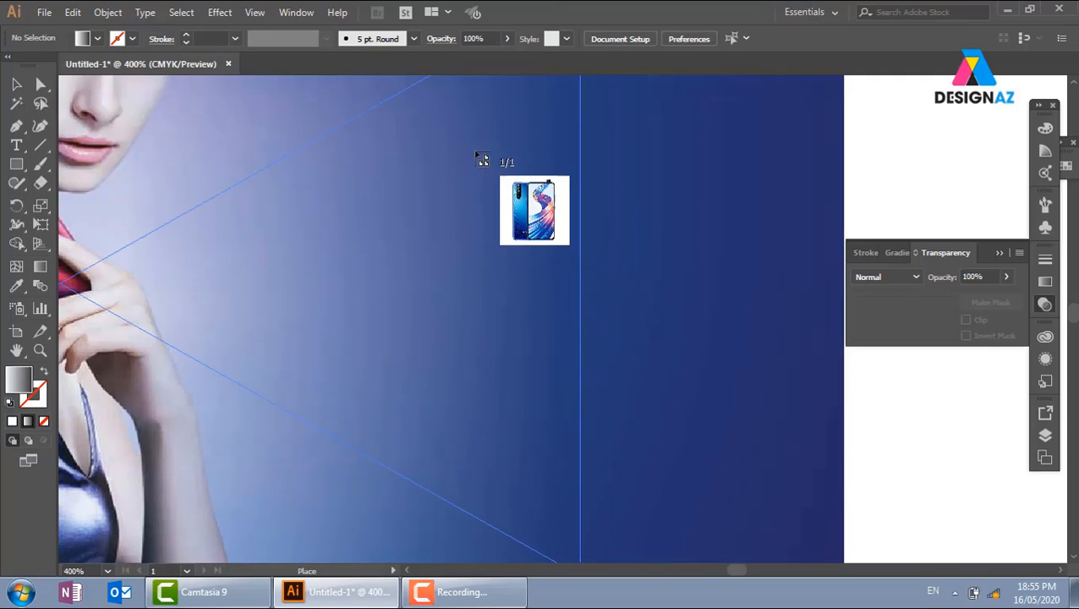
pyautogui.moveTo(746, 466); pyautogui.dragTo(812, 504)
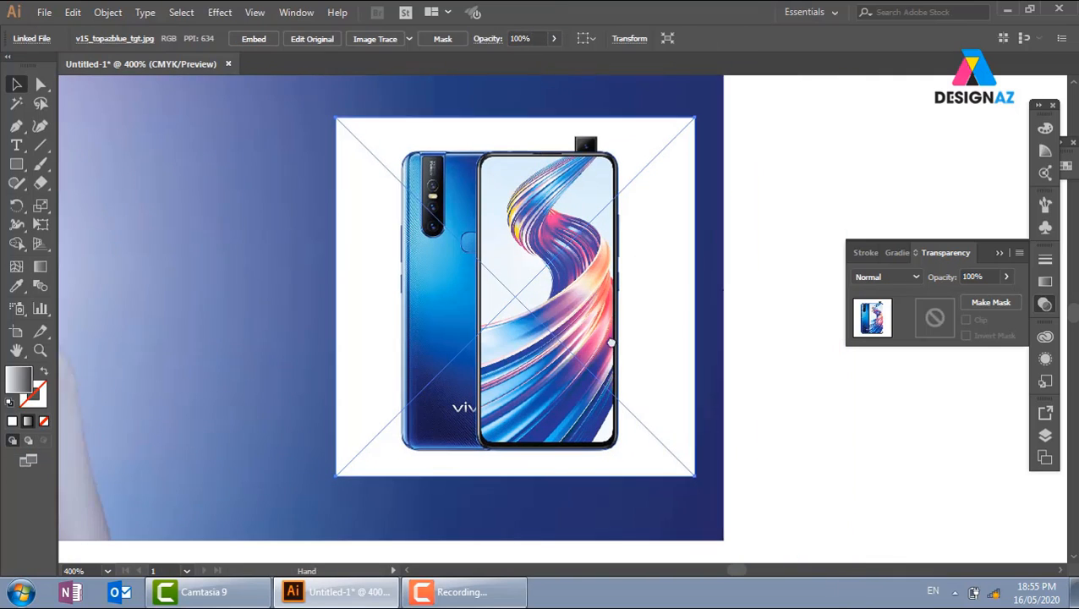
pyautogui.click(750, 193)
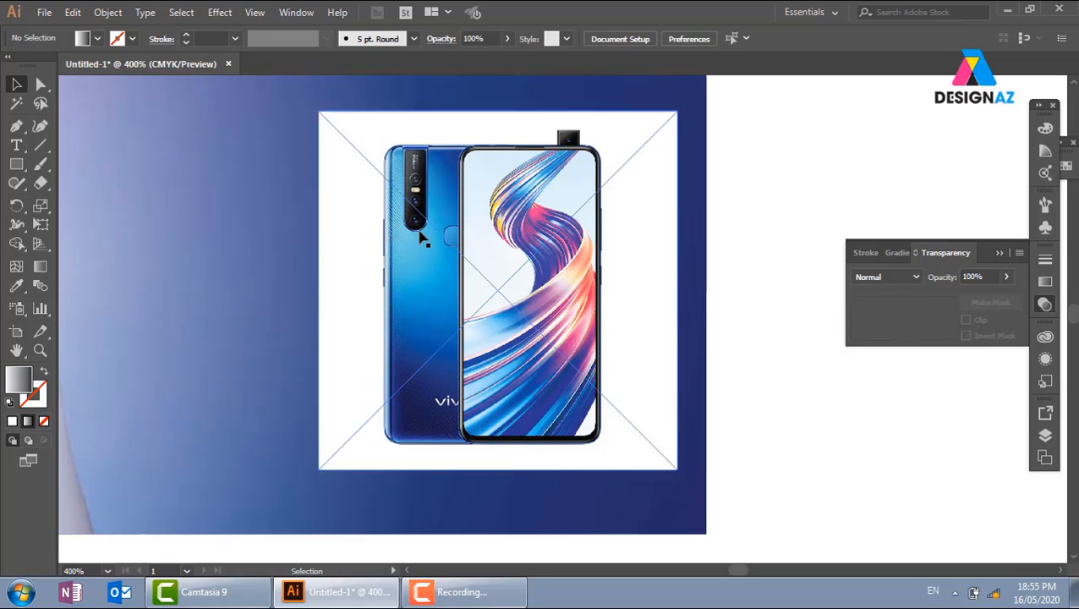
pyautogui.moveTo(489, 310); pyautogui.dragTo(407, 308)
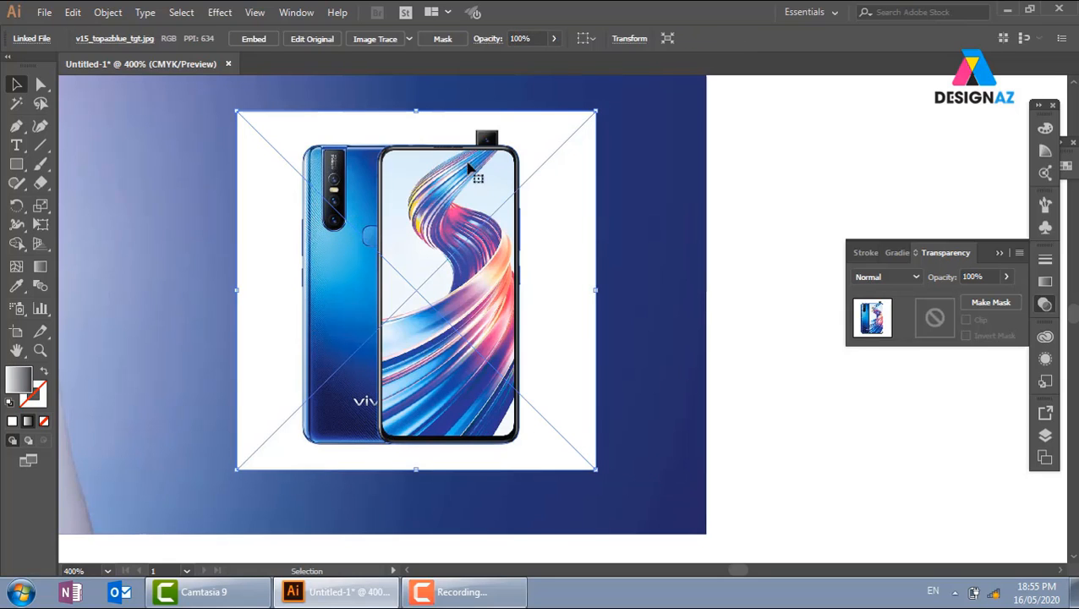
# Draw a rectangle tightly around the bodies of both phones in the placed image, leaving out the pop-up camera
pyautogui.hotkey('ctrl', '=')
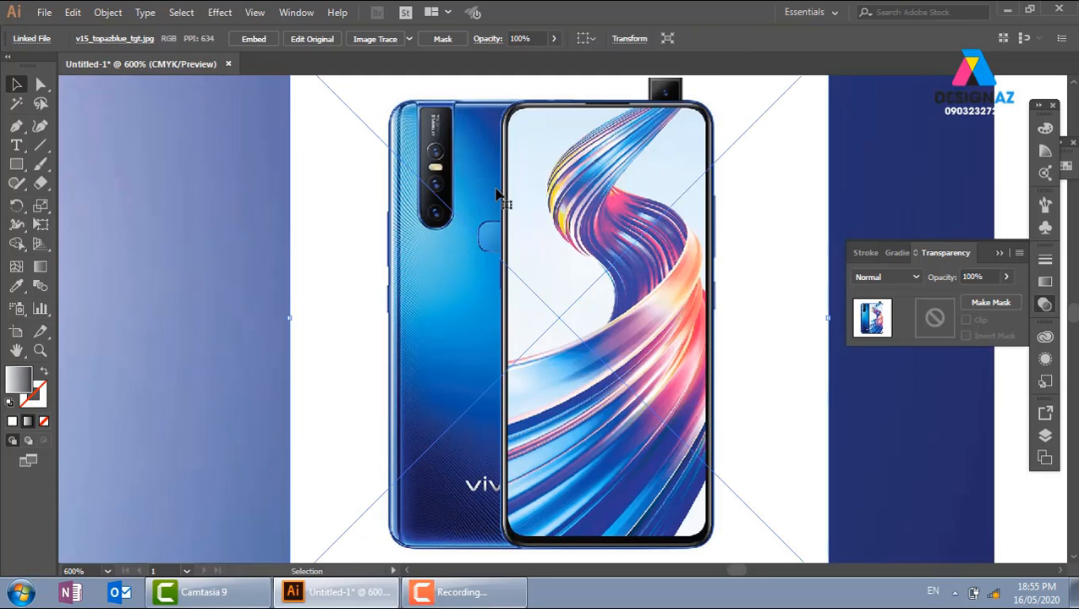
pyautogui.press('space')
pyautogui.moveTo(565, 231); pyautogui.dragTo(479, 223)
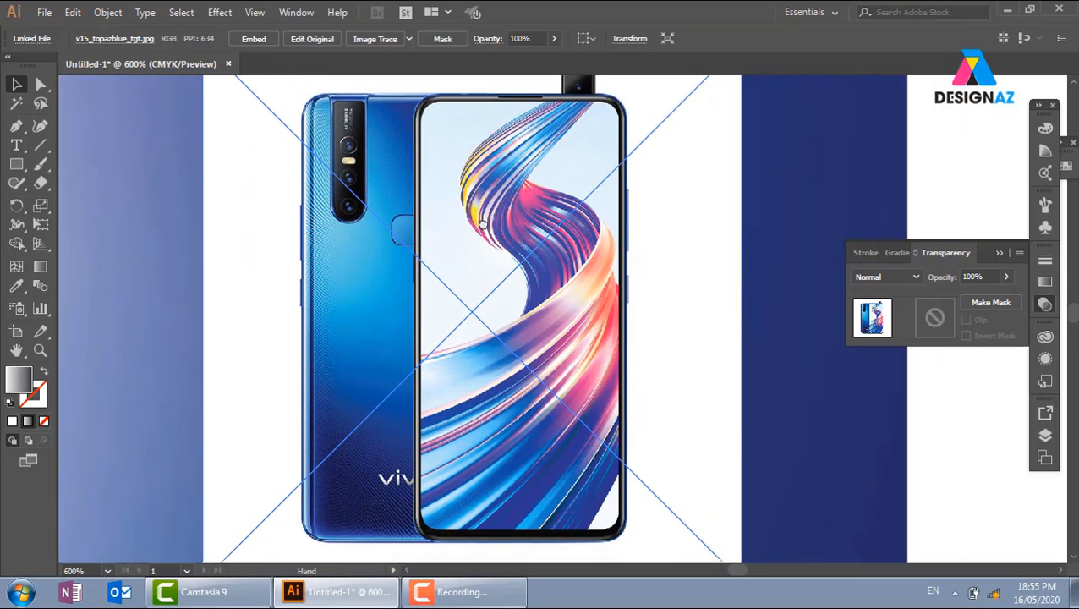
pyautogui.click(14, 165)
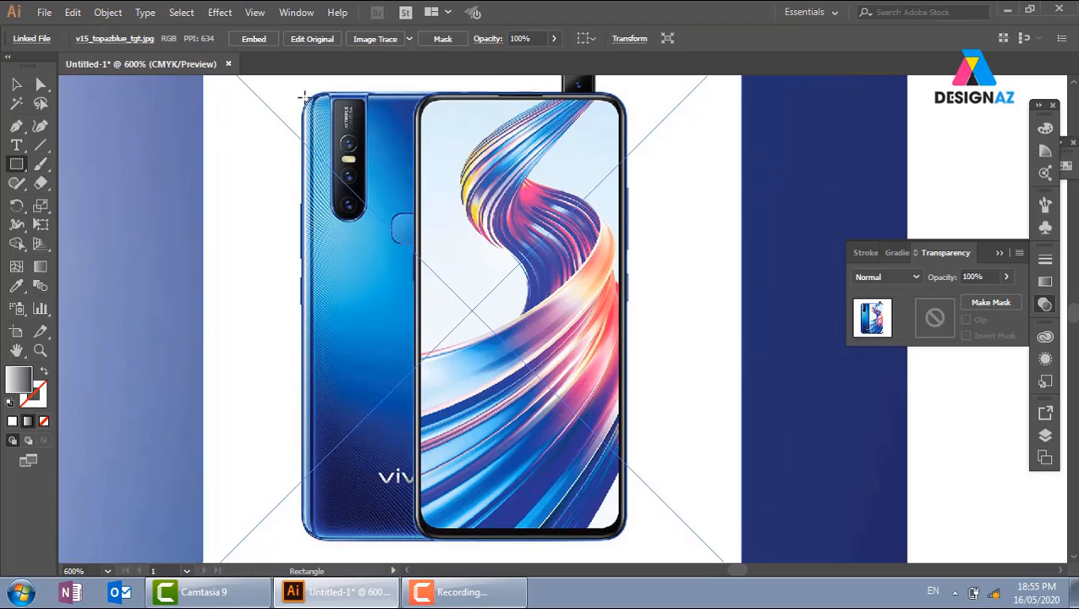
pyautogui.moveTo(300, 92); pyautogui.dragTo(627, 539)
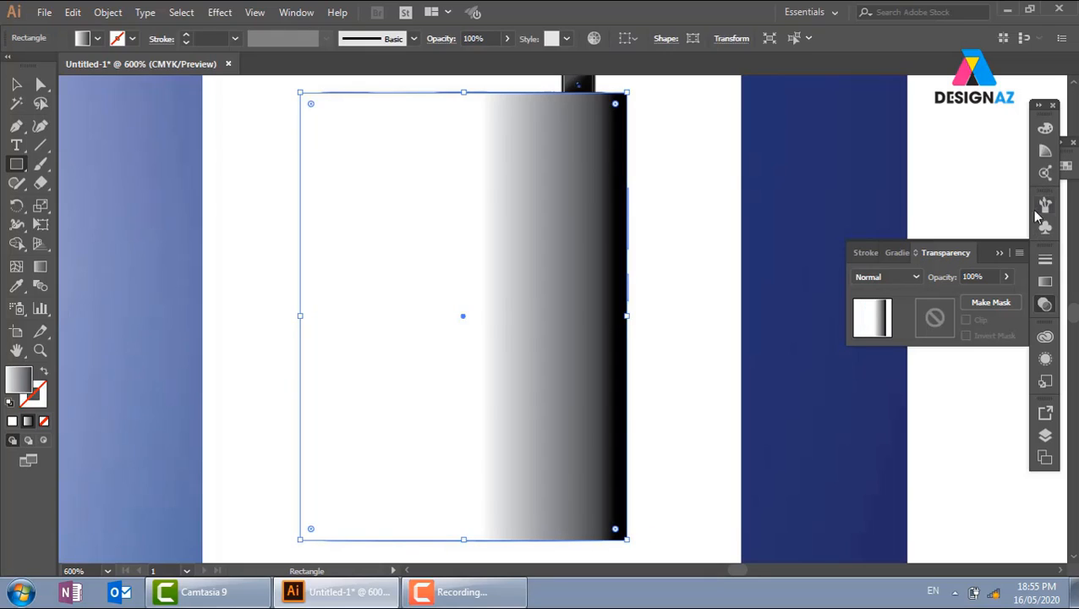
# Color the rectangle light orange and swap fill and stroke, giving it an orange outline with no fill
pyautogui.click(1066, 166)
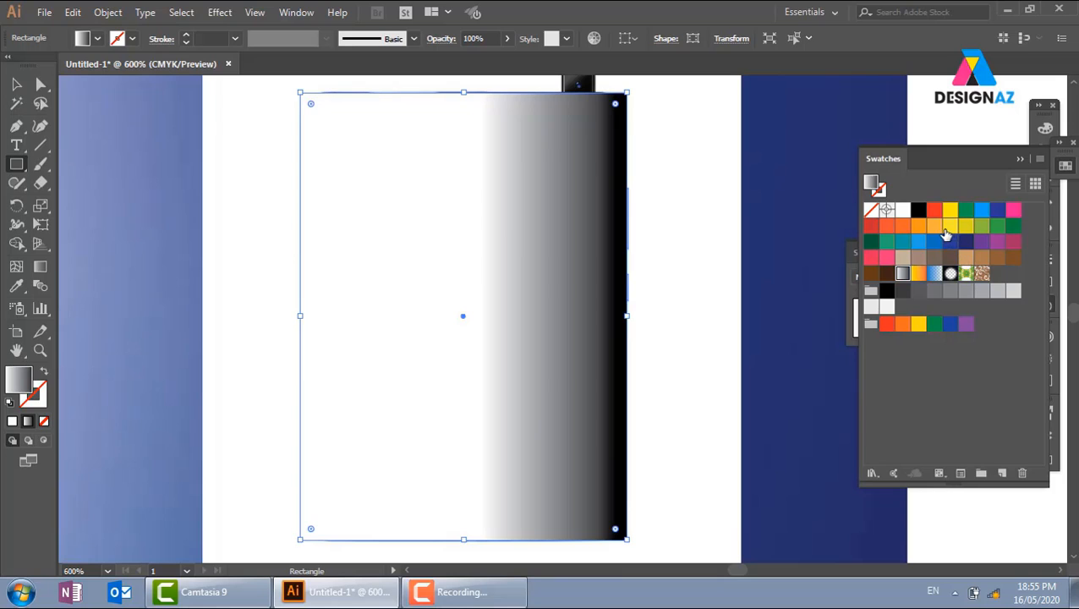
pyautogui.click(934, 226)
pyautogui.click(17, 85)
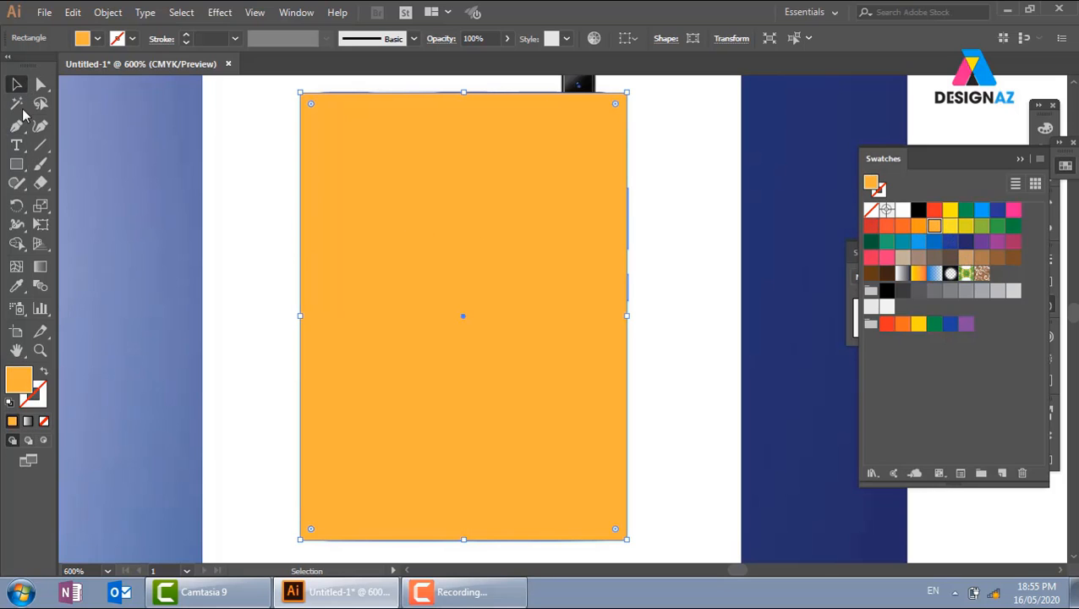
pyautogui.hotkey('shift', 'x')
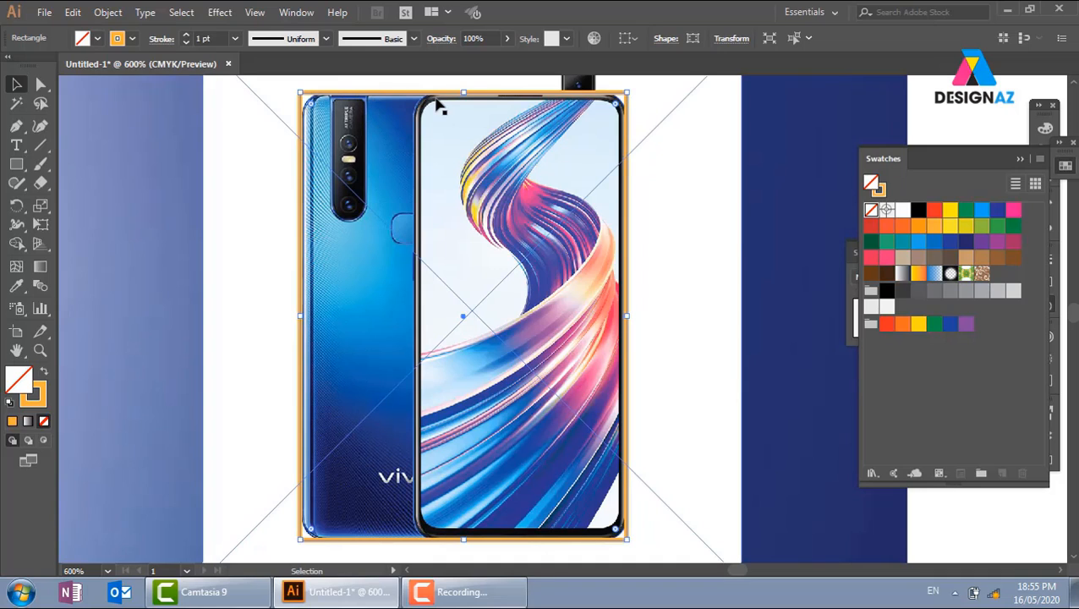
# Set the orange rectangle's stroke weight to 0.25 pt
pyautogui.click(235, 38)
pyautogui.click(247, 59)
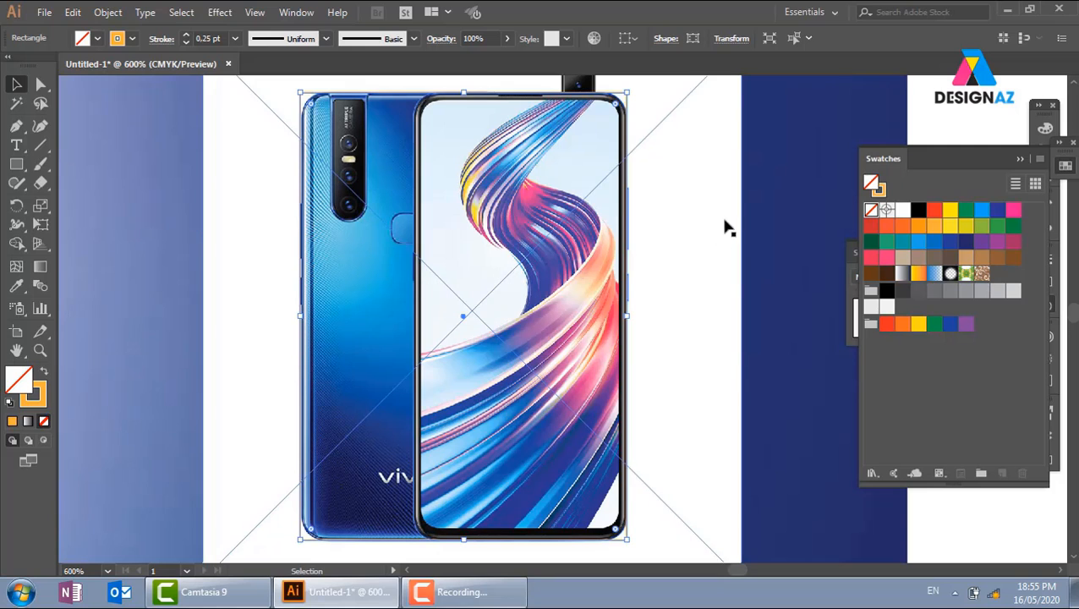
pyautogui.click(652, 128)
# Round all four corners of the orange rectangle to match the curved corners of the phones
pyautogui.scroll(-5, 640, 125)
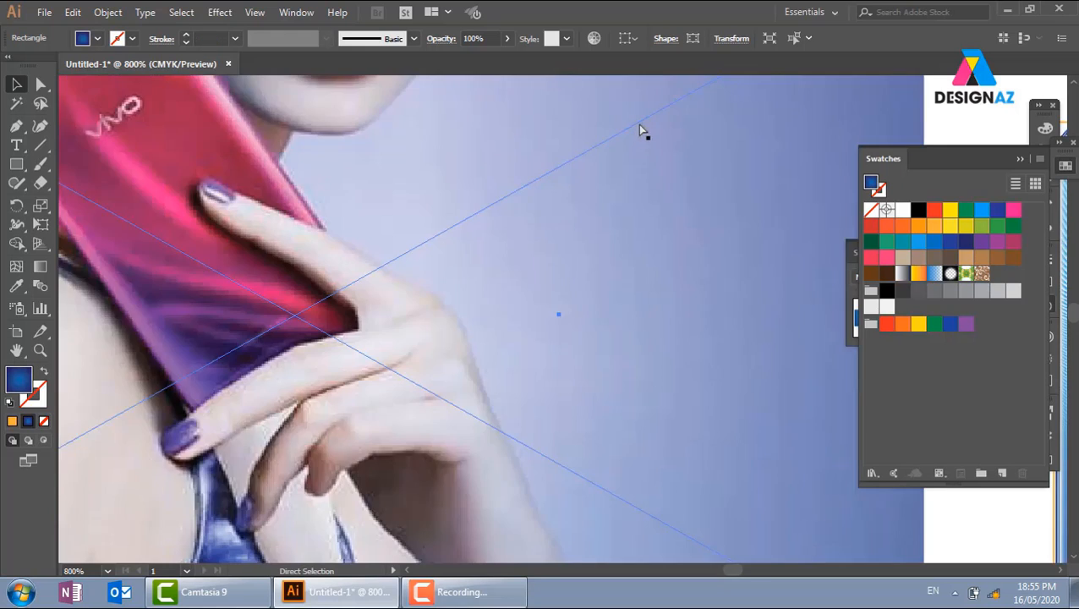
pyautogui.scroll(2, 508, 313)
pyautogui.moveTo(509, 312); pyautogui.dragTo(403, 432)
pyautogui.scroll(3, 402, 432)
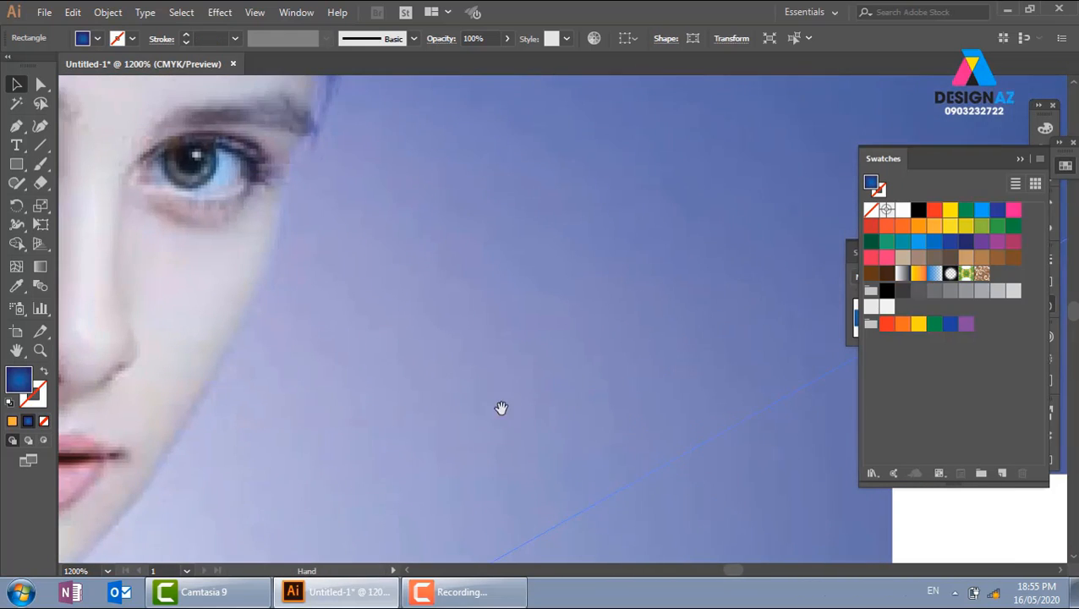
pyautogui.scroll(-5, 500, 410)
pyautogui.moveTo(584, 461); pyautogui.dragTo(351, 123)
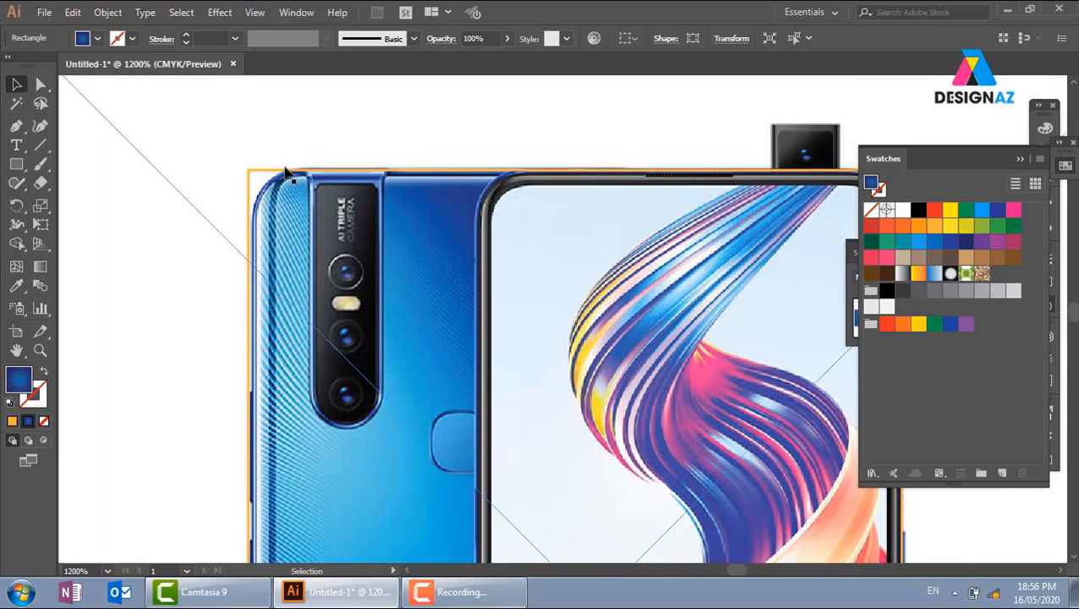
pyautogui.click(287, 173)
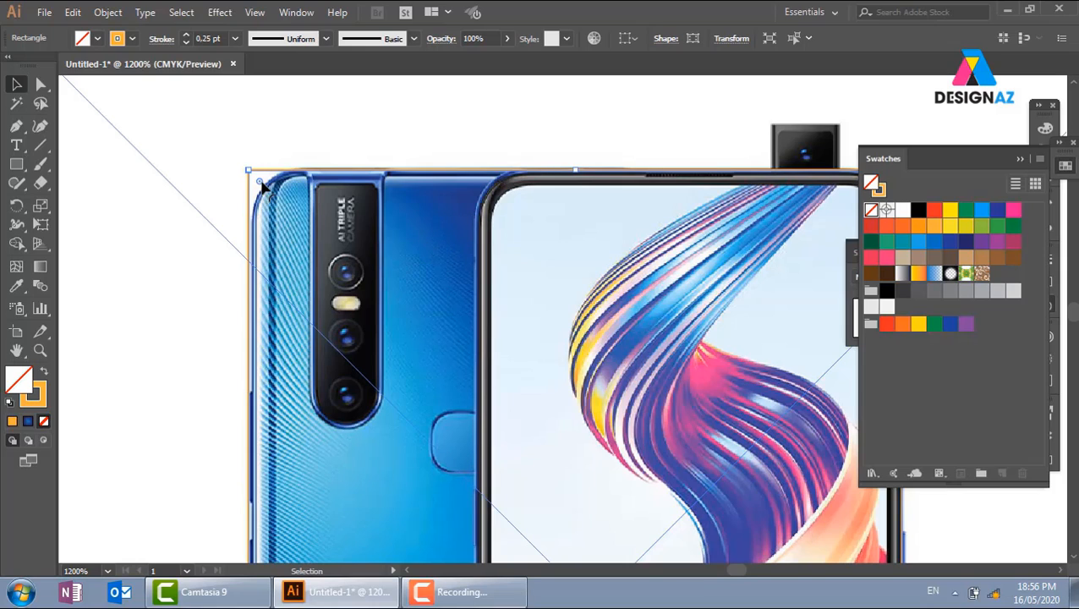
pyautogui.moveTo(260, 181); pyautogui.dragTo(295, 231)
# Move the rectangle's left edge slightly inward to fit the side of the blue phone
pyautogui.press('space')
pyautogui.moveTo(623, 349); pyautogui.dragTo(504, 221)
pyautogui.moveTo(655, 359); pyautogui.dragTo(657, 233)
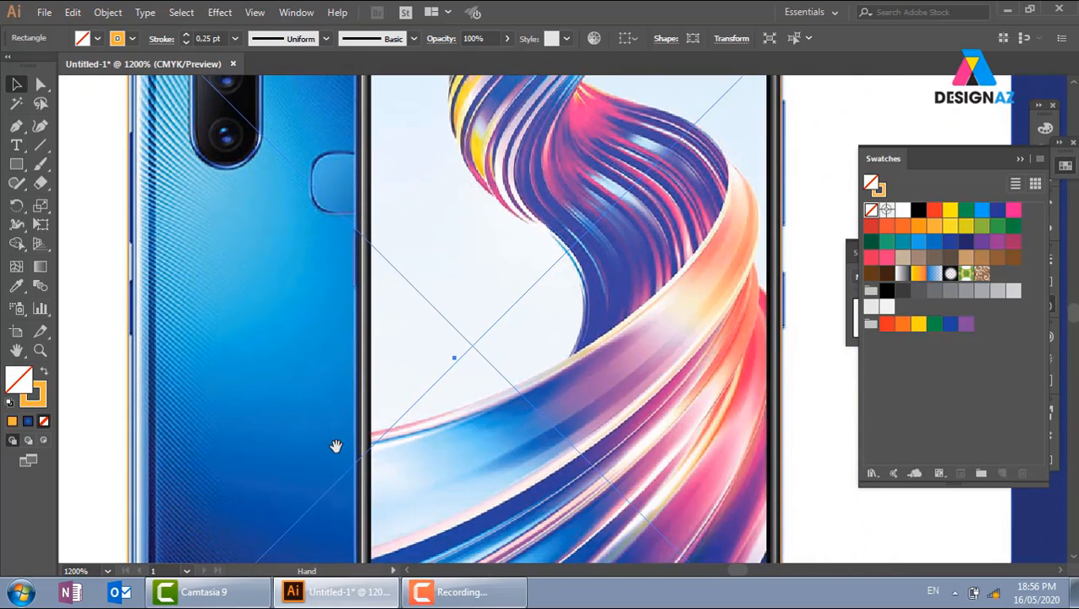
pyautogui.moveTo(336, 445); pyautogui.dragTo(494, 462)
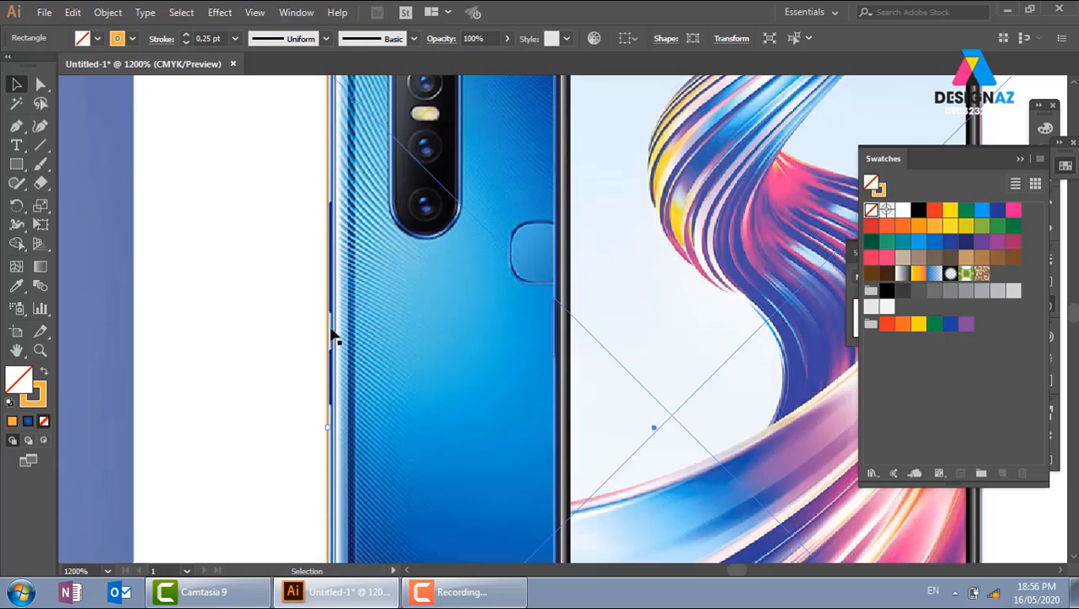
pyautogui.press('space')
pyautogui.moveTo(361, 241); pyautogui.dragTo(359, 122)
pyautogui.press('space')
pyautogui.moveTo(404, 336); pyautogui.dragTo(396, 109)
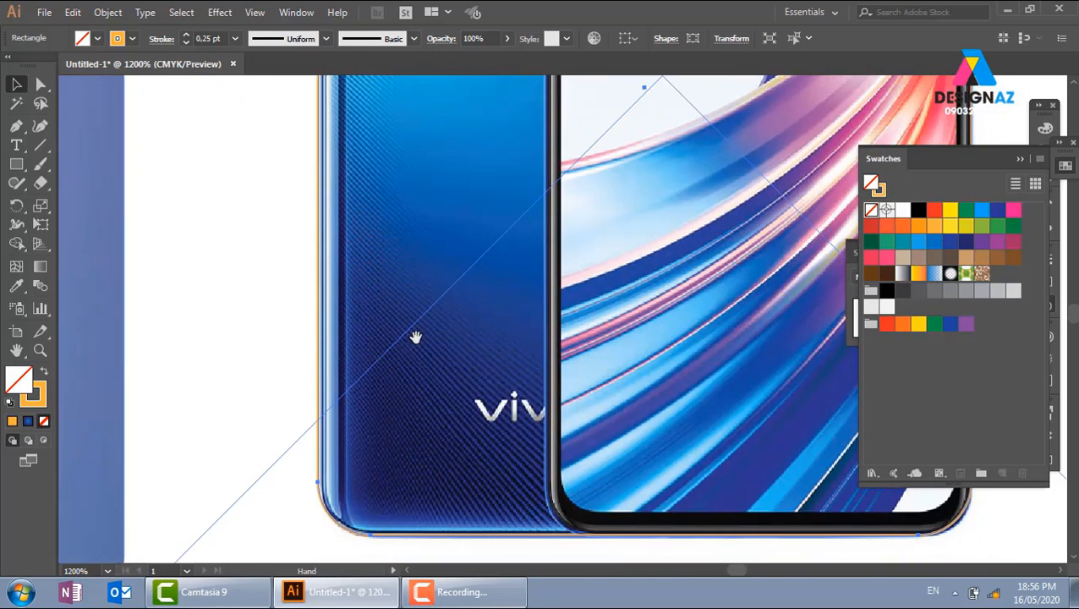
pyautogui.press('space')
pyautogui.moveTo(361, 209); pyautogui.dragTo(357, 295)
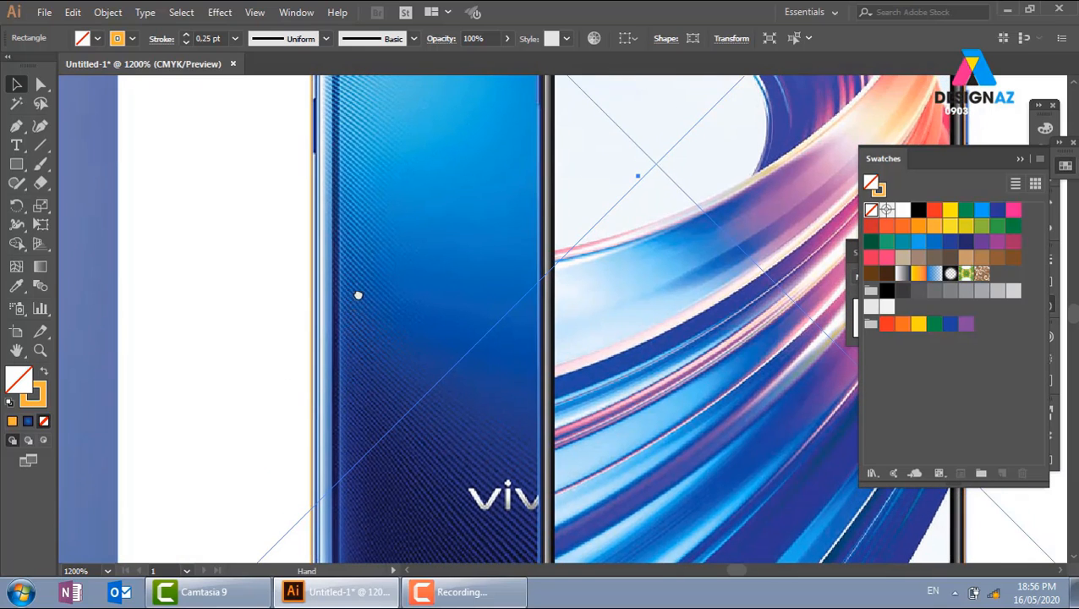
pyautogui.moveTo(316, 178); pyautogui.dragTo(318, 175)
# Examine how the rounded outline follows the lower and upper edges and corners of both phones
pyautogui.press('space')
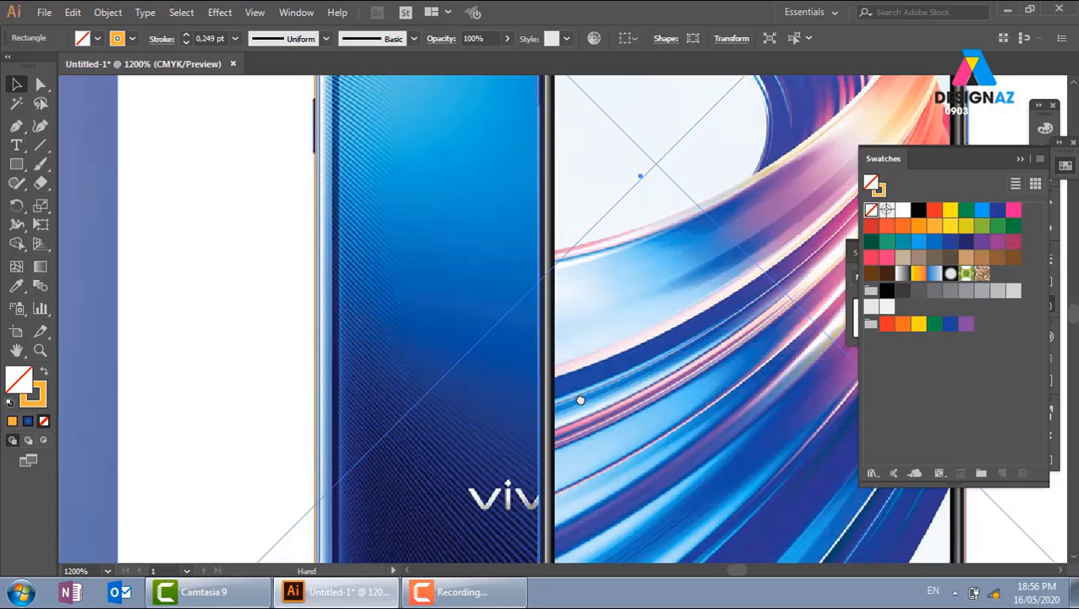
pyautogui.moveTo(584, 420); pyautogui.dragTo(538, 217)
pyautogui.moveTo(630, 257); pyautogui.dragTo(368, 314)
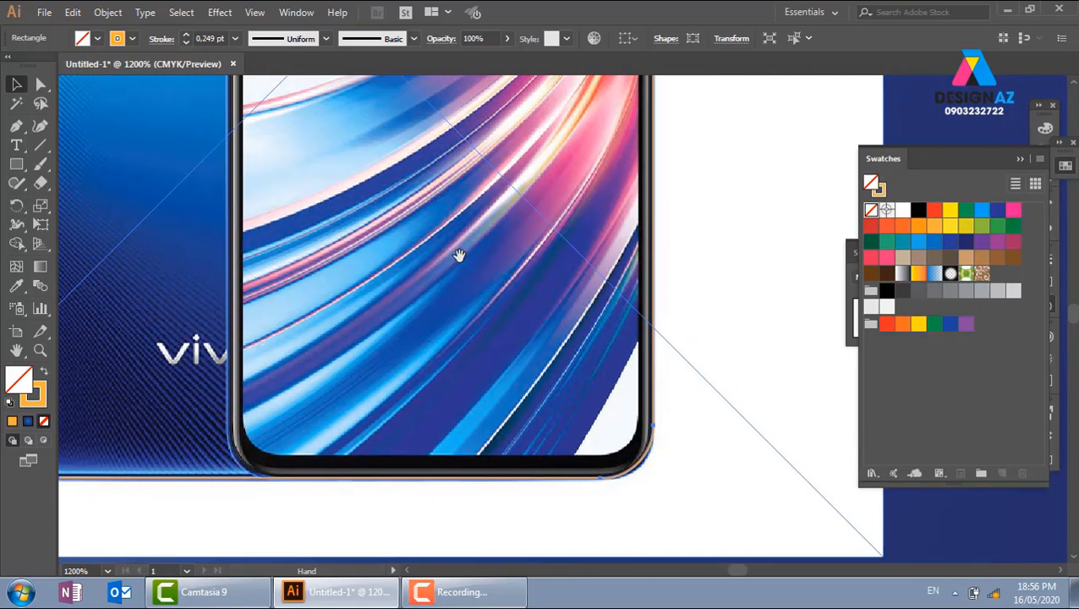
pyautogui.moveTo(459, 256); pyautogui.dragTo(514, 438)
pyautogui.moveTo(510, 274)
pyautogui.mouseDown()
pyautogui.moveTo(530, 452)
pyautogui.moveTo(545, 387)
pyautogui.moveTo(564, 441)
pyautogui.mouseUp()
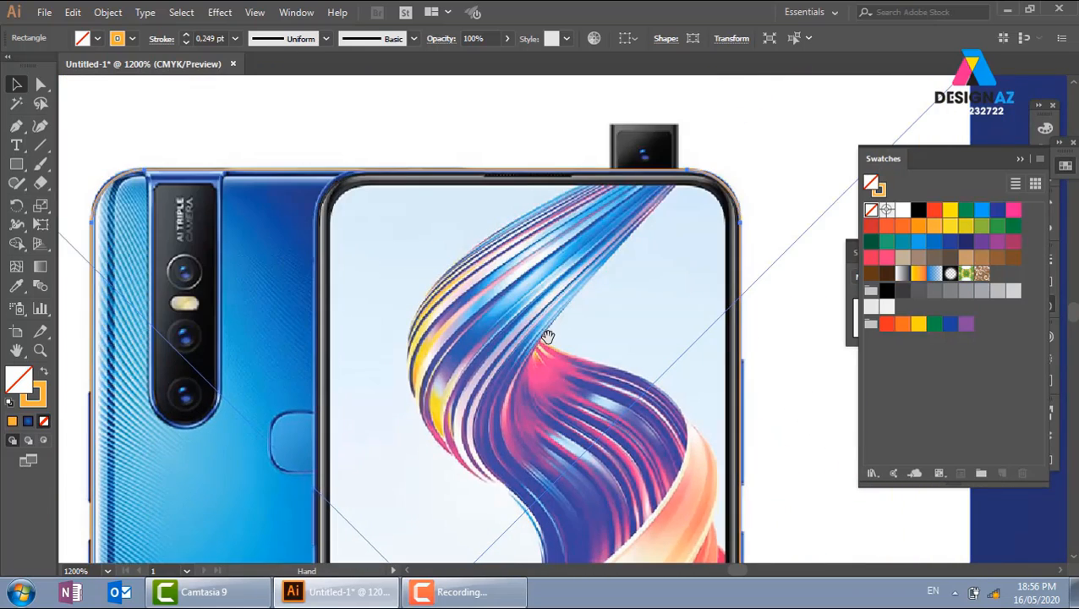
pyautogui.hotkey('ctrl', '-')
pyautogui.hotkey('ctrl', '-')
pyautogui.hotkey('ctrl', '-')
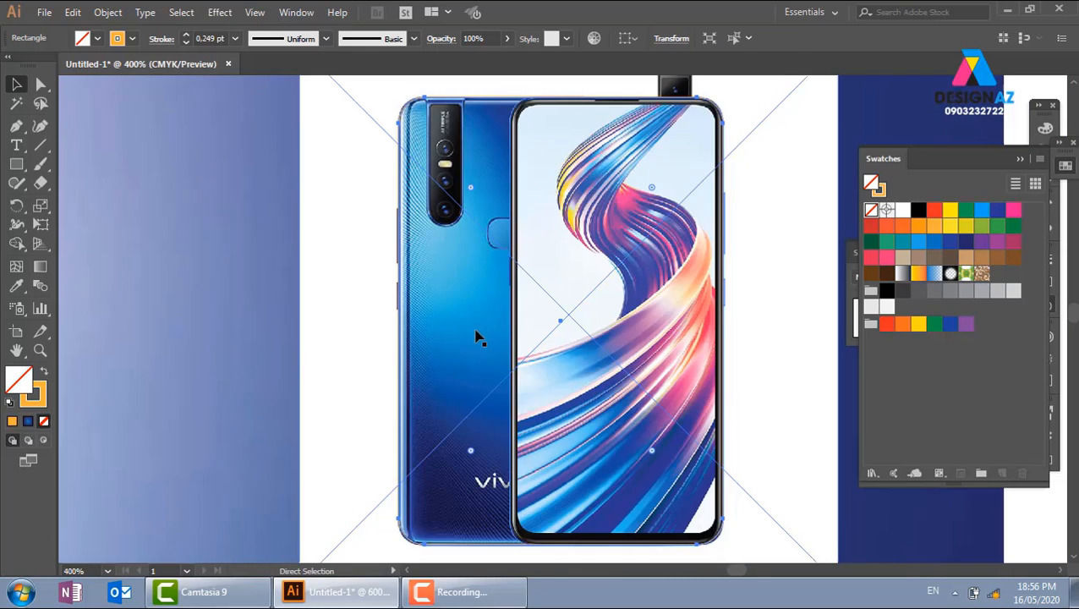
pyautogui.press('space')
pyautogui.moveTo(530, 315); pyautogui.dragTo(512, 335)
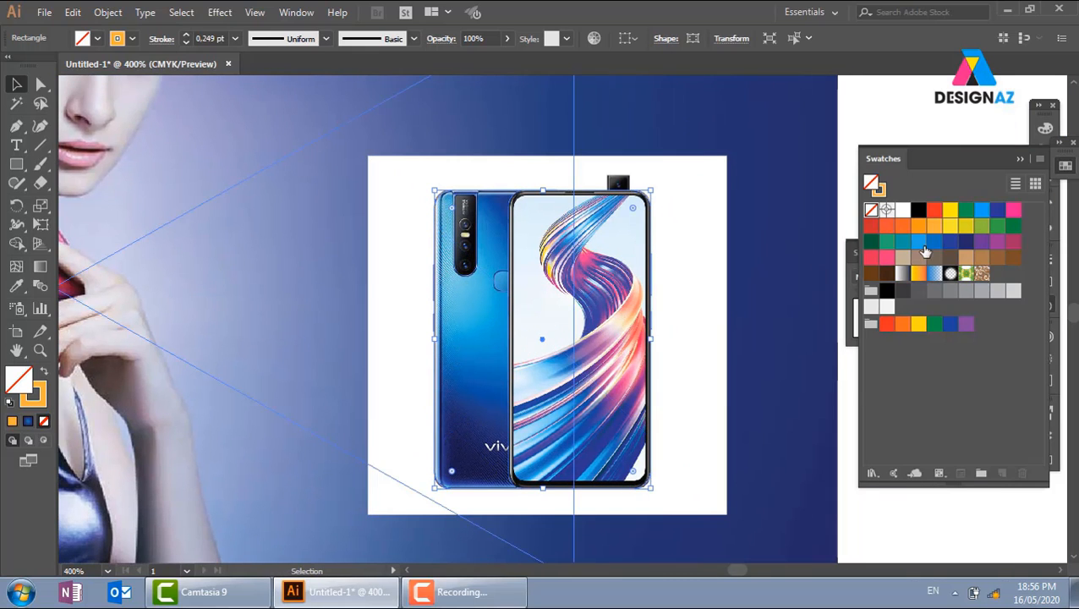
# Swap the rounded outline to a solid orange fill and draw a matching rectangle over the pop-up camera, overlapping the phone body
pyautogui.hotkey('shift', 'x')
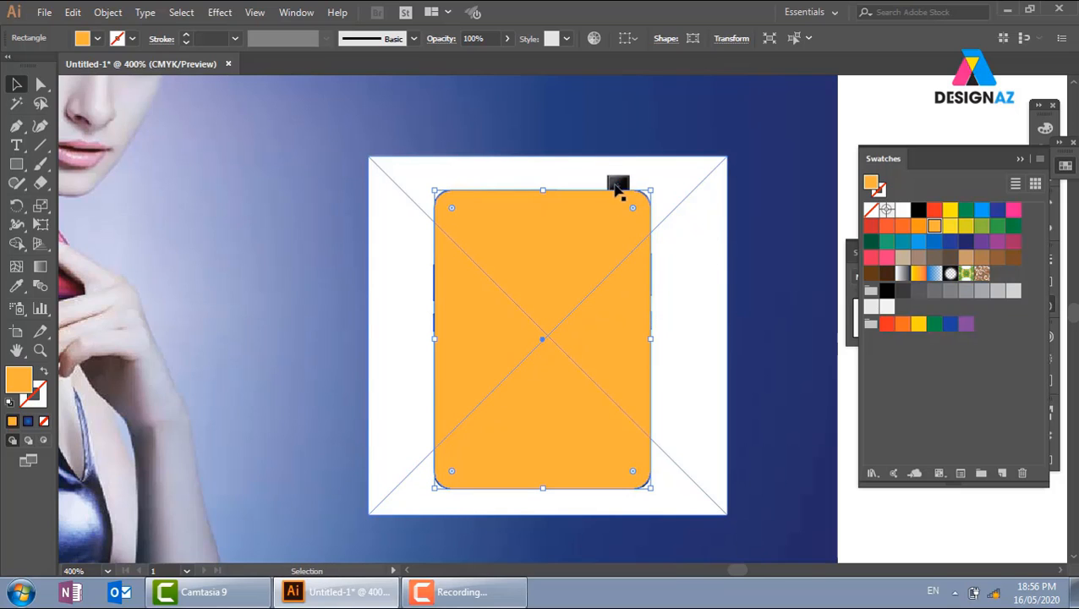
pyautogui.press('z')
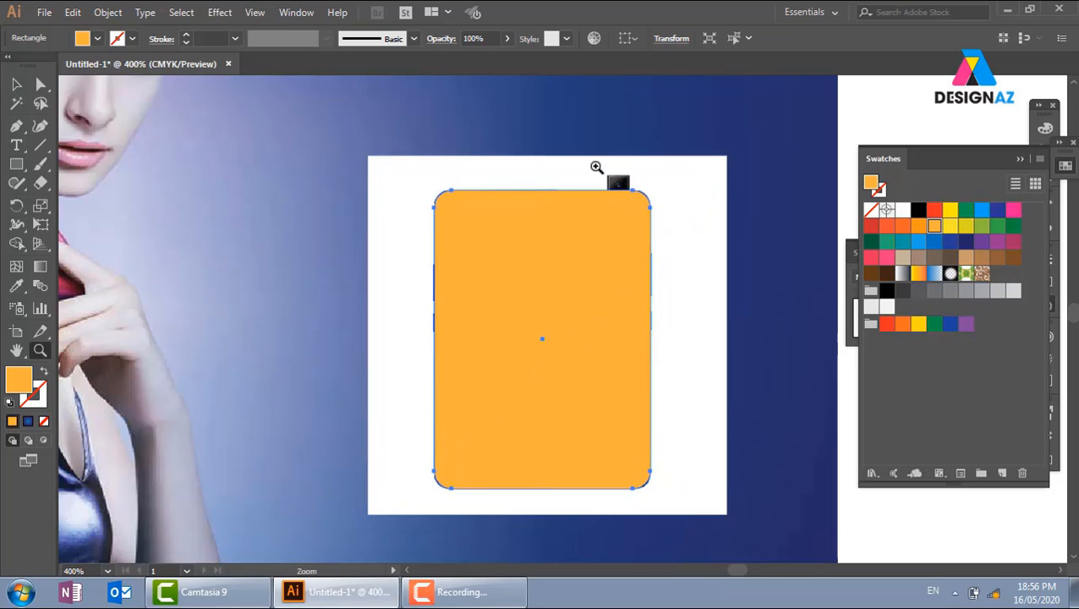
pyautogui.moveTo(588, 156); pyautogui.dragTo(654, 238)
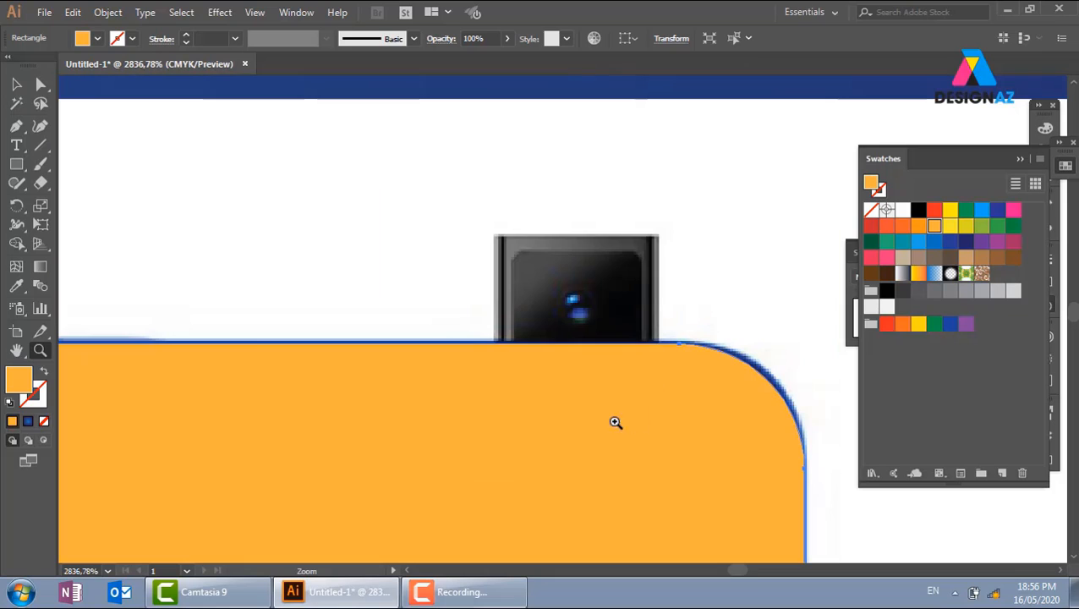
pyautogui.click(16, 164)
pyautogui.moveTo(495, 234)
pyautogui.mouseDown()
pyautogui.moveTo(619, 371)
pyautogui.moveTo(660, 389)
pyautogui.mouseUp()
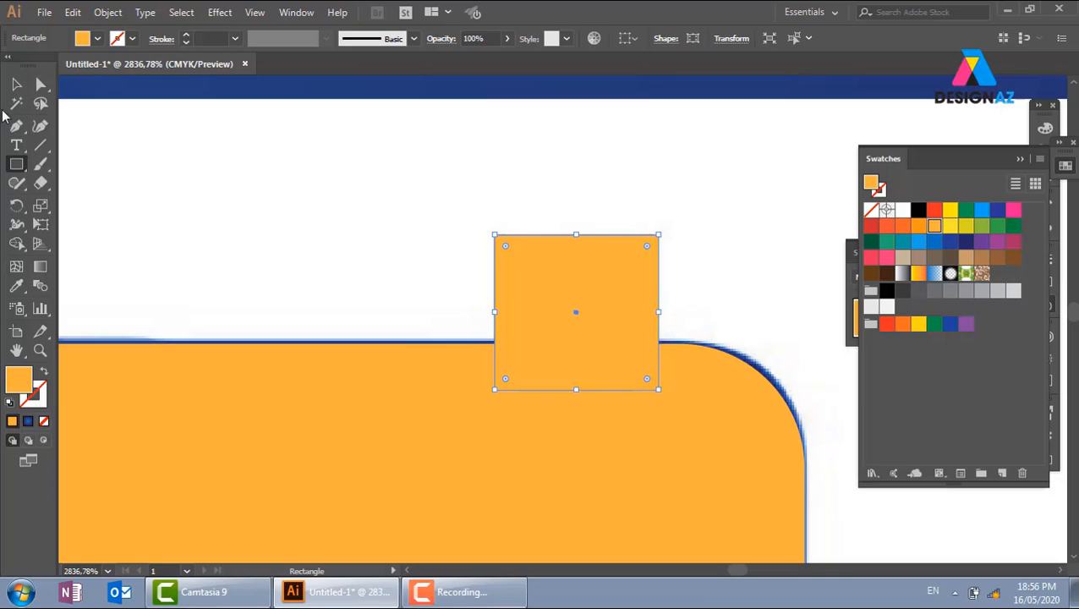
# Unite the camera rectangle and the rounded phone rectangle into a single shape with Pathfinder
pyautogui.click(16, 84)
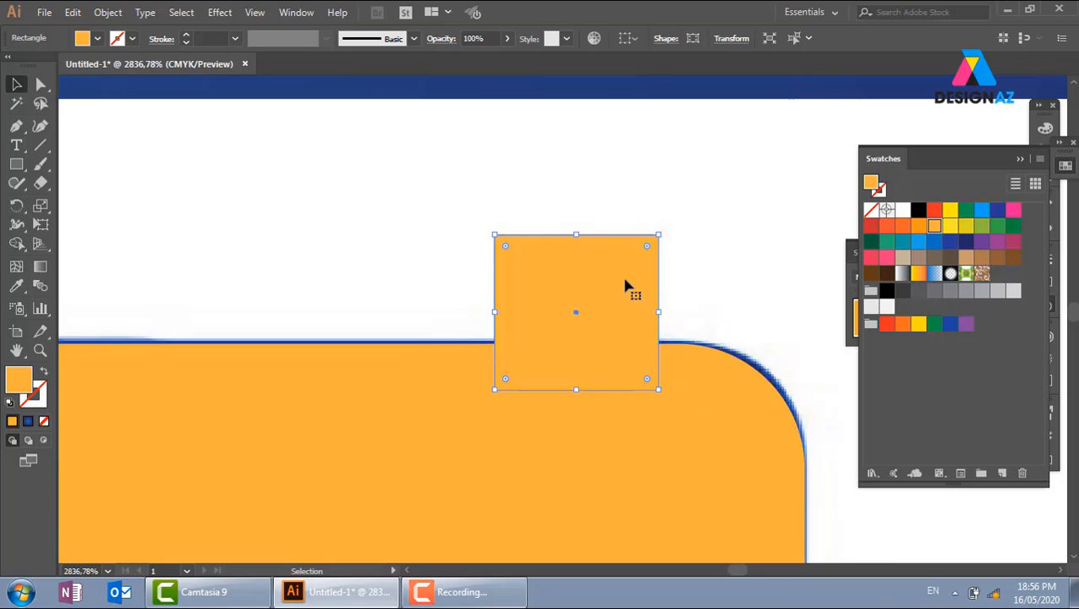
pyautogui.keyDown('shift'); pyautogui.click(729, 414); pyautogui.keyUp('shift')
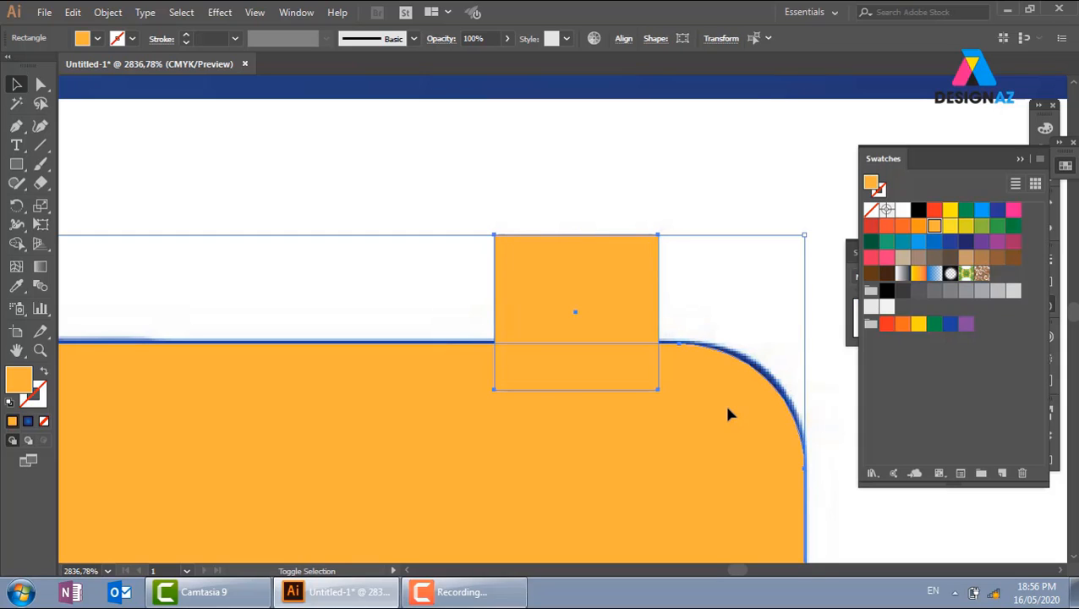
pyautogui.hotkey('shift', 'F7')
pyautogui.click(692, 108)
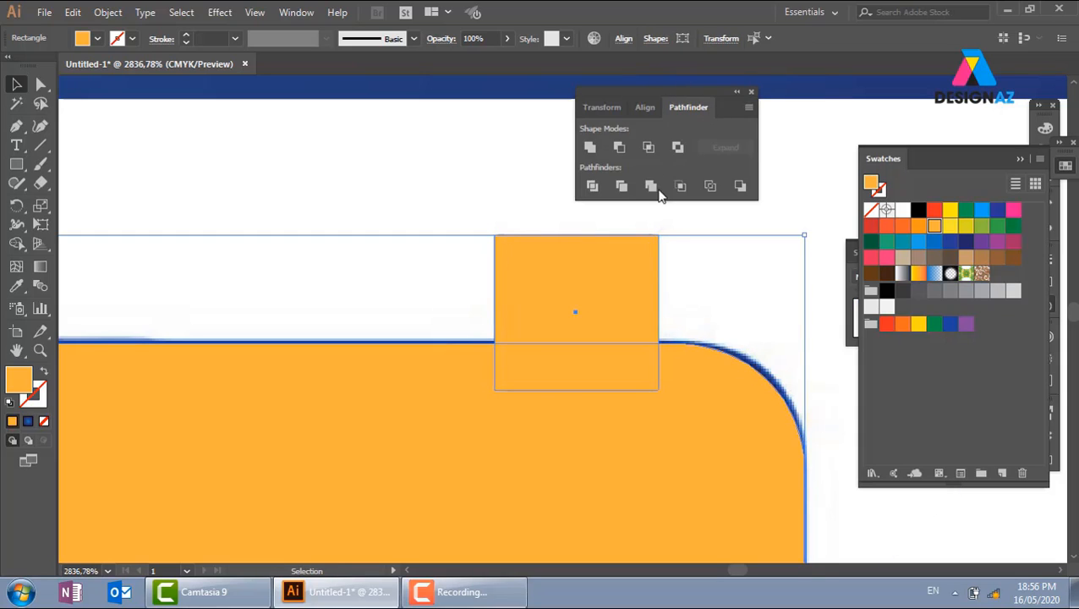
pyautogui.click(590, 147)
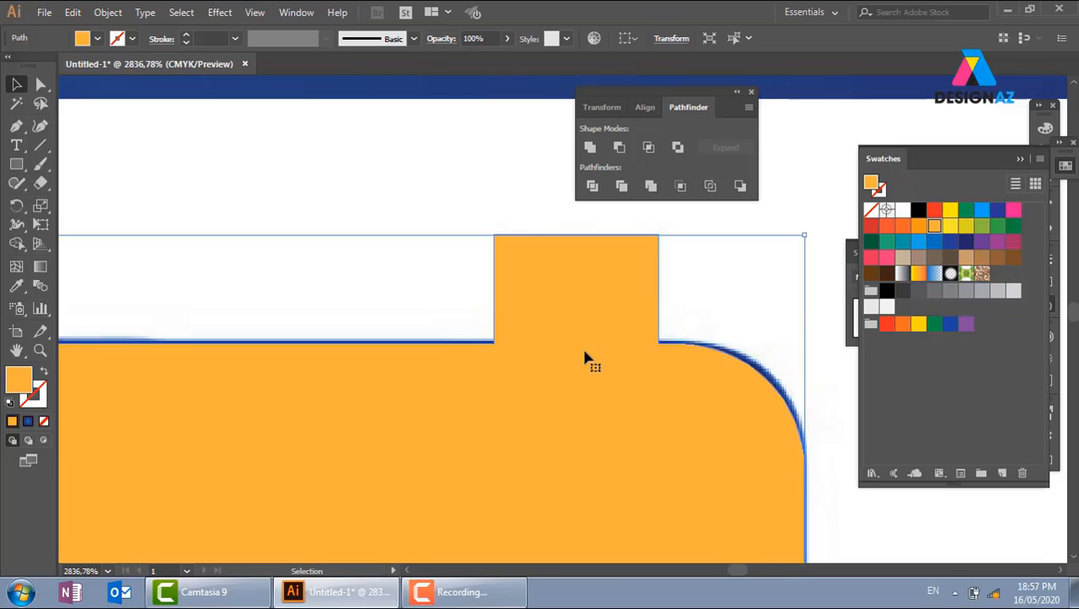
# Make a clipping mask from the united shape and the placed phone image to remove the white background
pyautogui.hotkey('ctrl', '-')
pyautogui.hotkey('ctrl', '-')
pyautogui.hotkey('ctrl', '-')
pyautogui.hotkey('ctrl', '-')
pyautogui.hotkey('ctrl', '-')
pyautogui.hotkey('ctrl', '-')
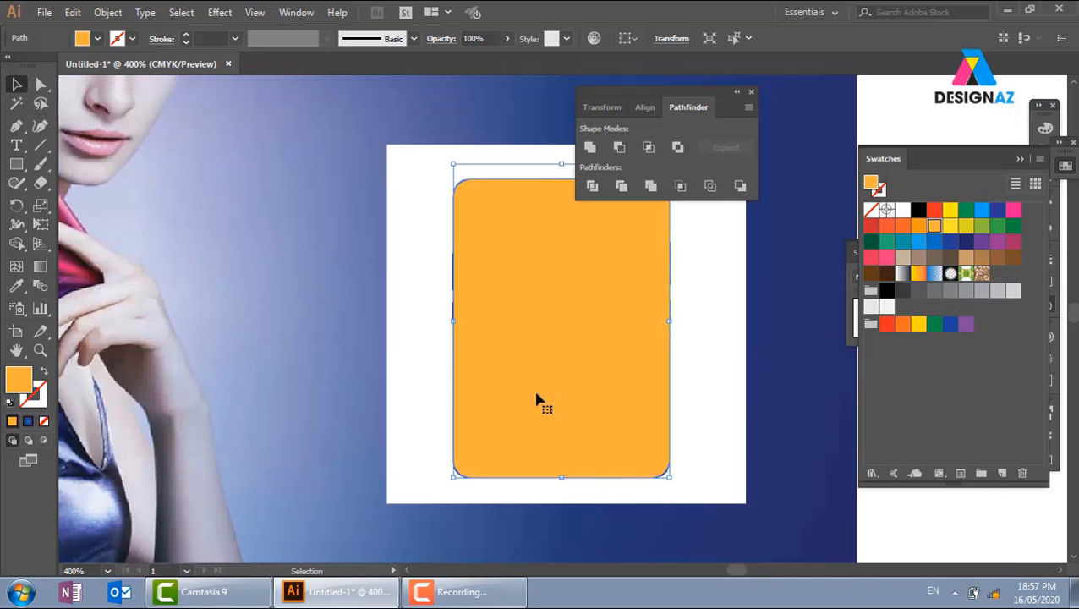
pyautogui.moveTo(528, 338); pyautogui.dragTo(426, 417)
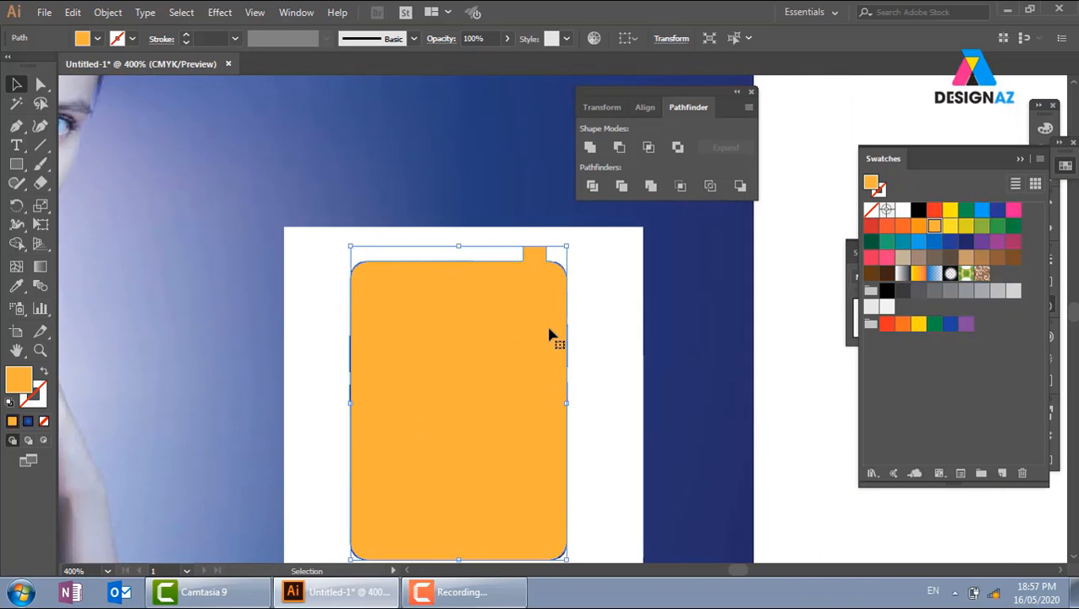
pyautogui.keyDown('shift'); pyautogui.click(614, 333); pyautogui.keyUp('shift')
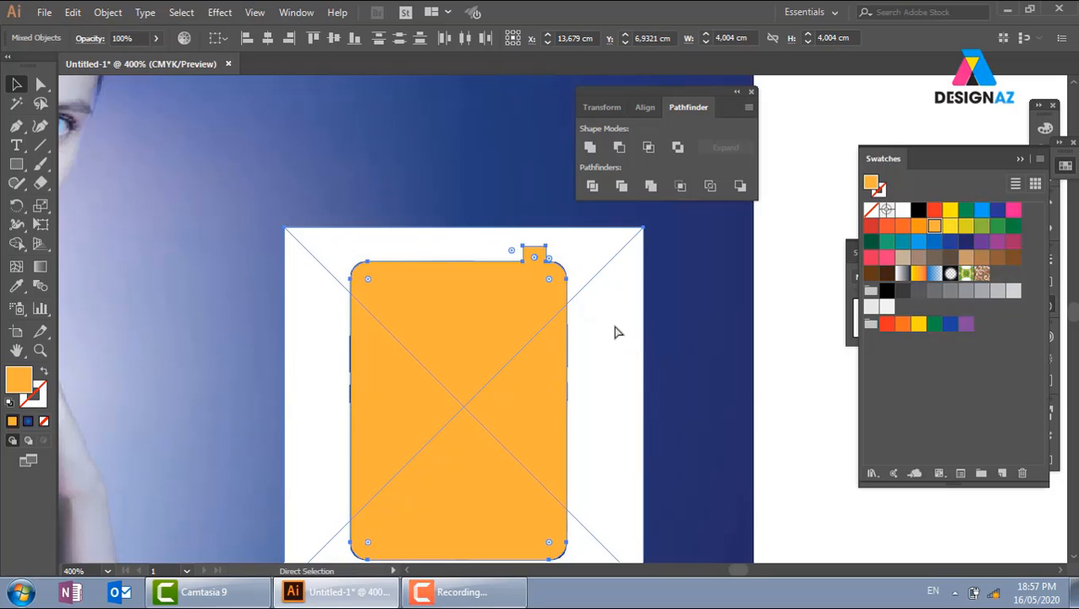
pyautogui.hotkey('ctrl', '7')
pyautogui.click(795, 363)
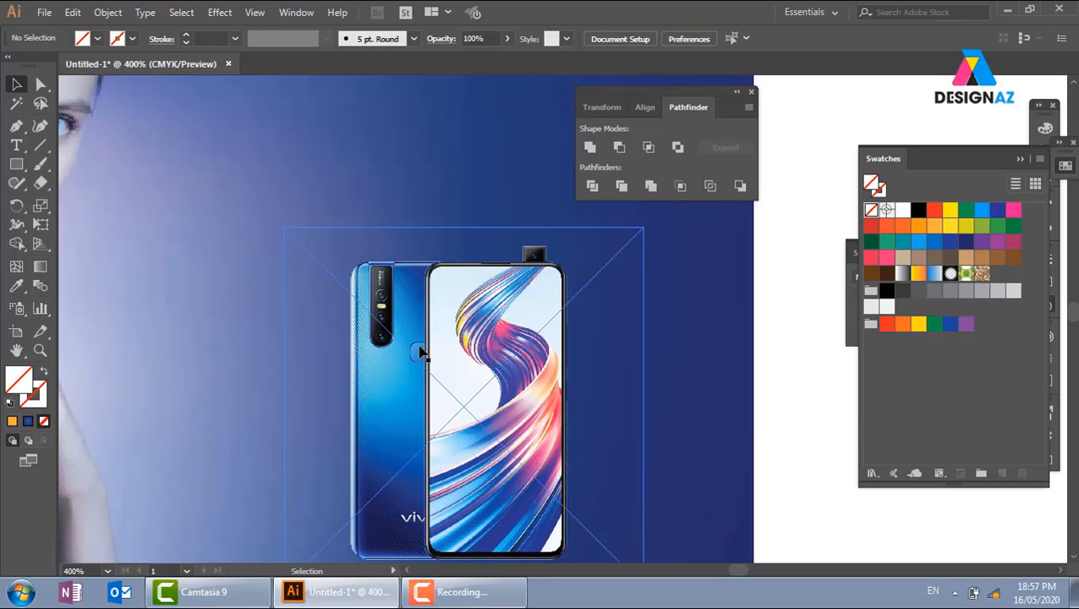
# Move the clipped phones up and slightly right on the dark blue background, to about X 13.79 cm, Y 6.27 cm
pyautogui.hotkey('ctrl', '=')
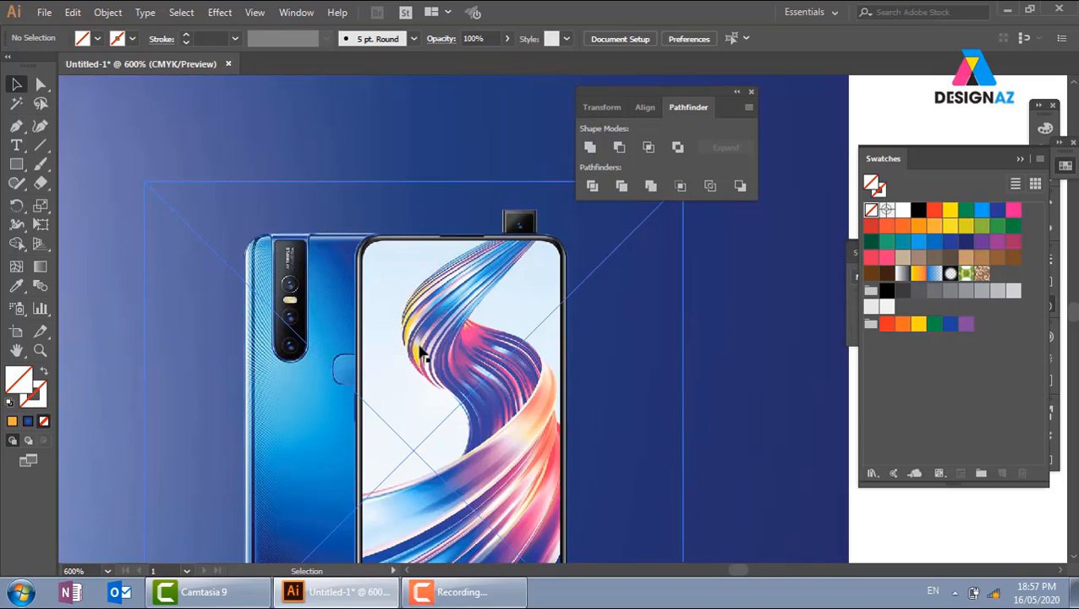
pyautogui.moveTo(421, 350); pyautogui.dragTo(482, 372)
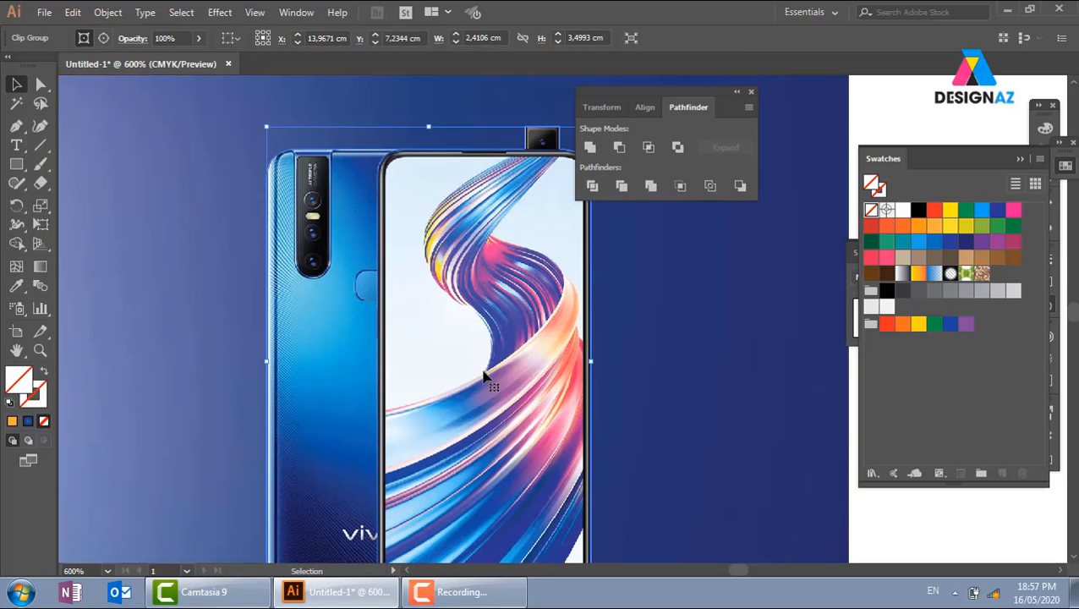
pyautogui.hotkey('ctrl', '-')
pyautogui.press('v')
pyautogui.hotkey('ctrl', '-')
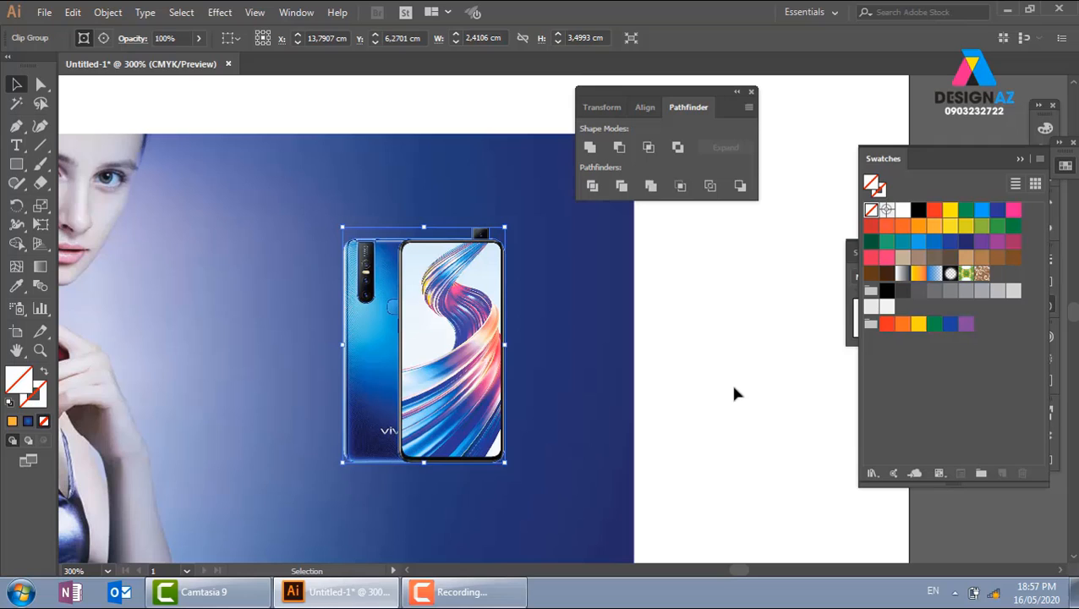
pyautogui.click(718, 391)
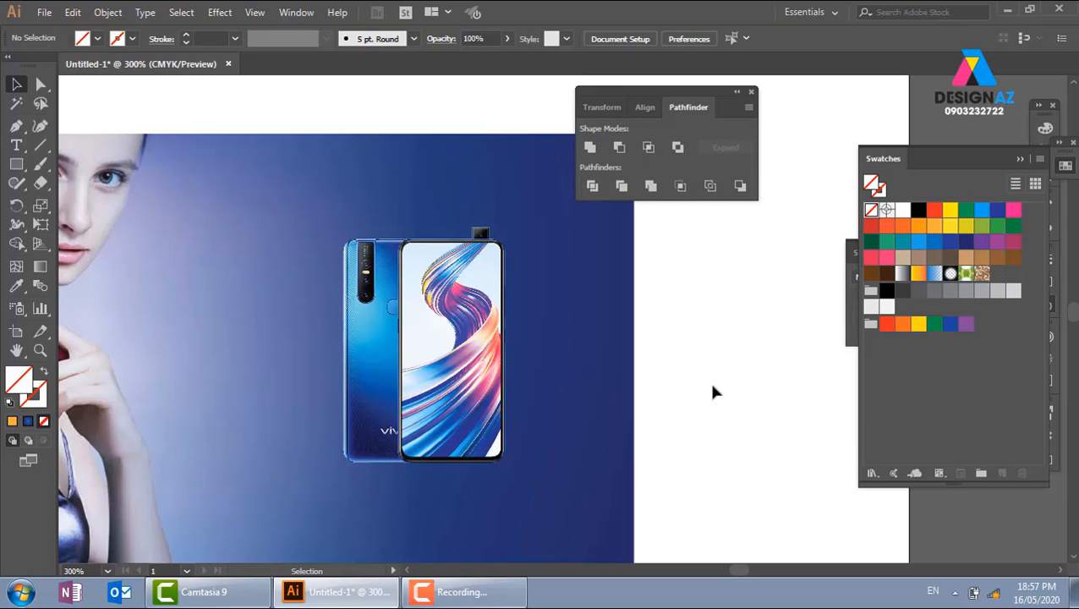
# Place the image v15_topazblue_tgt again as a linked file at its full size, beside the banner
pyautogui.click(44, 13)
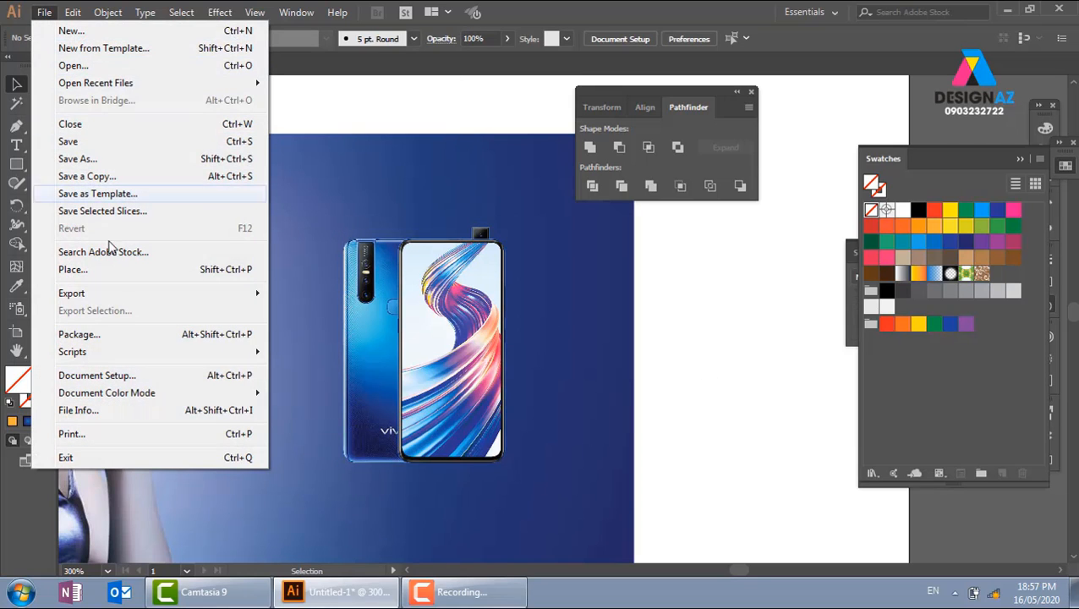
pyautogui.click(108, 272)
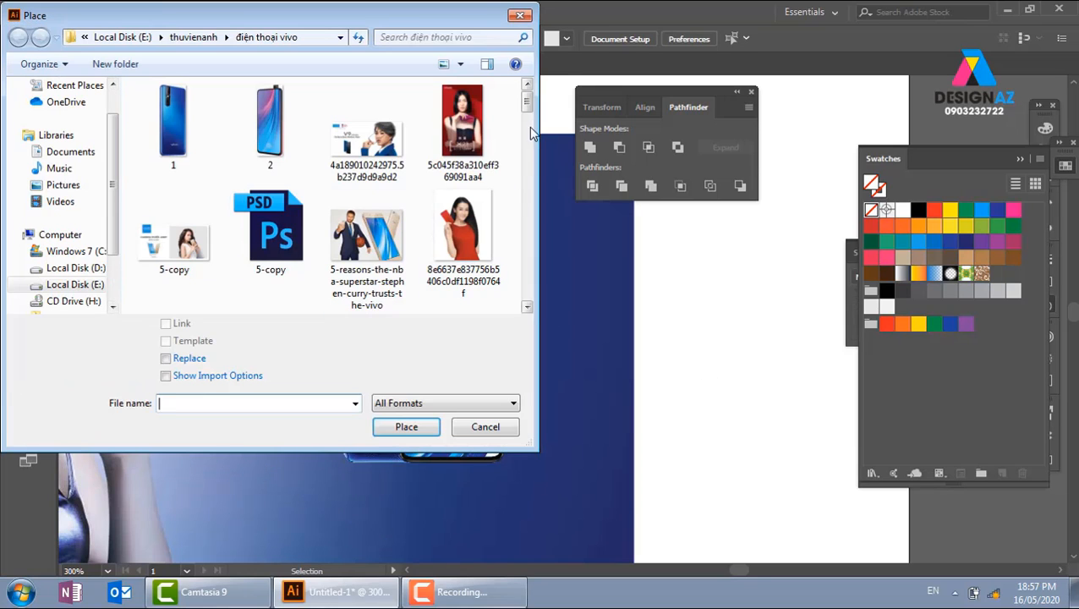
pyautogui.moveTo(526, 103); pyautogui.dragTo(516, 258)
pyautogui.click(173, 224)
pyautogui.click(422, 431)
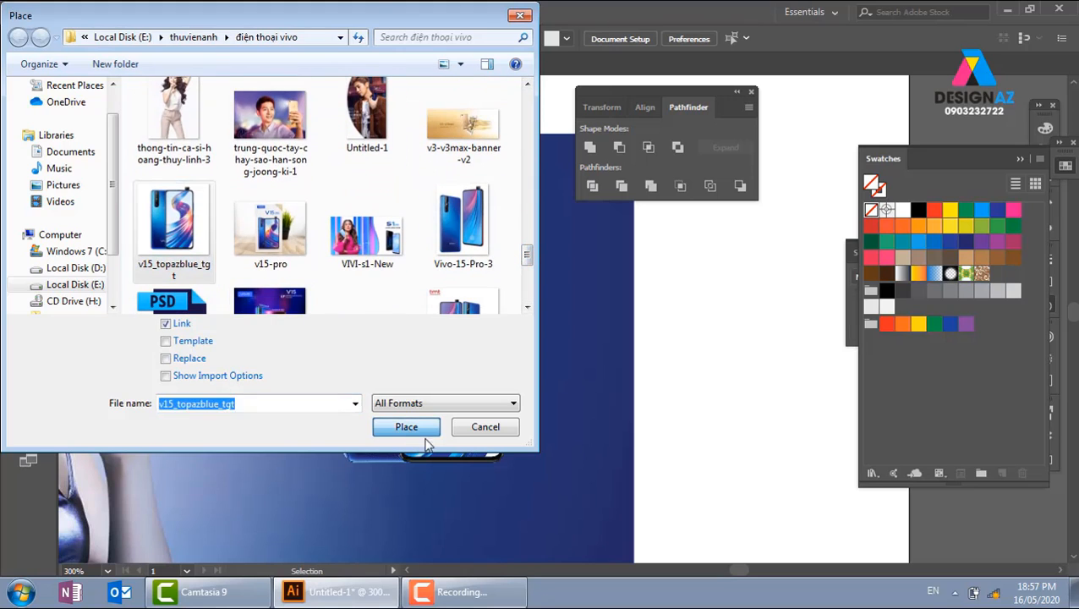
pyautogui.hotkey('ctrl', '-')
pyautogui.hotkey('ctrl', '-')
pyautogui.hotkey('ctrl', '-')
pyautogui.hotkey('ctrl', '-')
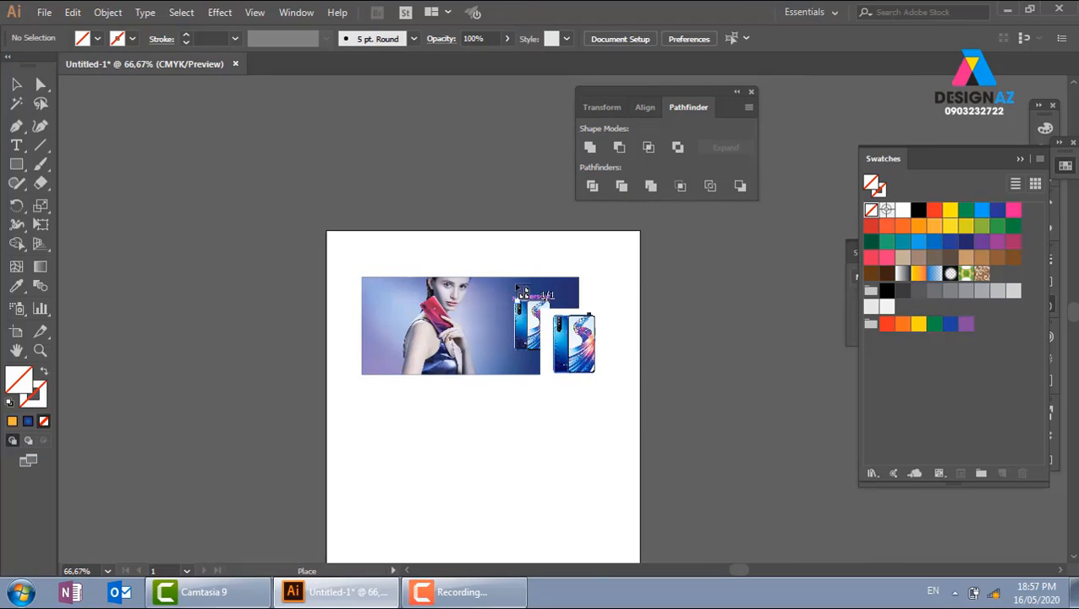
pyautogui.click(593, 255)
pyautogui.moveTo(734, 430); pyautogui.dragTo(512, 368)
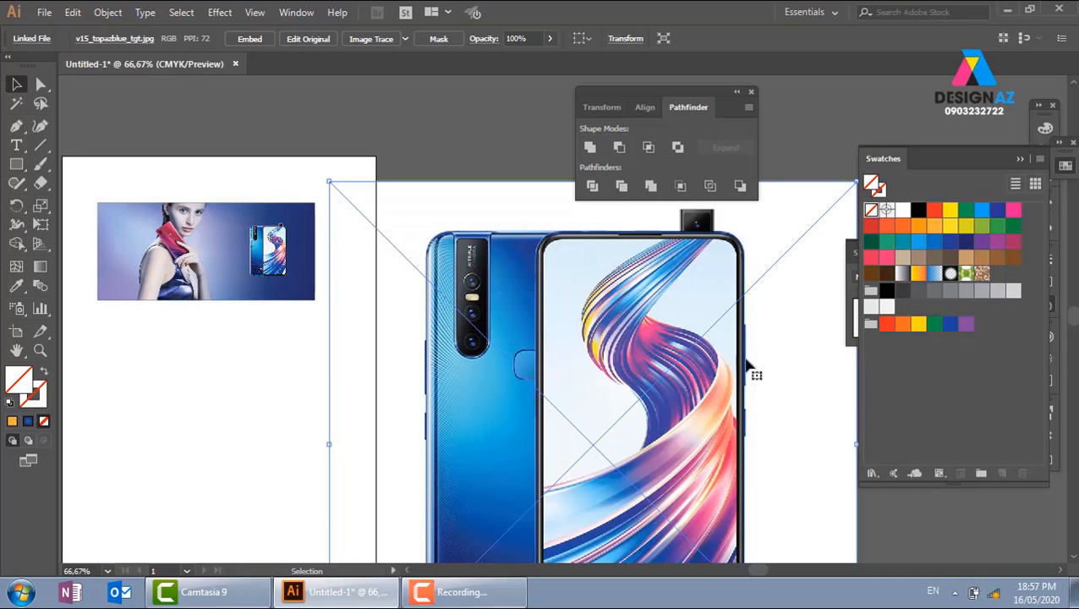
# Scale the linked v15_topazblue_tgt image down proportionally to roughly the banner's height and position it just beside the banner
pyautogui.scroll(-5, 710, 523)
pyautogui.hscroll(3, 711, 522)
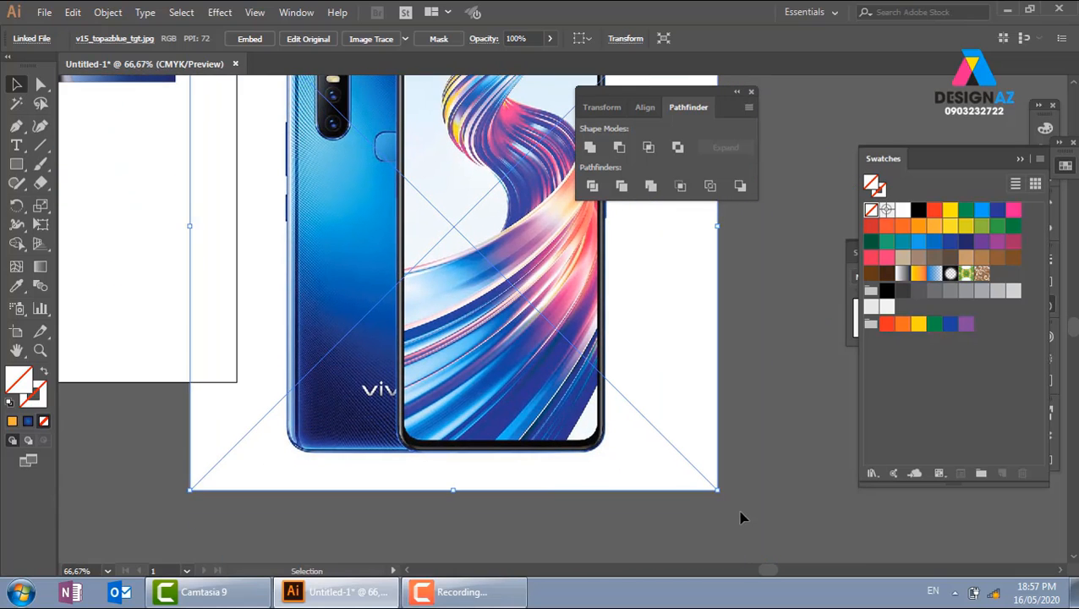
pyautogui.moveTo(717, 488); pyautogui.dragTo(356, 129)
pyautogui.moveTo(347, 245); pyautogui.dragTo(718, 567)
pyautogui.moveTo(727, 450); pyautogui.dragTo(663, 384)
pyautogui.moveTo(618, 337); pyautogui.dragTo(618, 372)
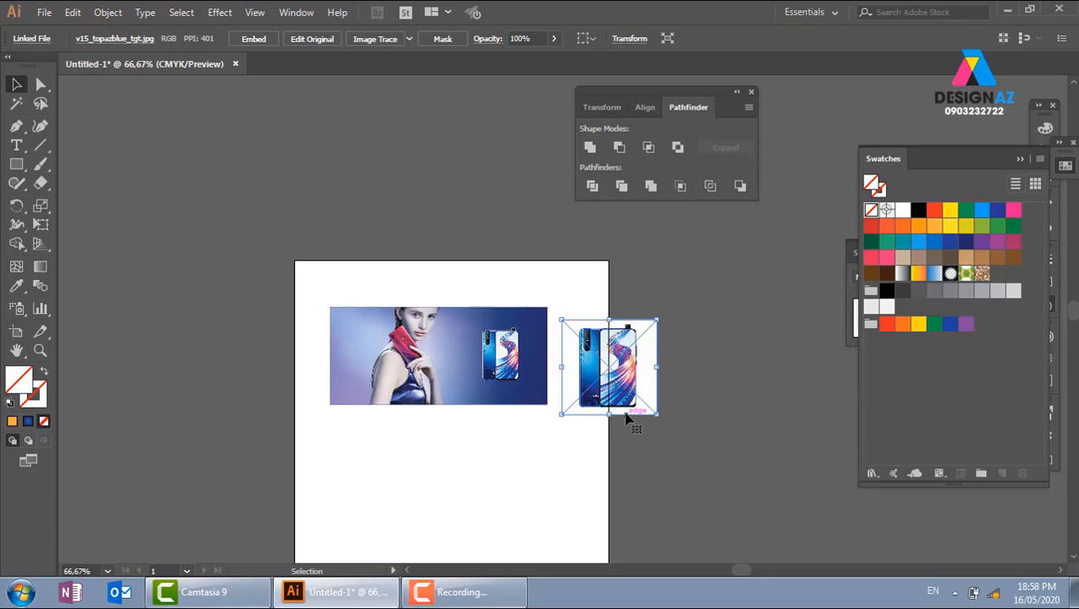
# Delete the spare phone image, and scale the whole banner artwork down proportionally to about 6.59 × 2.96 cm
pyautogui.press('Delete')
pyautogui.hotkey('ctrl', '=')
pyautogui.hotkey('ctrl', '=')
pyautogui.hotkey('ctrl', '=')
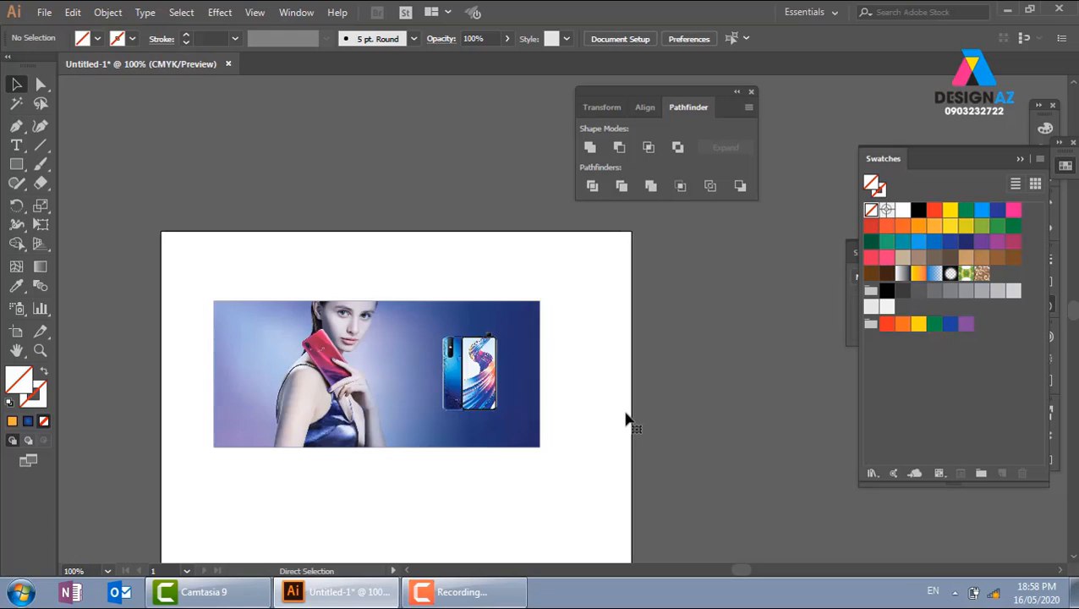
pyautogui.moveTo(660, 452); pyautogui.dragTo(742, 408)
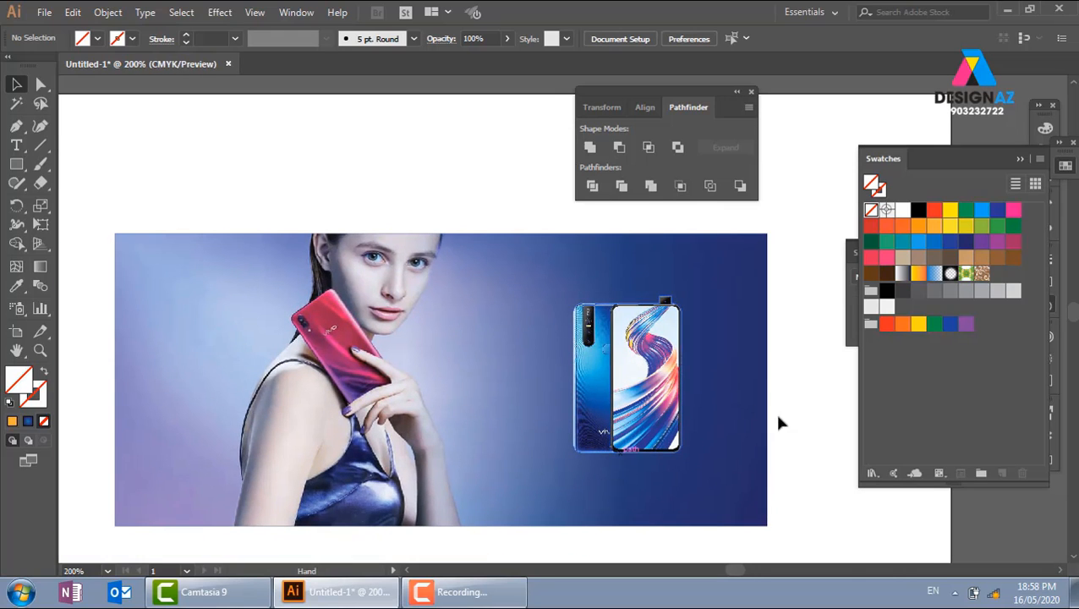
pyautogui.moveTo(818, 351); pyautogui.dragTo(633, 510)
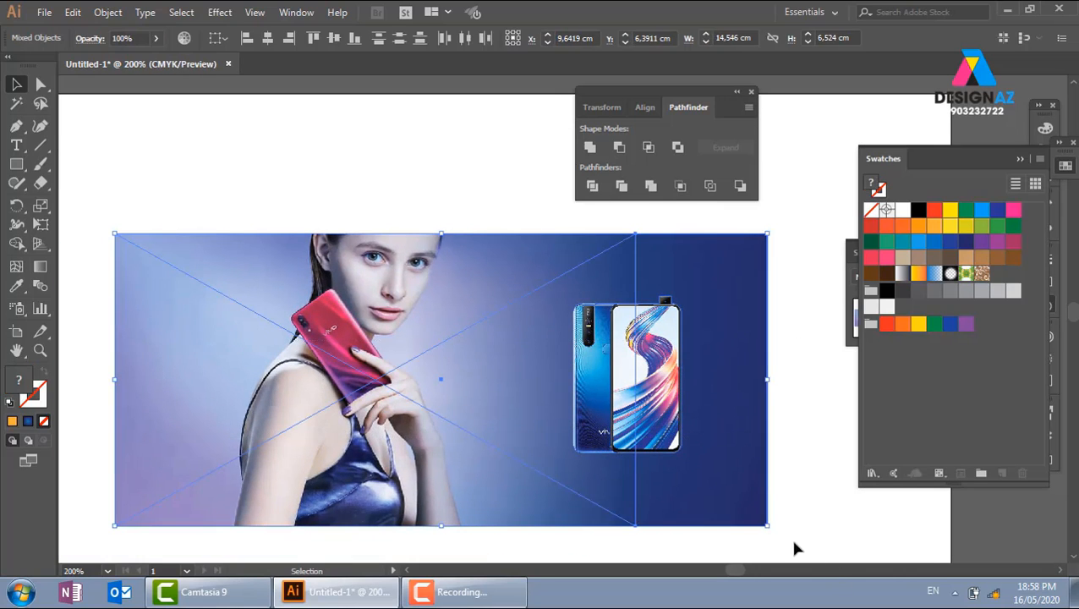
pyautogui.moveTo(767, 524); pyautogui.dragTo(588, 404)
# Hide the Pathfinder options and deselect the scaled banner artwork
pyautogui.press('z')
pyautogui.moveTo(239, 225); pyautogui.dragTo(641, 480)
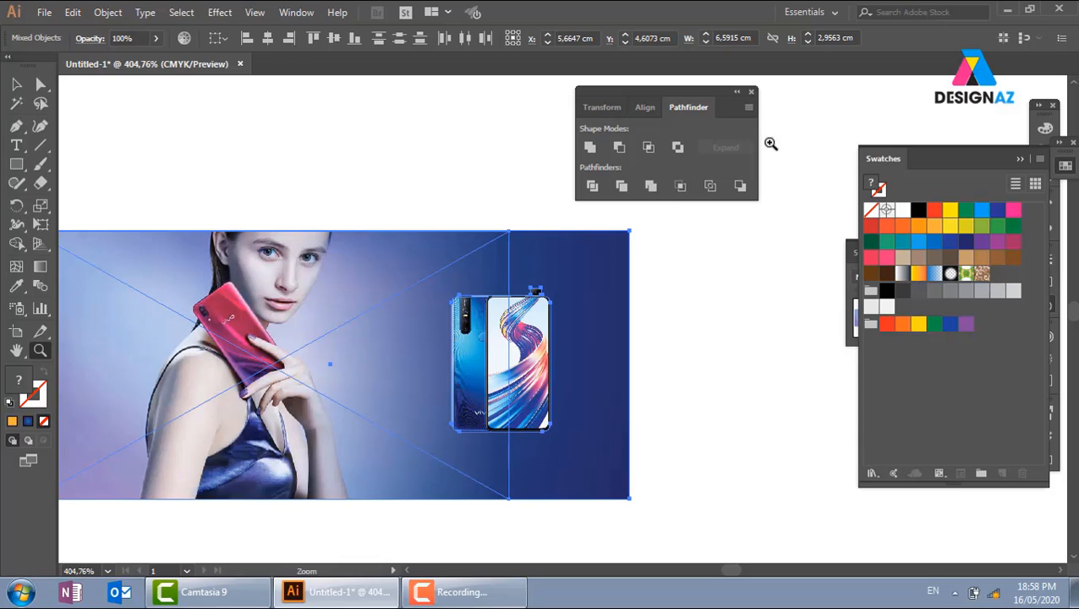
pyautogui.click(751, 92)
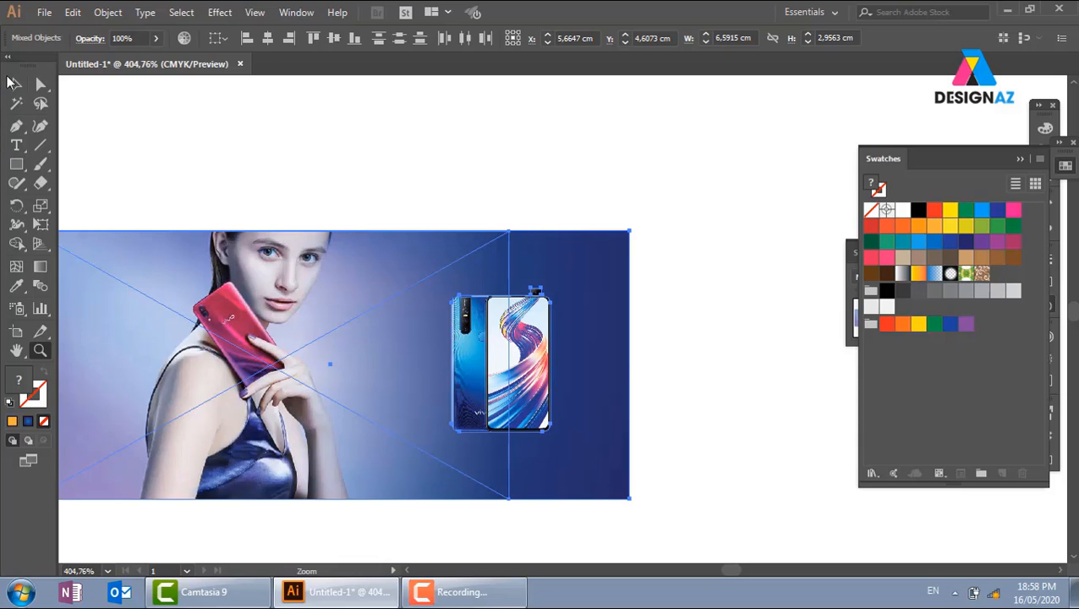
pyautogui.click(16, 84)
pyautogui.click(687, 197)
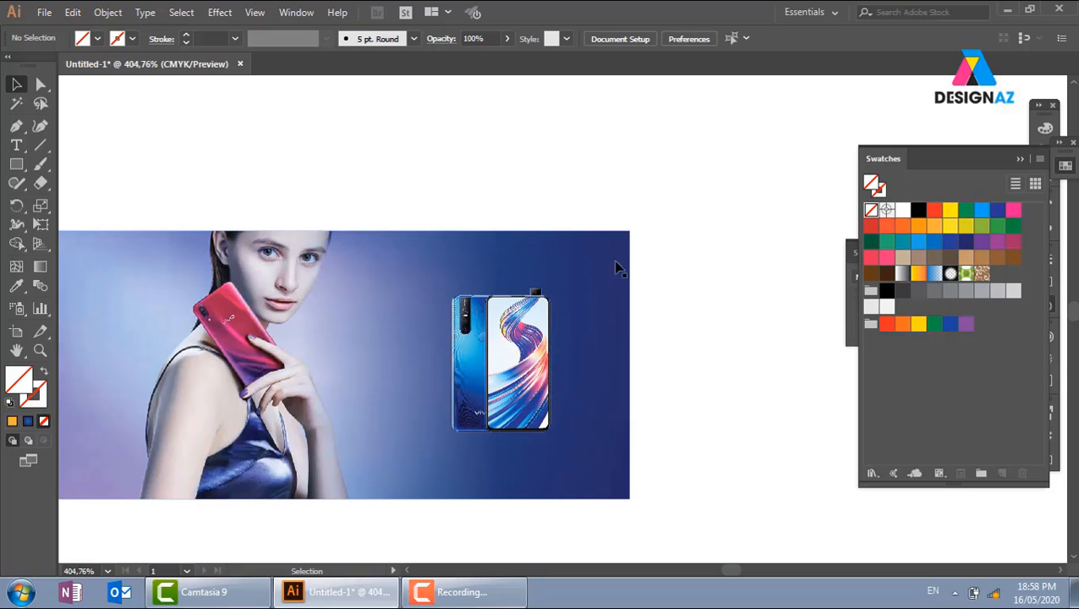
# Set the blend mode of the clipped phones to Multiply
pyautogui.click(535, 385)
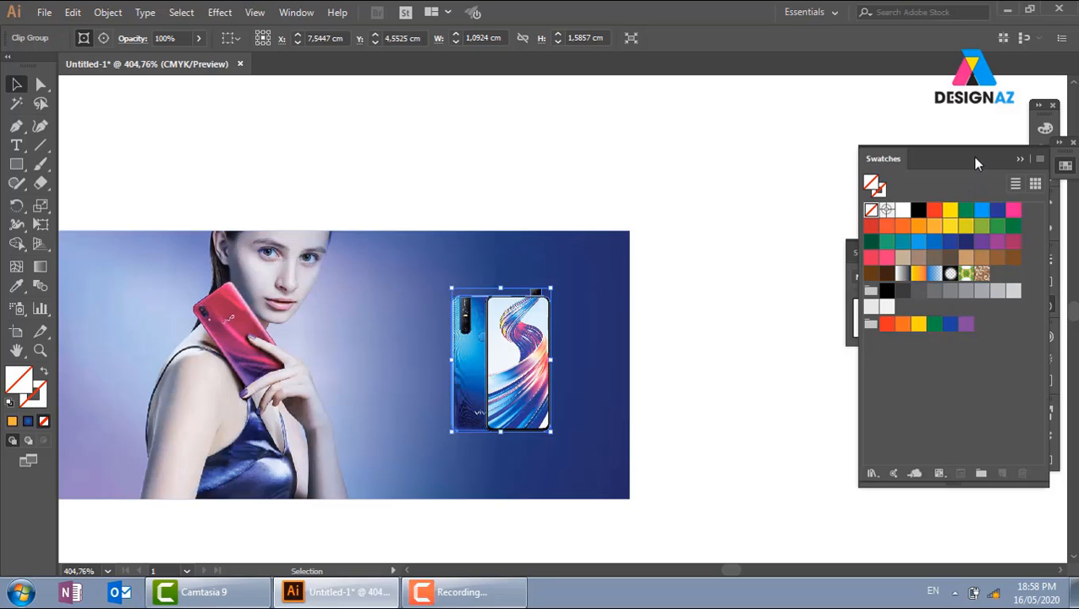
pyautogui.moveTo(968, 158); pyautogui.dragTo(763, 119)
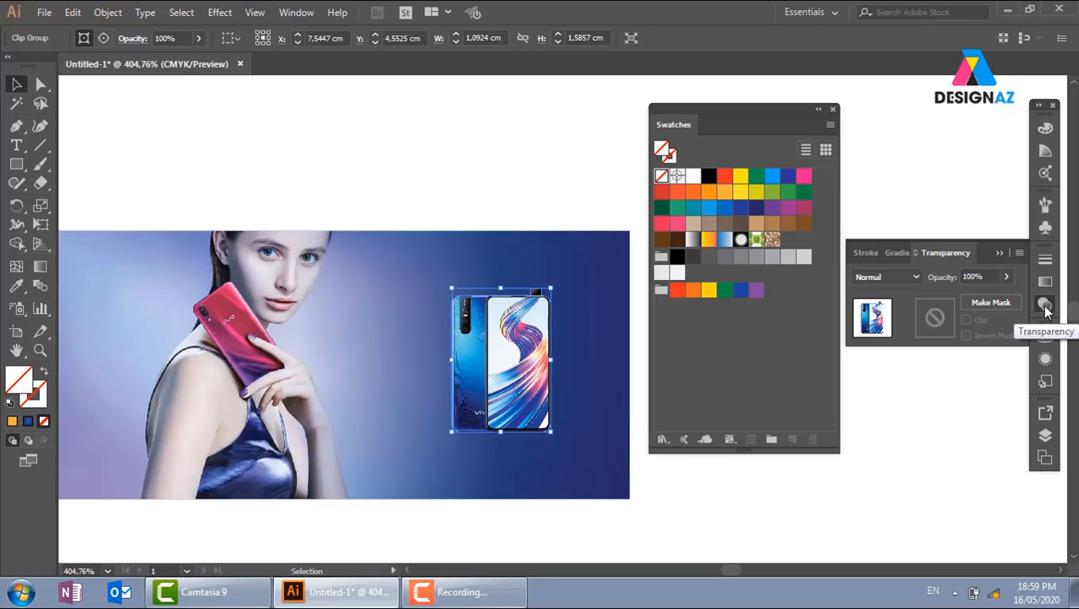
pyautogui.click(914, 276)
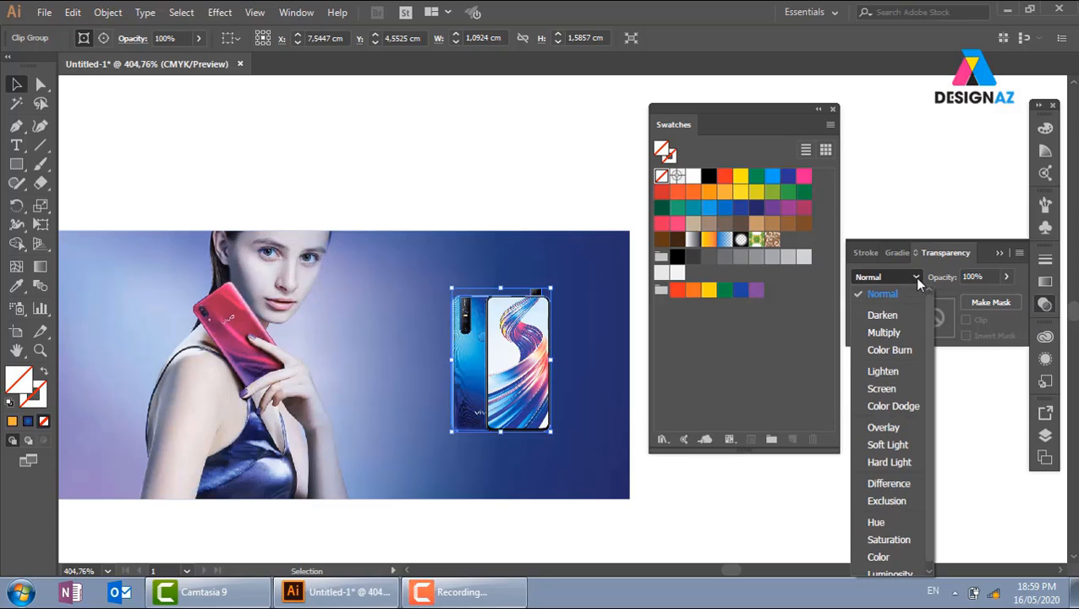
pyautogui.click(913, 333)
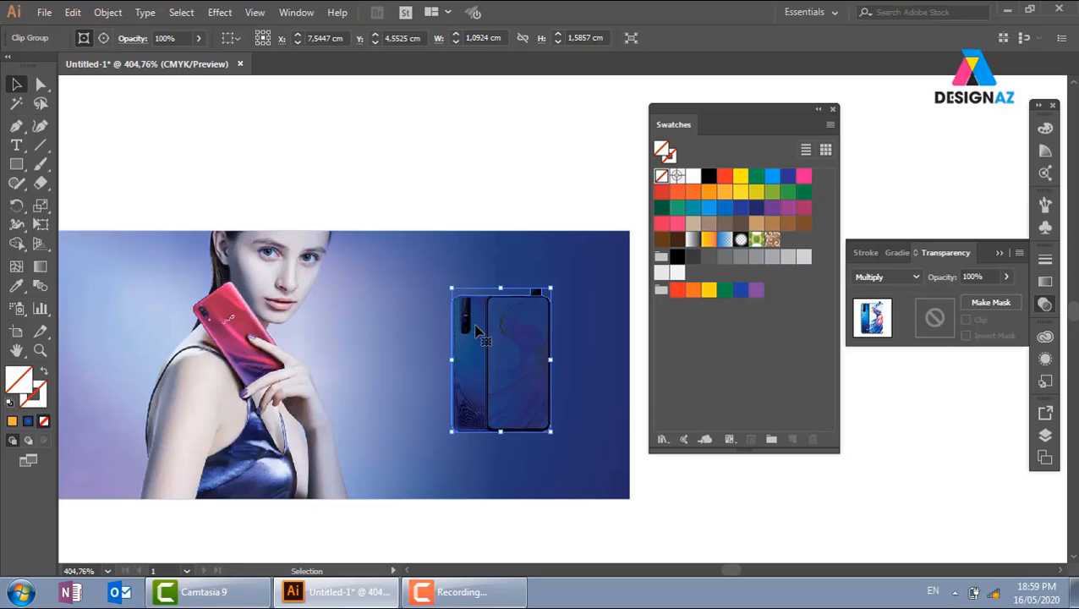
# Flatten the transparency of the clipped phones at Medium Resolution with Preserve Alpha Transparency enabled
pyautogui.click(104, 15)
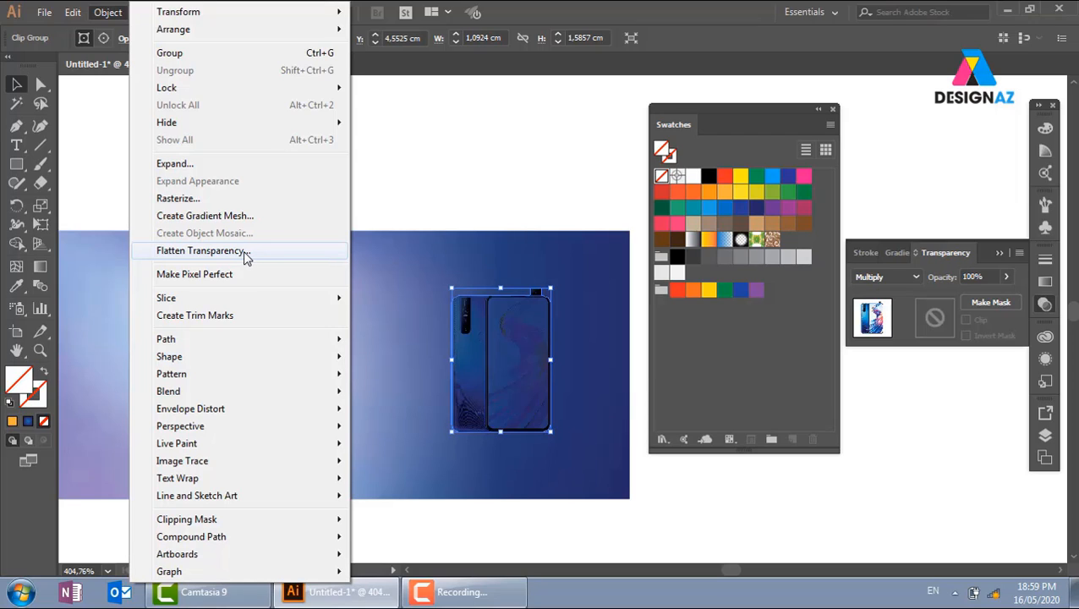
pyautogui.click(245, 254)
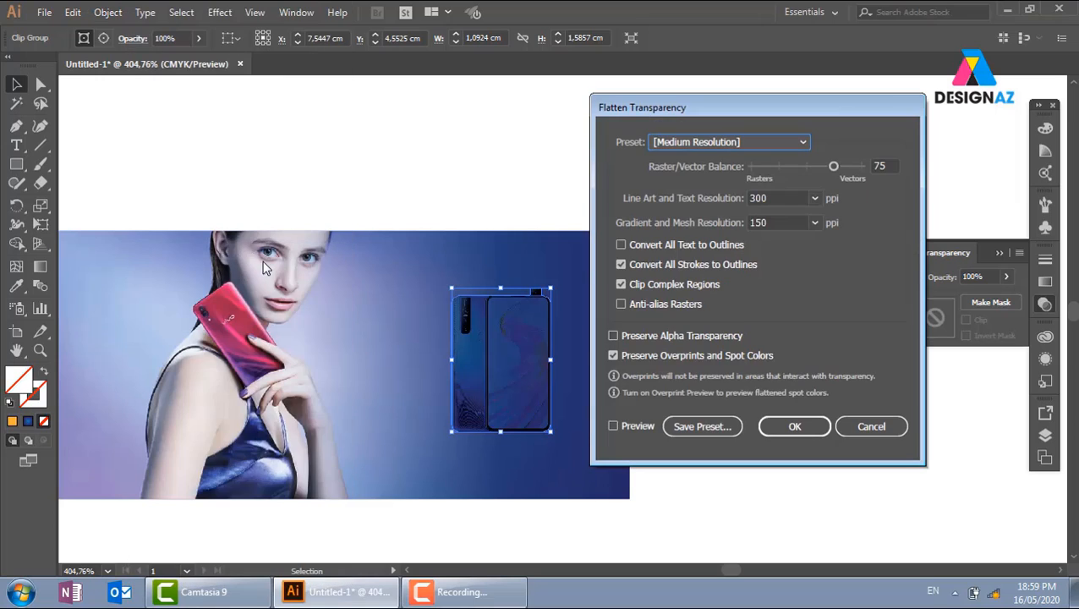
pyautogui.click(674, 336)
pyautogui.click(781, 427)
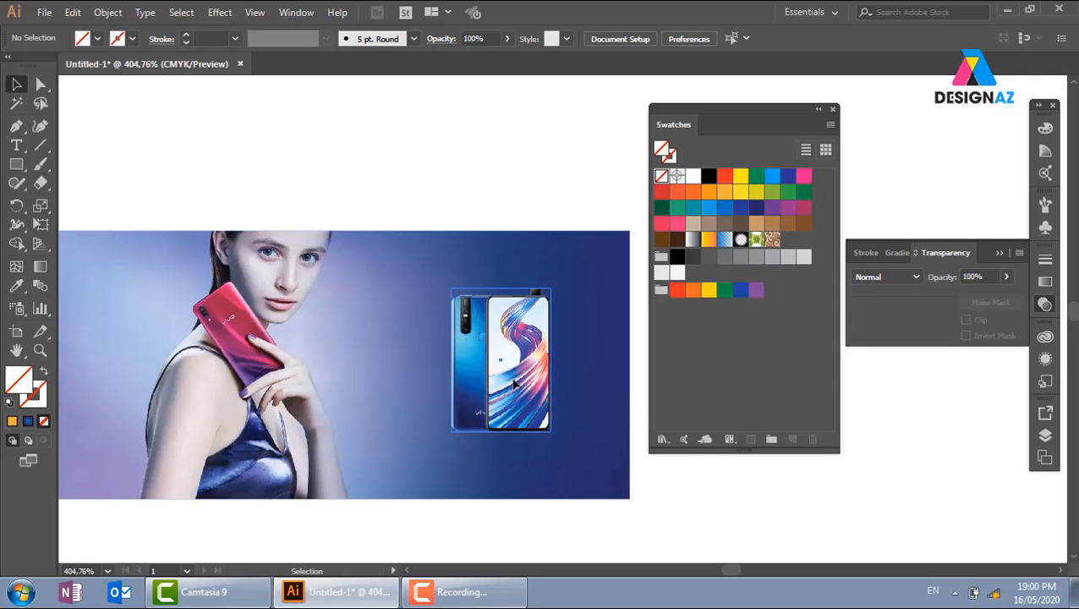
# Try different positions for the flattened phones on the blue background, and undo the last move
pyautogui.moveTo(512, 381); pyautogui.dragTo(520, 373)
pyautogui.press('space')
pyautogui.moveTo(368, 407); pyautogui.dragTo(438, 405)
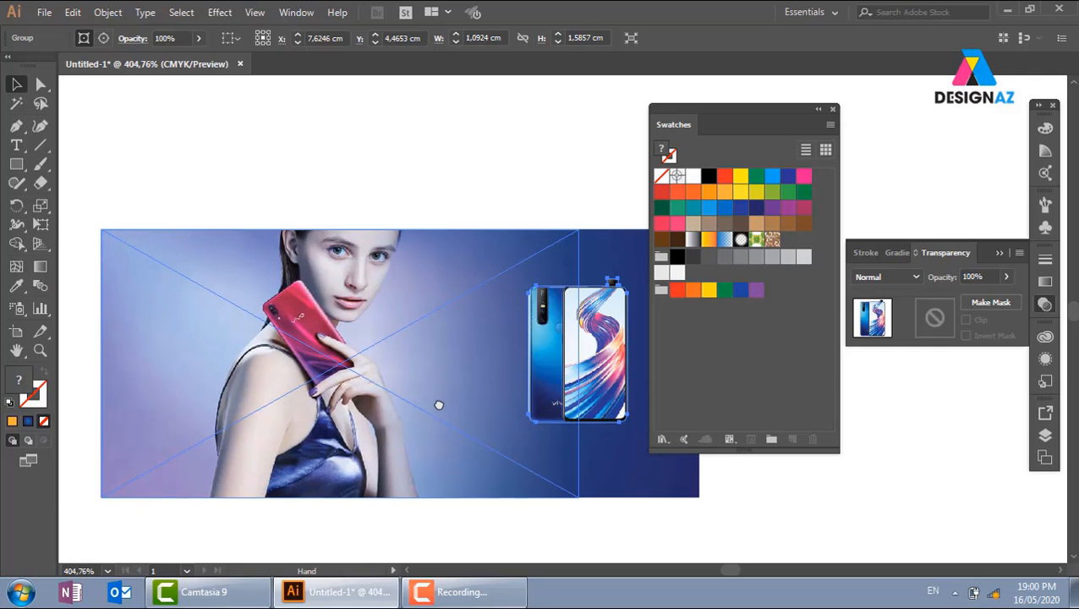
pyautogui.click(294, 472)
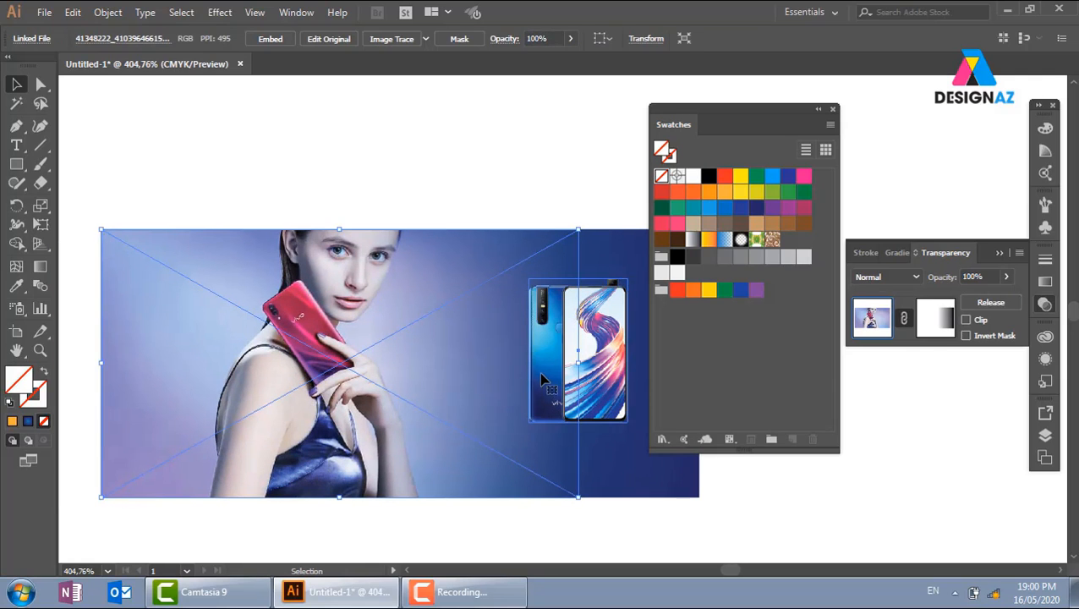
pyautogui.moveTo(566, 383); pyautogui.dragTo(526, 395)
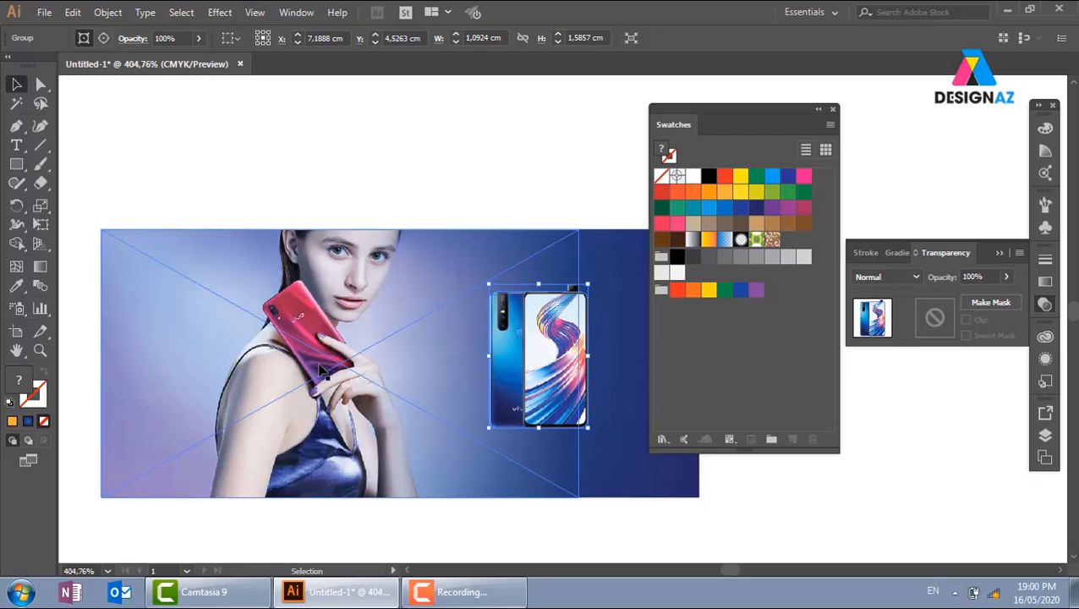
pyautogui.moveTo(565, 385); pyautogui.dragTo(592, 385)
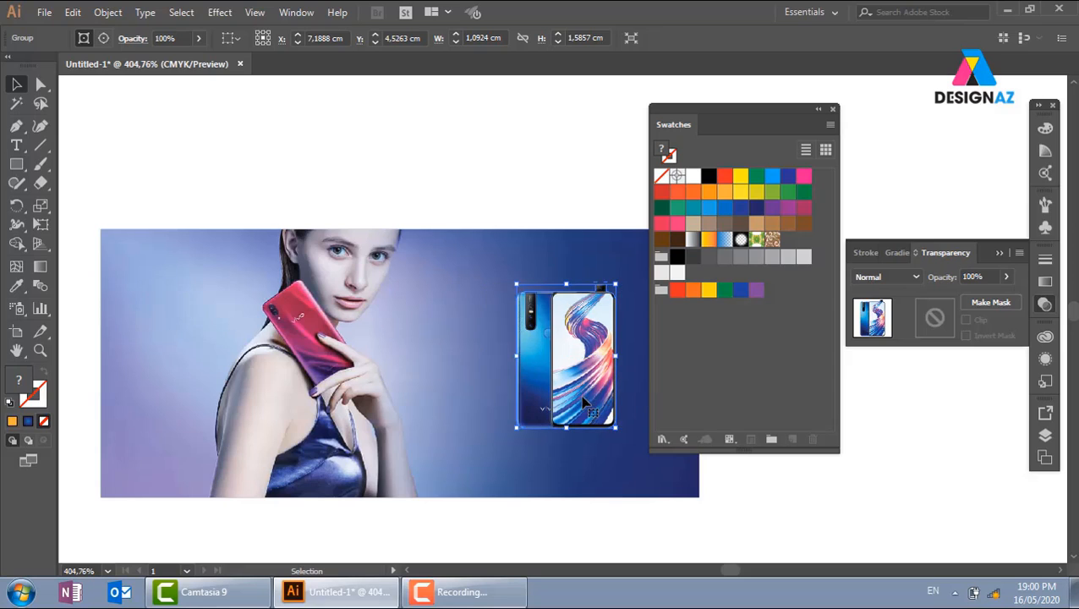
pyautogui.hotkey('ctrl', 'z')
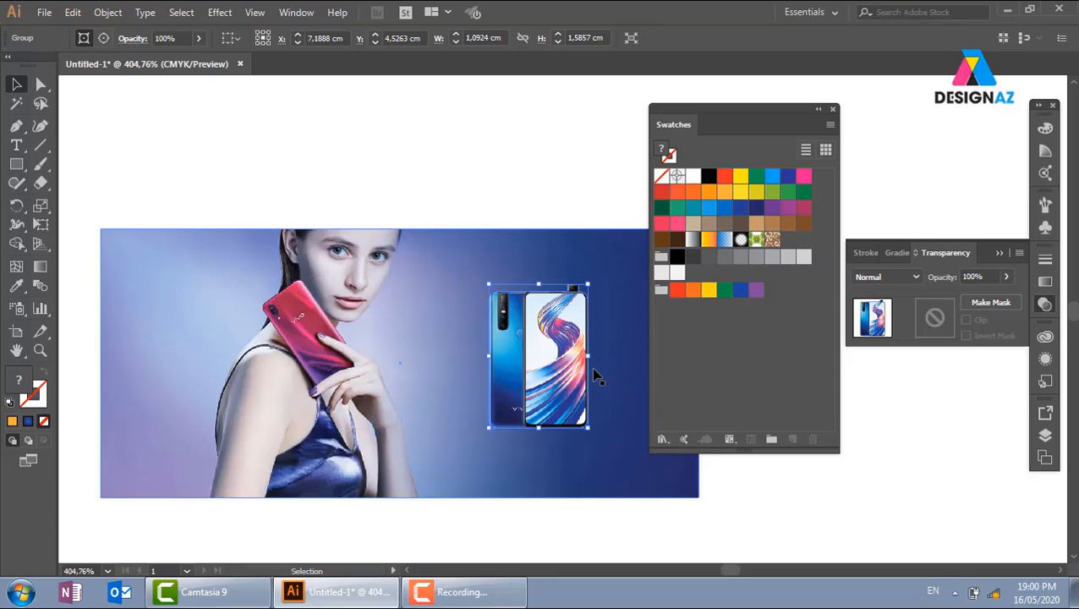
# Try shifting the model image upward off the gradient background, and undo the move
pyautogui.click(584, 191)
pyautogui.moveTo(529, 244); pyautogui.dragTo(540, 215)
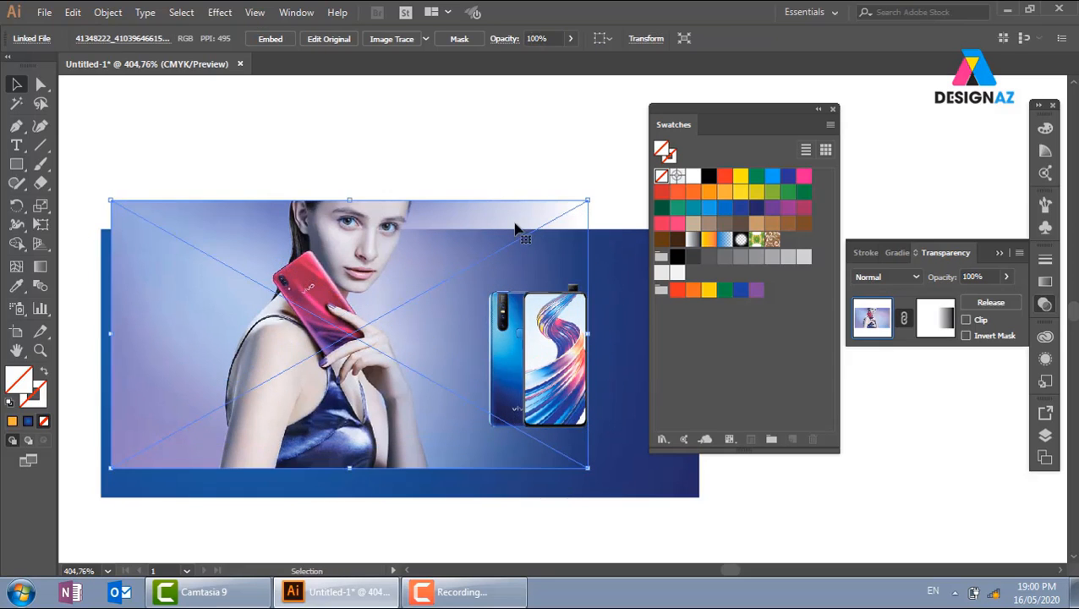
pyautogui.hotkey('ctrl', 'z')
# Move the flattened phones onto the darker blue area, to about X 7.47 cm, Y 4.49 cm
pyautogui.moveTo(782, 115); pyautogui.dragTo(812, 116)
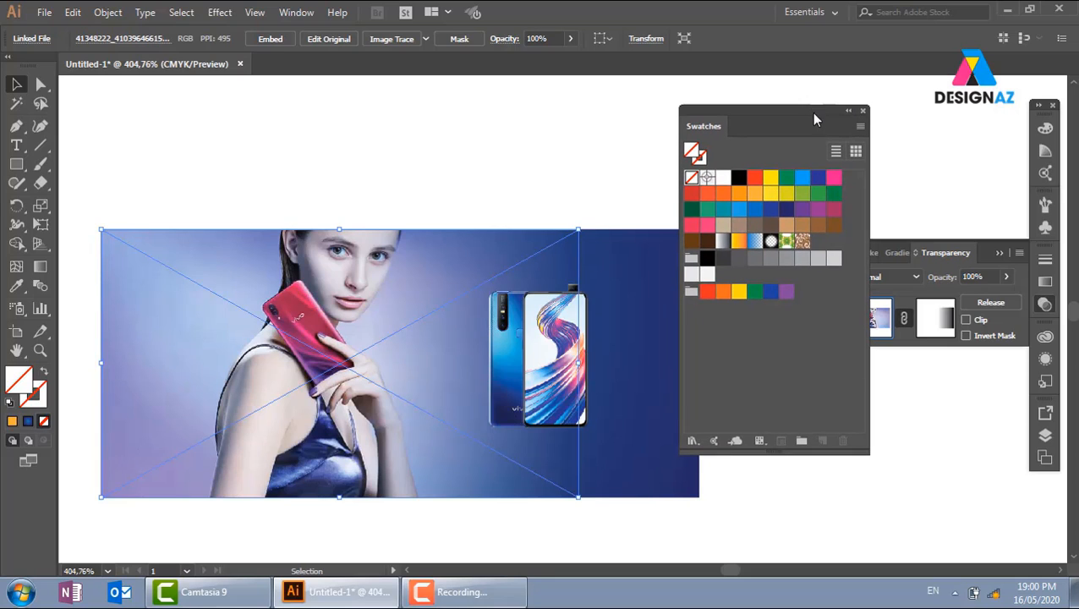
pyautogui.click(564, 154)
pyautogui.moveTo(584, 326); pyautogui.dragTo(607, 322)
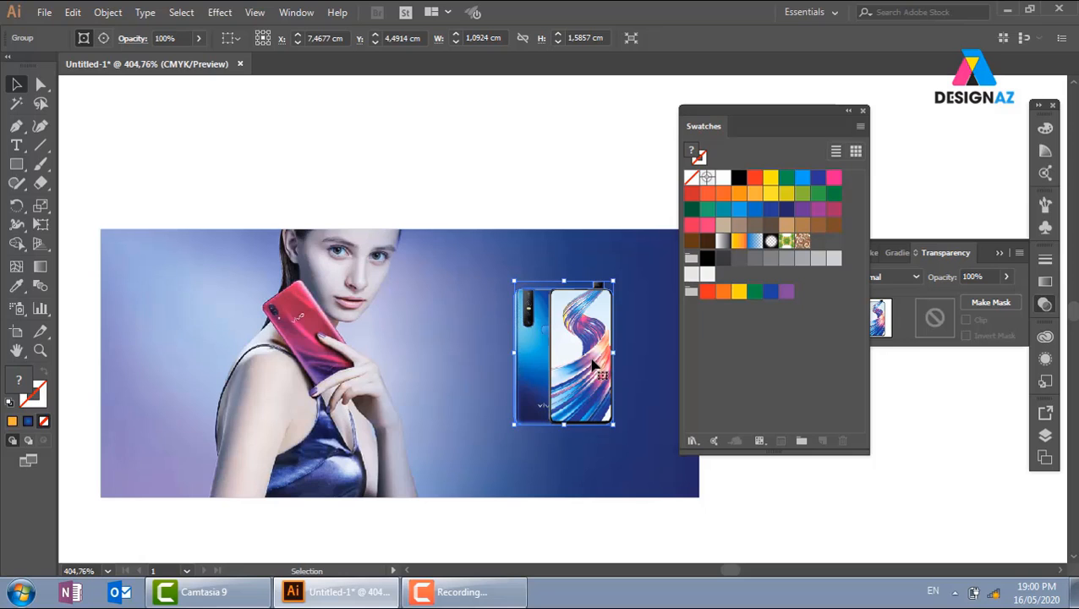
# Make a vertically flipped copy of the phones, about 0.95 cm tall, directly beneath the original as a reflection
pyautogui.hotkey('ctrl', '+')
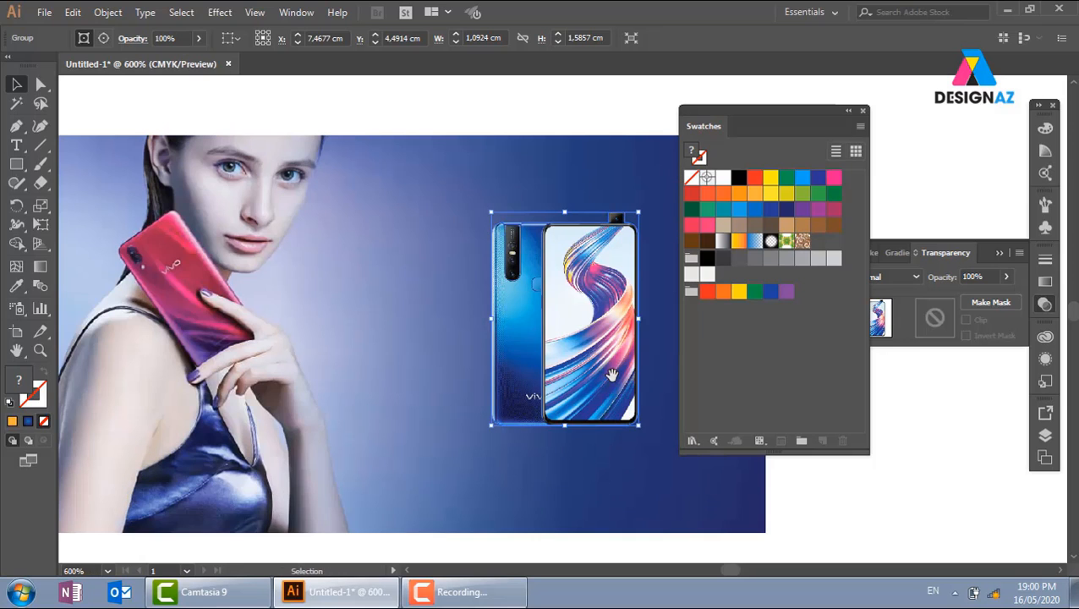
pyautogui.moveTo(600, 378); pyautogui.dragTo(546, 363)
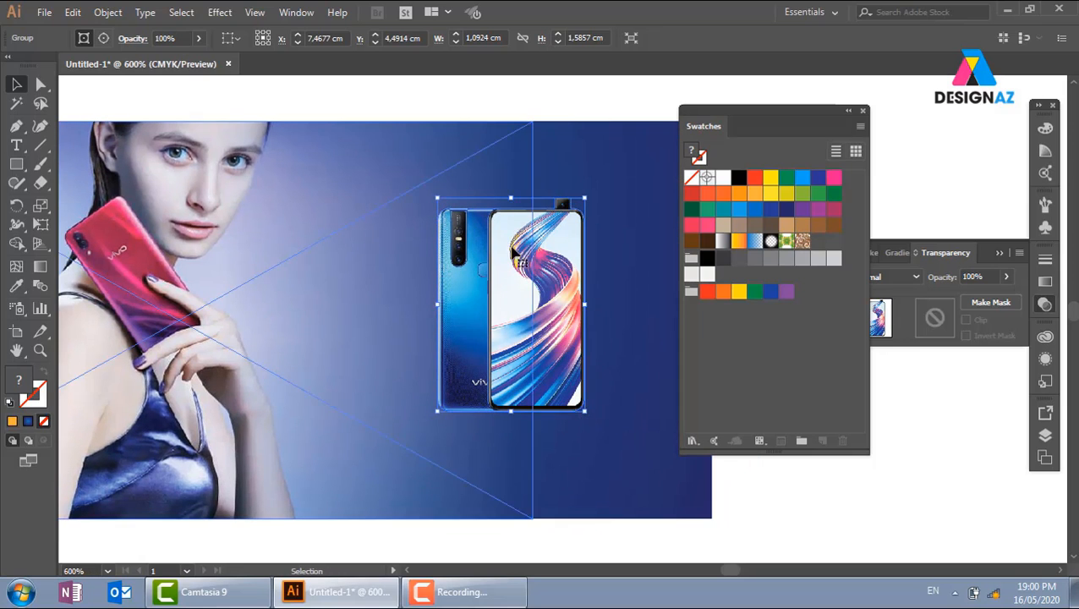
pyautogui.press('a')
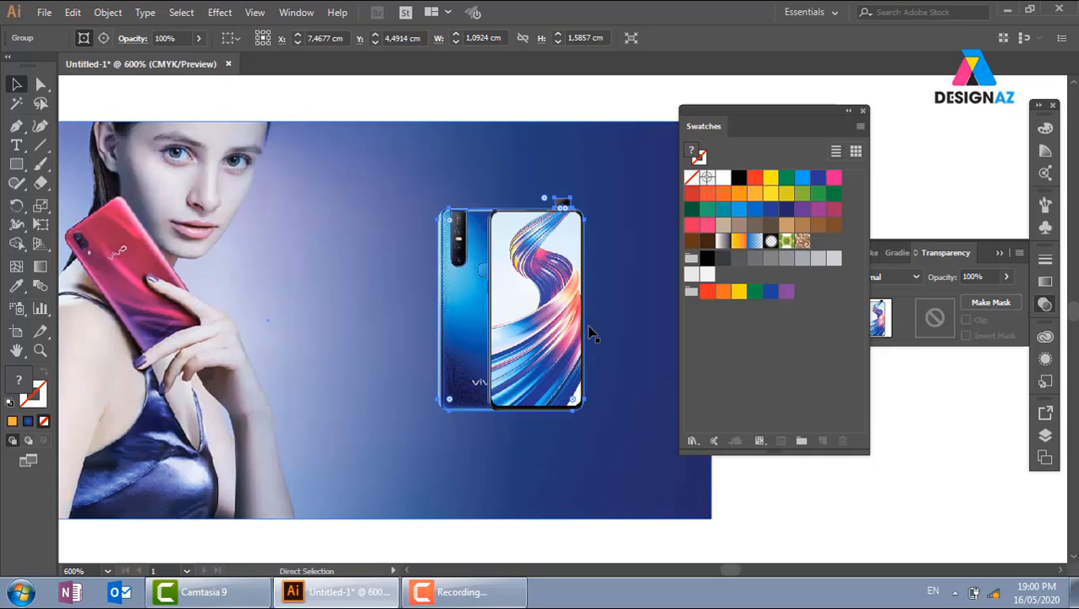
pyautogui.press('v')
pyautogui.moveTo(510, 196); pyautogui.dragTo(510, 536)
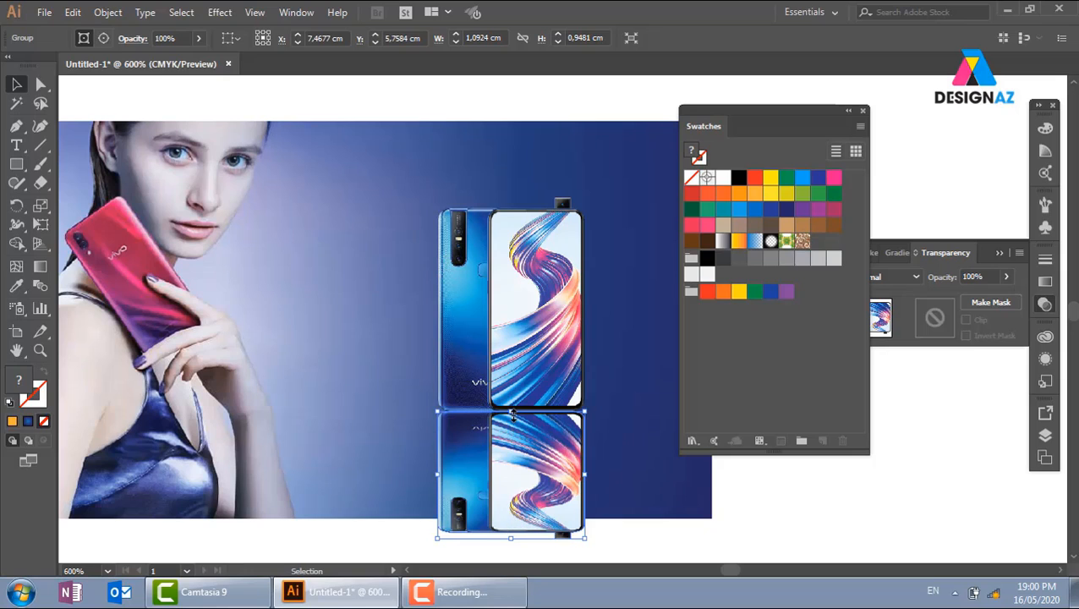
pyautogui.press('Down')
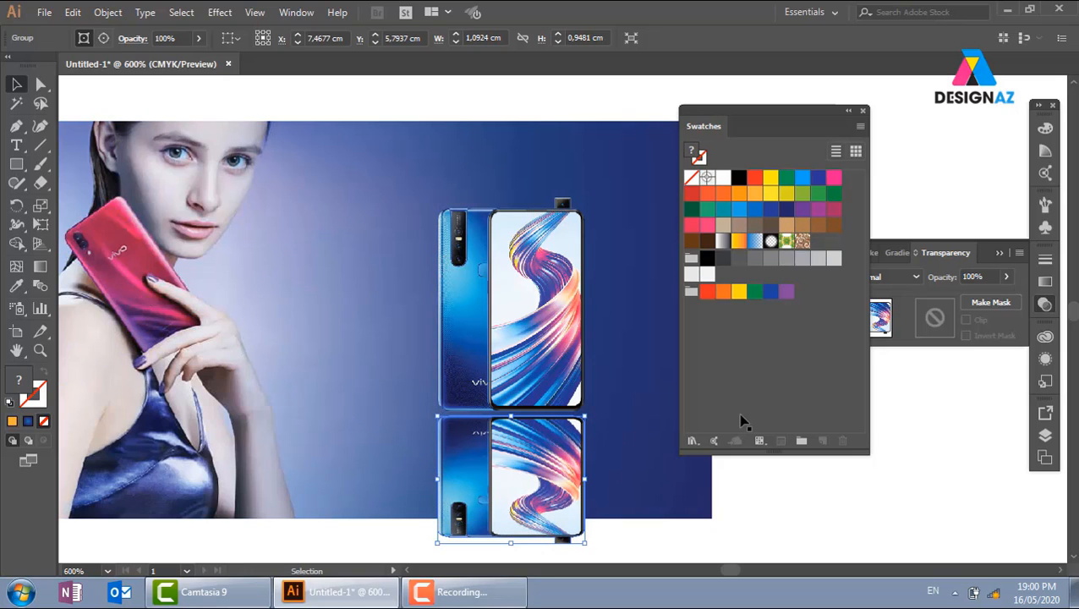
# Move the reflected copy up against the bottom edge of the original phones, to about Y 5.76 cm
pyautogui.press('z')
pyautogui.moveTo(442, 386); pyautogui.dragTo(618, 442)
pyautogui.click(16, 84)
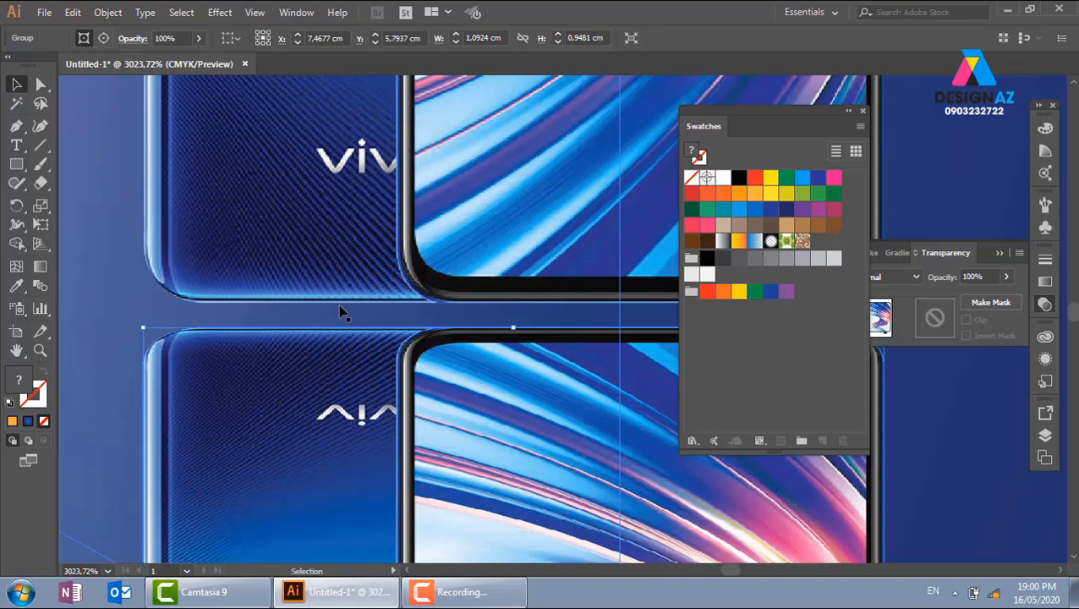
pyautogui.moveTo(480, 384); pyautogui.dragTo(478, 364)
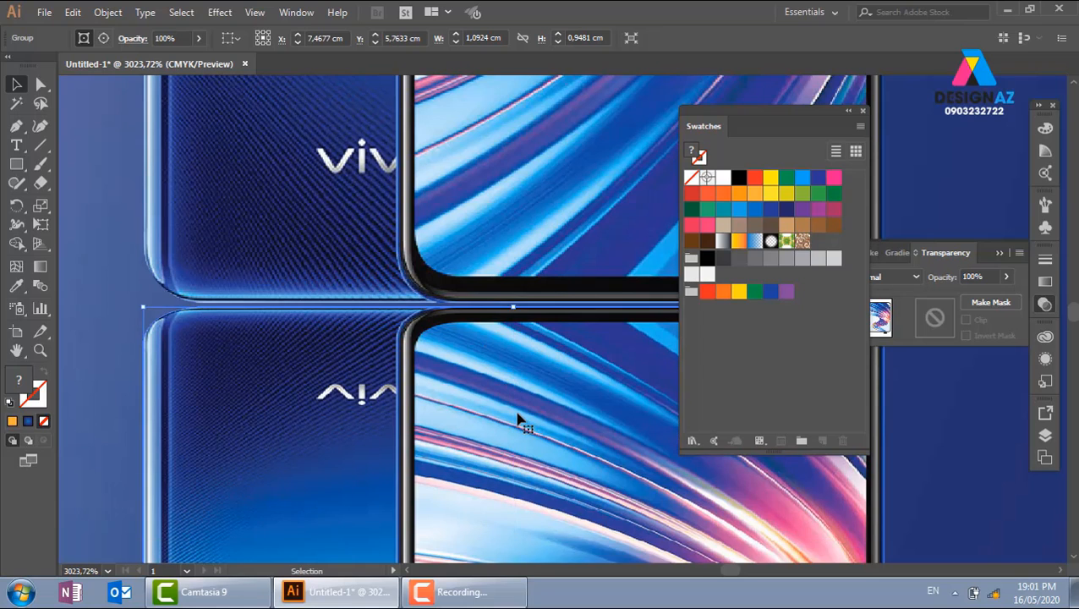
# Hide the floating Swatches and reset the Essentials workspace to its default layout
pyautogui.hotkey('ctrl', '-')
pyautogui.hotkey('ctrl', '-')
pyautogui.hotkey('ctrl', '-')
pyautogui.hotkey('ctrl', '-')
pyautogui.hotkey('ctrl', '-')
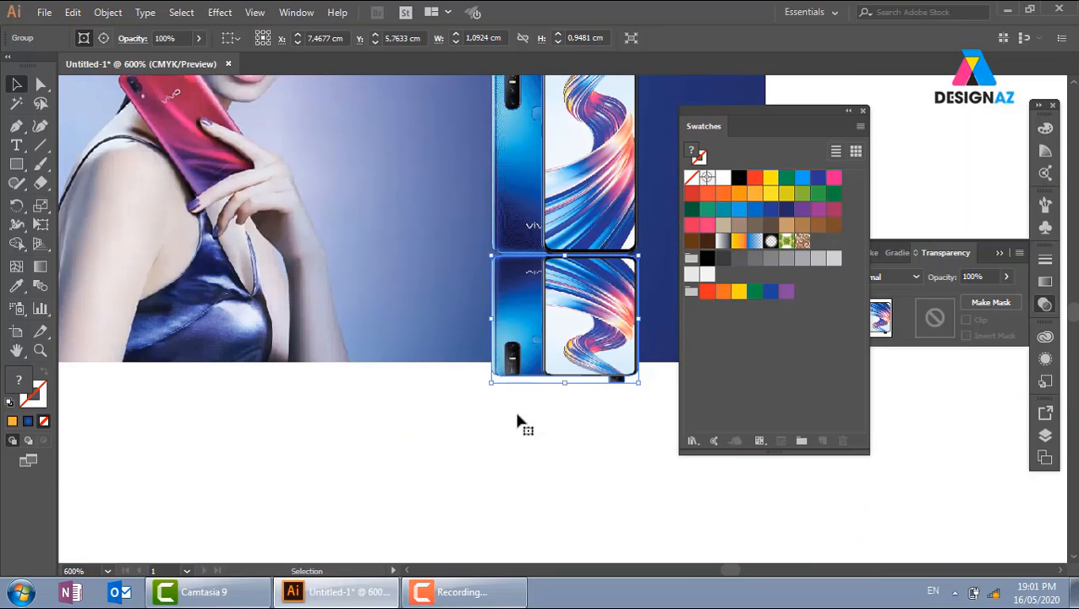
pyautogui.press('space')
pyautogui.moveTo(512, 280); pyautogui.dragTo(469, 428)
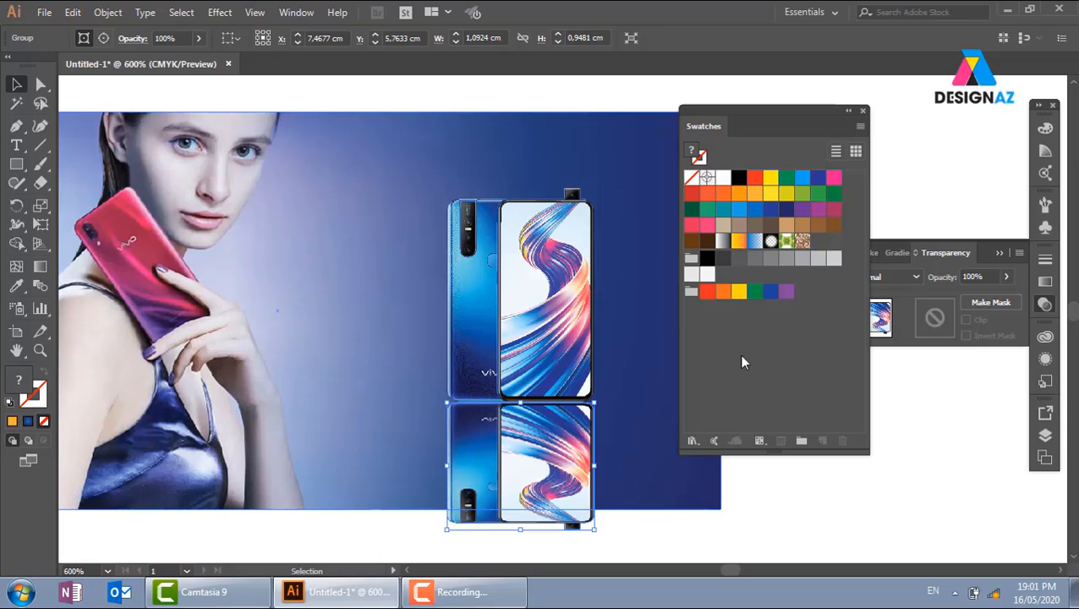
pyautogui.click(863, 111)
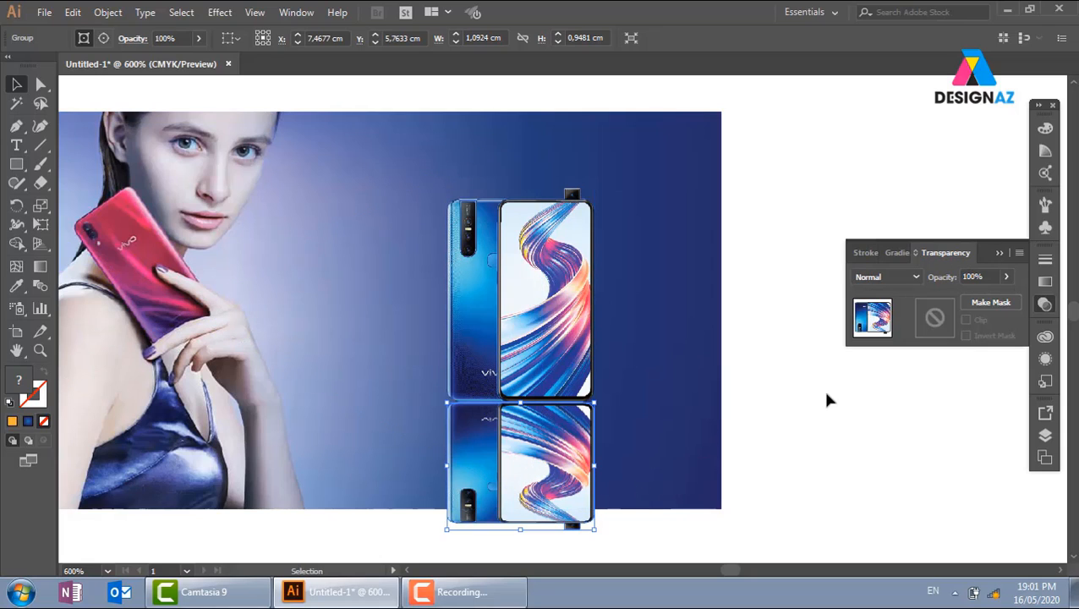
pyautogui.click(834, 14)
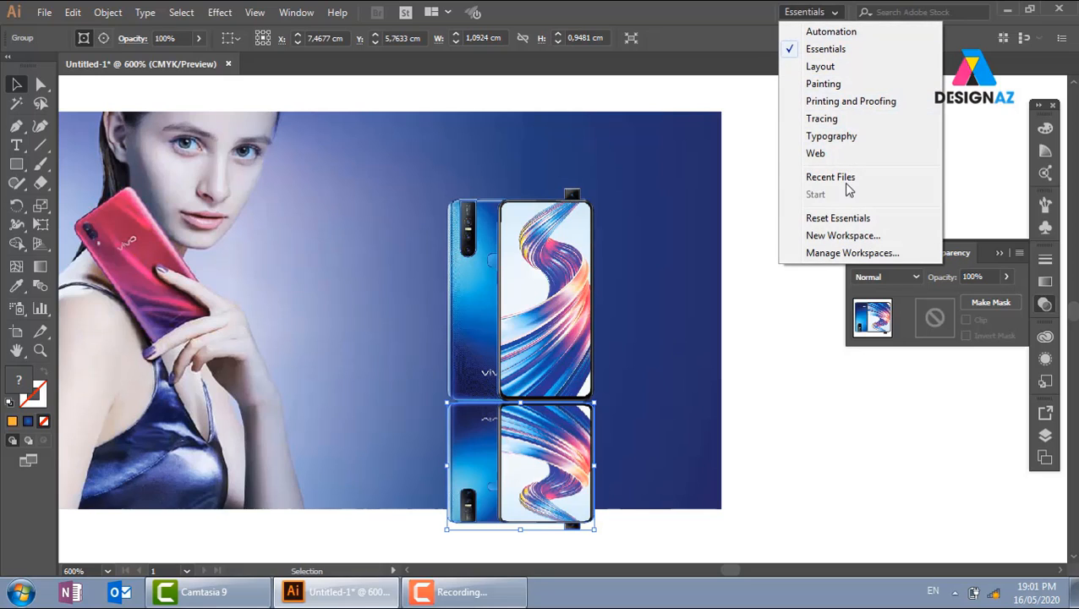
pyautogui.click(849, 222)
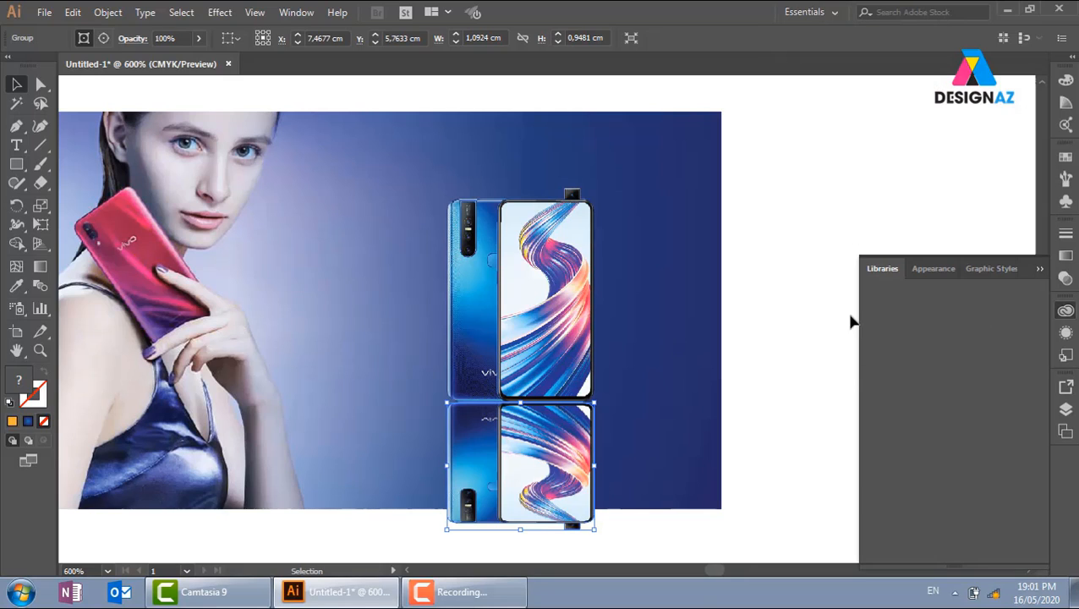
# Add an opacity mask to the flipped phone reflection with Clip turned off
pyautogui.click(1041, 271)
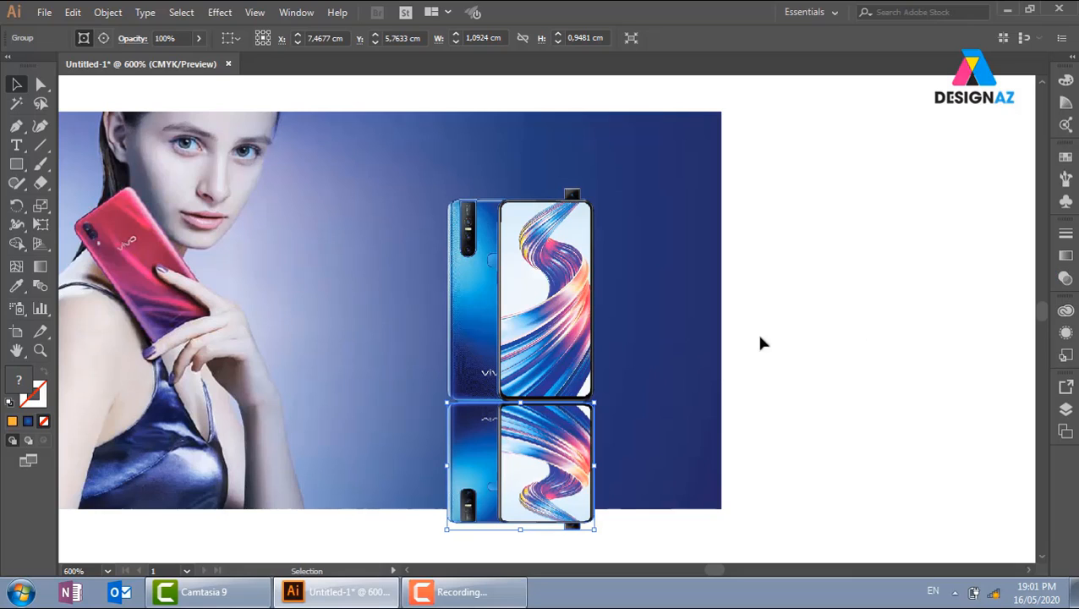
pyautogui.click(904, 311)
pyautogui.click(575, 438)
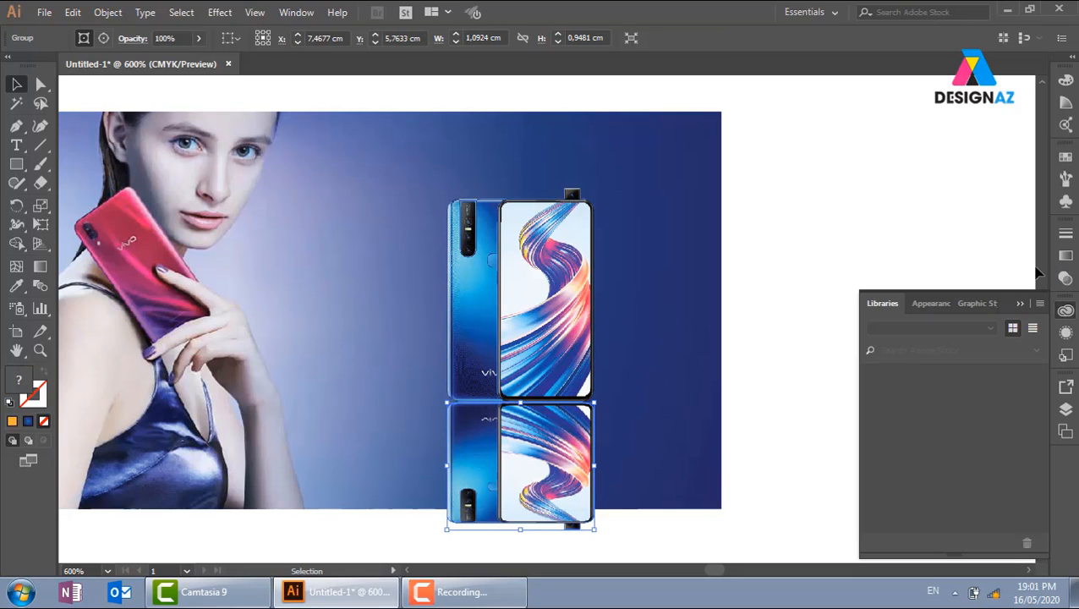
pyautogui.click(1063, 284)
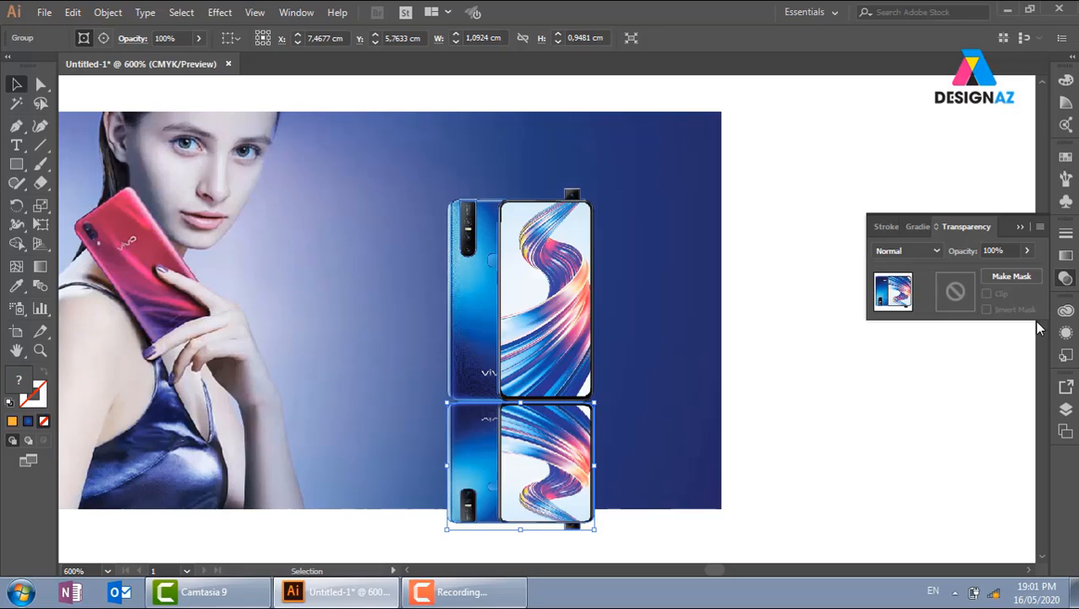
pyautogui.doubleClick(958, 285)
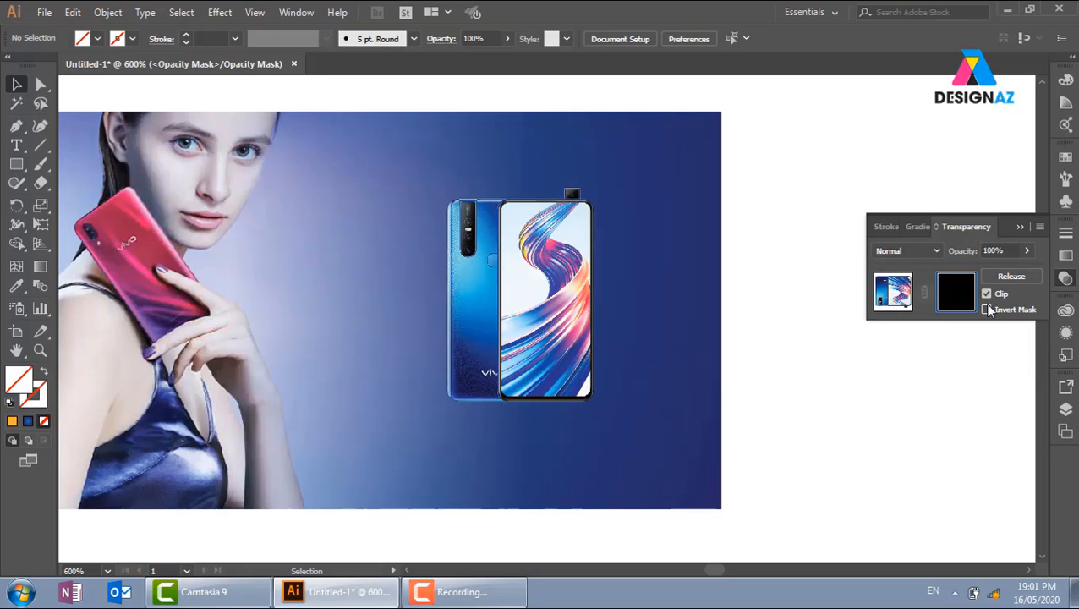
pyautogui.click(986, 294)
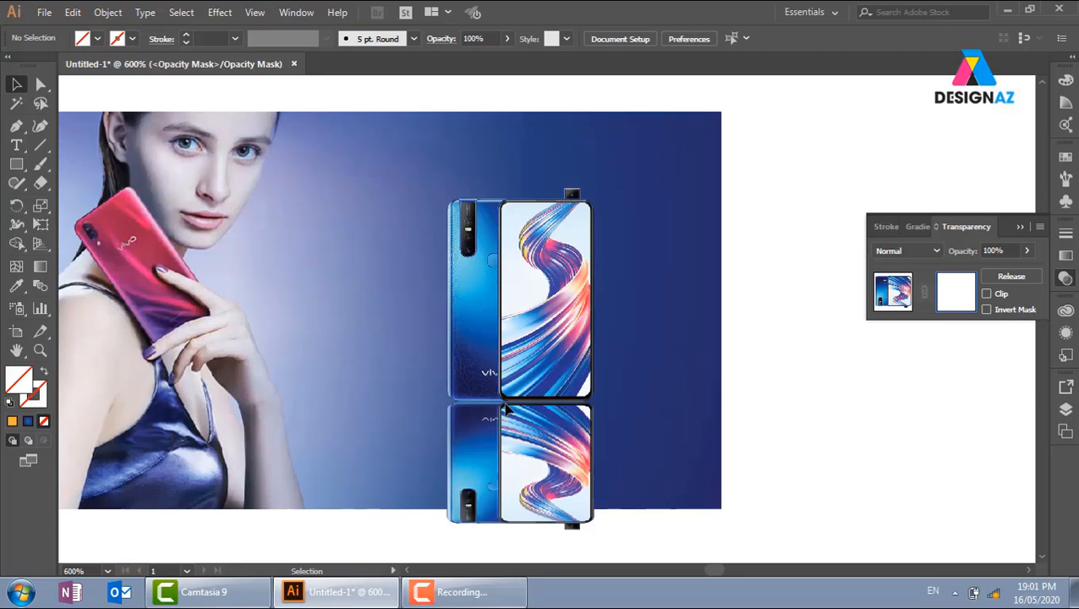
# Within the opacity mask, draw a rectangle covering the whole reflection and fill it with the white-to-black gradient swatch
pyautogui.click(16, 164)
pyautogui.moveTo(439, 397); pyautogui.dragTo(602, 537)
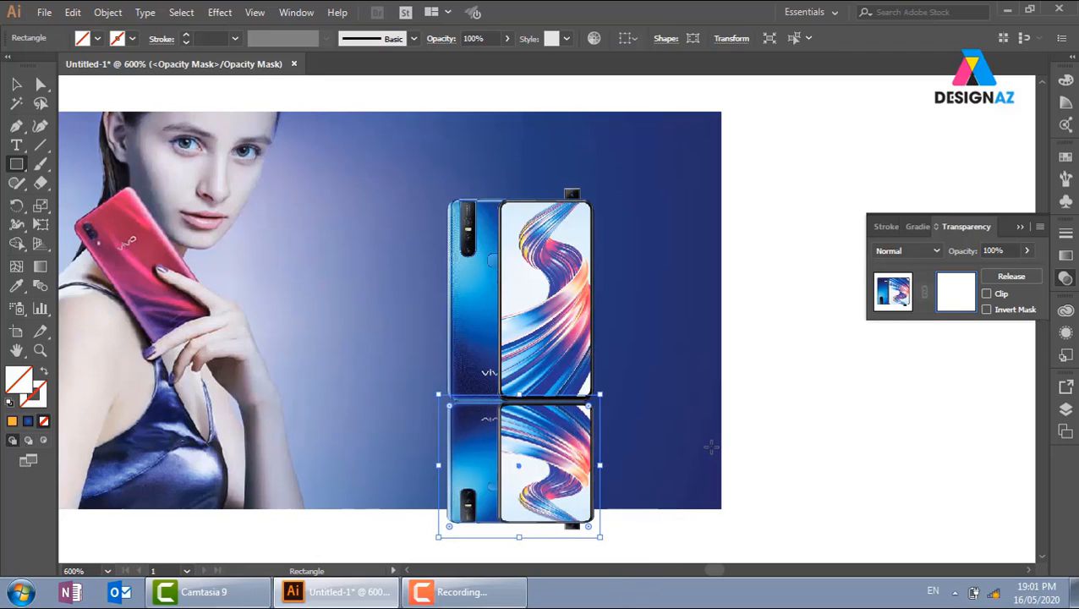
pyautogui.click(1065, 157)
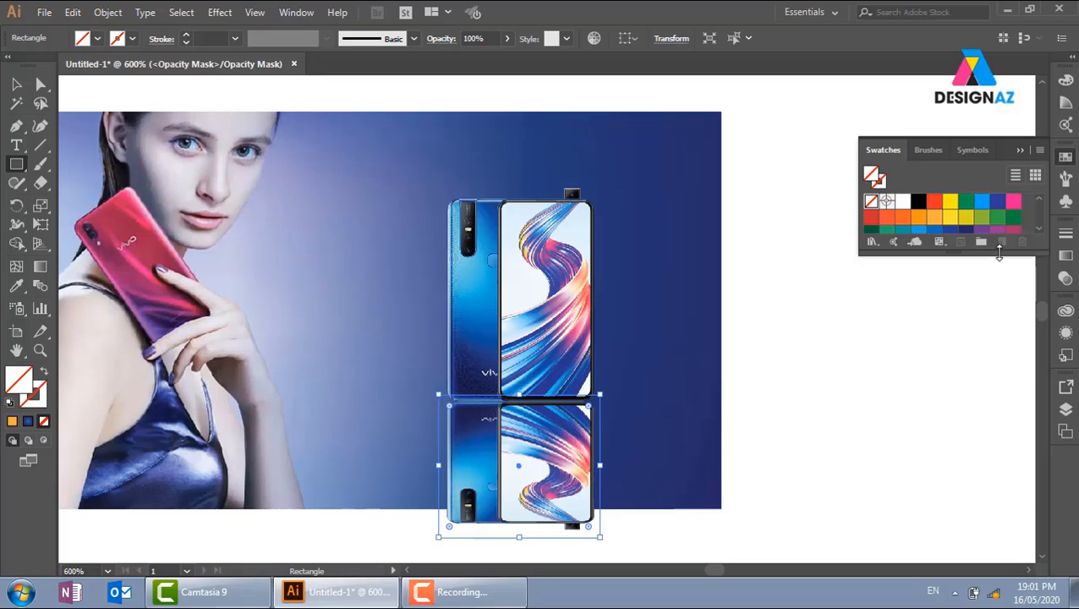
pyautogui.moveTo(1001, 253); pyautogui.dragTo(1003, 361)
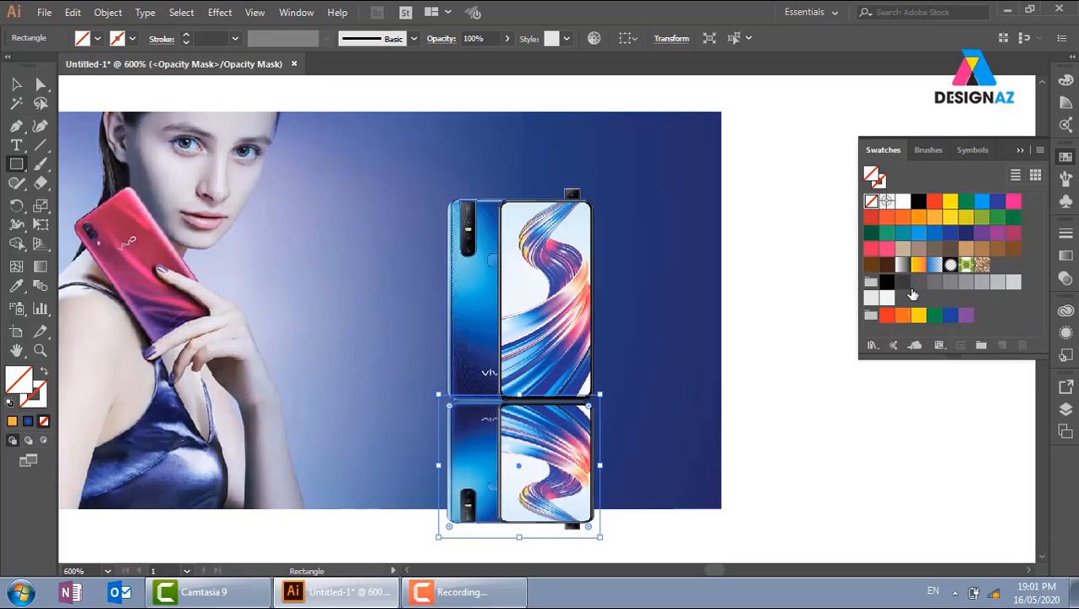
pyautogui.click(903, 266)
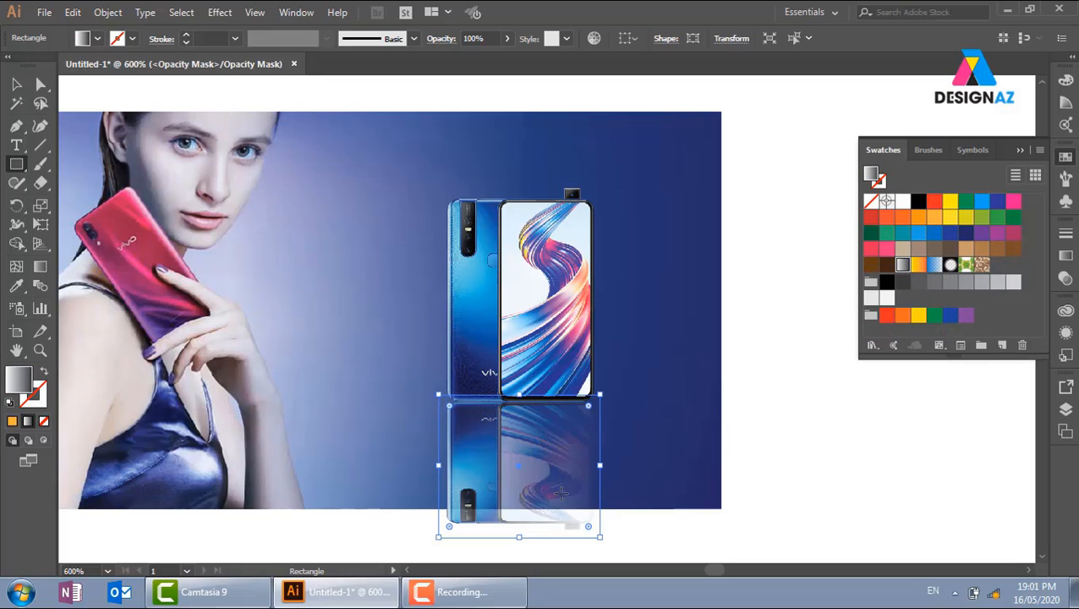
# Run the mask gradient vertically so the reflection fades out downward from the phones' base, and return to editing the artwork
pyautogui.click(1064, 279)
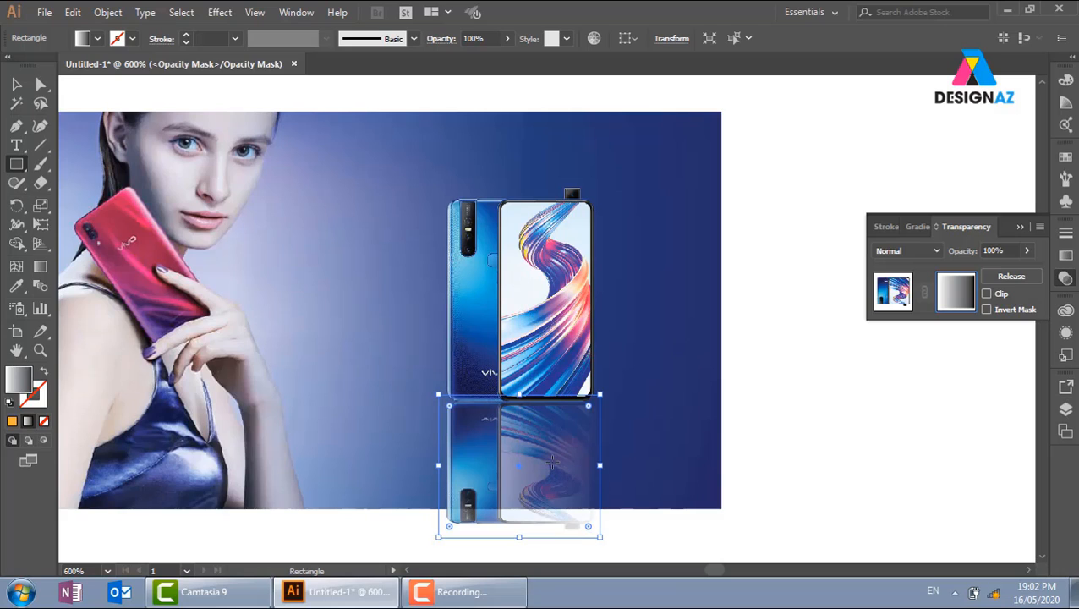
pyautogui.press('g')
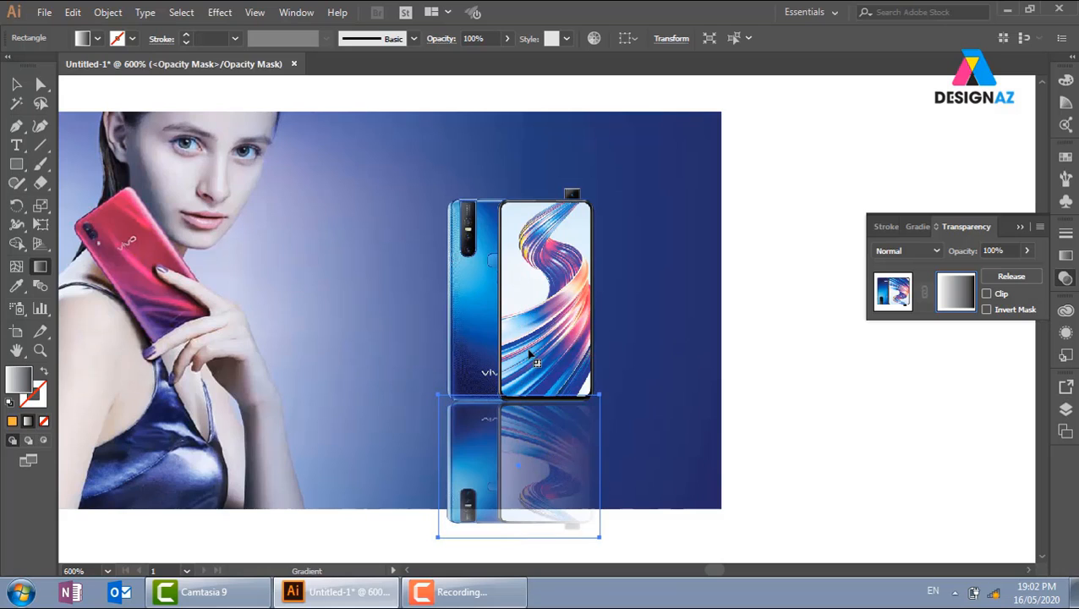
pyautogui.moveTo(526, 385); pyautogui.dragTo(540, 478)
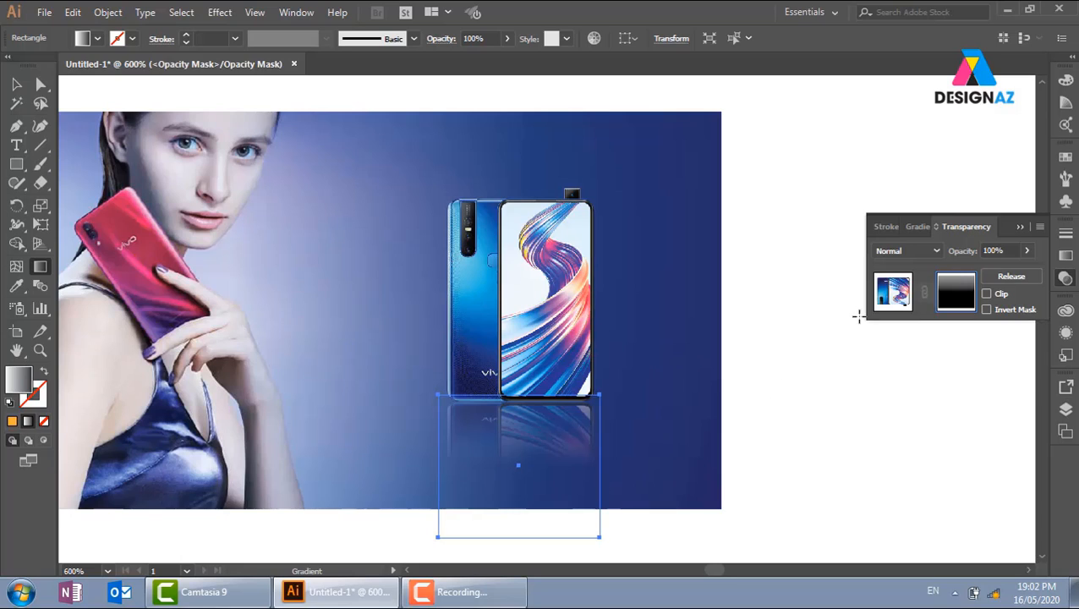
pyautogui.click(889, 306)
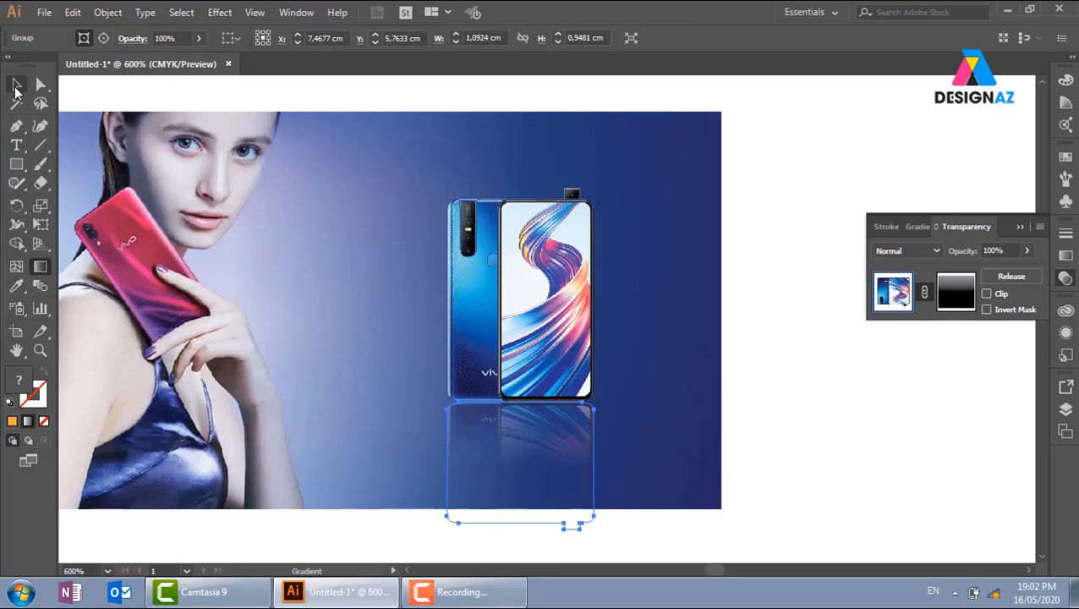
pyautogui.click(16, 84)
pyautogui.click(880, 434)
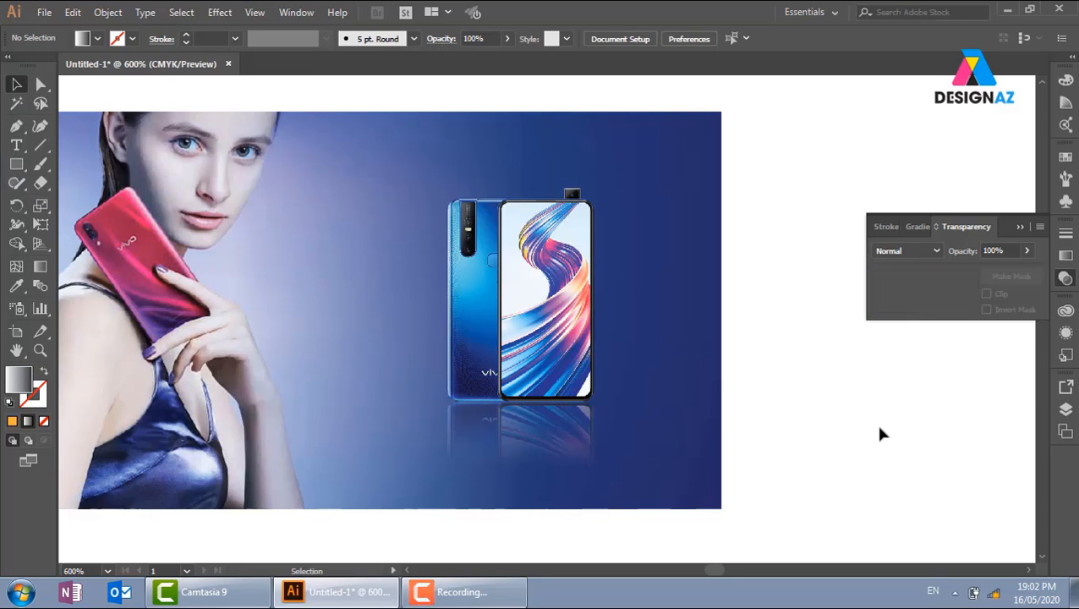
# Scale the phones and their reflection up together proportionally to about 1.19 cm wide
pyautogui.click(572, 404)
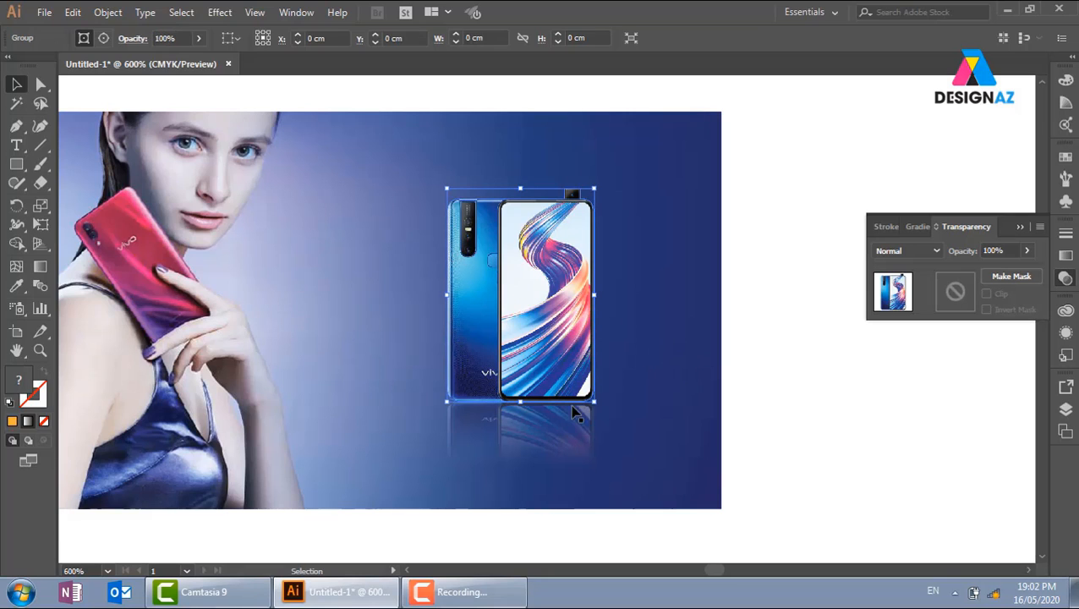
pyautogui.click(572, 413)
pyautogui.moveTo(592, 525); pyautogui.dragTo(635, 478)
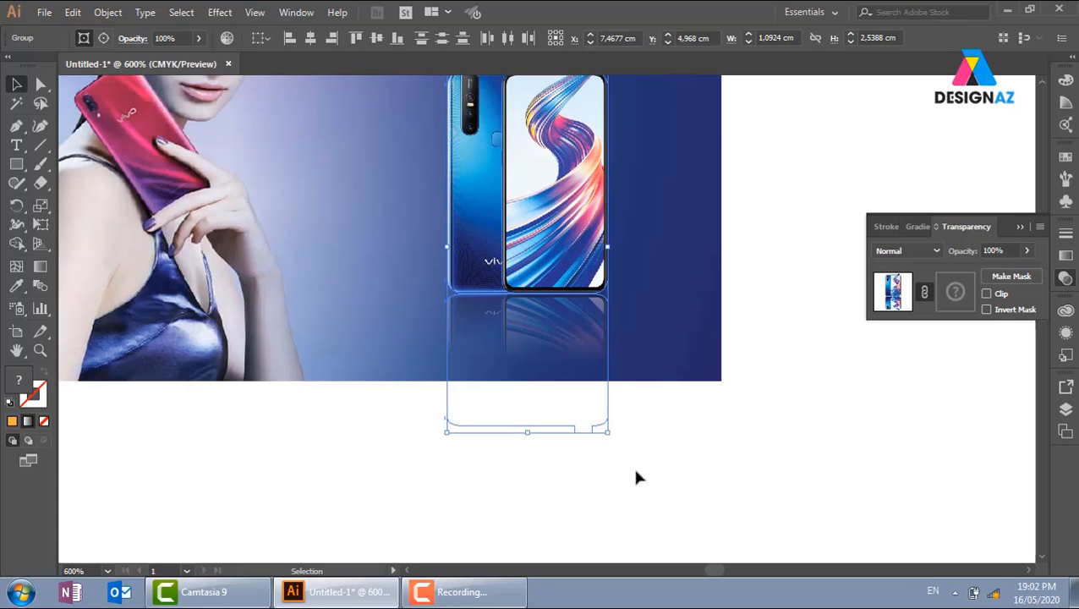
pyautogui.click(731, 316)
# Draw a flat ellipse about 1.19 × 0.17 cm along the phones' bottom edge and fill it with the dark navy blue swatch
pyautogui.moveTo(691, 224); pyautogui.dragTo(740, 330)
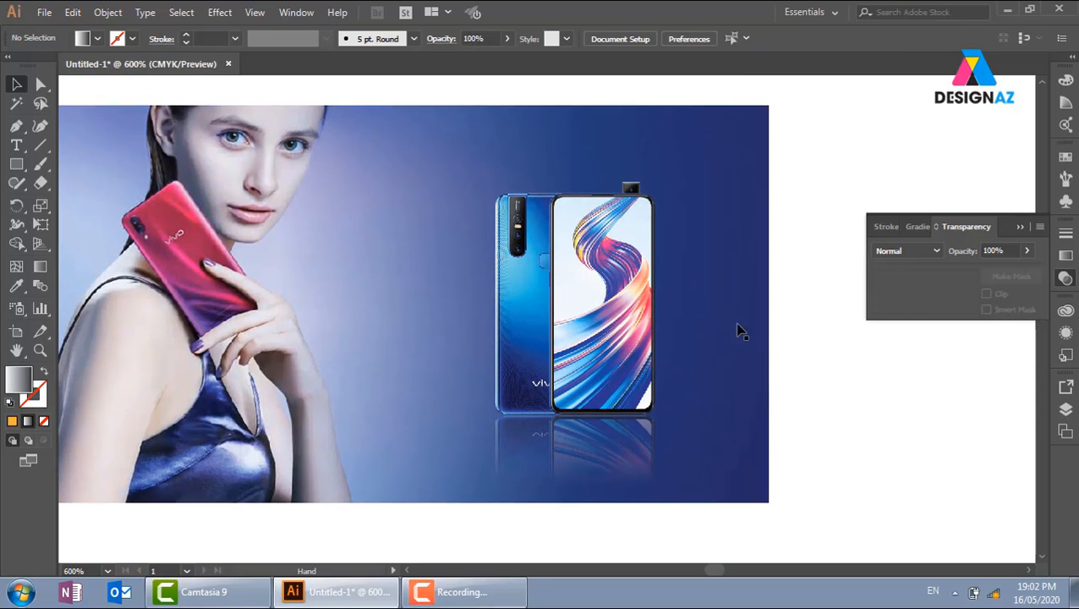
pyautogui.click(18, 166)
pyautogui.moveTo(26, 168); pyautogui.dragTo(68, 197)
pyautogui.moveTo(502, 413); pyautogui.dragTo(663, 429)
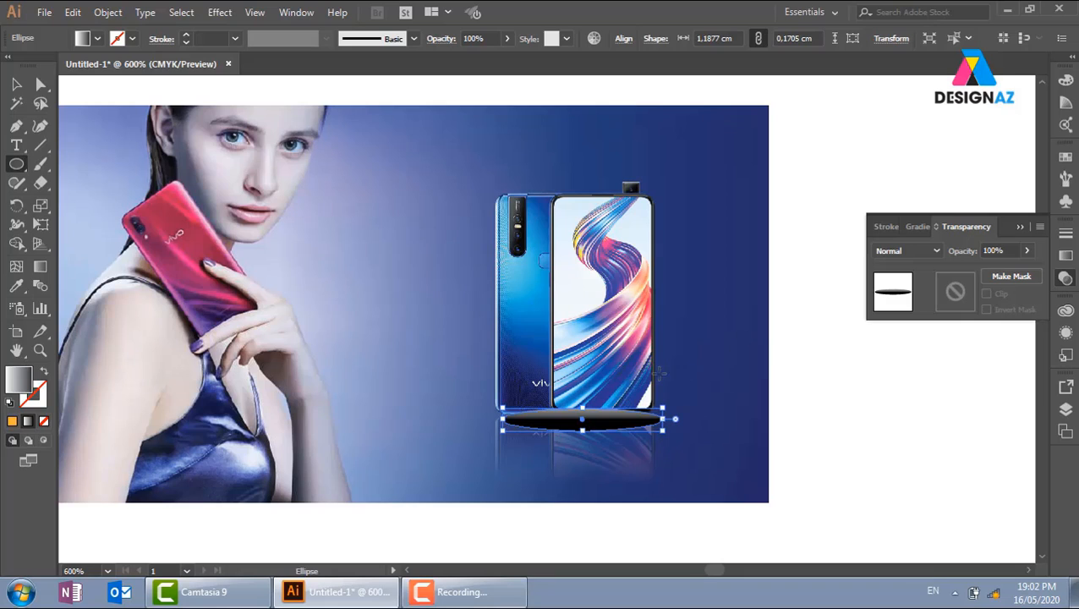
pyautogui.click(16, 83)
pyautogui.click(1066, 158)
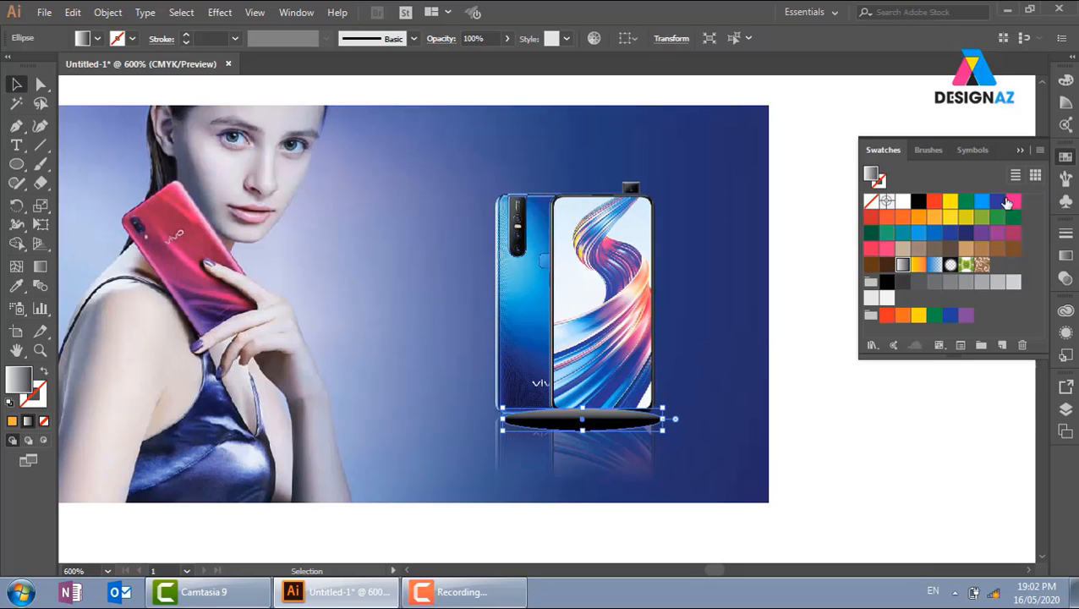
pyautogui.click(966, 234)
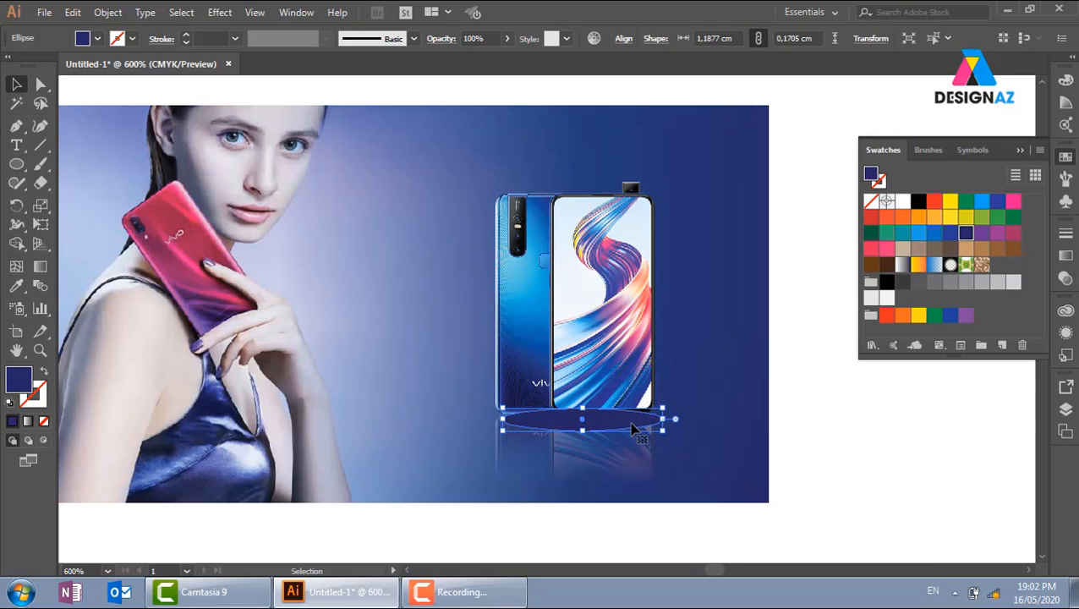
# Move the ellipse onto the lighter background beside the model's hand and set its blending mode to Multiply
pyautogui.moveTo(644, 424); pyautogui.dragTo(367, 355)
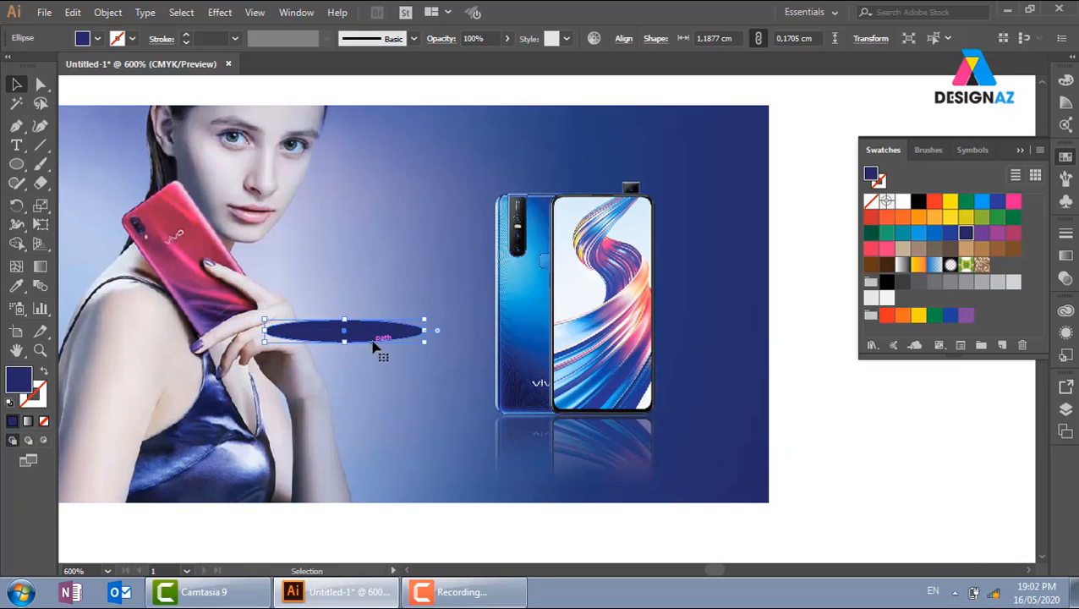
pyautogui.click(1064, 277)
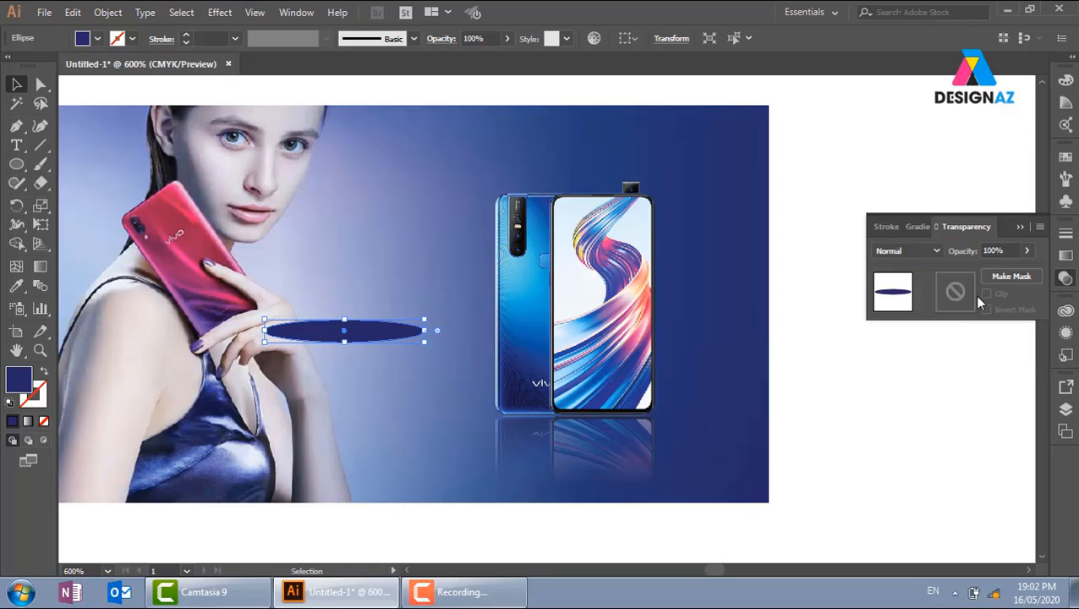
pyautogui.click(924, 251)
pyautogui.click(905, 304)
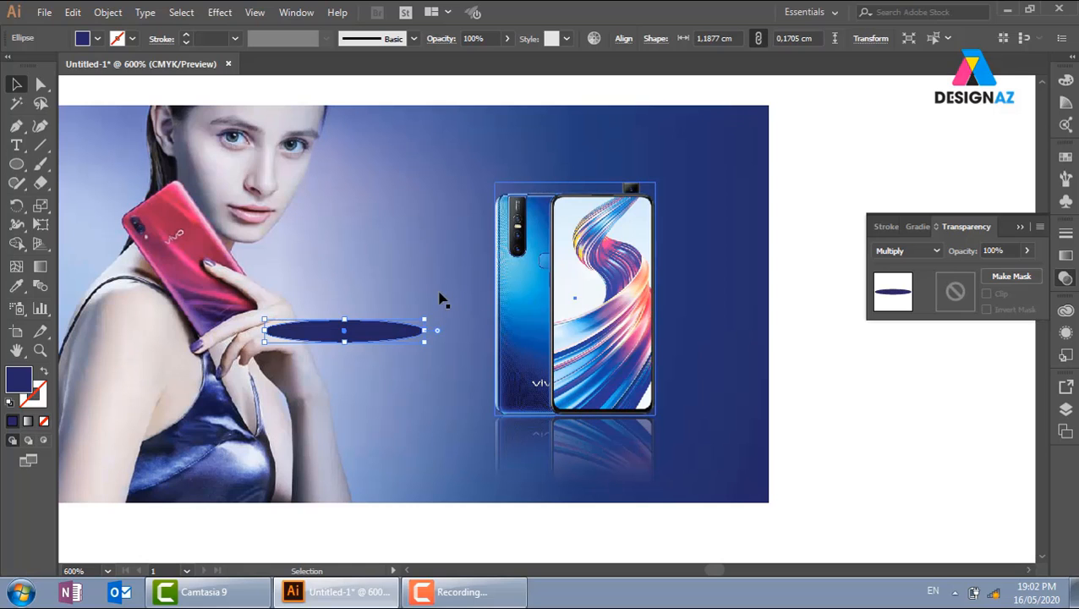
# Apply a Gaussian Blur to the ellipse with a slightly reduced radius to make a soft shadow
pyautogui.click(221, 13)
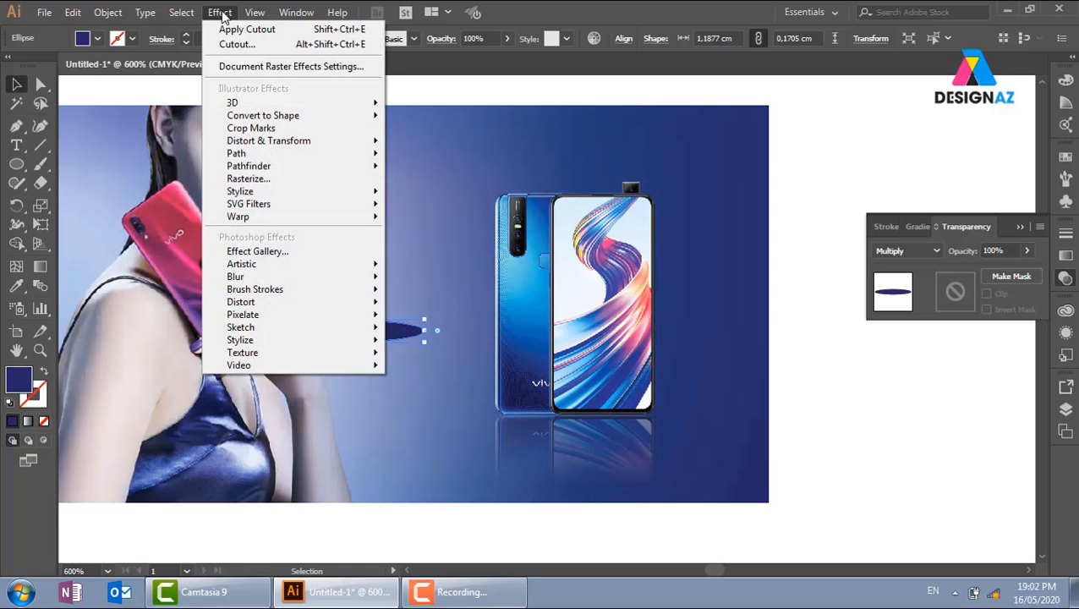
pyautogui.moveTo(270, 277)
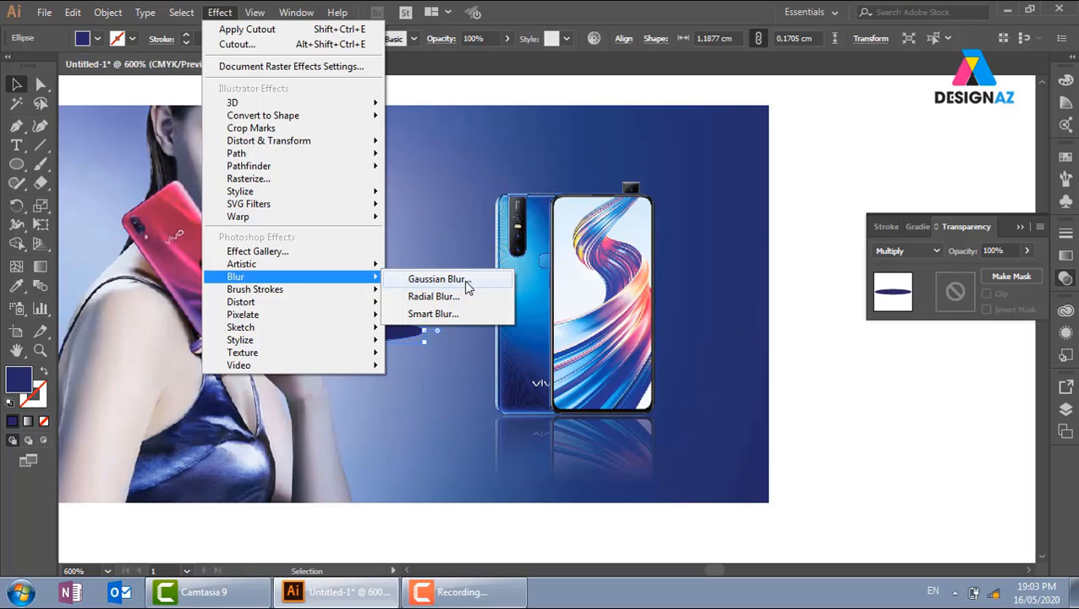
pyautogui.click(465, 282)
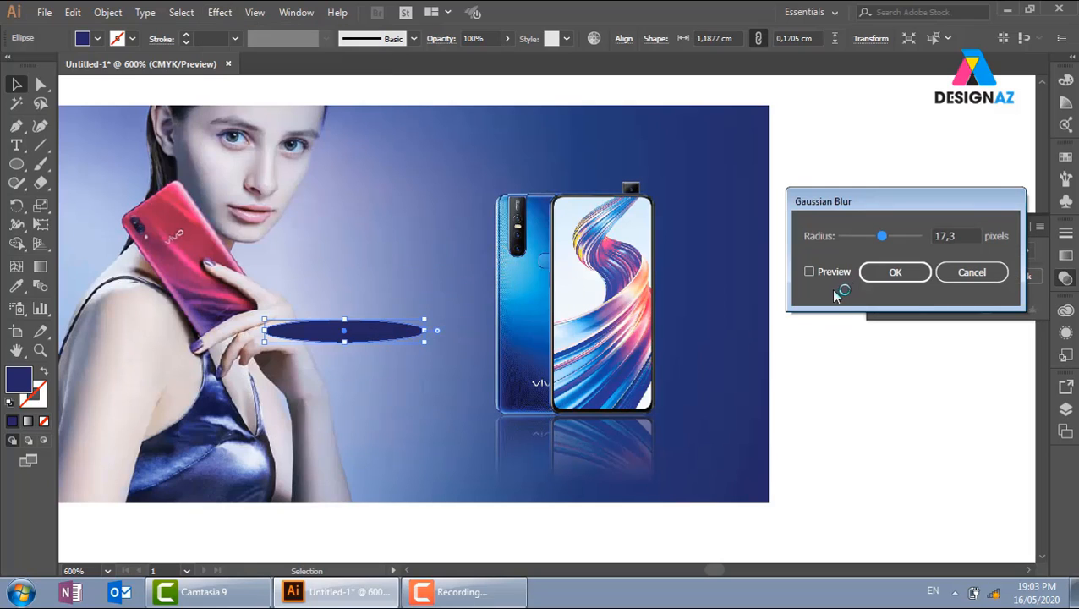
pyautogui.click(811, 271)
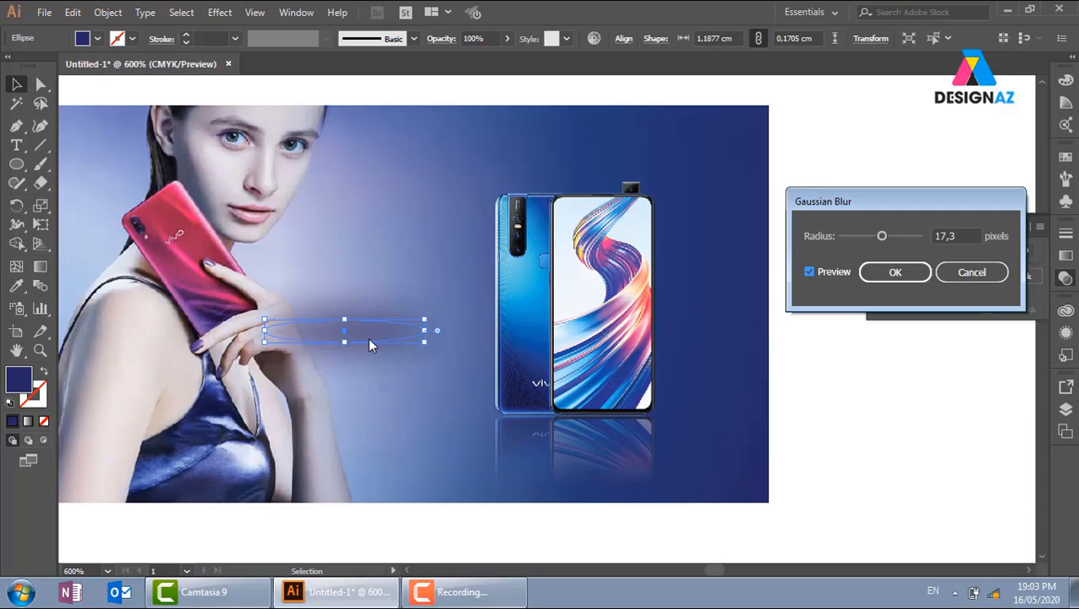
pyautogui.moveTo(882, 237); pyautogui.dragTo(872, 239)
pyautogui.click(890, 271)
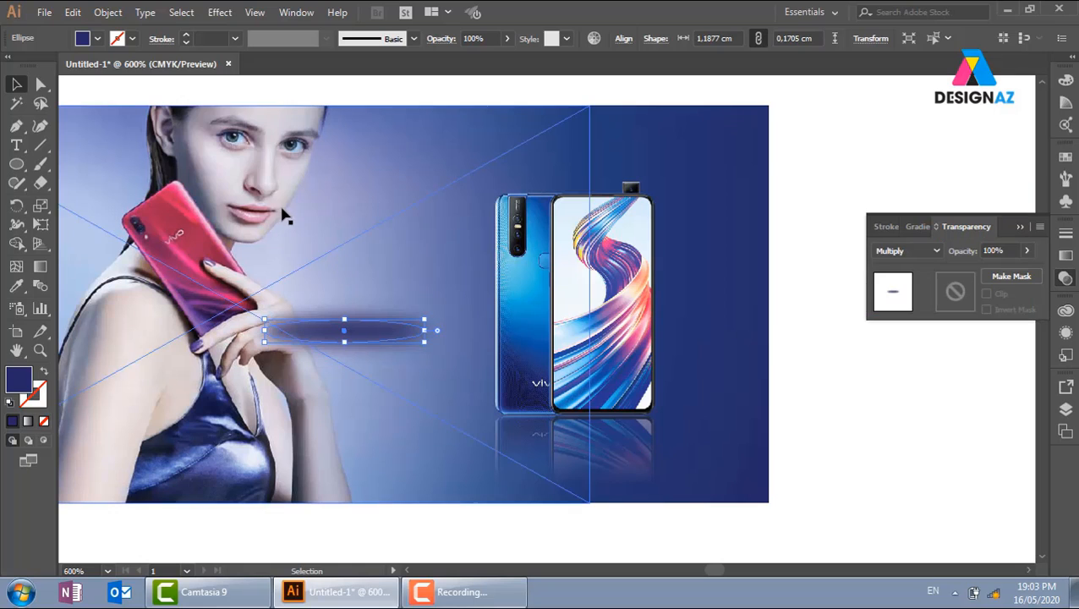
# Move the blurred shadow ellipse onto the line where the phones meet their reflection
pyautogui.click(804, 412)
pyautogui.moveTo(393, 333); pyautogui.dragTo(623, 412)
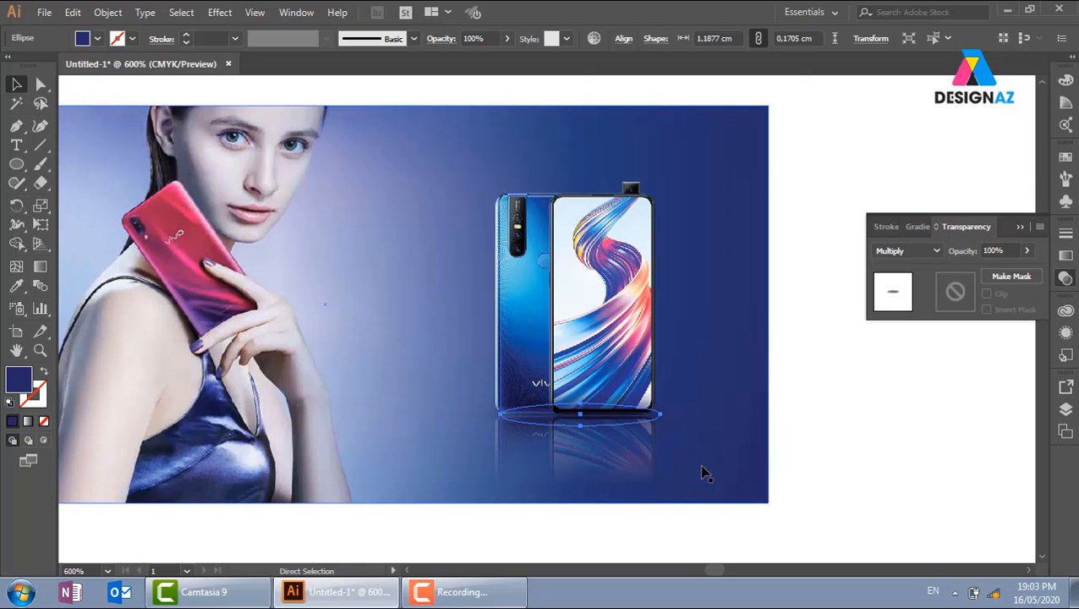
pyautogui.hotkey('ctrl', '=')
pyautogui.hotkey('ctrl', '=')
pyautogui.moveTo(589, 416); pyautogui.dragTo(628, 453)
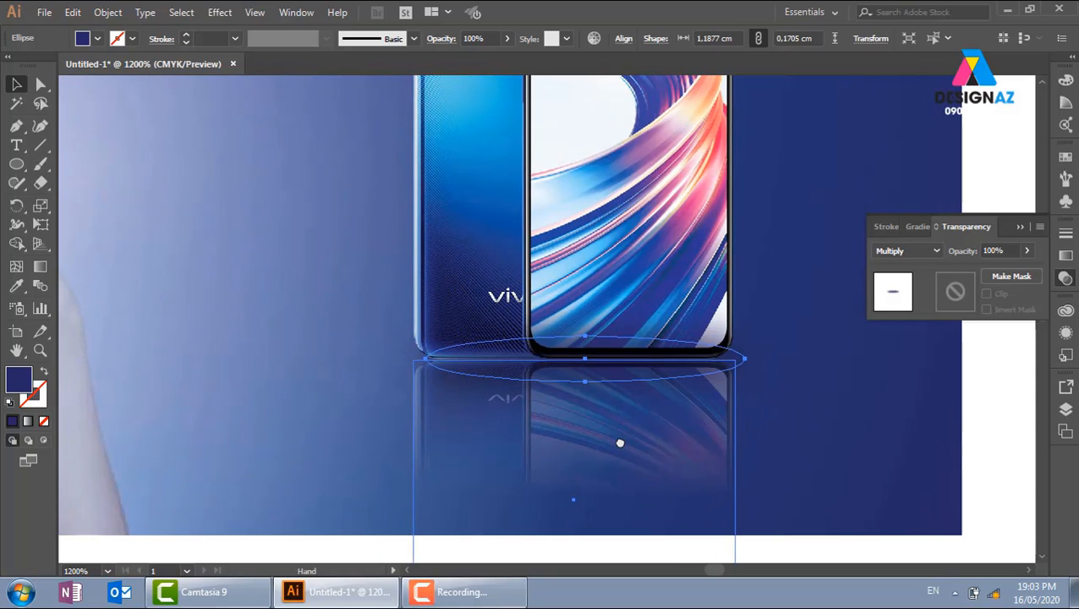
# Flatten the shadow ellipse to about 0.13 cm tall and move it off the phones onto the lighter background beside them
pyautogui.click(640, 224)
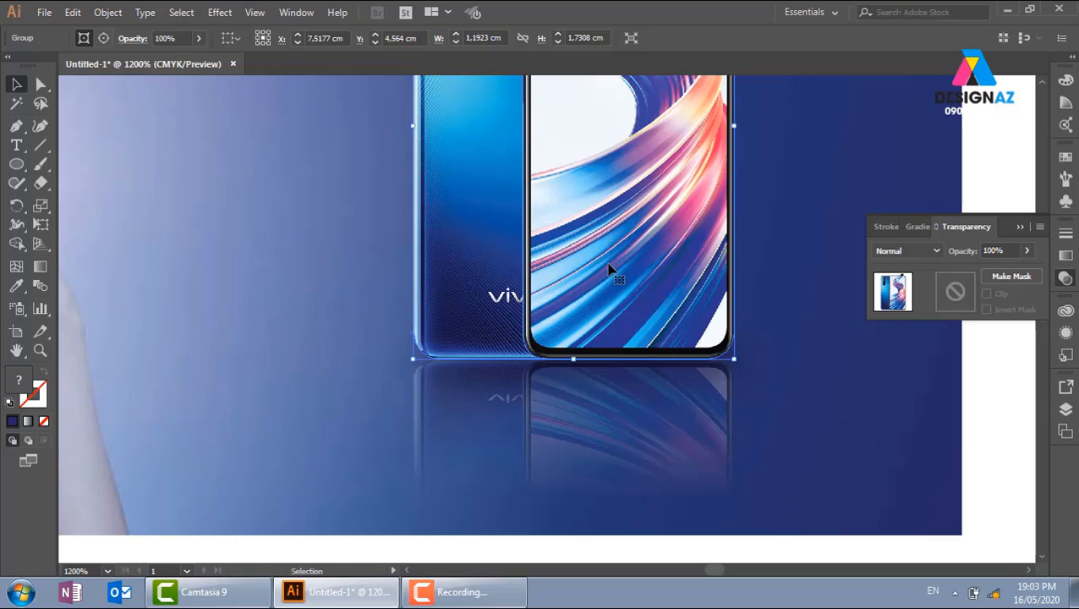
pyautogui.click(616, 383)
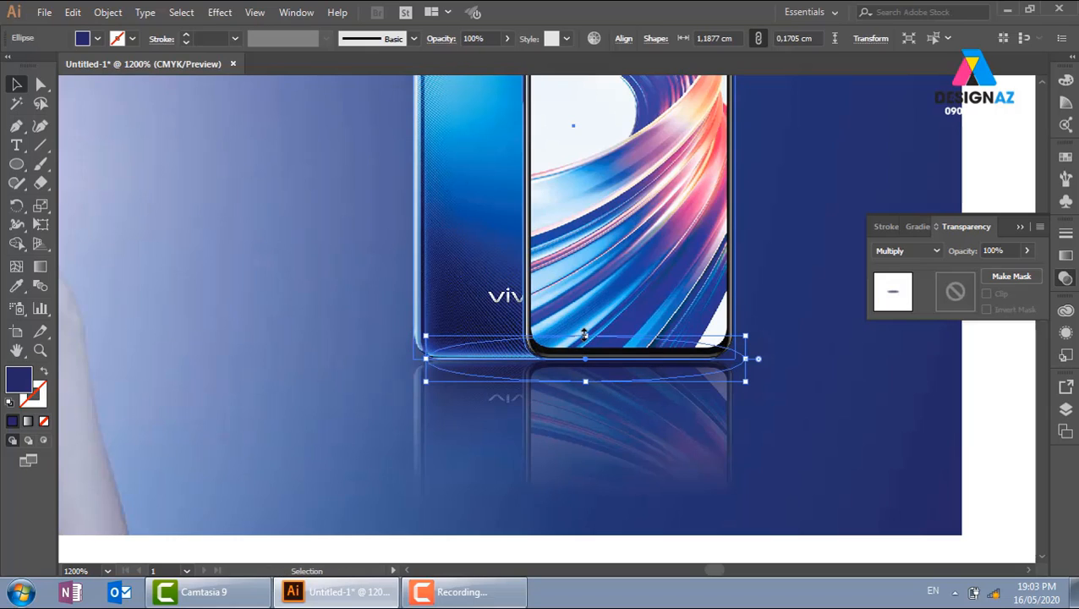
pyautogui.moveTo(583, 338); pyautogui.dragTo(582, 342)
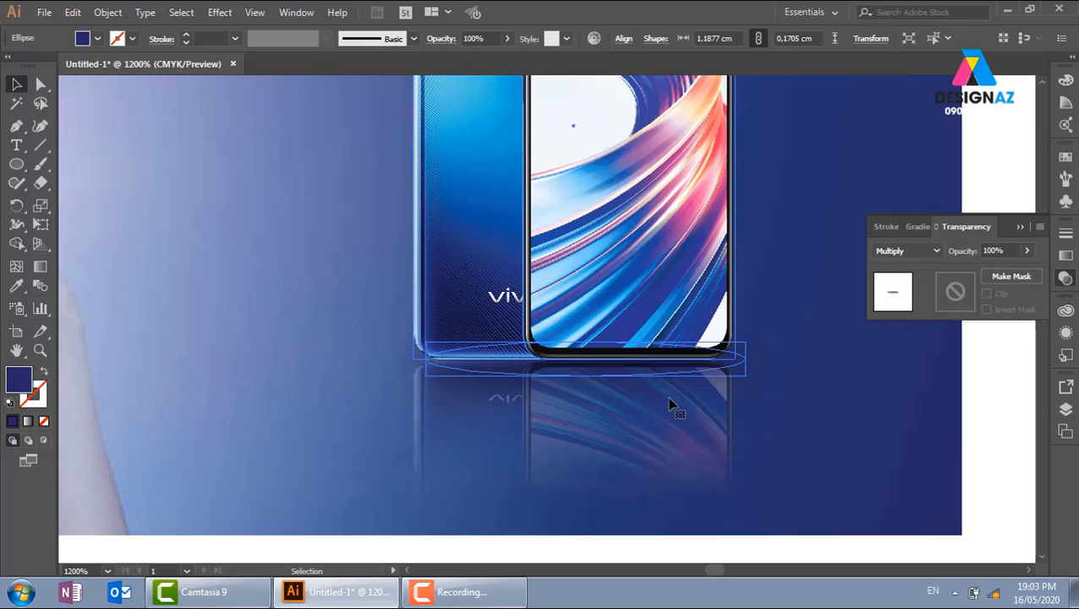
pyautogui.click(994, 409)
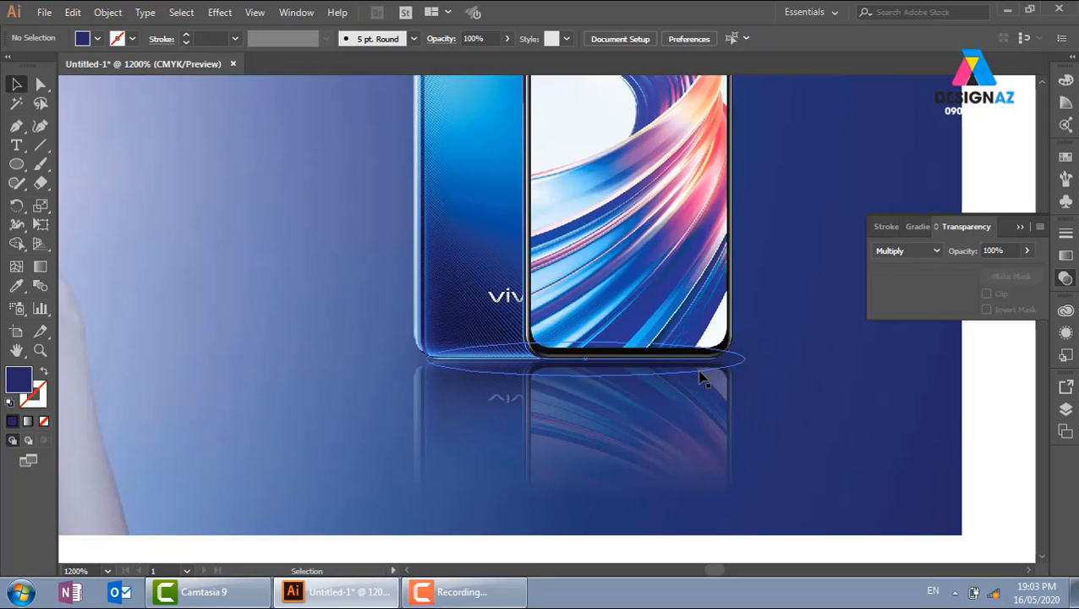
pyautogui.moveTo(719, 372); pyautogui.dragTo(327, 376)
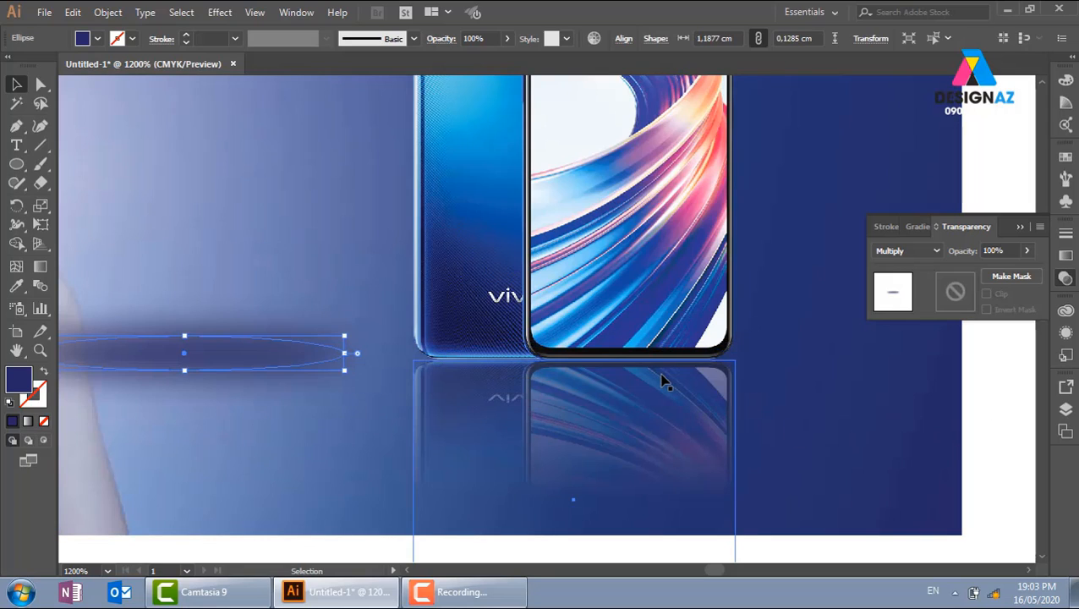
# Undo the last ellipse move and nudge the shadow slightly left to centre it beneath the phones
pyautogui.hotkey('ctrl', 'z')
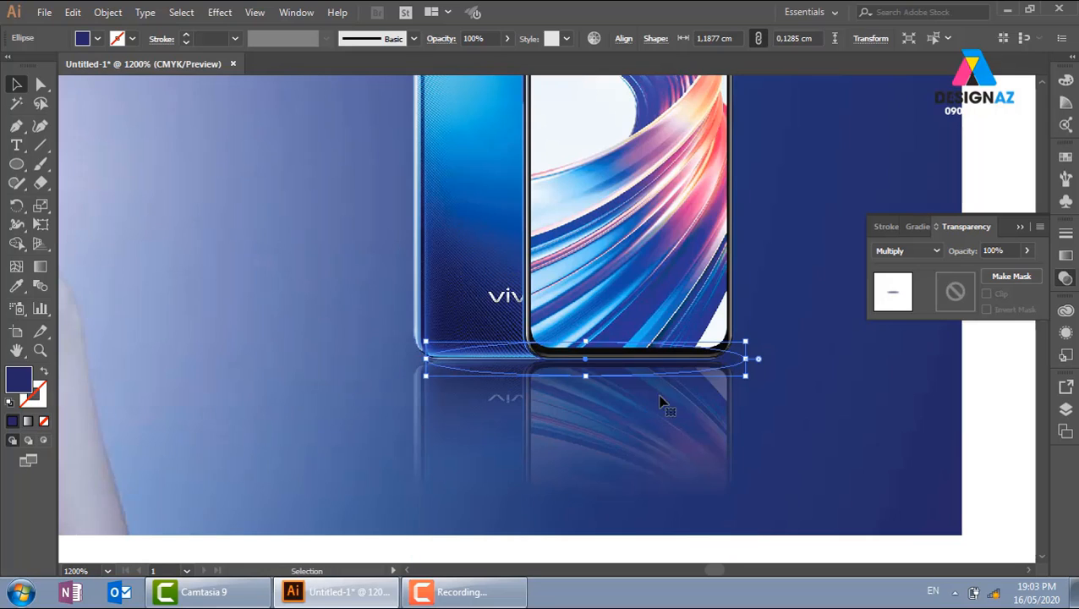
pyautogui.press('Left')
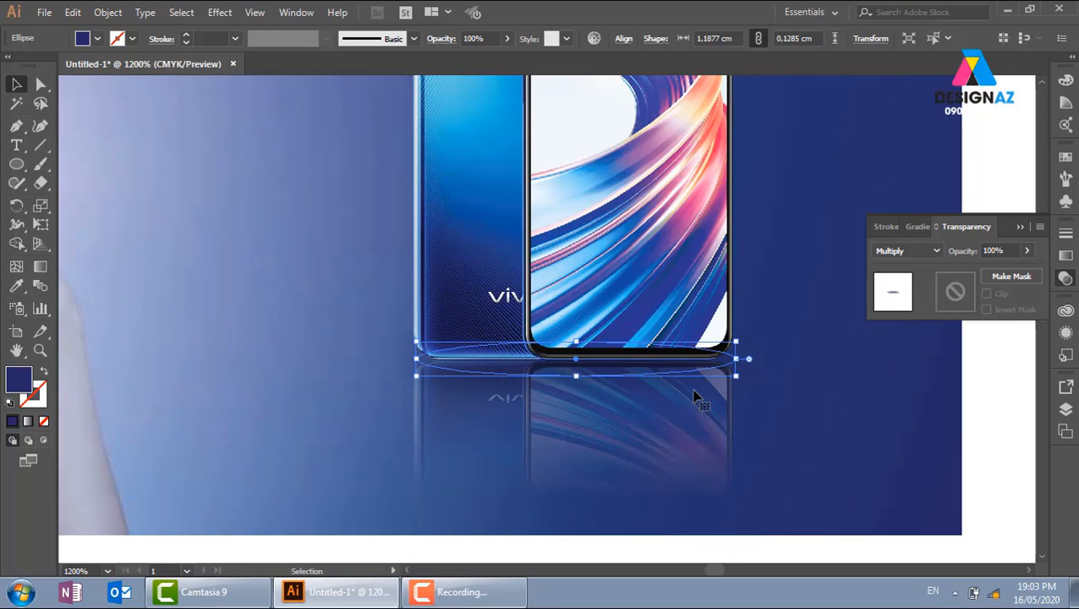
pyautogui.hotkey('ctrl', '-')
pyautogui.hotkey('ctrl', '-')
pyautogui.hotkey('ctrl', '-')
pyautogui.click(760, 380)
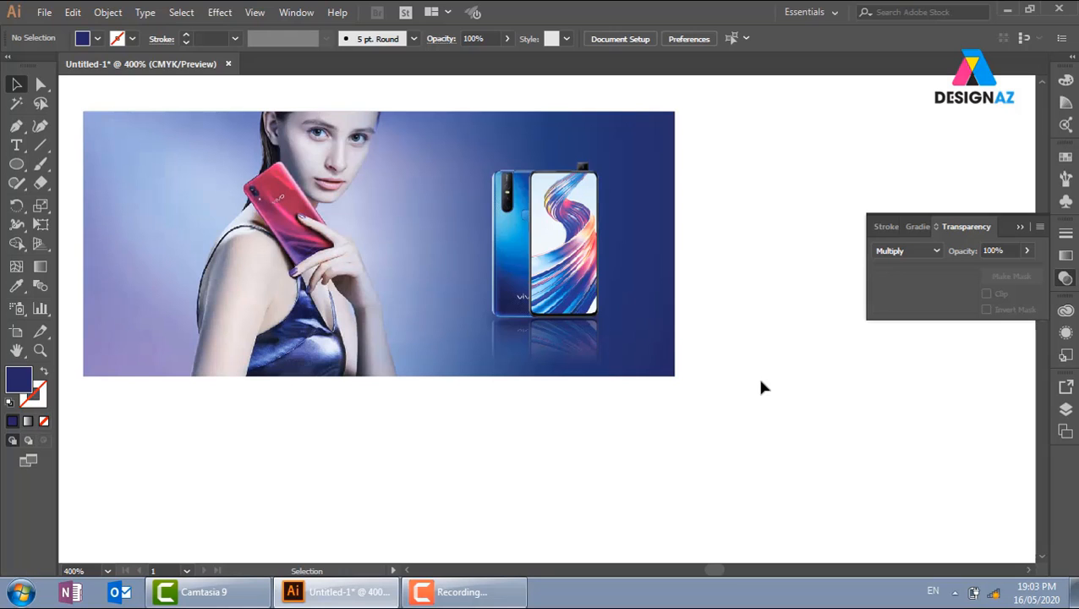
# Draw a closed four-sided cast-shadow shape with the Pen tool, running from the phones' base back to the upper right
pyautogui.hotkey('ctrl', '+')
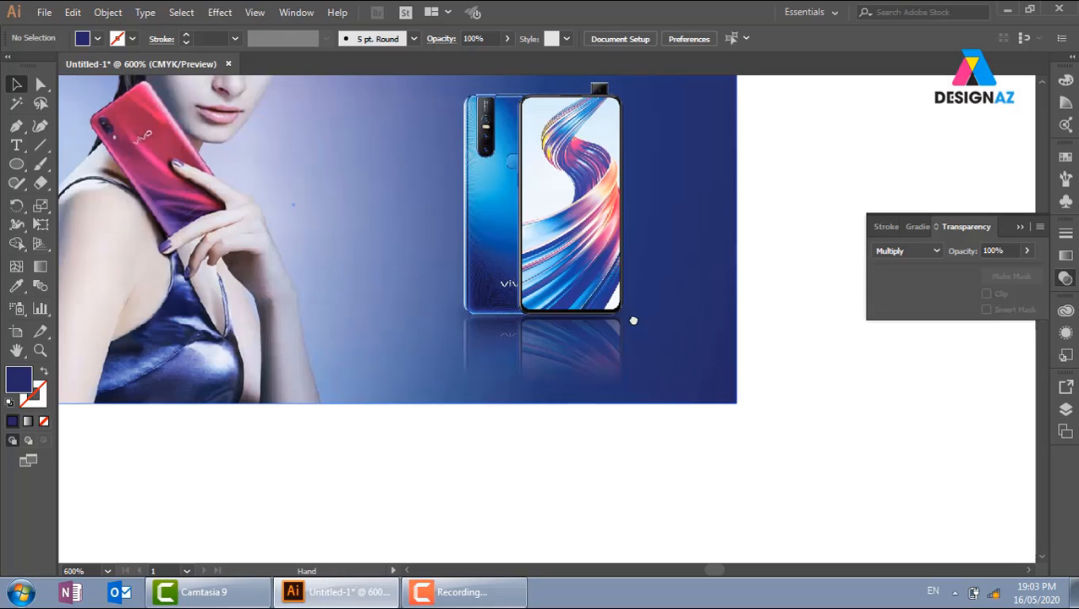
pyautogui.moveTo(631, 318); pyautogui.dragTo(645, 380)
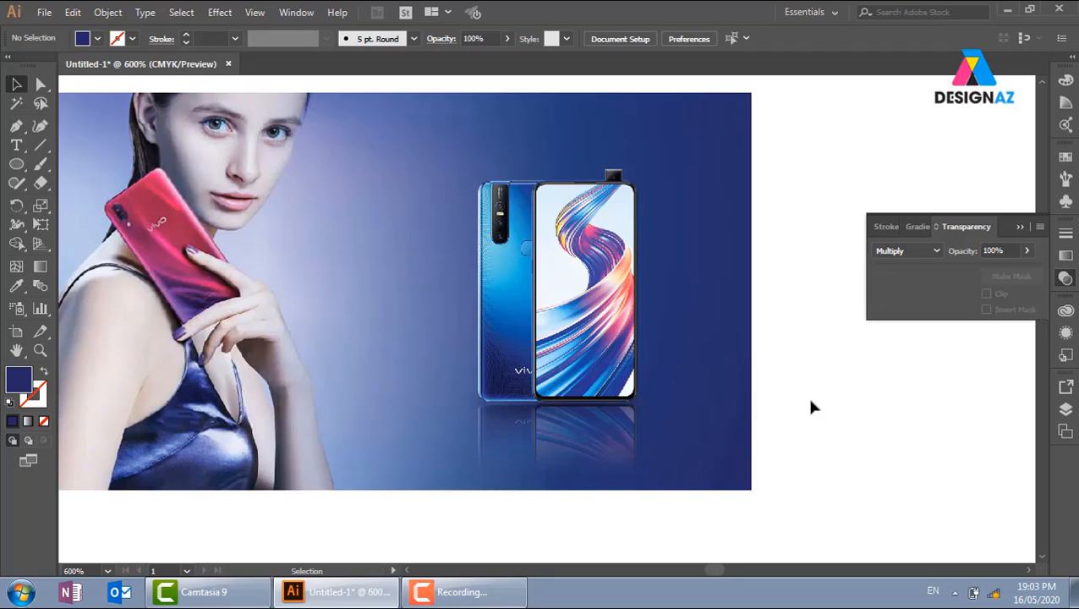
pyautogui.click(16, 126)
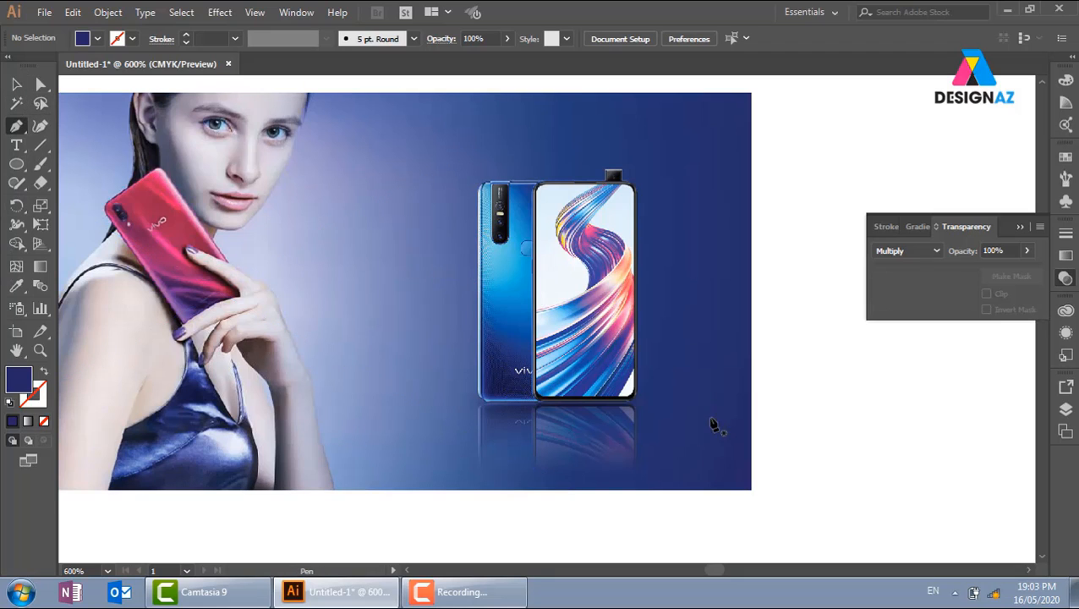
pyautogui.click(641, 401)
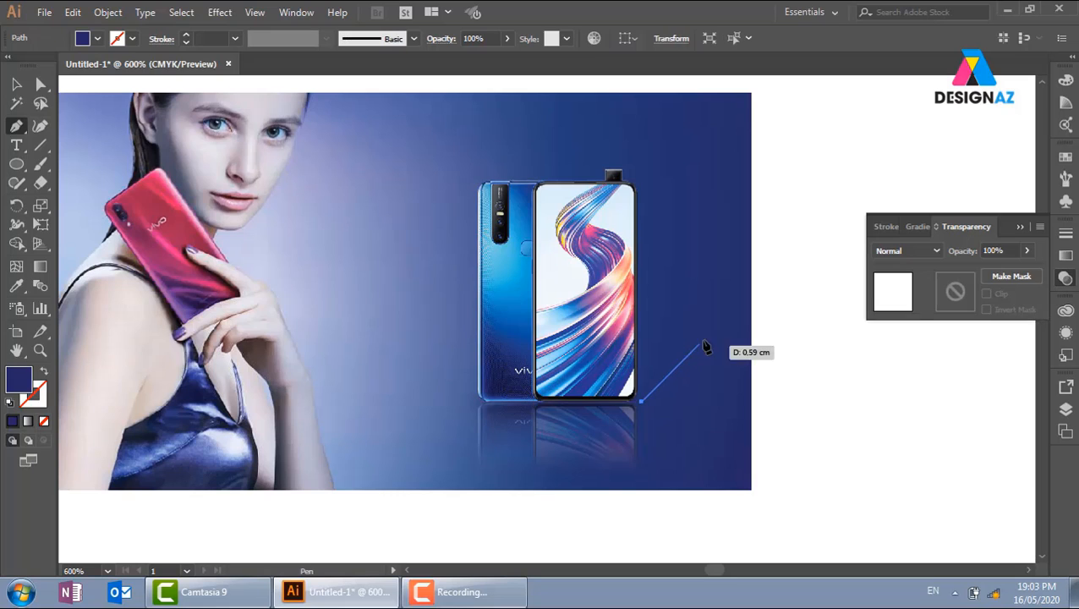
pyautogui.click(727, 336)
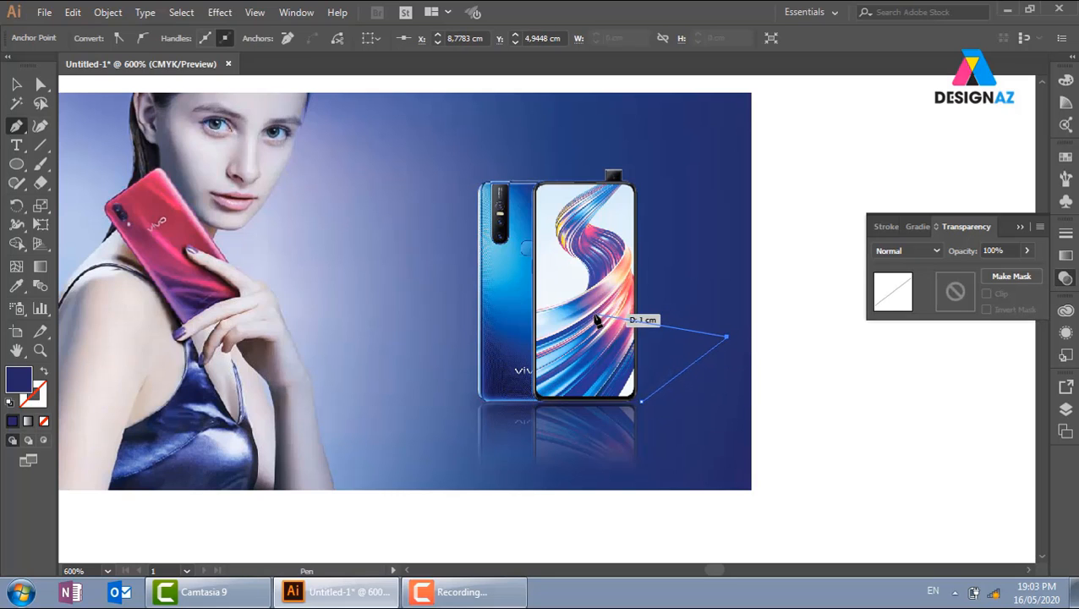
pyautogui.click(596, 317)
pyautogui.click(482, 400)
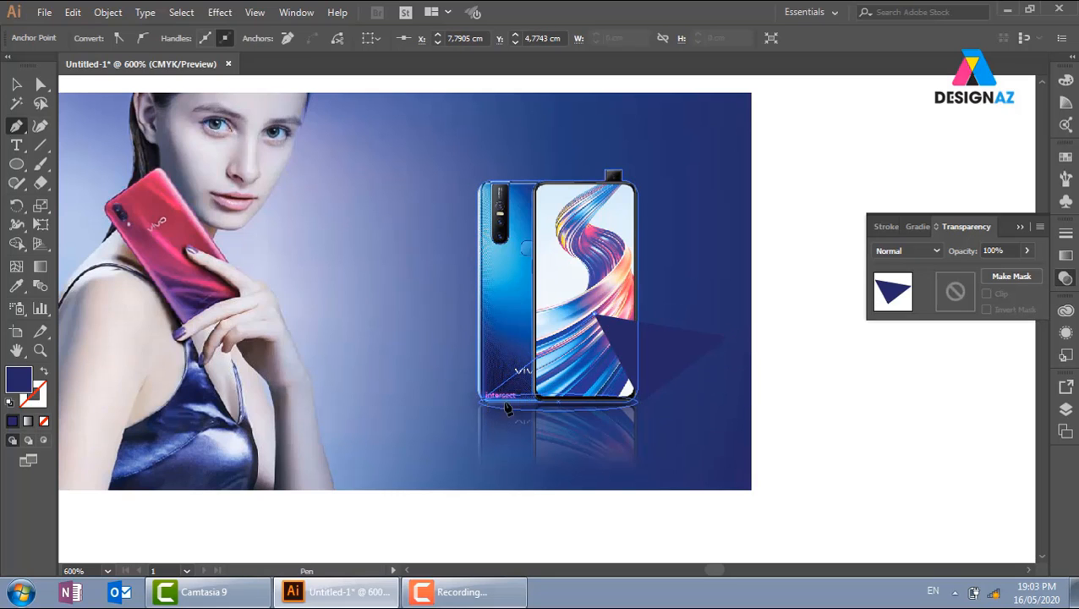
pyautogui.click(641, 402)
pyautogui.press('v')
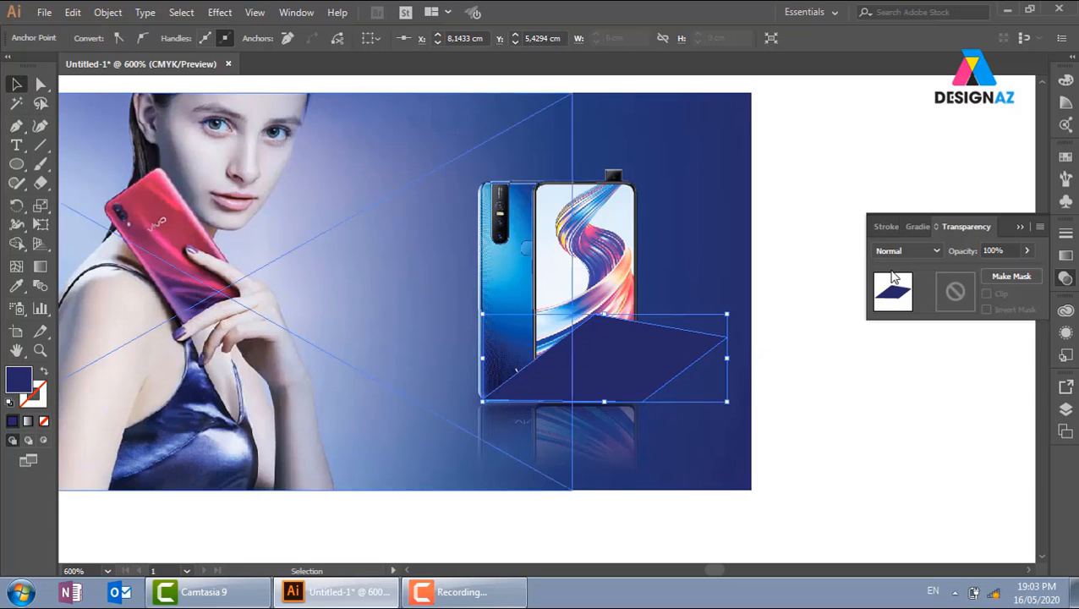
# Set the four-sided shape's blending mode to Multiply and send it behind the phones
pyautogui.click(930, 251)
pyautogui.click(917, 306)
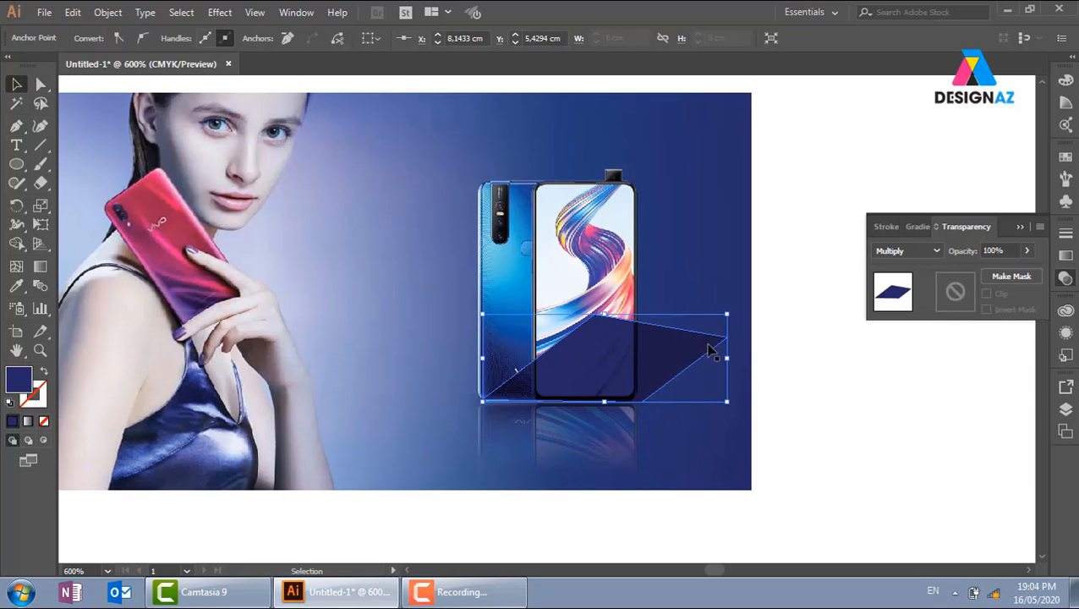
pyautogui.hotkey('ctrl', '[')
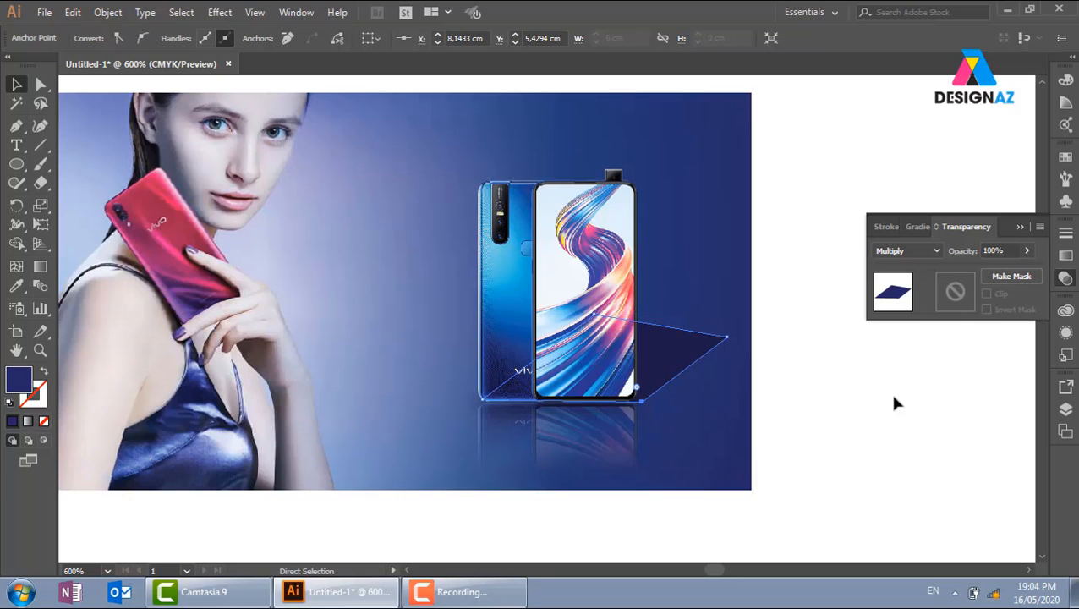
pyautogui.click(847, 488)
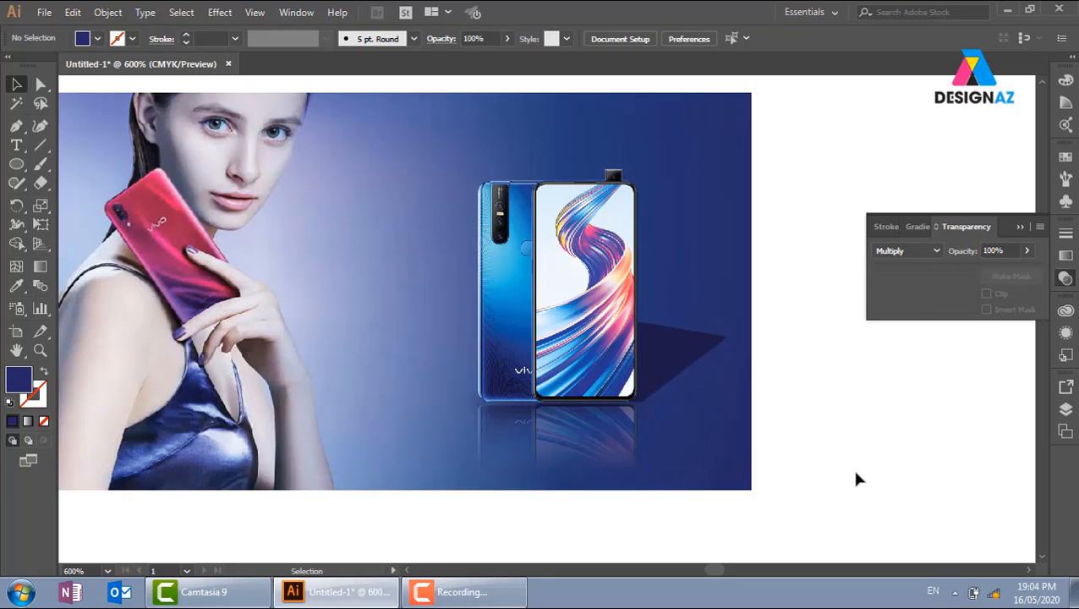
# Apply a Gaussian Blur with a 7.8 pixel radius to the cast-shadow shape
pyautogui.click(692, 365)
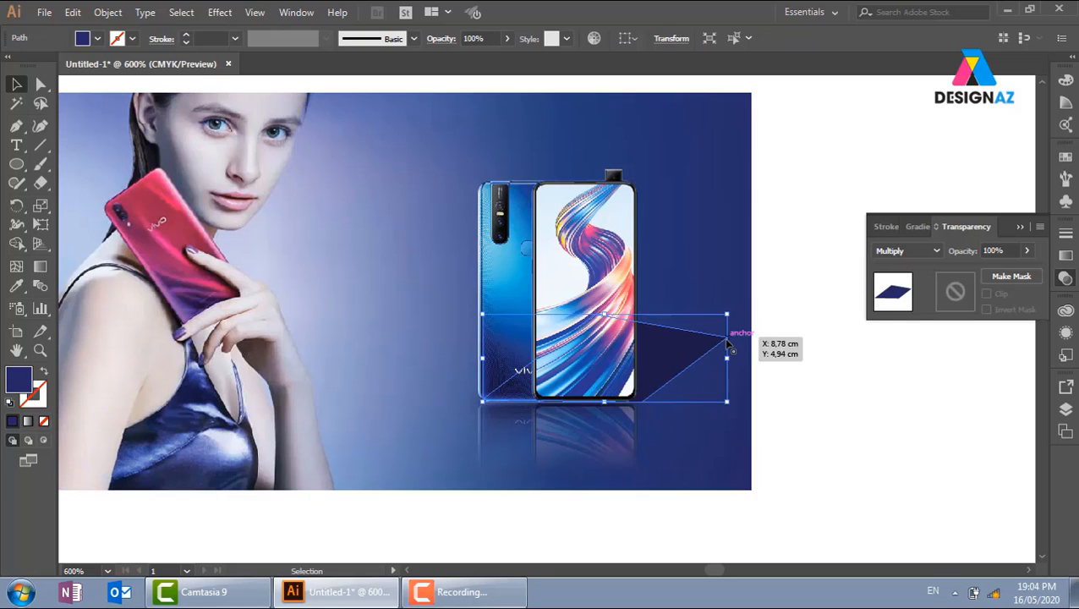
pyautogui.click(219, 11)
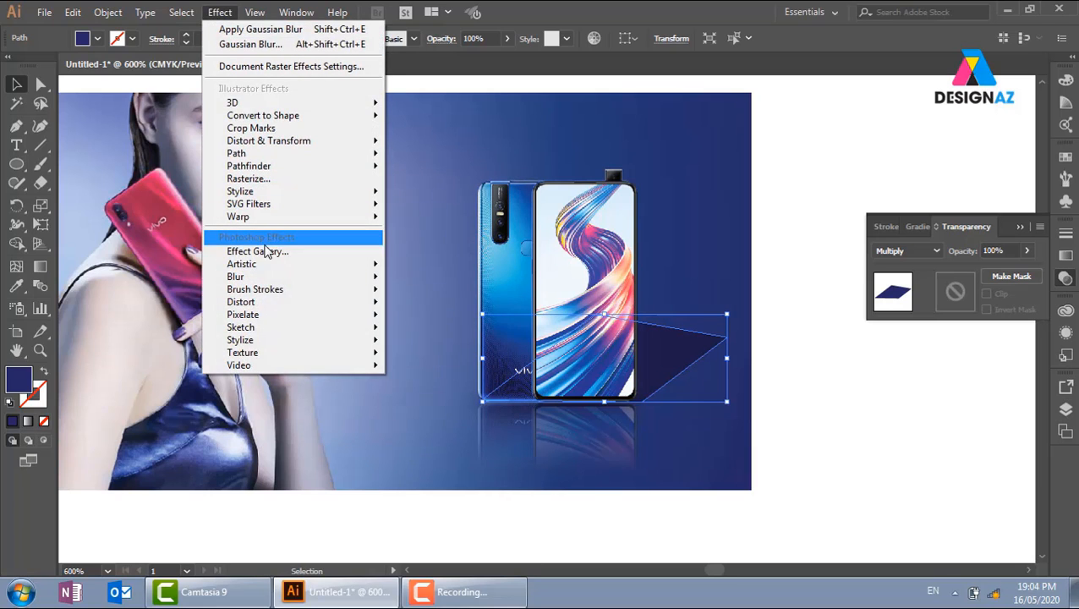
pyautogui.moveTo(260, 277)
pyautogui.click(448, 280)
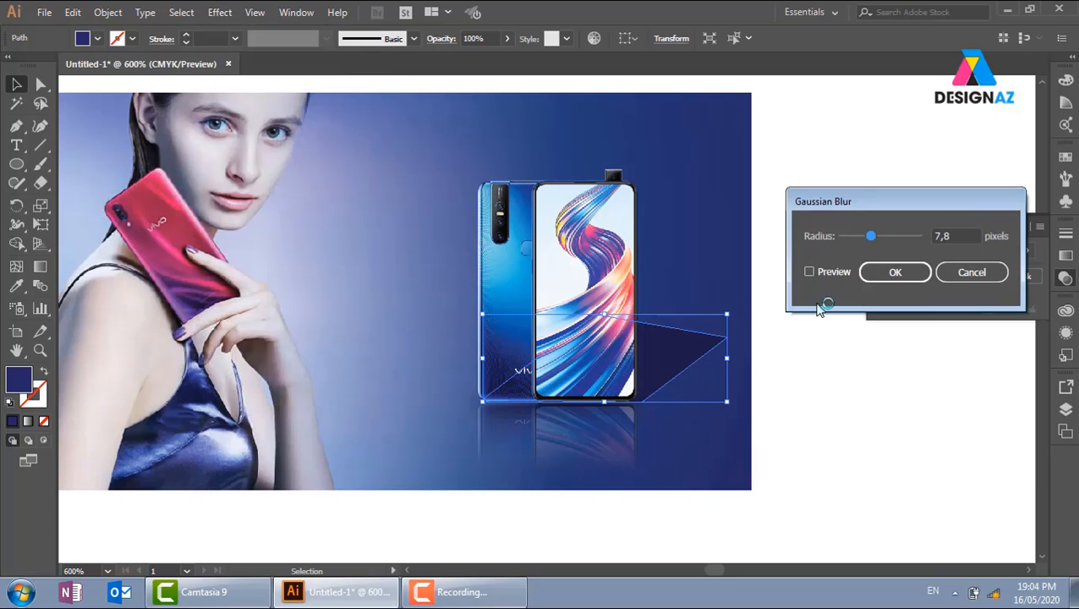
pyautogui.click(809, 272)
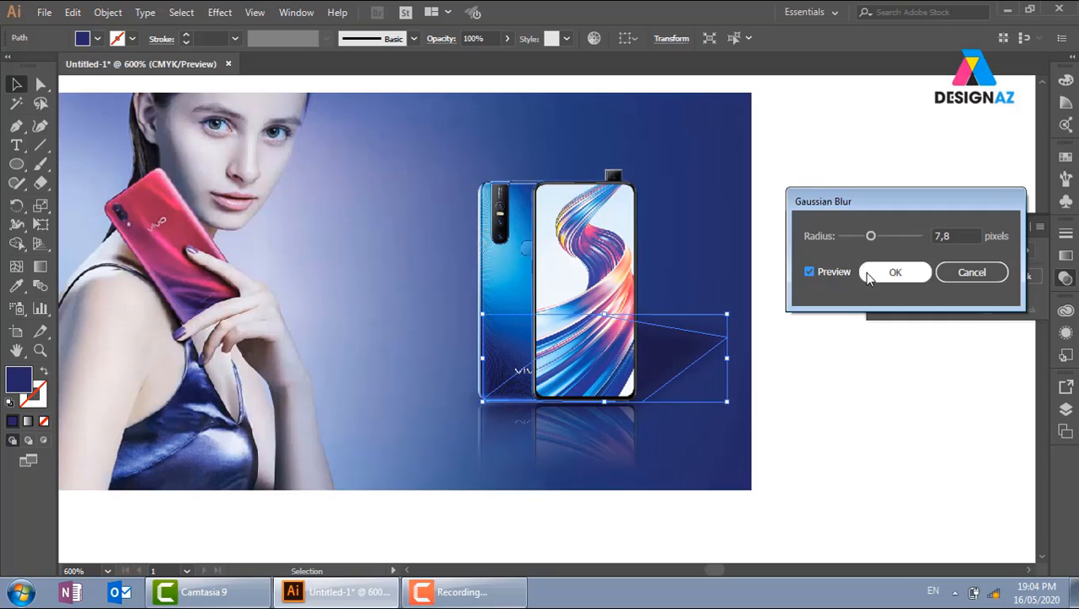
pyautogui.click(896, 273)
pyautogui.click(891, 400)
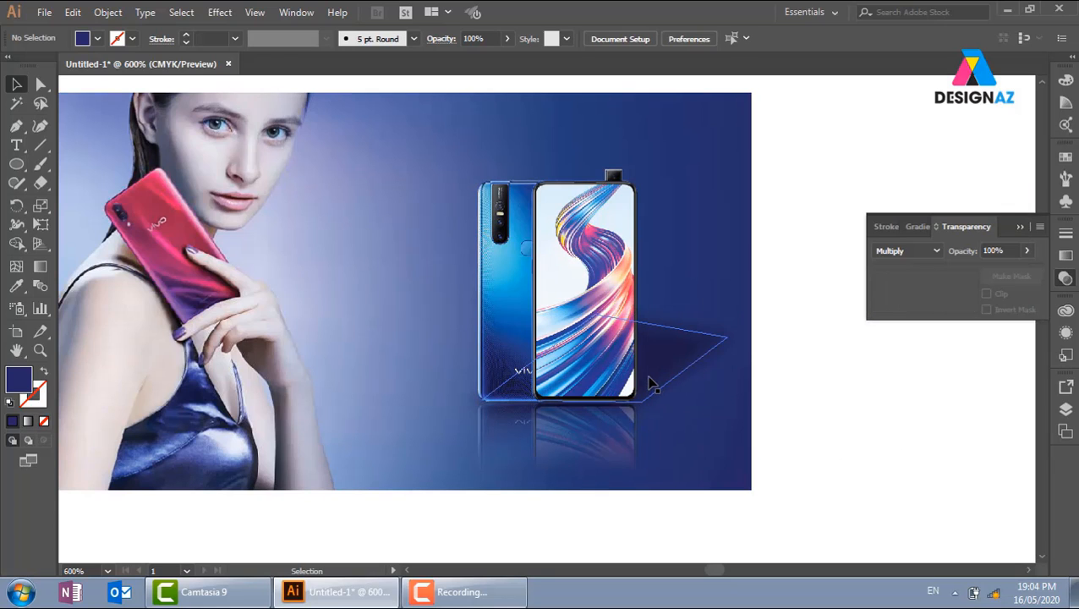
# Add an opacity mask without clipping to the cast shadow and draw a rectangle in it that covers the whole shadow
pyautogui.click(697, 353)
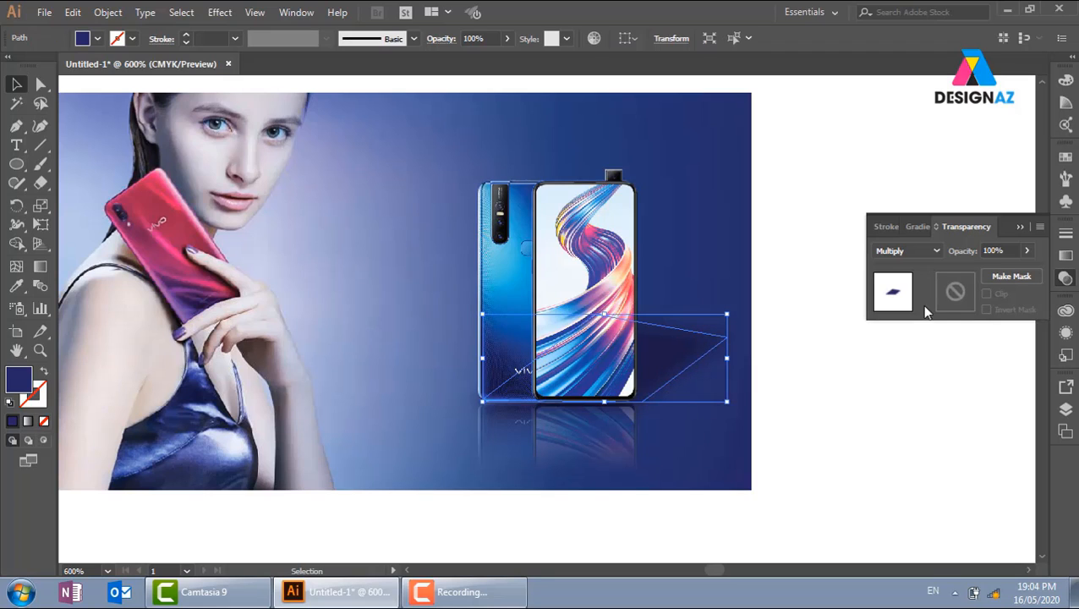
pyautogui.doubleClick(955, 292)
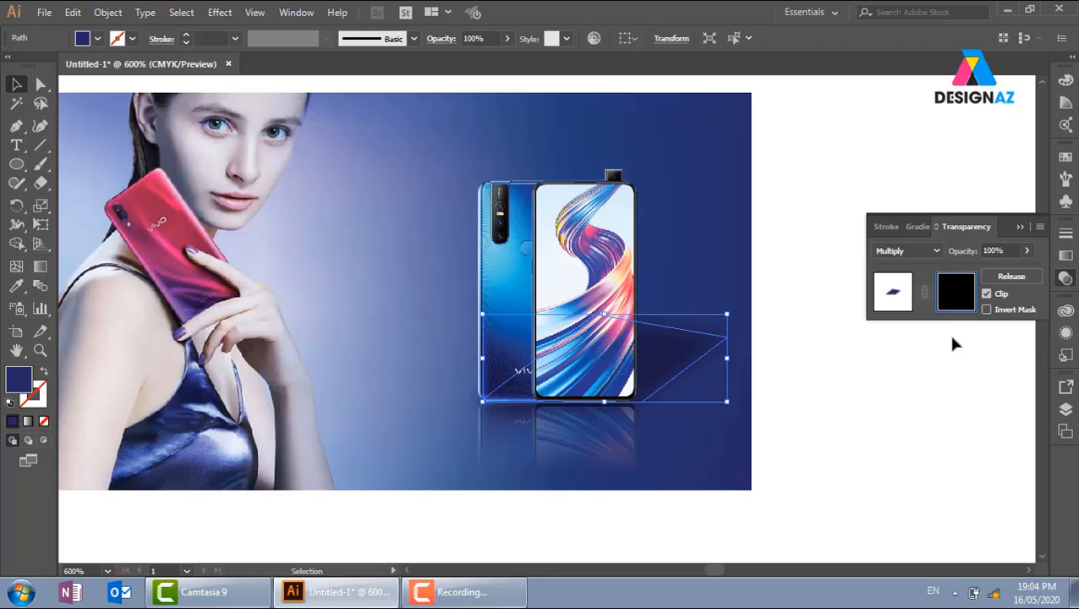
pyautogui.click(986, 293)
pyautogui.moveTo(16, 164); pyautogui.dragTo(84, 164)
pyautogui.moveTo(425, 299); pyautogui.dragTo(739, 427)
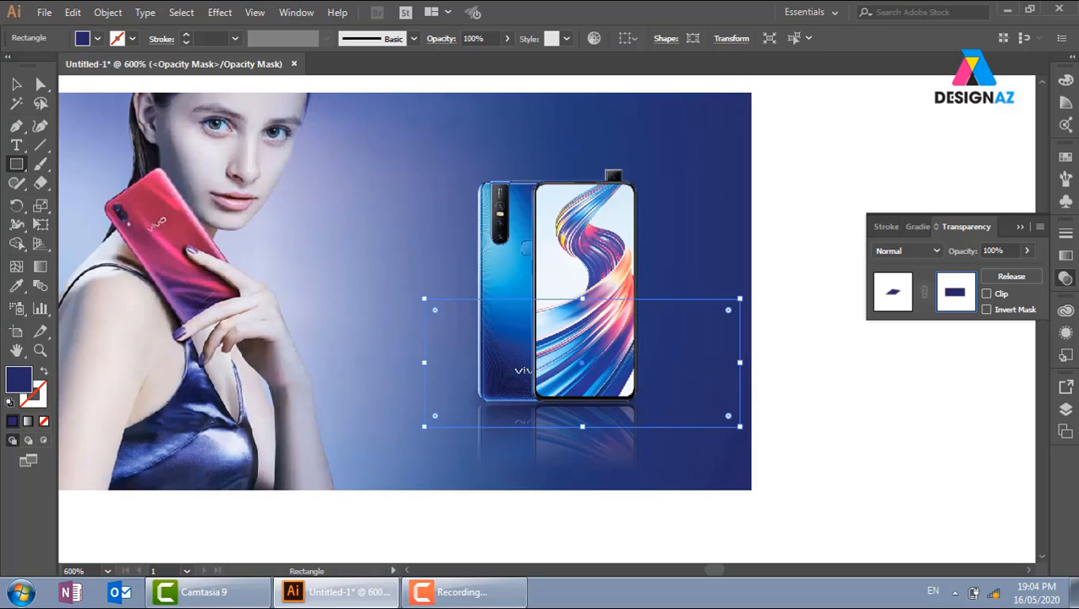
# Fill the mask rectangle with a white-to-black gradient running vertically to fade the cast shadow, and return to the artwork
pyautogui.click(1066, 157)
pyautogui.click(903, 265)
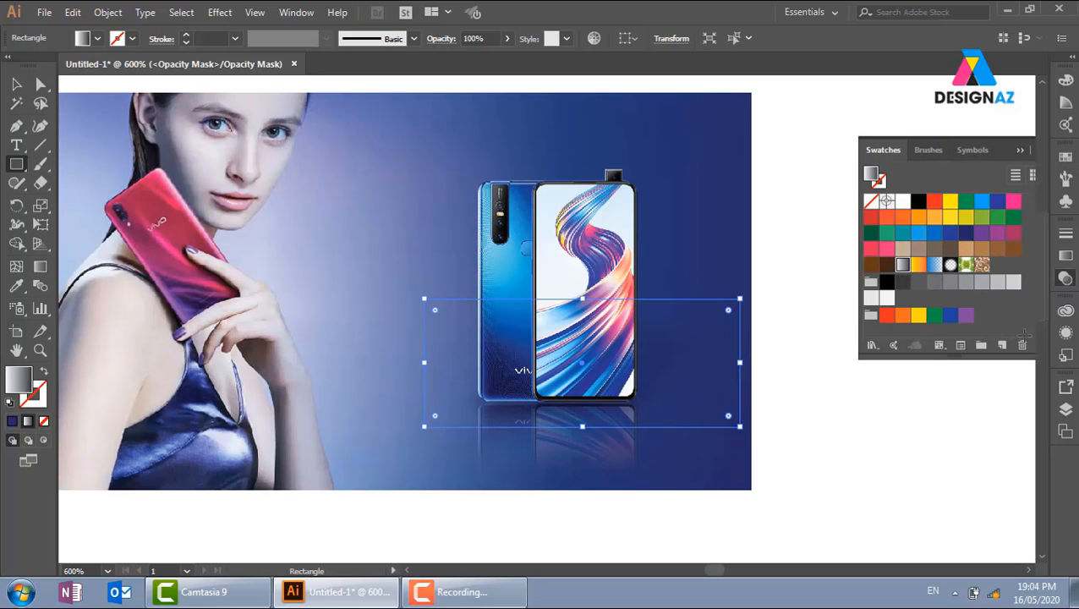
pyautogui.click(1065, 277)
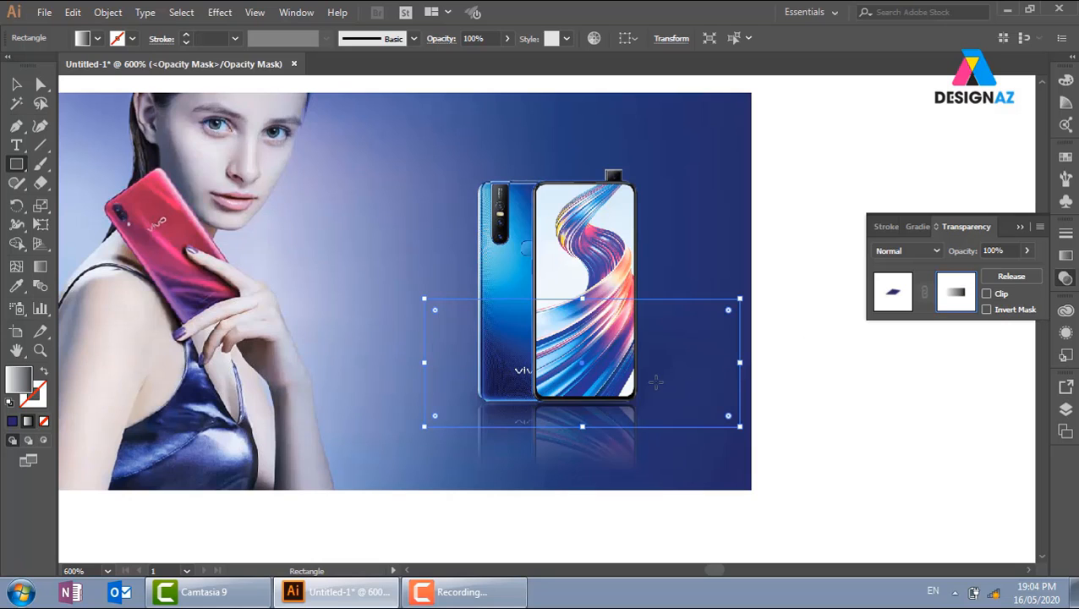
pyautogui.press('g')
pyautogui.moveTo(616, 404); pyautogui.dragTo(624, 342)
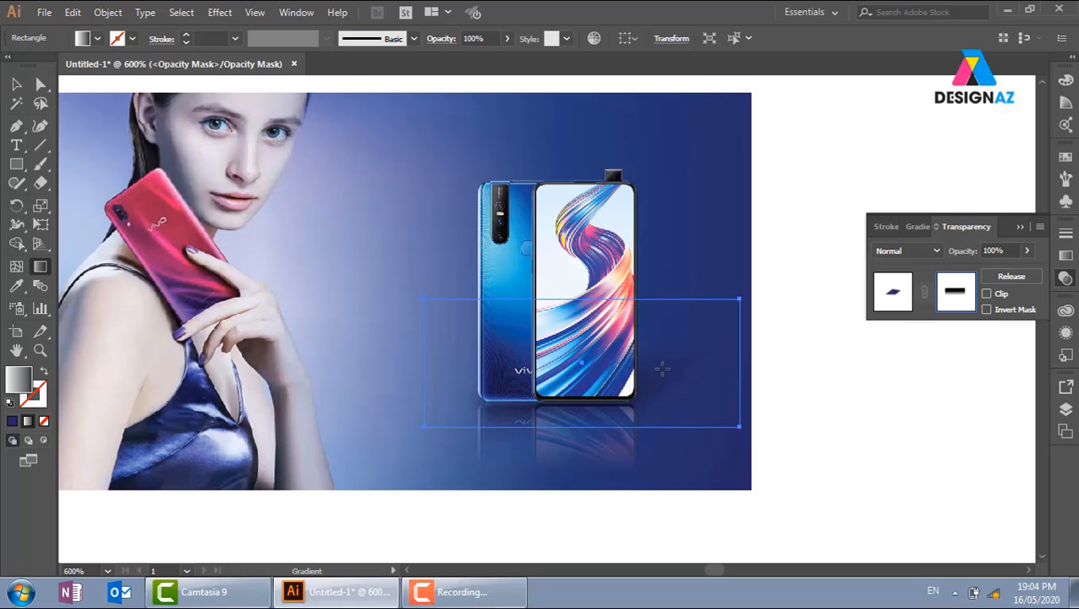
pyautogui.click(888, 304)
pyautogui.press('v')
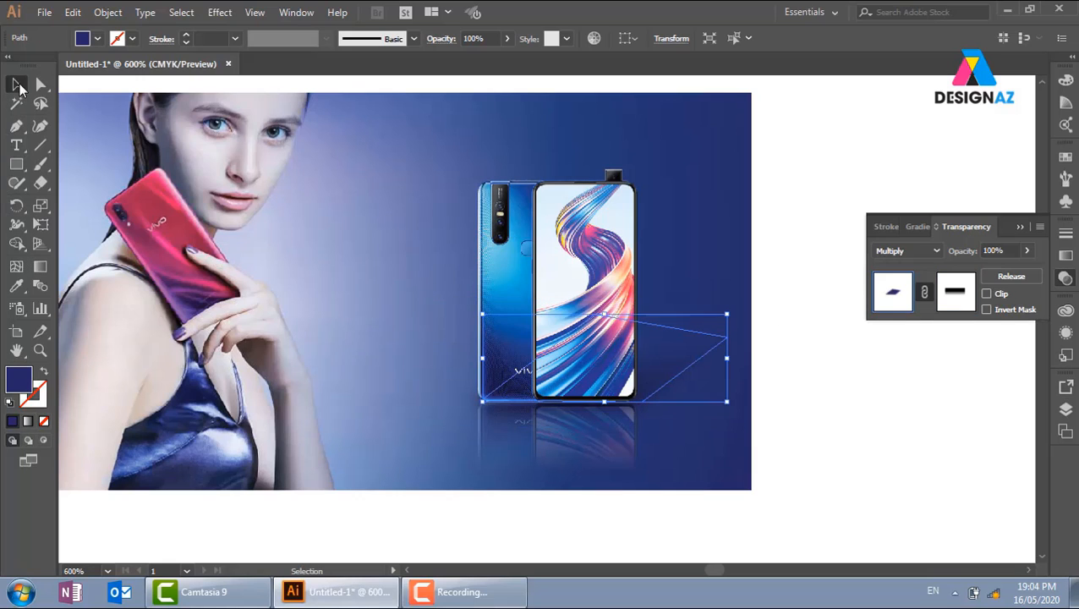
pyautogui.click(858, 457)
pyautogui.hotkey('ctrl', '-')
pyautogui.hotkey('ctrl', '-')
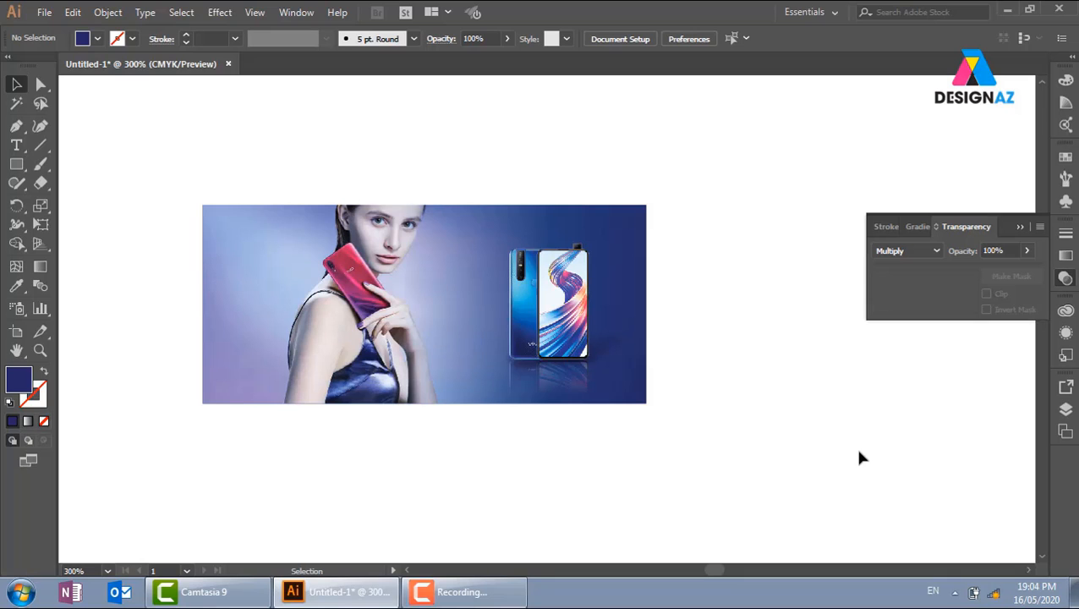
pyautogui.hotkey('ctrl', '+')
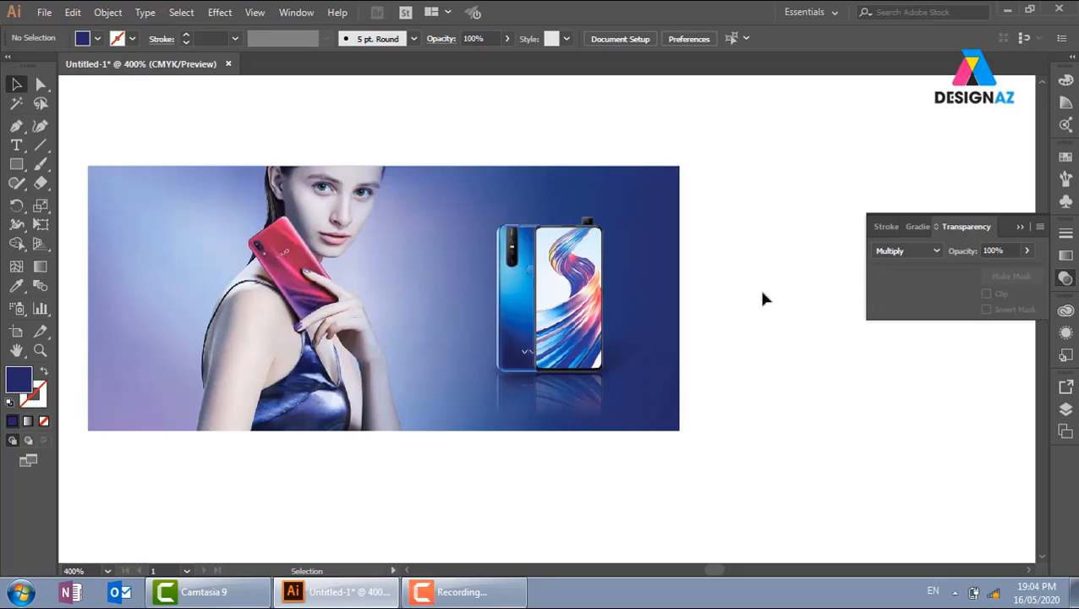
# Shorten a copy of the blue gradient background rectangle to a strip along the banner's bottom and bring it to the front
pyautogui.click(671, 177)
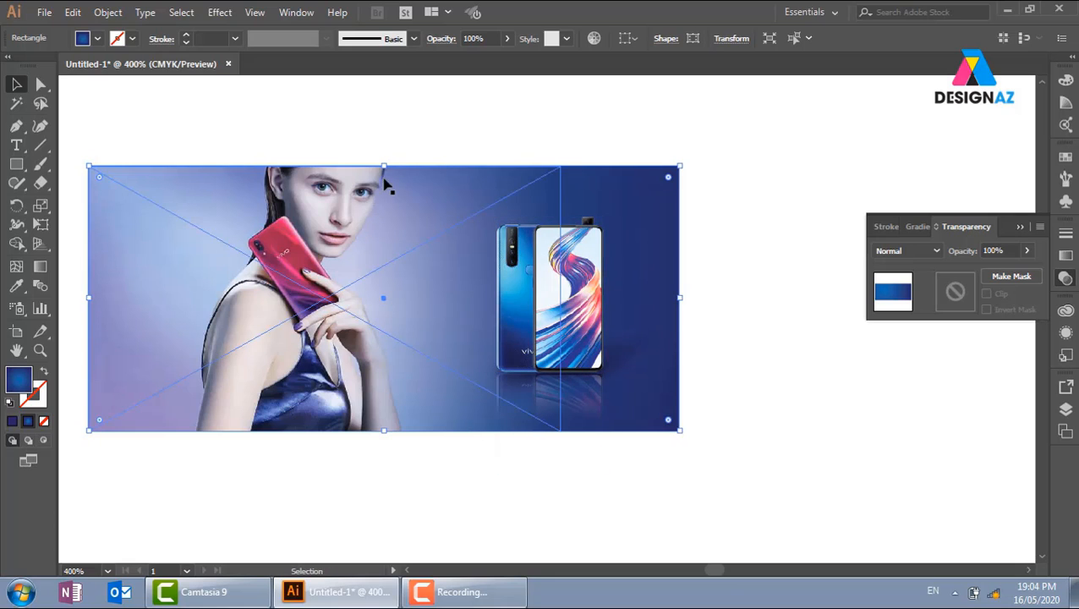
pyautogui.moveTo(385, 167); pyautogui.dragTo(378, 349)
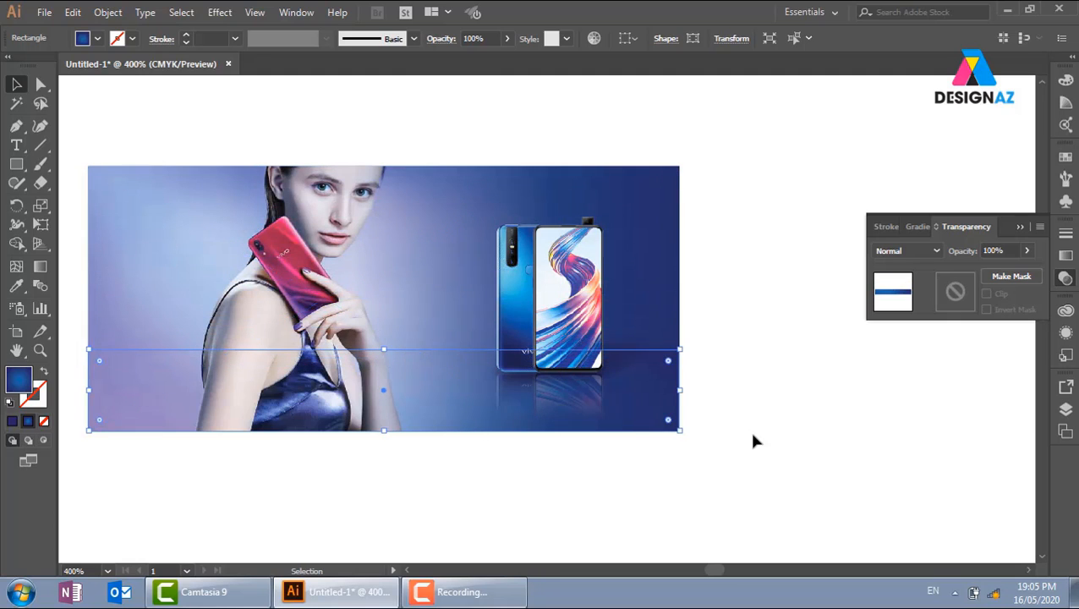
pyautogui.click(752, 435)
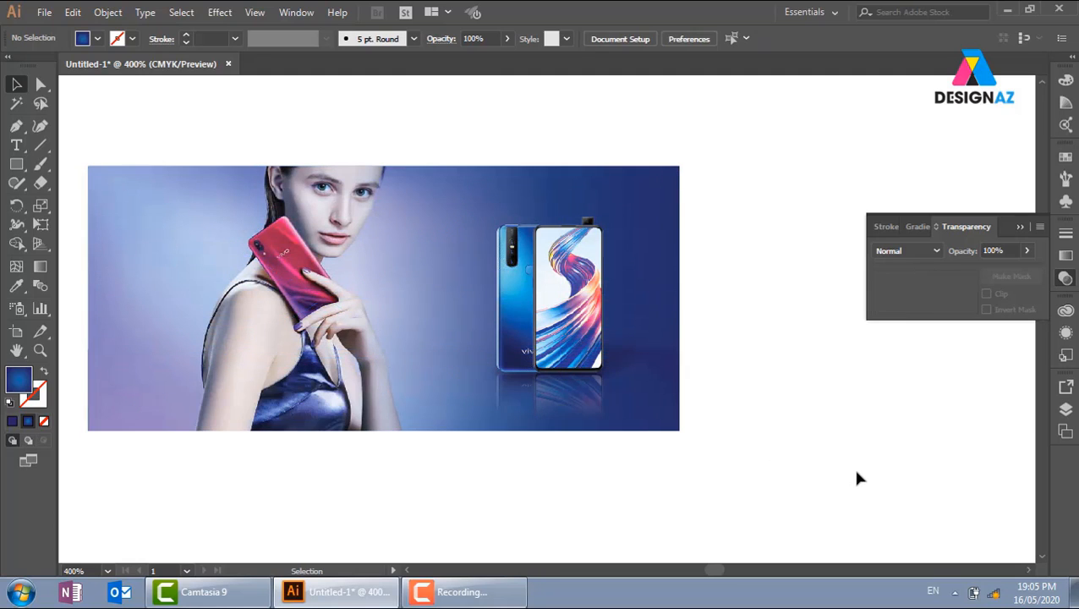
pyautogui.click(663, 418)
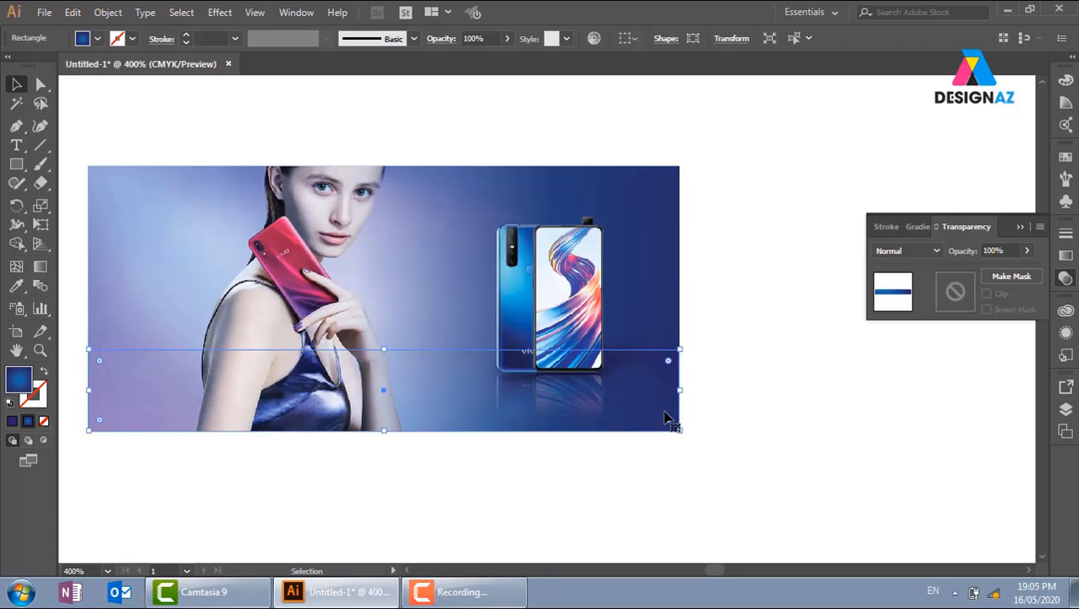
pyautogui.hotkey('ctrl', 'shift', ']')
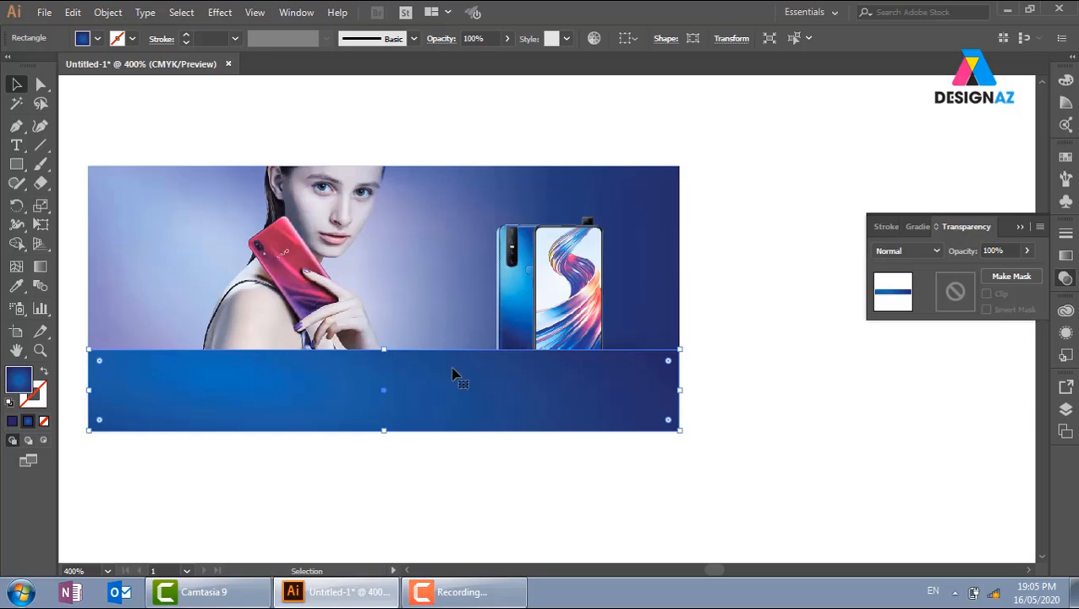
# Bend the top edge of the bottom strip into a shallow arch from its upper corner point, keeping the right edge straight
pyautogui.hotkey('shift', 'c')
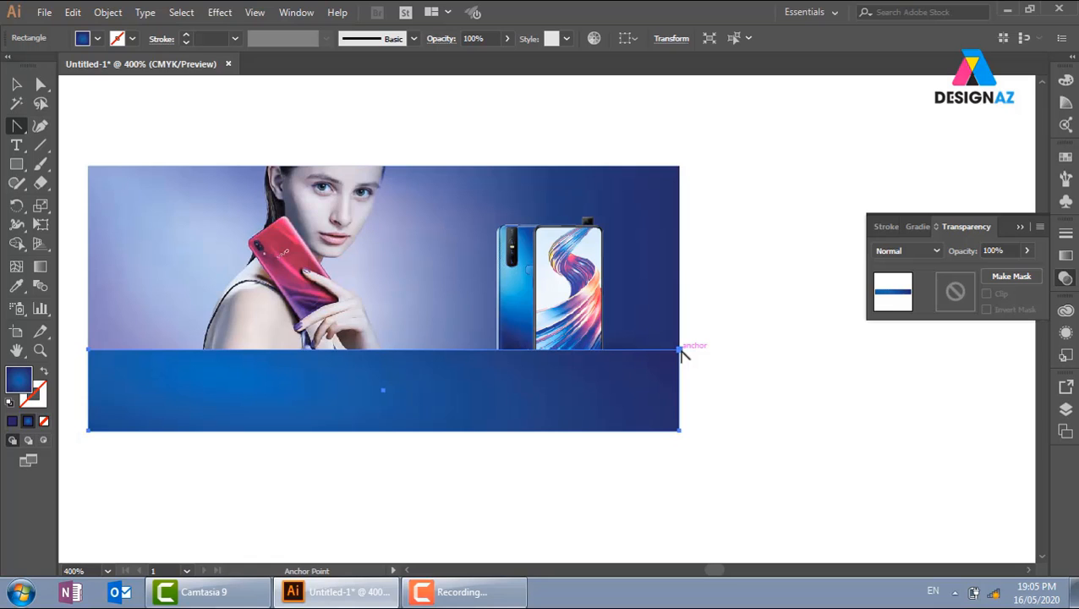
pyautogui.moveTo(681, 350); pyautogui.dragTo(1033, 418)
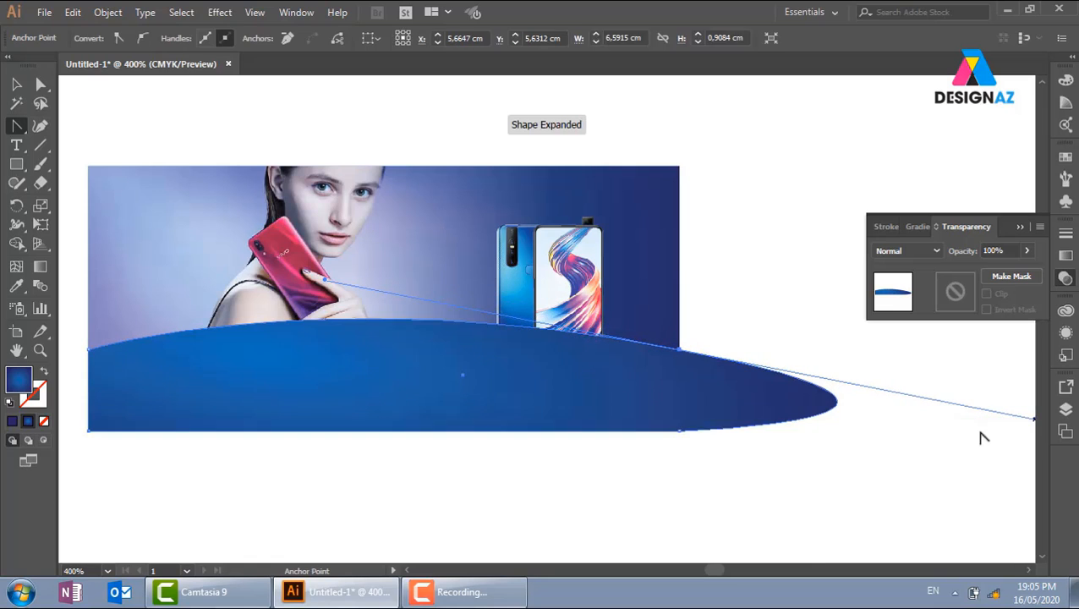
pyautogui.moveTo(774, 378); pyautogui.dragTo(683, 363)
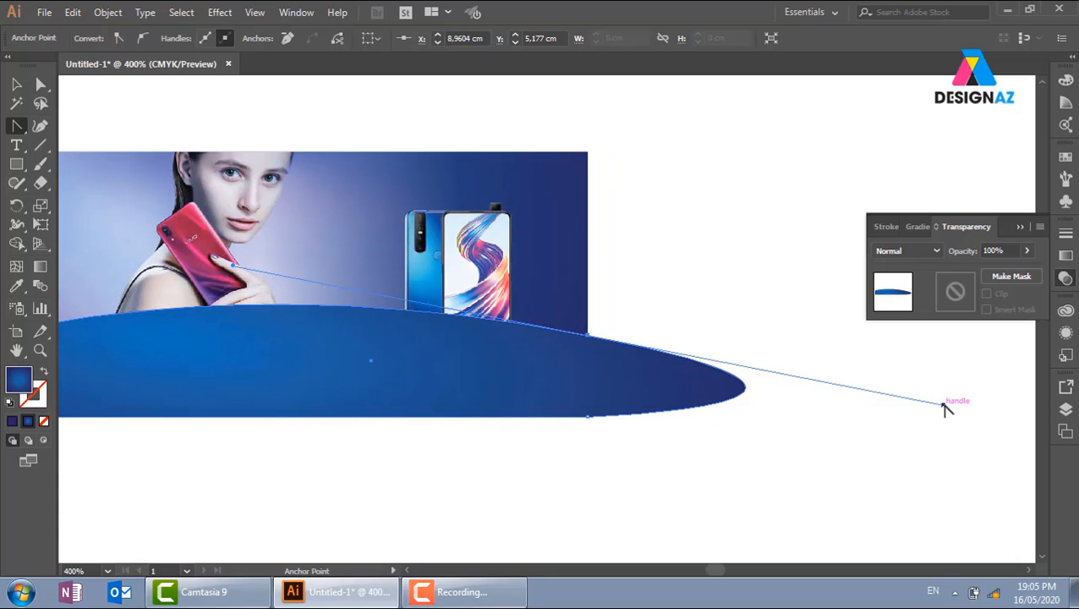
pyautogui.moveTo(946, 408); pyautogui.dragTo(588, 334)
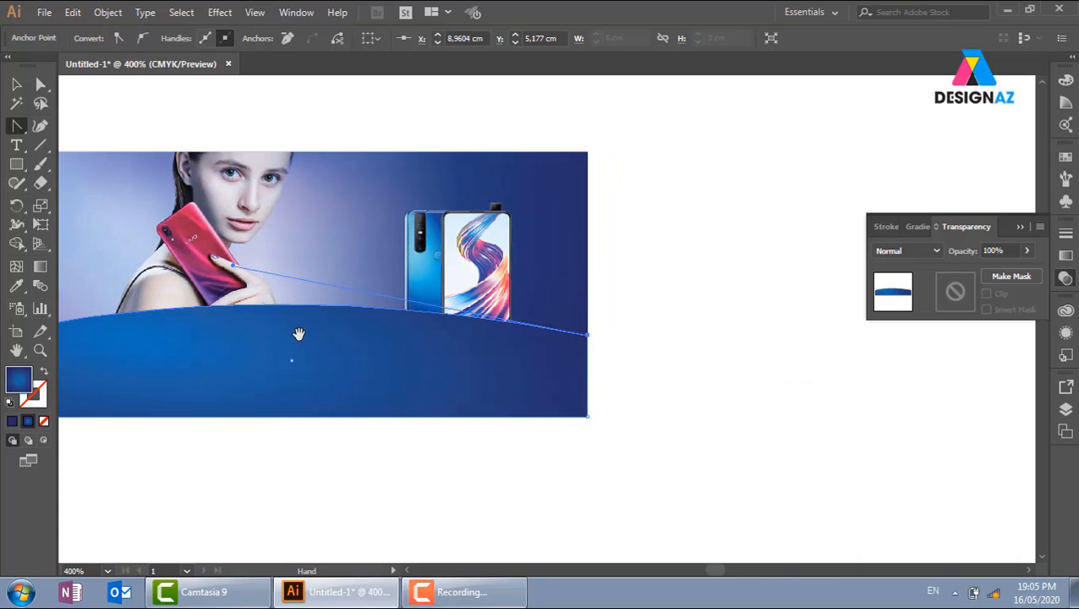
pyautogui.moveTo(298, 333); pyautogui.dragTo(536, 354)
pyautogui.press('v')
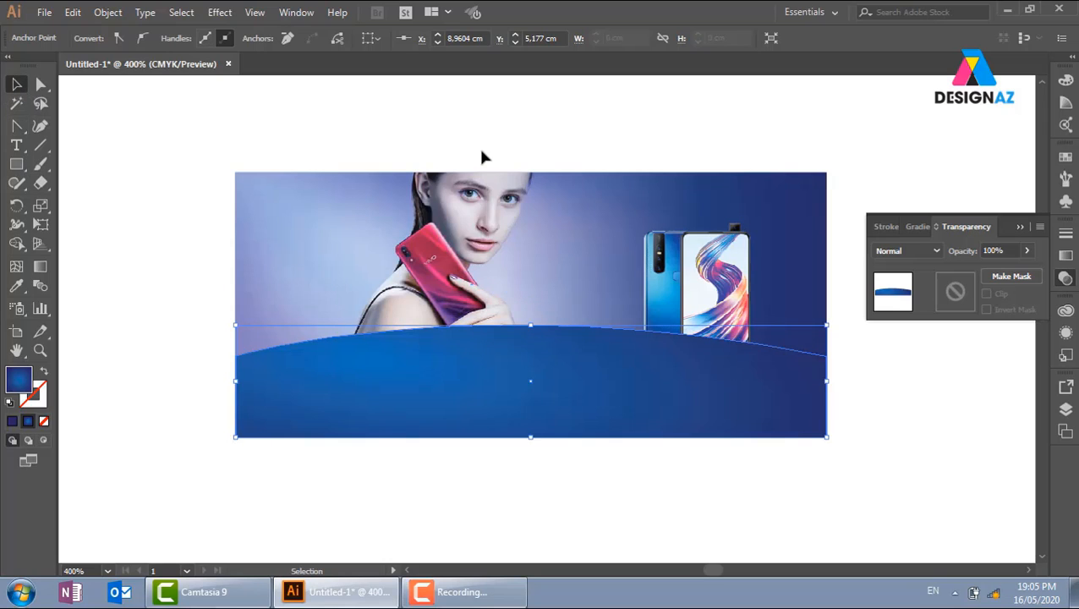
pyautogui.click(483, 157)
# Fill the curved bottom strip with white
pyautogui.click(588, 396)
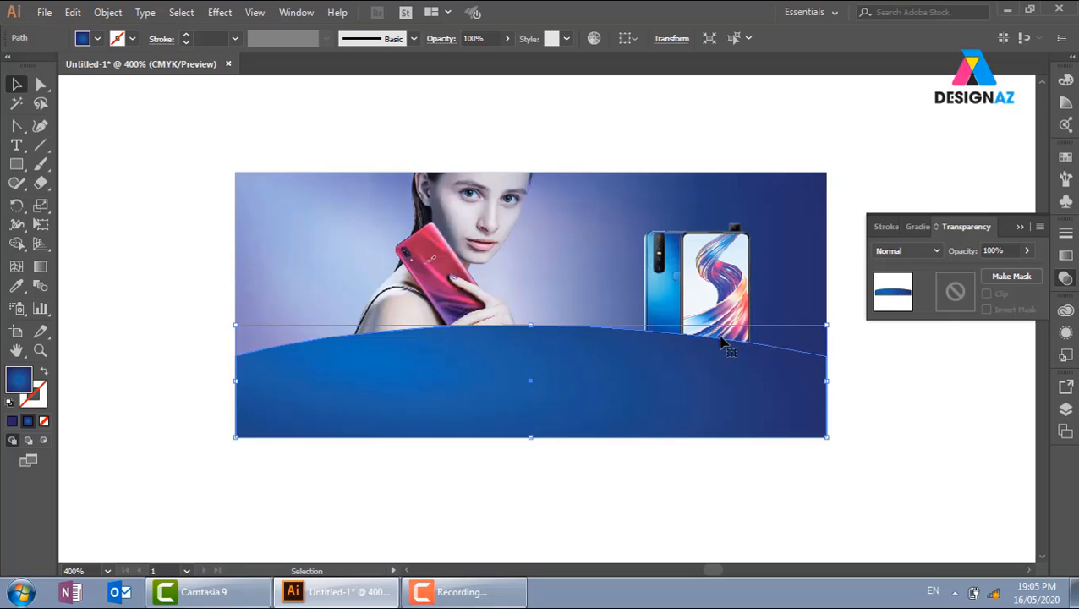
pyautogui.click(1066, 158)
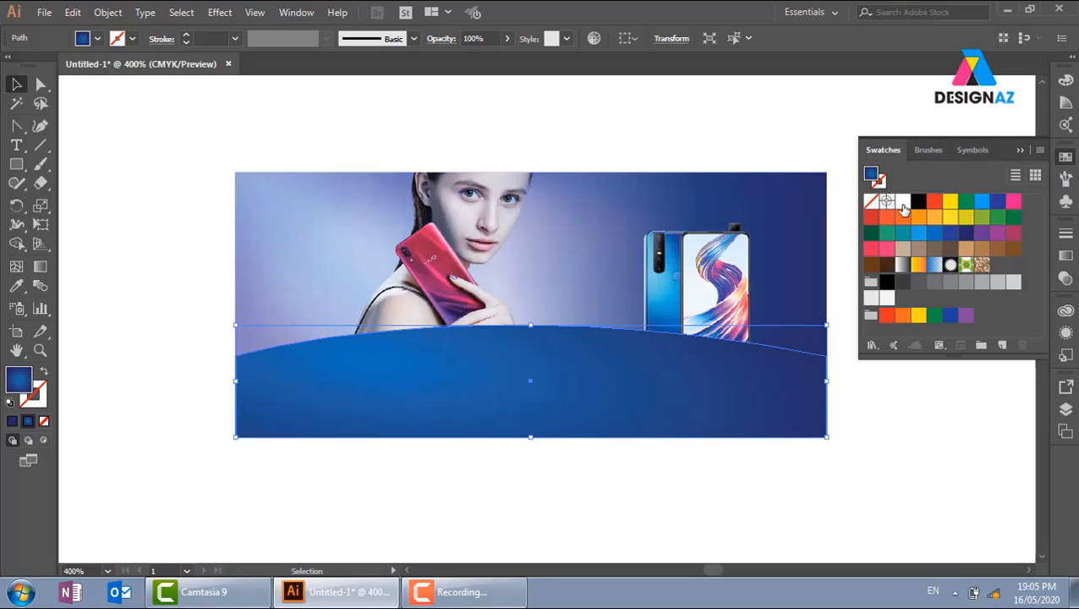
pyautogui.click(902, 201)
# Try the Overlay blending mode on the white curved strip
pyautogui.click(1065, 277)
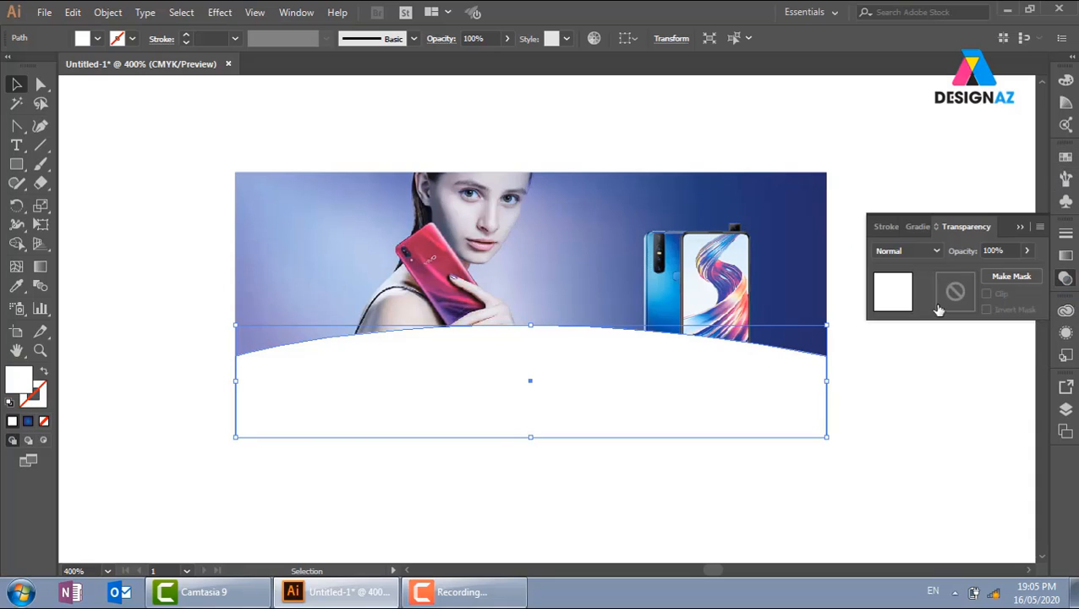
pyautogui.click(906, 250)
pyautogui.click(904, 401)
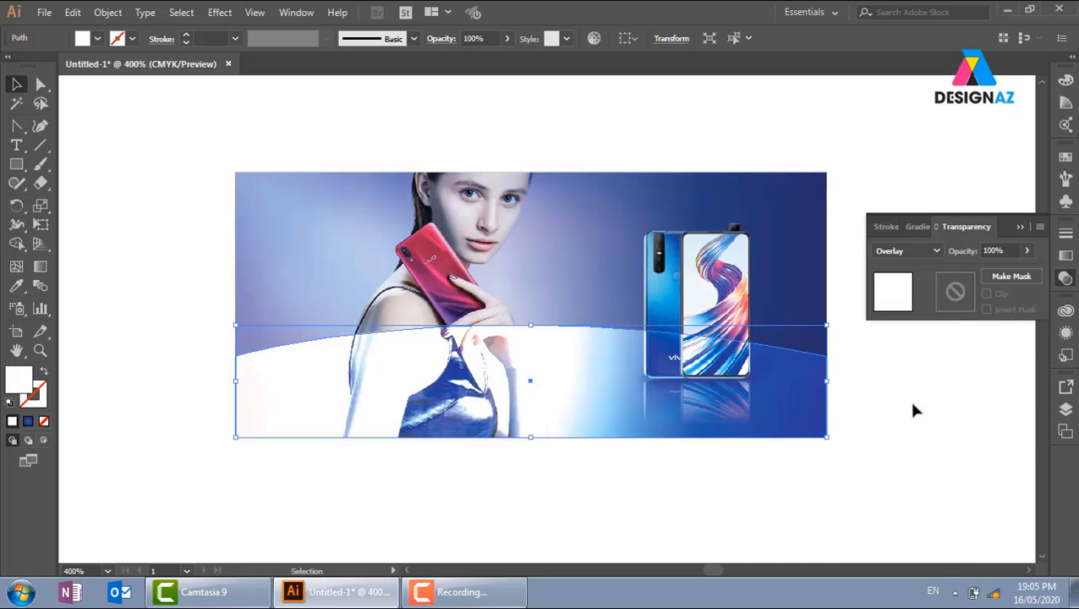
pyautogui.click(935, 454)
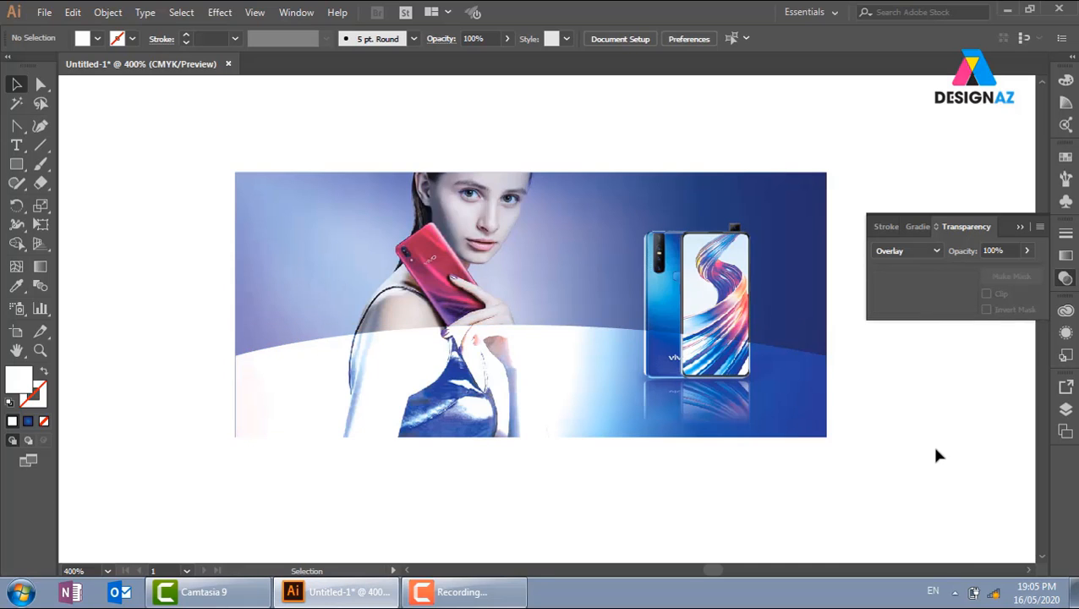
# Set the blending mode of the curved strip to Soft Light
pyautogui.click(825, 423)
pyautogui.click(918, 251)
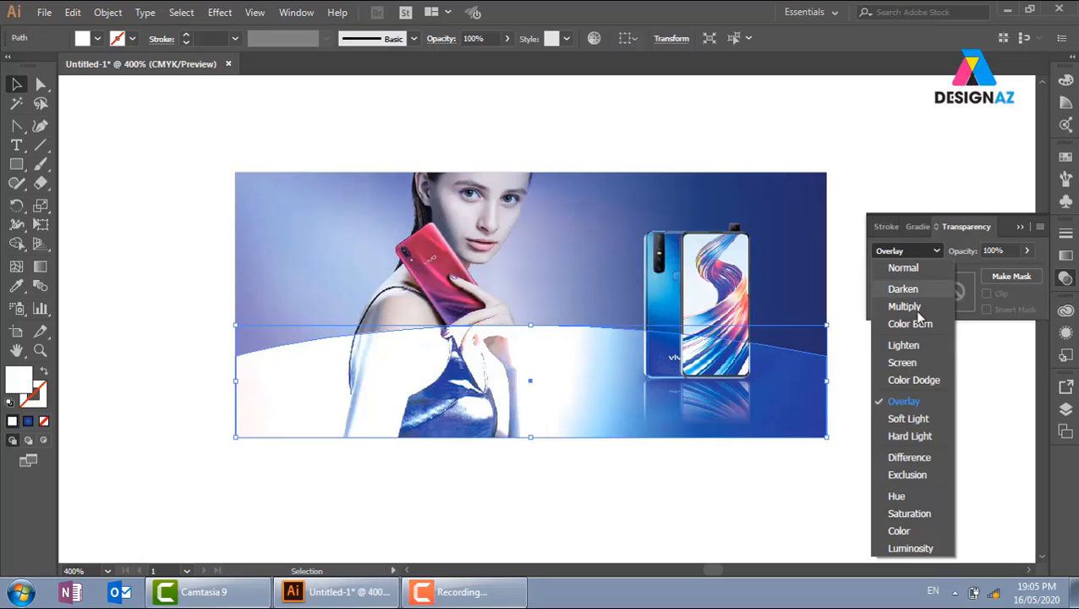
pyautogui.click(917, 419)
pyautogui.click(918, 442)
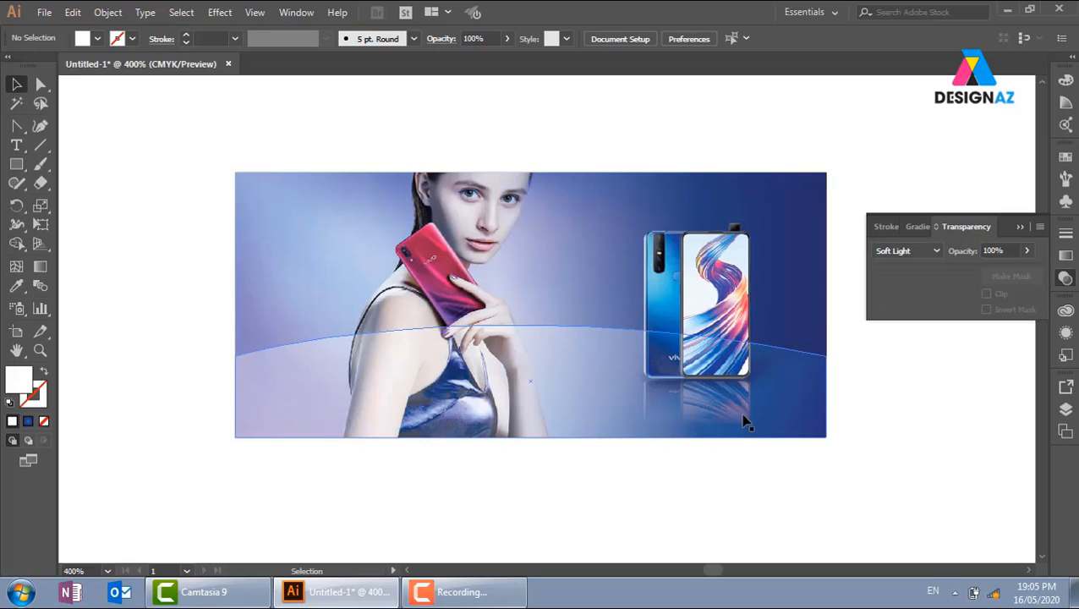
# Add an opacity mask without clipping to the curved strip and draw a rectangle in it that covers the whole strip
pyautogui.click(580, 357)
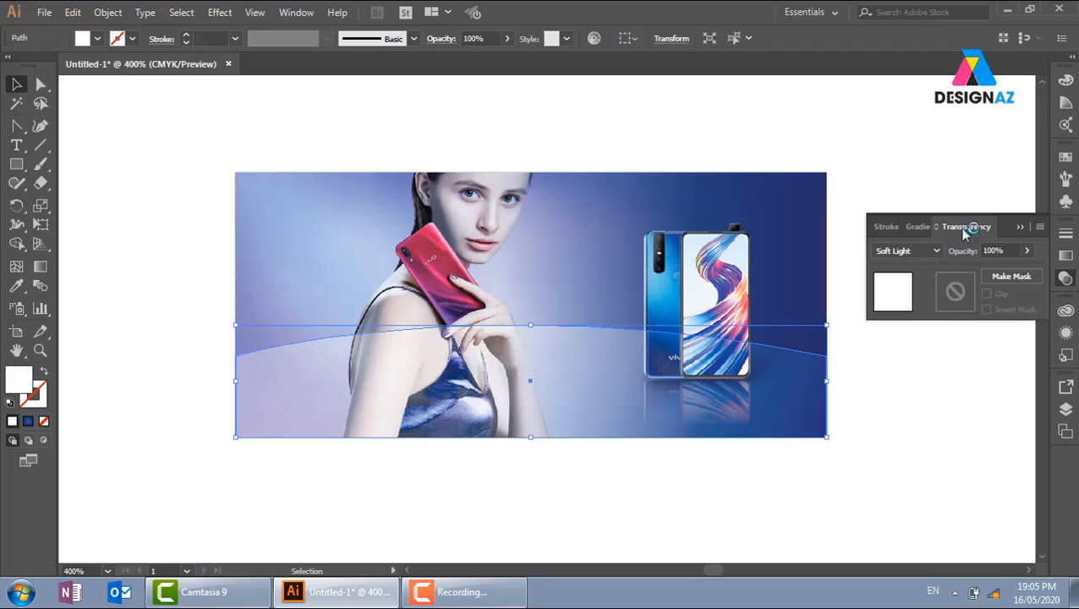
pyautogui.doubleClick(955, 304)
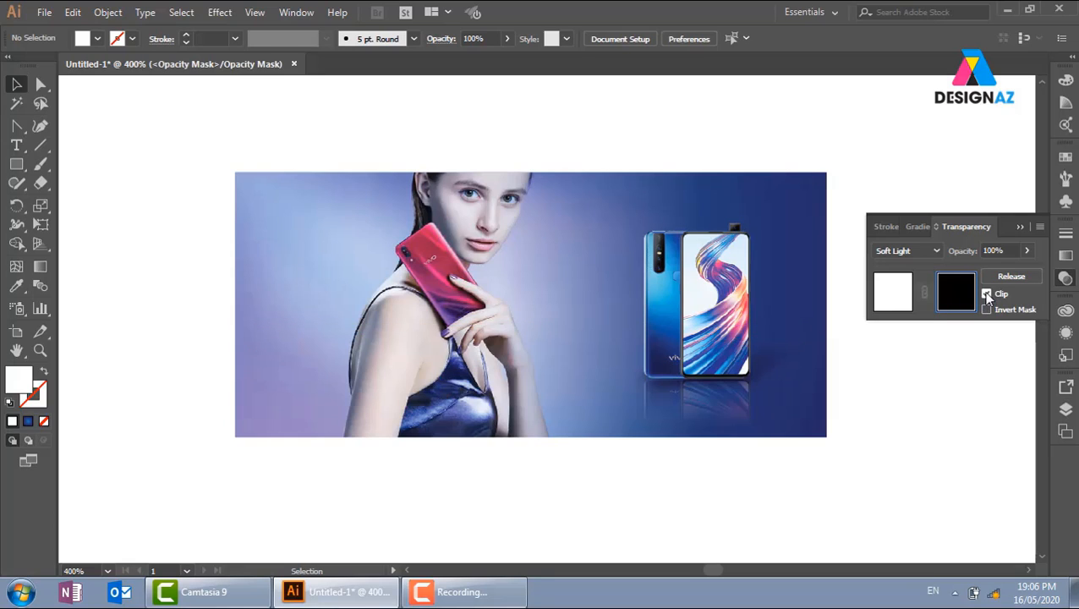
pyautogui.click(987, 294)
pyautogui.click(987, 294)
pyautogui.click(987, 293)
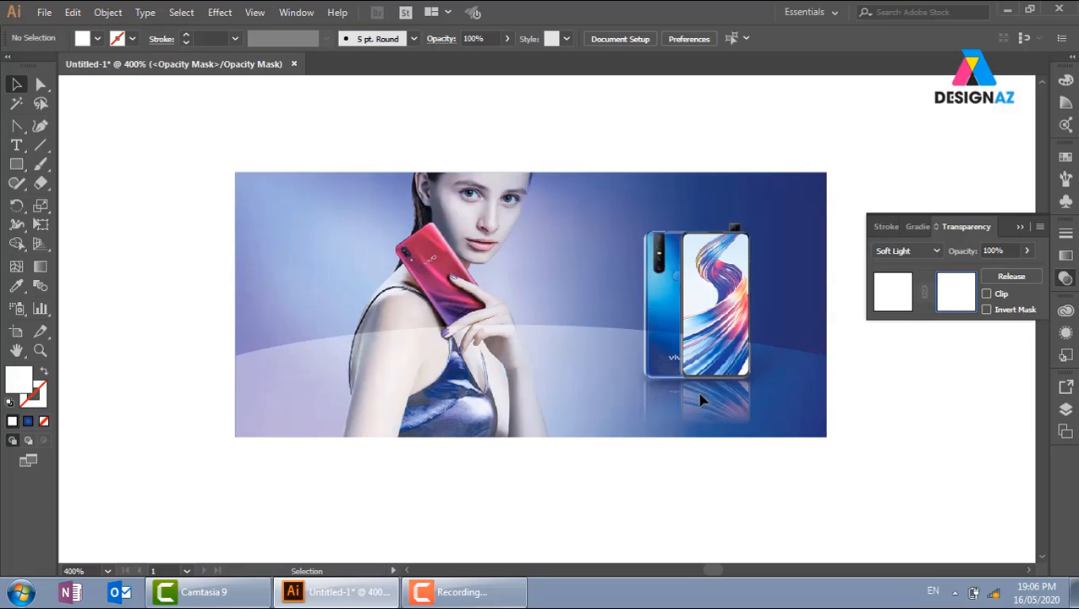
pyautogui.click(16, 165)
pyautogui.moveTo(200, 294)
pyautogui.mouseDown()
pyautogui.moveTo(829, 455)
pyautogui.moveTo(834, 467)
pyautogui.mouseUp()
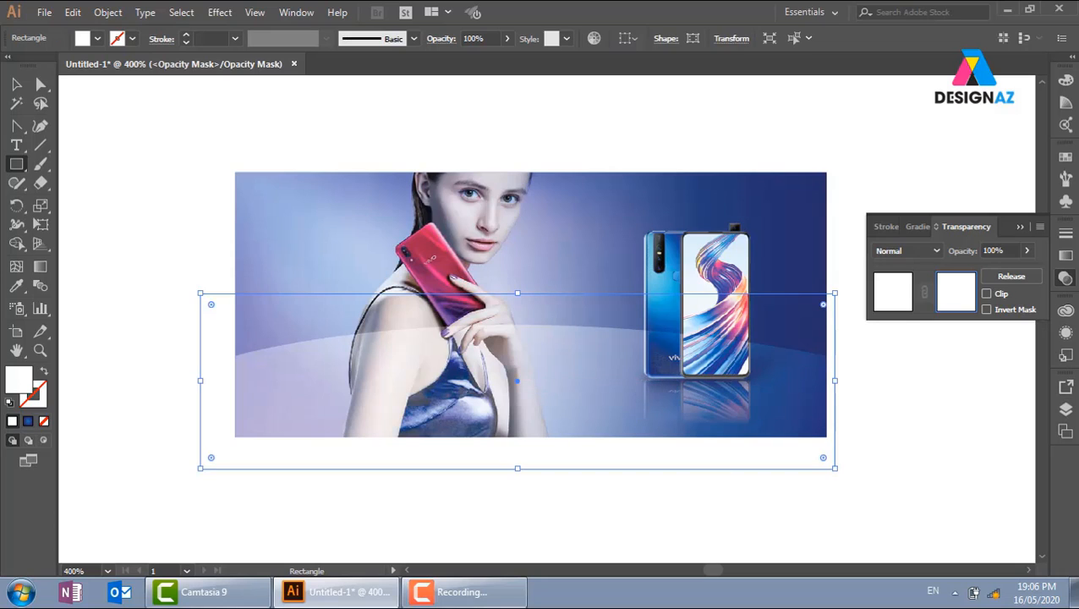
# Fill the strip's mask rectangle with a white-to-black gradient running top to bottom, and return to the artwork with nothing selected
pyautogui.click(1065, 156)
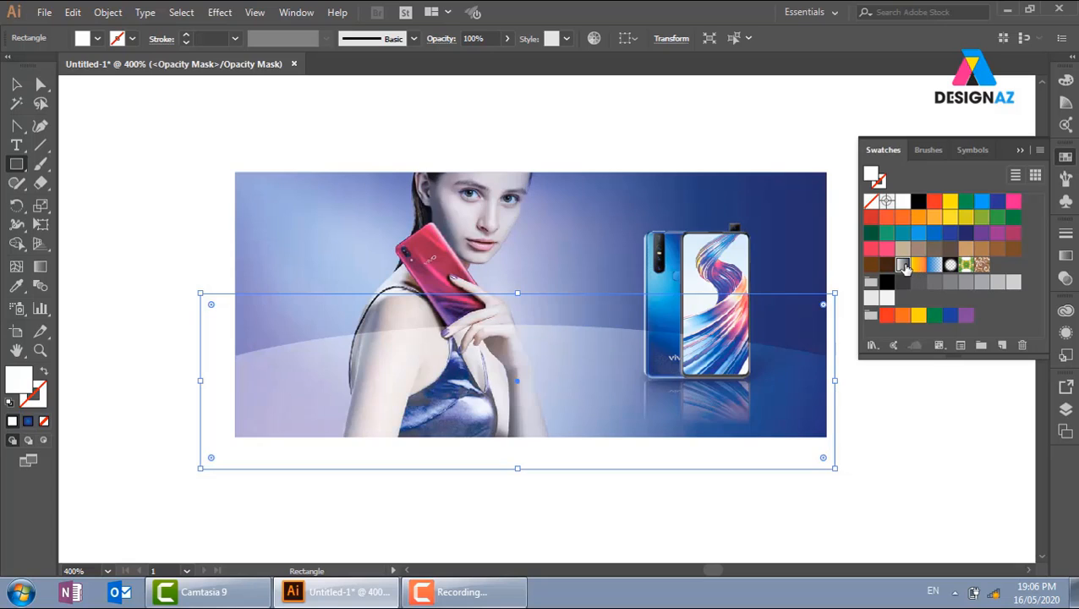
pyautogui.click(902, 265)
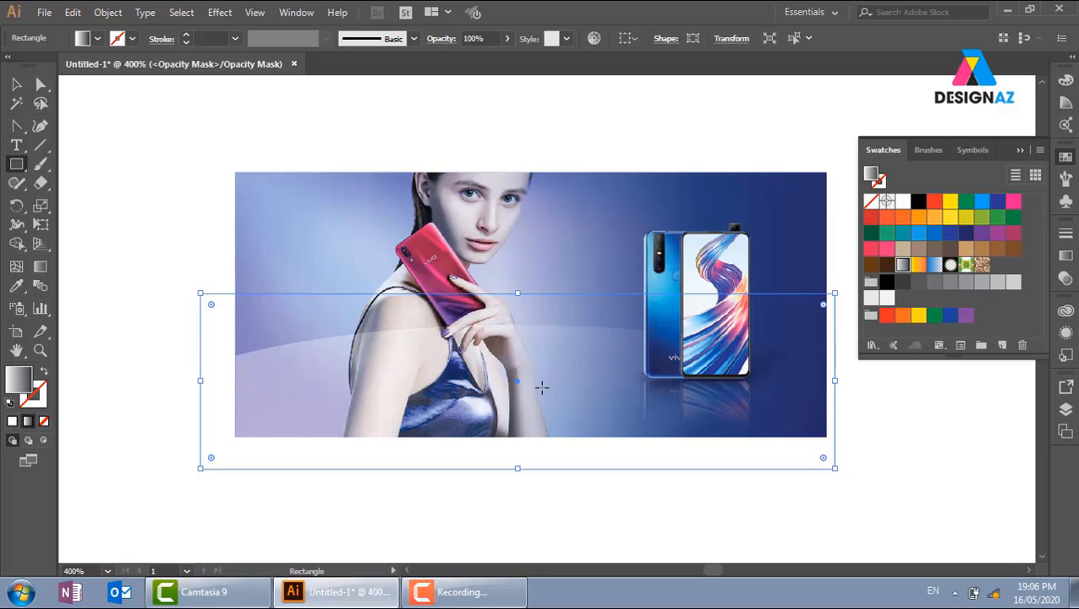
pyautogui.press('g')
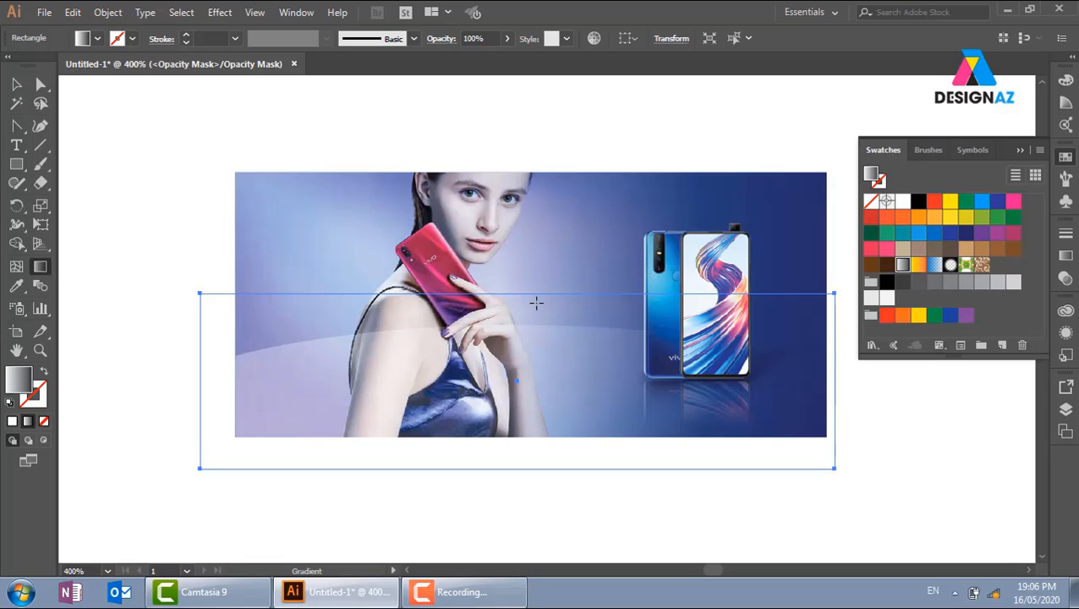
pyautogui.moveTo(555, 263); pyautogui.dragTo(572, 454)
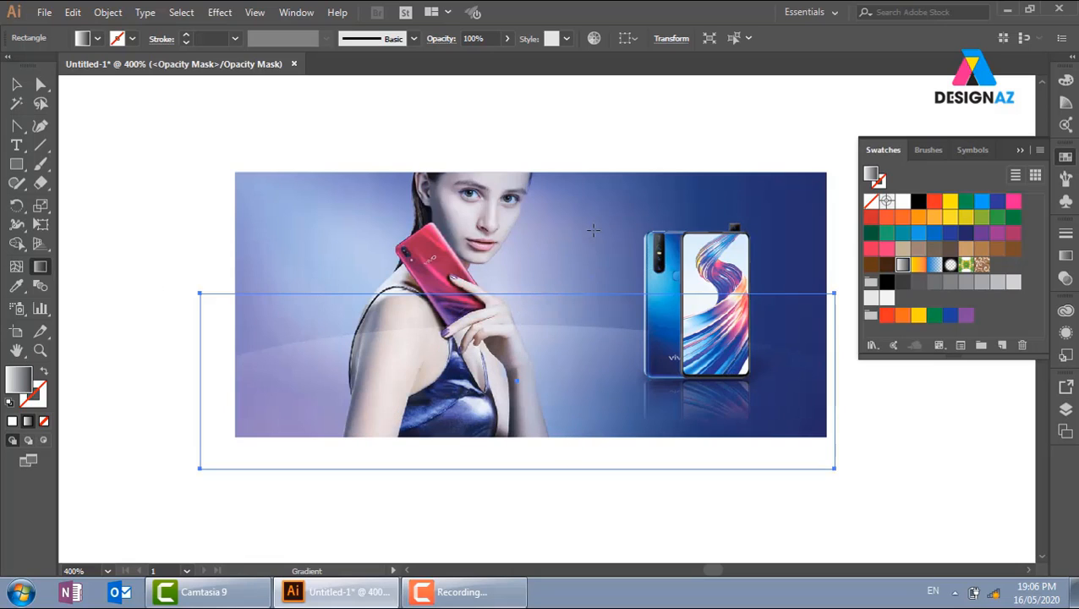
pyautogui.moveTo(579, 235); pyautogui.dragTo(581, 401)
pyautogui.click(1066, 277)
pyautogui.click(906, 302)
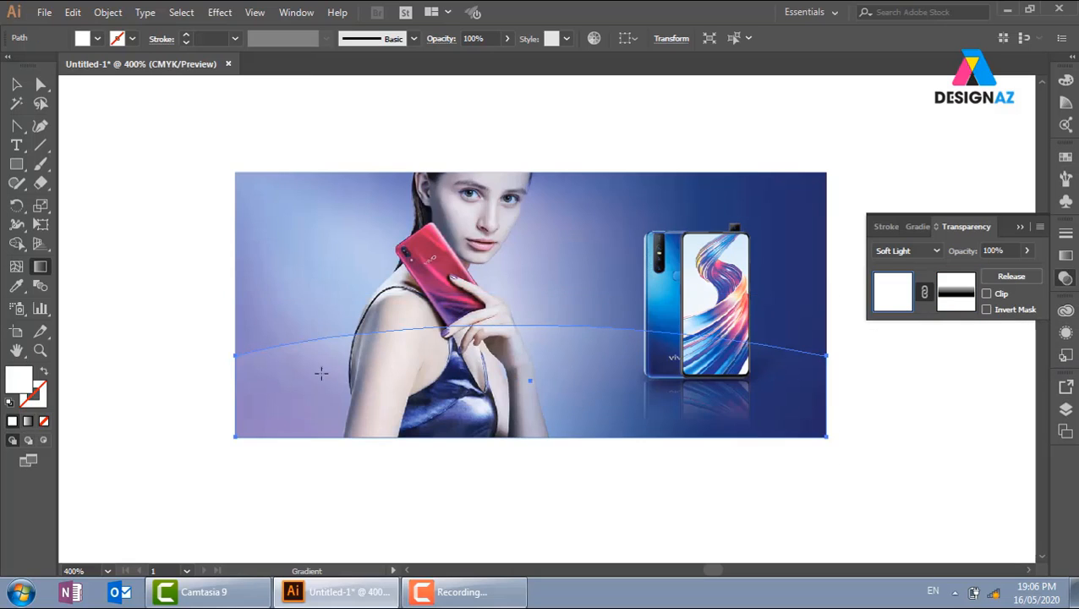
pyautogui.click(16, 84)
pyautogui.click(401, 102)
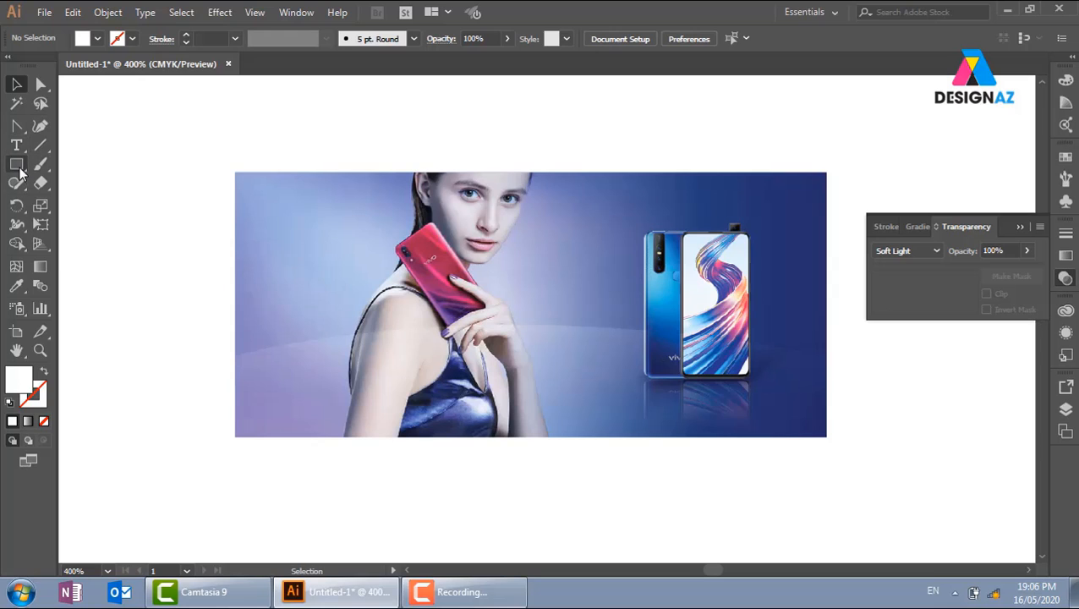
# Draw a white circle about 1.4 cm in diameter between the model and the phones, slightly overlapping the back phone
pyautogui.moveTo(16, 163); pyautogui.dragTo(59, 201)
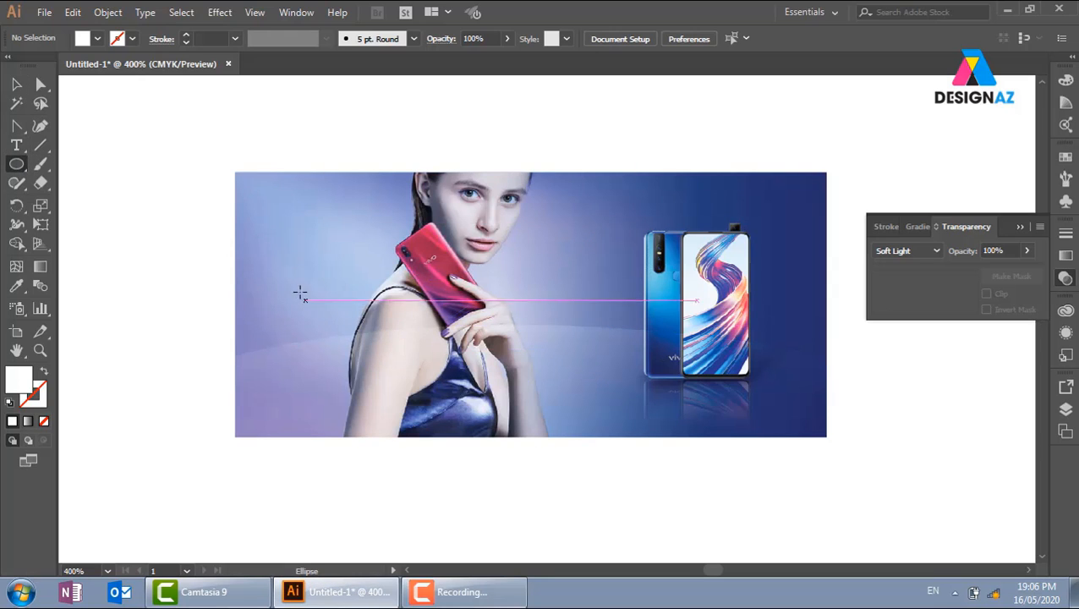
pyautogui.moveTo(296, 282); pyautogui.dragTo(808, 414)
pyautogui.moveTo(638, 183); pyautogui.dragTo(560, 608)
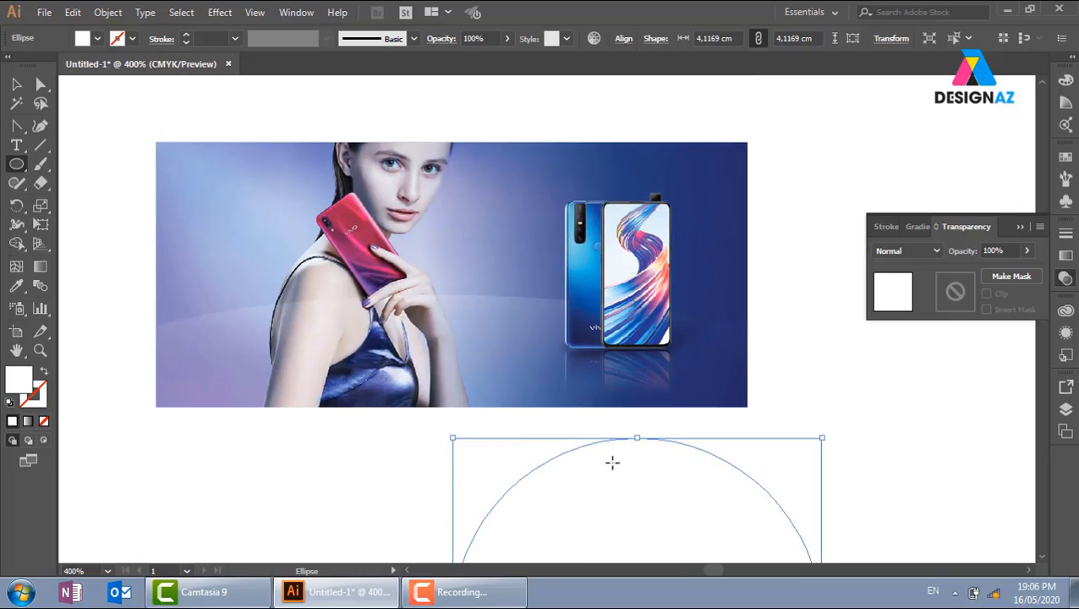
pyautogui.hotkey('ctrl', 'z')
pyautogui.moveTo(453, 194); pyautogui.dragTo(578, 318)
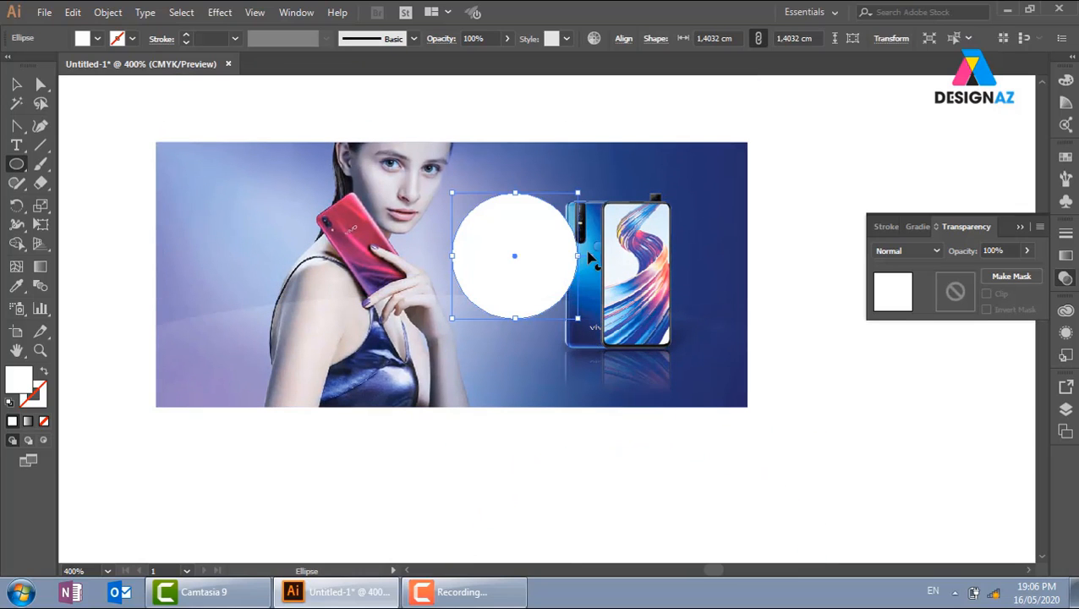
pyautogui.click(17, 84)
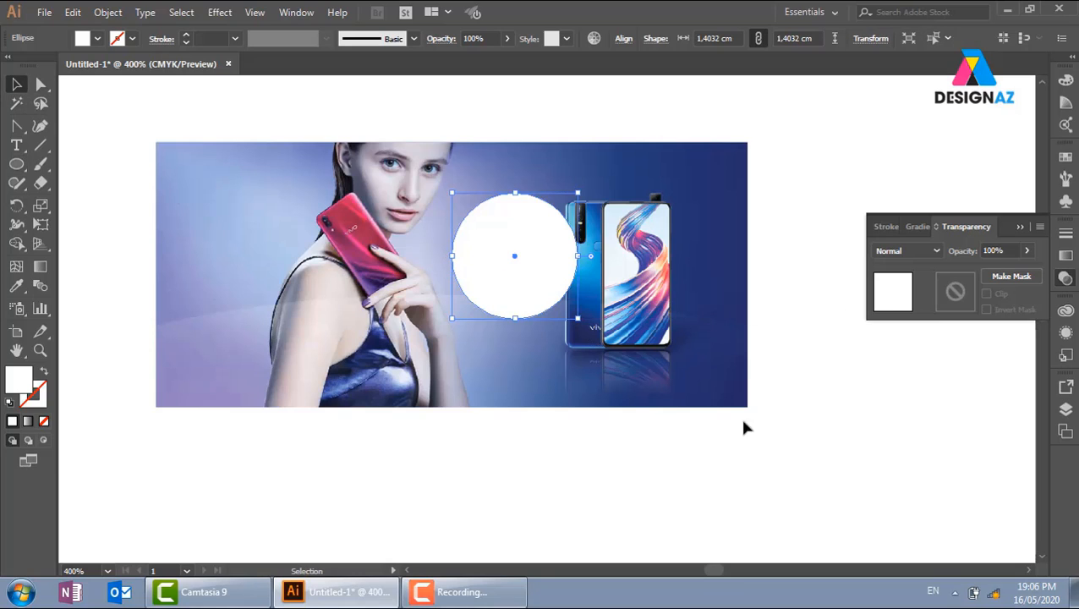
pyautogui.click(609, 124)
# Add an opacity mask without clipping to the white circle and draw a rectangle in it that encloses the circle
pyautogui.click(530, 293)
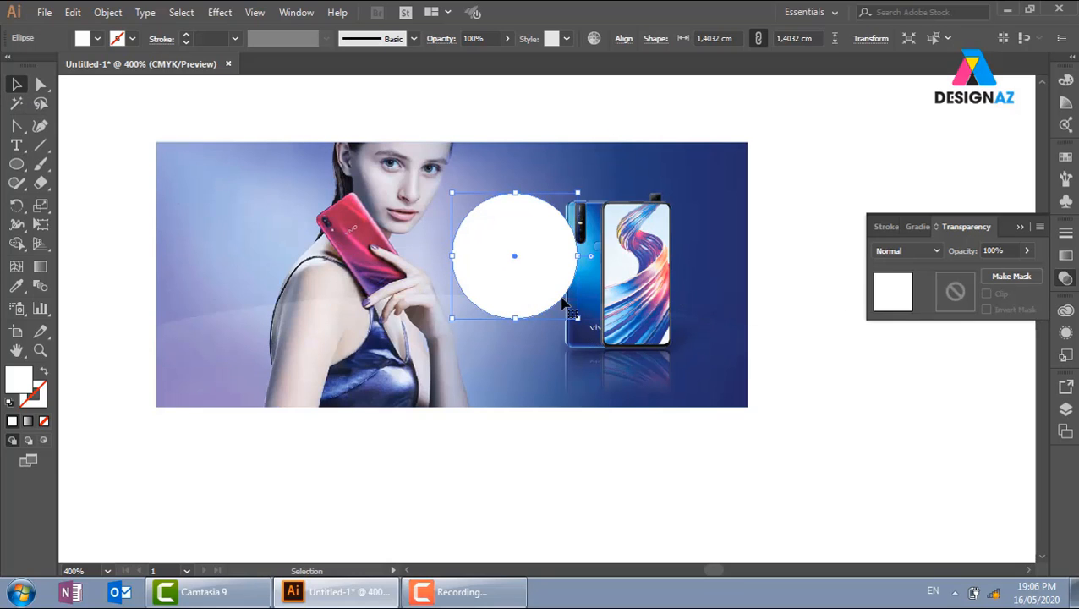
pyautogui.click(965, 306)
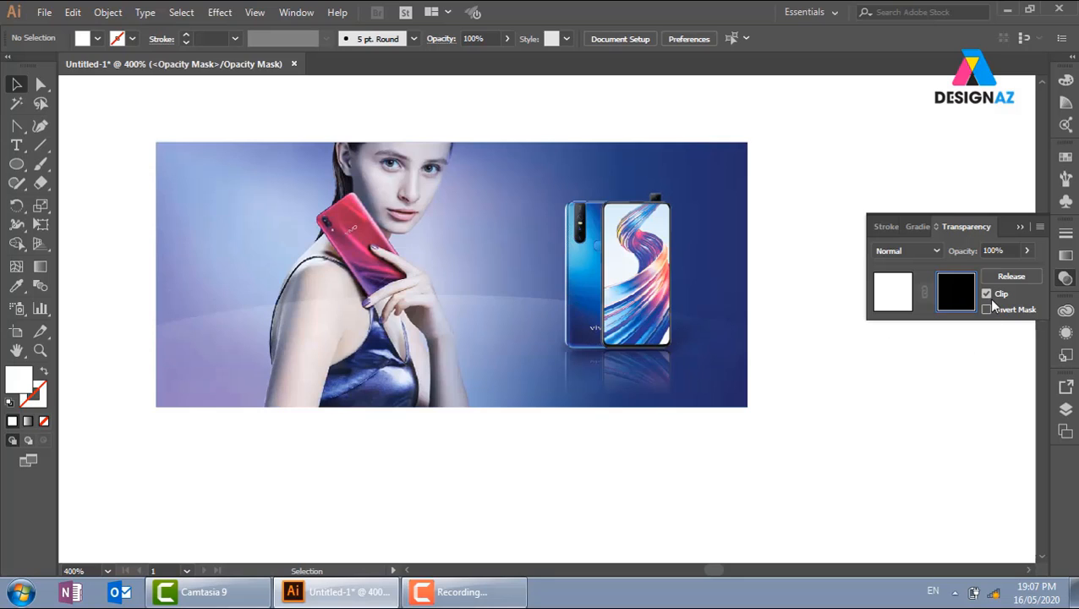
pyautogui.click(986, 293)
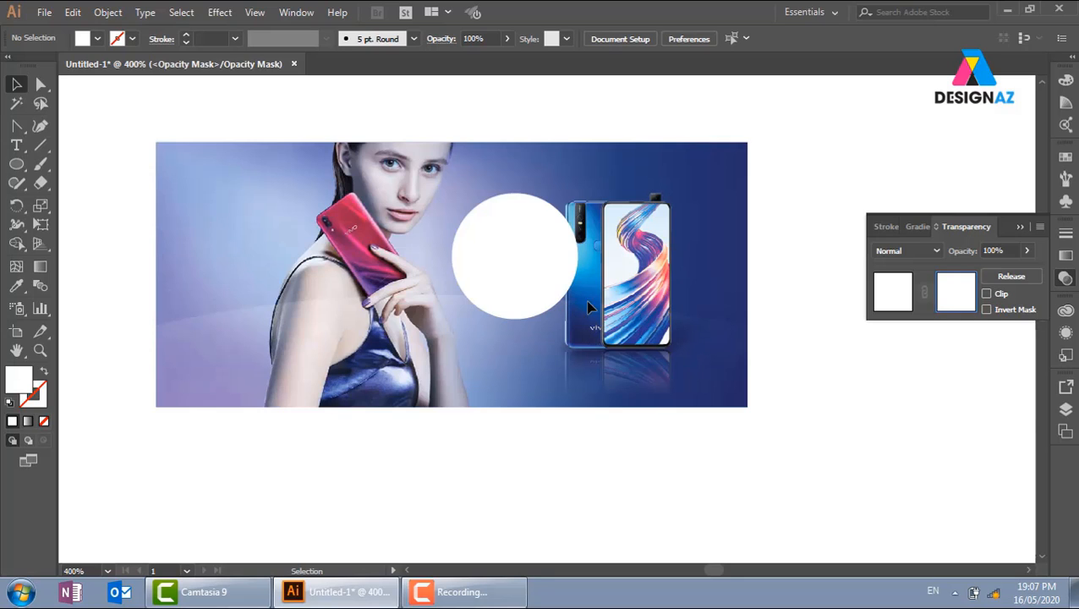
pyautogui.moveTo(16, 164); pyautogui.dragTo(78, 162)
pyautogui.moveTo(437, 176)
pyautogui.mouseDown()
pyautogui.moveTo(558, 272)
pyautogui.moveTo(615, 337)
pyautogui.moveTo(591, 339)
pyautogui.mouseUp()
# Fill the circle's mask rectangle with a white-to-black gradient running diagonally from upper left to lower right, and return to the artwork
pyautogui.click(1065, 157)
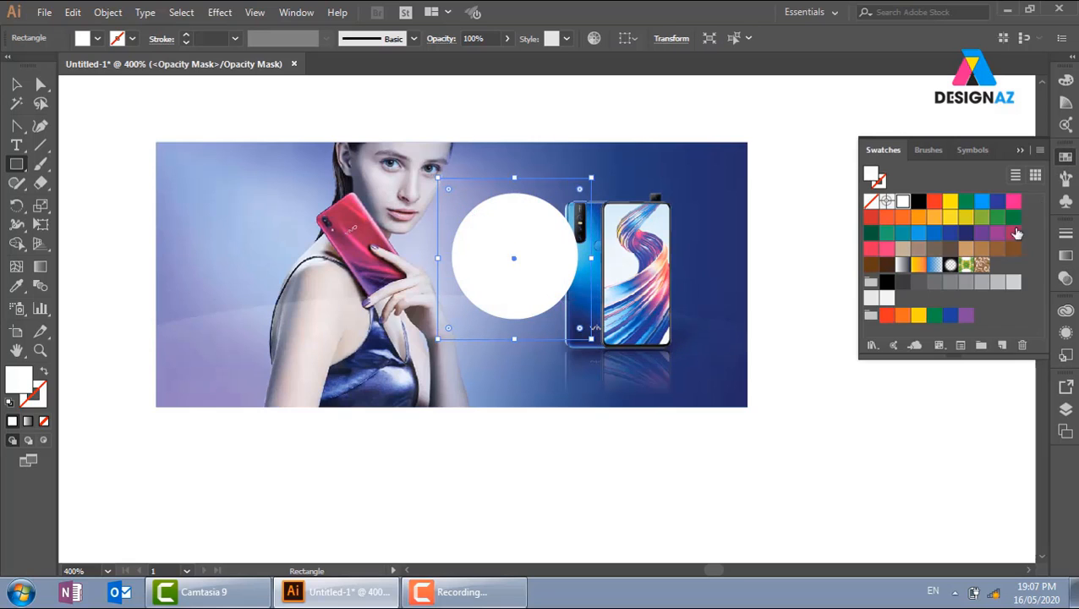
pyautogui.click(902, 266)
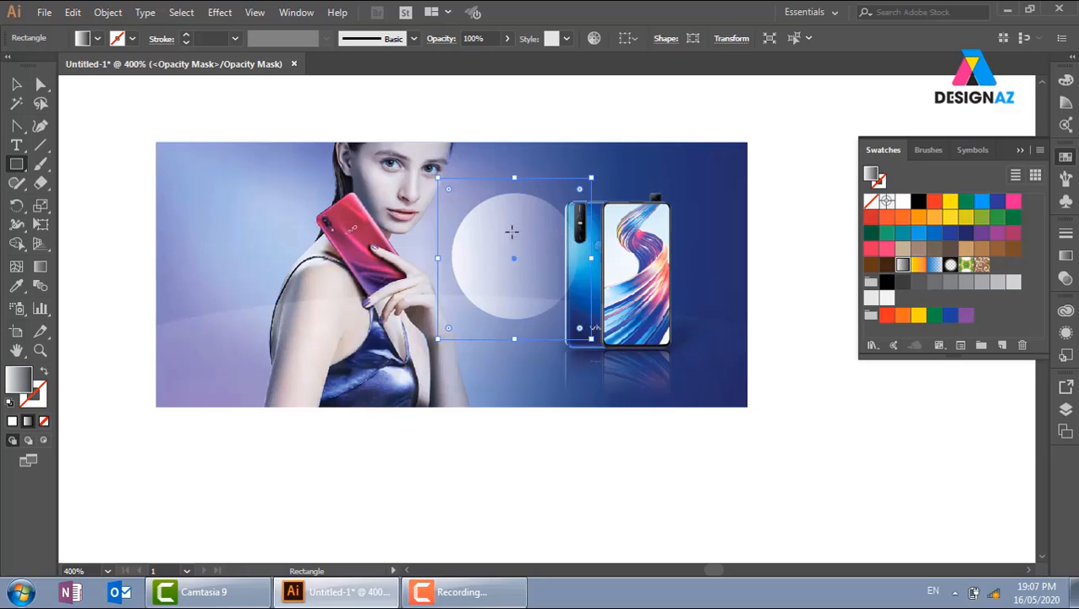
pyautogui.press('g')
pyautogui.moveTo(465, 201); pyautogui.dragTo(564, 329)
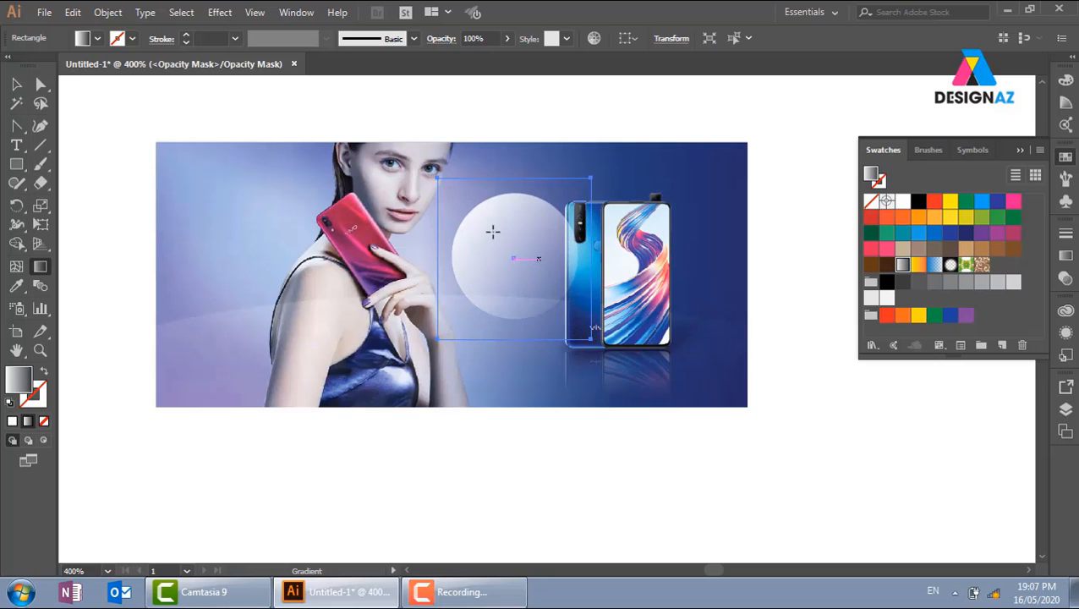
pyautogui.click(17, 85)
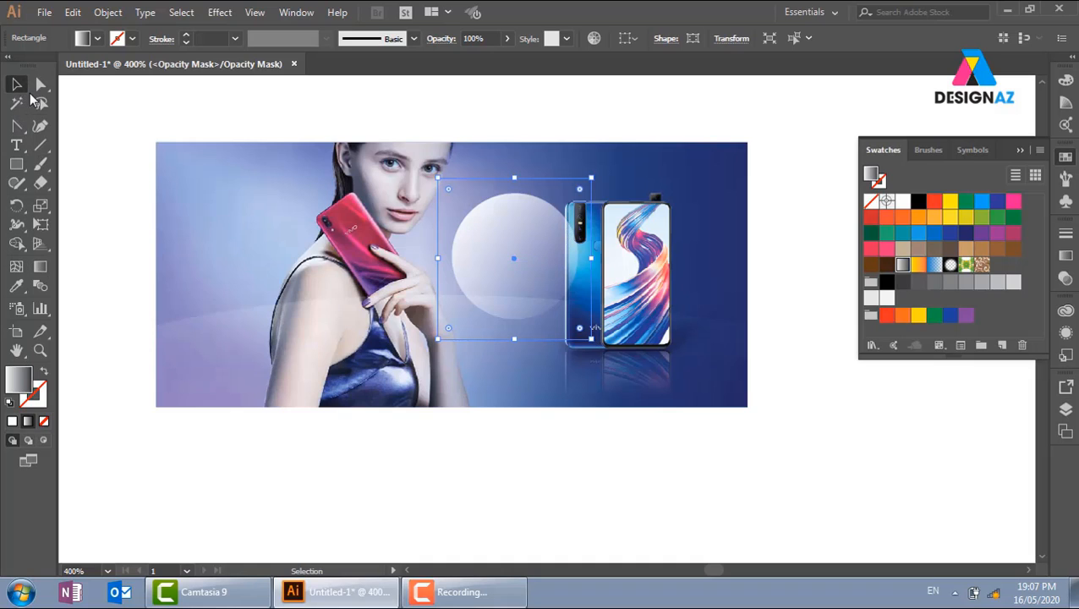
pyautogui.click(1065, 278)
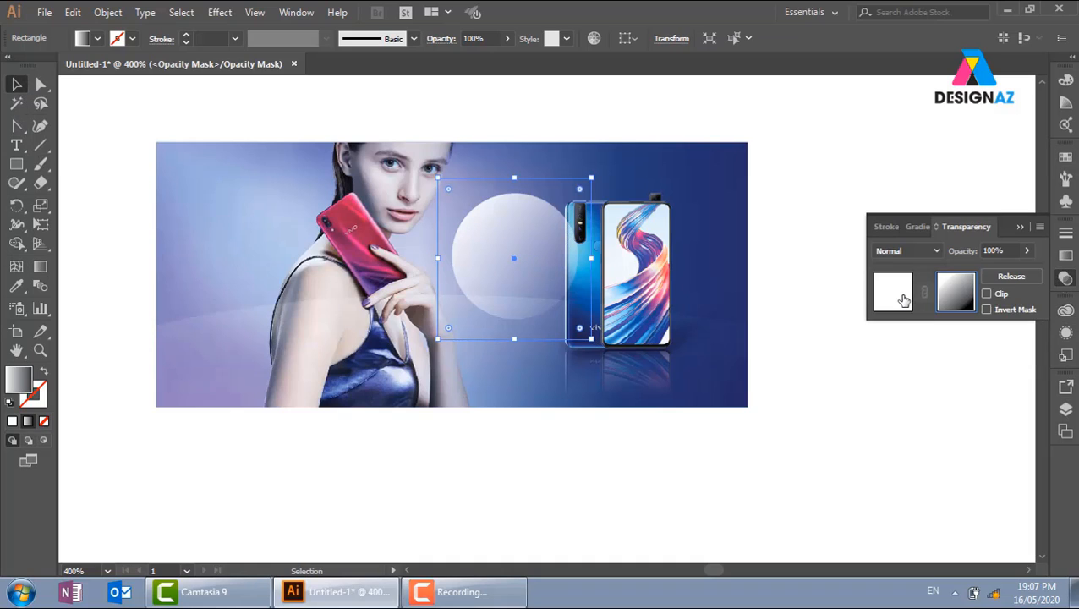
pyautogui.click(903, 300)
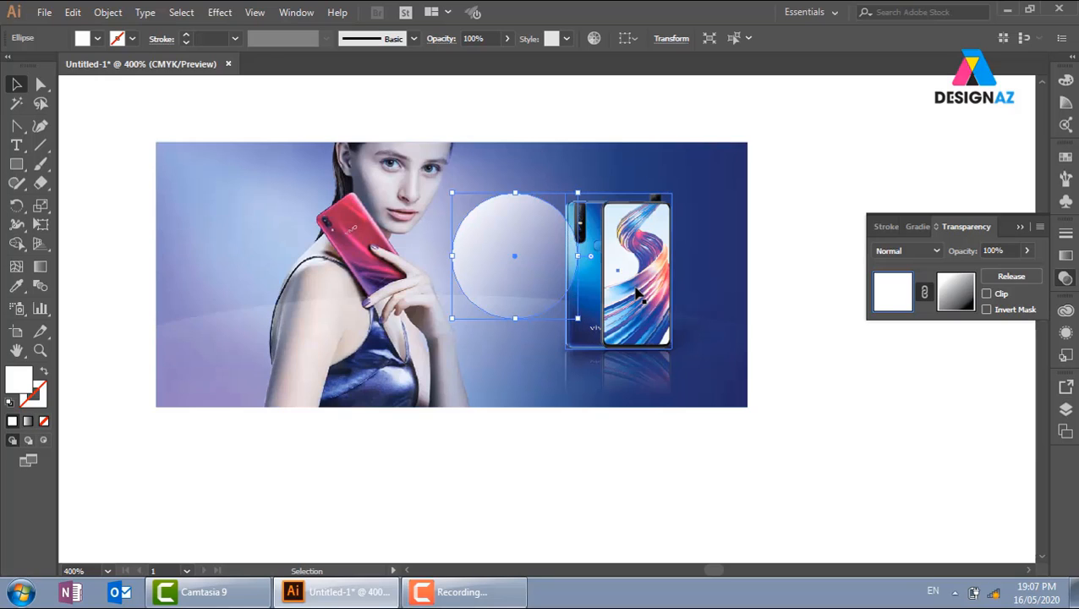
# Change the masked white circle's blending mode to Soft Light after trying Overlay, and leave it deselected
pyautogui.click(936, 250)
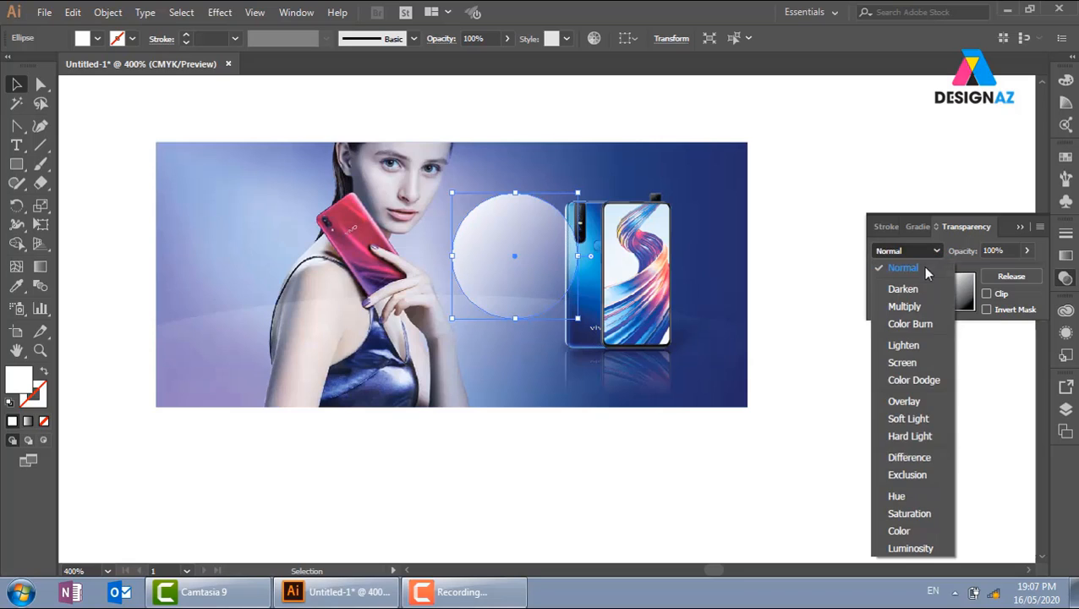
pyautogui.click(903, 401)
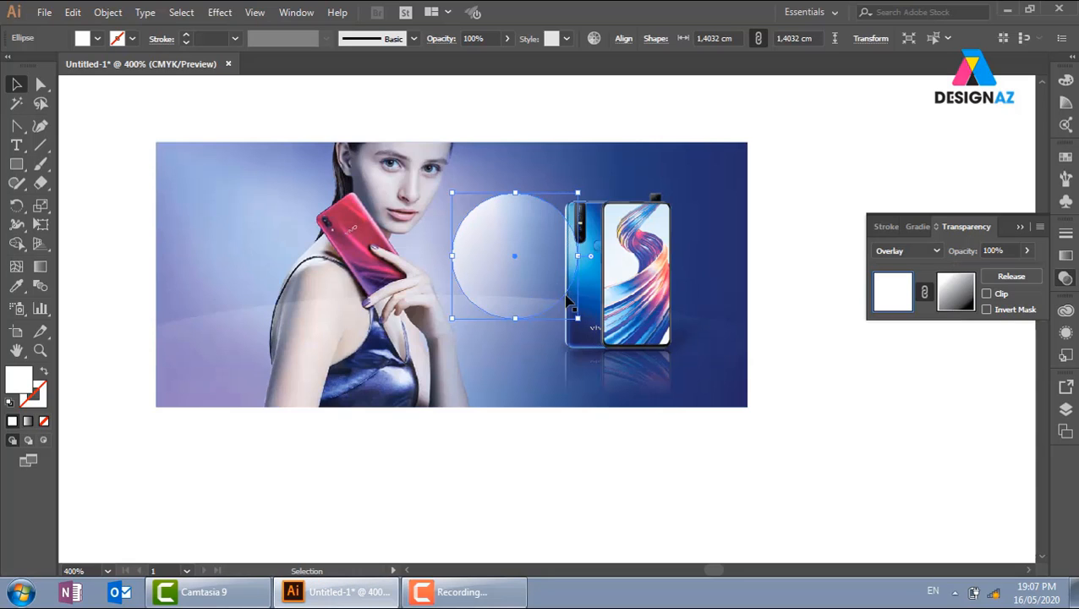
pyautogui.click(926, 253)
pyautogui.click(922, 418)
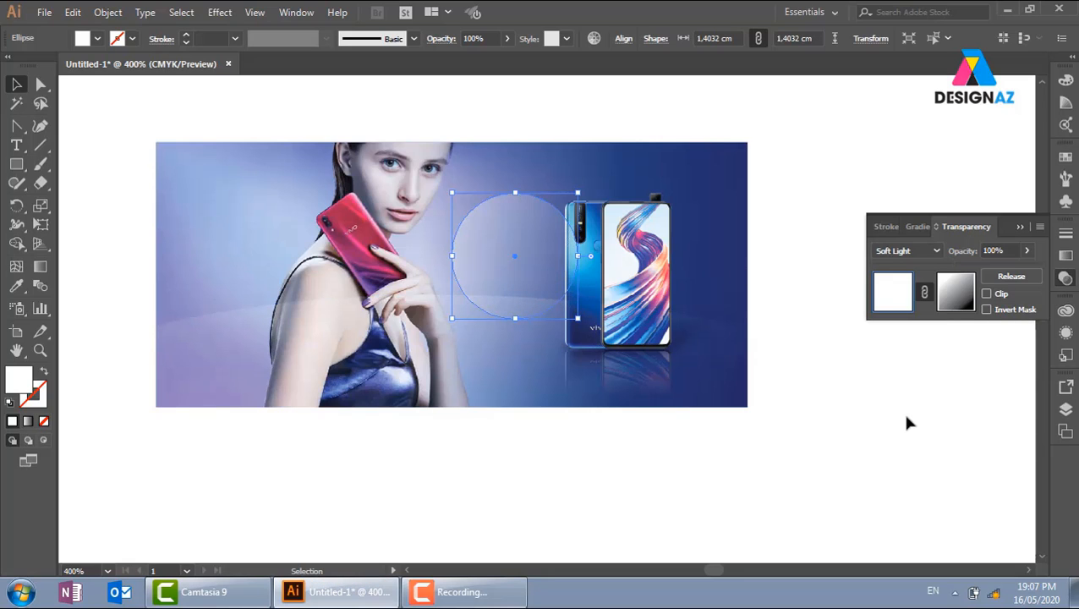
pyautogui.click(907, 457)
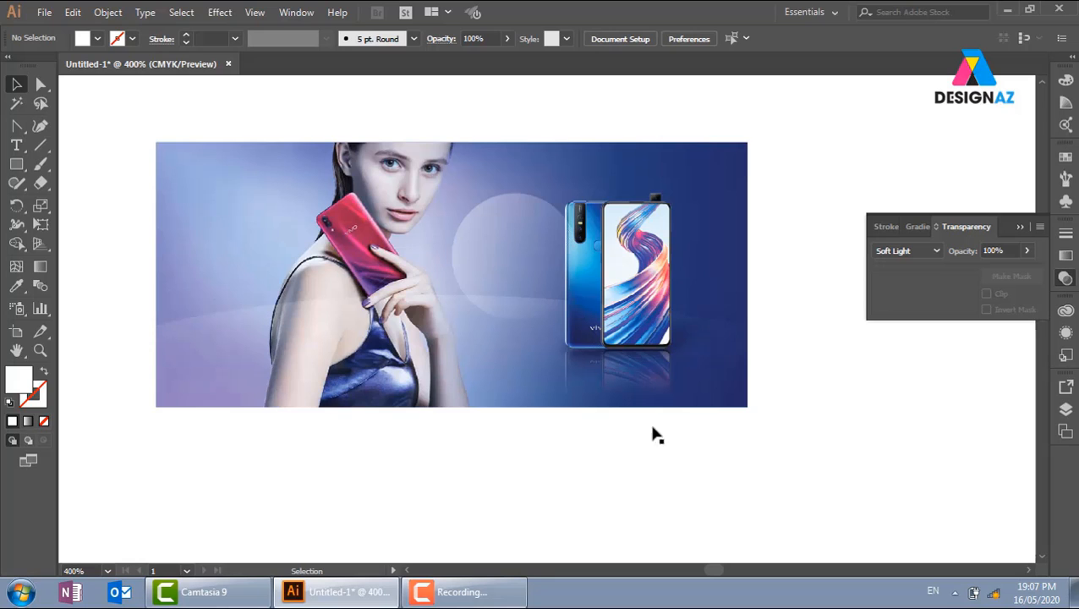
# Shrink the circle to about 0.89 cm, move it onto the back phone's upper corner, and place a copy between it and the model
pyautogui.click(472, 281)
pyautogui.moveTo(577, 193); pyautogui.dragTo(532, 240)
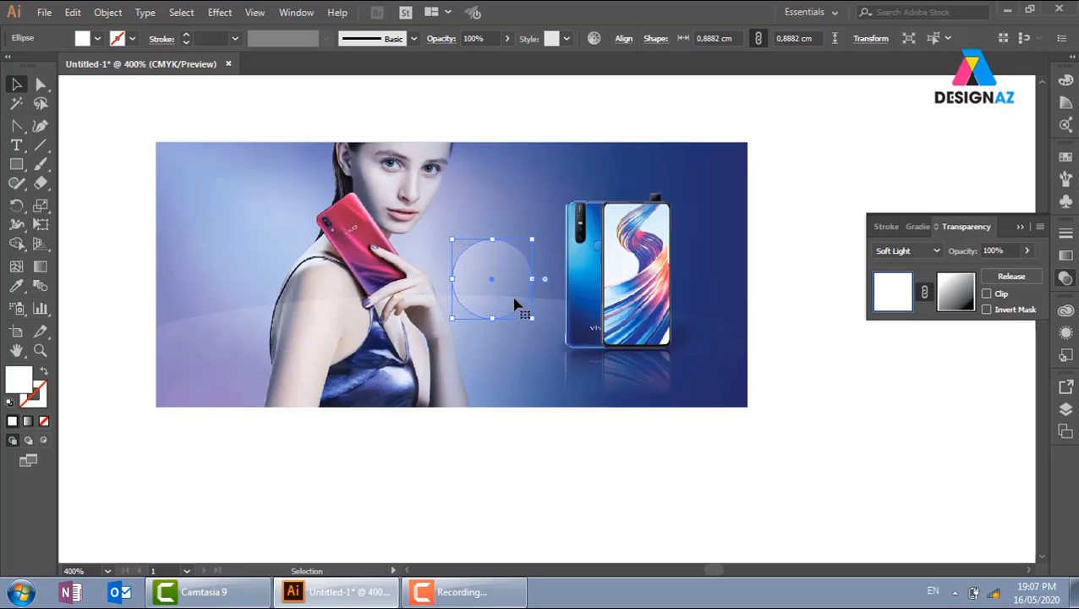
pyautogui.moveTo(514, 304); pyautogui.dragTo(445, 251)
pyautogui.click(854, 142)
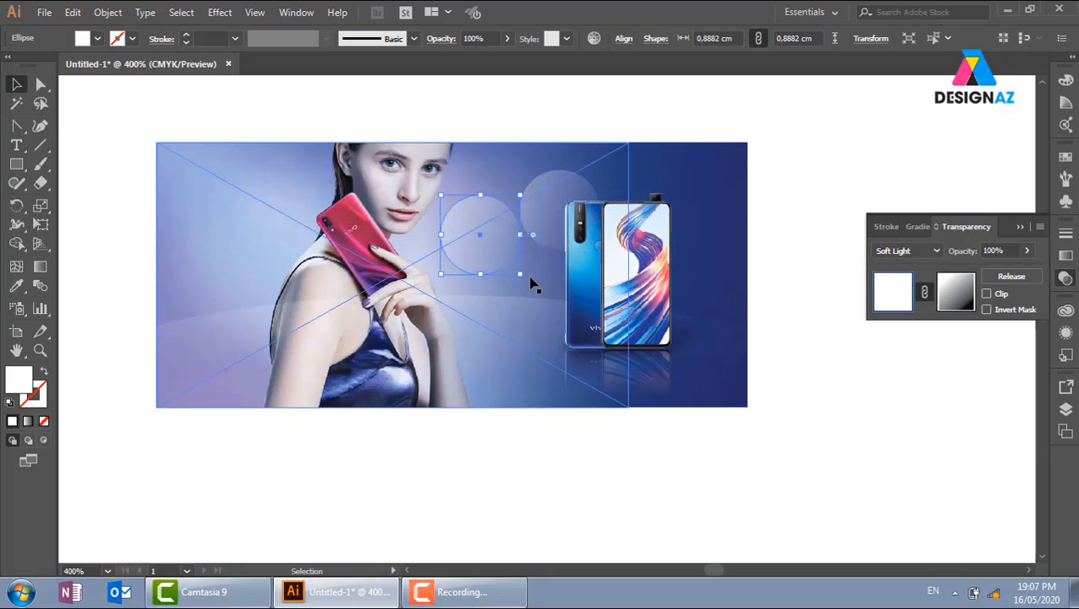
# Enlarge the copied circle to about 3.3 cm and position it behind the phones, running past the banner's upper right corner
pyautogui.moveTo(519, 276); pyautogui.dragTo(735, 494)
pyautogui.moveTo(565, 403); pyautogui.dragTo(684, 248)
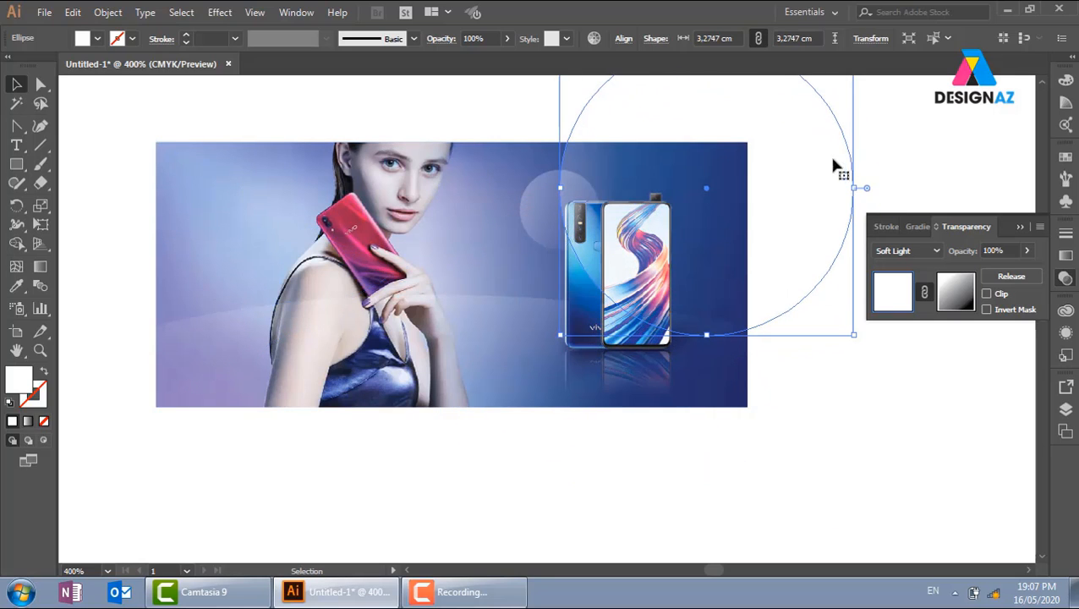
pyautogui.click(907, 133)
pyautogui.moveTo(819, 421); pyautogui.dragTo(758, 422)
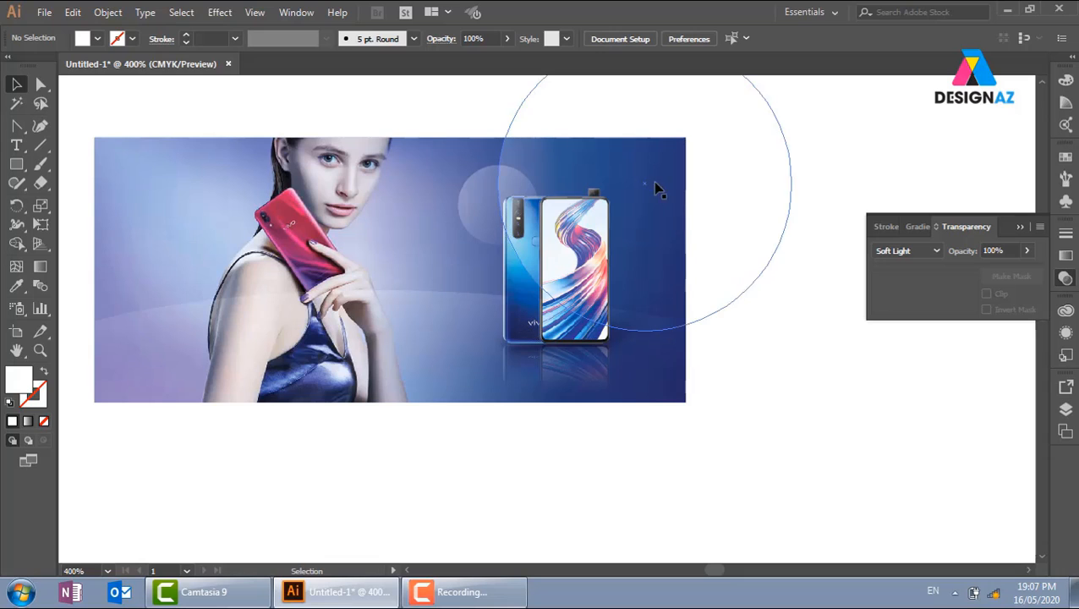
pyautogui.moveTo(655, 186); pyautogui.dragTo(667, 167)
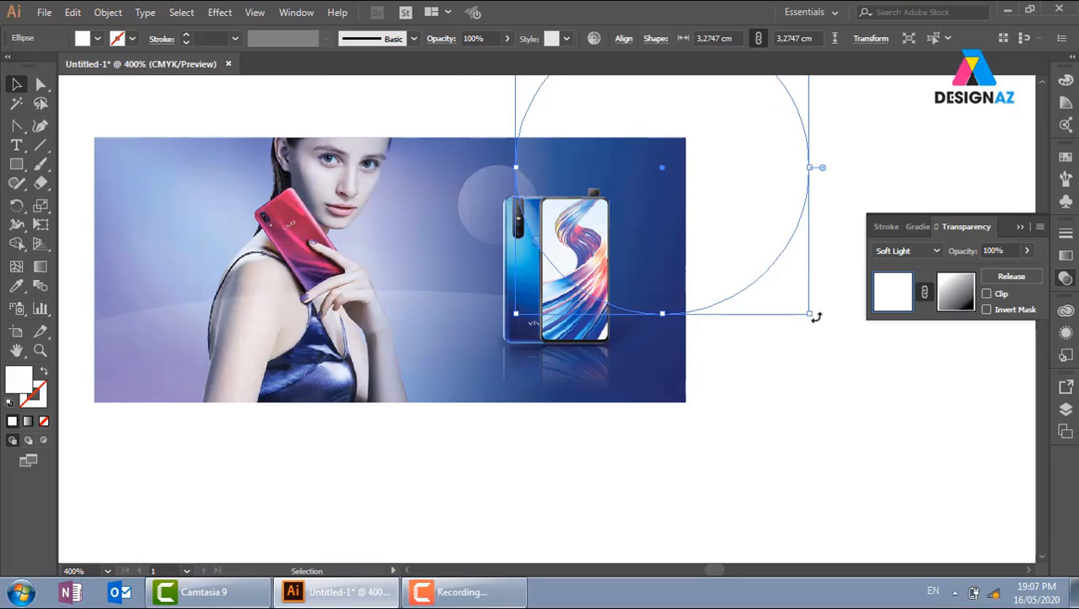
pyautogui.moveTo(816, 317); pyautogui.dragTo(676, 332)
pyautogui.moveTo(677, 217); pyautogui.dragTo(664, 213)
pyautogui.click(786, 379)
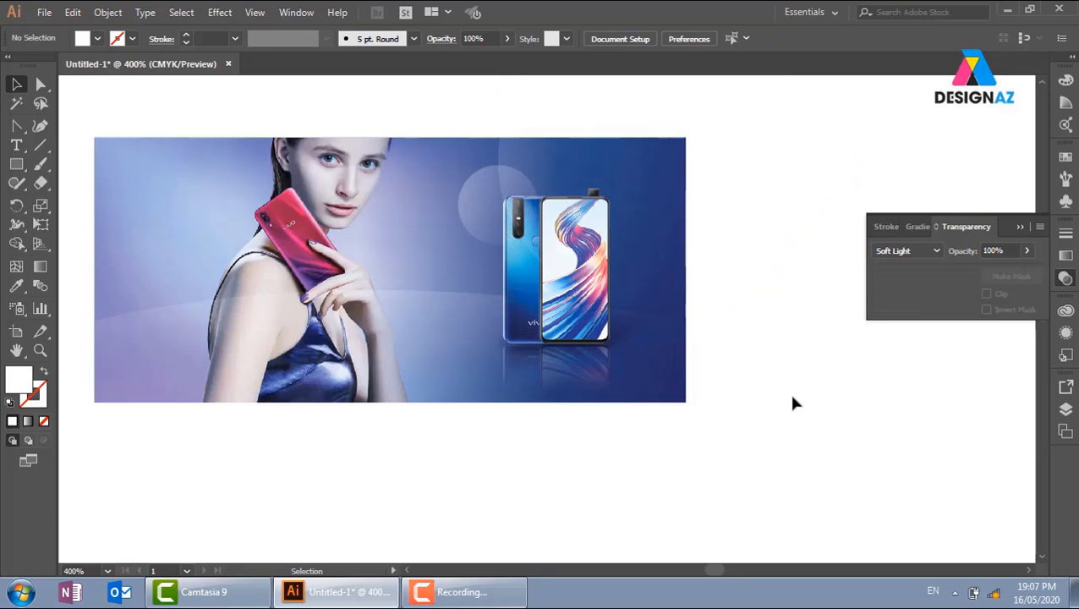
# Lower the top edge of the curved floor strip slightly, keeping its base on the banner's lower edge
pyautogui.click(647, 372)
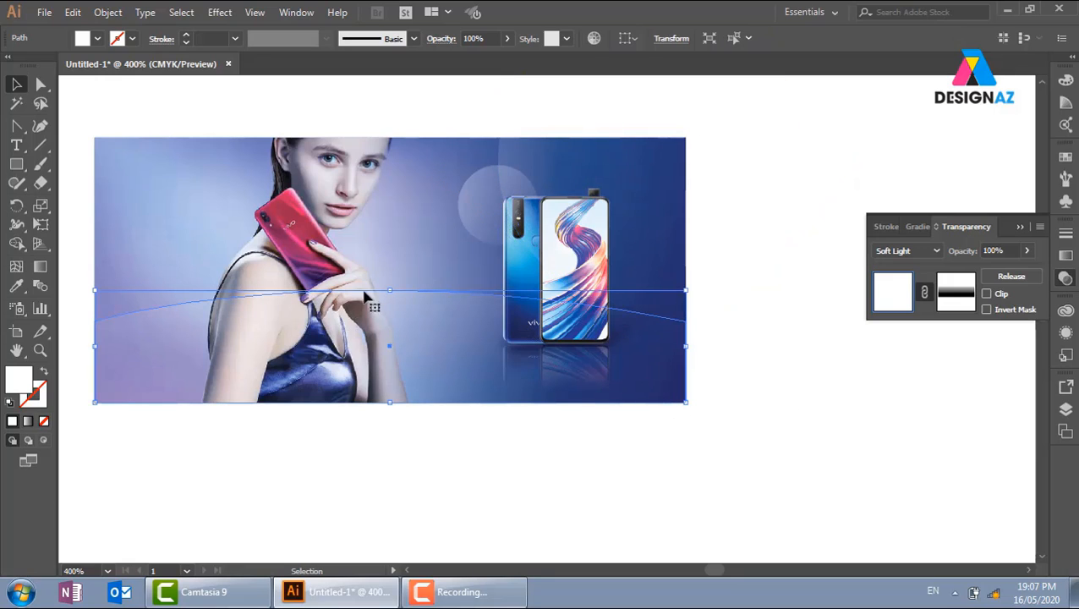
pyautogui.moveTo(384, 293); pyautogui.dragTo(382, 302)
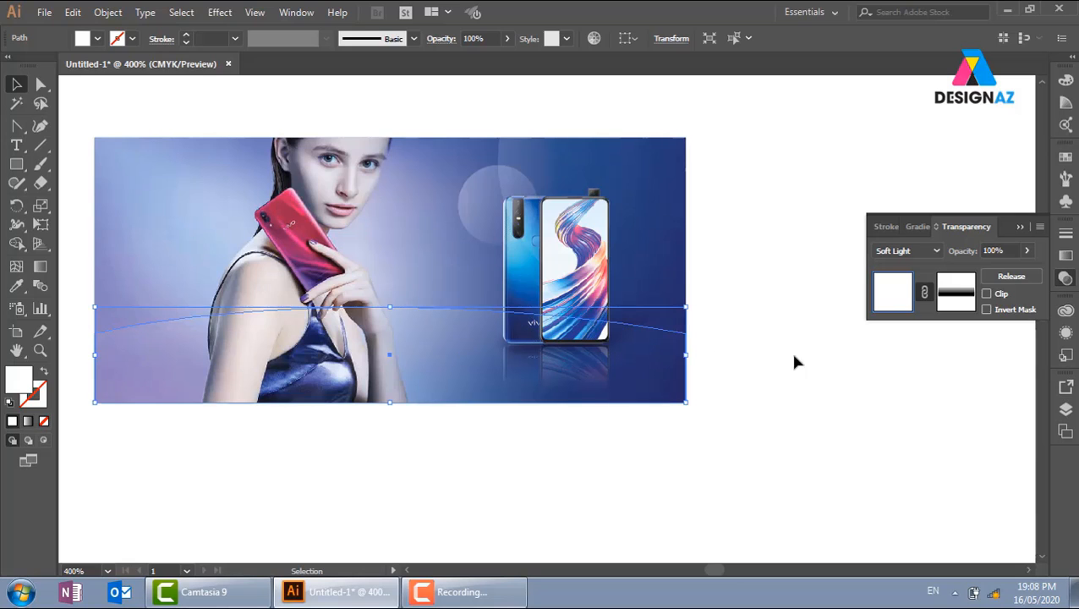
pyautogui.click(793, 406)
# Copy the small circle from the back phone and enlarge the copy into a large circle behind the model's head and shoulders
pyautogui.moveTo(479, 231); pyautogui.dragTo(396, 258)
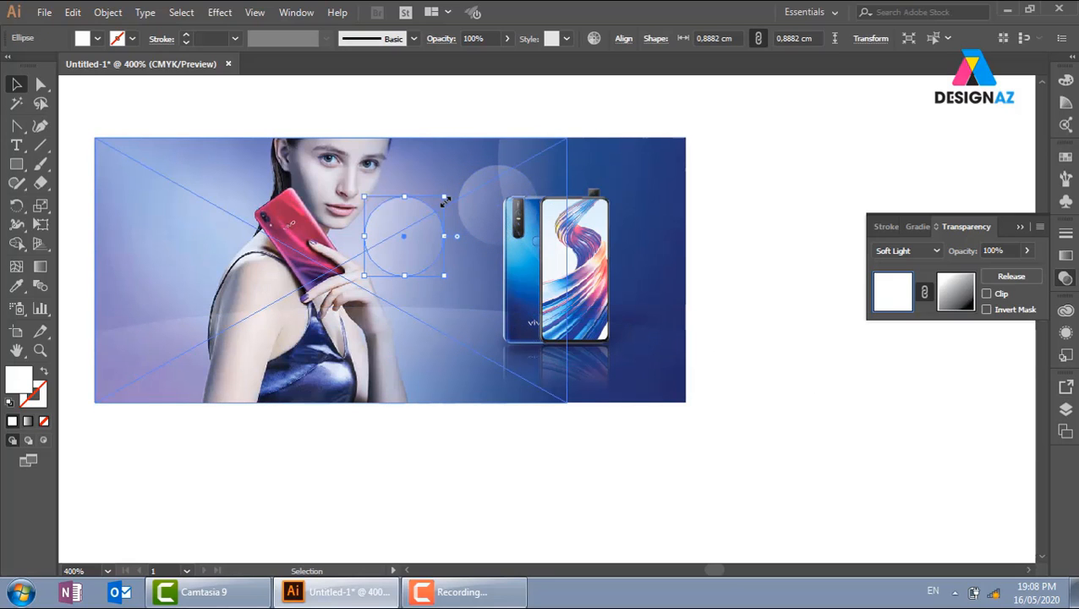
pyautogui.moveTo(446, 202); pyautogui.dragTo(602, 72)
pyautogui.press('space')
pyautogui.moveTo(453, 299); pyautogui.dragTo(415, 247)
pyautogui.click(641, 124)
# Copy the small circle to the banner's upper left corner and enlarge it to about 2.1 cm so it overhangs the edges
pyautogui.press('space')
pyautogui.moveTo(665, 377); pyautogui.dragTo(638, 356)
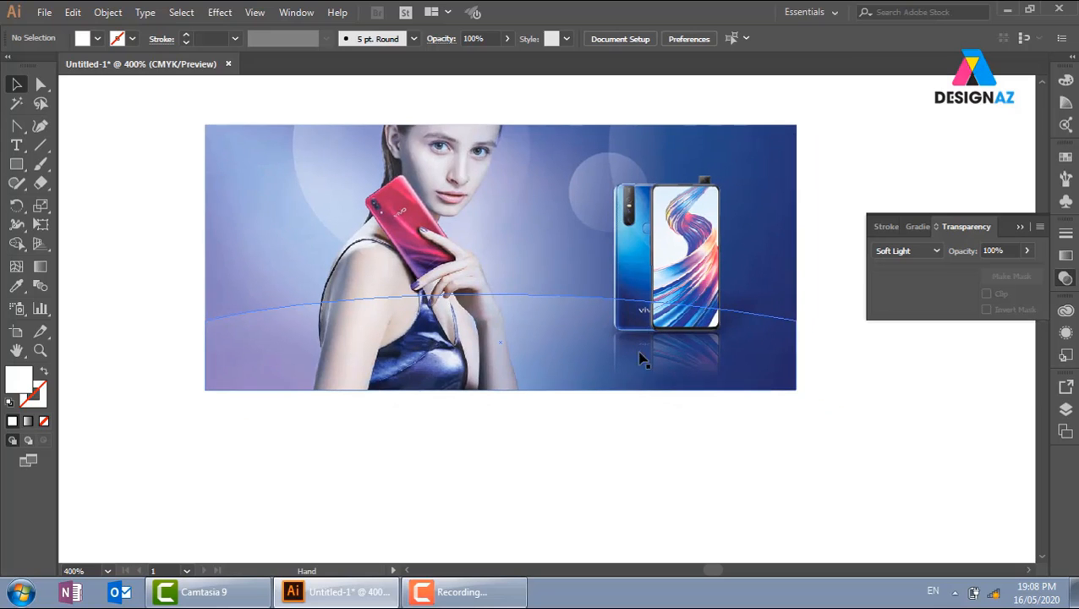
pyautogui.moveTo(602, 218); pyautogui.dragTo(127, 338)
pyautogui.moveTo(196, 322); pyautogui.dragTo(211, 239)
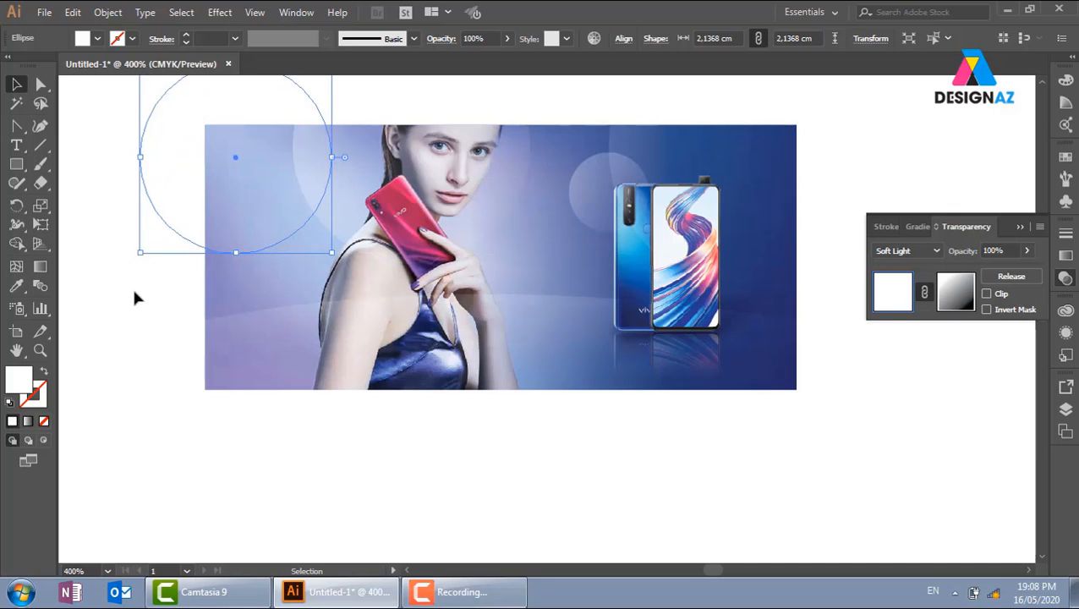
pyautogui.click(137, 287)
pyautogui.moveTo(299, 324); pyautogui.dragTo(327, 336)
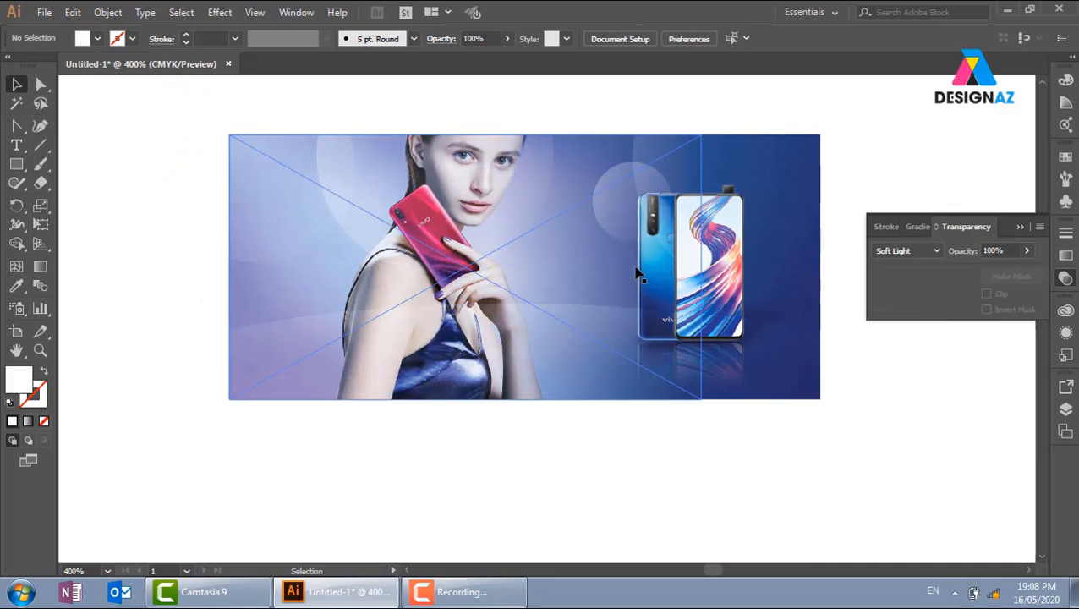
# Copy the small circle to between the model and the phones, shrink it to about 0.65 cm, and set its opacity to 50%
pyautogui.moveTo(633, 223); pyautogui.dragTo(587, 276)
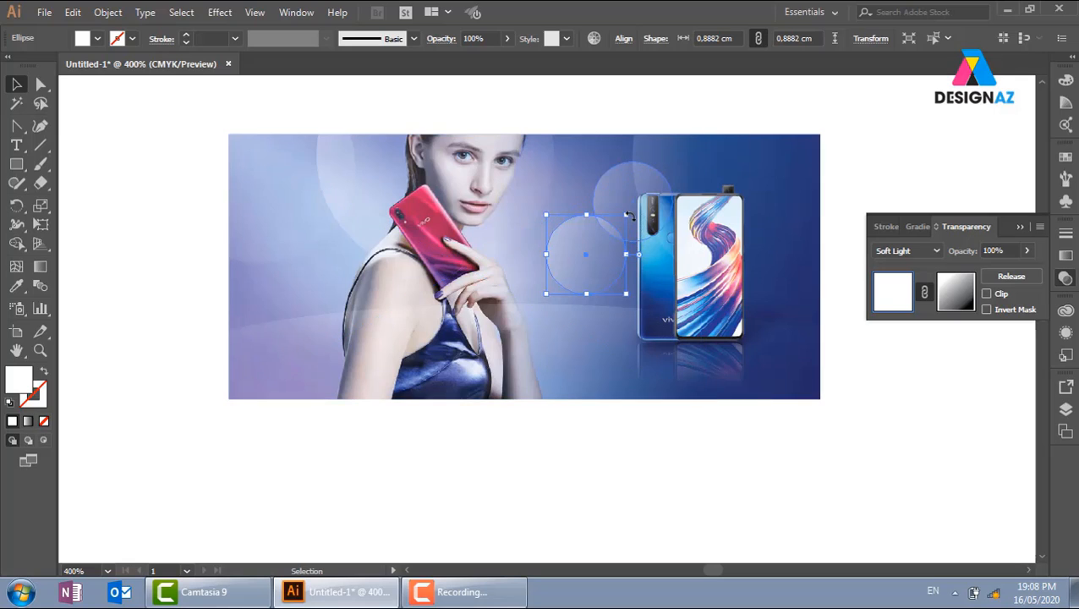
pyautogui.moveTo(626, 215); pyautogui.dragTo(604, 237)
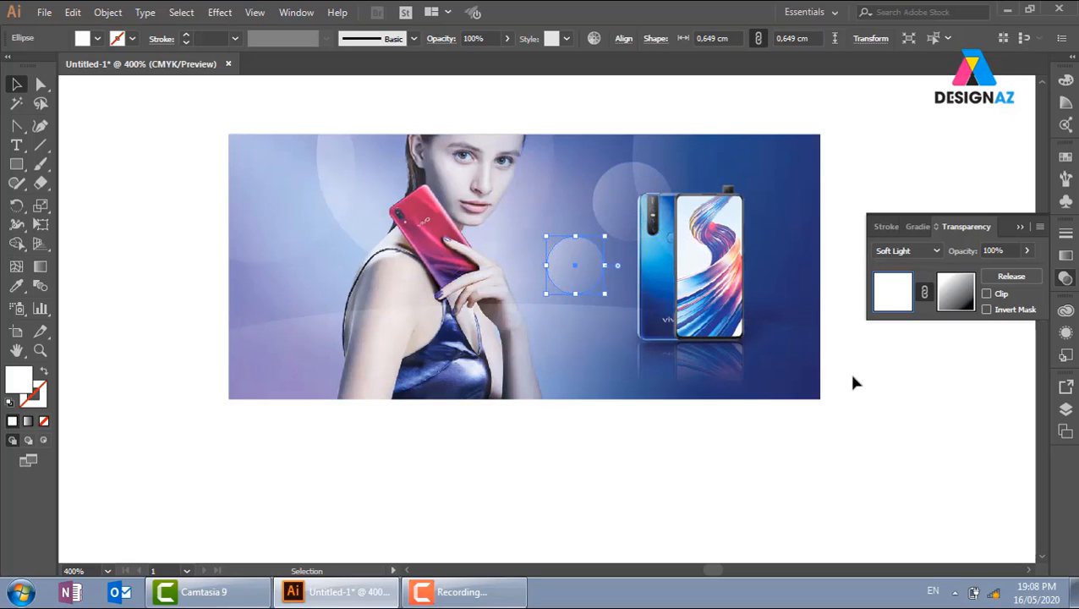
pyautogui.click(473, 38)
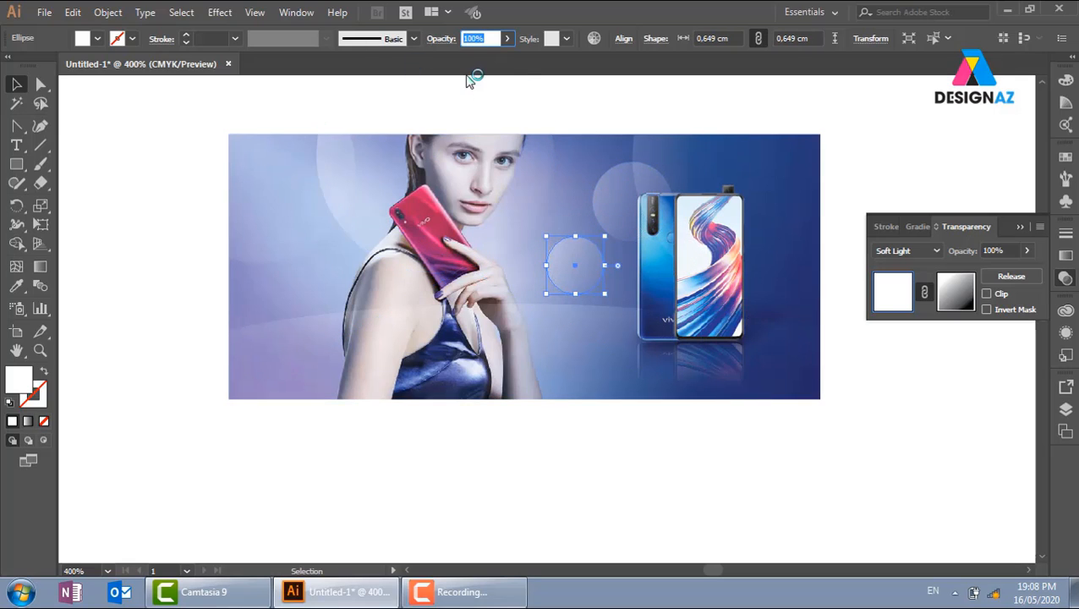
pyautogui.write('50')
pyautogui.press('Return')
pyautogui.click(912, 428)
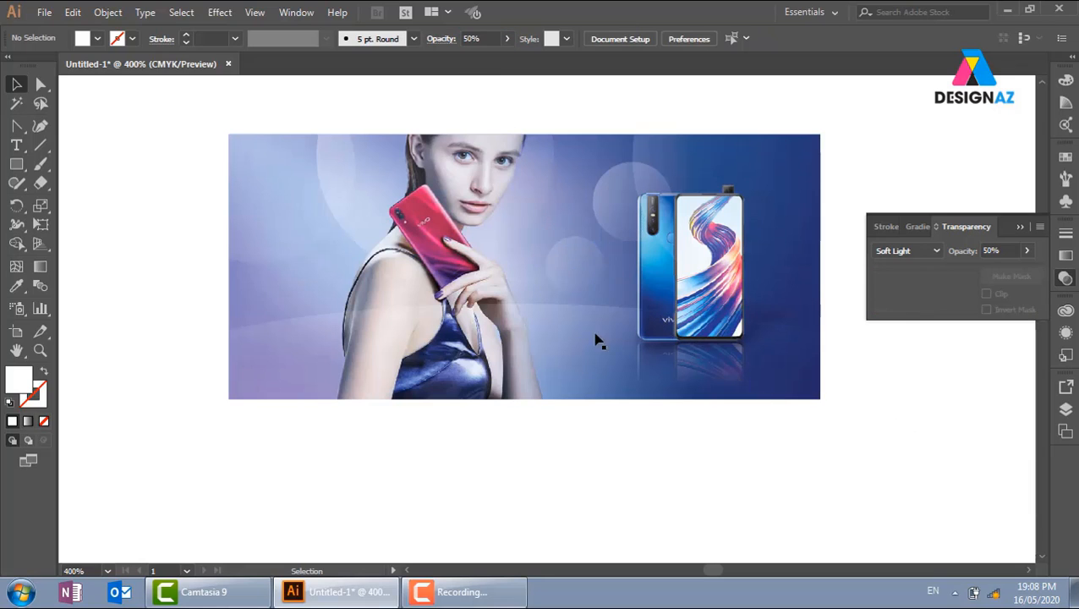
# Move the 50% opacity circle up beside the model's chin and raised hand, and deselect it
pyautogui.moveTo(585, 269); pyautogui.dragTo(542, 241)
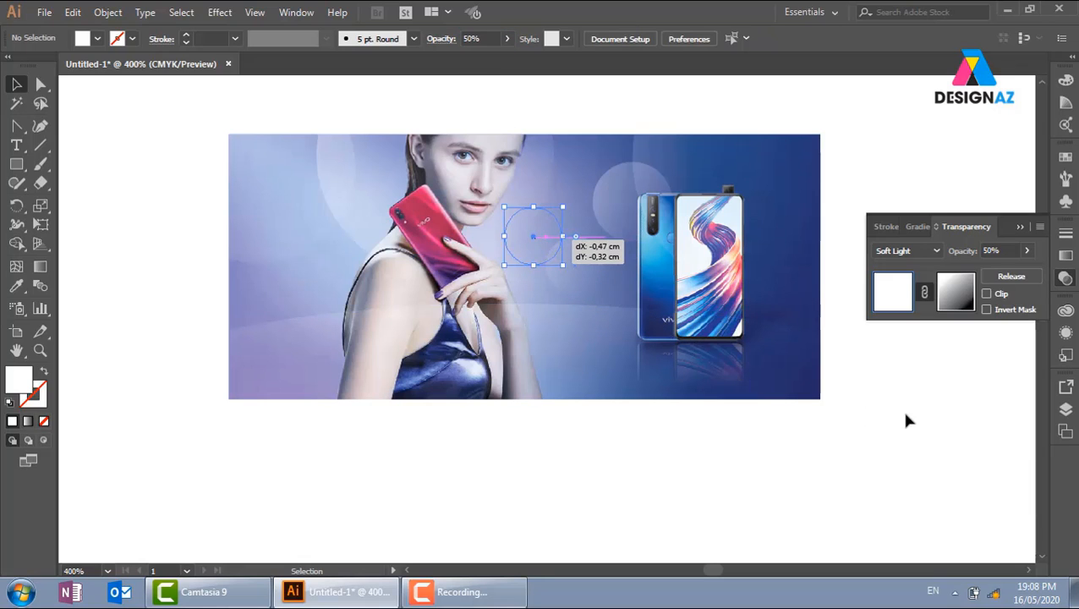
pyautogui.click(940, 447)
pyautogui.moveTo(822, 464); pyautogui.dragTo(779, 454)
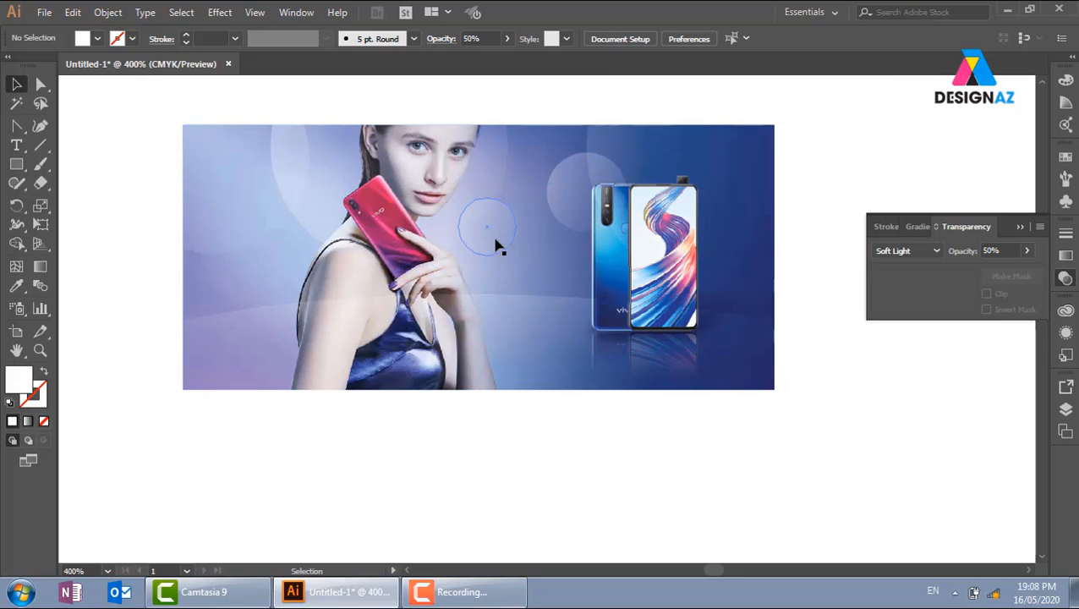
# Place another translucent circle behind the front phone's upper right corner, undoing the last adjustment
pyautogui.moveTo(499, 244); pyautogui.dragTo(759, 244)
pyautogui.moveTo(710, 205); pyautogui.dragTo(710, 191)
pyautogui.hotkey('ctrl', 'z')
pyautogui.click(874, 407)
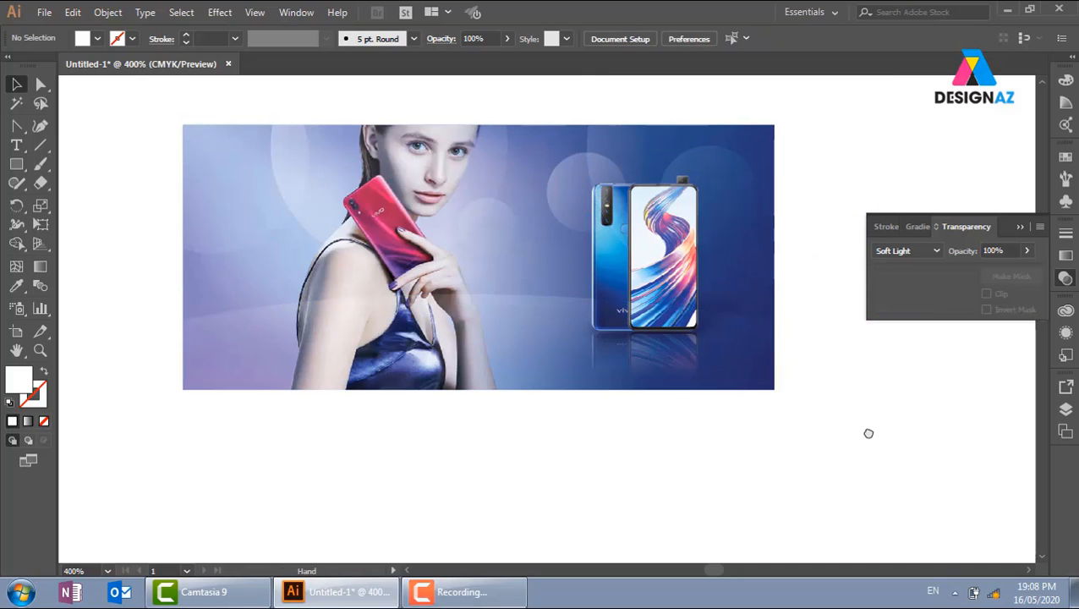
pyautogui.moveTo(869, 434); pyautogui.dragTo(885, 441)
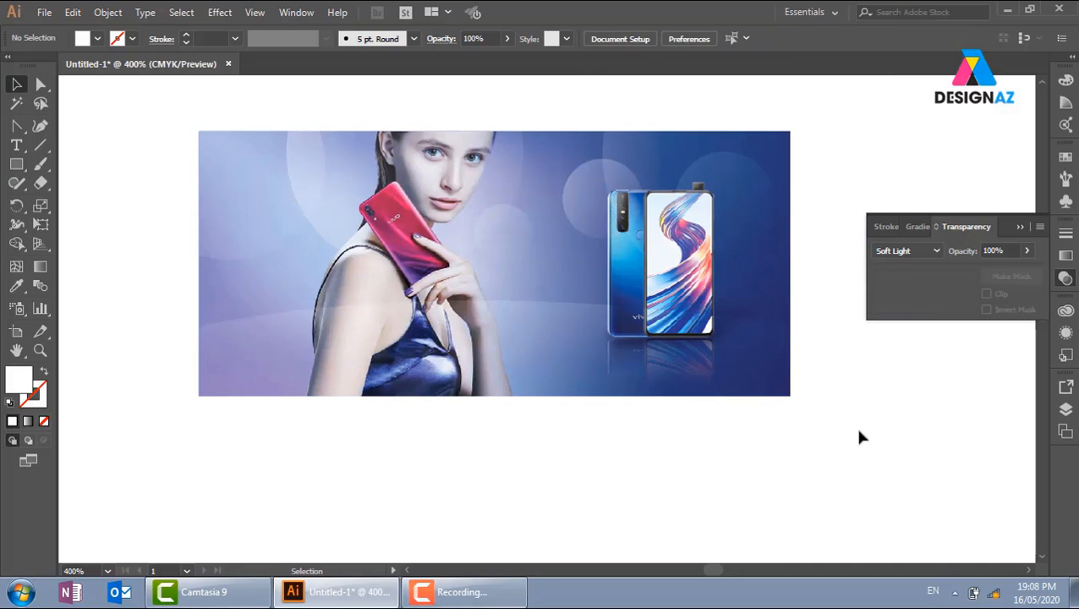
# Copy the 0.65 cm circle up beside the model's face and swap its fill for a white 1 pt stroke
pyautogui.click(513, 229)
pyautogui.moveTo(514, 228); pyautogui.dragTo(548, 189)
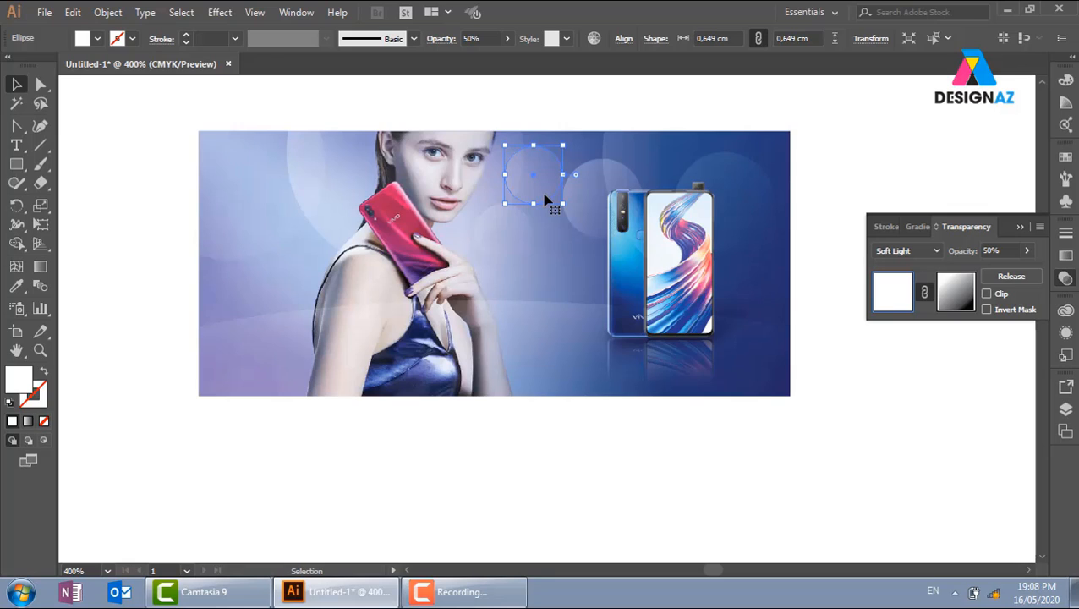
pyautogui.click(547, 86)
# Select the outlined ring between the model's face and the back phone
pyautogui.press('z')
pyautogui.moveTo(548, 194); pyautogui.dragTo(677, 299)
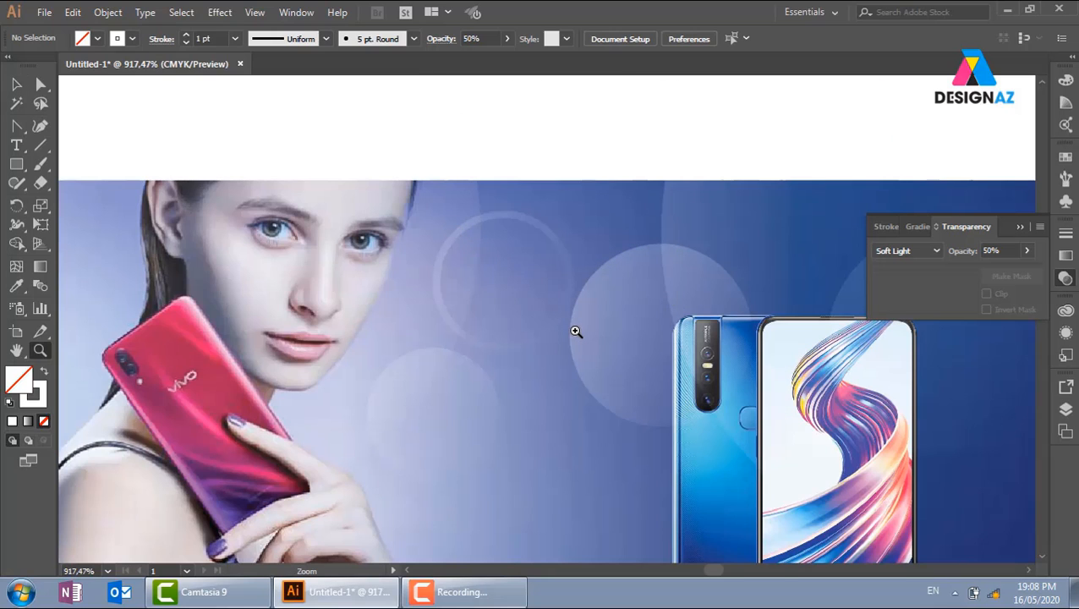
pyautogui.click(16, 84)
pyautogui.click(519, 224)
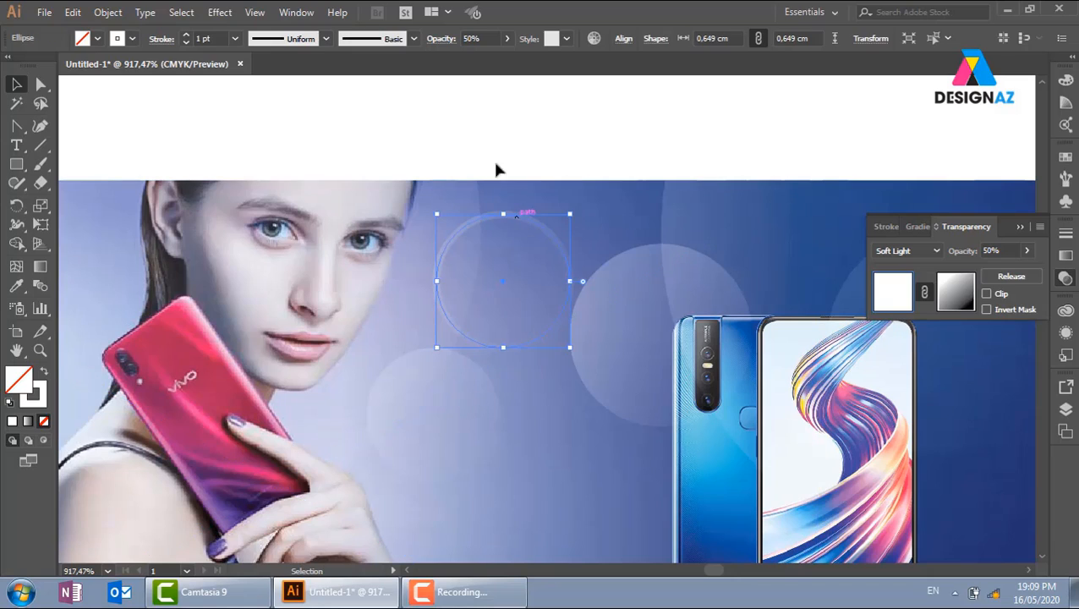
# Set the stroke weight of the selected outline circle beside the woman's face to 0.5 pt
pyautogui.click(237, 41)
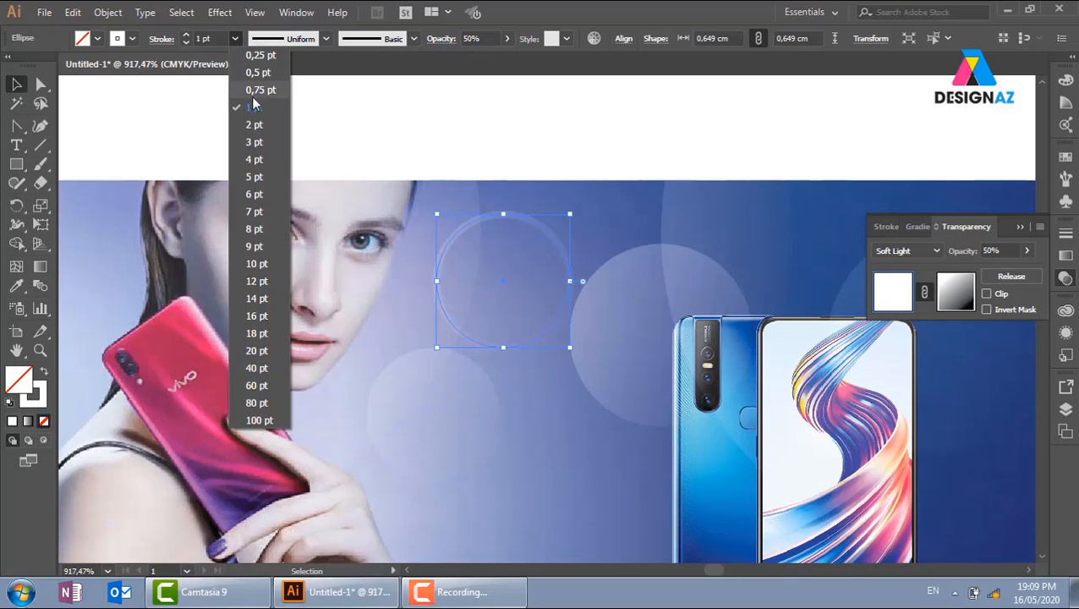
pyautogui.click(258, 101)
pyautogui.click(531, 133)
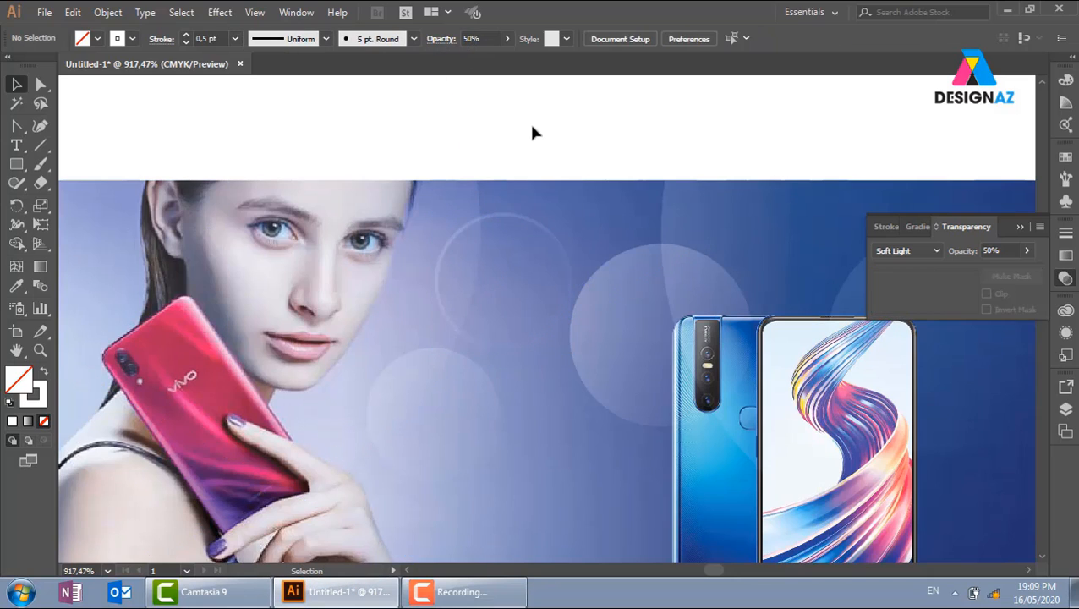
# Duplicate the small outline circle into the space between the woman and the blue phone, enlarging the copy to about 1.49 cm
pyautogui.moveTo(593, 249); pyautogui.dragTo(596, 221)
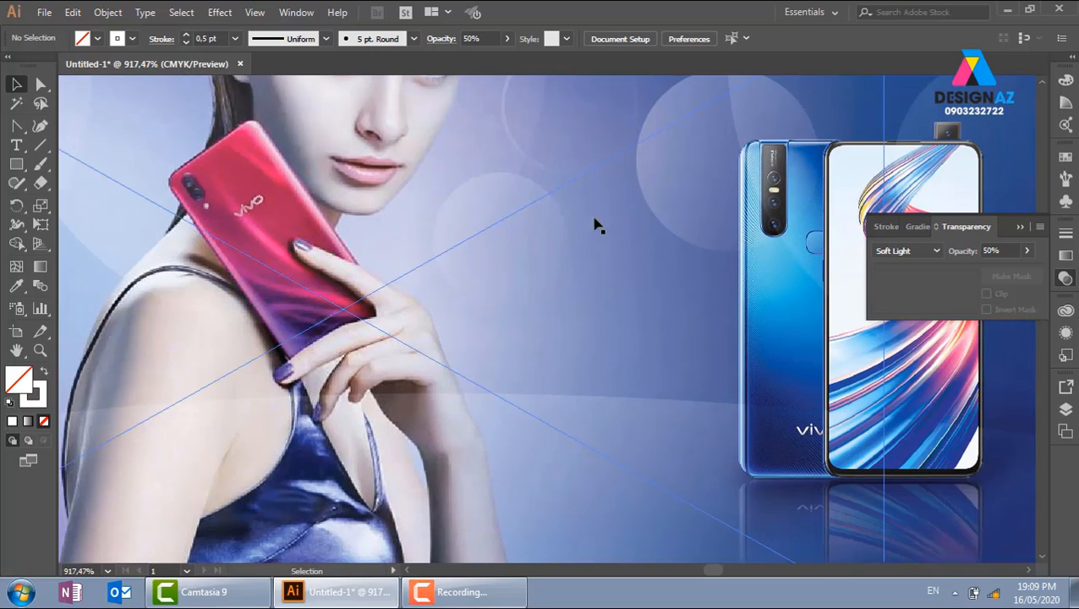
pyautogui.press('l')
pyautogui.moveTo(559, 392); pyautogui.dragTo(625, 459)
pyautogui.moveTo(625, 325); pyautogui.dragTo(799, 154)
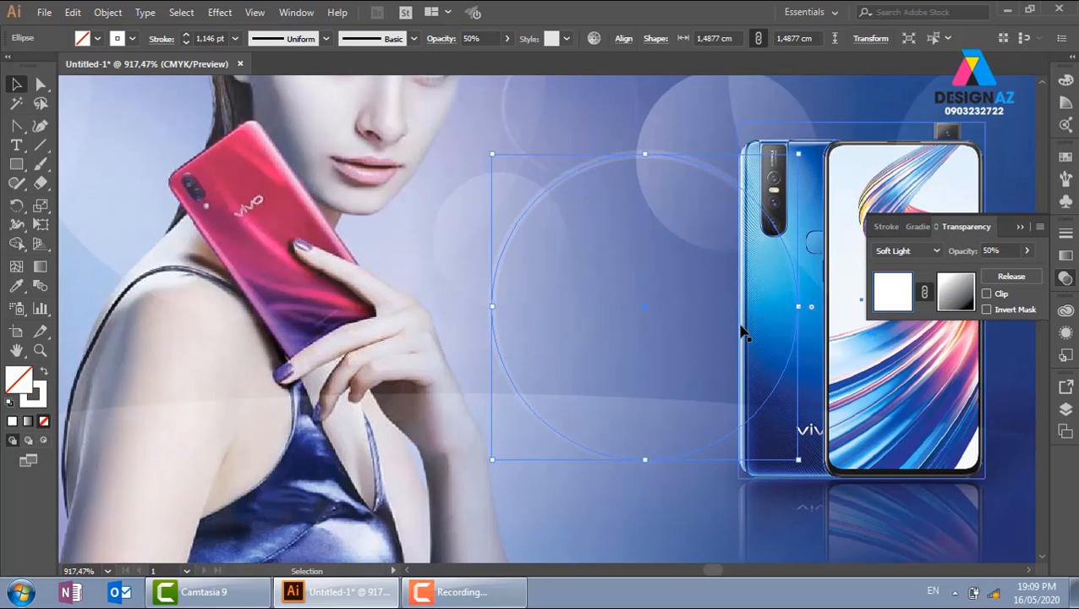
# Set the enlarged circle's stroke to 0.25 pt and move it around the pale circle behind the blue phone's upper-left corner
pyautogui.hotkey('ctrl', '-')
pyautogui.hotkey('ctrl', '-')
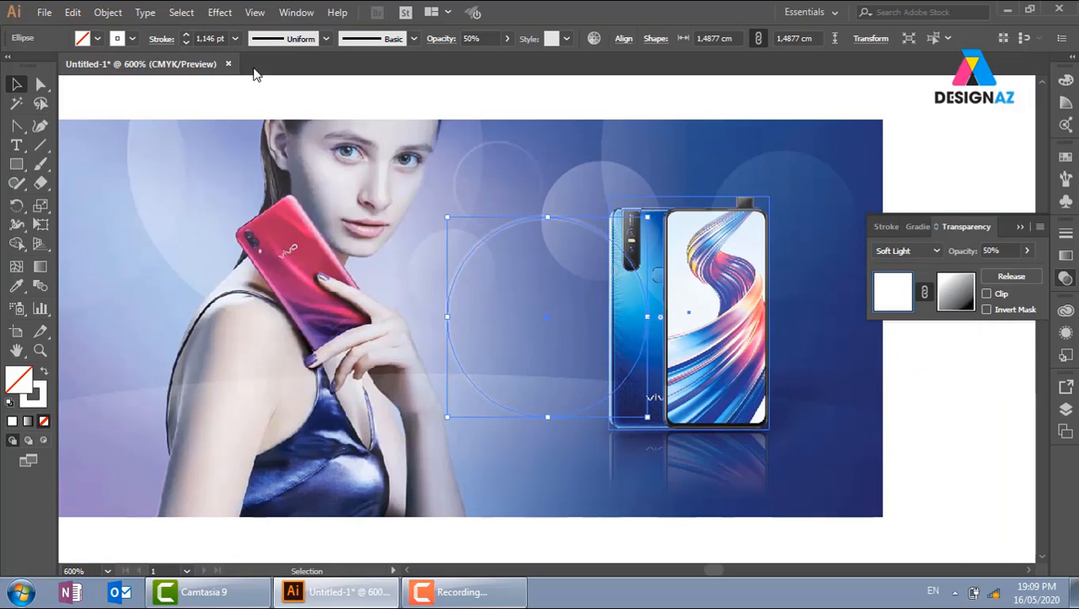
pyautogui.click(236, 39)
pyautogui.click(254, 56)
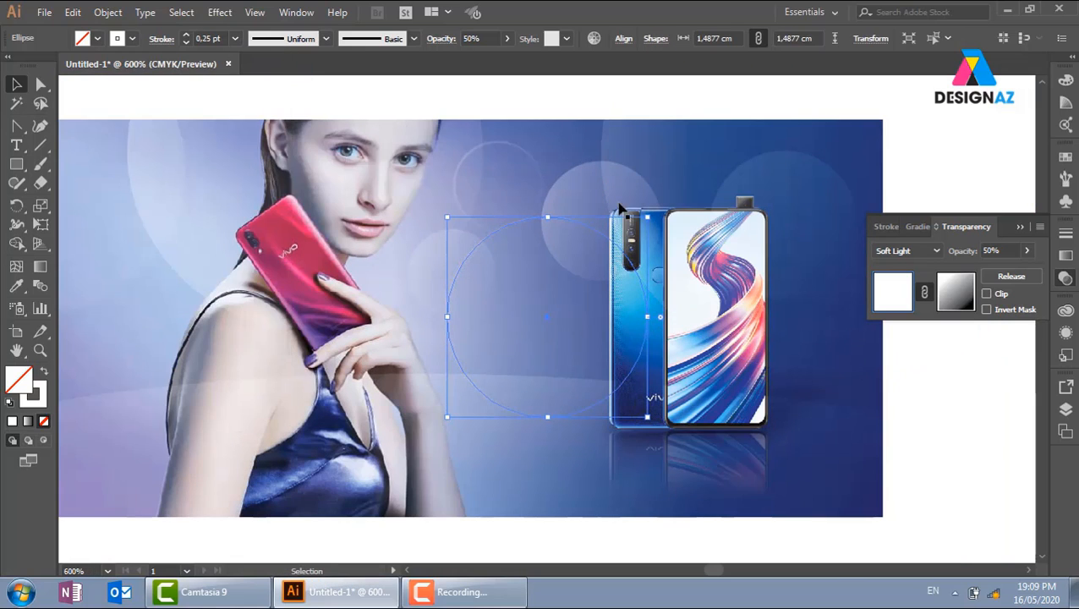
pyautogui.click(998, 444)
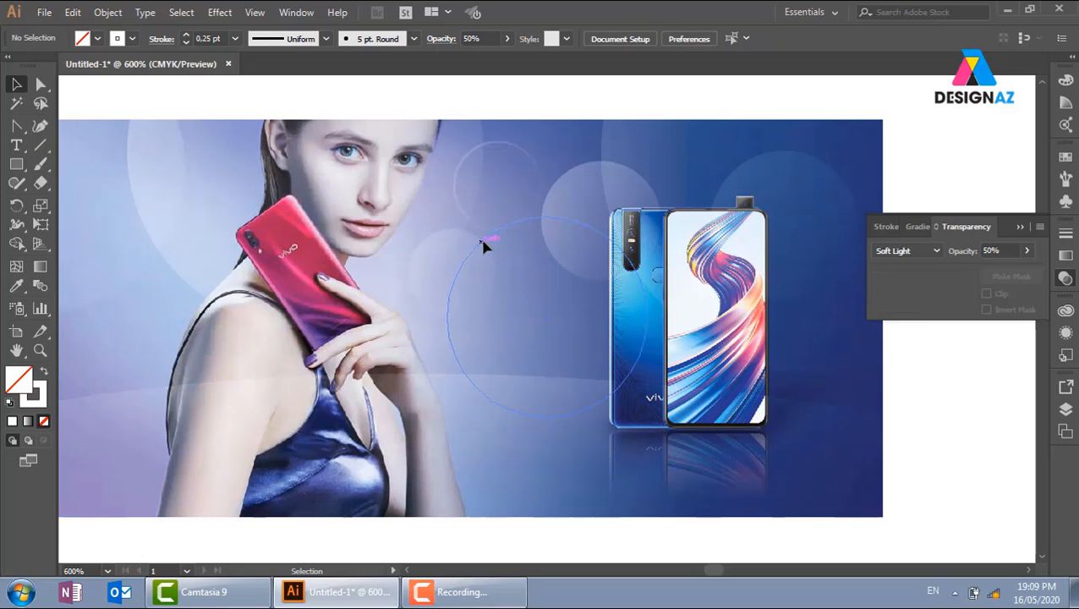
pyautogui.moveTo(484, 245); pyautogui.dragTo(554, 153)
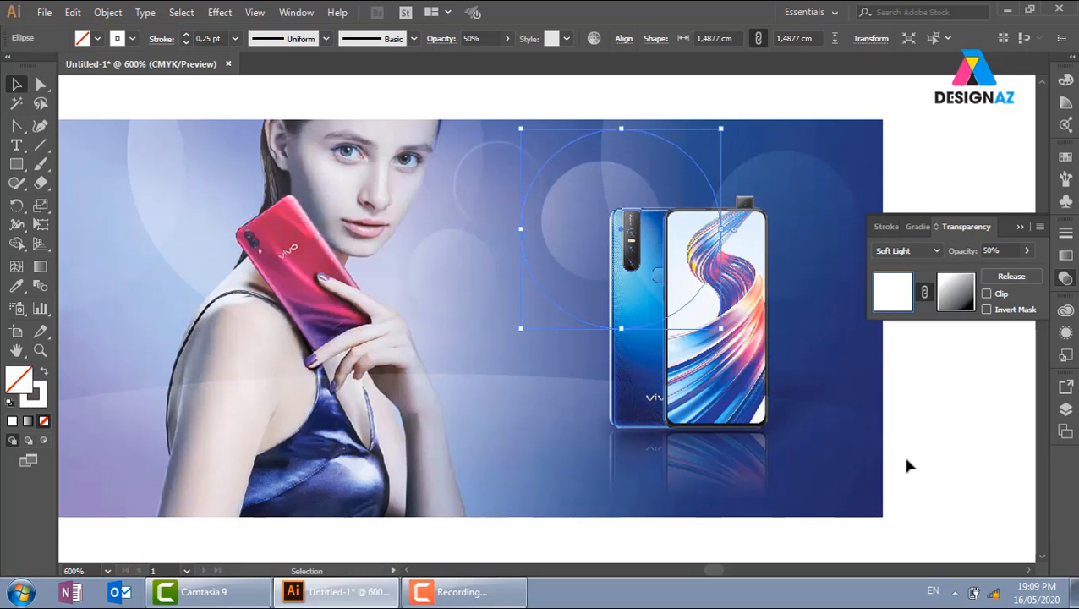
pyautogui.click(944, 448)
# Duplicate the large pale circle behind the woman's head, shrinking the copy to about 2.29 cm and placing it over the banner's upper-left corner
pyautogui.press('space')
pyautogui.moveTo(630, 424); pyautogui.dragTo(738, 435)
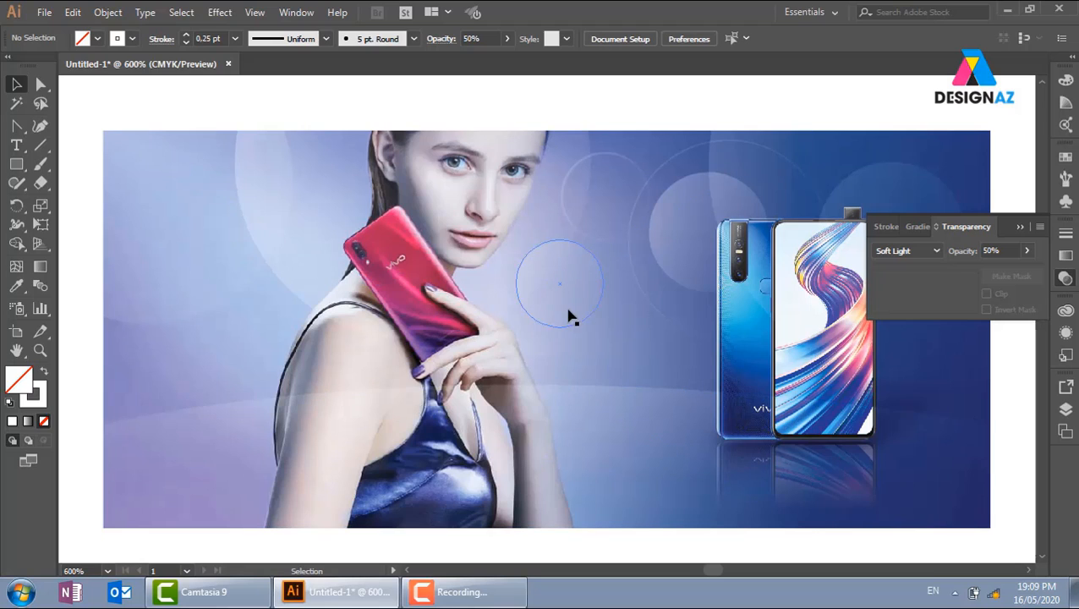
pyautogui.moveTo(568, 310); pyautogui.dragTo(253, 263)
pyautogui.click(253, 271)
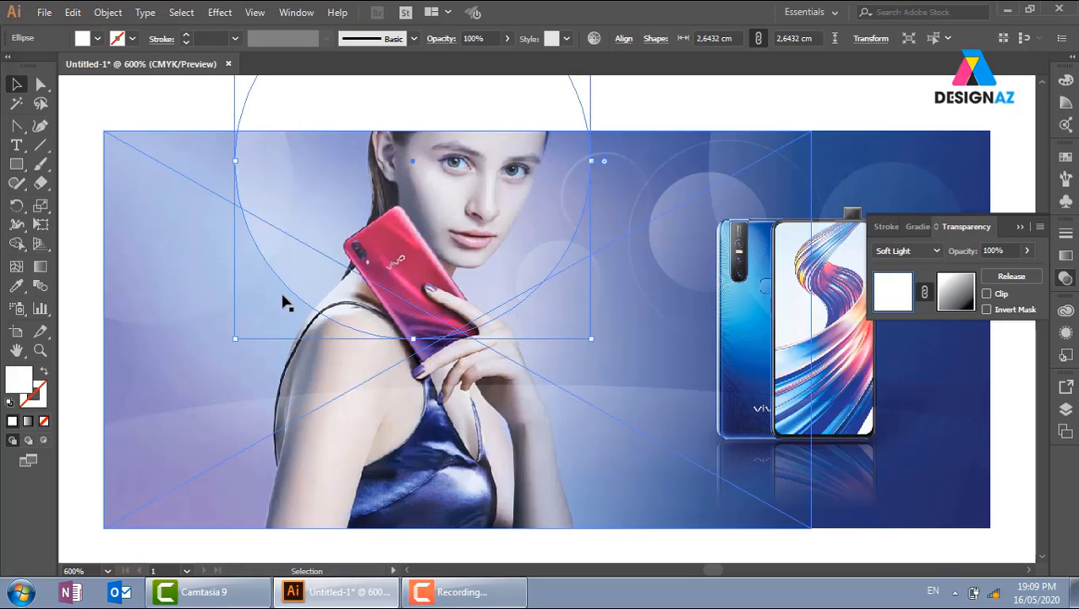
pyautogui.press('a')
pyautogui.press('v')
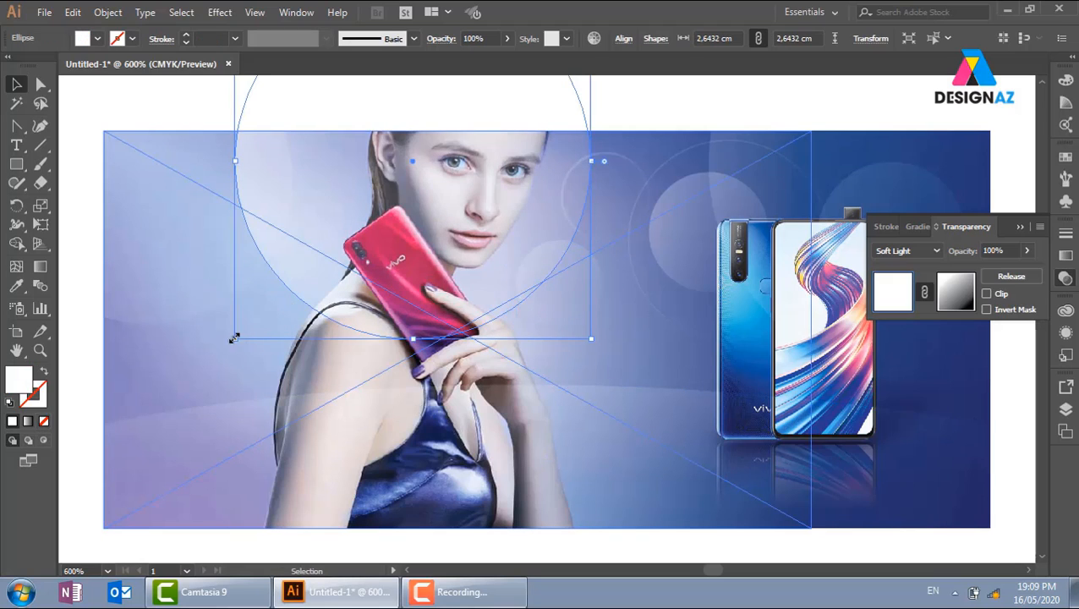
pyautogui.moveTo(233, 340); pyautogui.dragTo(282, 292)
pyautogui.moveTo(355, 197)
pyautogui.mouseDown()
pyautogui.moveTo(339, 211)
pyautogui.moveTo(105, 252)
pyautogui.moveTo(106, 272)
pyautogui.mouseUp()
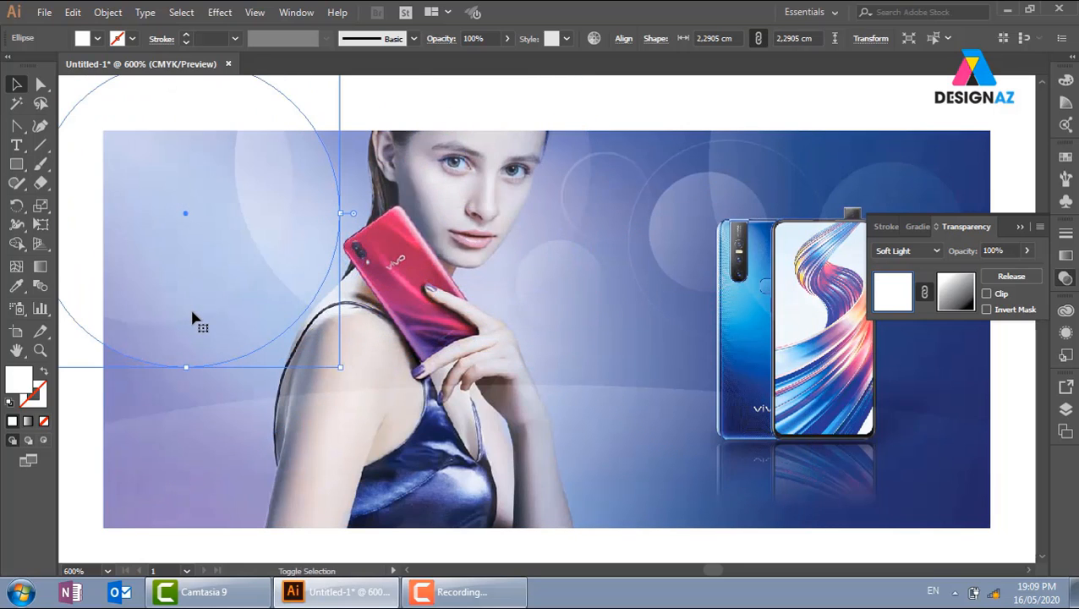
# Swap the new circle's fill and stroke to make it a white outline, and set its stroke weight to 0.5 pt
pyautogui.hotkey('shift', 'x')
pyautogui.click(84, 393)
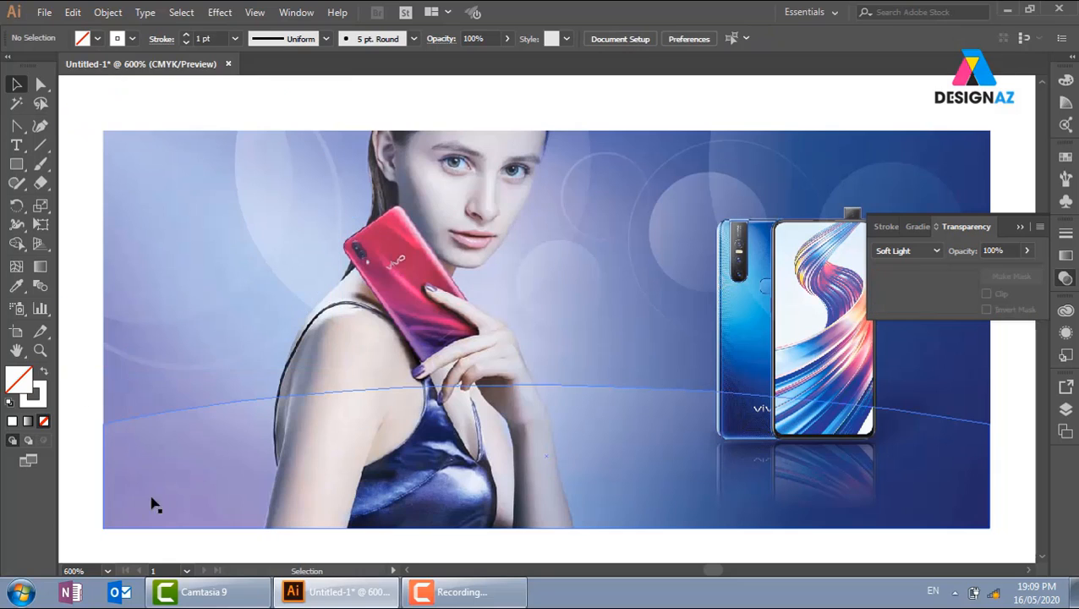
pyautogui.click(221, 369)
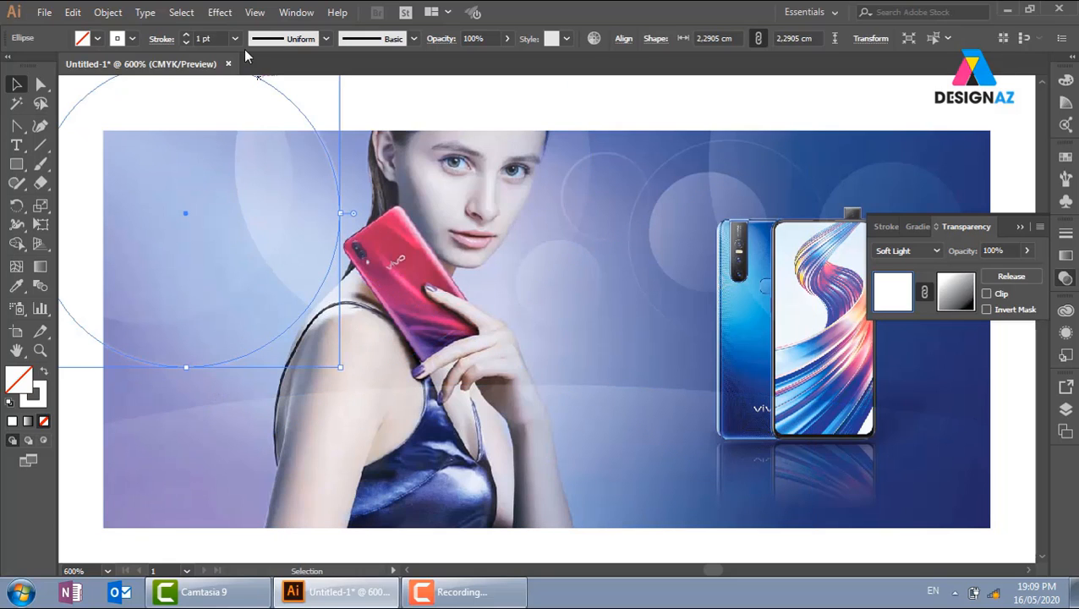
pyautogui.click(235, 39)
pyautogui.click(257, 71)
pyautogui.click(85, 376)
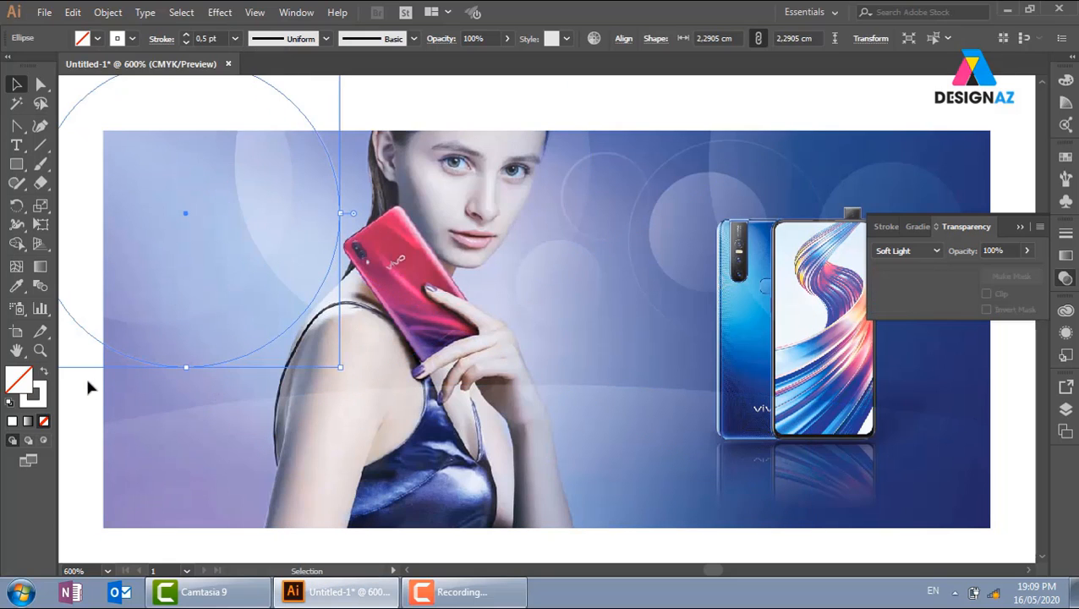
# Draw a lens flare with the Flare tool at the blue phone's upper-left corner, with rings trailing to the woman's shoulder, about 4.48 cm wide overall
pyautogui.hotkey('ctrl', '-')
pyautogui.hotkey('ctrl', '-')
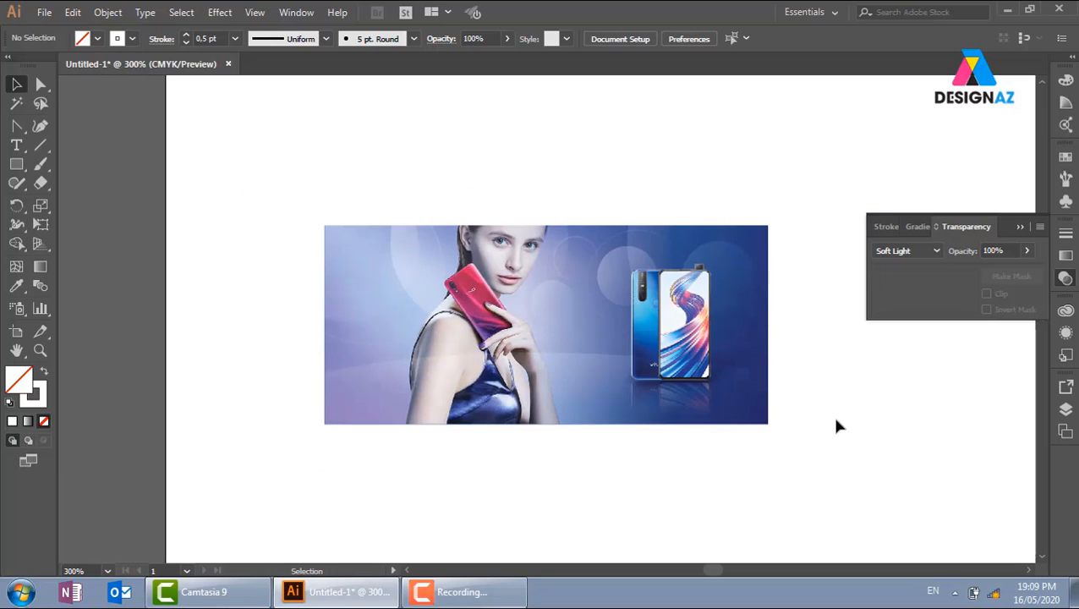
pyautogui.press('z')
pyautogui.moveTo(274, 168); pyautogui.dragTo(778, 422)
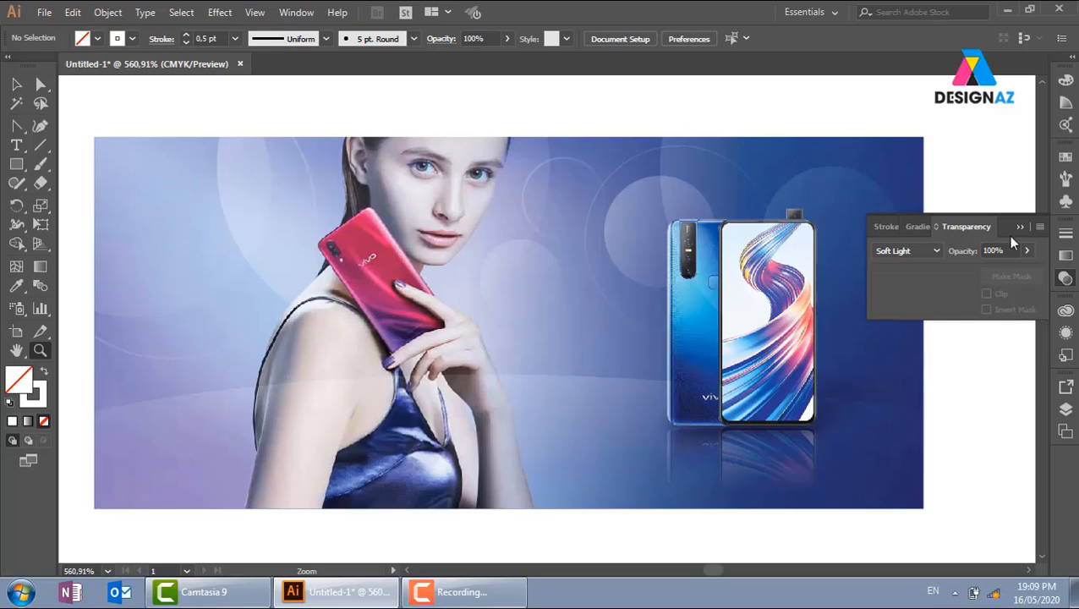
pyautogui.click(1020, 227)
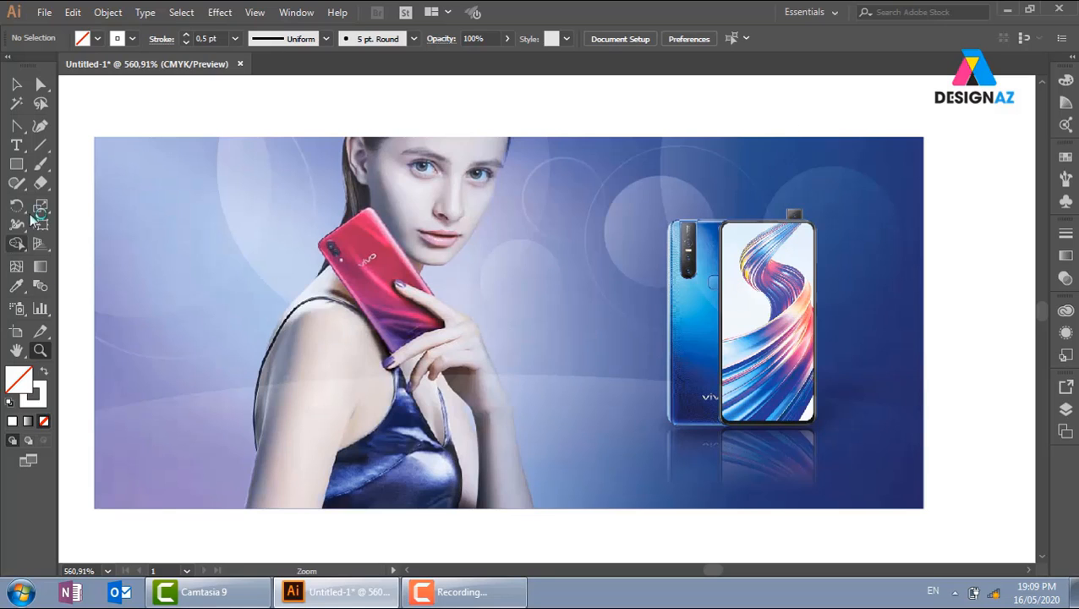
pyautogui.click(19, 167)
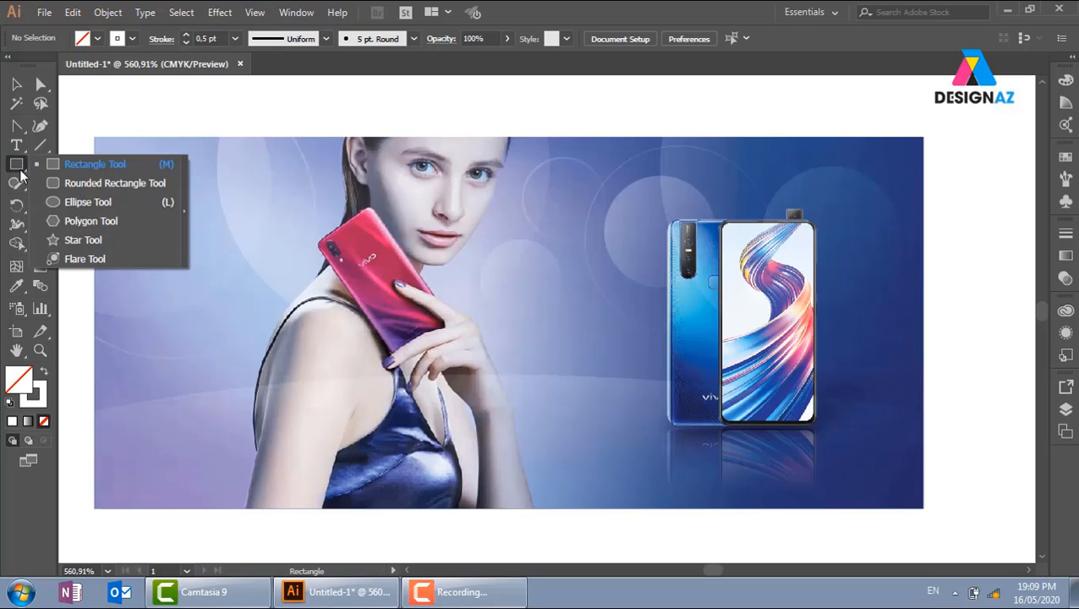
pyautogui.click(84, 260)
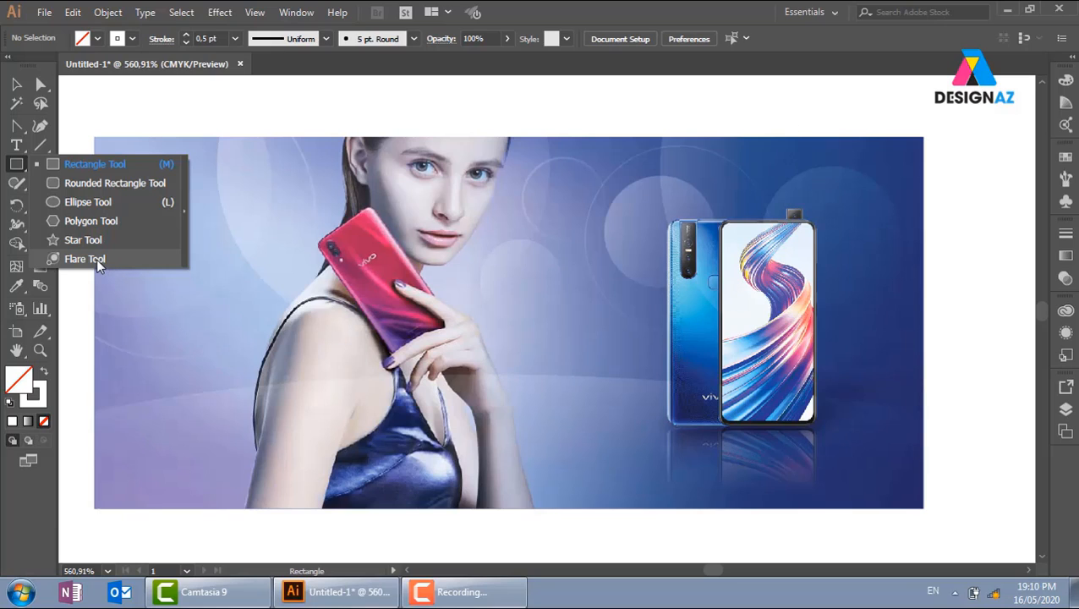
pyautogui.click(96, 259)
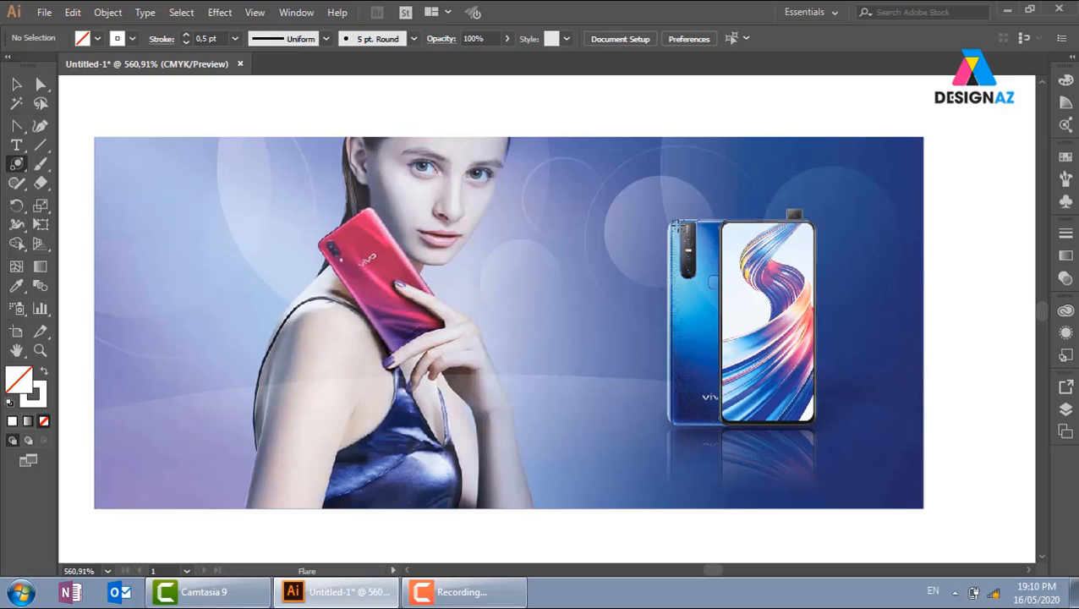
pyautogui.moveTo(678, 224); pyautogui.dragTo(702, 270)
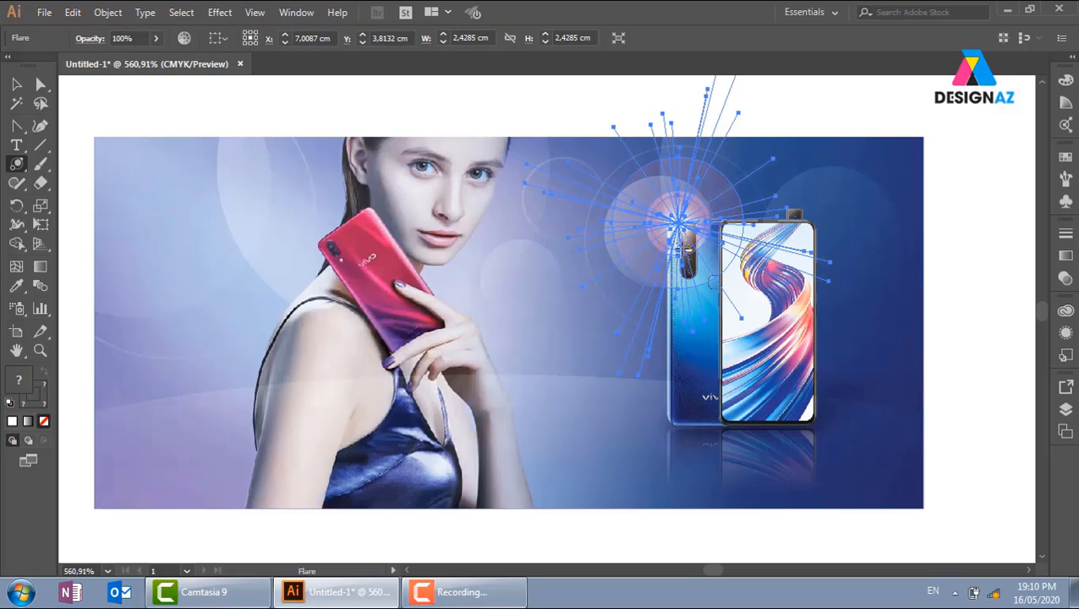
pyautogui.moveTo(670, 226); pyautogui.dragTo(345, 342)
pyautogui.click(16, 85)
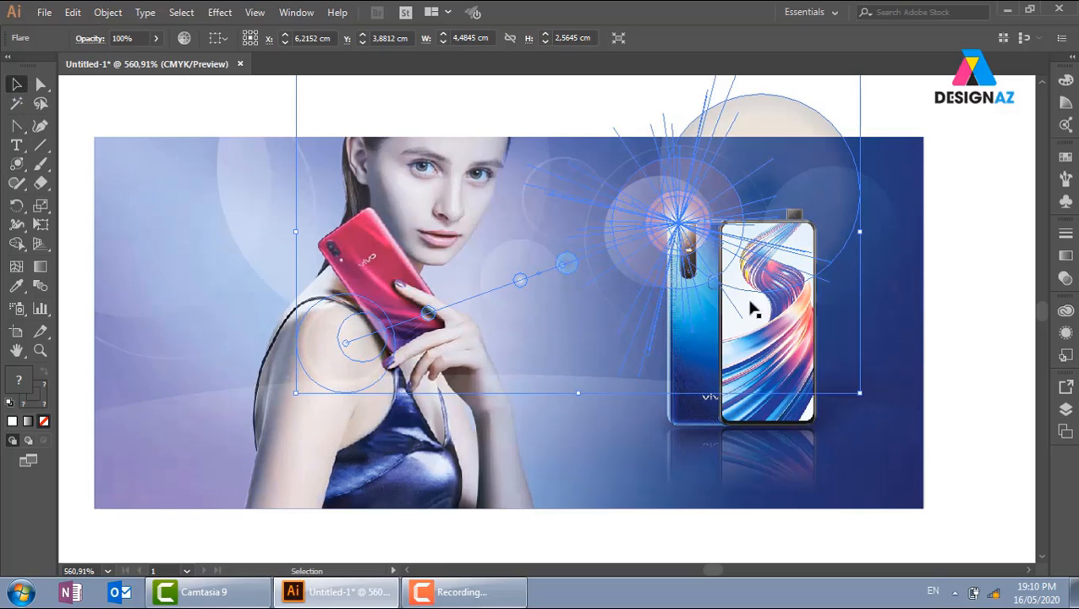
pyautogui.click(968, 372)
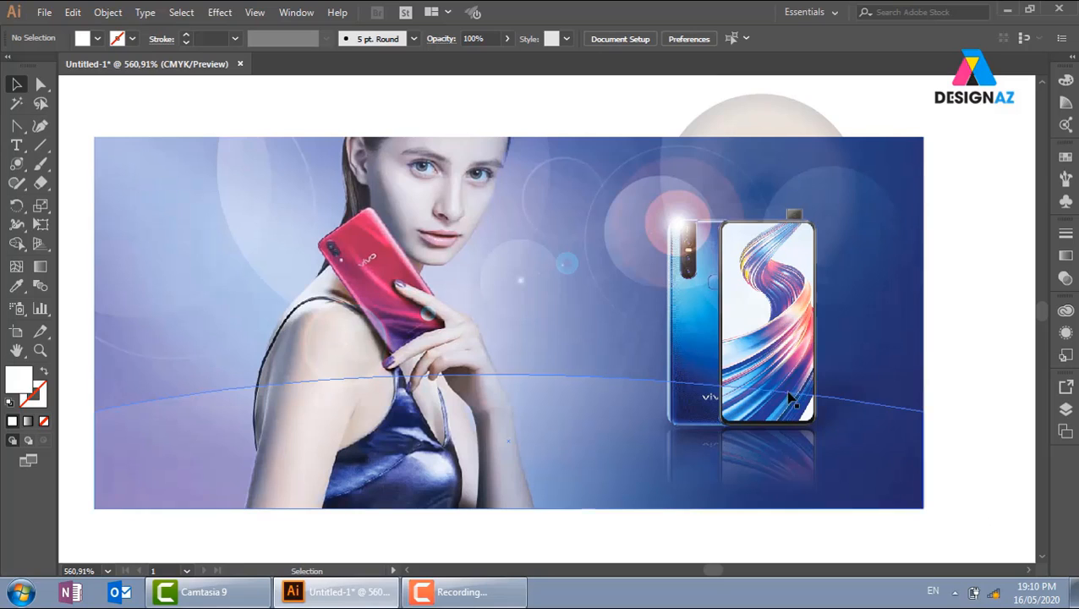
# Set the lens flare's blending mode to Overlay
pyautogui.click(662, 271)
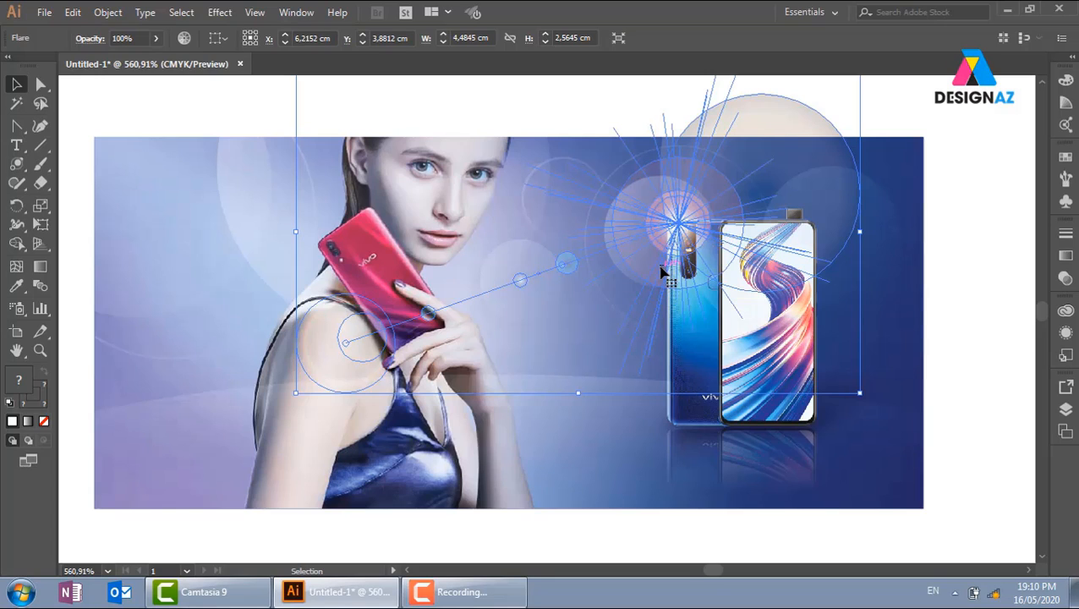
pyautogui.click(1064, 278)
pyautogui.click(935, 251)
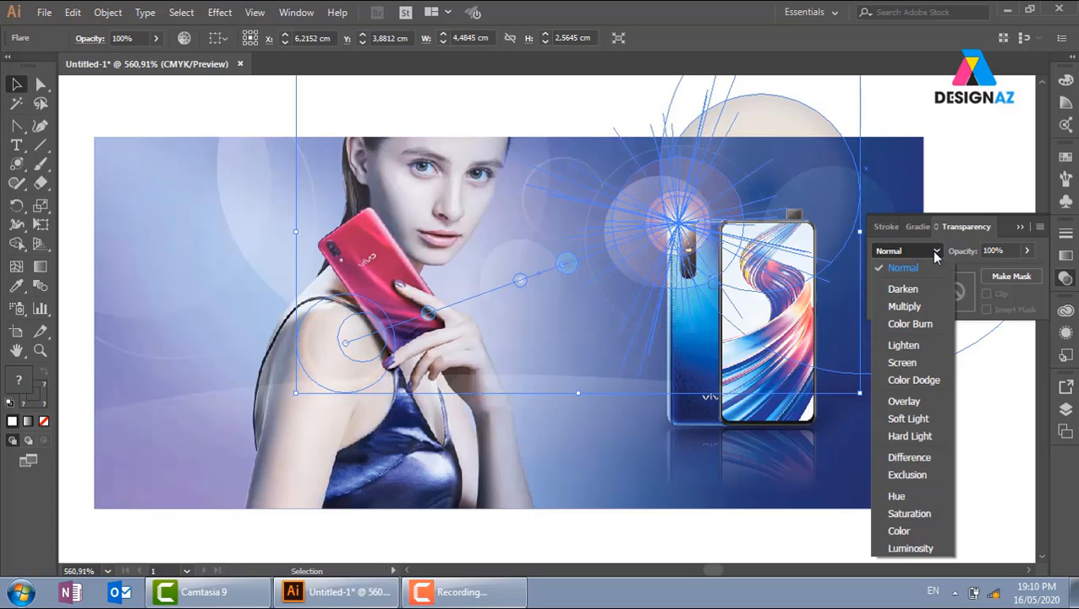
pyautogui.click(908, 403)
pyautogui.click(979, 443)
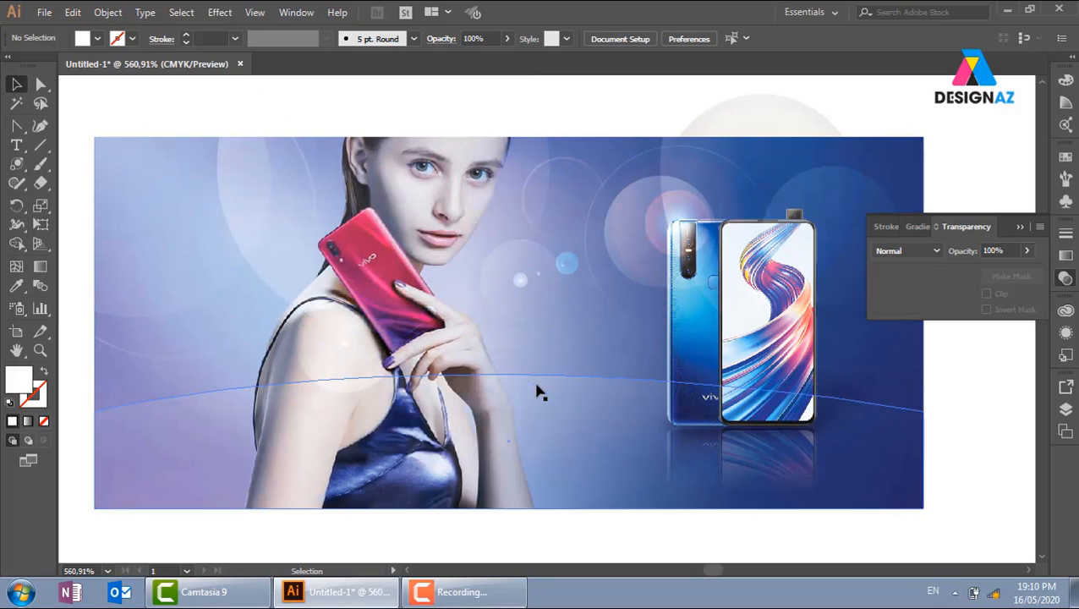
# Lower the top edge of the curved floor shape and move its upper-left anchor point straight down about 0.25 cm
pyautogui.scroll(-3, 531, 355)
pyautogui.click(554, 292)
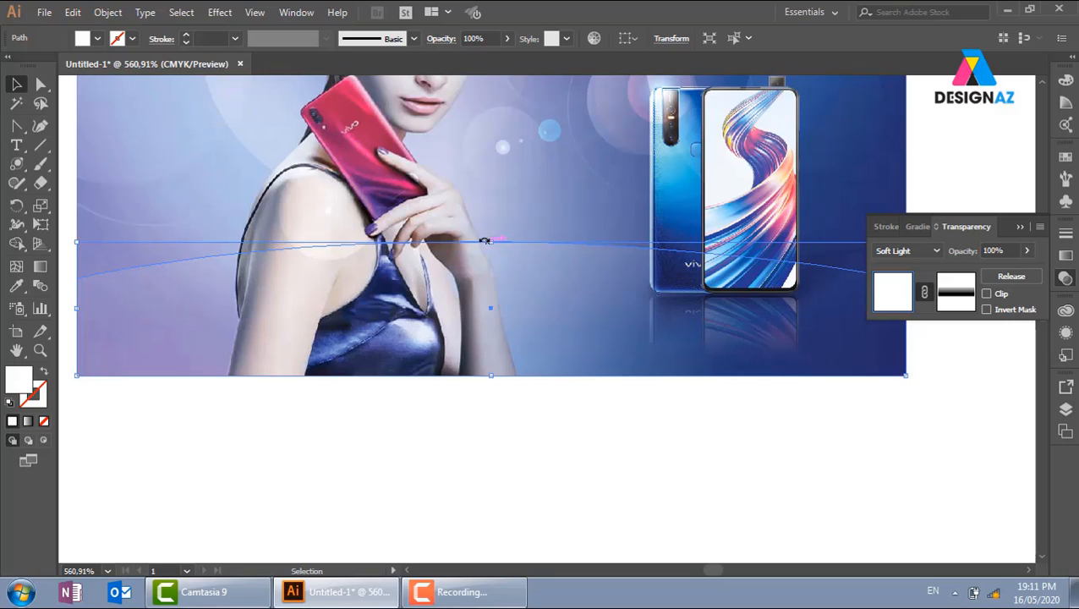
pyautogui.moveTo(491, 242); pyautogui.dragTo(475, 281)
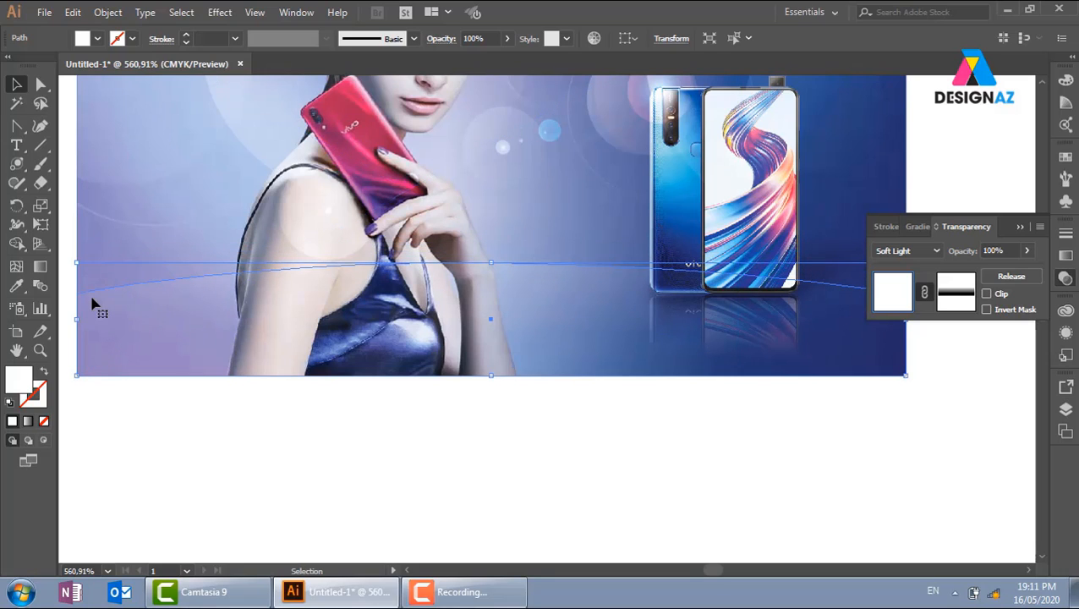
pyautogui.press('a')
pyautogui.moveTo(77, 294); pyautogui.dragTo(77, 326)
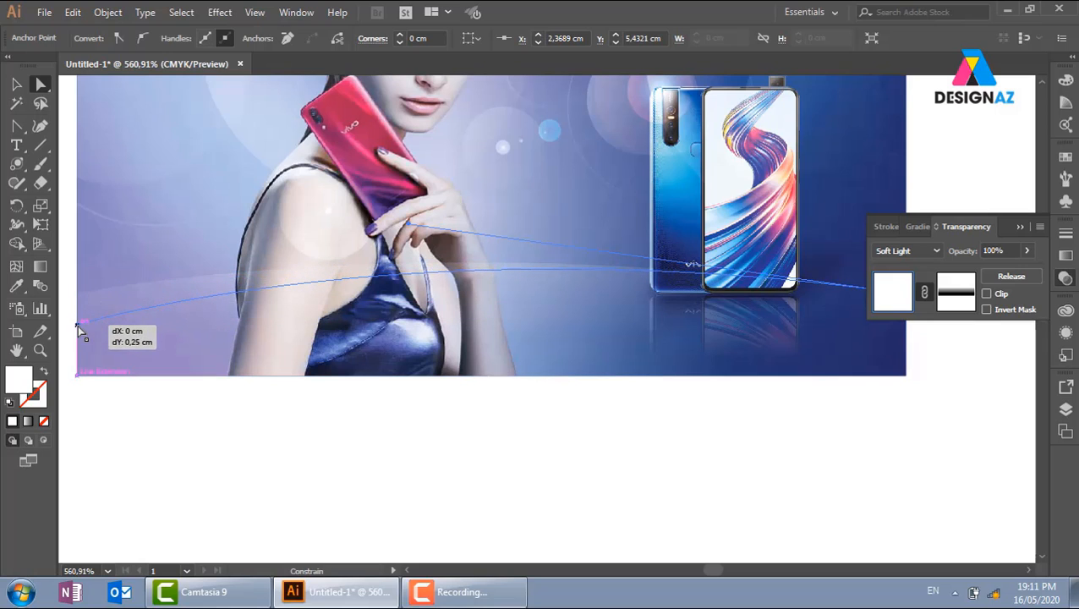
pyautogui.click(497, 464)
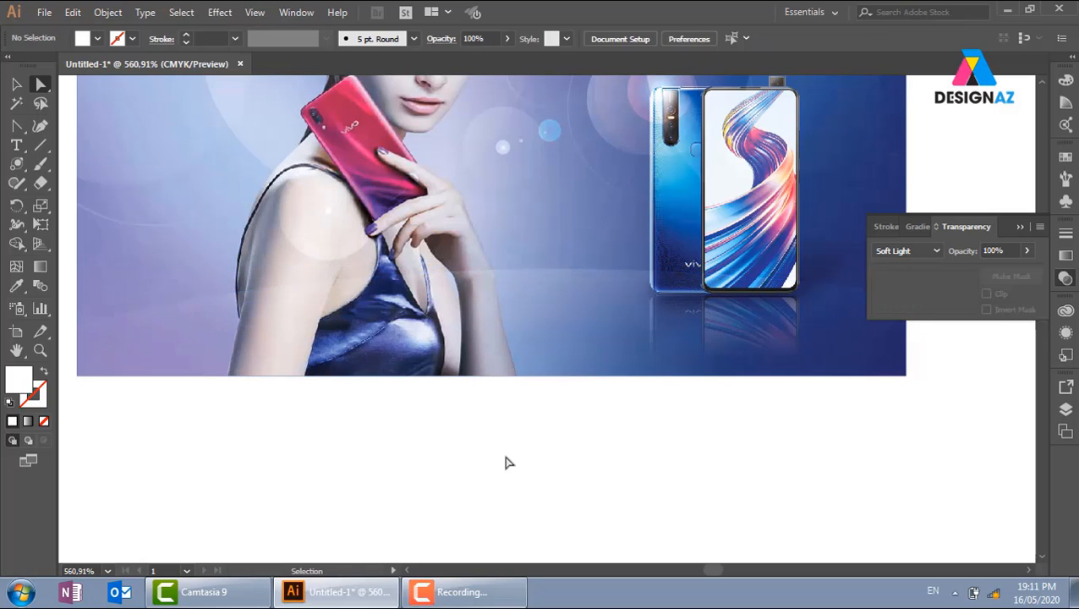
pyautogui.hotkey('ctrl', '-')
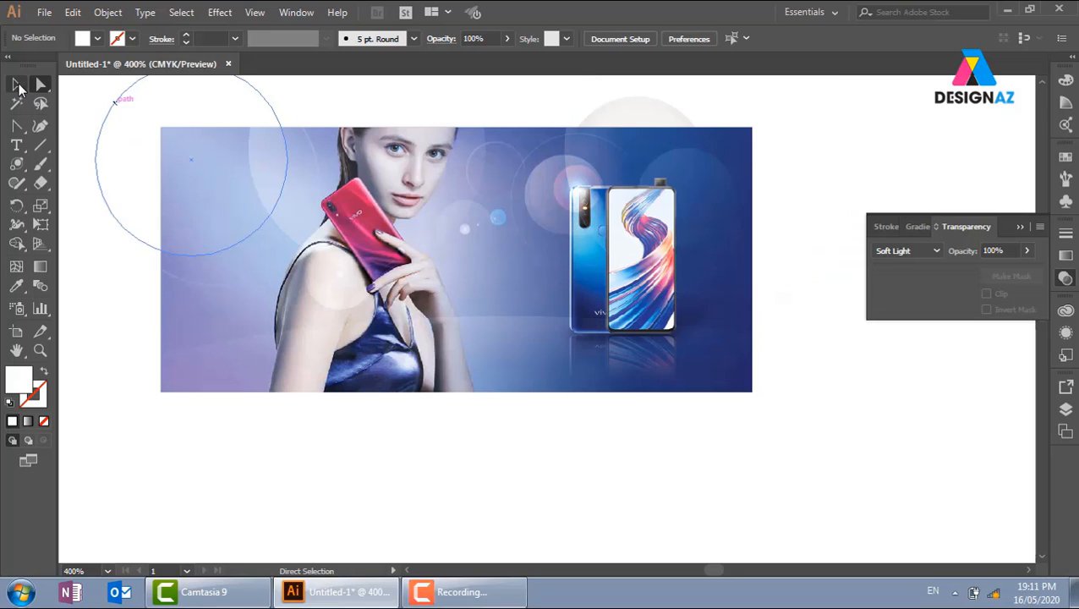
pyautogui.press('v')
pyautogui.click(482, 275)
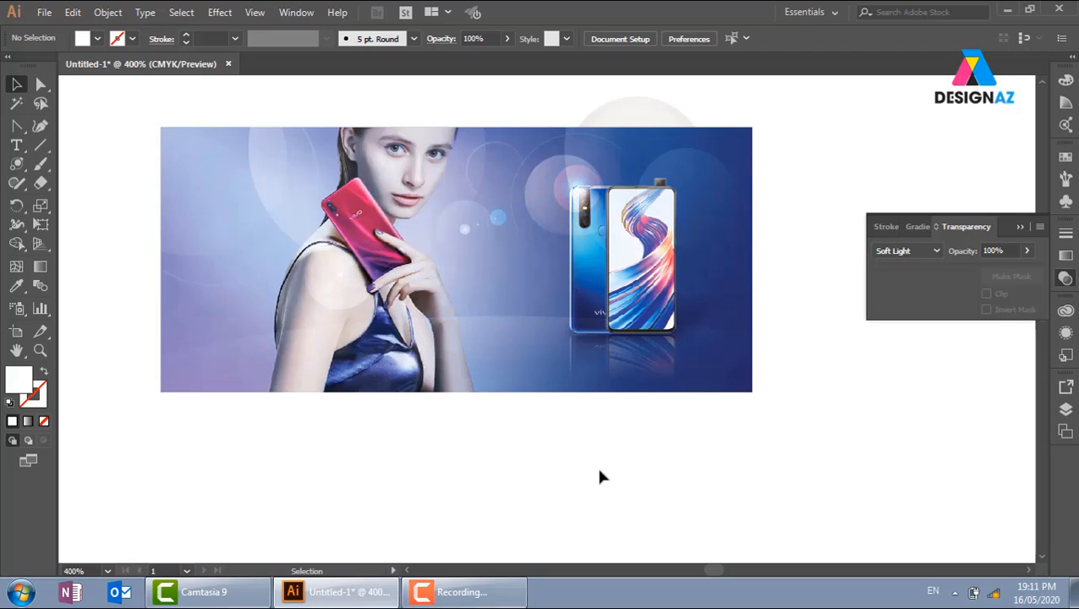
pyautogui.press('z')
pyautogui.moveTo(136, 99); pyautogui.dragTo(776, 388)
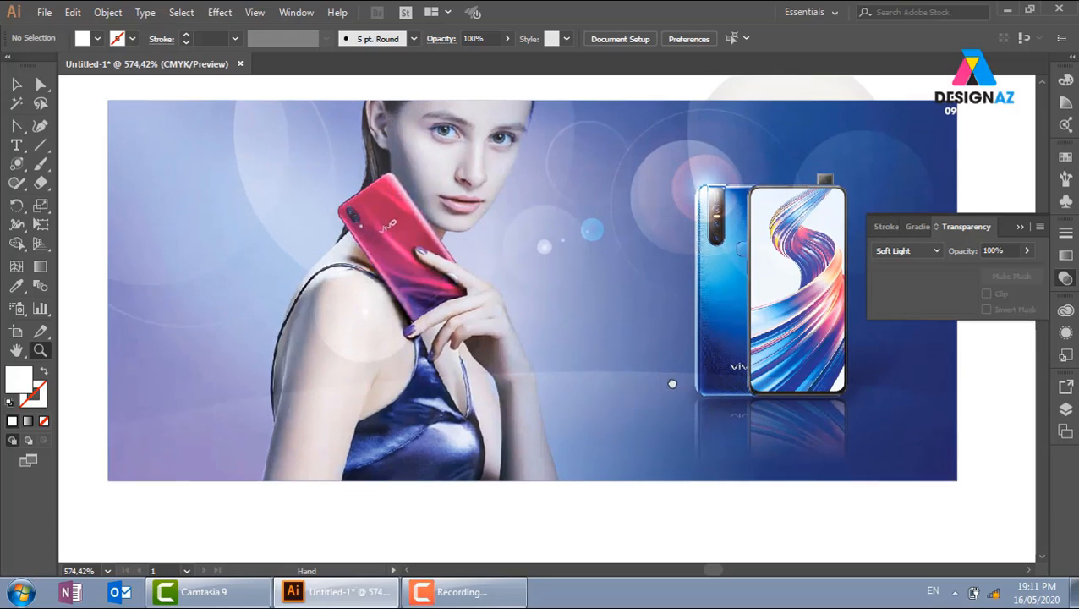
pyautogui.moveTo(672, 384); pyautogui.dragTo(681, 386)
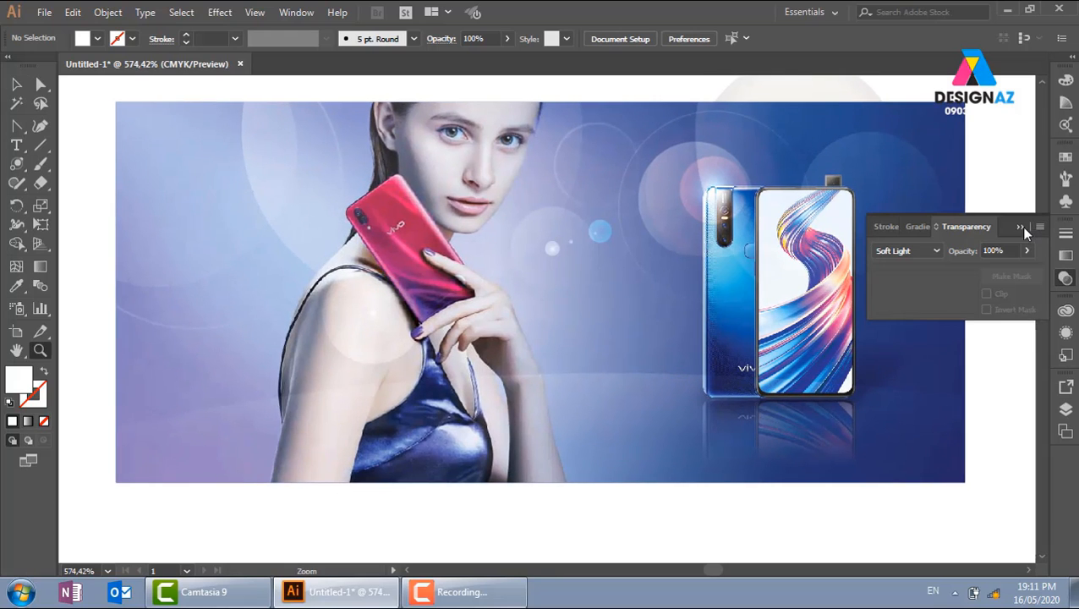
# Place the linked image 43140434a4346458d6fe13cd71063a36, the Vivo Camera & Music logo, beside the banner at about 2.05 cm wide
pyautogui.click(1019, 226)
pyautogui.click(44, 12)
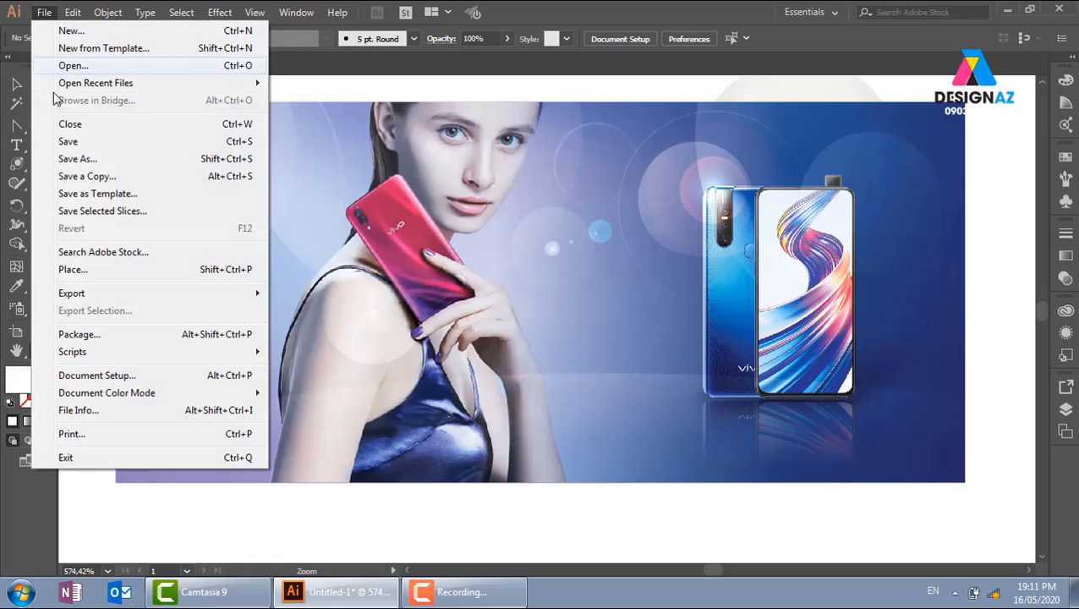
pyautogui.click(91, 271)
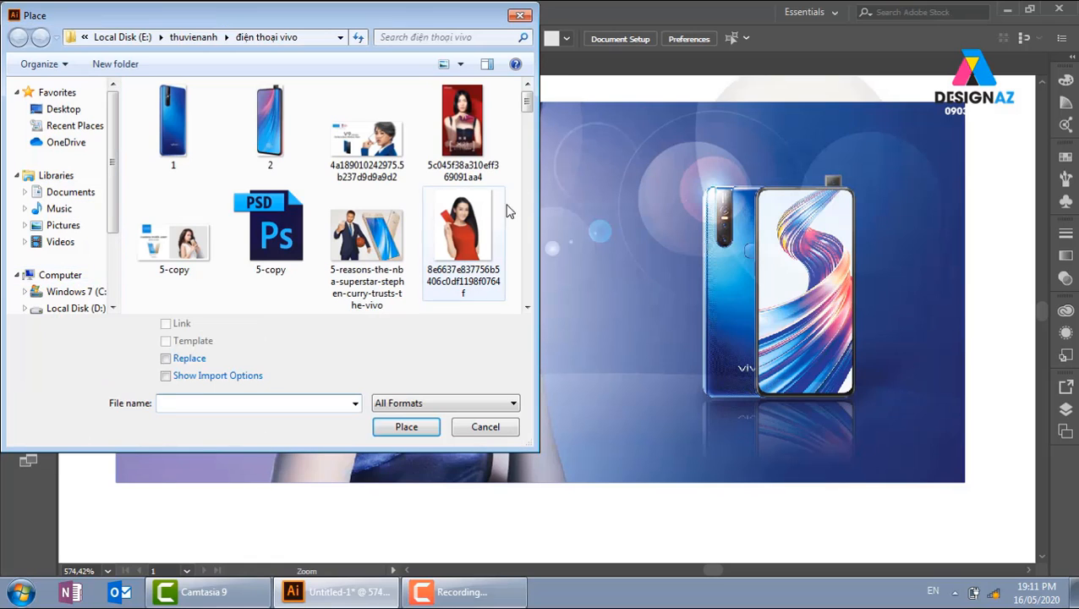
pyautogui.click(527, 308)
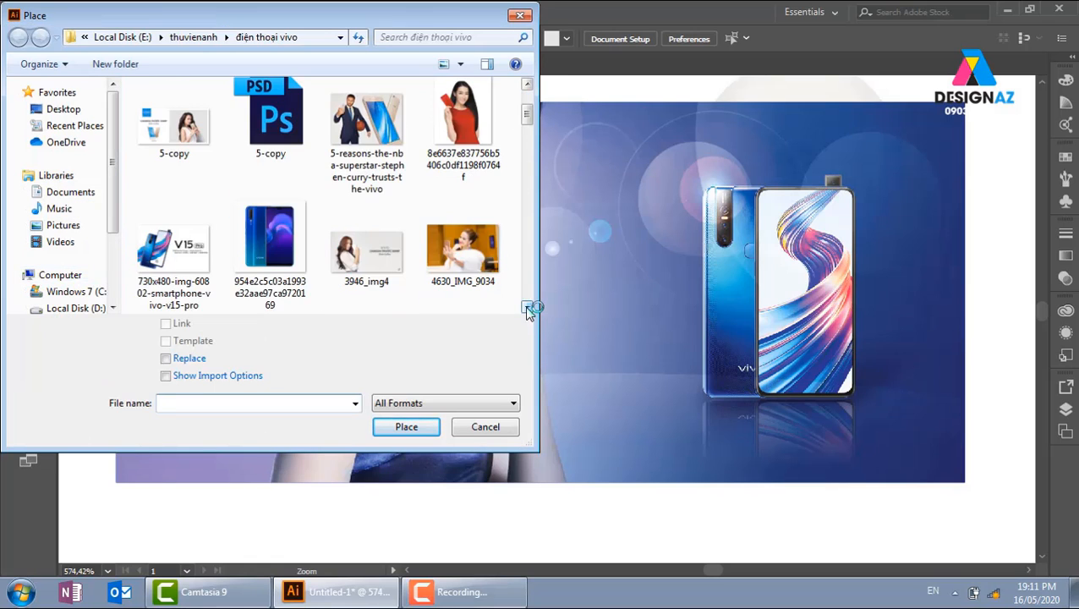
pyautogui.click(527, 308)
pyautogui.click(527, 308)
pyautogui.click(527, 308)
pyautogui.click(173, 162)
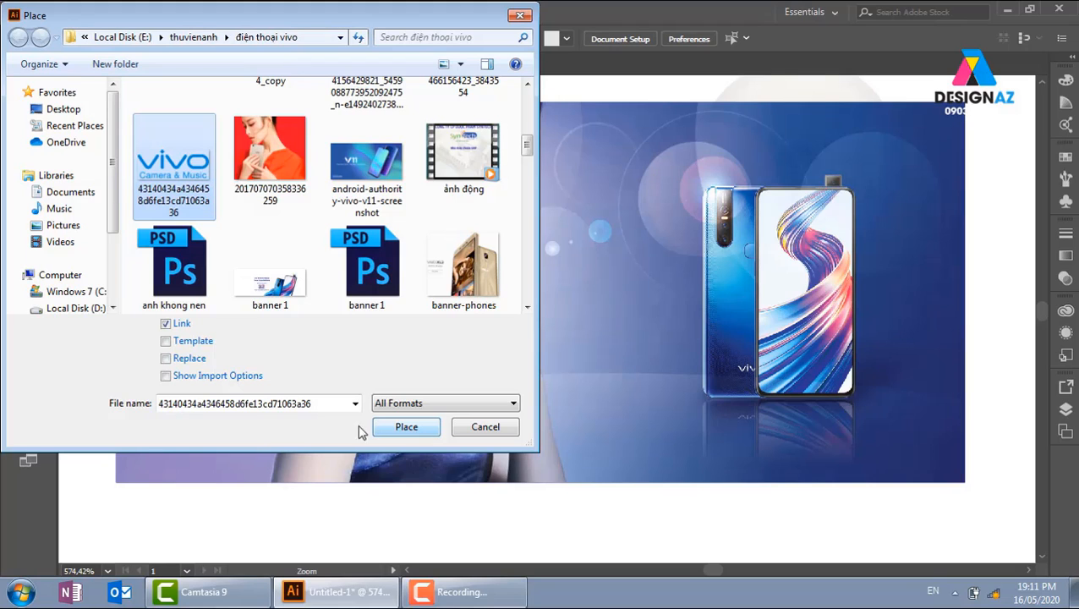
pyautogui.click(419, 429)
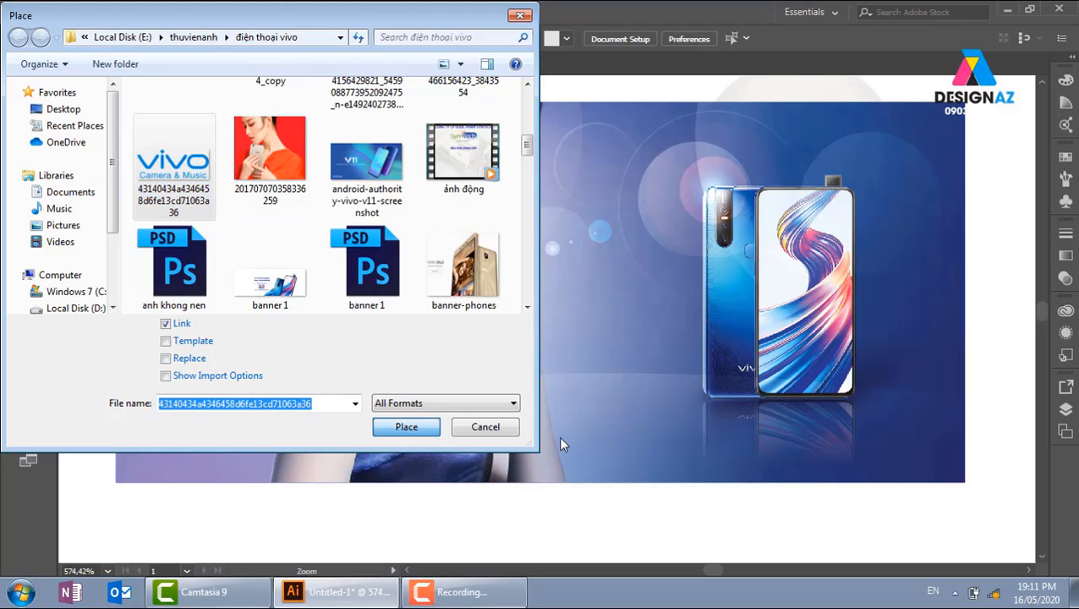
pyautogui.hscroll(5, 441, 354)
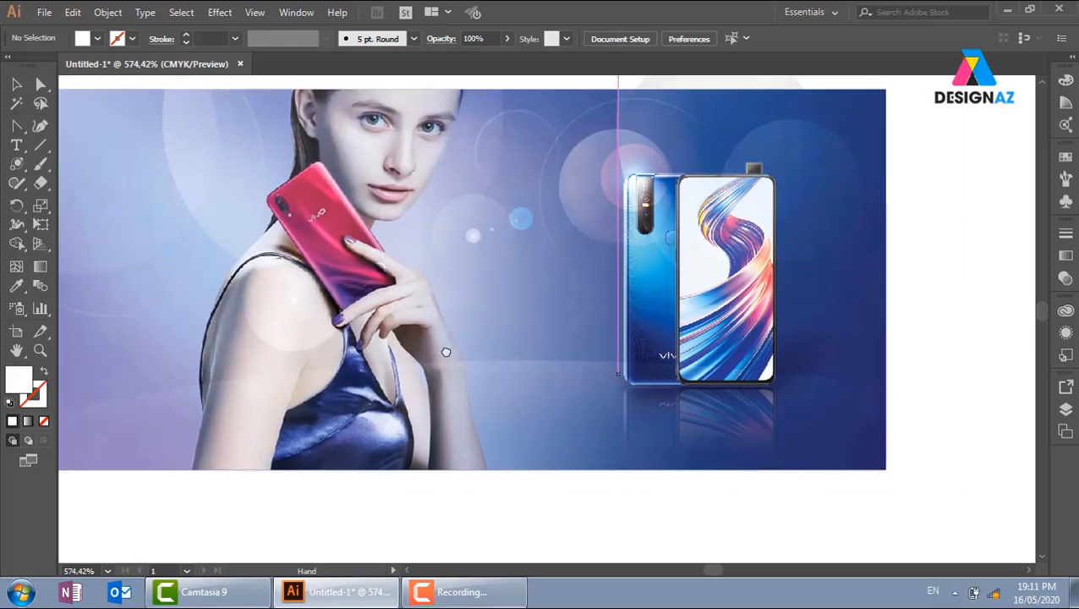
pyautogui.moveTo(795, 362); pyautogui.dragTo(843, 429)
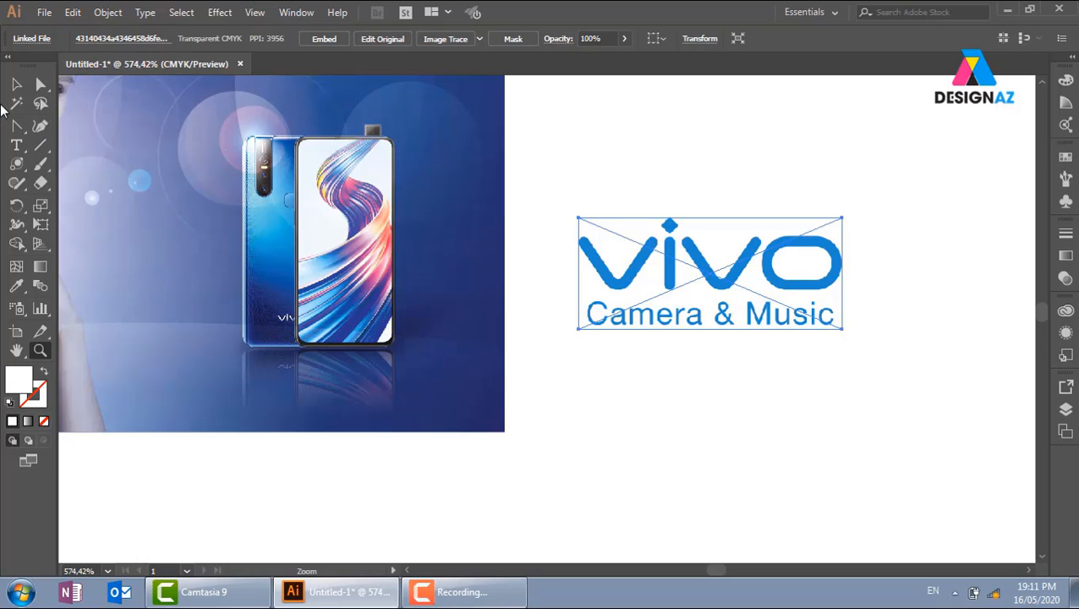
pyautogui.click(16, 83)
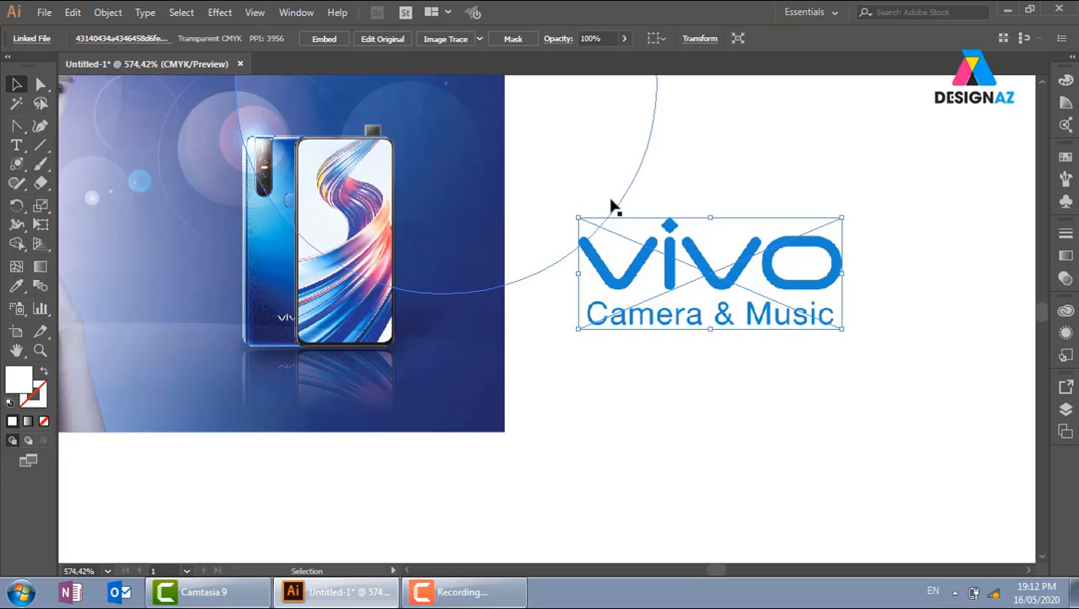
pyautogui.moveTo(686, 275); pyautogui.dragTo(691, 316)
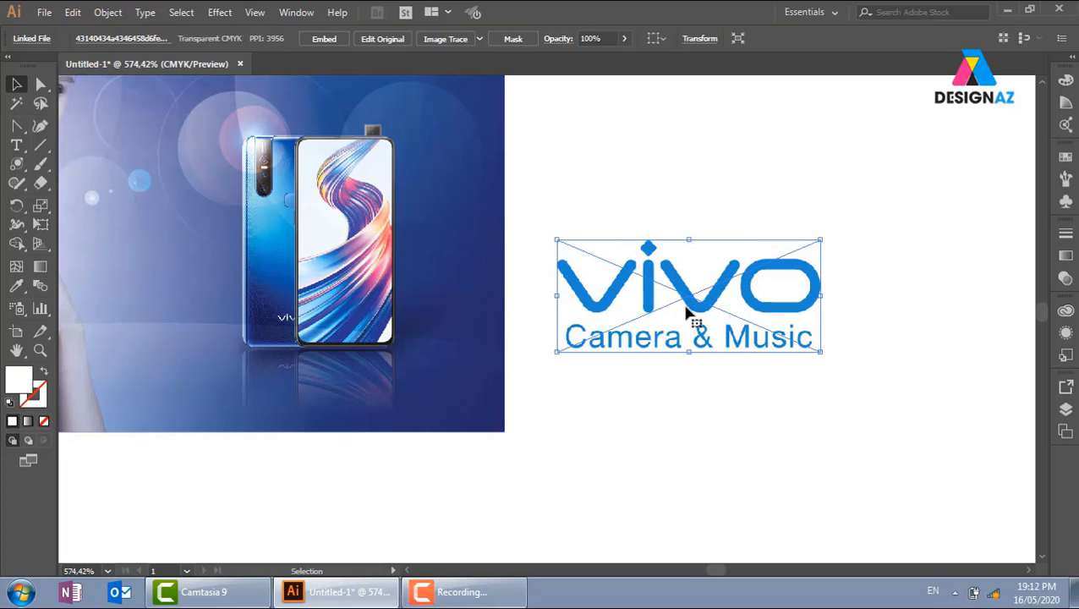
# Try tracing the logo image with the default Image Trace preset and undo the trace
pyautogui.click(452, 42)
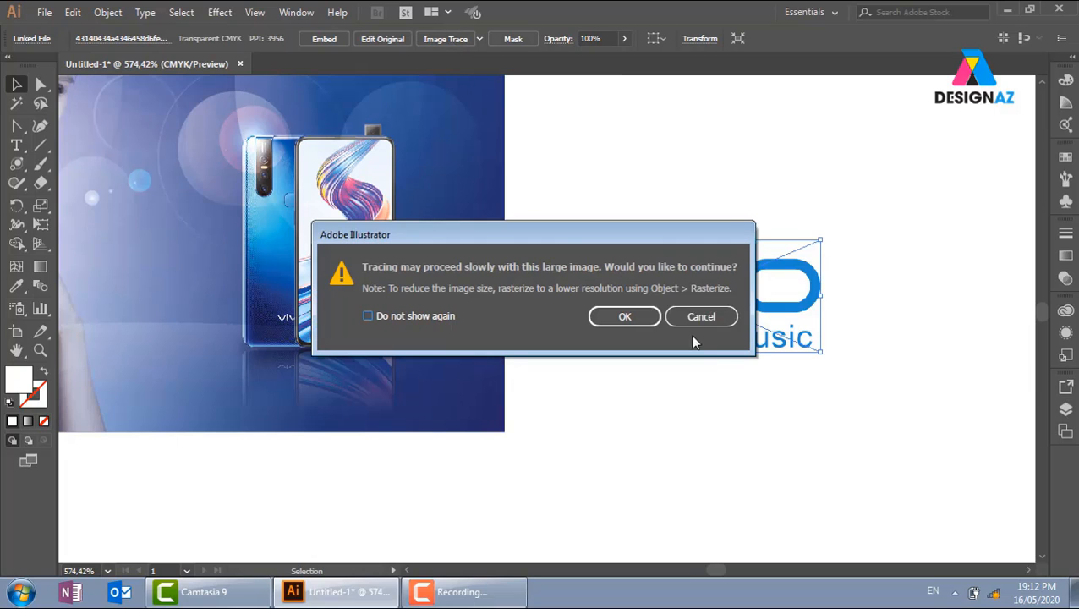
pyautogui.click(648, 317)
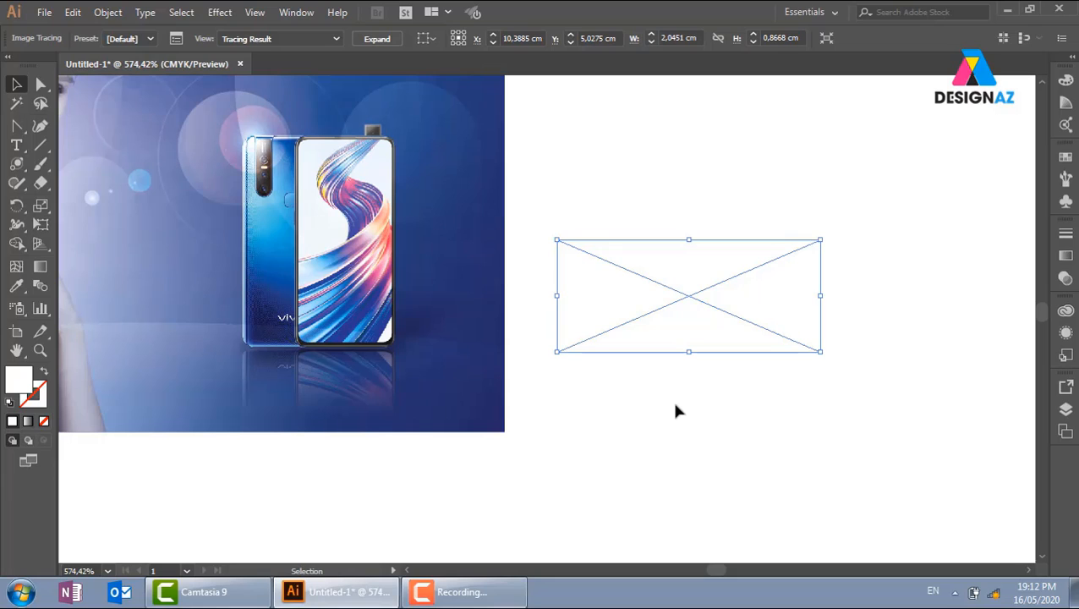
pyautogui.hotkey('ctrl', 'z')
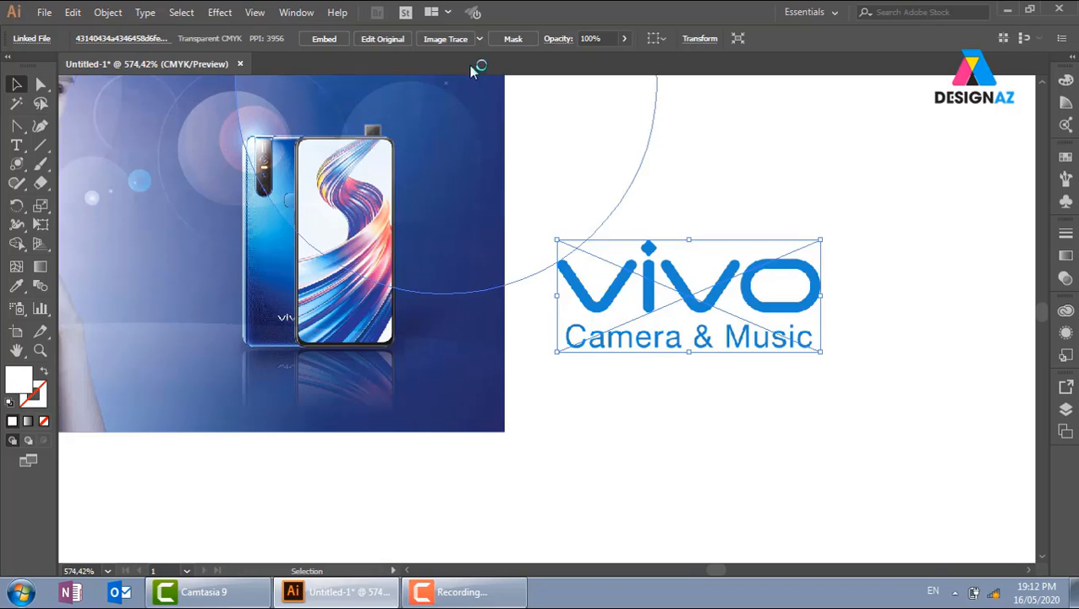
# Trace the logo image with the 3 Colors preset, move it onto the banner's lower middle and expand it into paths
pyautogui.click(479, 39)
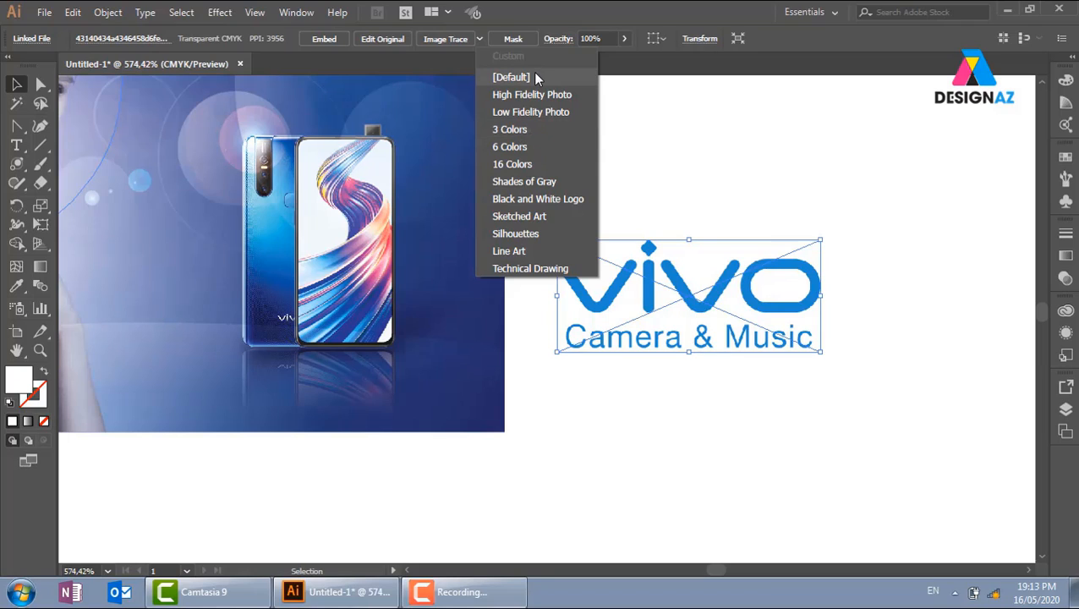
pyautogui.click(529, 132)
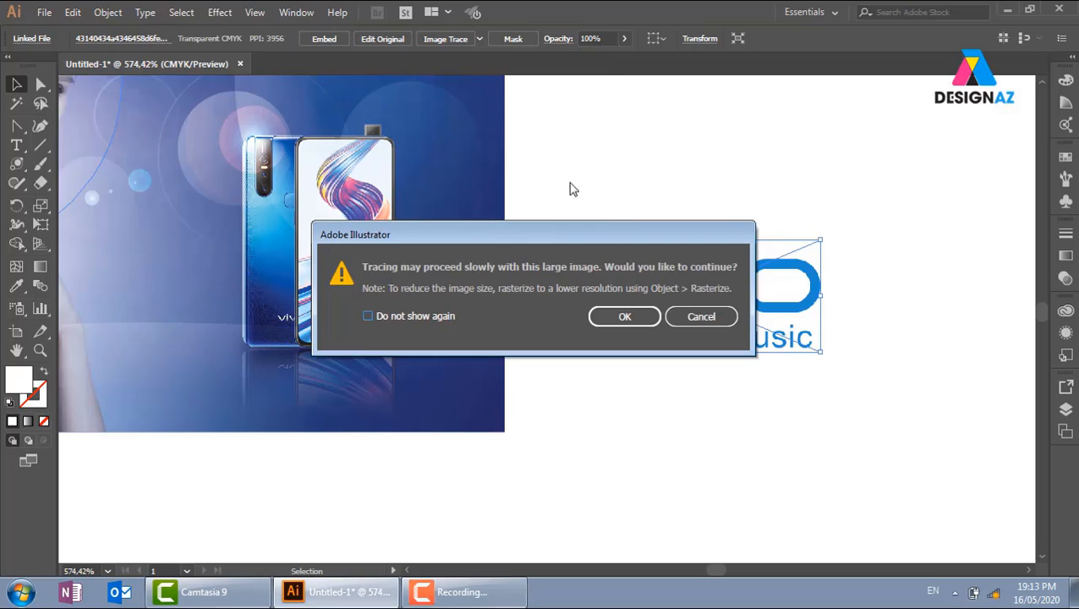
pyautogui.click(622, 316)
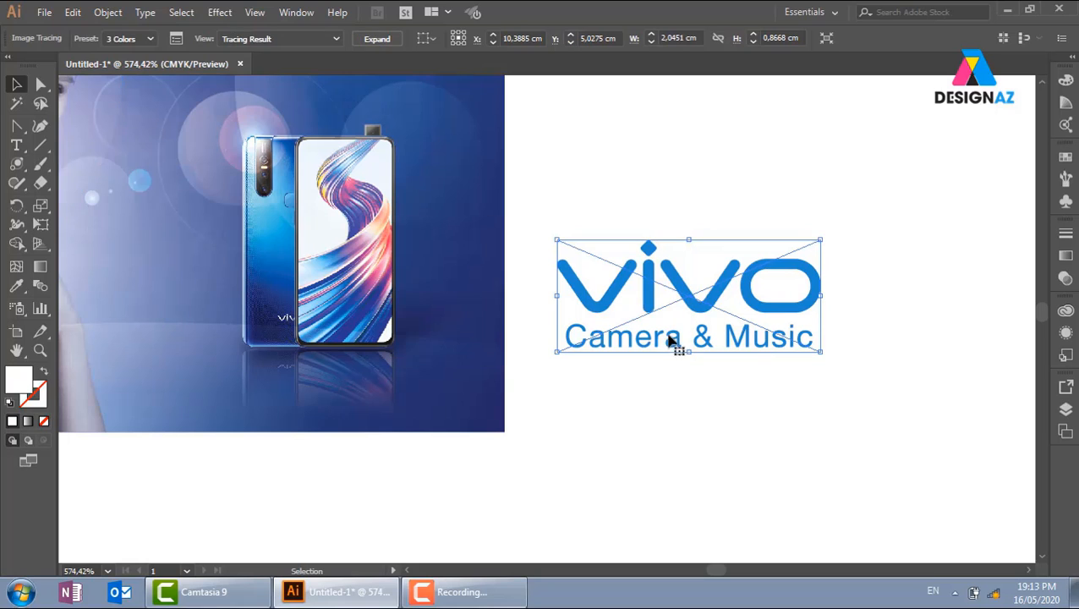
pyautogui.moveTo(718, 316)
pyautogui.mouseDown()
pyautogui.moveTo(282, 337)
pyautogui.moveTo(591, 338)
pyautogui.moveTo(696, 326)
pyautogui.mouseUp()
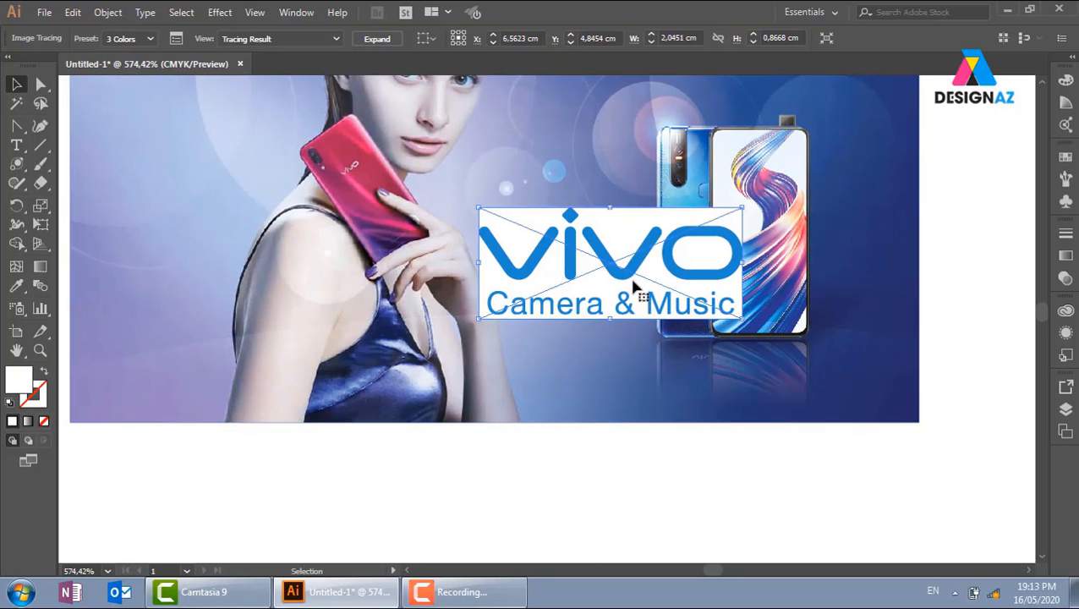
pyautogui.moveTo(632, 286); pyautogui.dragTo(511, 310)
pyautogui.moveTo(510, 319); pyautogui.dragTo(575, 374)
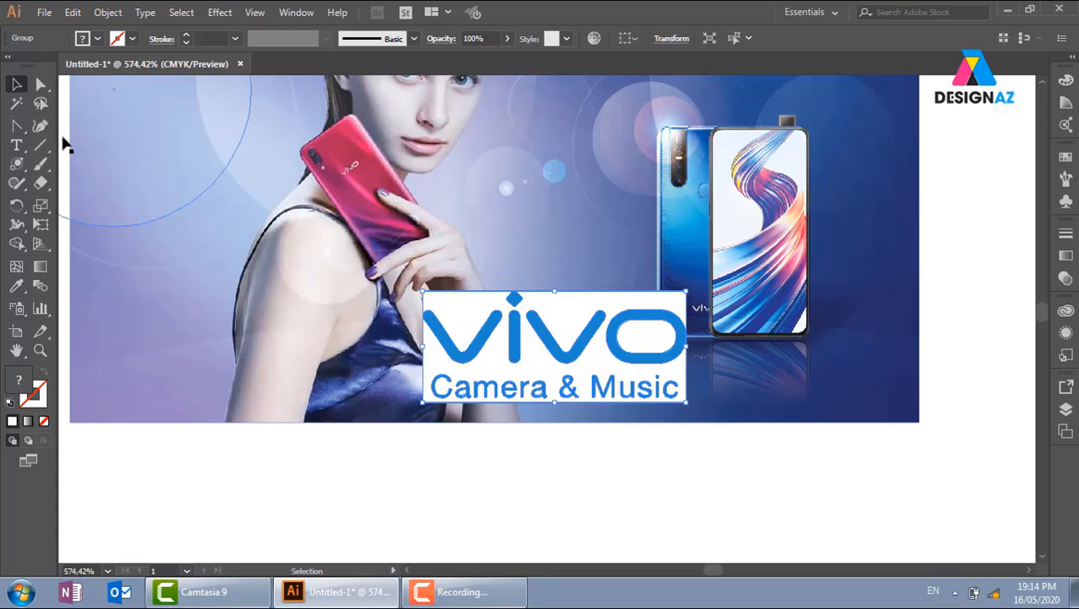
# Try to select the logo's white areas with the Magic Wand tool and clear the selection
pyautogui.click(16, 103)
pyautogui.click(470, 318)
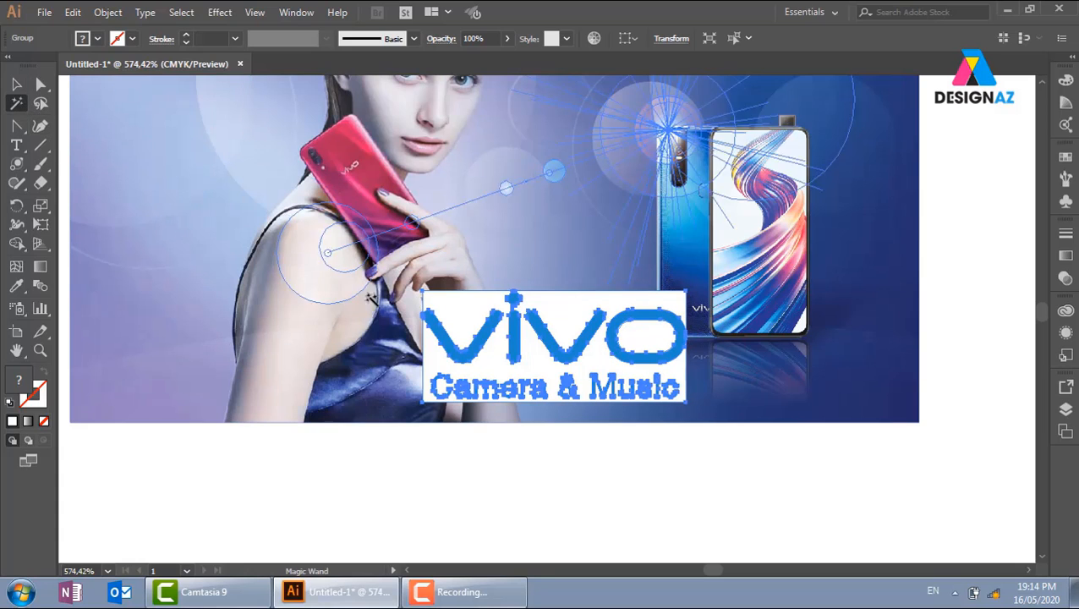
pyautogui.click(470, 318)
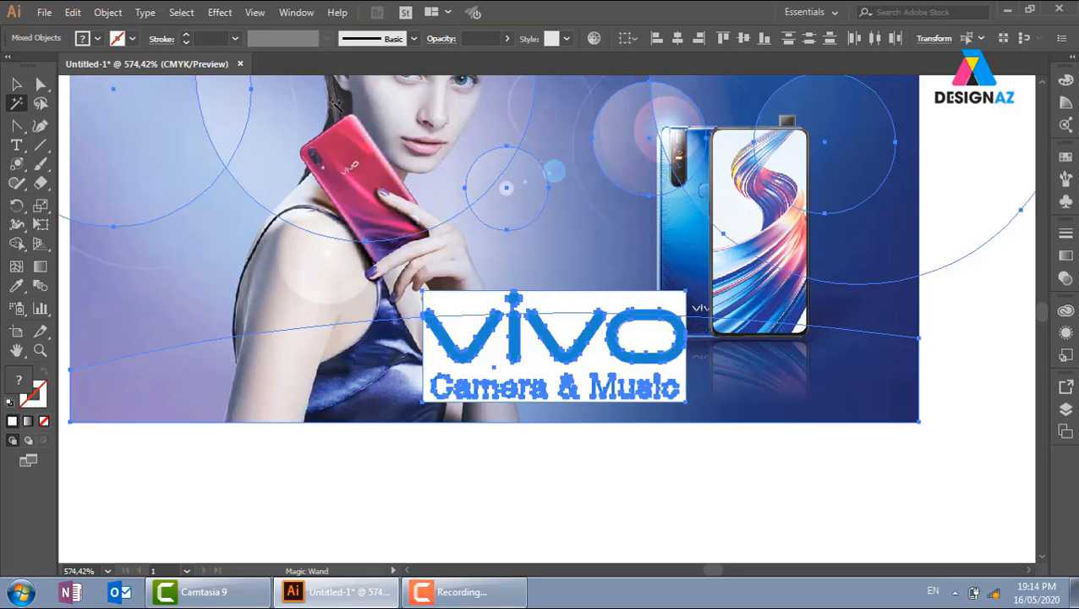
pyautogui.click(16, 84)
pyautogui.click(694, 432)
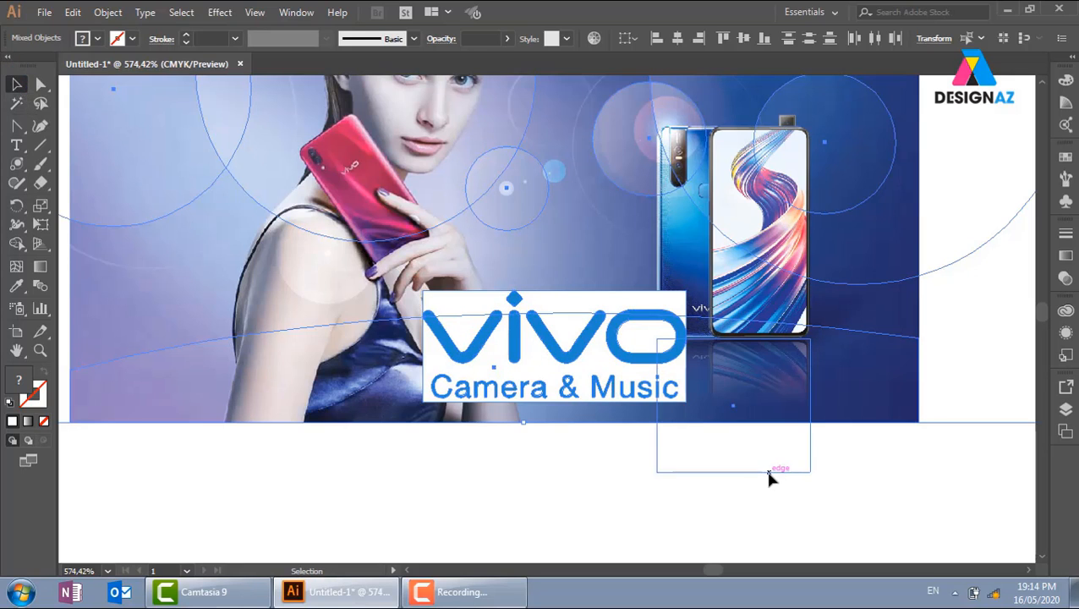
# Move the traced logo off the banner to the empty canvas left of the artboard and ungroup it
pyautogui.hotkey('ctrl', '-')
pyautogui.hotkey('ctrl', '-')
pyautogui.hotkey('ctrl', '-')
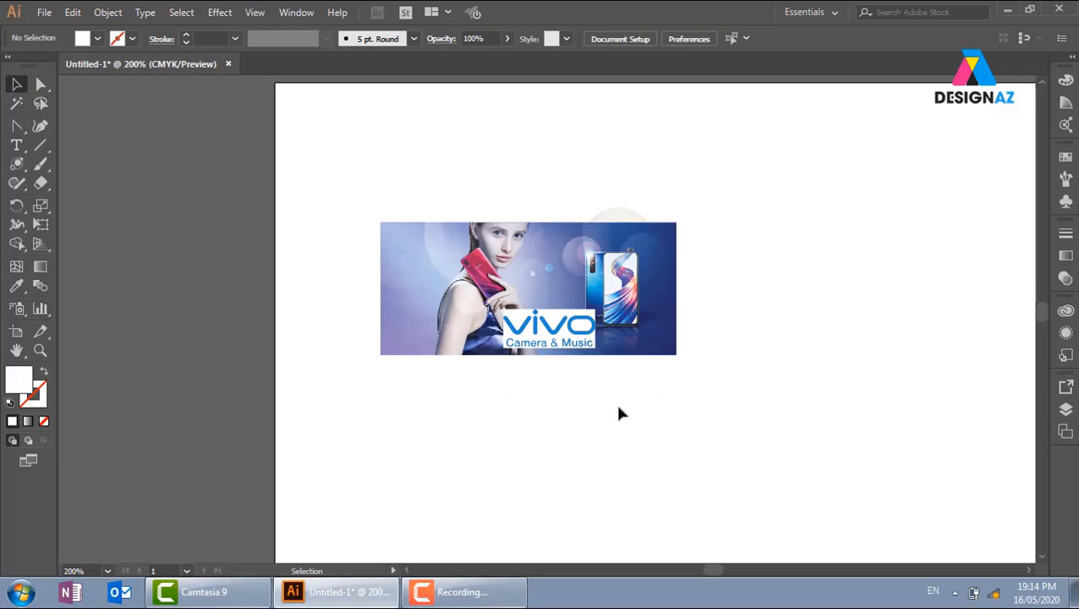
pyautogui.moveTo(506, 320); pyautogui.dragTo(245, 363)
pyautogui.press('z')
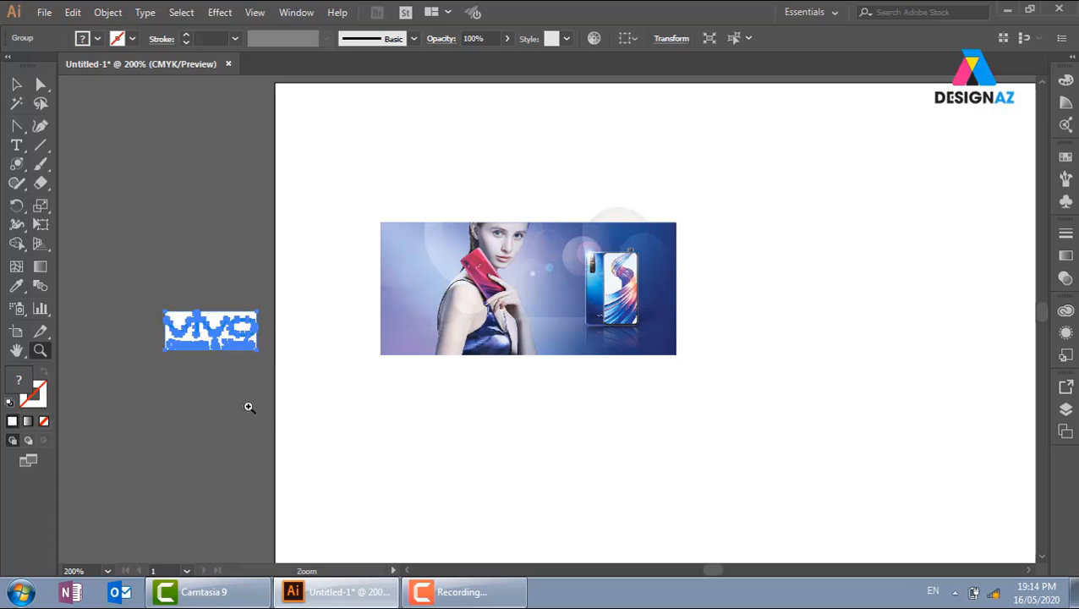
pyautogui.moveTo(146, 288); pyautogui.dragTo(534, 450)
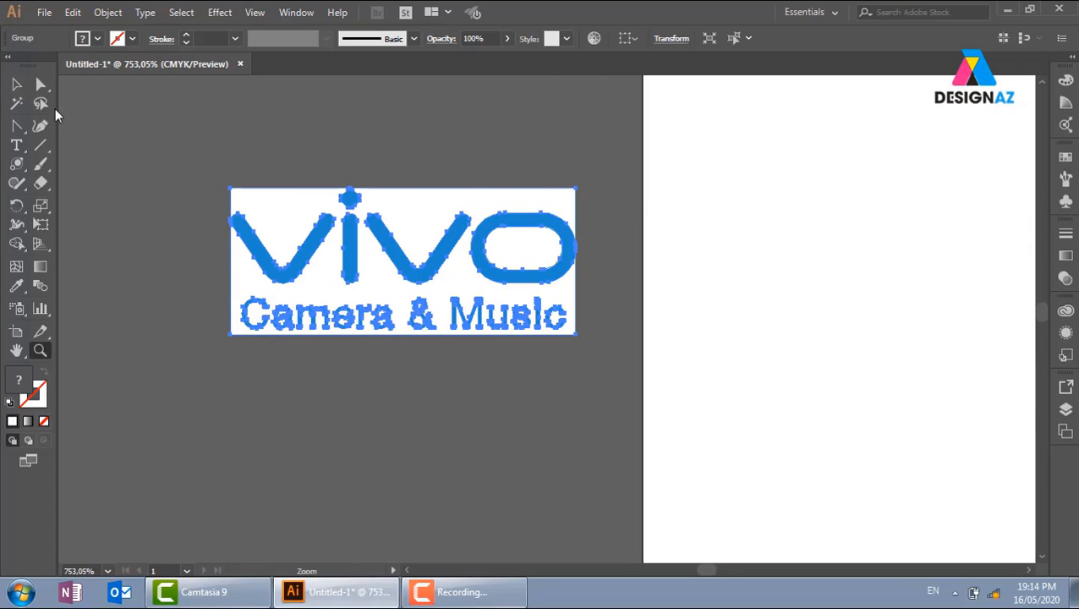
pyautogui.click(18, 87)
pyautogui.rightClick(431, 222)
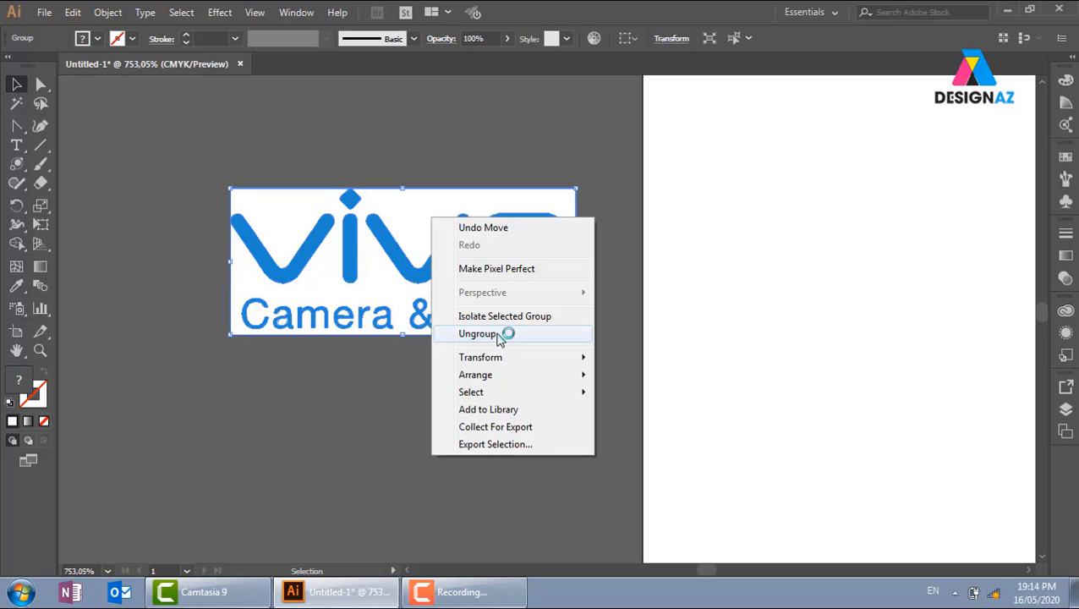
pyautogui.click(498, 334)
pyautogui.click(477, 410)
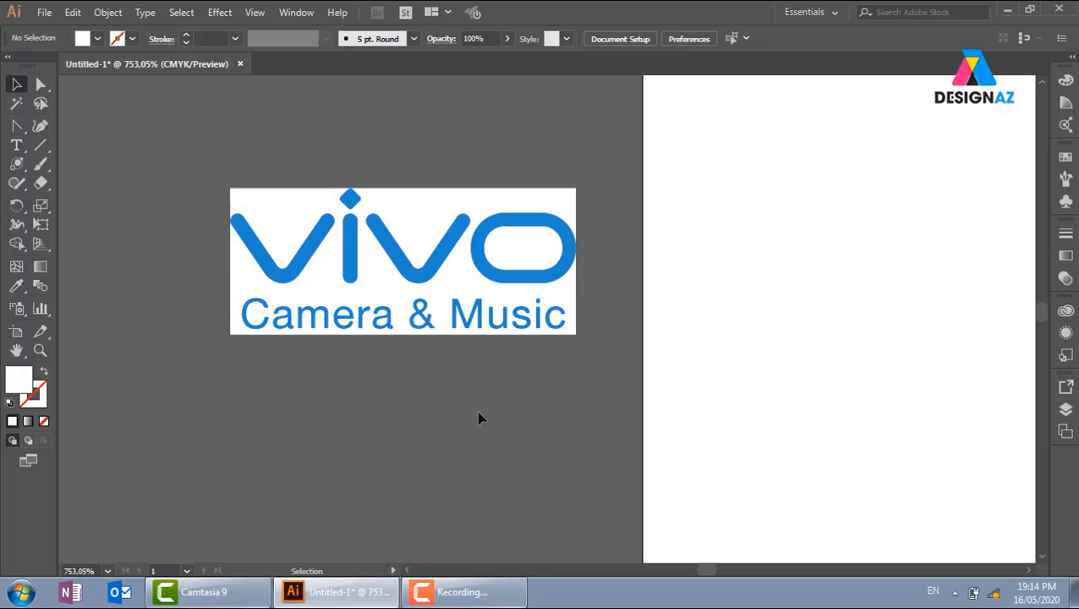
# Delete the logo's white background shape and the white fill inside the letter "o" of vivo
pyautogui.moveTo(578, 303); pyautogui.dragTo(609, 336)
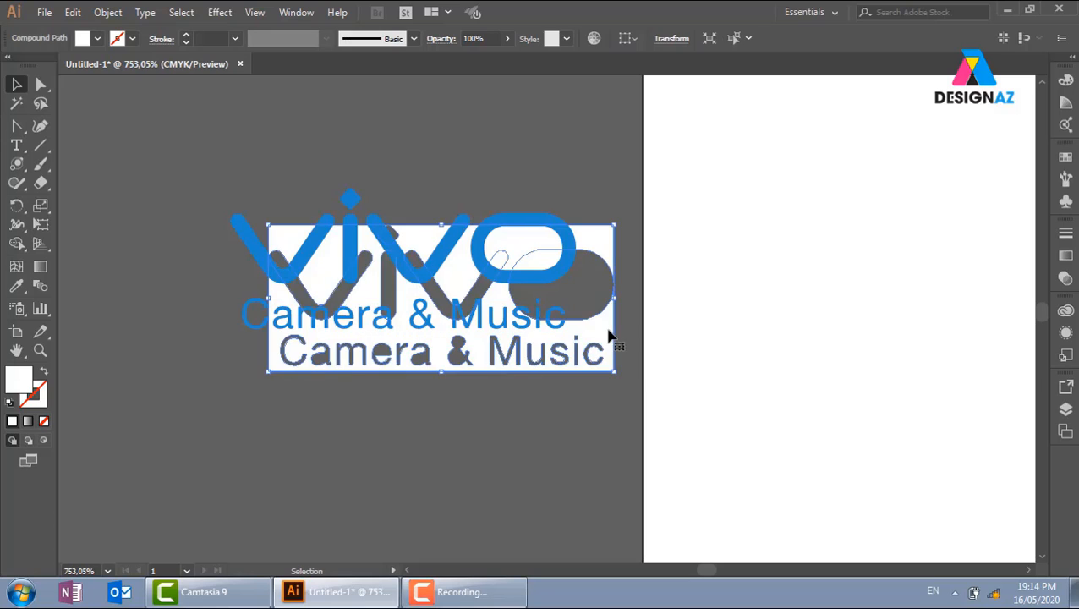
pyautogui.press('Delete')
pyautogui.click(535, 253)
pyautogui.press('Delete')
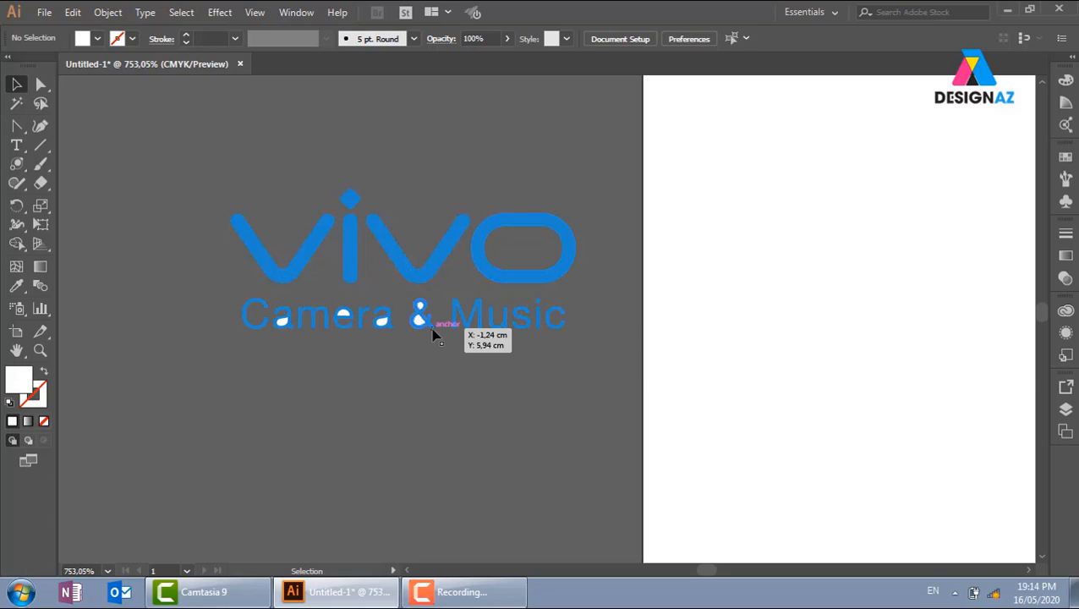
# Delete the remaining white fills inside the ampersand and the letters "a", "e" and "a" of Camera
pyautogui.click(418, 321)
pyautogui.press('Delete')
pyautogui.click(420, 308)
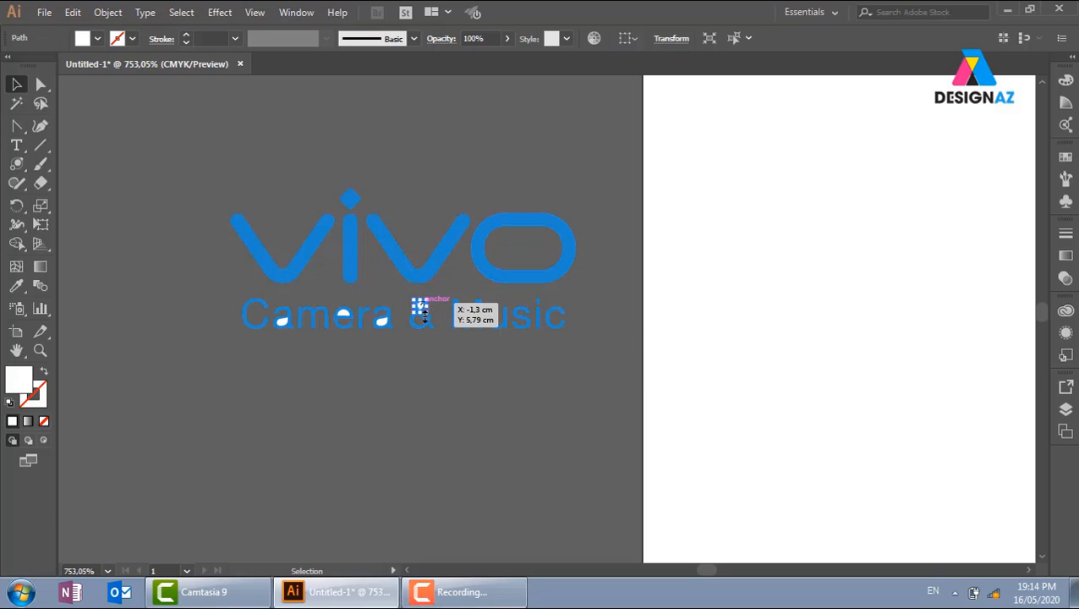
pyautogui.press('Delete')
pyautogui.click(383, 324)
pyautogui.press('Delete')
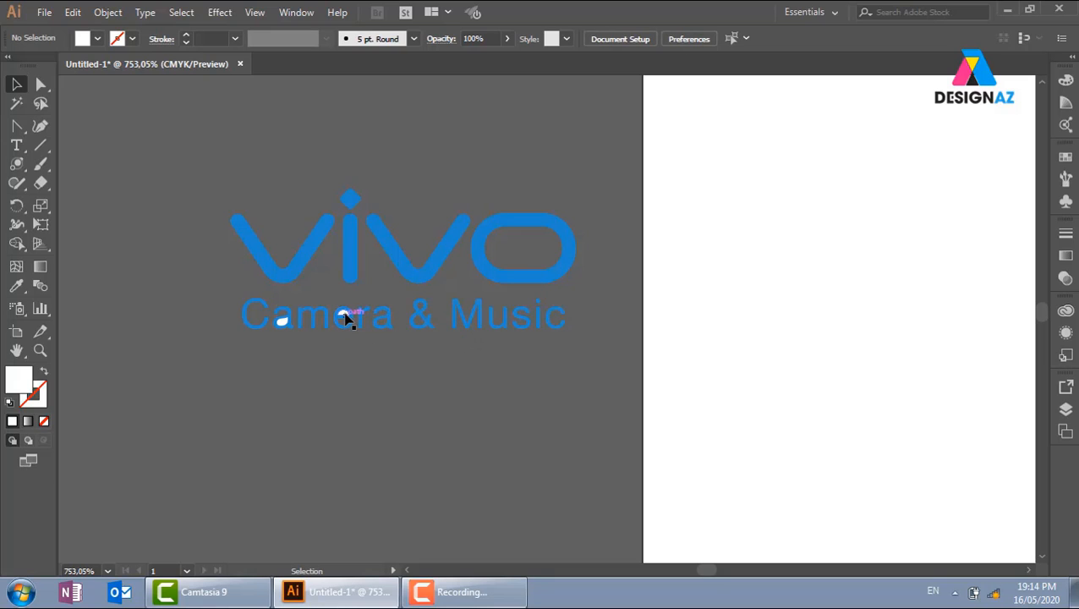
pyautogui.click(345, 317)
pyautogui.press('Delete')
pyautogui.click(282, 321)
pyautogui.press('Delete')
# Select all the remaining blue logo letters and group them
pyautogui.moveTo(212, 168); pyautogui.dragTo(634, 382)
pyautogui.press('a')
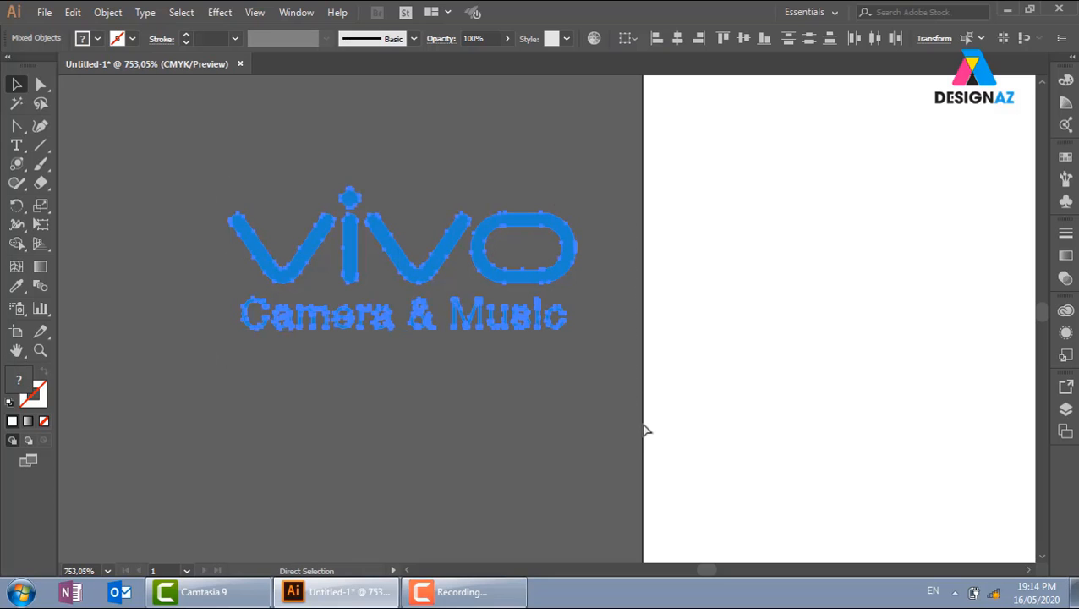
pyautogui.hotkey('ctrl', 'g')
# Move the grouped logo onto the upper-left area of the banner
pyautogui.hotkey('ctrl', '-')
pyautogui.hotkey('ctrl', '-')
pyautogui.hotkey('ctrl', '-')
pyautogui.hotkey('ctrl', '-')
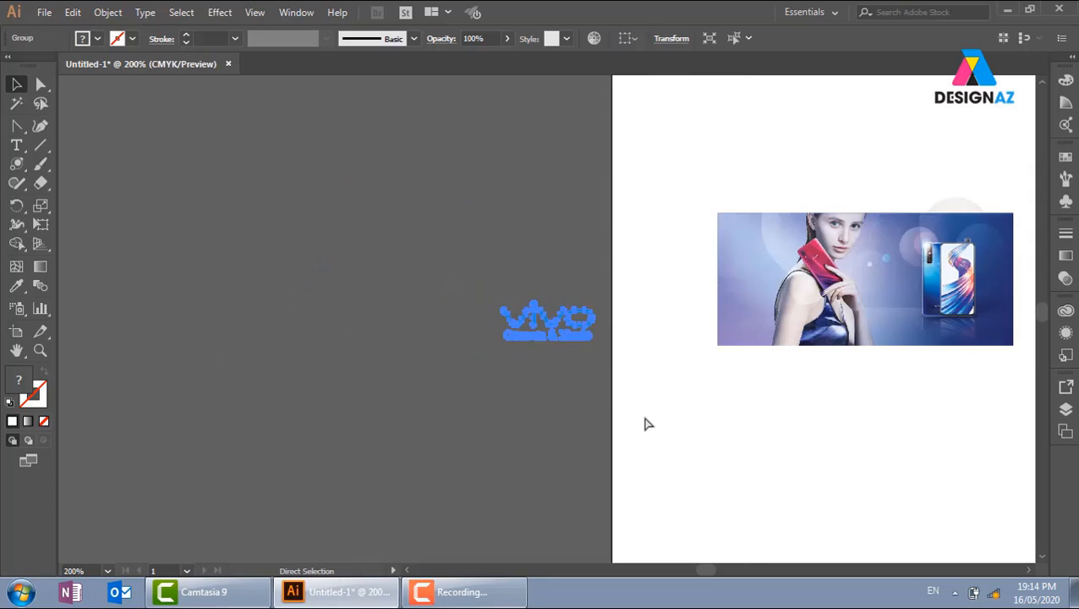
pyautogui.press('v')
pyautogui.moveTo(595, 335); pyautogui.dragTo(774, 245)
# Fill the whole grouped logo with the white swatch
pyautogui.press('z')
pyautogui.moveTo(698, 188); pyautogui.dragTo(874, 304)
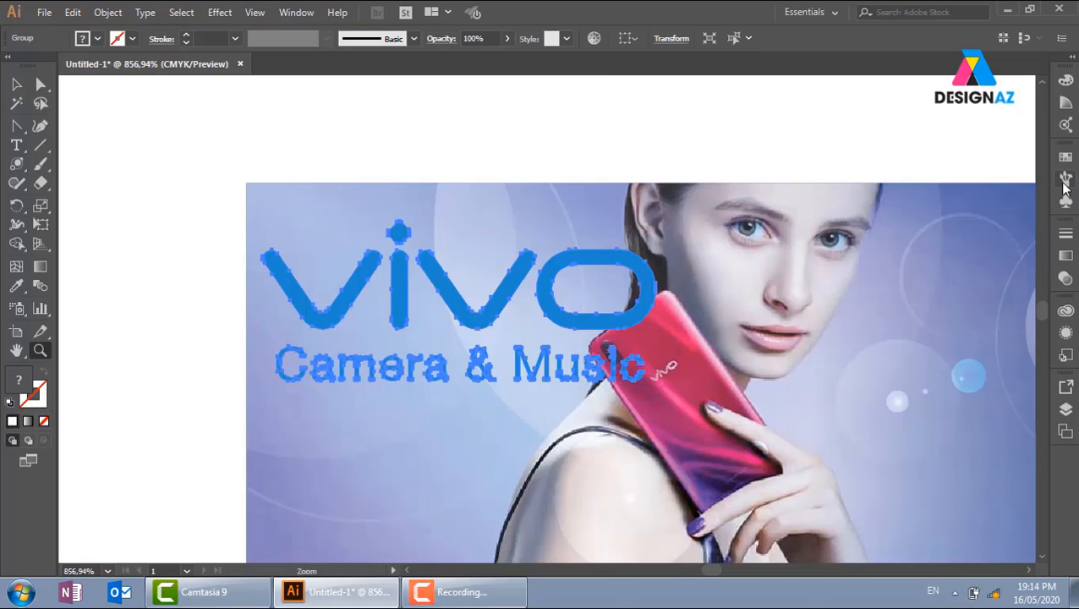
pyautogui.click(1065, 157)
pyautogui.click(903, 201)
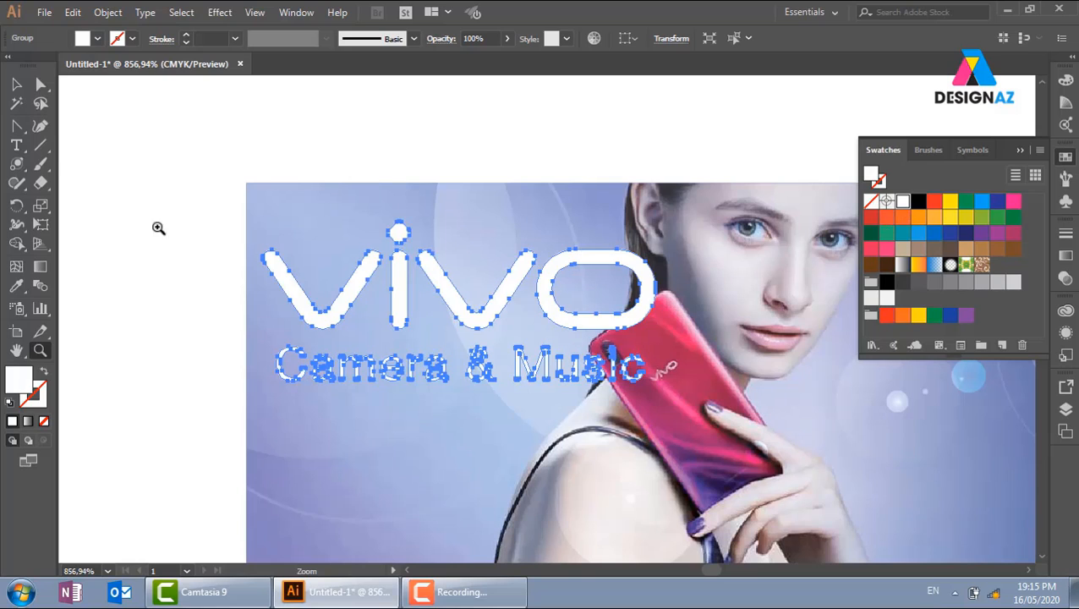
# Scale the white logo down and position it in the banner's upper-left corner, clear of the woman's face
pyautogui.press('v')
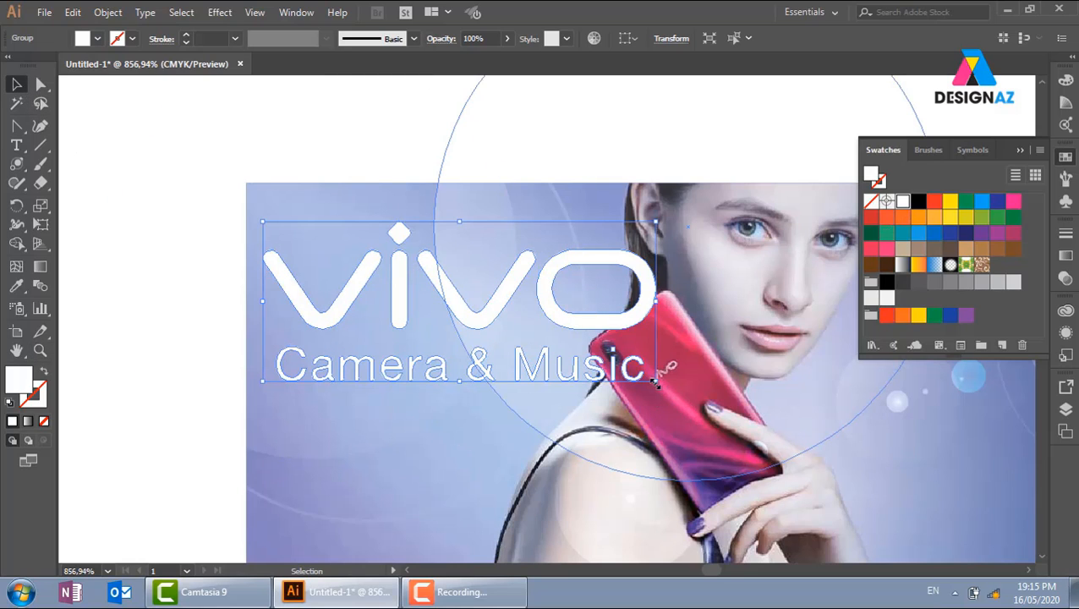
pyautogui.moveTo(653, 382); pyautogui.dragTo(542, 332)
pyautogui.moveTo(491, 294); pyautogui.dragTo(519, 286)
pyautogui.moveTo(571, 328); pyautogui.dragTo(592, 334)
pyautogui.click(209, 321)
pyautogui.click(193, 492)
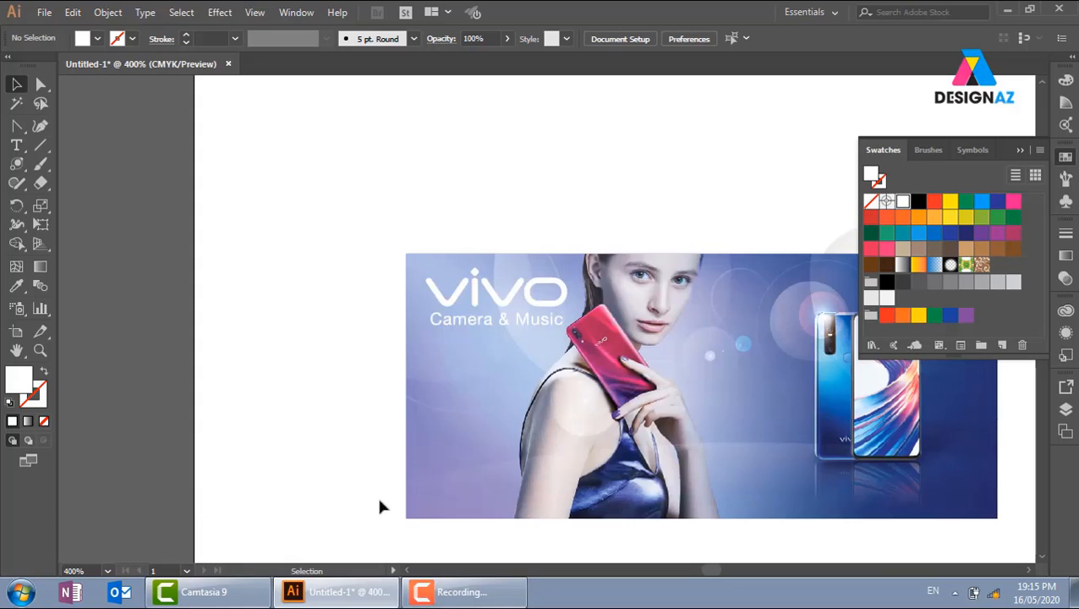
# Move the woman's photo horizontally away from the phones to widen the banner on the woman's side
pyautogui.moveTo(745, 475); pyautogui.dragTo(591, 433)
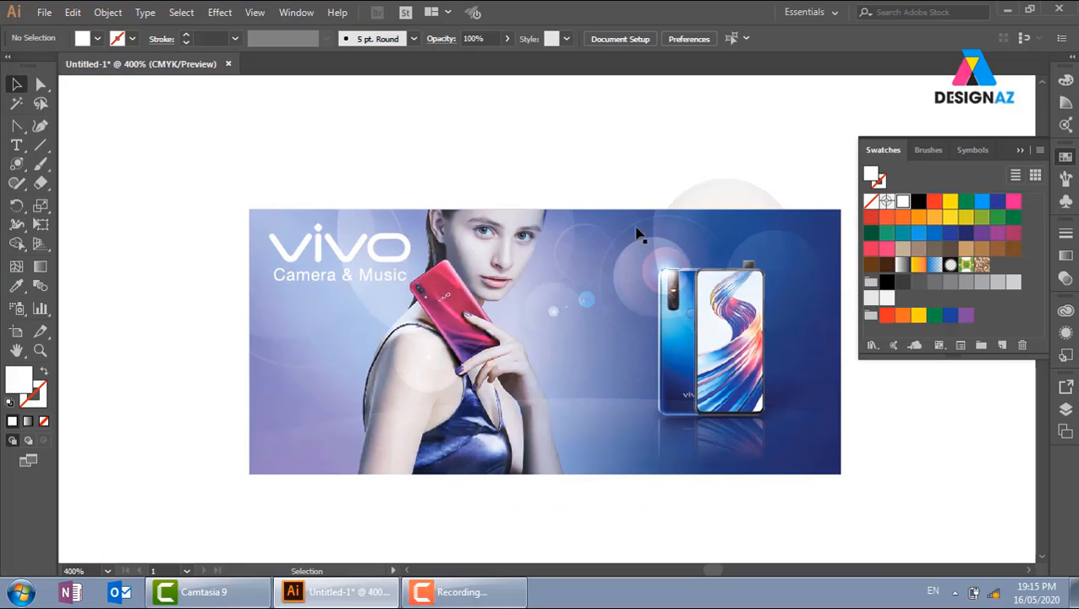
pyautogui.click(466, 423)
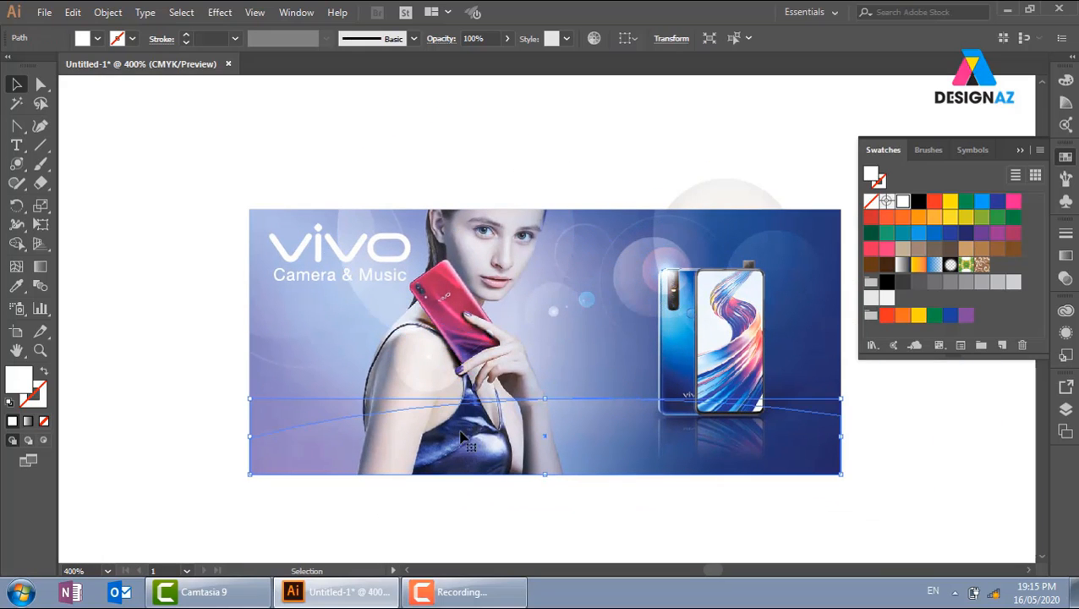
pyautogui.click(468, 346)
pyautogui.click(411, 390)
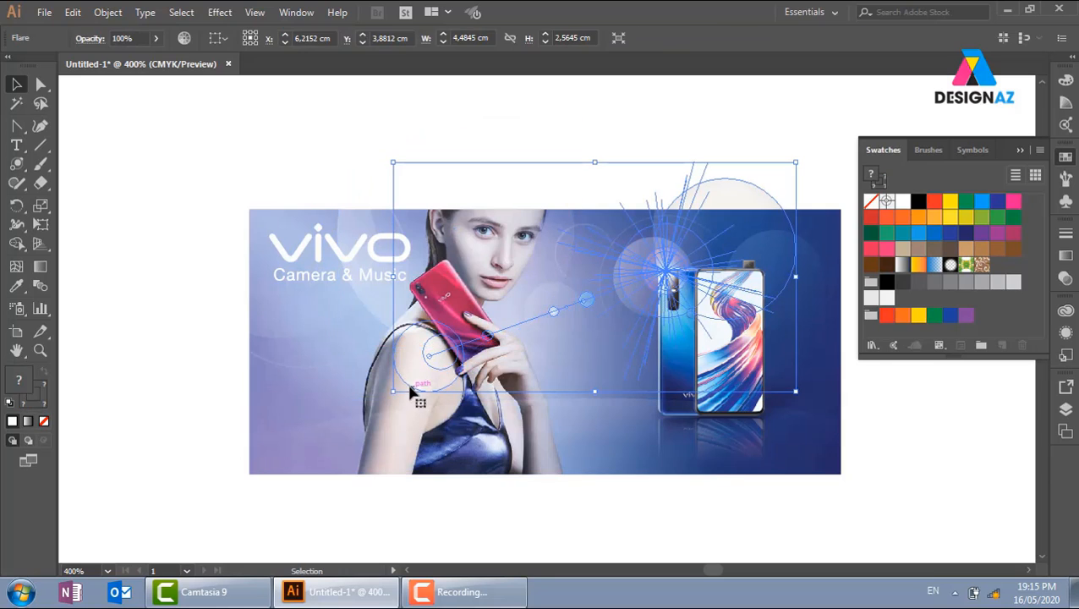
pyautogui.click(359, 396)
pyautogui.moveTo(334, 394); pyautogui.dragTo(243, 378)
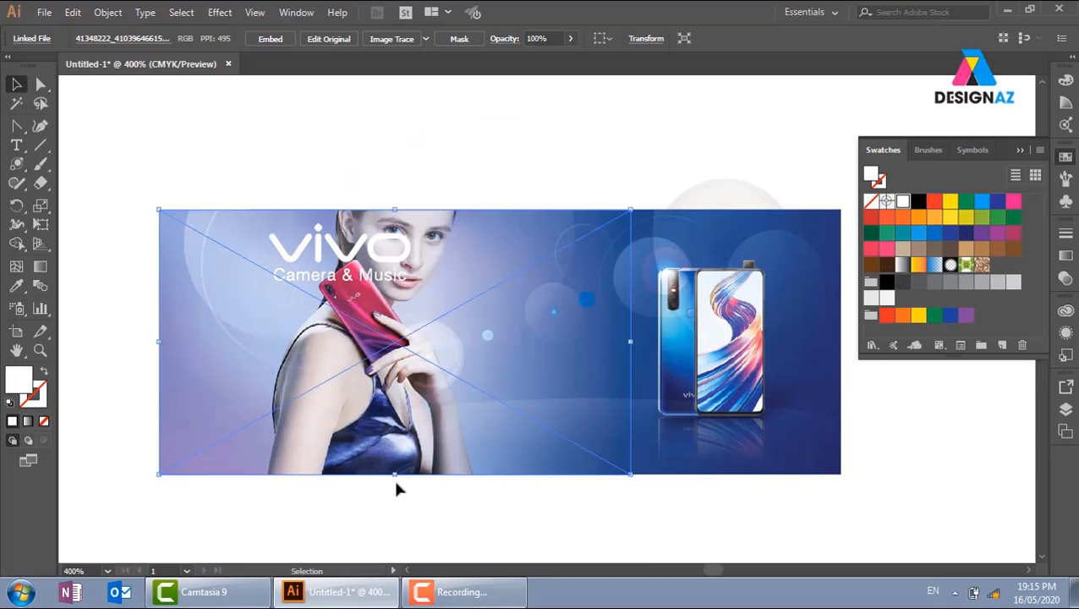
pyautogui.click(363, 193)
pyautogui.click(281, 445)
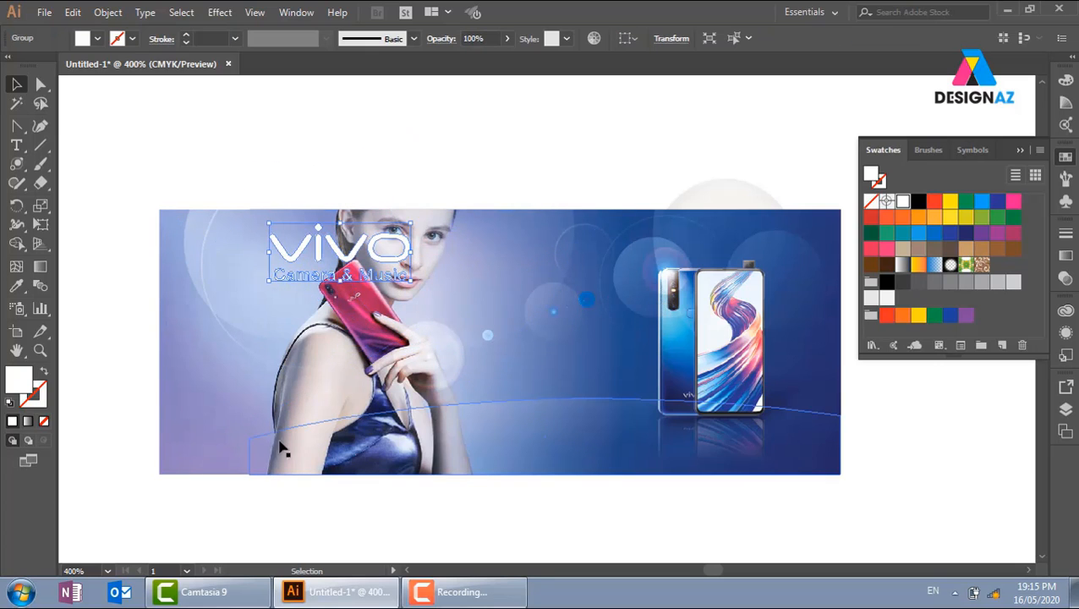
pyautogui.click(355, 392)
pyautogui.moveTo(235, 396); pyautogui.dragTo(149, 393)
# Scale the white logo down to about 1.37 cm by 0.56 cm in the banner's upper-left corner, clear of the woman's face
pyautogui.click(441, 159)
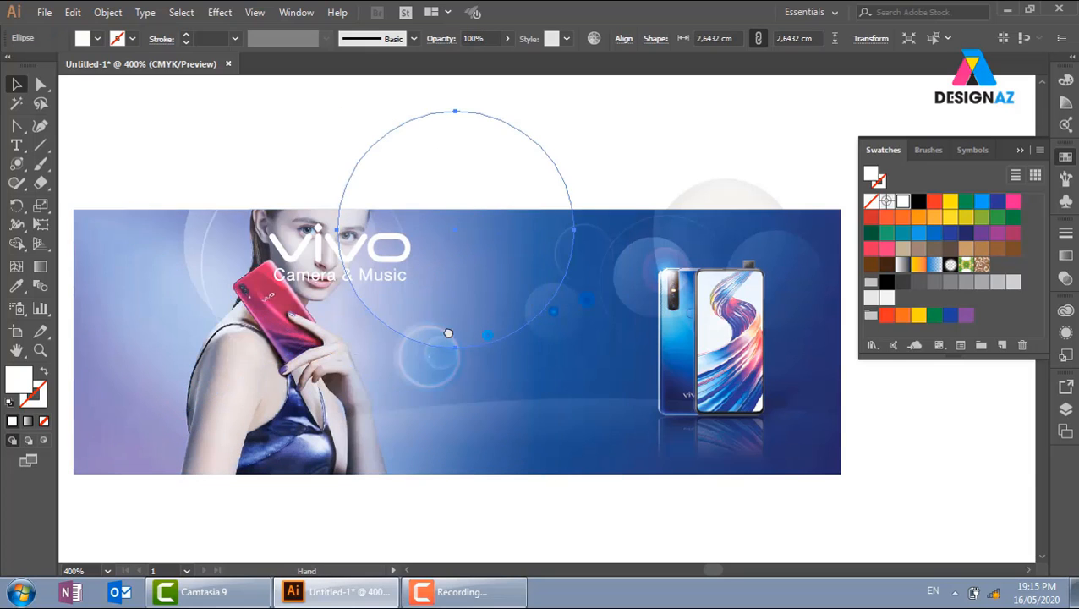
pyautogui.hscroll(-5, 682, 309)
pyautogui.moveTo(651, 265); pyautogui.dragTo(470, 230)
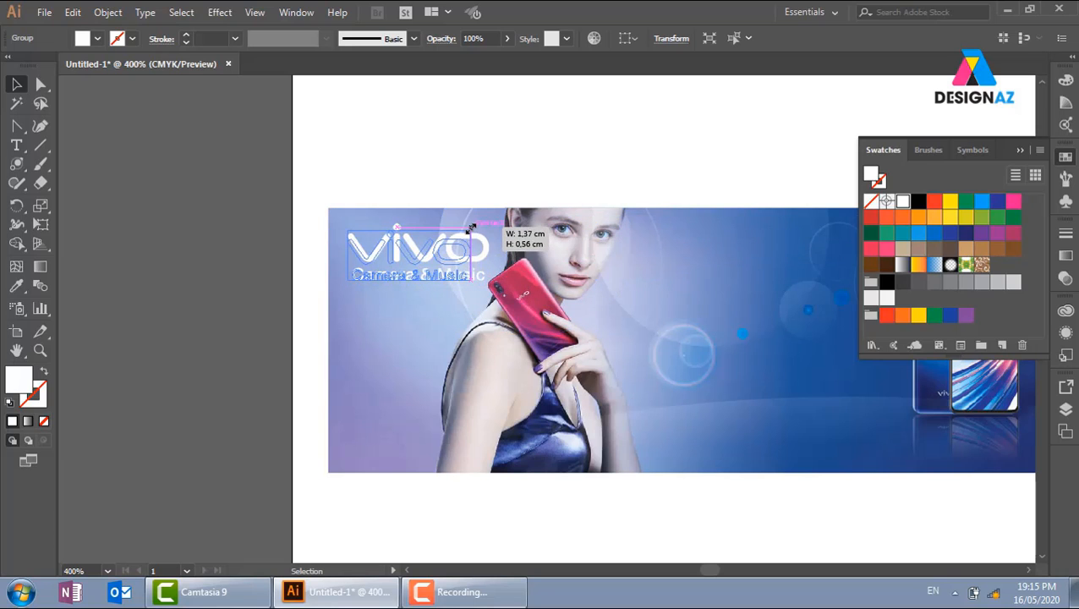
pyautogui.hotkey('ctrl', 'shift', 'a')
# Duplicate the white logo onto the empty area beside the banner and fill the copy with the dark blue swatch
pyautogui.press('z')
pyautogui.moveTo(407, 271); pyautogui.dragTo(554, 366)
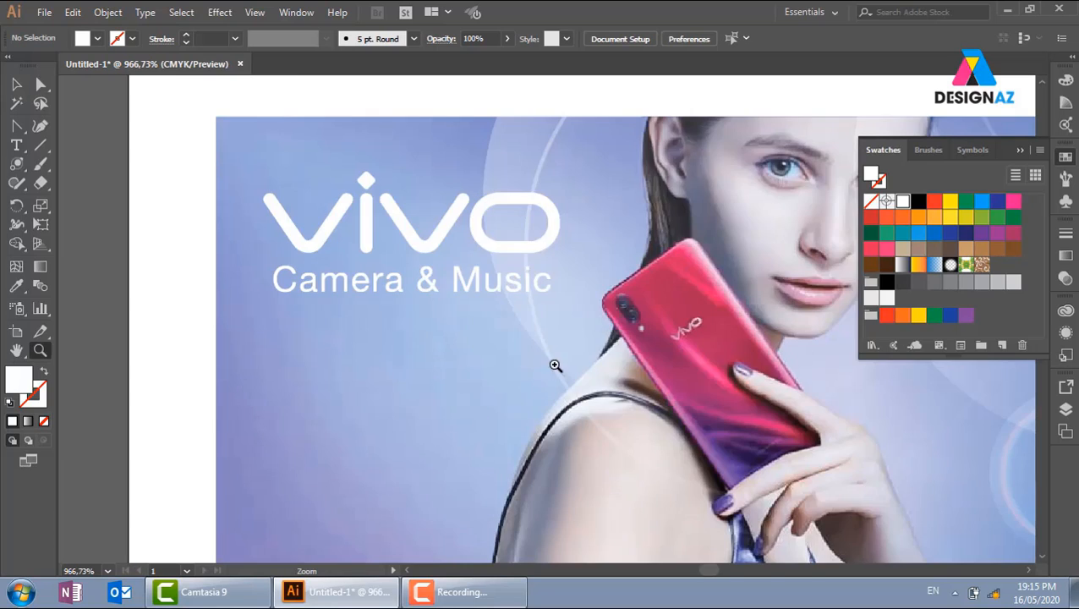
pyautogui.moveTo(433, 290); pyautogui.dragTo(505, 280)
pyautogui.click(16, 84)
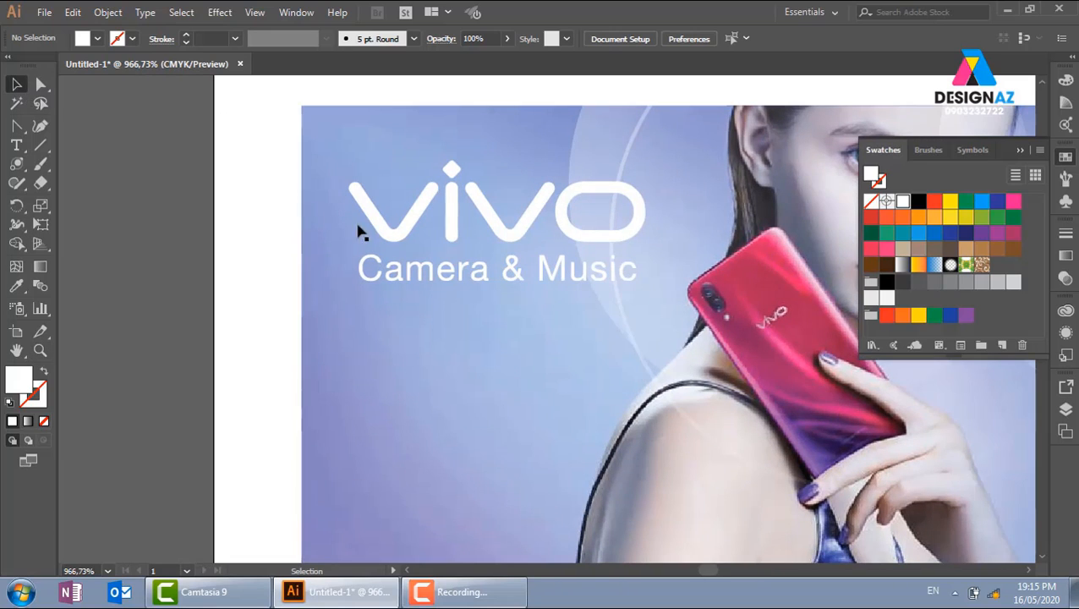
pyautogui.moveTo(412, 231); pyautogui.dragTo(133, 307)
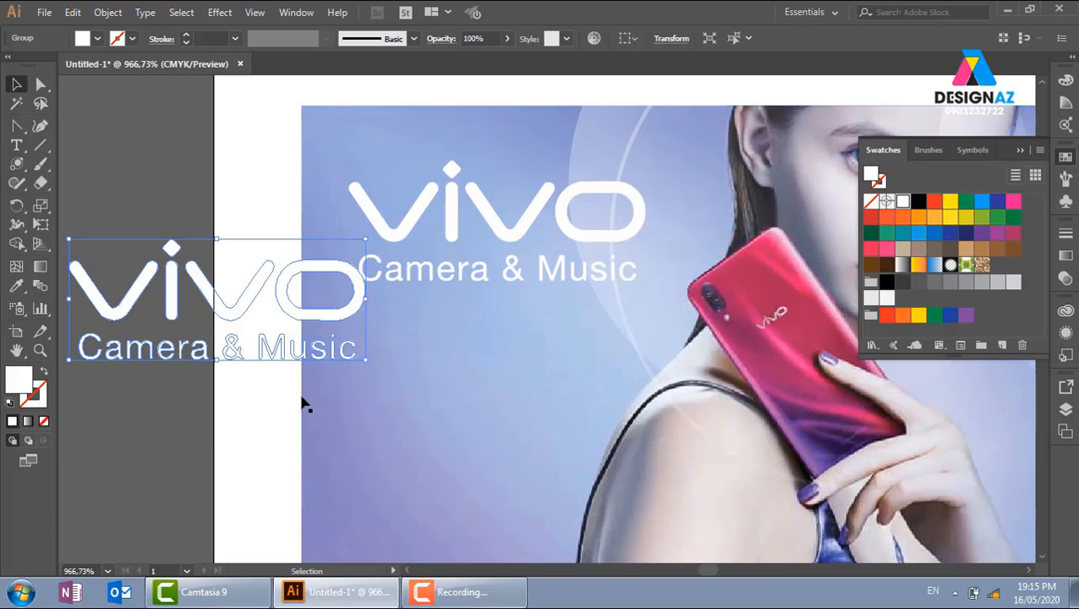
pyautogui.click(950, 233)
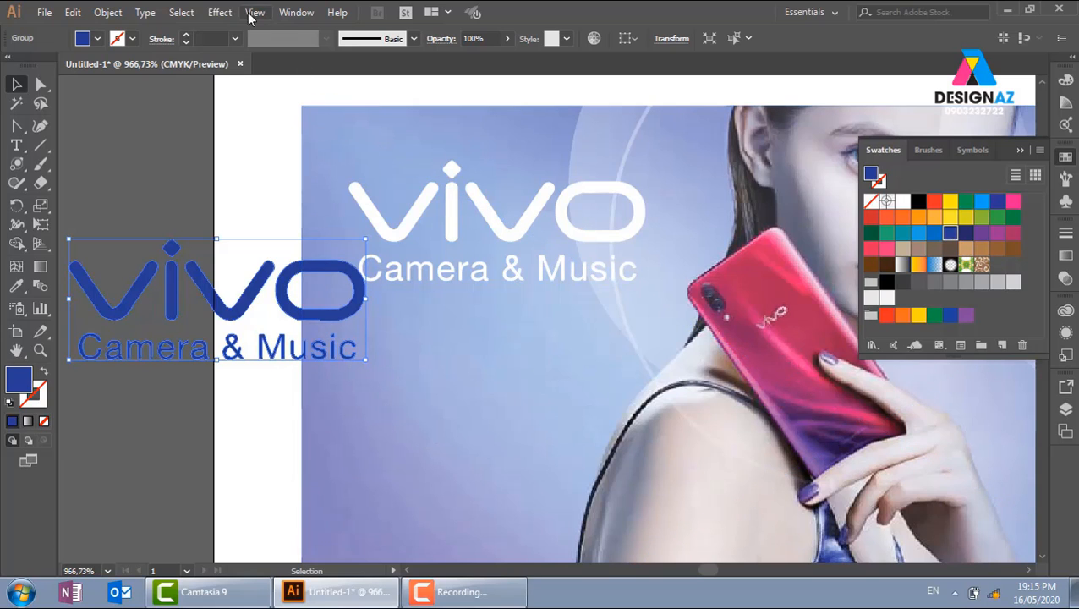
# Apply a Gaussian Blur with a 2.9 pixel radius to the blue logo copy
pyautogui.click(219, 12)
pyautogui.moveTo(251, 279)
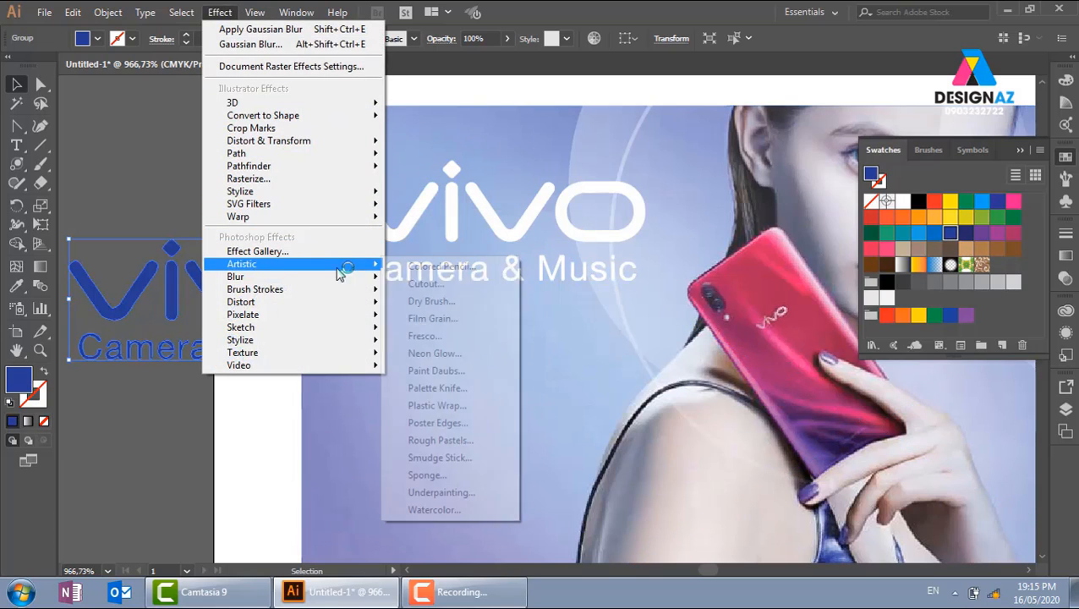
pyautogui.click(452, 279)
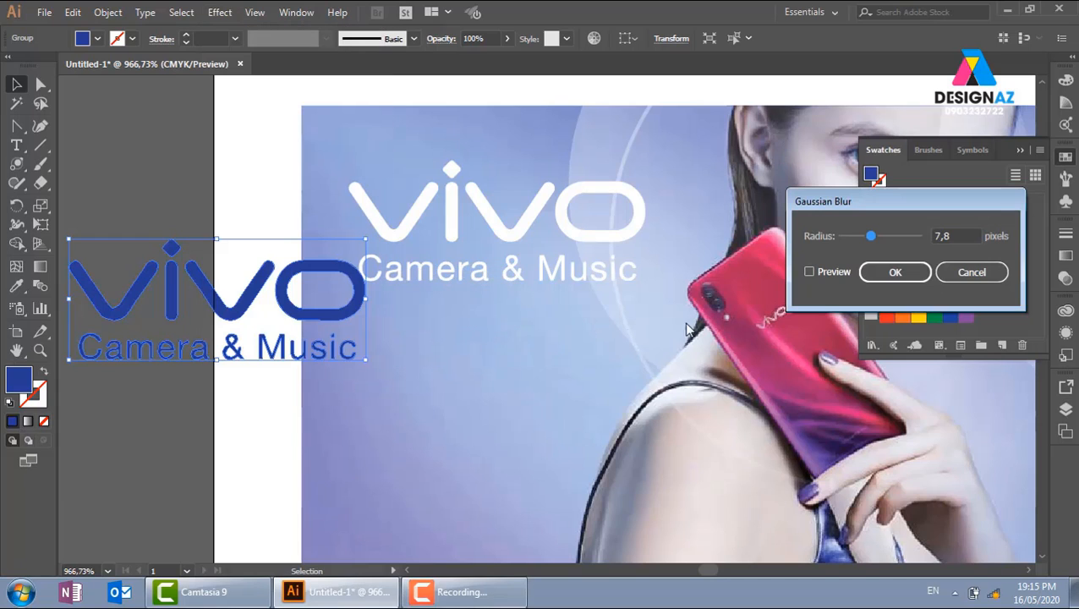
pyautogui.click(810, 271)
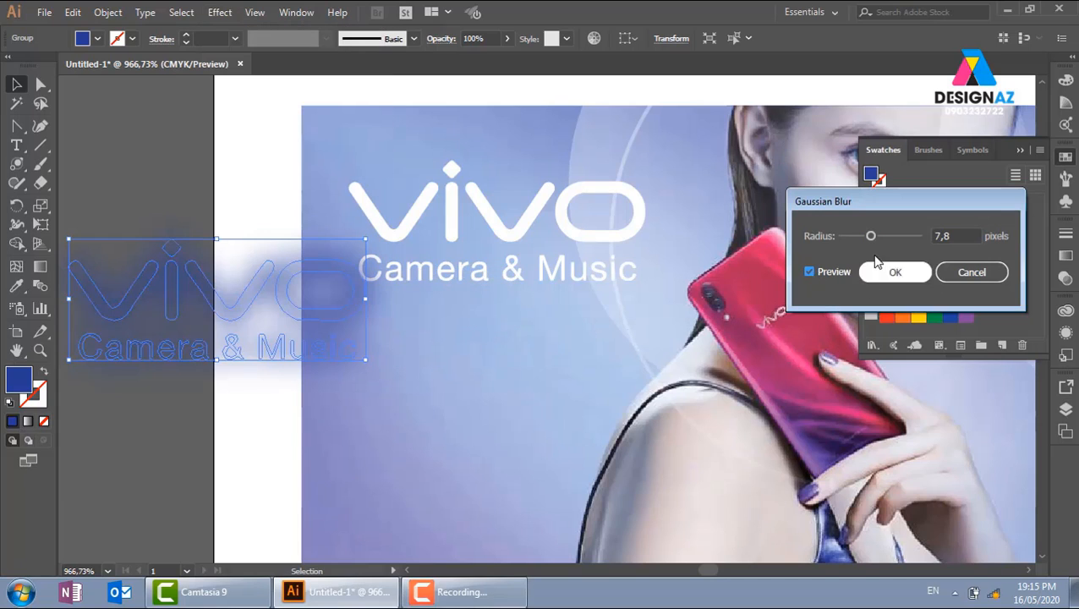
pyautogui.moveTo(871, 236); pyautogui.dragTo(857, 238)
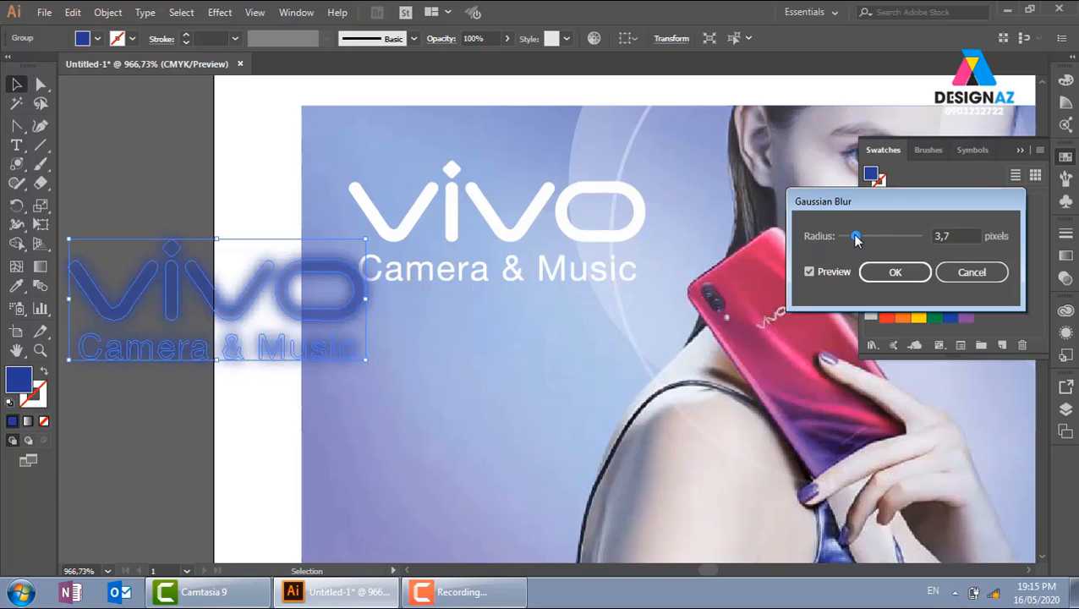
pyautogui.moveTo(853, 238); pyautogui.dragTo(852, 238)
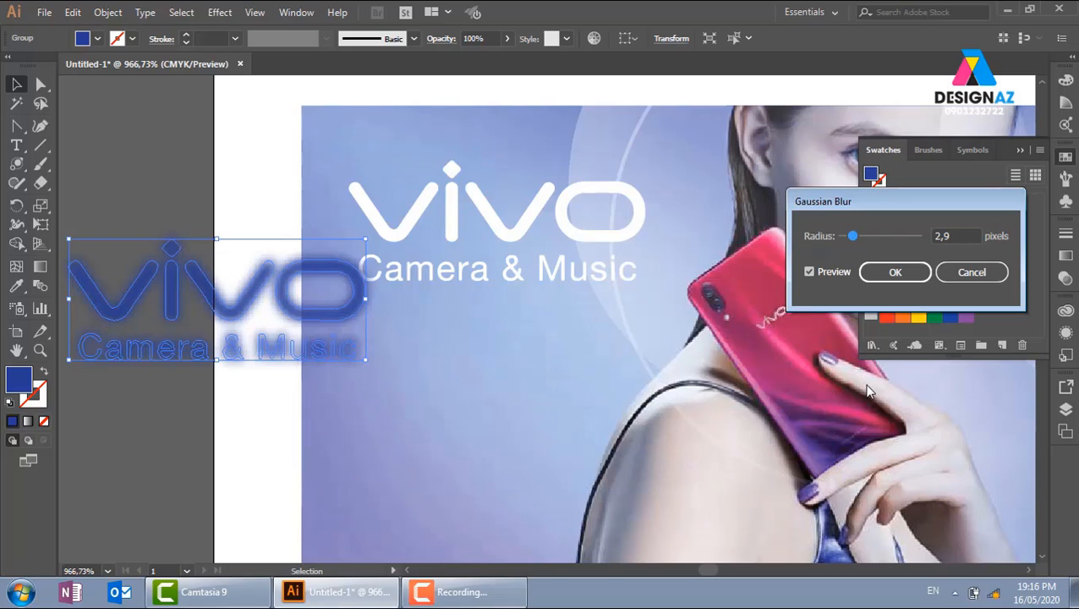
pyautogui.click(896, 272)
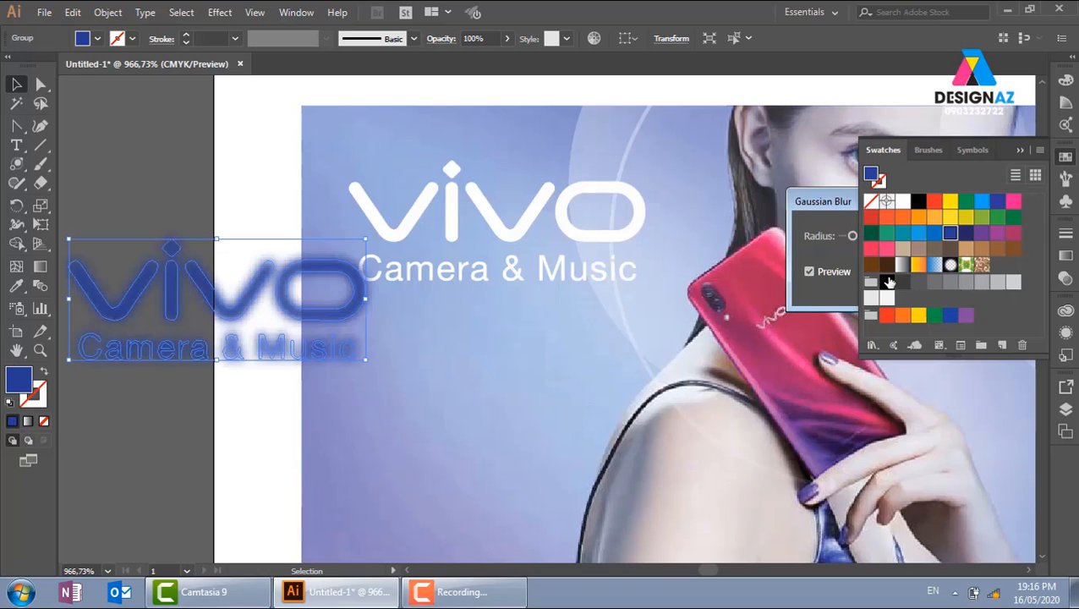
# Place the blurred blue copy directly behind the white logo as a shadow and set its opacity to 30%
pyautogui.click(197, 179)
pyautogui.moveTo(250, 309); pyautogui.dragTo(528, 226)
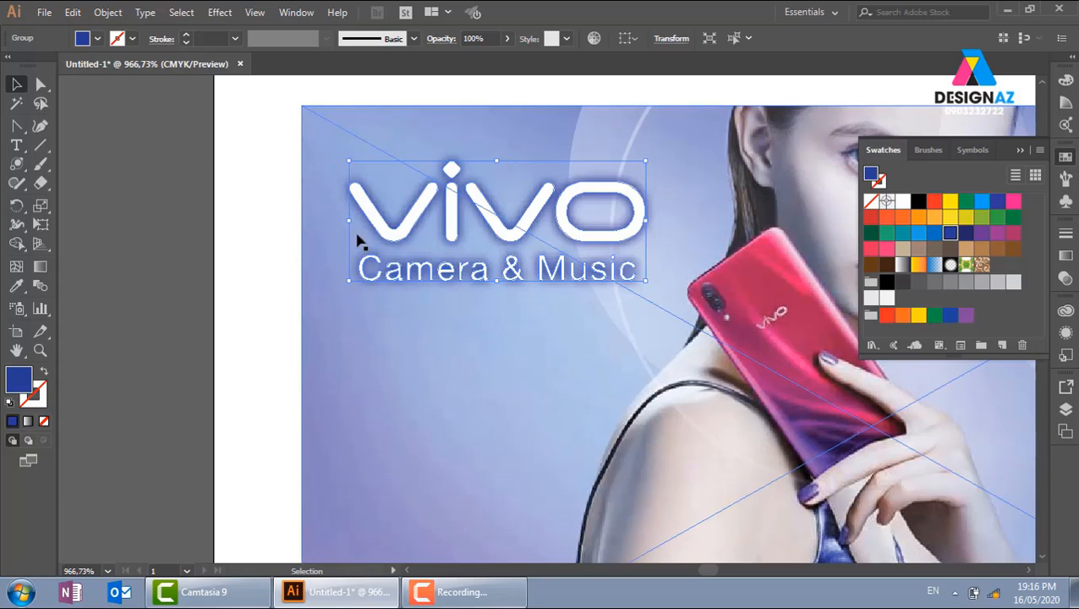
pyautogui.click(1065, 279)
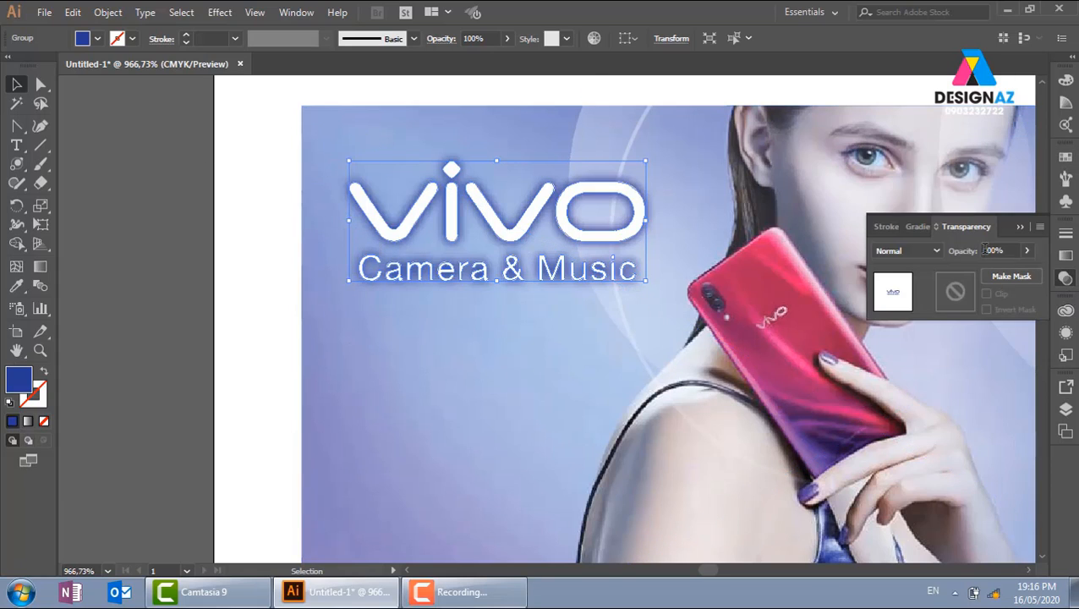
pyautogui.click(1006, 250)
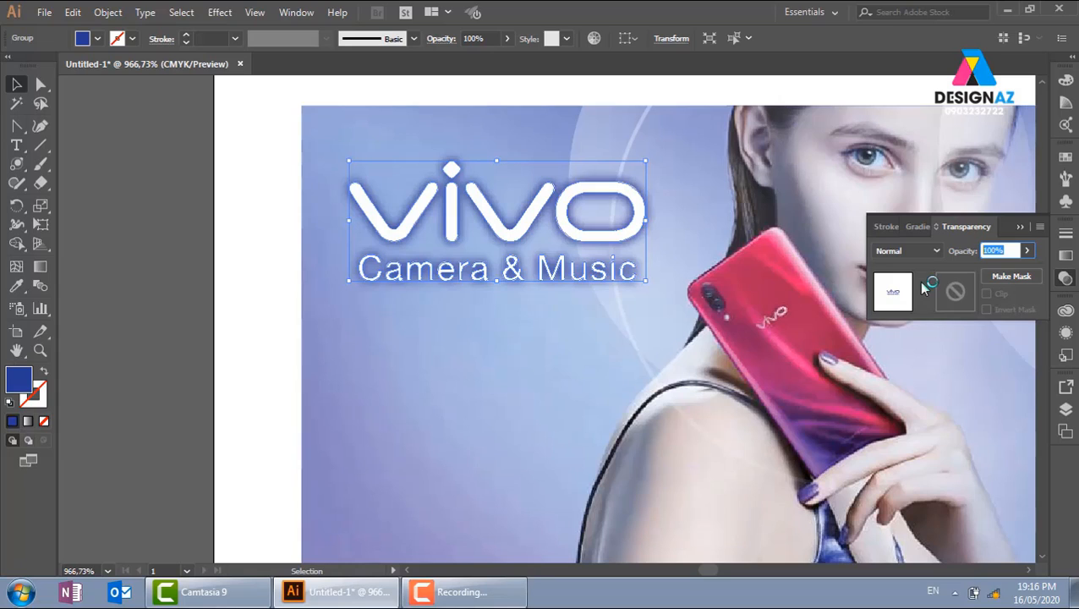
pyautogui.press('Return')
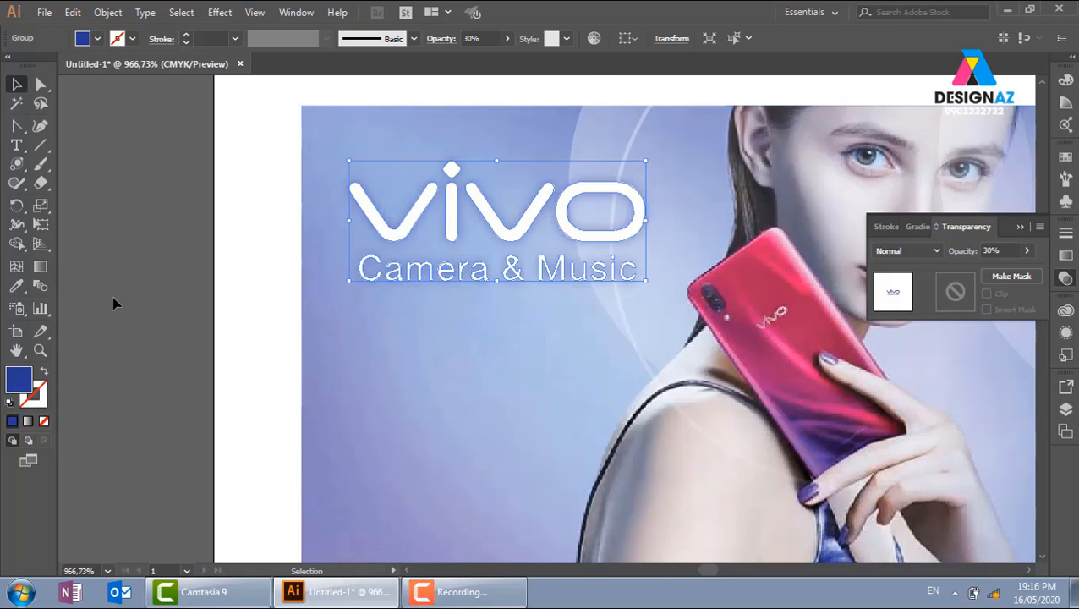
pyautogui.click(195, 276)
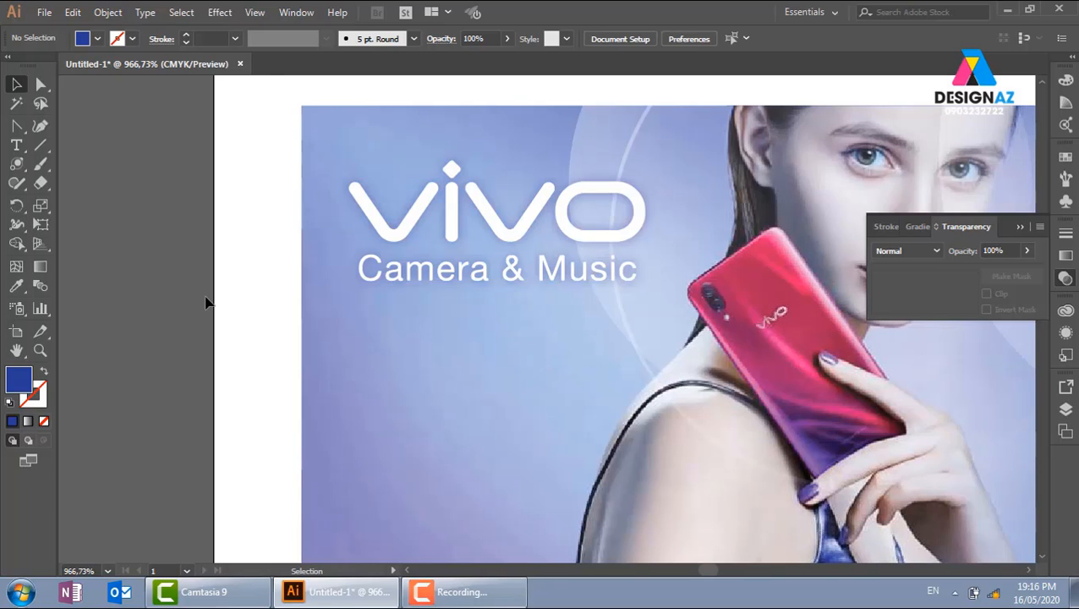
# Open a file explorer window and copy the folder path E:\thuvienanh\điện thoại vivo from Illustrator's file-open dialog without opening a file
pyautogui.hotkey('ctrl', '-')
pyautogui.hotkey('ctrl', '-')
pyautogui.moveTo(477, 362); pyautogui.dragTo(363, 359)
pyautogui.hotkey('ctrl', '-')
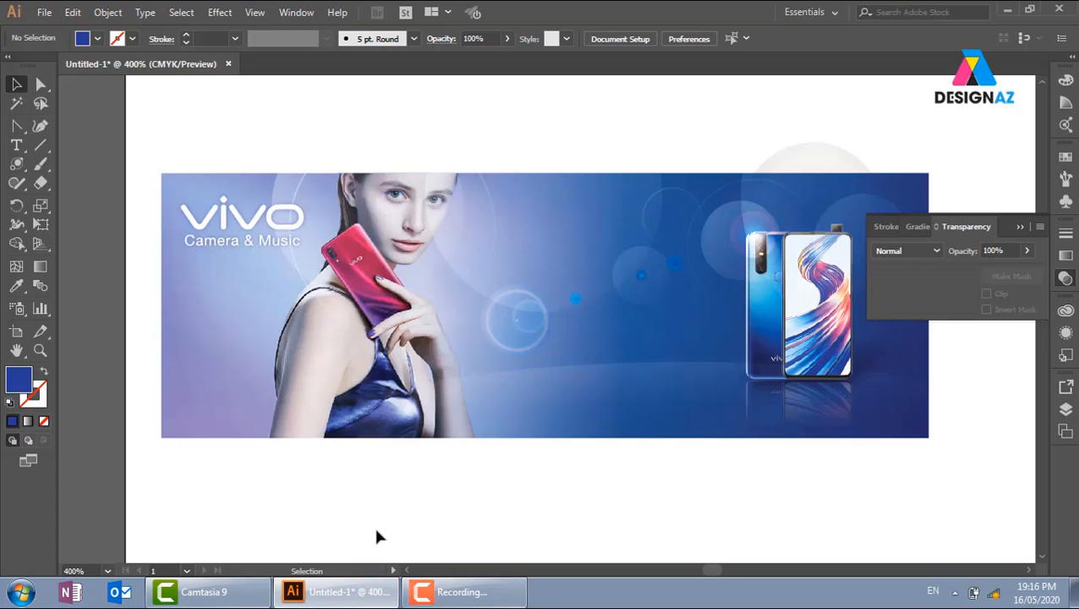
pyautogui.press('super+e')
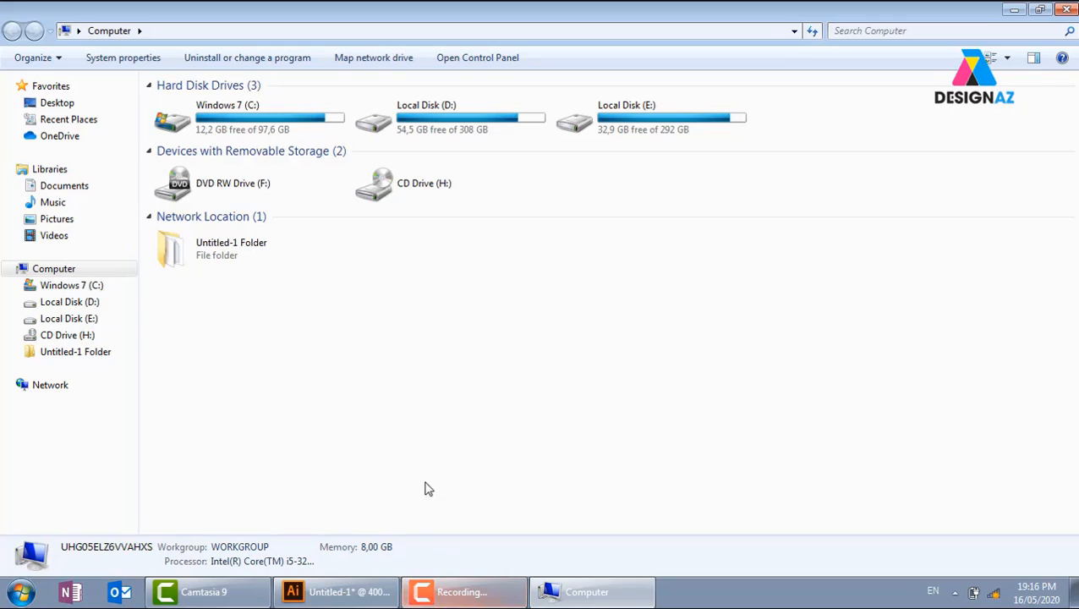
pyautogui.click(337, 592)
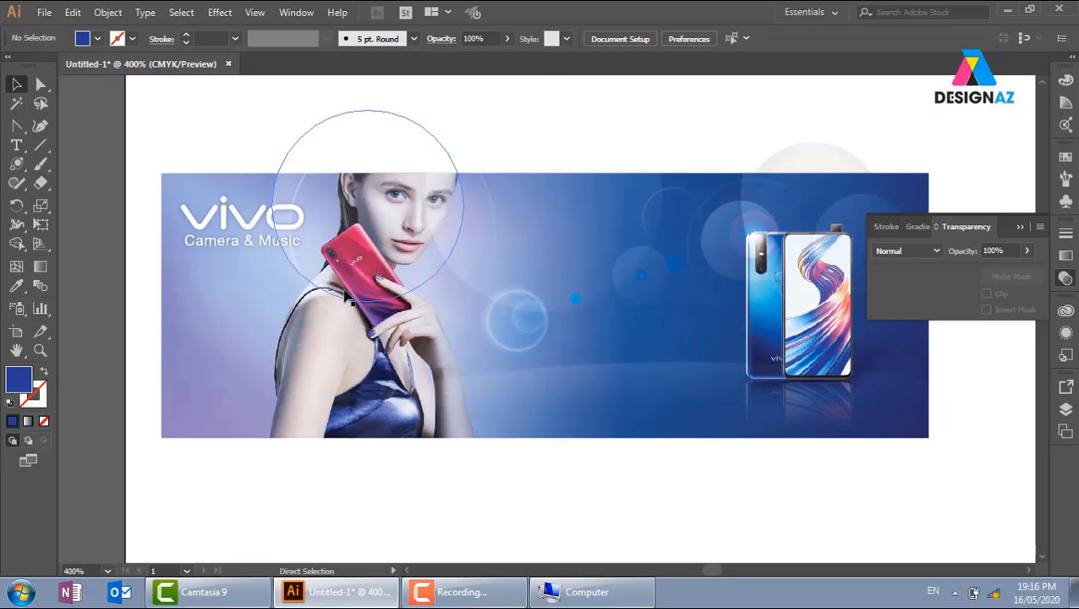
pyautogui.hotkey('ctrl', 'o')
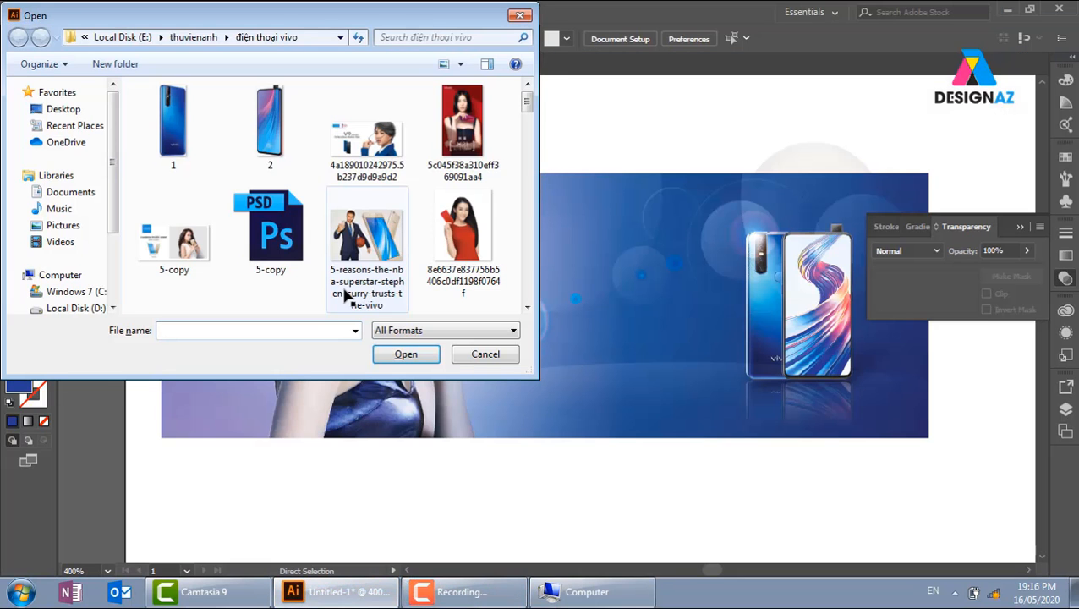
pyautogui.click(313, 41)
pyautogui.hotkey('ctrl', 'c')
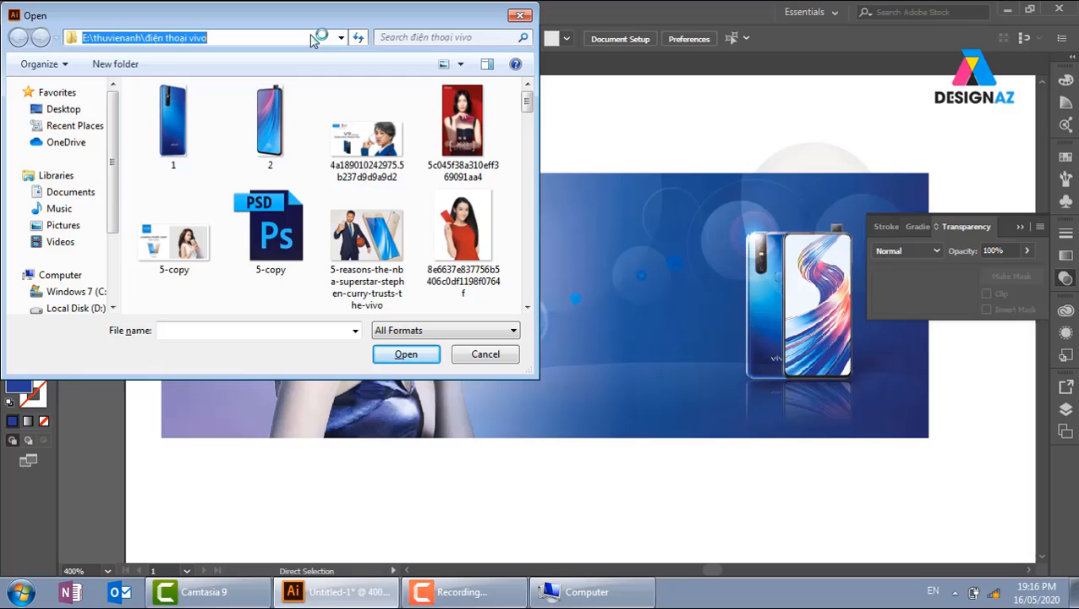
pyautogui.click(512, 18)
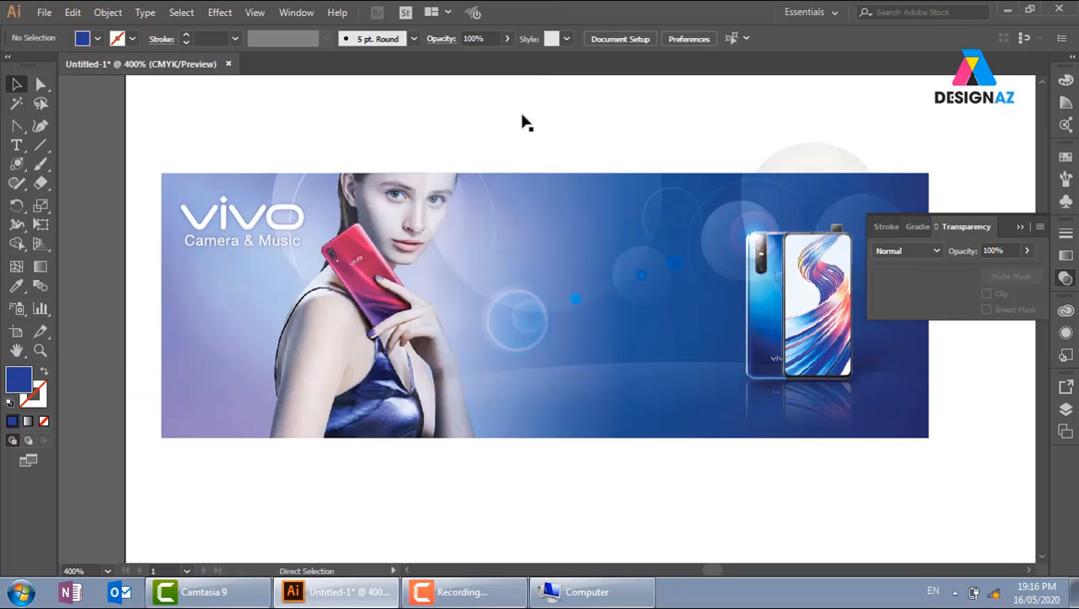
# Switch to the file explorer and go to the folder E:\thuvienanh\điện thoại vivo using the copied path
pyautogui.click(643, 587)
pyautogui.click(539, 28)
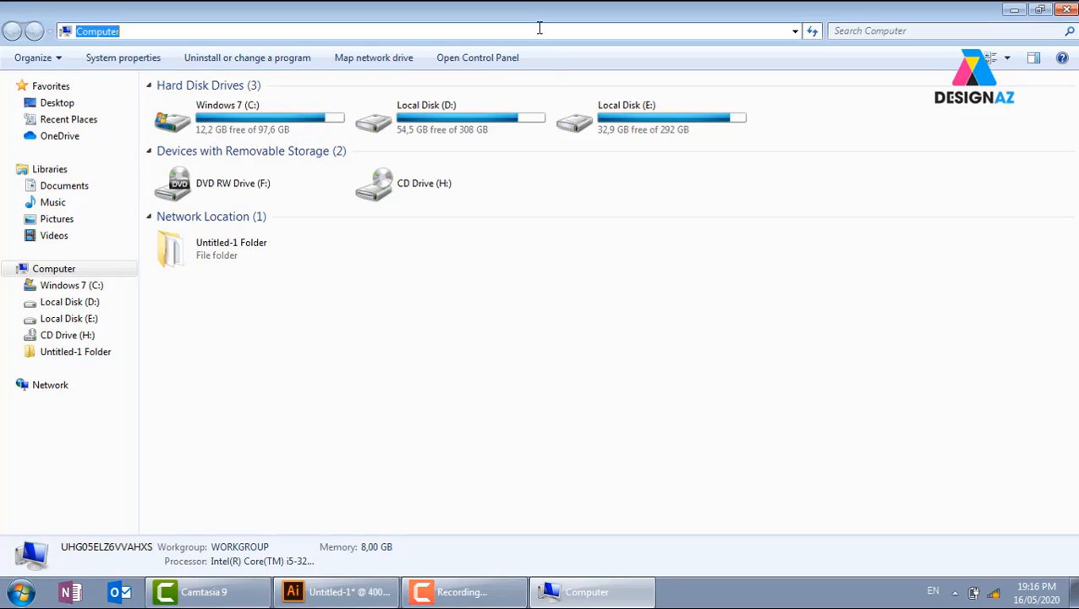
pyautogui.hotkey('ctrl', 'v')
pyautogui.press('Return')
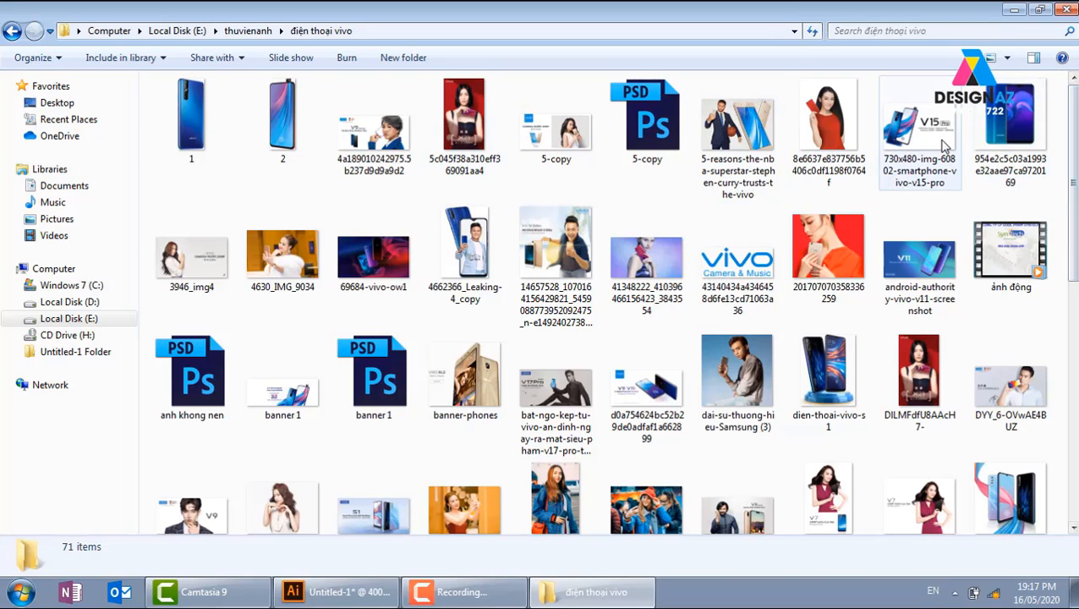
# Preview the image 730x480-img-60802-smartphone-vivo-v15-pro, and bring it from the folder into the Illustrator document
pyautogui.click(895, 168)
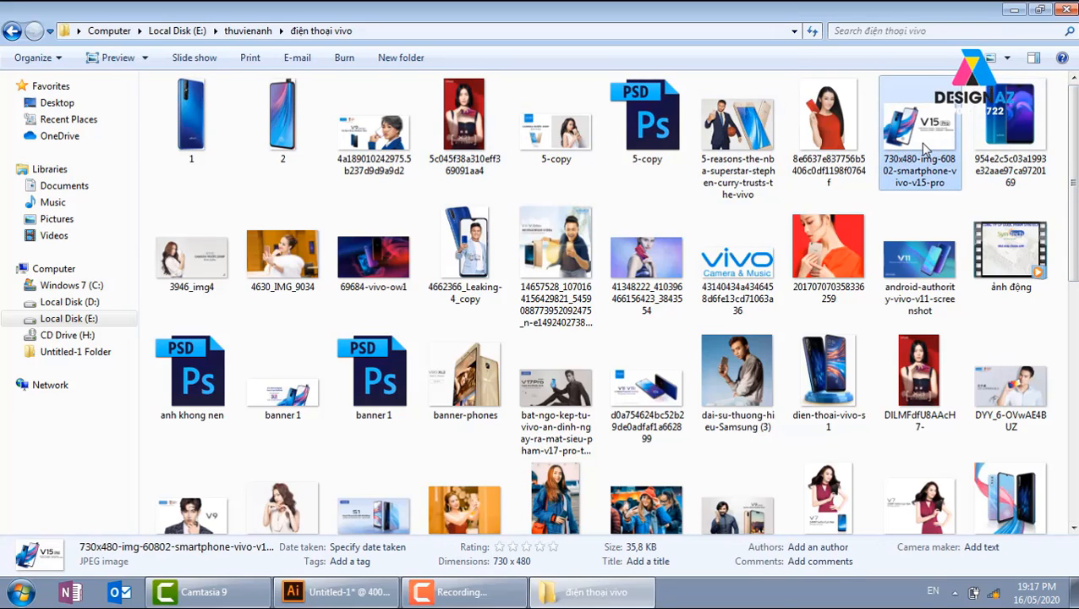
pyautogui.doubleClick(925, 148)
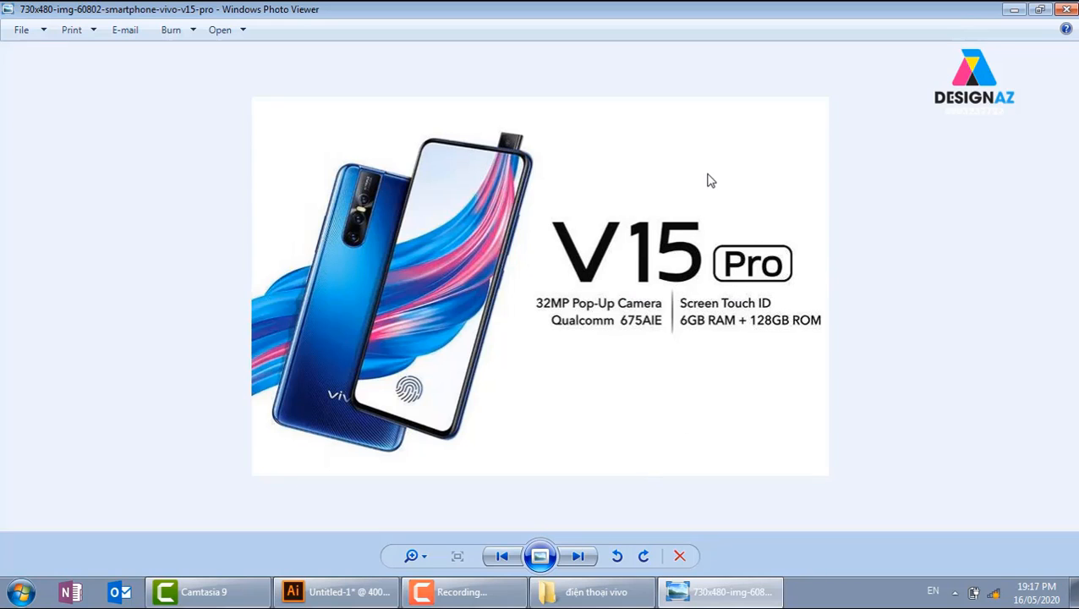
pyautogui.click(338, 592)
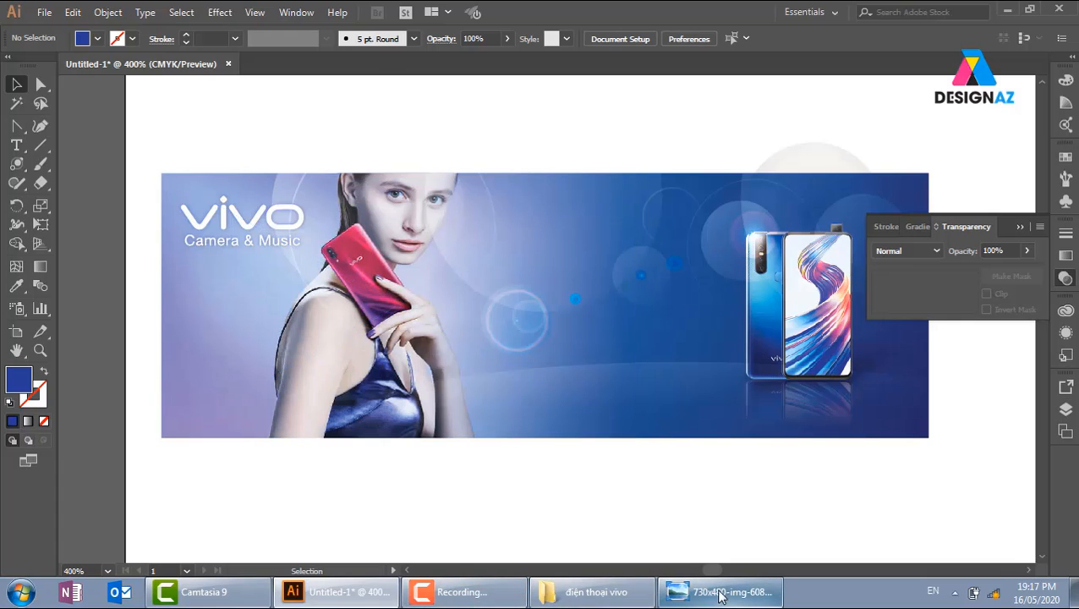
pyautogui.click(604, 596)
pyautogui.moveTo(929, 139); pyautogui.dragTo(699, 275)
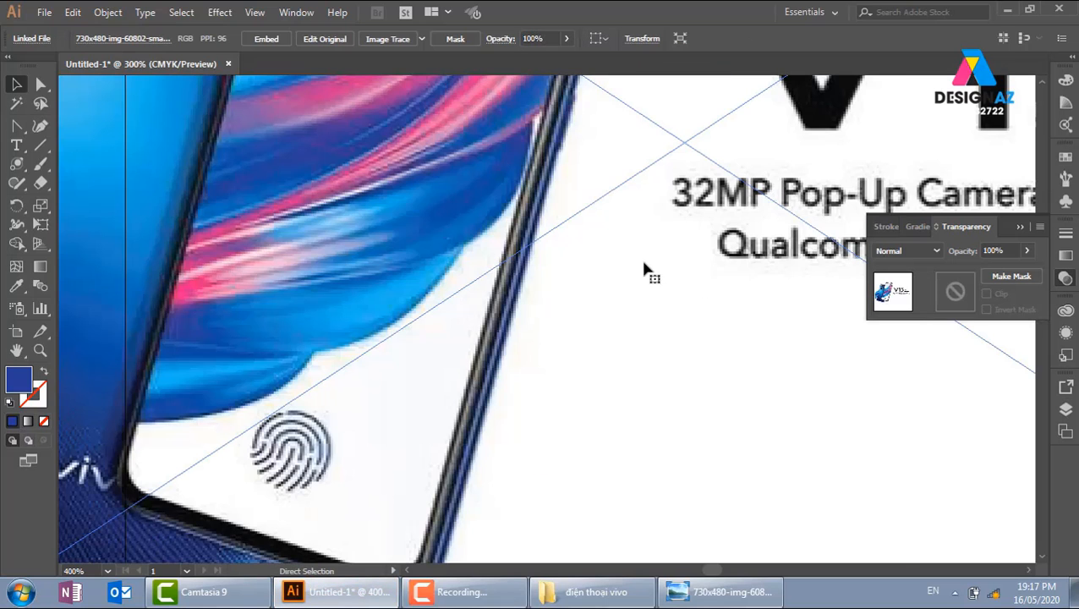
# Scale the placed V15 Pro image down to slightly narrower than the banner and position it just below the banner
pyautogui.hotkey('ctrl', '-')
pyautogui.hotkey('ctrl', '-')
pyautogui.hotkey('ctrl', '-')
pyautogui.hotkey('ctrl', '-')
pyautogui.moveTo(520, 321); pyautogui.dragTo(381, 322)
pyautogui.moveTo(580, 225); pyautogui.dragTo(398, 290)
pyautogui.moveTo(335, 389); pyautogui.dragTo(537, 417)
pyautogui.click(612, 448)
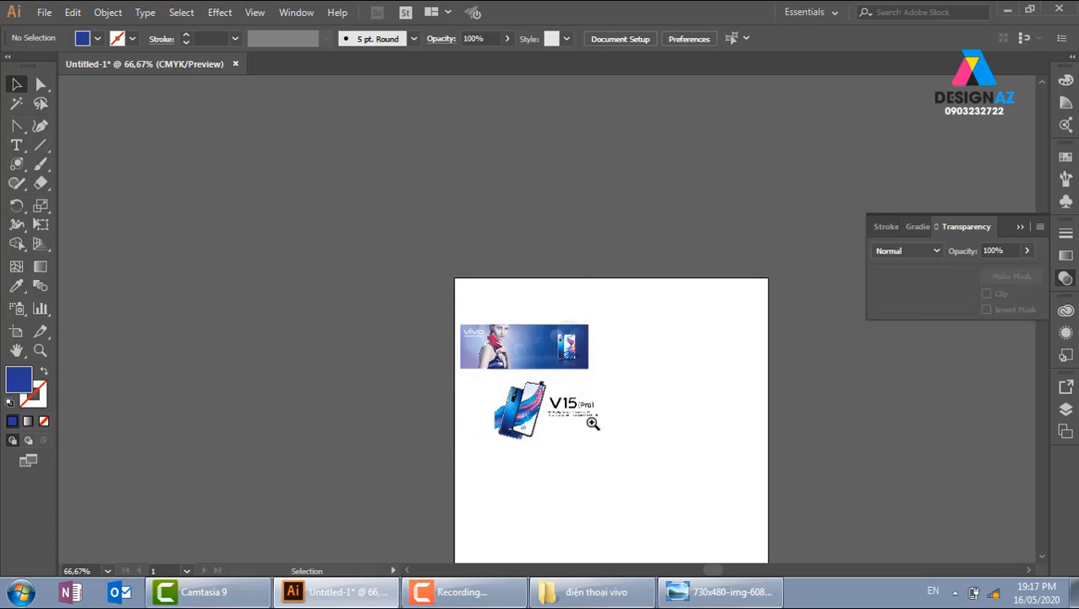
# Add a text object reading V15 in the blank area just below the placed image's specification lines
pyautogui.press('z')
pyautogui.moveTo(476, 364); pyautogui.dragTo(649, 451)
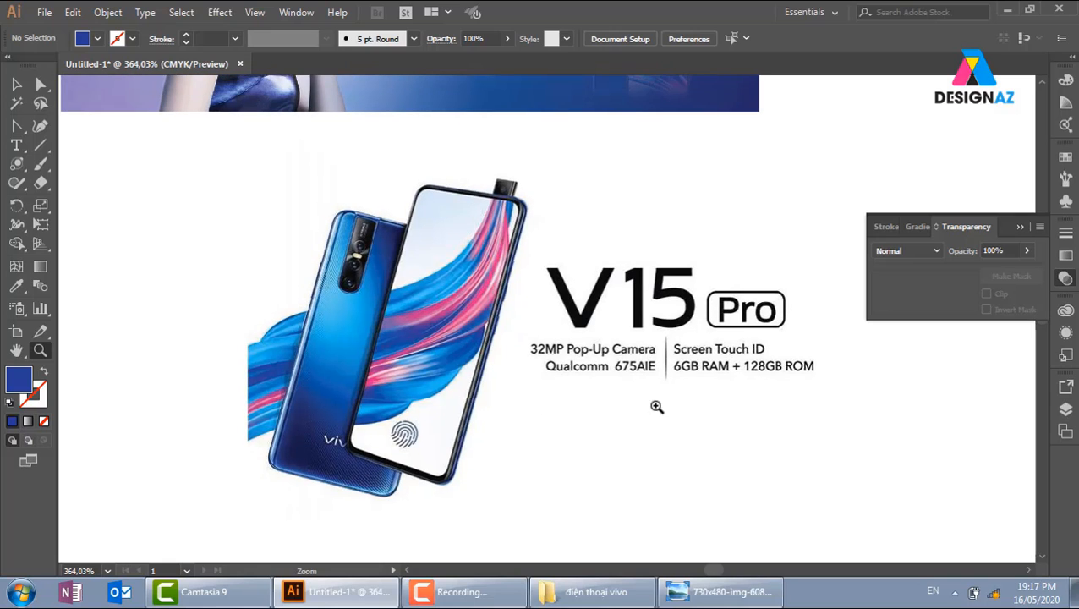
pyautogui.moveTo(478, 229); pyautogui.dragTo(871, 458)
pyautogui.moveTo(620, 445); pyautogui.dragTo(628, 421)
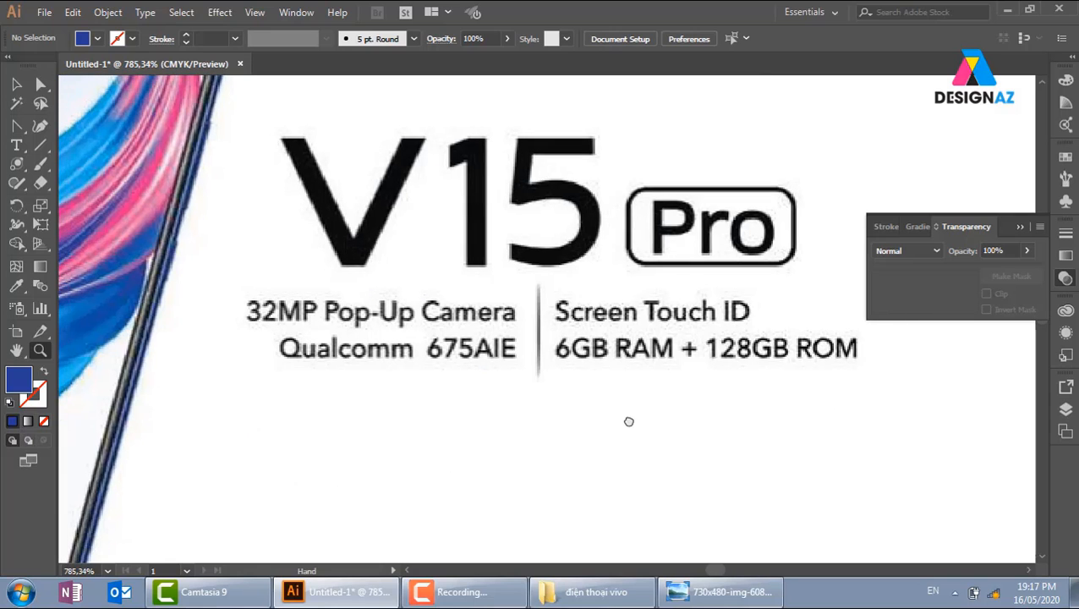
pyautogui.press('t')
pyautogui.click(472, 469)
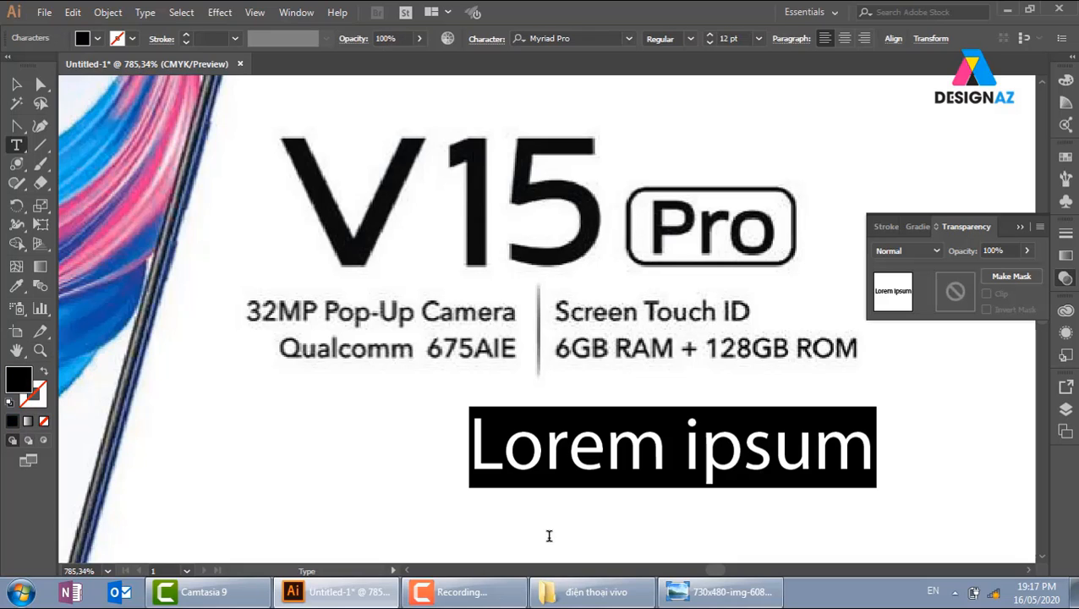
pyautogui.press('BackSpace')
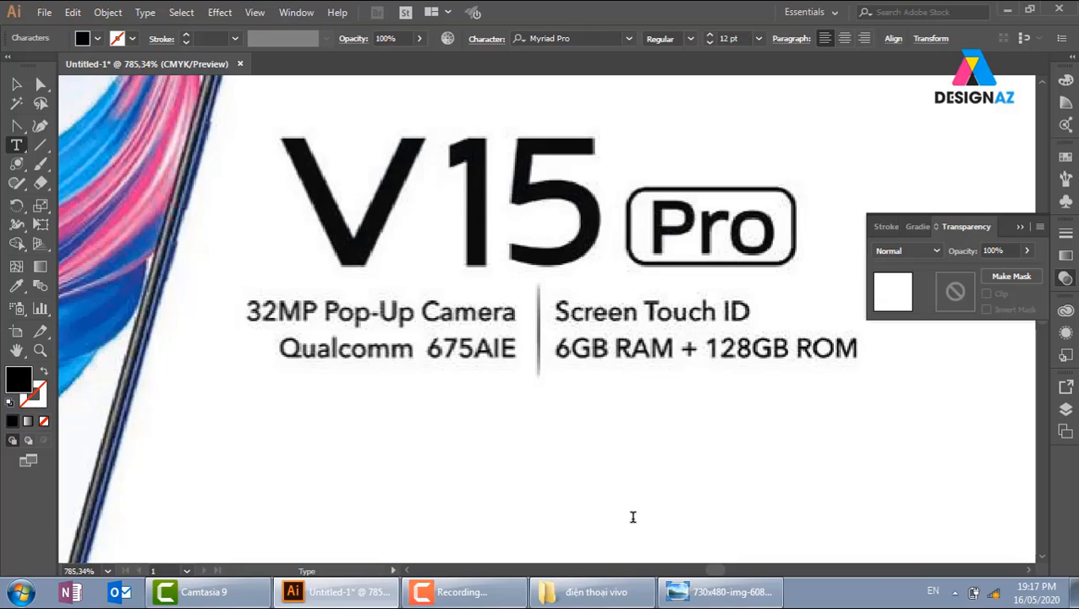
pyautogui.write('v')
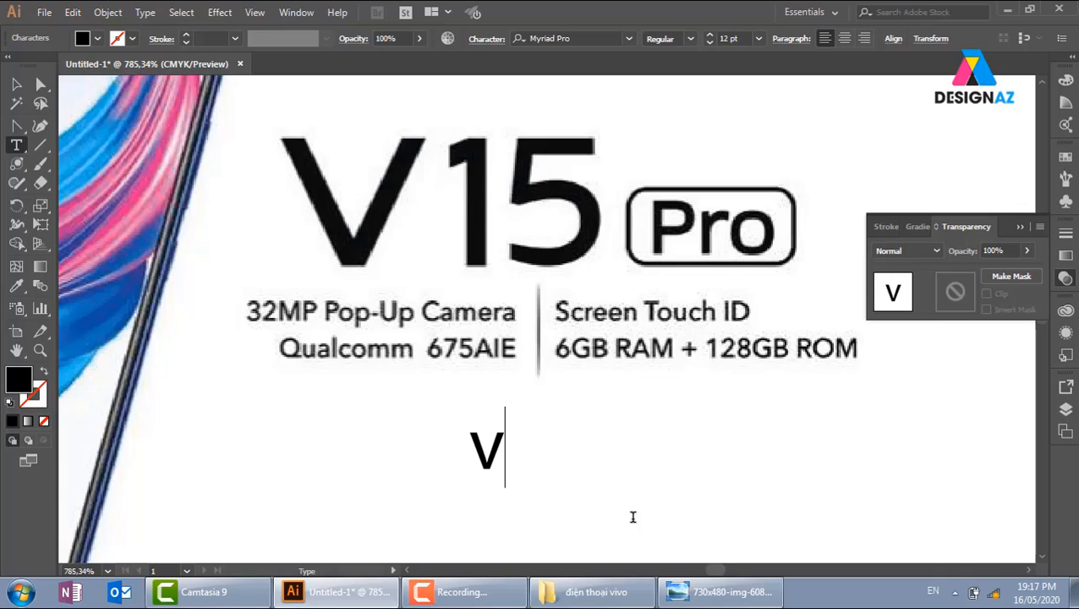
pyautogui.write('15')
pyautogui.press('BackSpace')
pyautogui.press('BackSpace')
pyautogui.press('BackSpace')
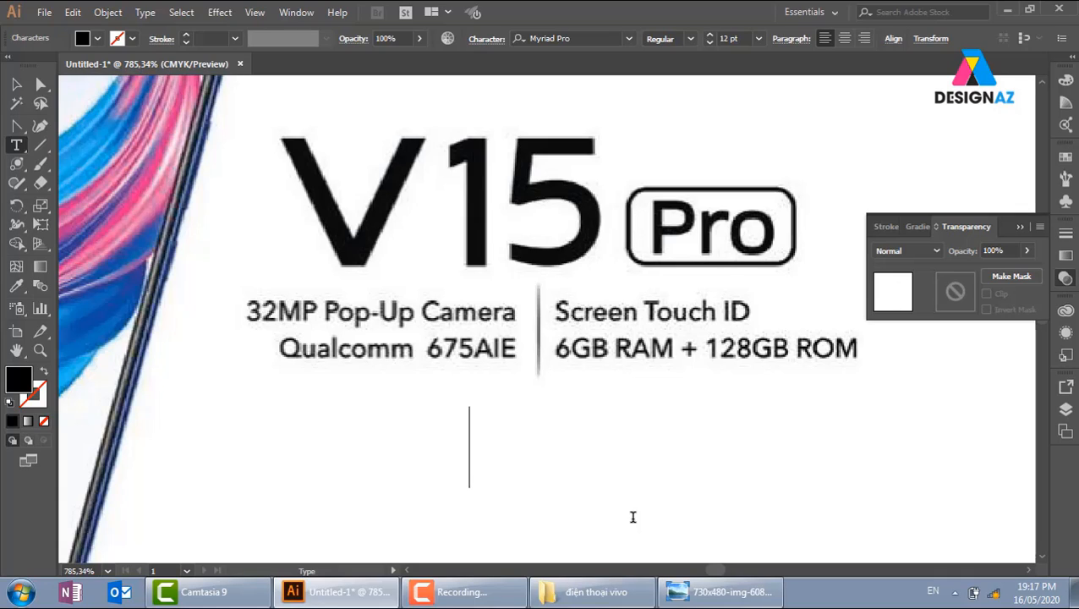
pyautogui.write('V15')
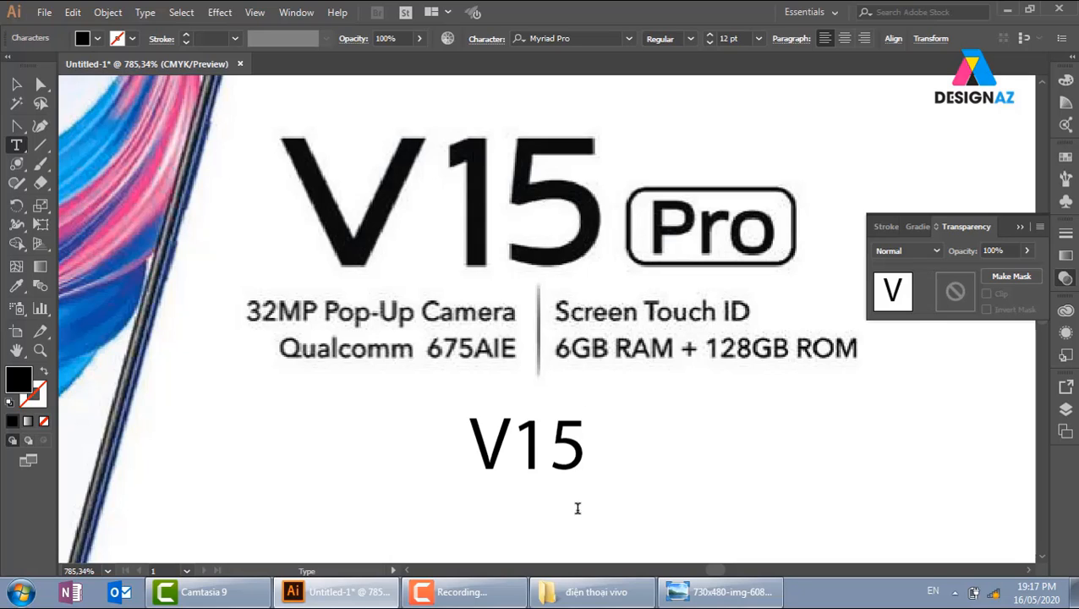
pyautogui.click(16, 83)
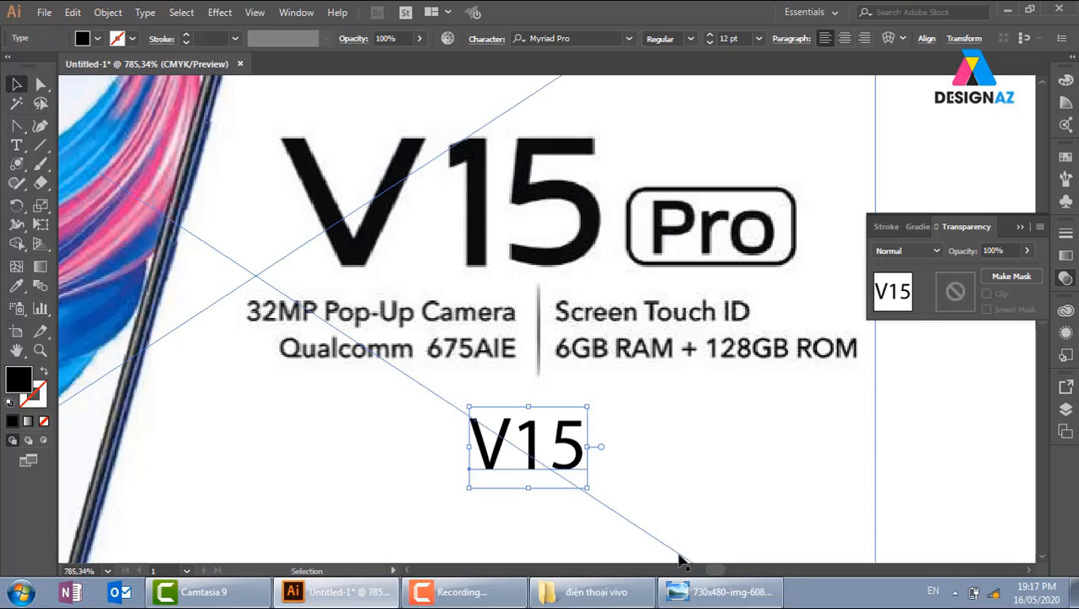
# Duplicate the small V15 text to its right and change the copy's wording to PRO
pyautogui.moveTo(583, 472); pyautogui.dragTo(793, 463)
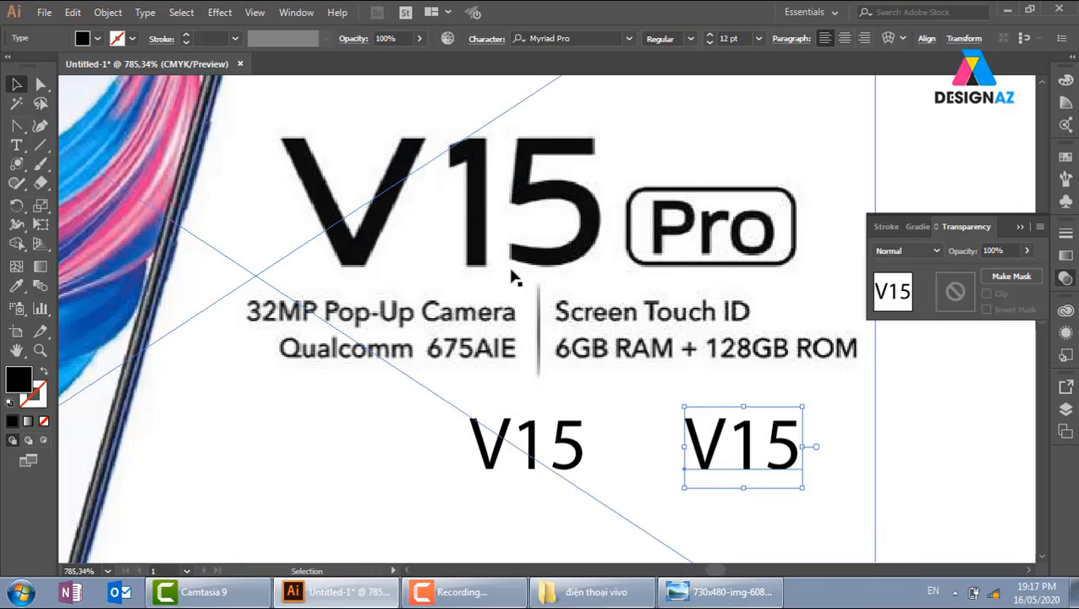
pyautogui.doubleClick(702, 452)
pyautogui.moveTo(692, 448); pyautogui.dragTo(850, 463)
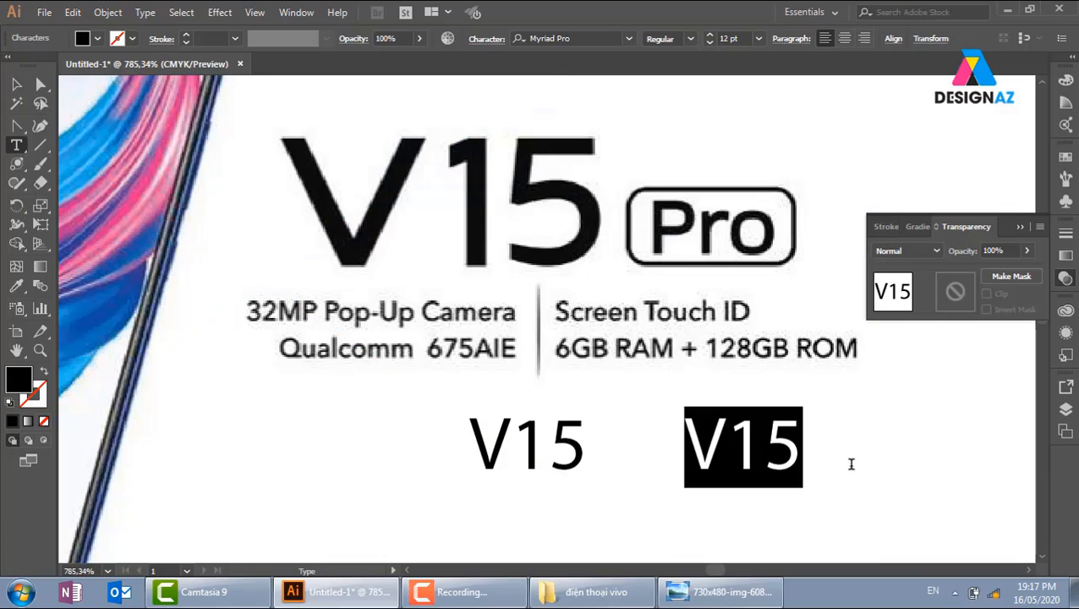
pyautogui.press('BackSpace')
pyautogui.write('PRO')
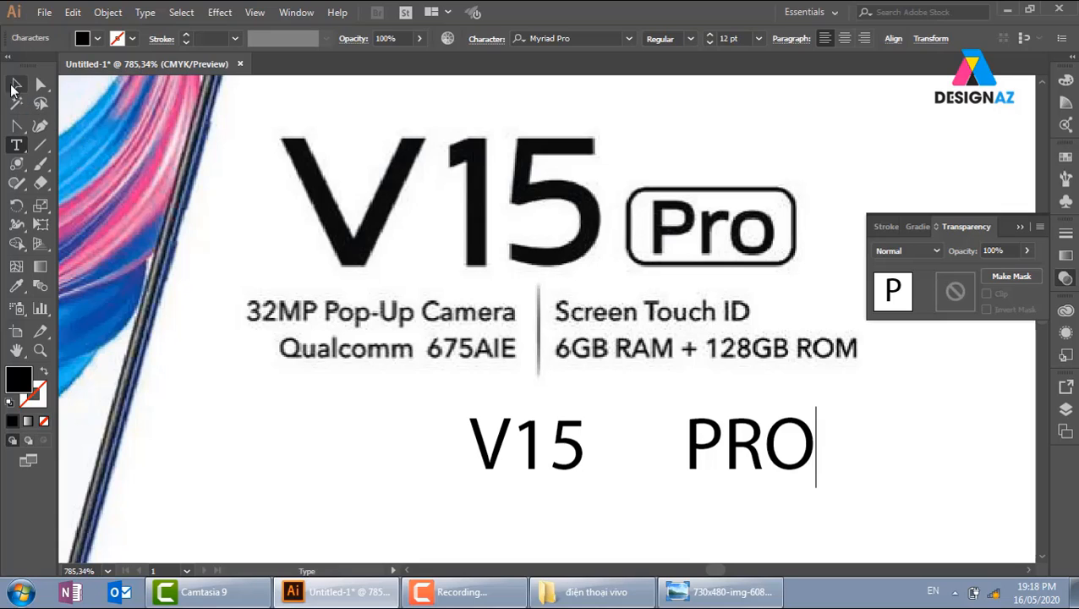
pyautogui.press('Escape')
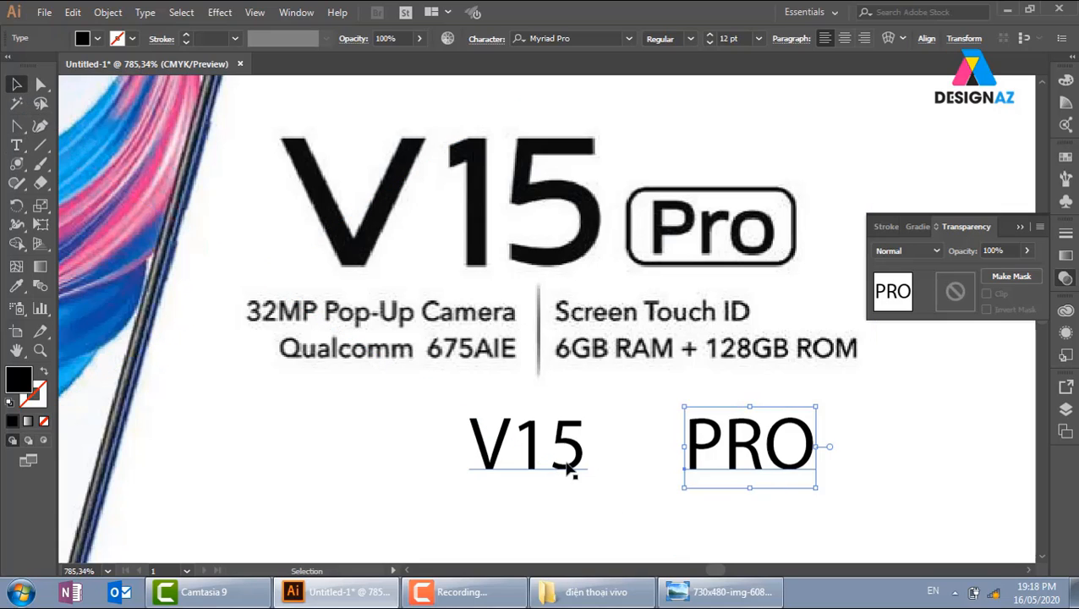
# Convert the PRO text to lowercase with Change Case
pyautogui.doubleClick(755, 457)
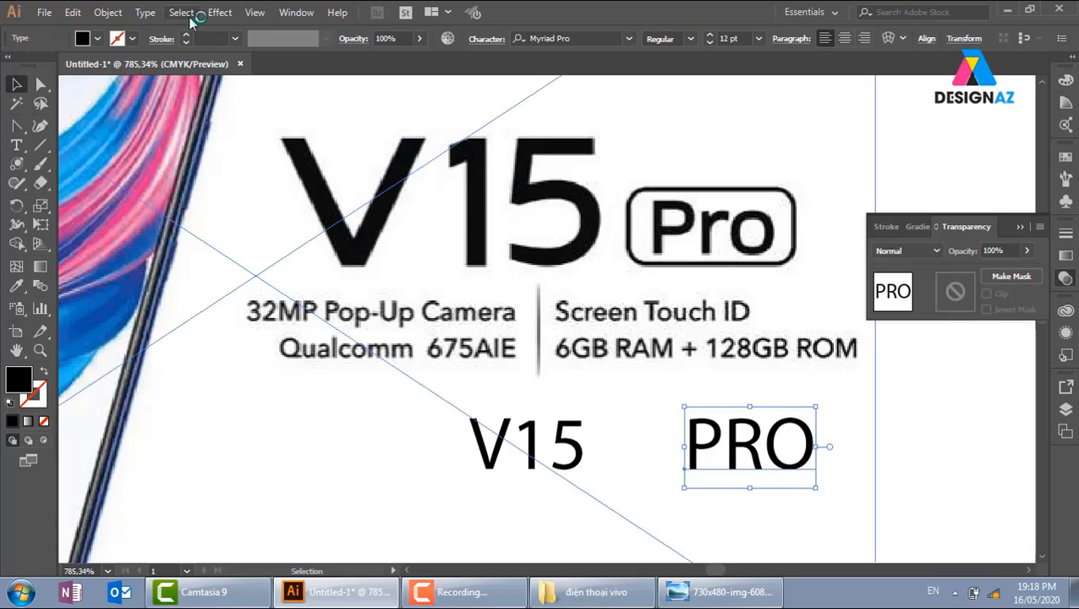
pyautogui.click(146, 13)
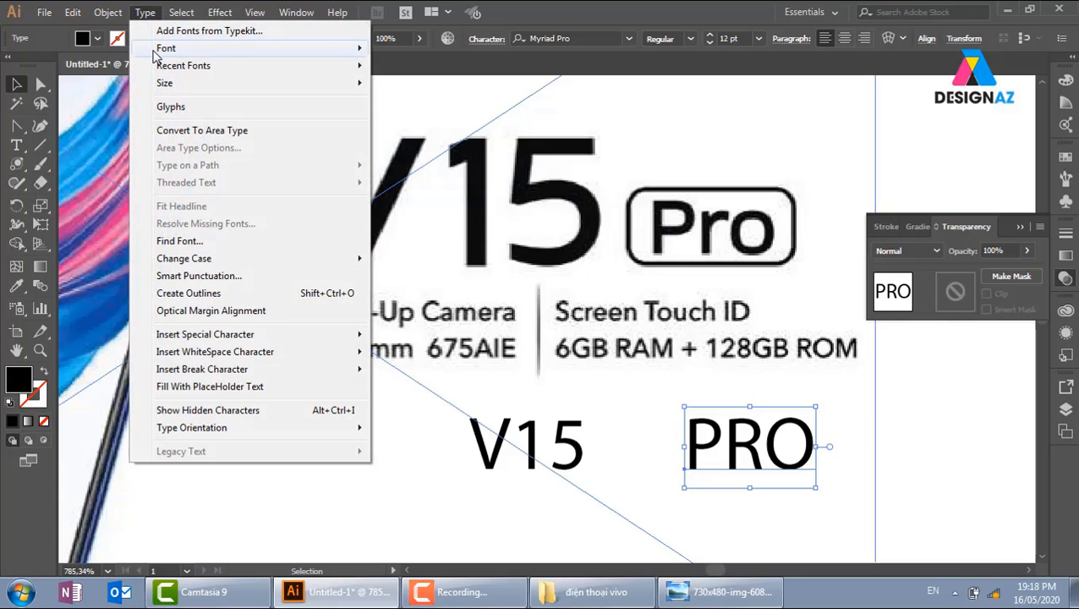
pyautogui.moveTo(252, 260)
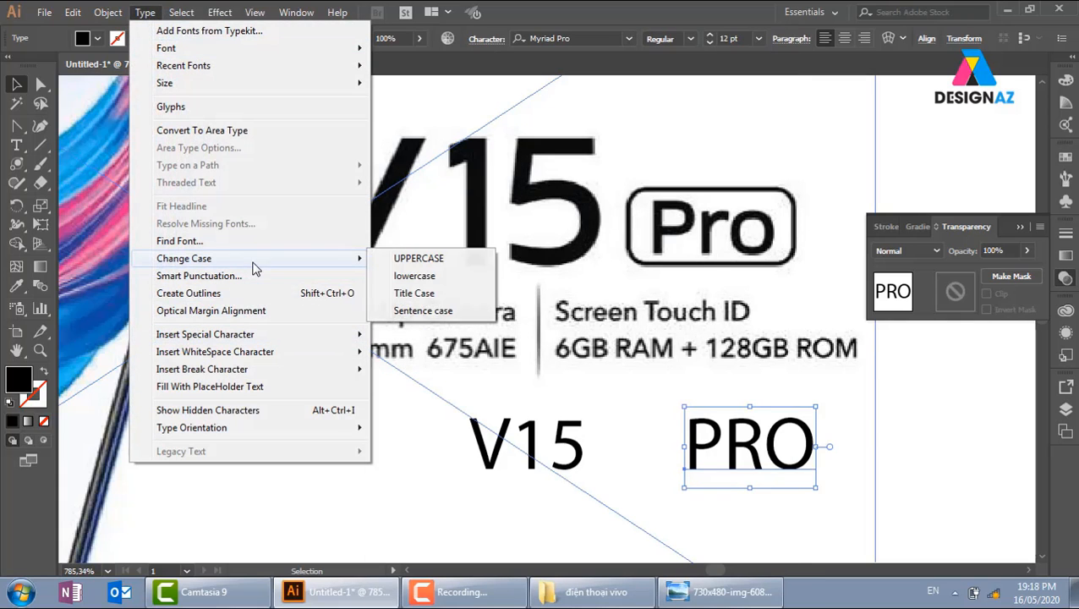
pyautogui.click(414, 277)
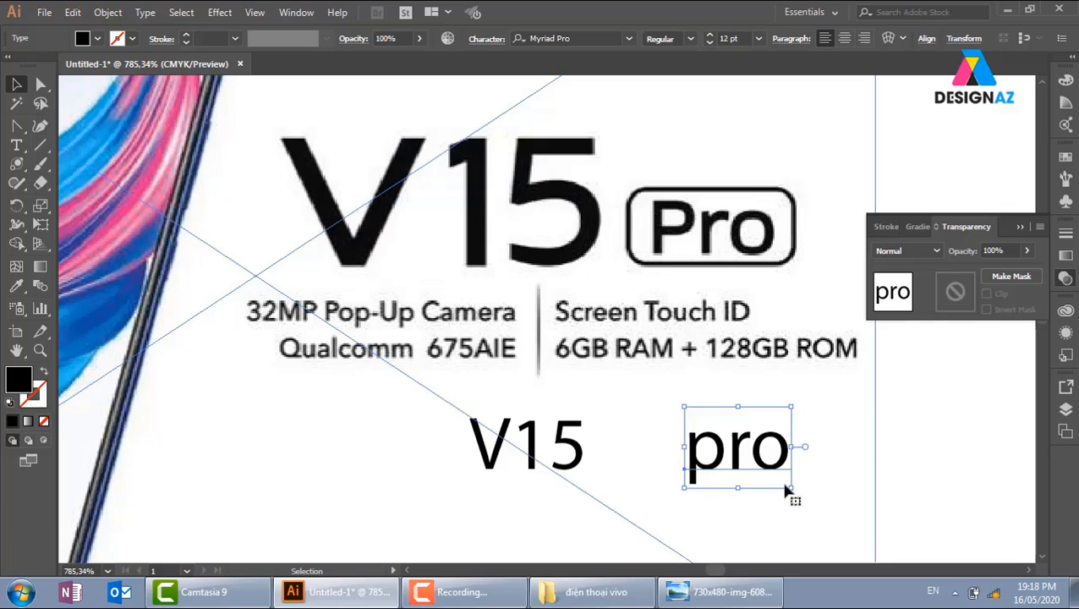
# Replace the first letter of the lowercase pro text with a capital P so that it reads Pro
pyautogui.press('t')
pyautogui.moveTo(709, 465); pyautogui.dragTo(694, 459)
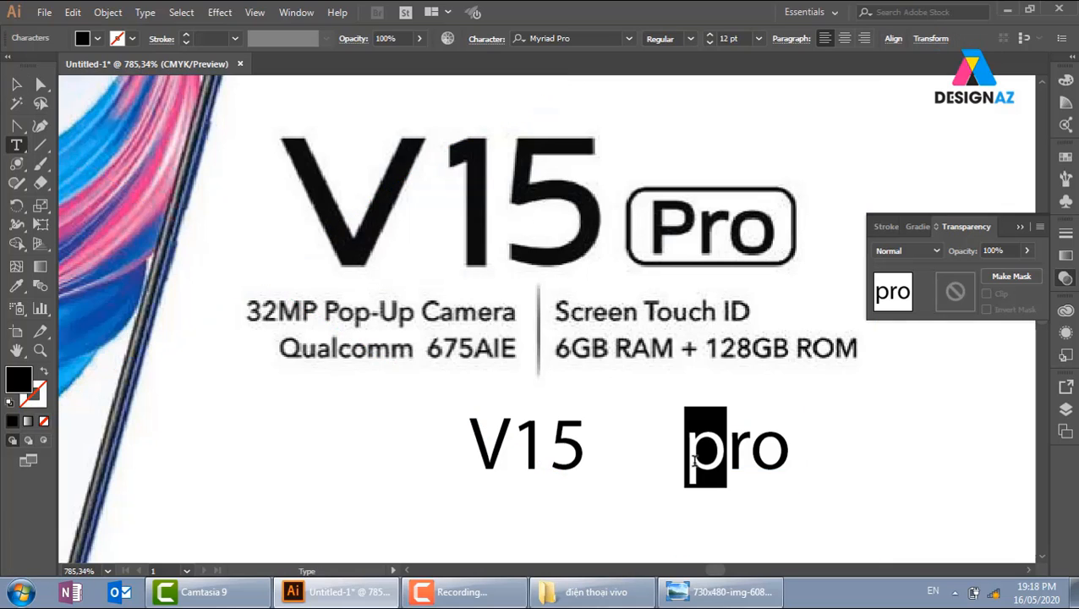
pyautogui.press('BackSpace')
pyautogui.write('p')
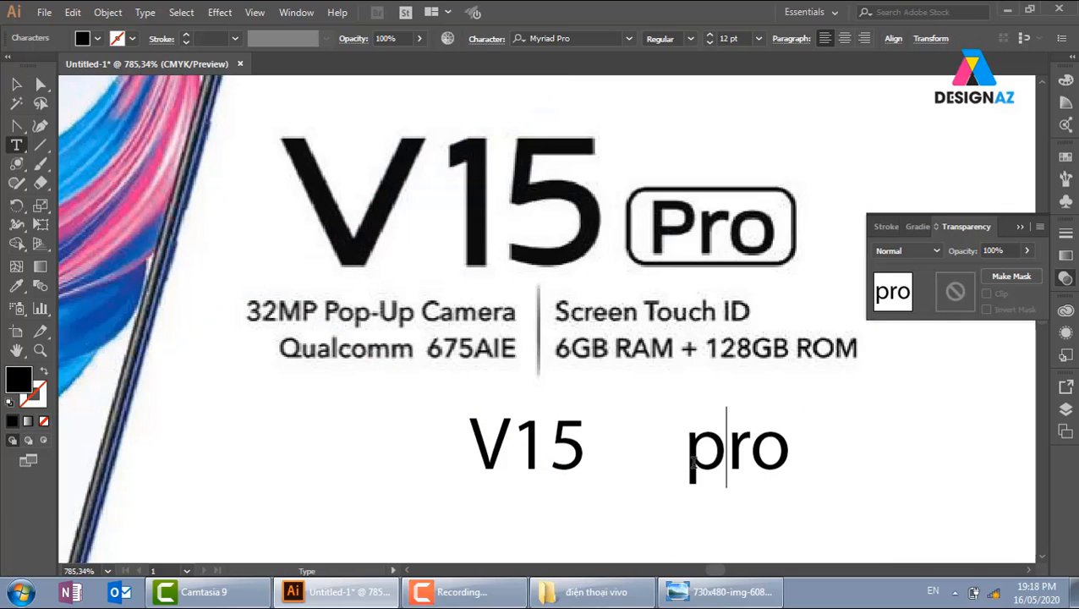
pyautogui.press('Left')
pyautogui.press('Delete')
pyautogui.write('P')
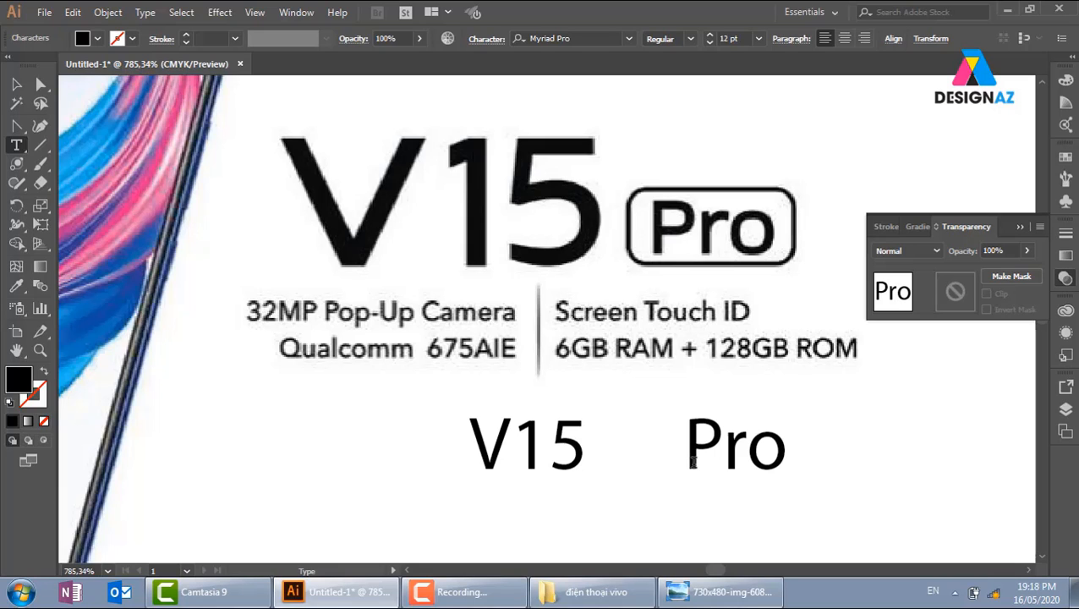
pyautogui.press('Escape')
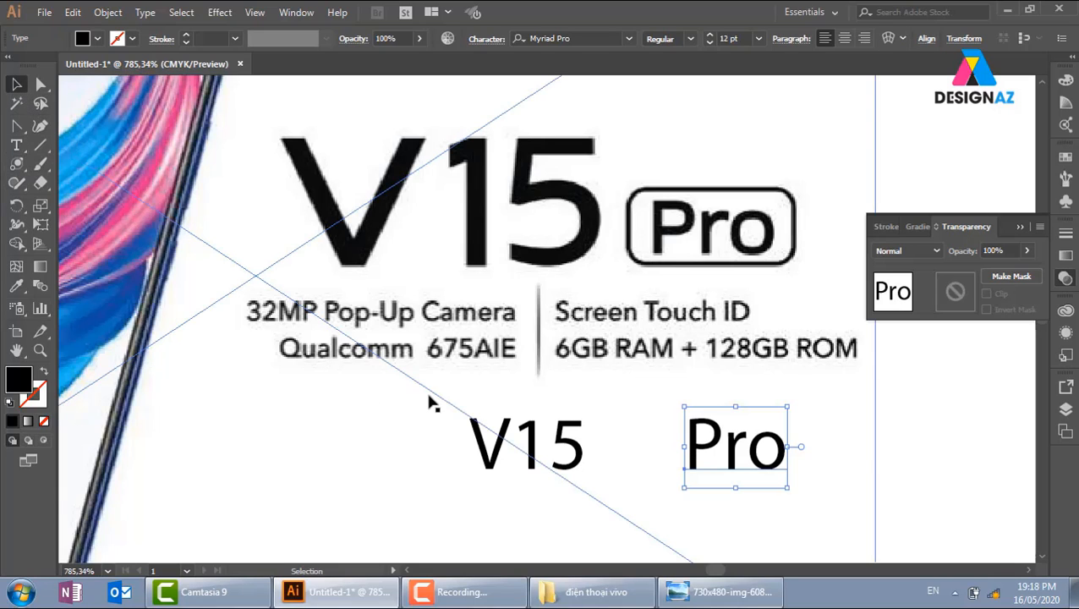
# Move the V15 text onto the banner between the woman and the phone, enlarge it to about 26 pt, and fill it white
pyautogui.hotkey('ctrl', '-')
pyautogui.hotkey('ctrl', '-')
pyautogui.hotkey('ctrl', '-')
pyautogui.hotkey('ctrl', '-')
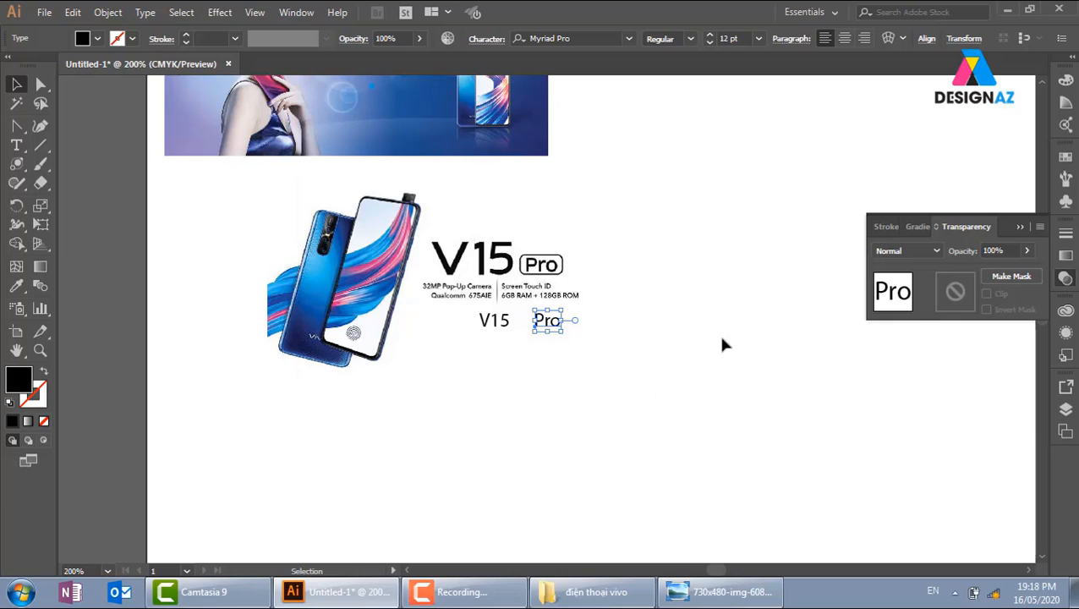
pyautogui.click(721, 338)
pyautogui.moveTo(574, 380); pyautogui.dragTo(703, 408)
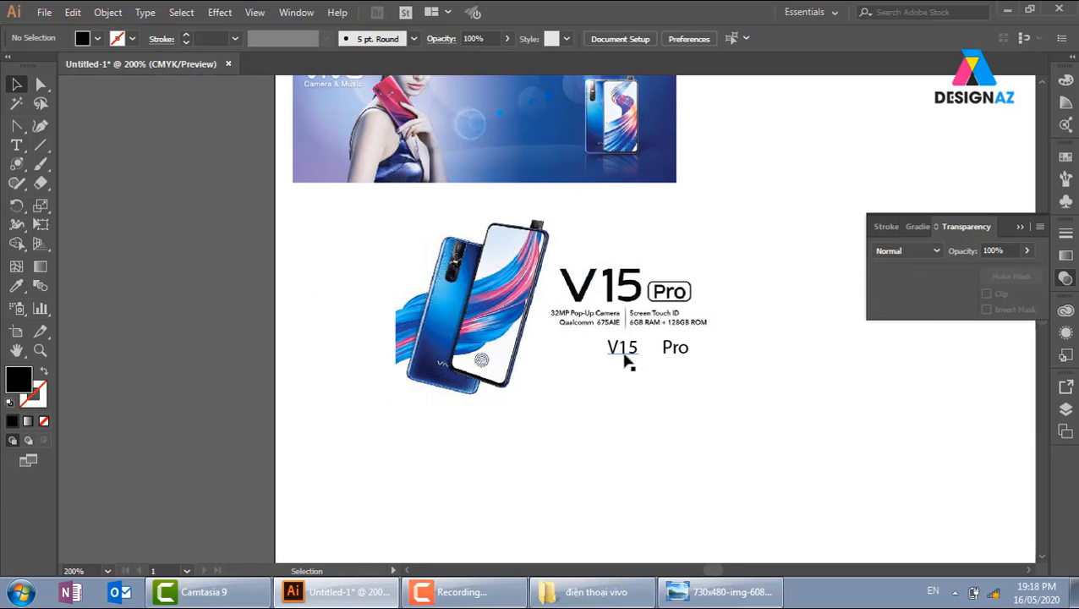
pyautogui.moveTo(627, 360); pyautogui.dragTo(517, 140)
pyautogui.click(1066, 157)
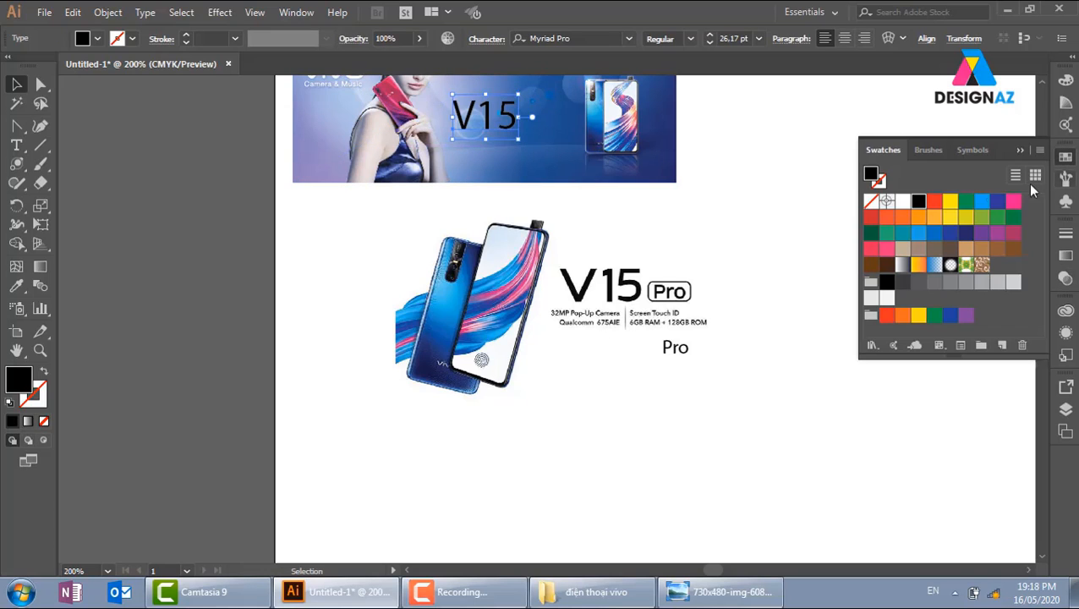
pyautogui.click(903, 201)
# Move the Pro text onto the banner just right of V15 and fill it white
pyautogui.click(676, 385)
pyautogui.moveTo(681, 349); pyautogui.dragTo(558, 125)
pyautogui.click(904, 202)
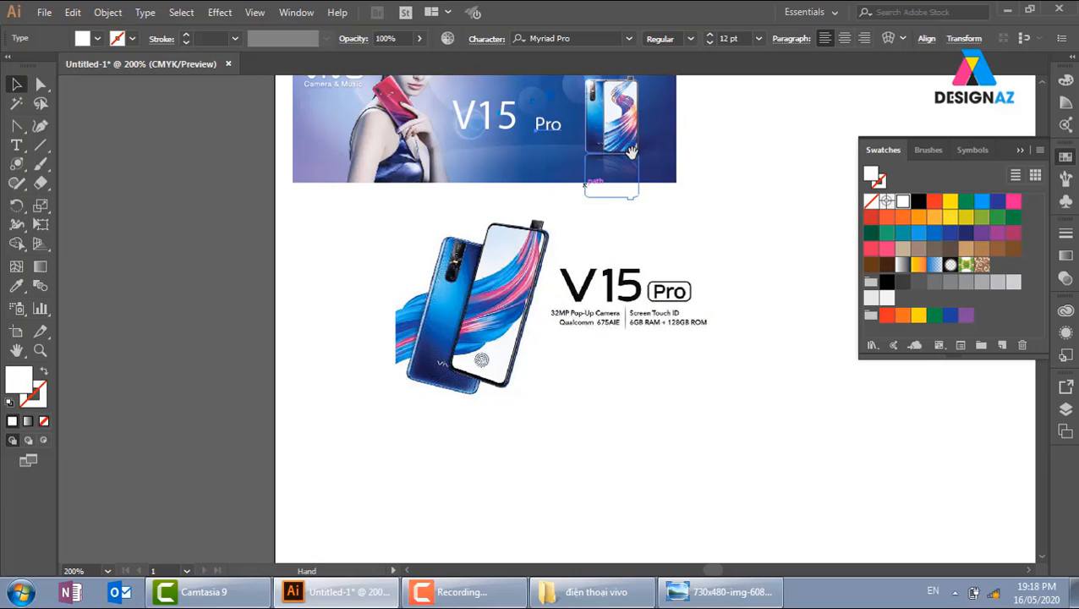
# Set the banner's V15 text to the UTM Avo font in Bold style
pyautogui.scroll(3, 651, 326)
pyautogui.press('z')
pyautogui.moveTo(419, 209); pyautogui.dragTo(698, 368)
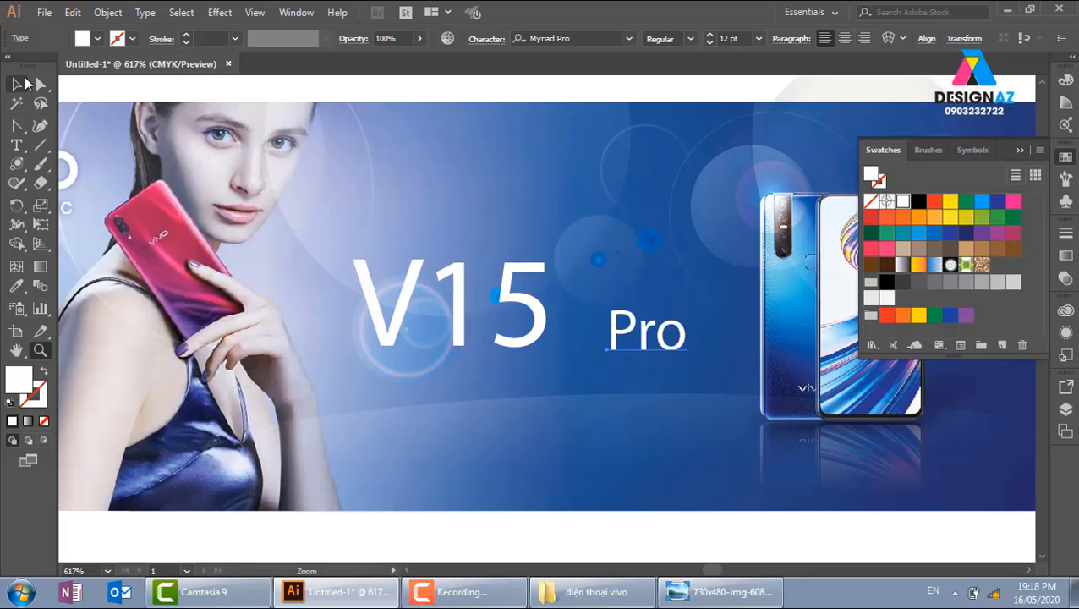
pyautogui.click(17, 84)
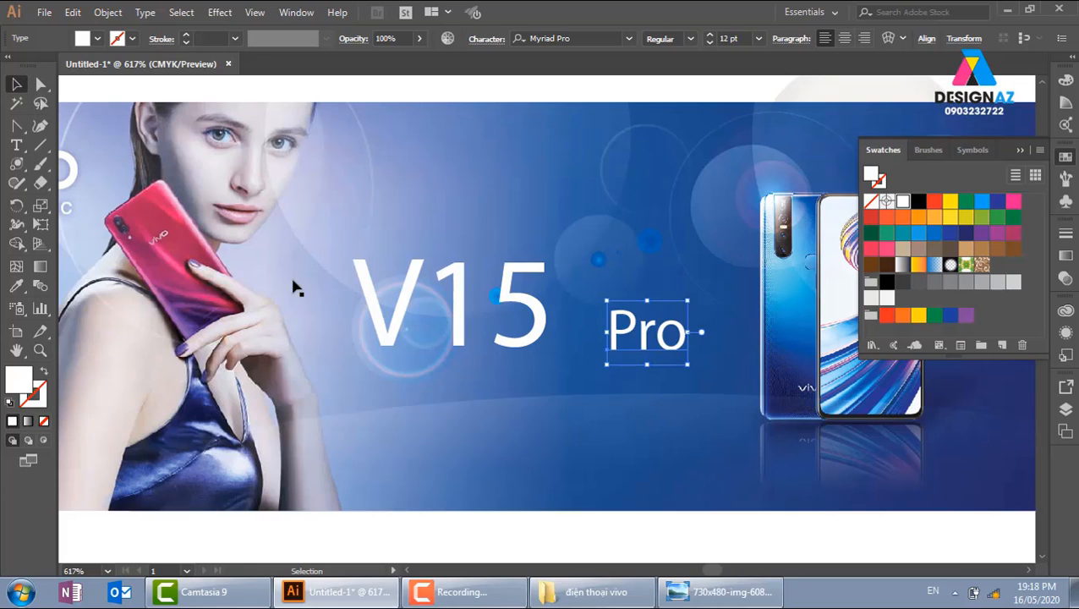
pyautogui.click(464, 341)
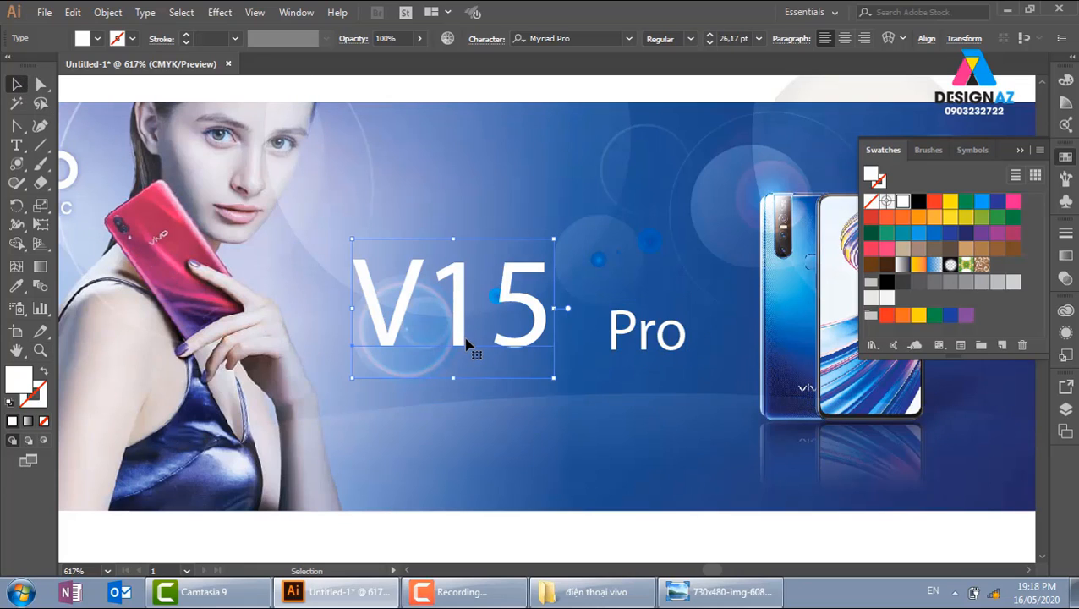
pyautogui.click(574, 38)
pyautogui.hotkey('ctrl', 'a')
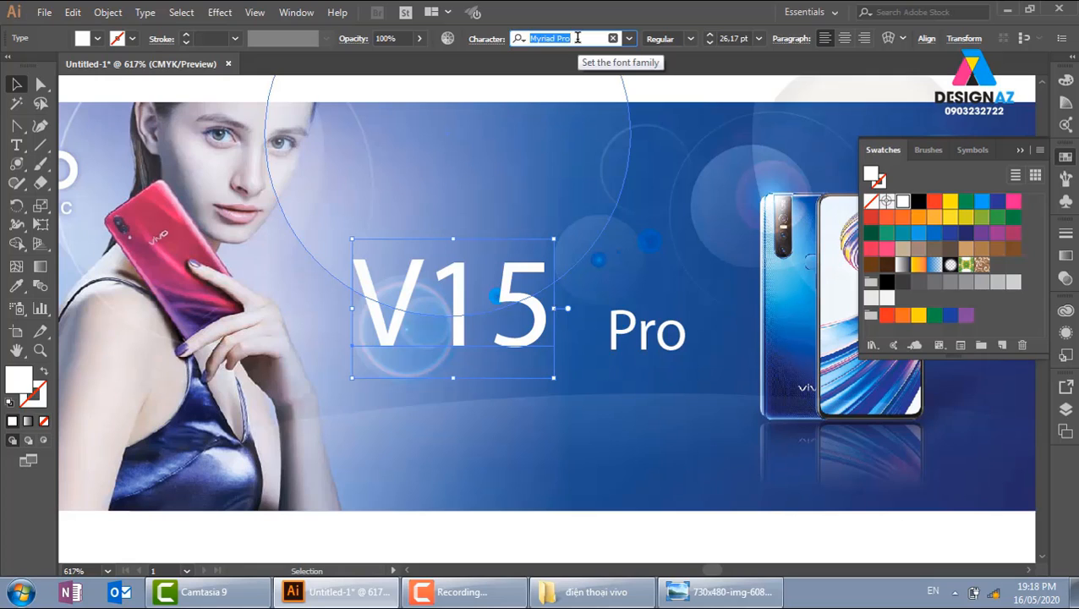
pyautogui.press('BackSpace')
pyautogui.write('utm ')
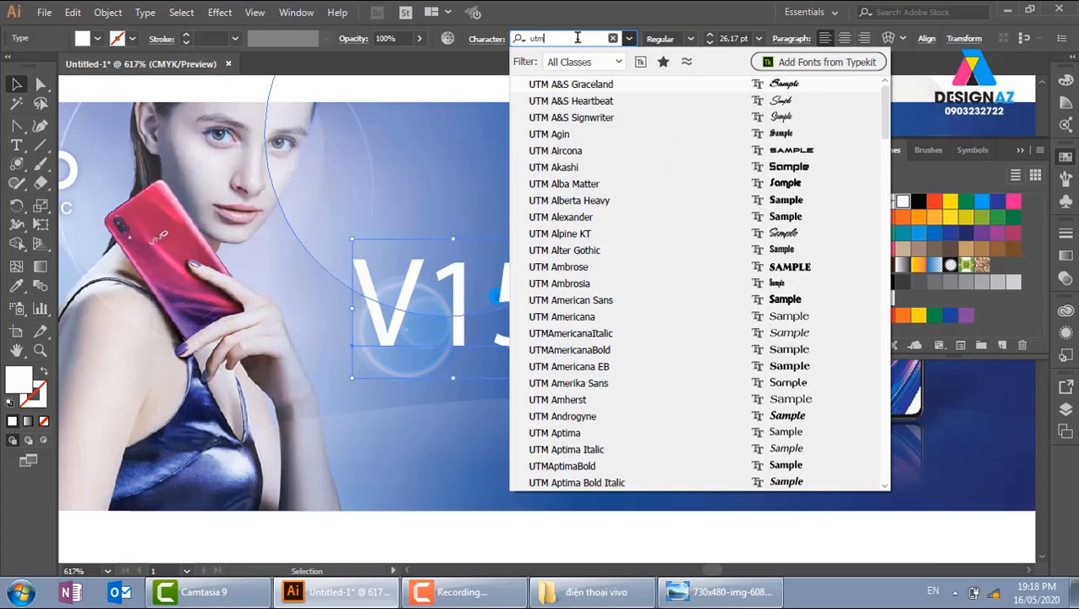
pyautogui.write('avo')
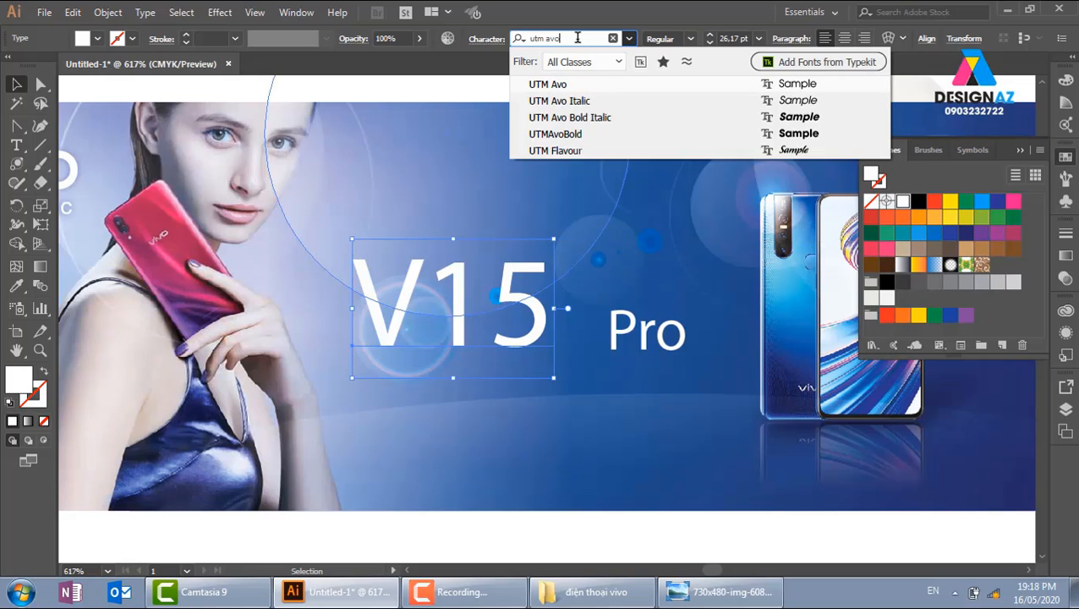
pyautogui.press('Return')
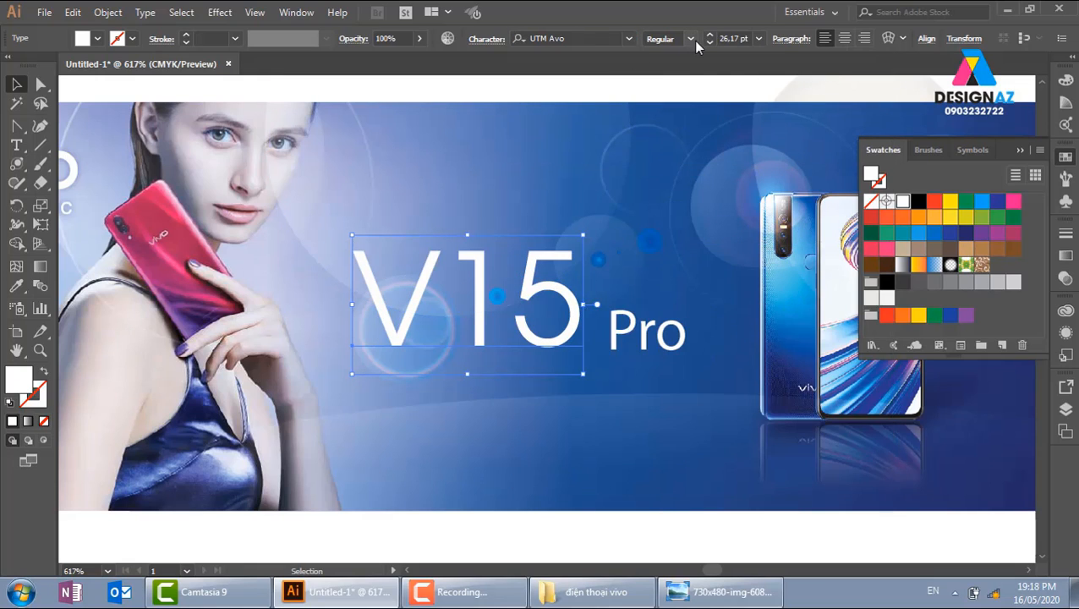
pyautogui.click(690, 38)
pyautogui.click(669, 91)
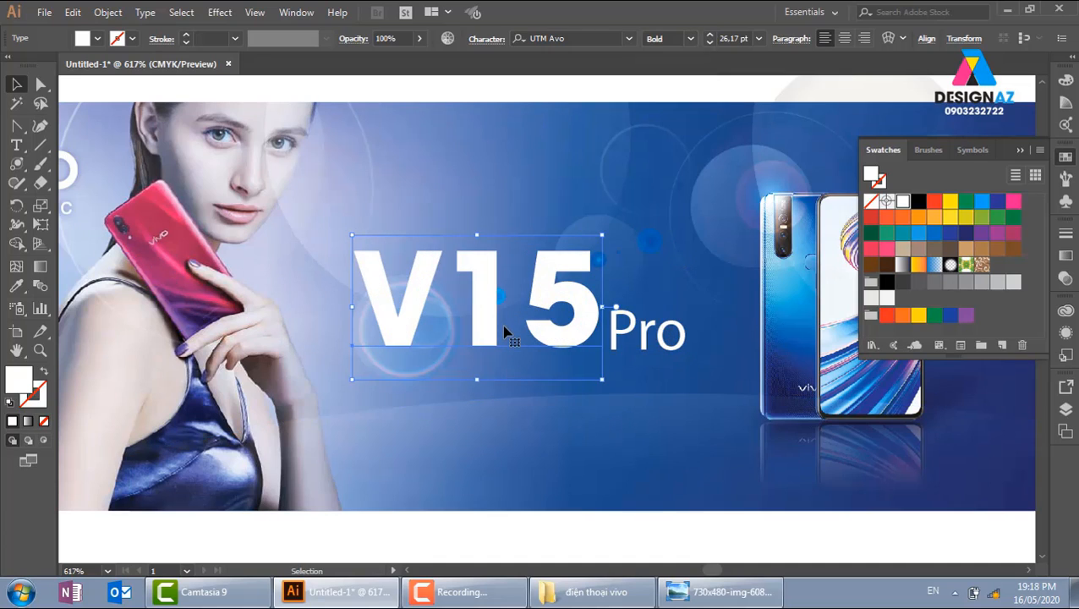
# Tighten the kerning between the V and the 1, and between the 1 and the 5, in the V15 text
pyautogui.doubleClick(472, 332)
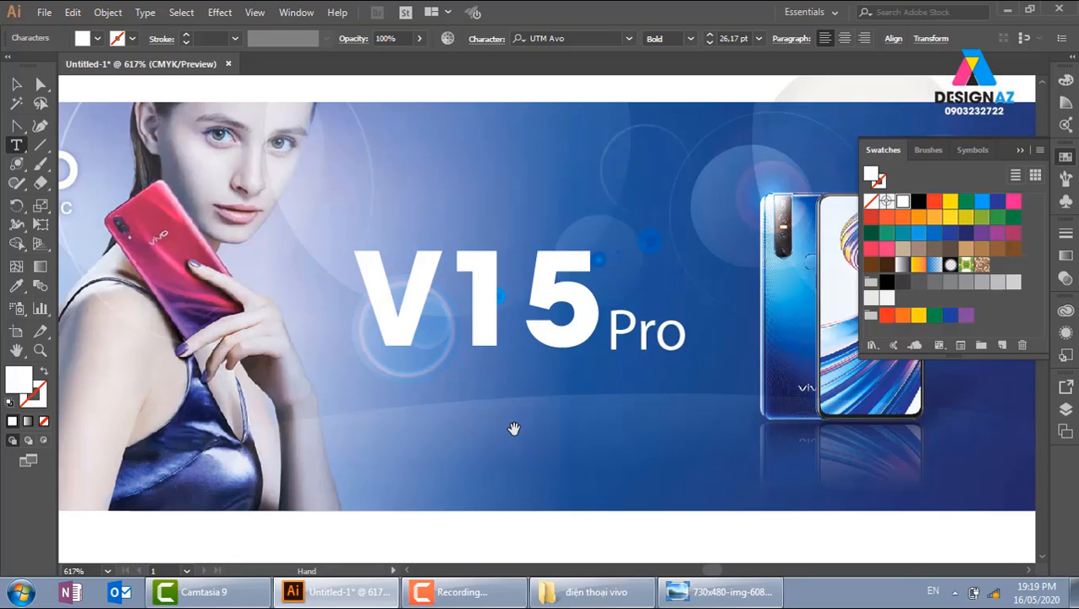
pyautogui.hotkey('alt', 'Left')
pyautogui.hotkey('alt', 'Left')
pyautogui.hotkey('alt', 'Left')
pyautogui.hotkey('alt', 'Left')
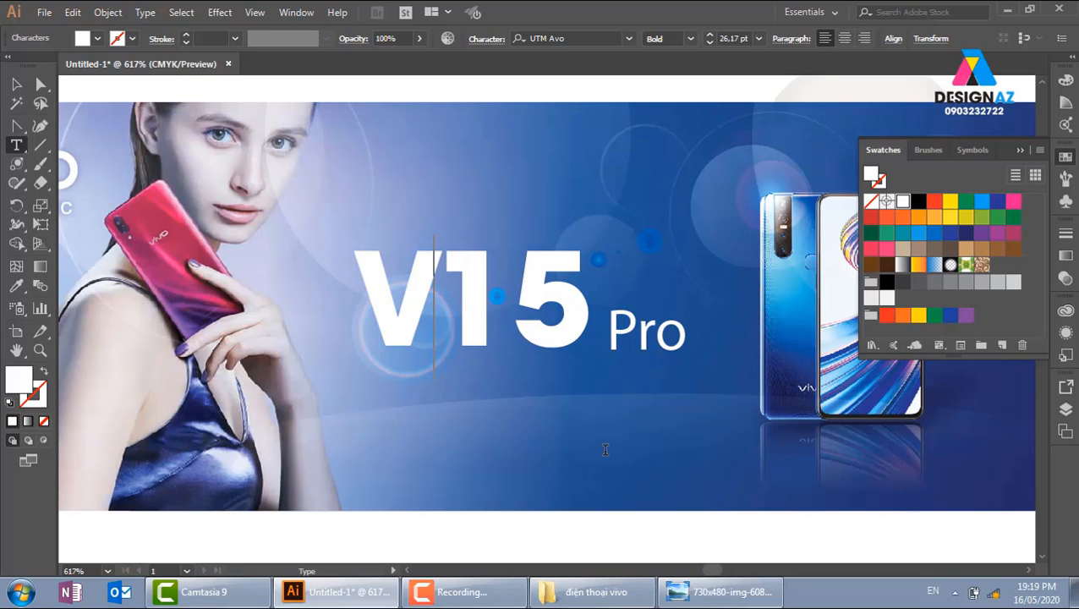
pyautogui.click(513, 317)
pyautogui.hotkey('alt', 'Left')
pyautogui.hotkey('alt', 'Left')
pyautogui.hotkey('alt', 'Left')
pyautogui.hotkey('alt', 'Left')
pyautogui.hotkey('alt', 'Left')
pyautogui.hotkey('alt', 'Left')
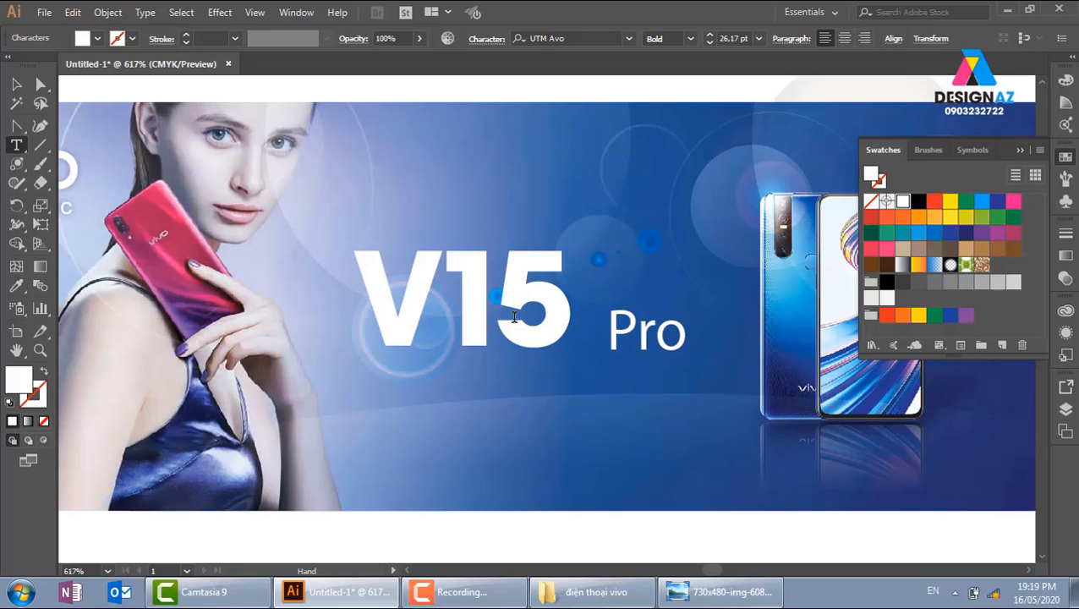
# Tighten the kerning between the 1 and the 5 in the V15 text a little further
pyautogui.hotkey('alt', 'Left')
pyautogui.hotkey('alt', 'Left')
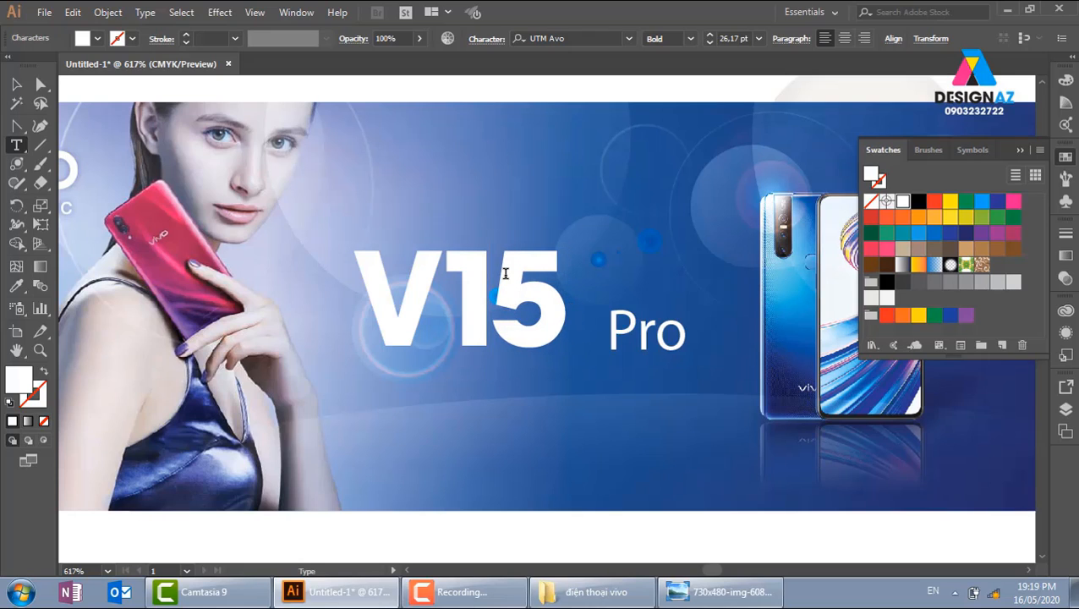
pyautogui.click(16, 85)
pyautogui.click(560, 337)
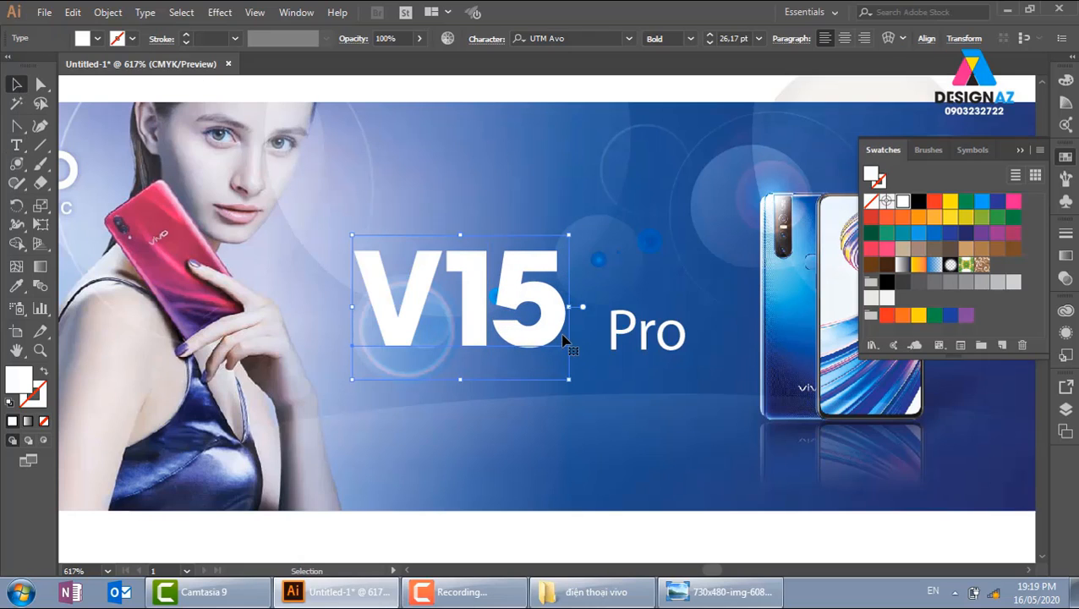
# Move the Pro text closer to V15, copy V15's text formatting onto it with the Eyedropper, and set its style to Regular
pyautogui.click(628, 338)
pyautogui.moveTo(627, 338); pyautogui.dragTo(611, 285)
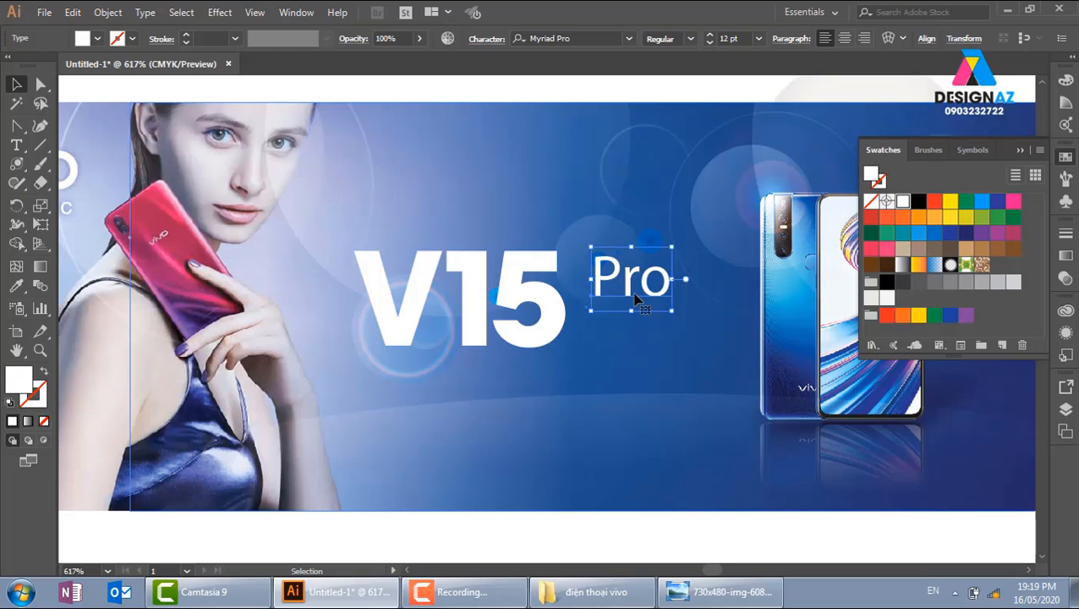
pyautogui.moveTo(636, 300); pyautogui.dragTo(636, 336)
pyautogui.press('i')
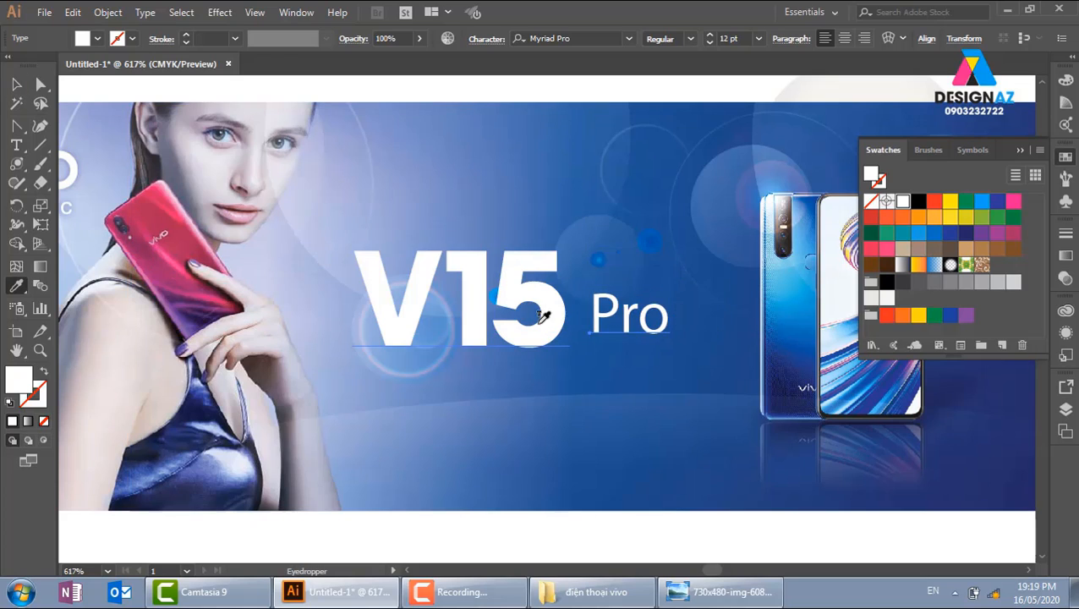
pyautogui.click(551, 318)
pyautogui.click(16, 84)
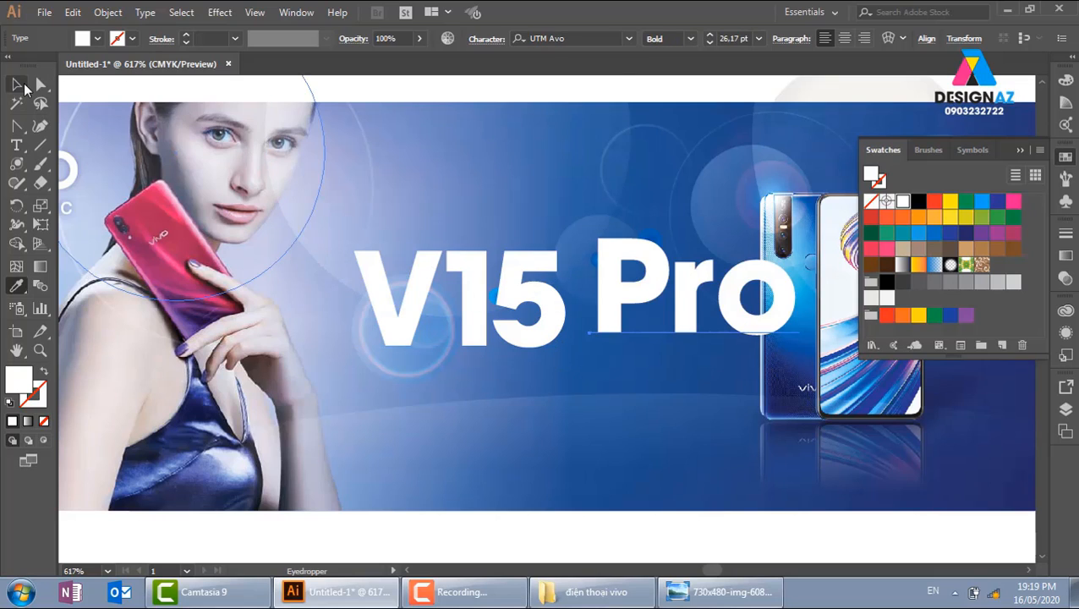
pyautogui.click(689, 39)
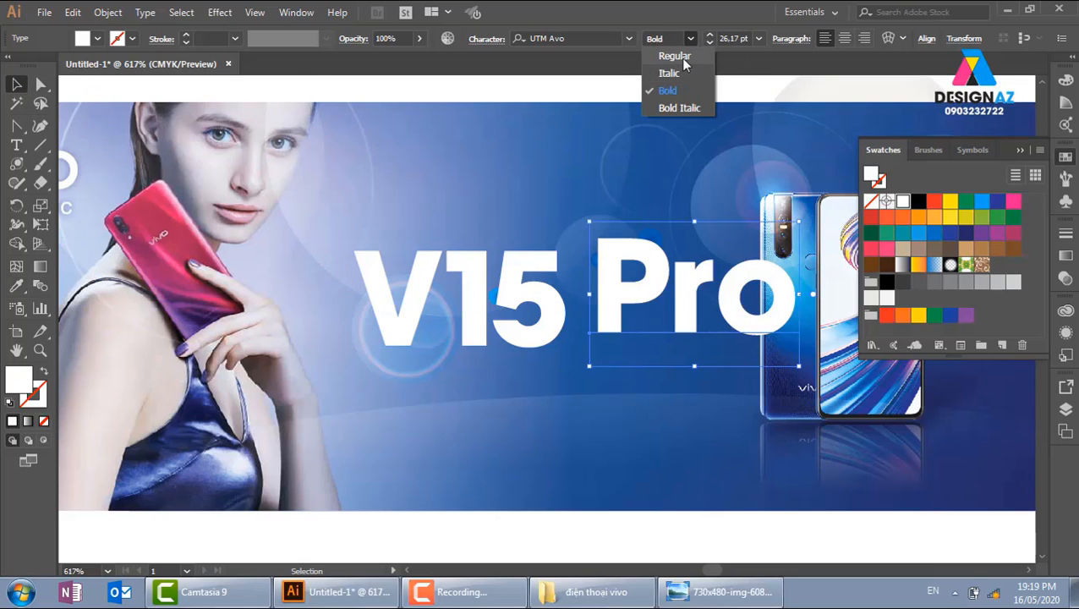
pyautogui.click(668, 54)
# Try to shrink the Pro text to about 10 pt and place it beside the 5 on V15's baseline
pyautogui.moveTo(698, 314); pyautogui.dragTo(648, 353)
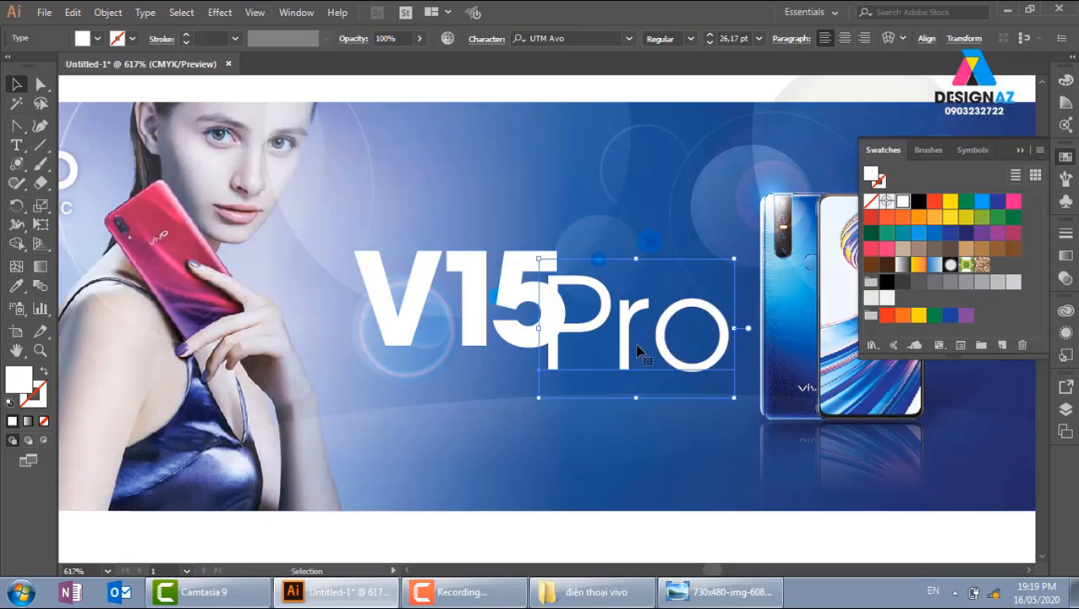
pyautogui.moveTo(734, 260); pyautogui.dragTo(614, 345)
pyautogui.moveTo(573, 383); pyautogui.dragTo(616, 341)
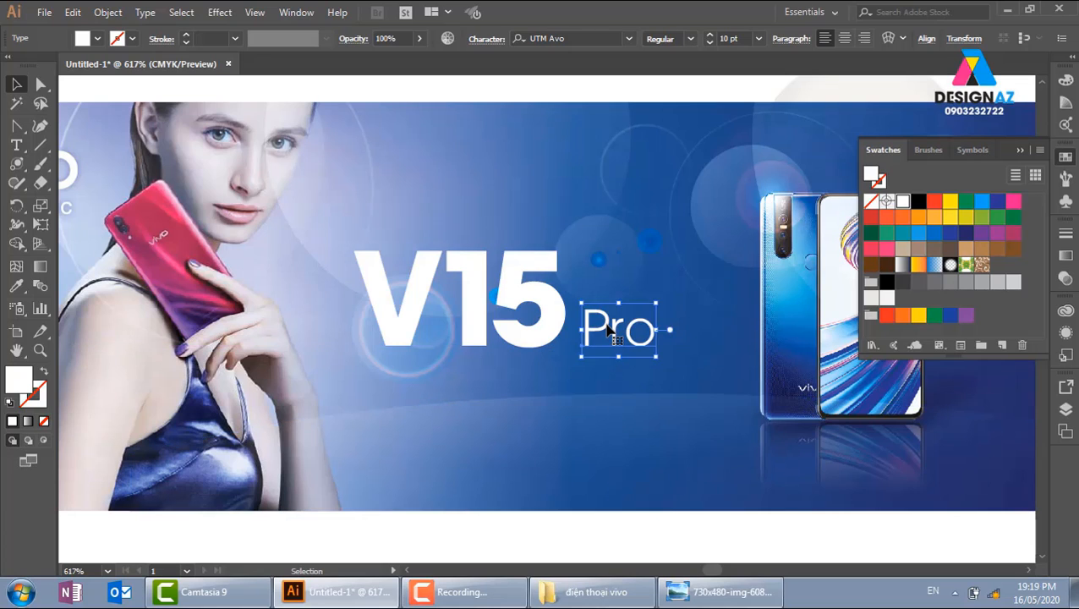
pyautogui.hotkey('ctrl', 'z')
pyautogui.hotkey('ctrl', 'z')
# Place Pro directly beside V15 on the same baseline and scale both texts down together to about 20 pt
pyautogui.click(626, 306)
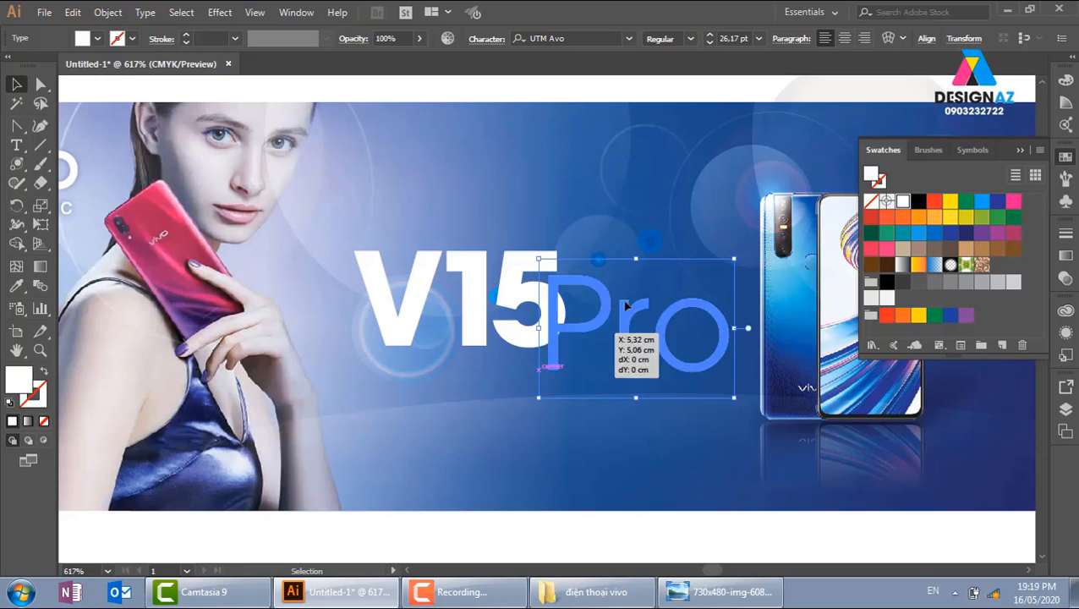
pyautogui.moveTo(625, 306); pyautogui.dragTo(658, 283)
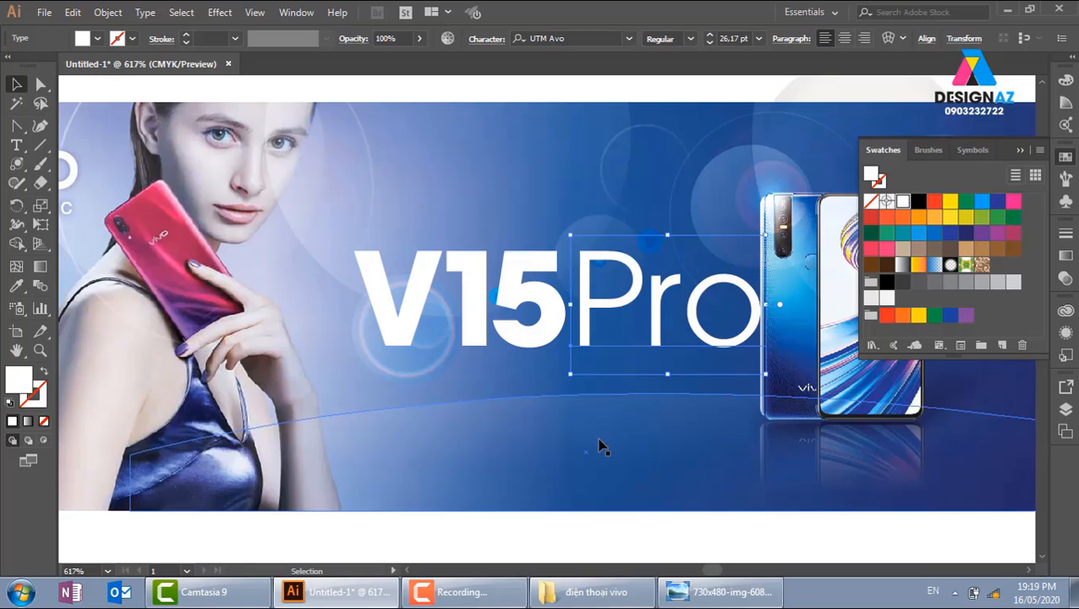
pyautogui.keyDown('shift'); pyautogui.click(554, 347); pyautogui.keyUp('shift')
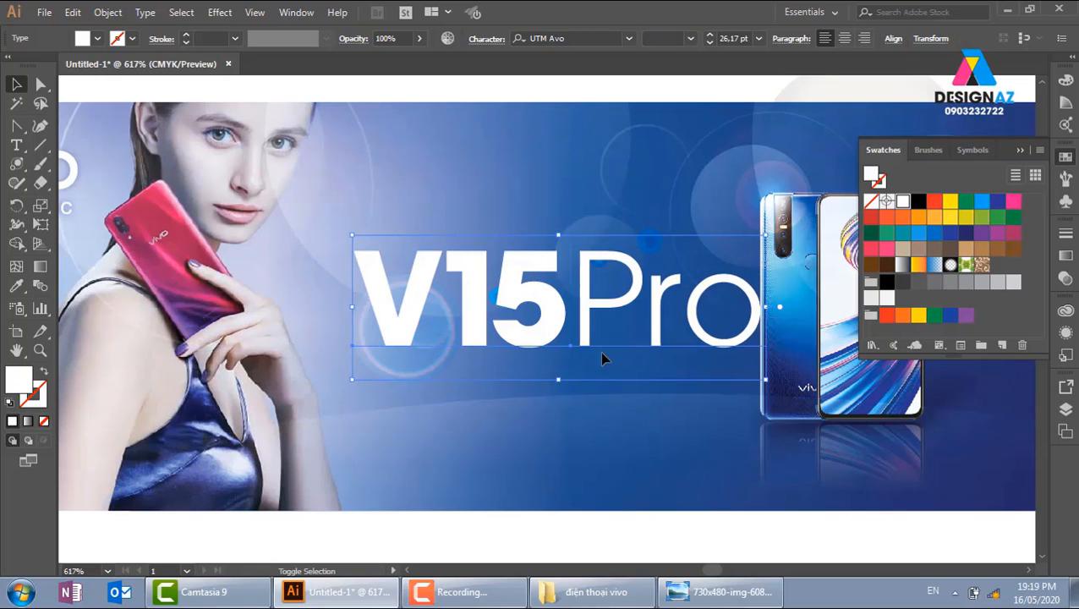
pyautogui.moveTo(761, 238); pyautogui.dragTo(624, 348)
pyautogui.moveTo(546, 318); pyautogui.dragTo(543, 292)
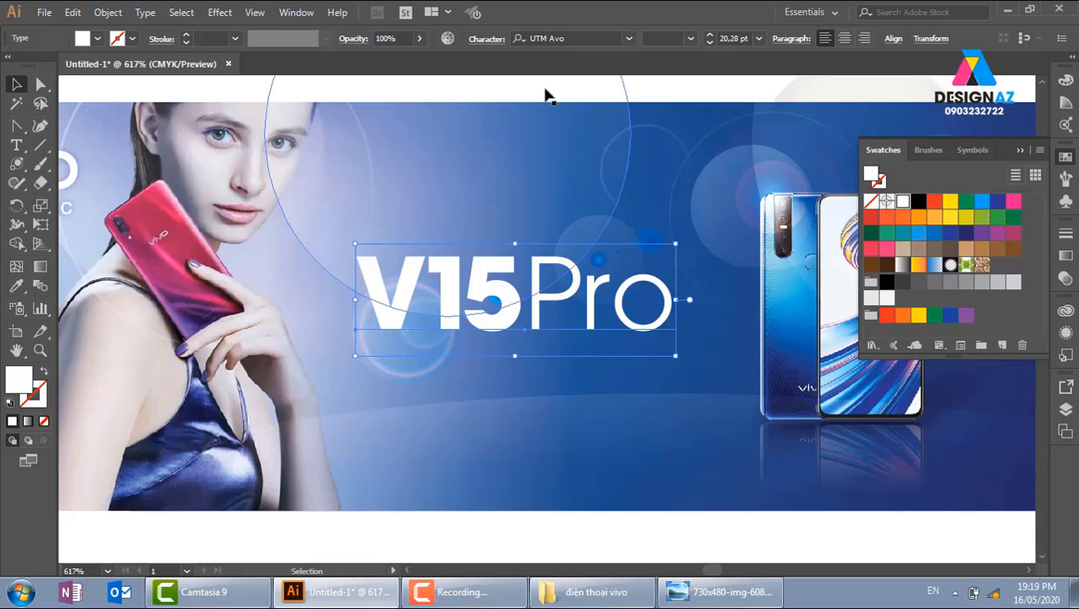
pyautogui.click(659, 96)
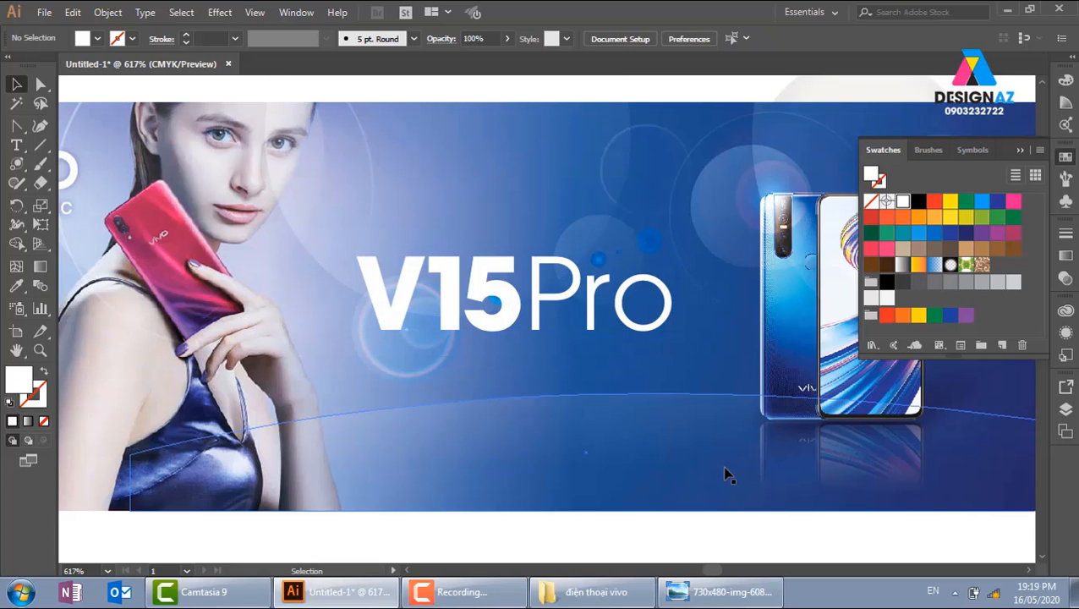
# Convert the V15 text to outlines
pyautogui.hotkey('ctrl', '+')
pyautogui.moveTo(531, 428); pyautogui.dragTo(627, 450)
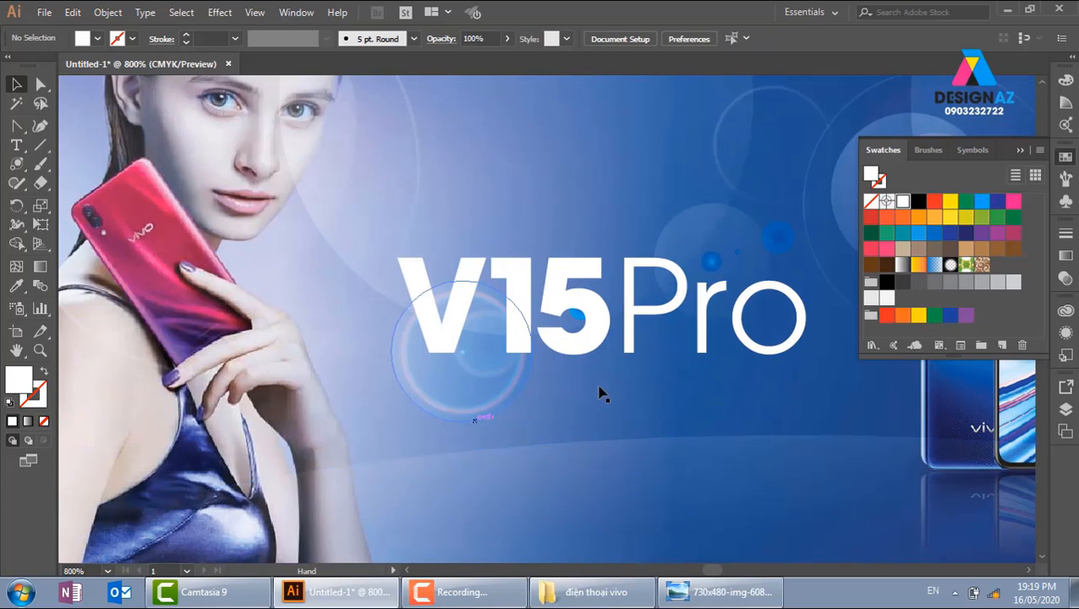
pyautogui.click(594, 346)
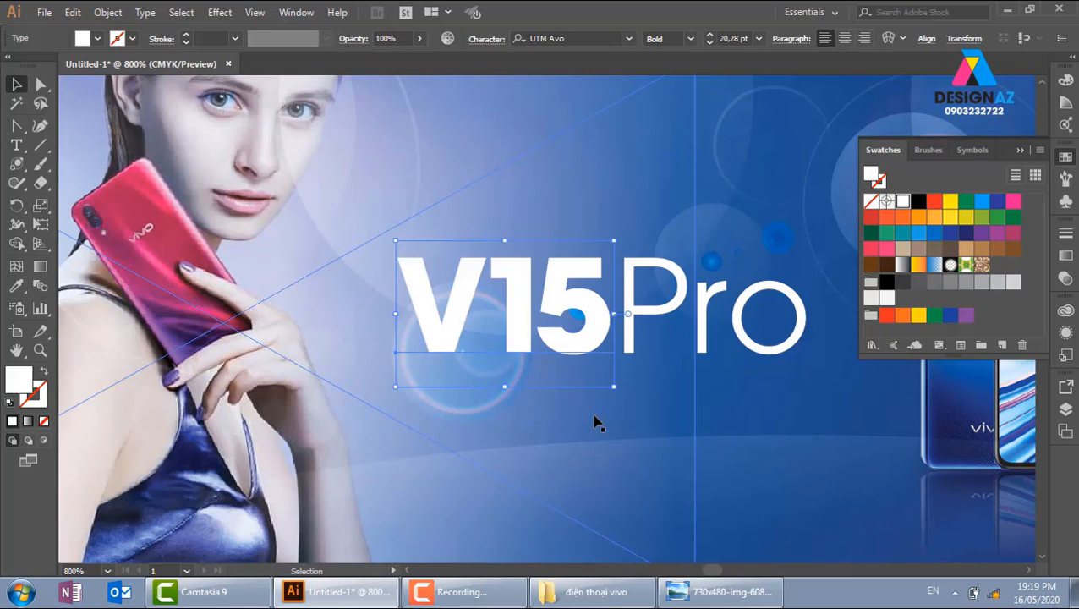
pyautogui.hotkey('ctrl', 'shift', 'o')
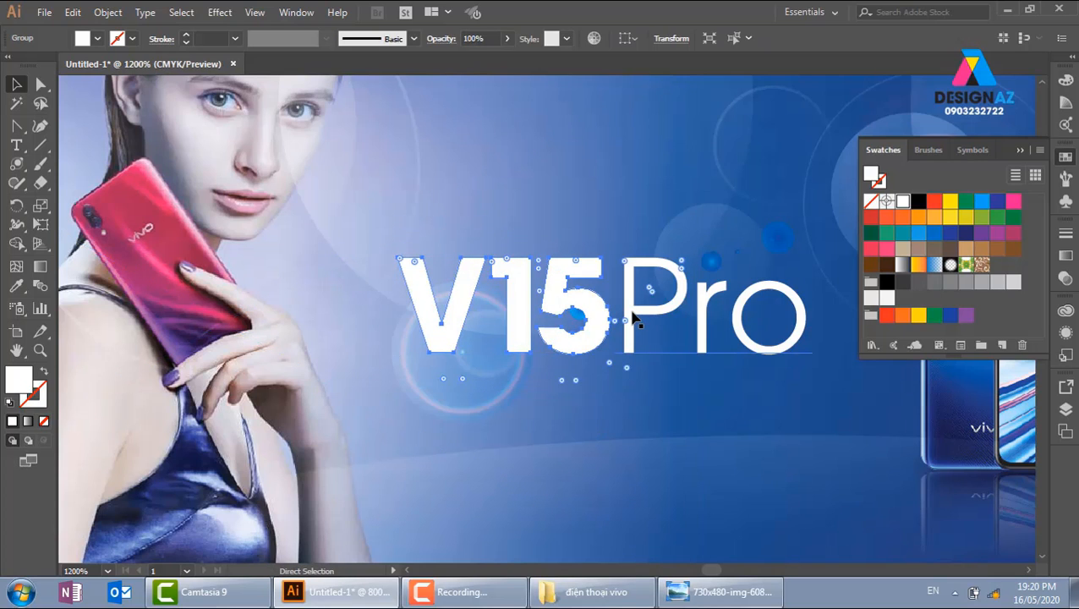
# Shift the upper-left anchor point of the 1 inward so its flag slants parallel to the V's edge
pyautogui.hotkey('ctrl', '+')
pyautogui.hotkey('ctrl', '+')
pyautogui.hotkey('ctrl', '-')
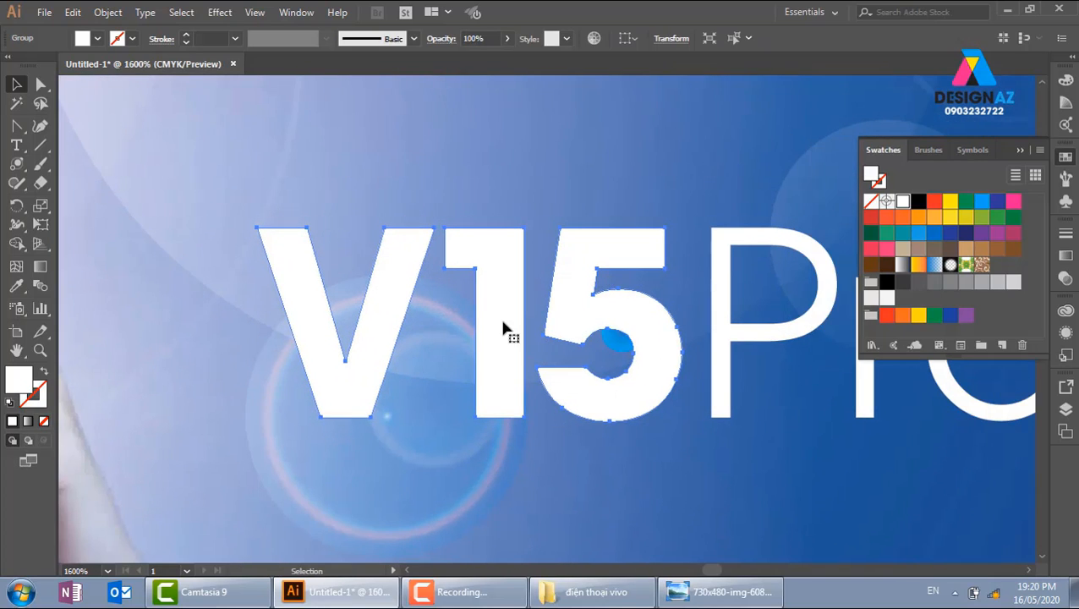
pyautogui.press('z')
pyautogui.moveTo(176, 159); pyautogui.dragTo(496, 335)
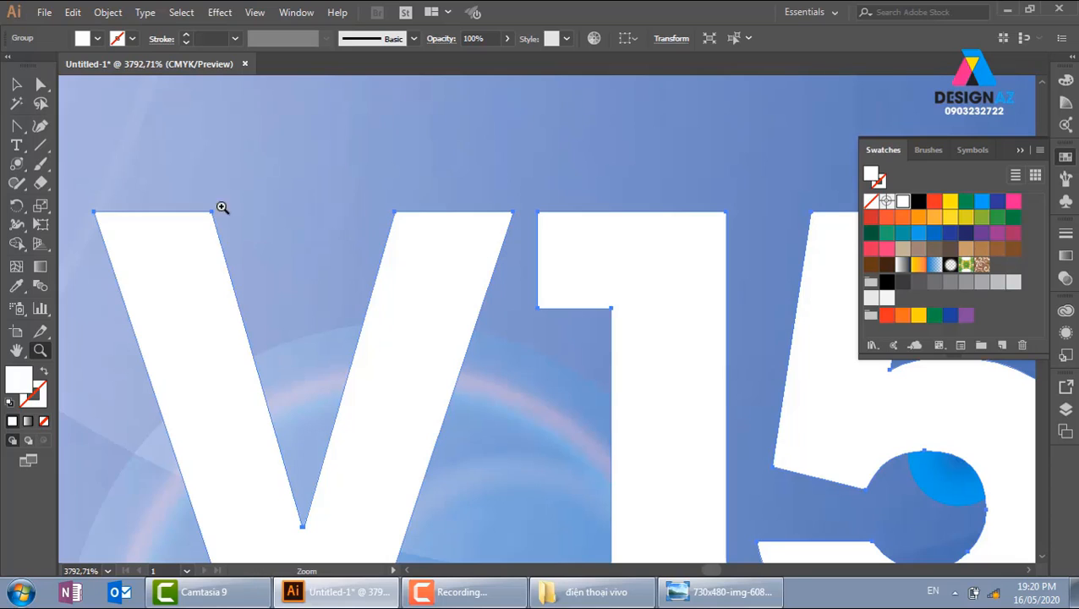
pyautogui.click(41, 84)
pyautogui.click(539, 216)
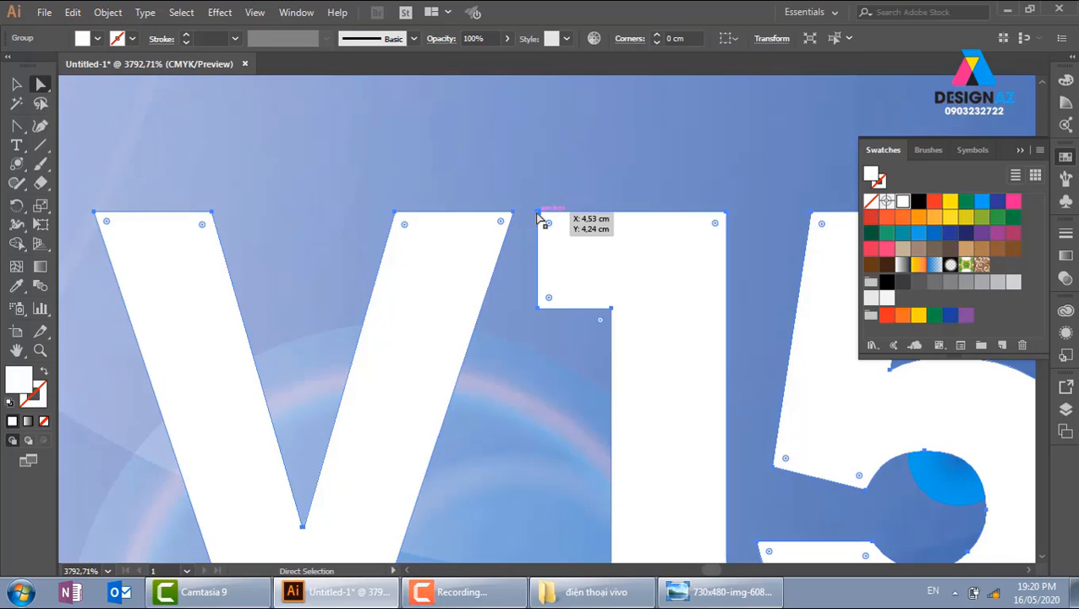
pyautogui.moveTo(541, 218); pyautogui.dragTo(574, 222)
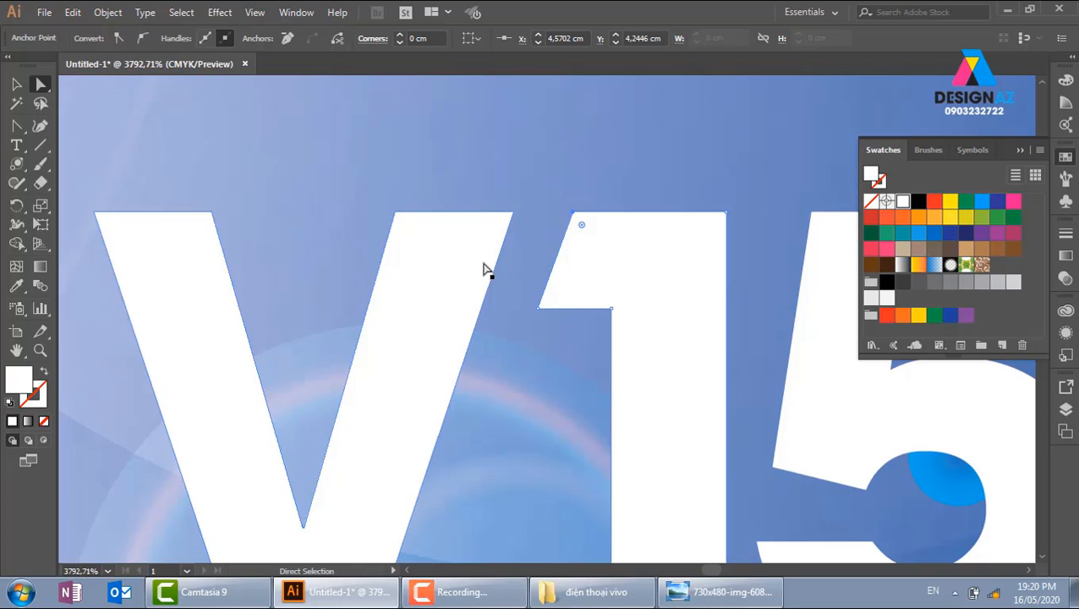
# Round the two inner top corners of the V's arms
pyautogui.keyDown('ctrl'); pyautogui.click(614, 342); pyautogui.keyUp('ctrl')
pyautogui.hotkey('ctrl', '-')
pyautogui.hotkey('ctrl', '-')
pyautogui.hotkey('ctrl', '-')
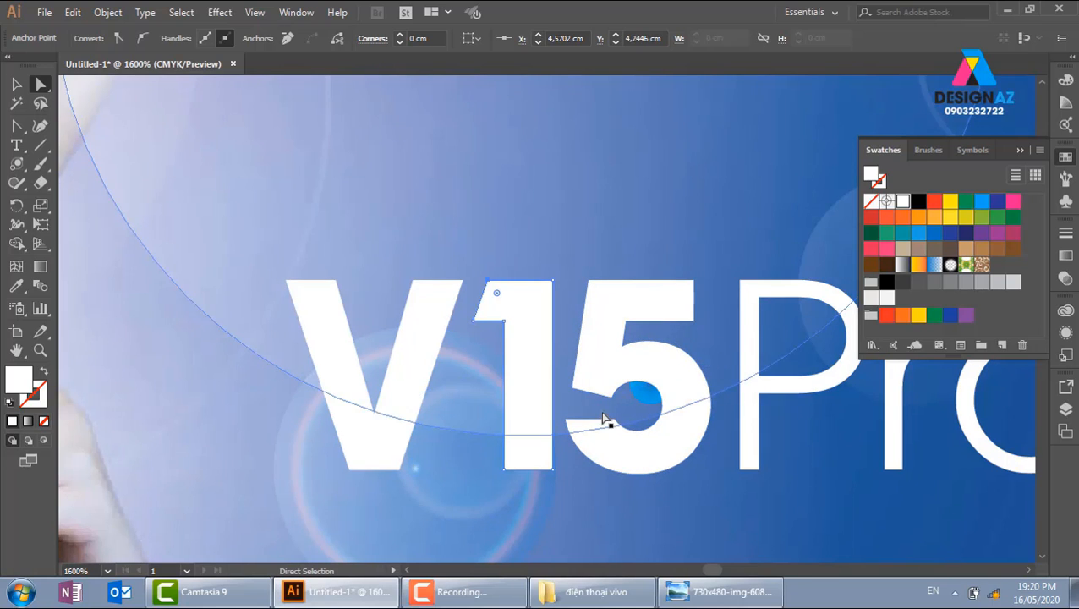
pyautogui.press('z')
pyautogui.moveTo(417, 312); pyautogui.dragTo(531, 414)
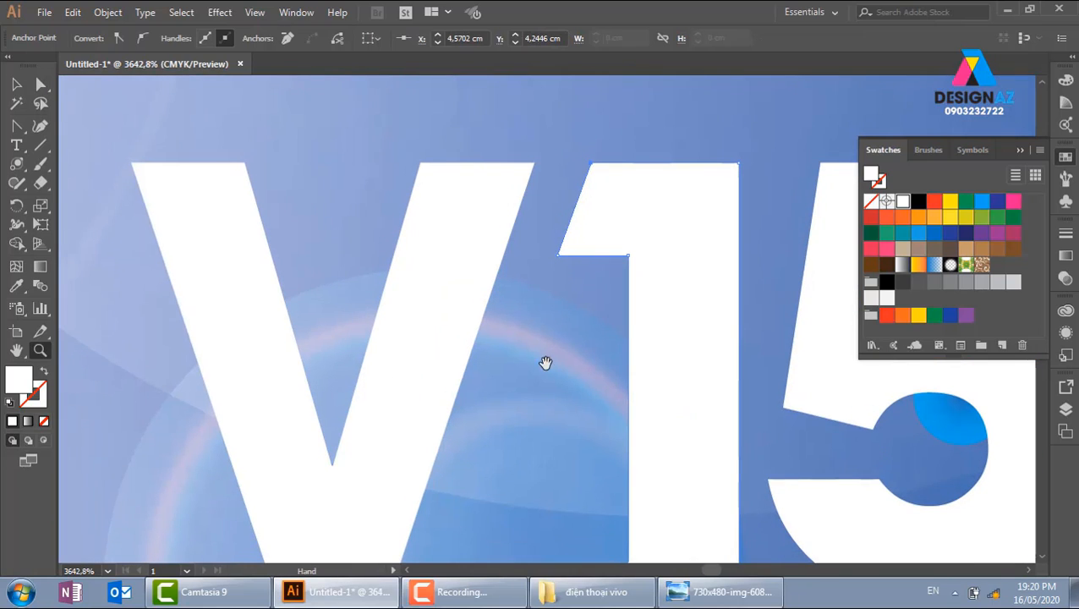
pyautogui.click(41, 84)
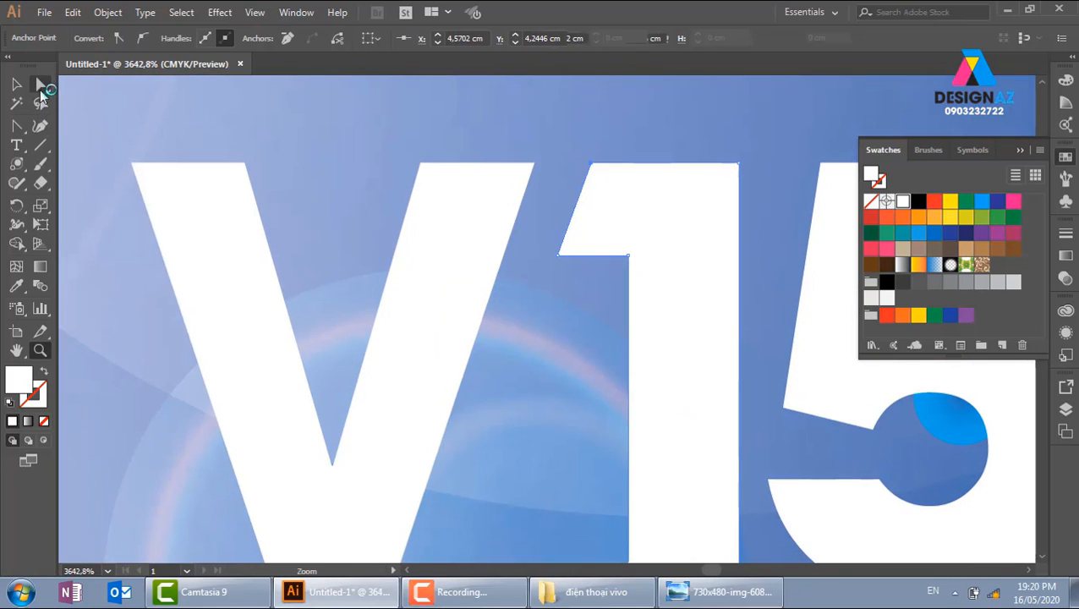
pyautogui.click(246, 168)
pyautogui.keyDown('shift'); pyautogui.click(420, 163); pyautogui.keyUp('shift')
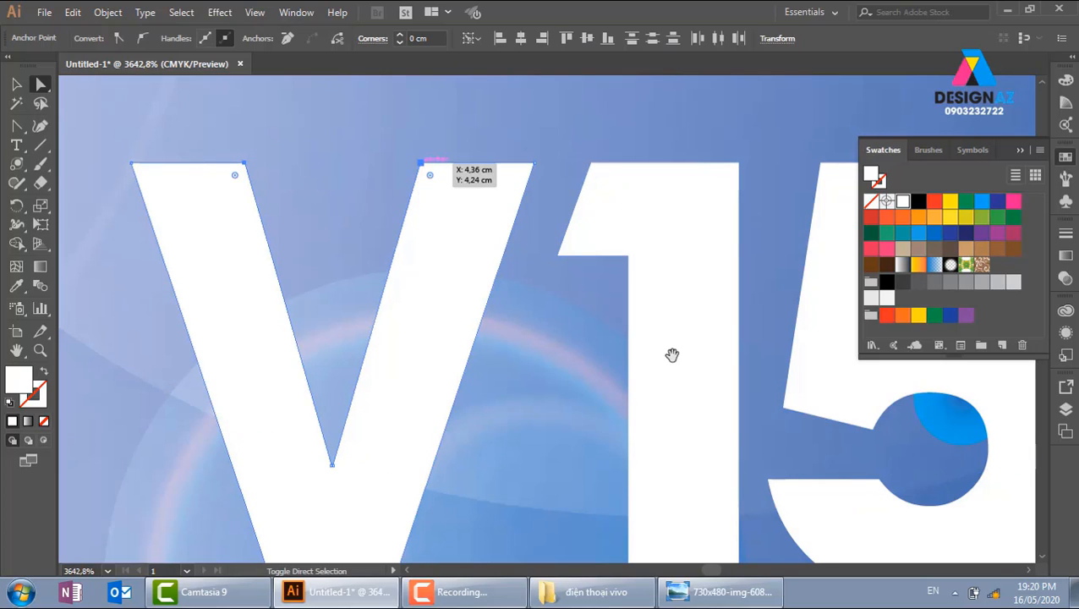
pyautogui.moveTo(674, 355); pyautogui.dragTo(626, 340)
pyautogui.moveTo(380, 160); pyautogui.dragTo(409, 175)
# Round the lower-right corner of the 5's top bar with a radius of about 0.06 cm and deselect the lettering
pyautogui.moveTo(609, 231); pyautogui.dragTo(181, 261)
pyautogui.click(582, 263)
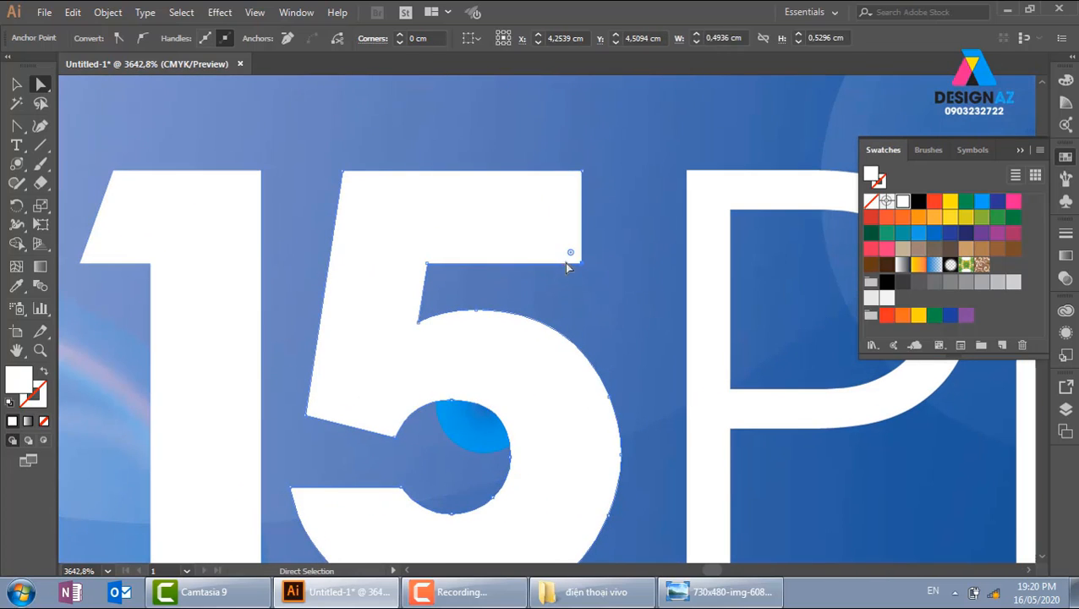
pyautogui.moveTo(572, 251); pyautogui.dragTo(533, 244)
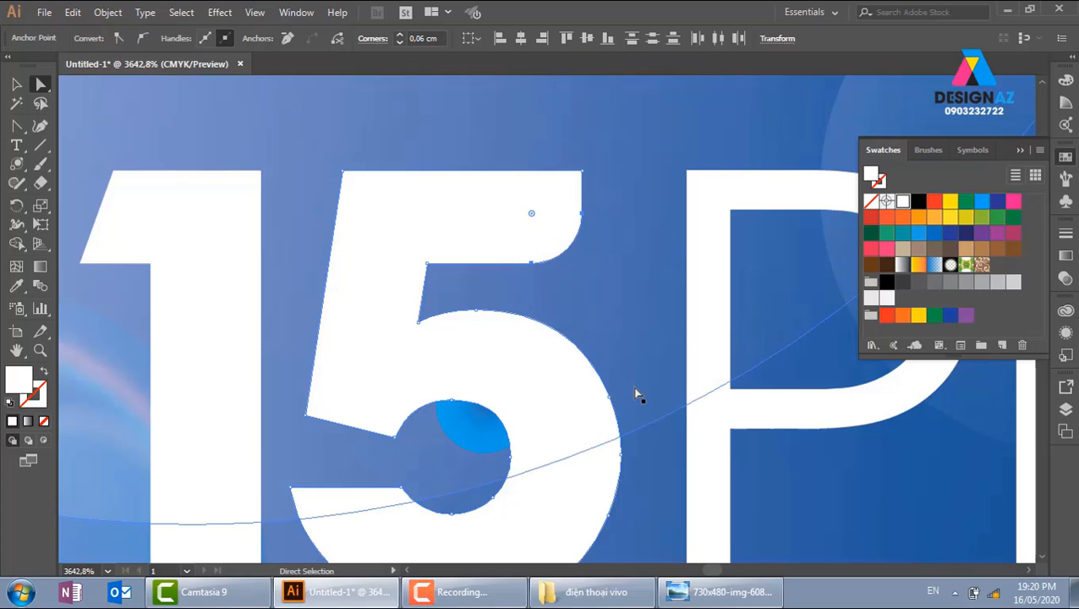
pyautogui.hotkey('ctrl', '-')
pyautogui.hotkey('ctrl', '-')
pyautogui.hotkey('ctrl', '-')
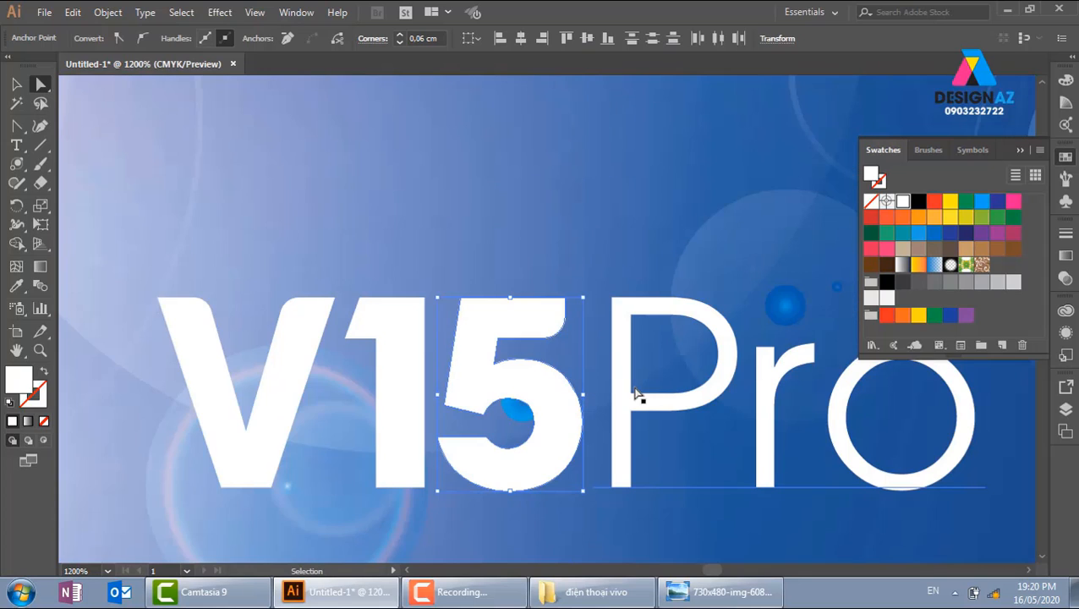
pyautogui.hotkey('ctrl', '-')
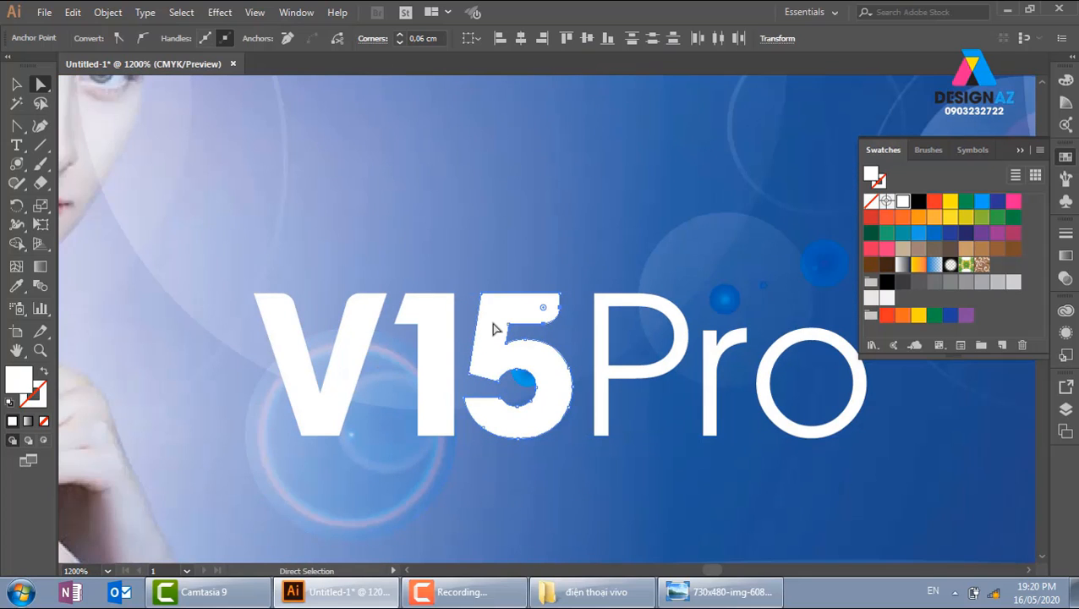
pyautogui.hotkey('ctrl', '-')
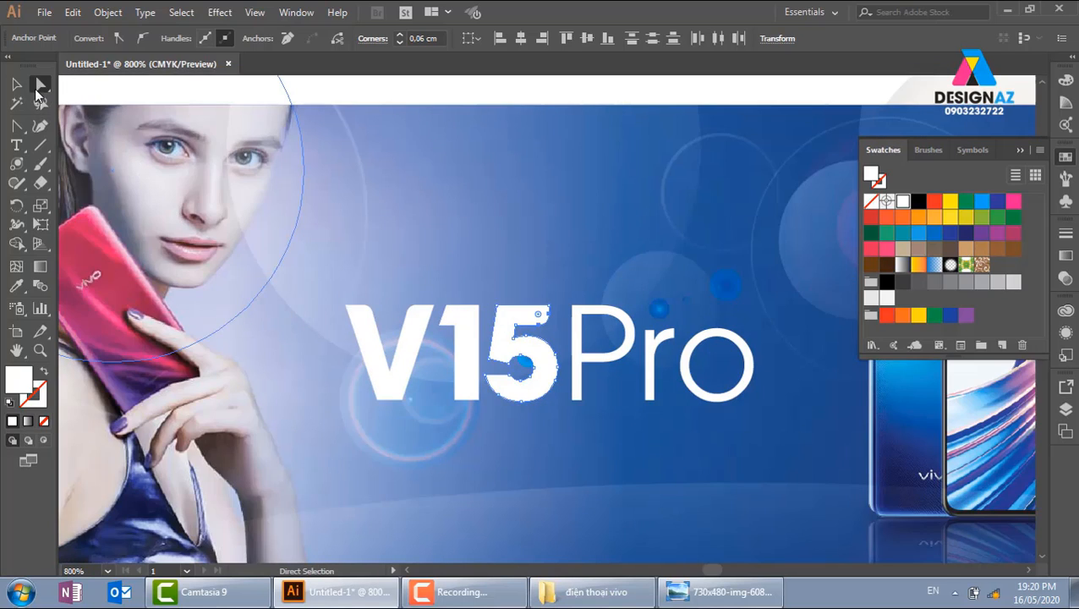
pyautogui.click(16, 83)
pyautogui.click(315, 156)
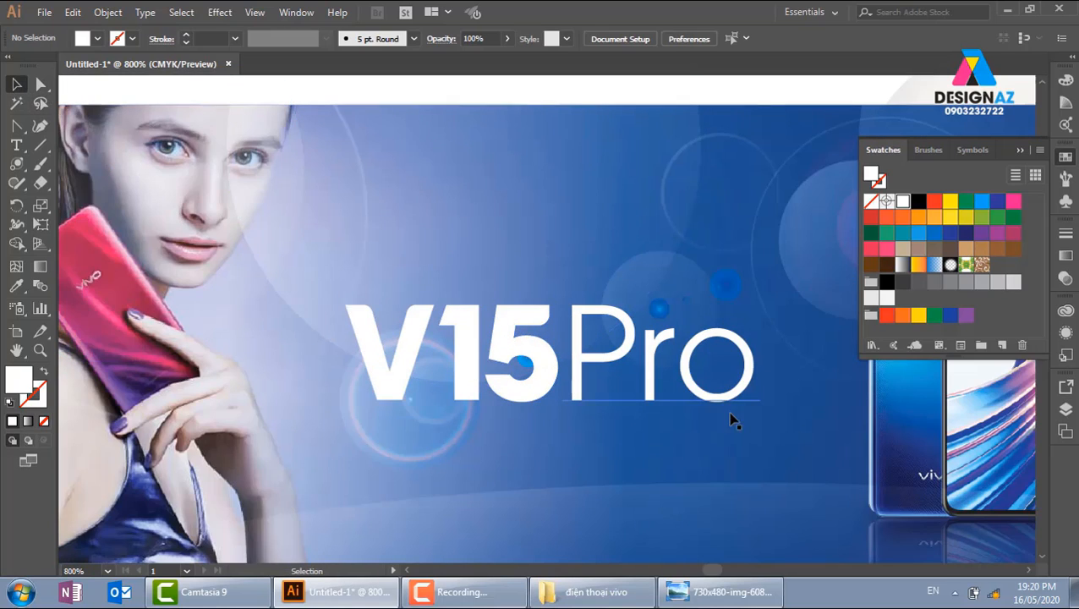
# Compare the banner's V15 Pro lettering with the reference phone image below it and collapse the colour swatches
pyautogui.hotkey('ctrl', '-')
pyautogui.hotkey('ctrl', '-')
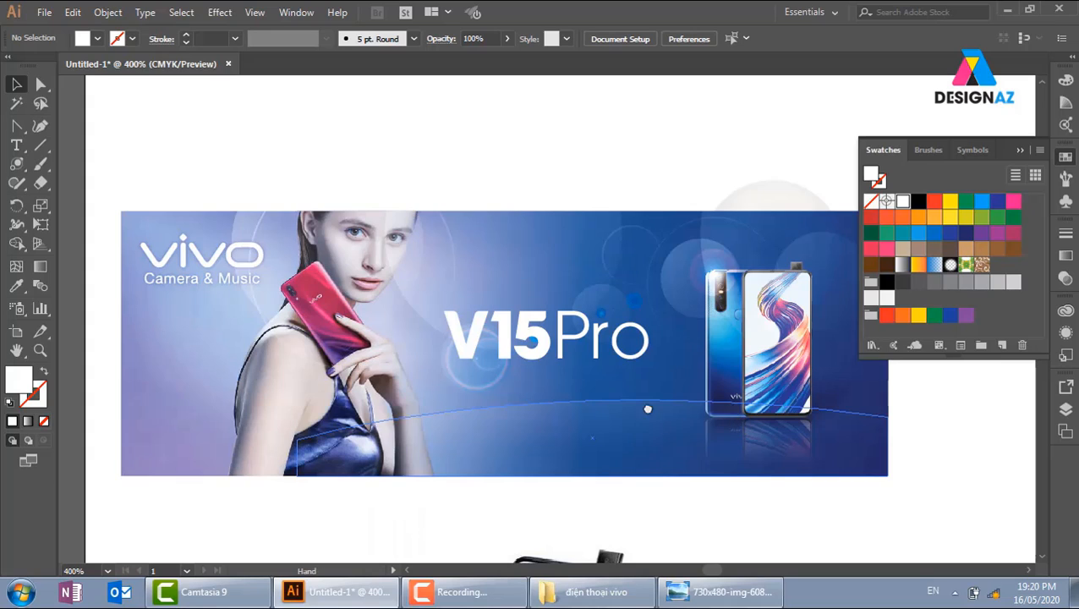
pyautogui.moveTo(647, 409); pyautogui.dragTo(650, 356)
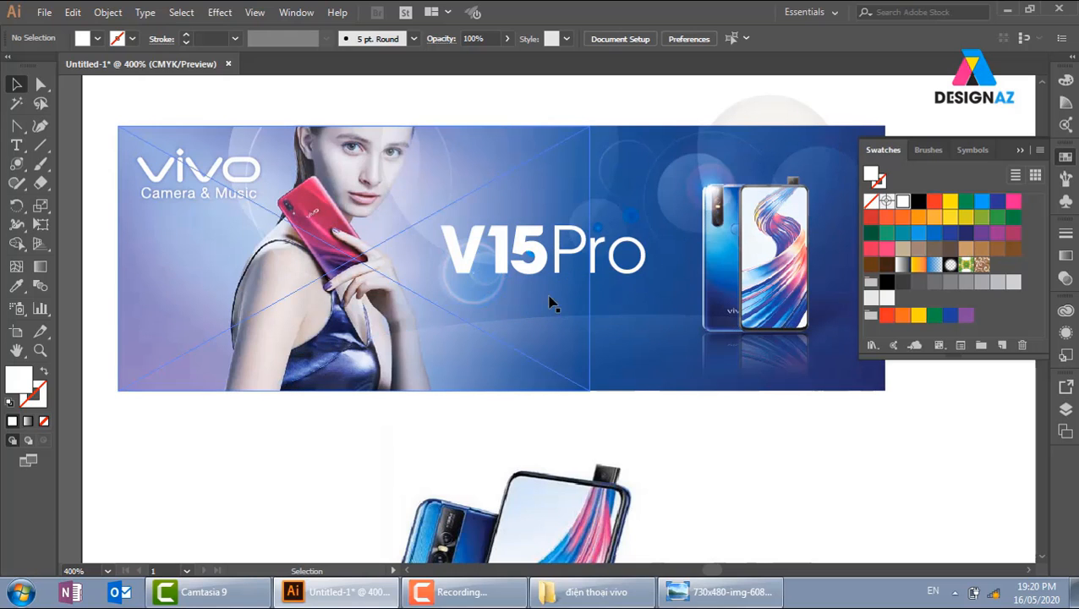
pyautogui.moveTo(635, 378); pyautogui.dragTo(530, 258)
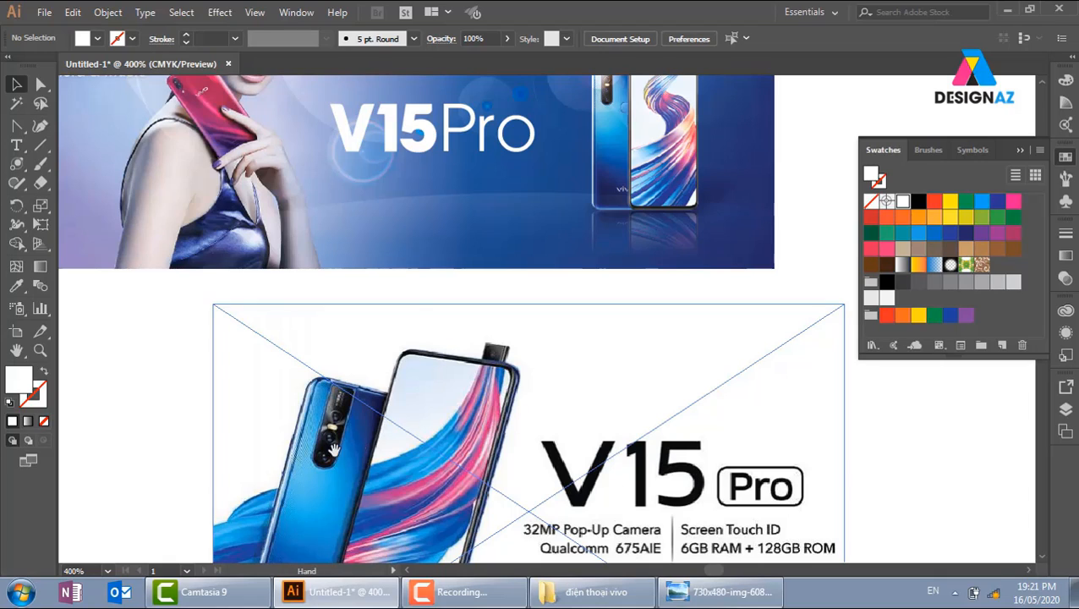
pyautogui.moveTo(414, 292); pyautogui.dragTo(545, 440)
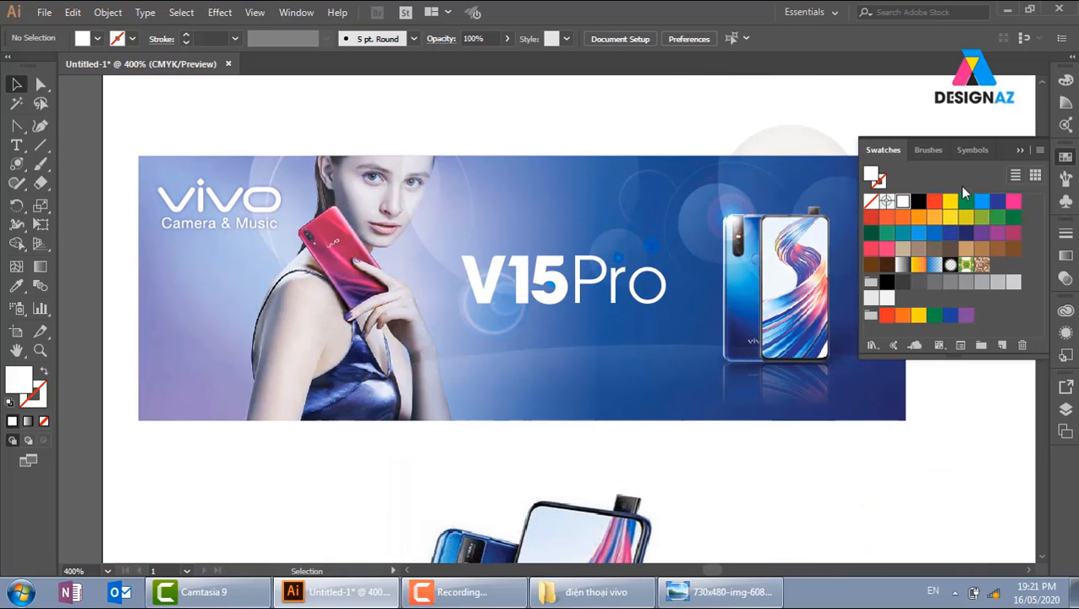
pyautogui.click(1021, 151)
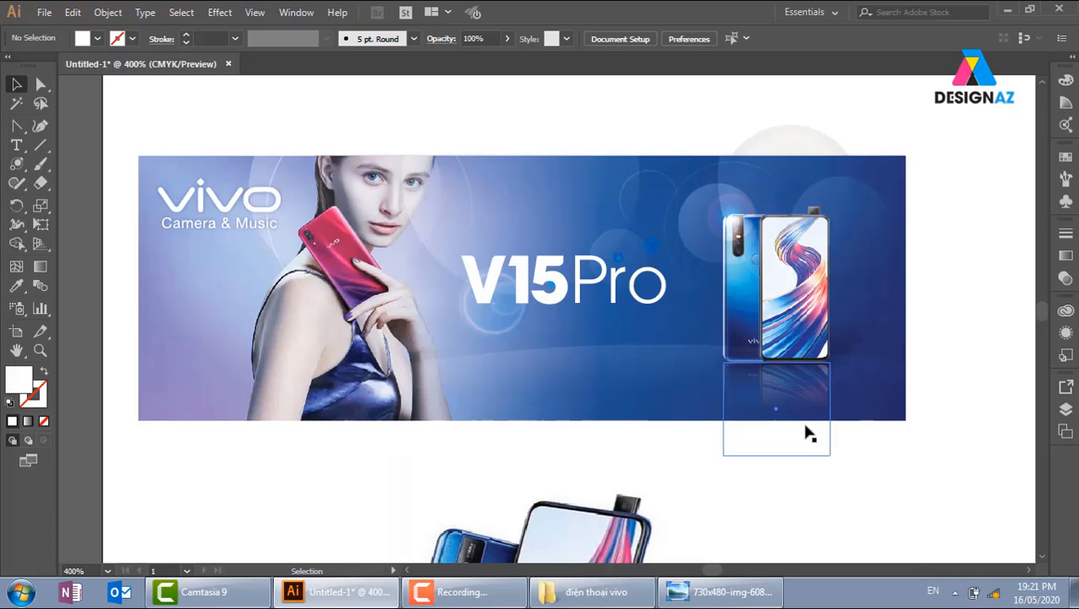
# Place a black 7 pt placeholder text object in UTM Avo just below the spec lines of the reference image
pyautogui.moveTo(761, 446); pyautogui.dragTo(727, 182)
pyautogui.press('z')
pyautogui.moveTo(554, 342); pyautogui.dragTo(975, 490)
pyautogui.moveTo(599, 463); pyautogui.dragTo(614, 429)
pyautogui.press('t')
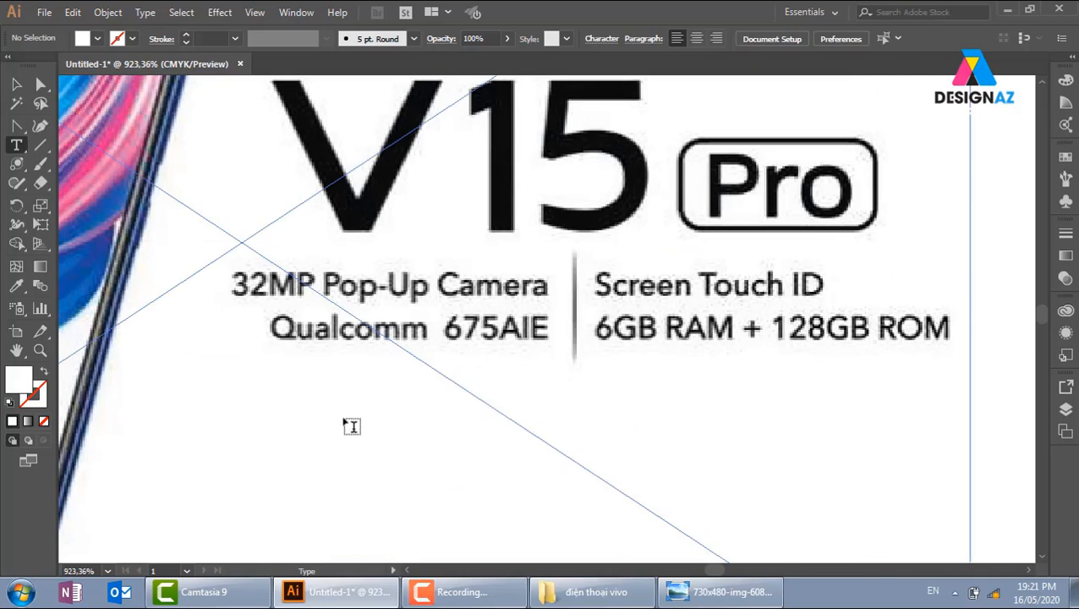
pyautogui.click(293, 427)
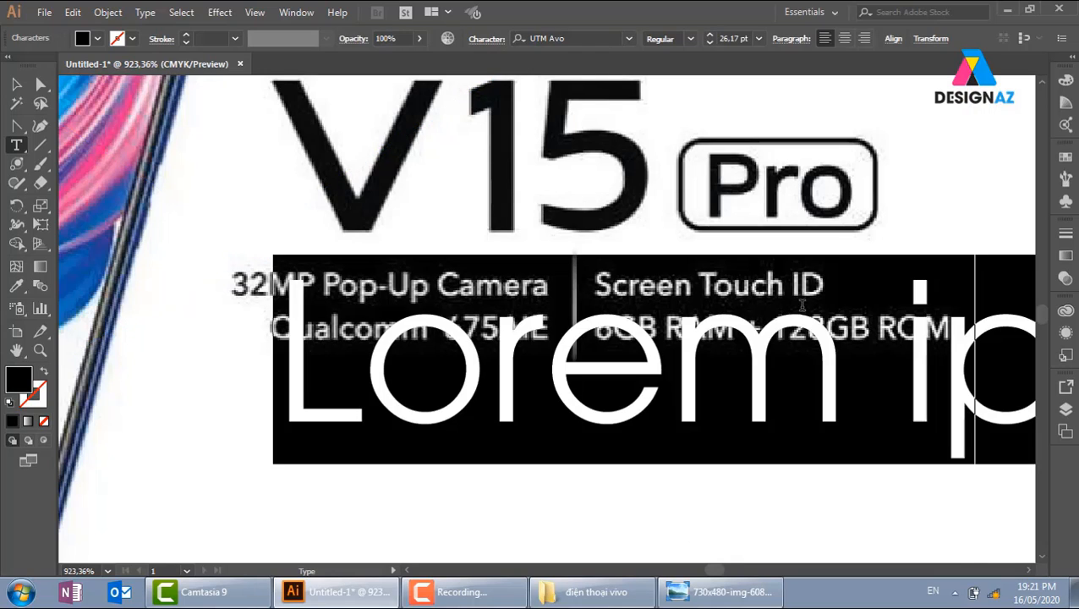
pyautogui.click(757, 39)
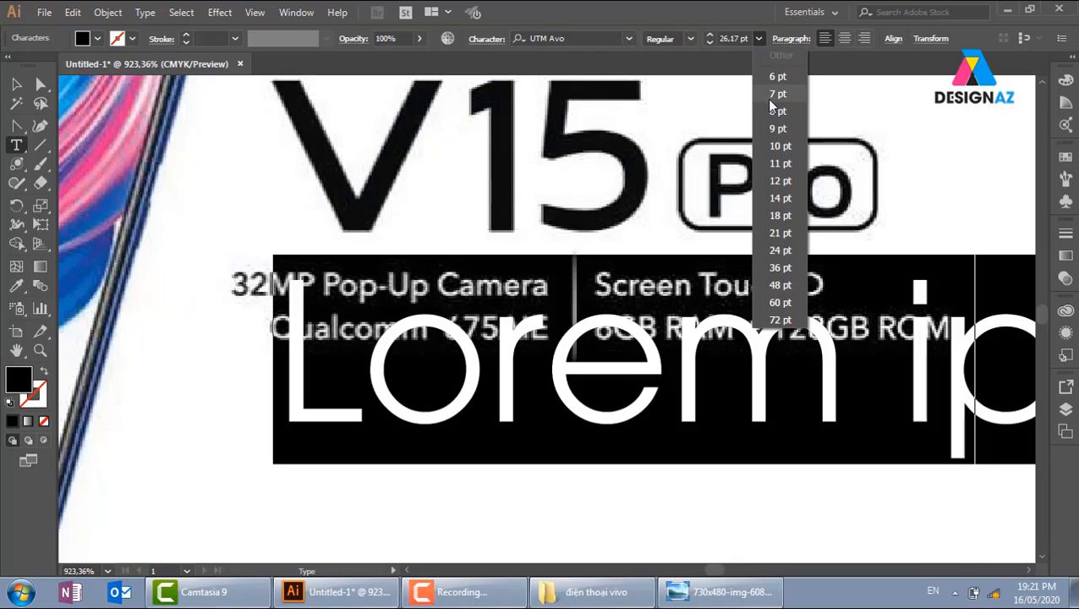
pyautogui.click(780, 101)
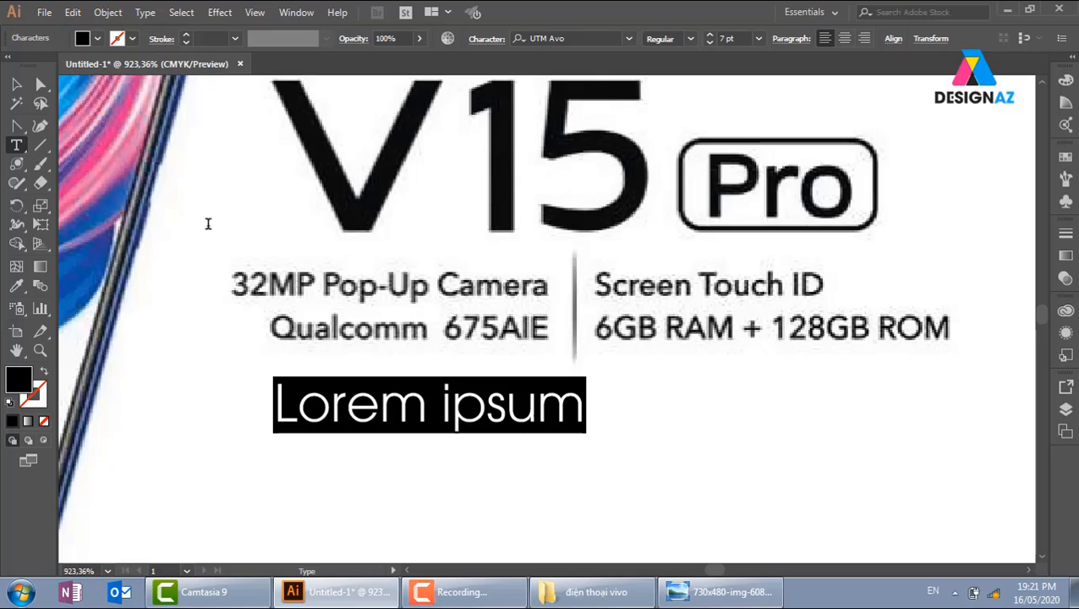
pyautogui.click(16, 85)
pyautogui.moveTo(427, 420); pyautogui.dragTo(394, 430)
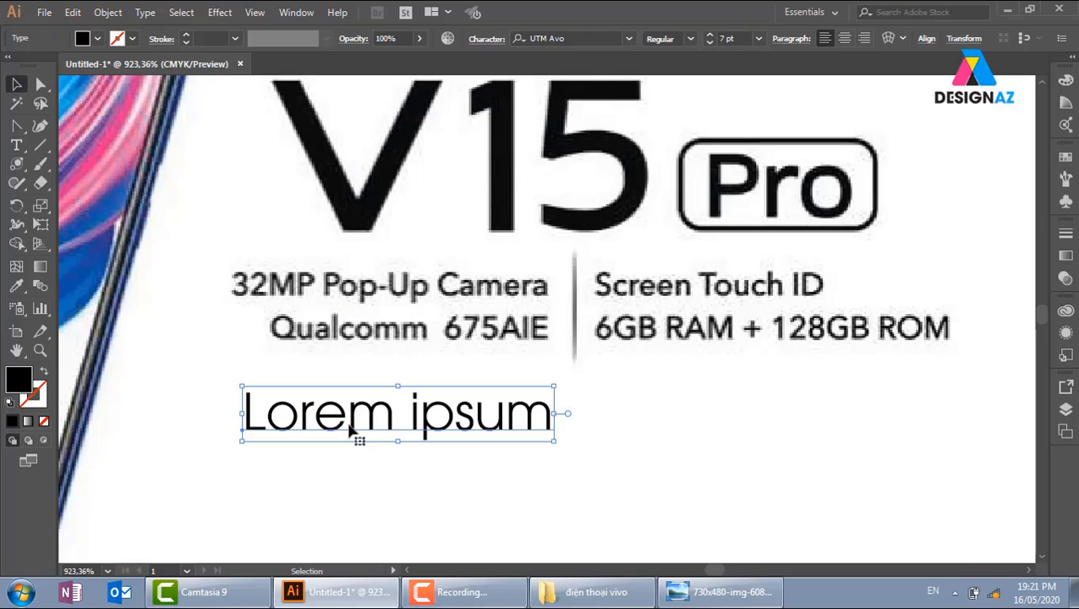
# Replace the placeholder text with "32mp pop-up camera" and start a second line with "Qu"
pyautogui.doubleClick(351, 428)
pyautogui.hotkey('ctrl', 'a')
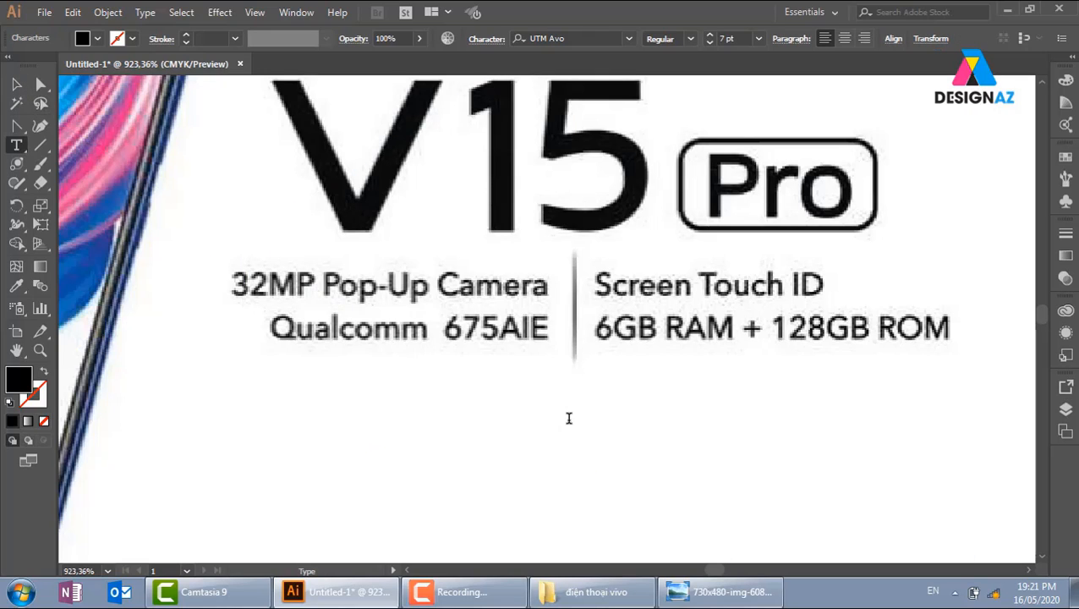
pyautogui.press('BackSpace')
pyautogui.write('32')
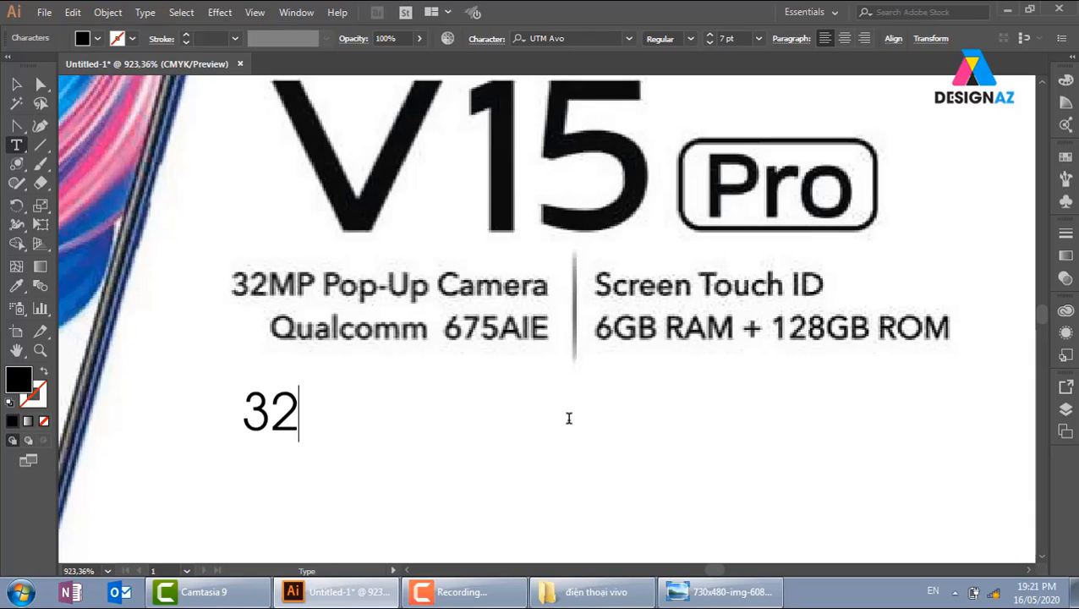
pyautogui.write('mp')
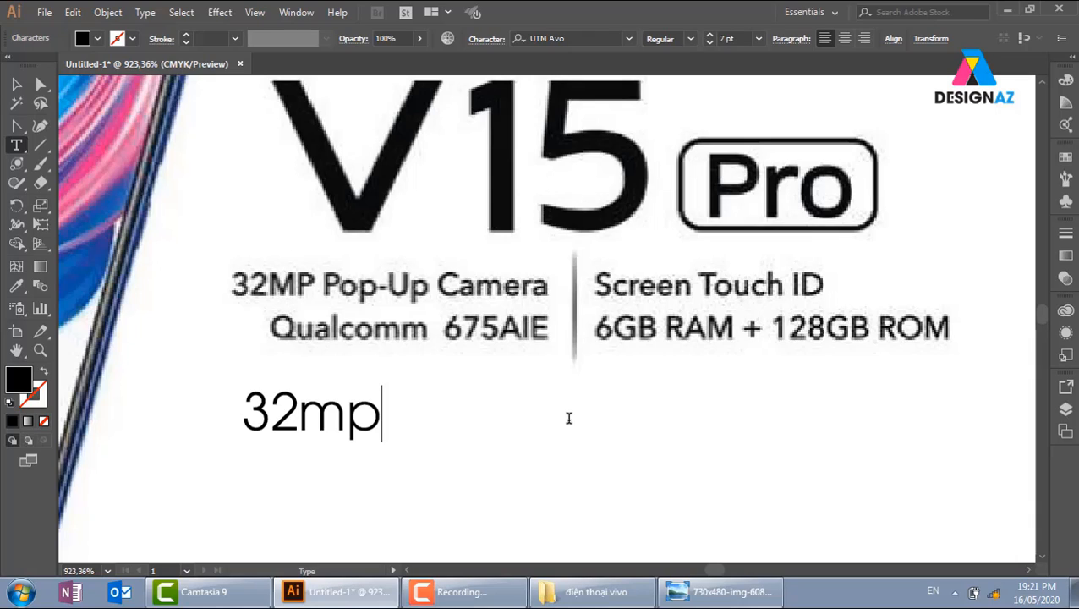
pyautogui.write(' po')
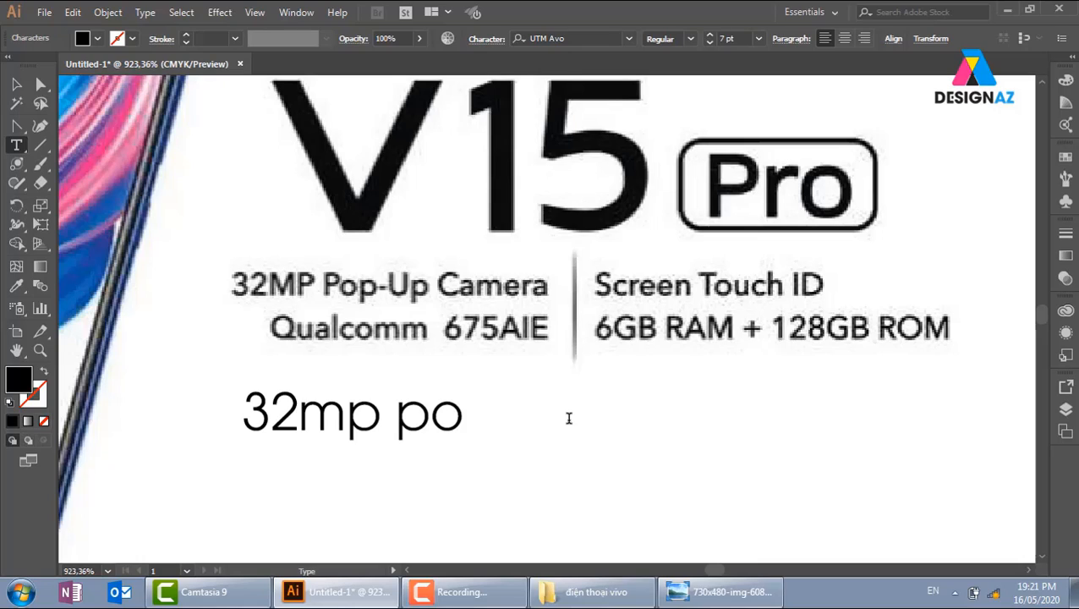
pyautogui.write('p')
pyautogui.write('-up')
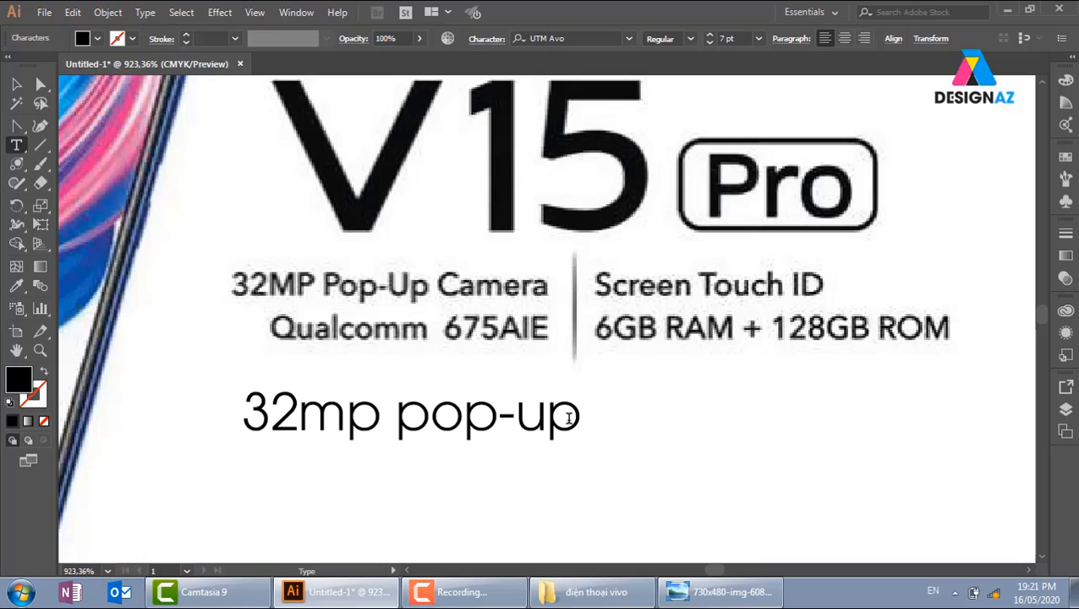
pyautogui.write(' cam')
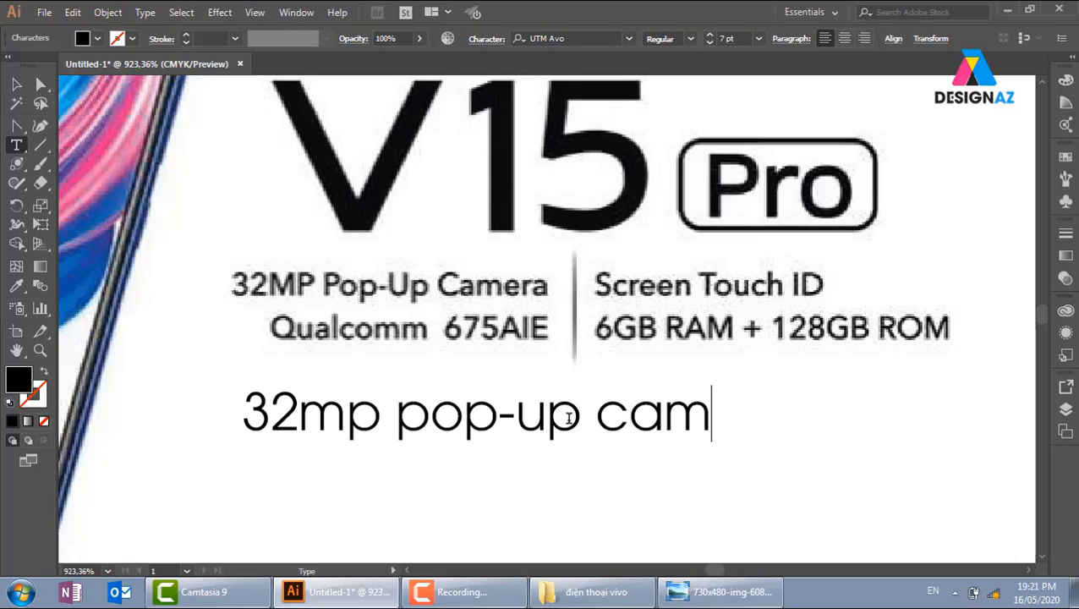
pyautogui.write('era')
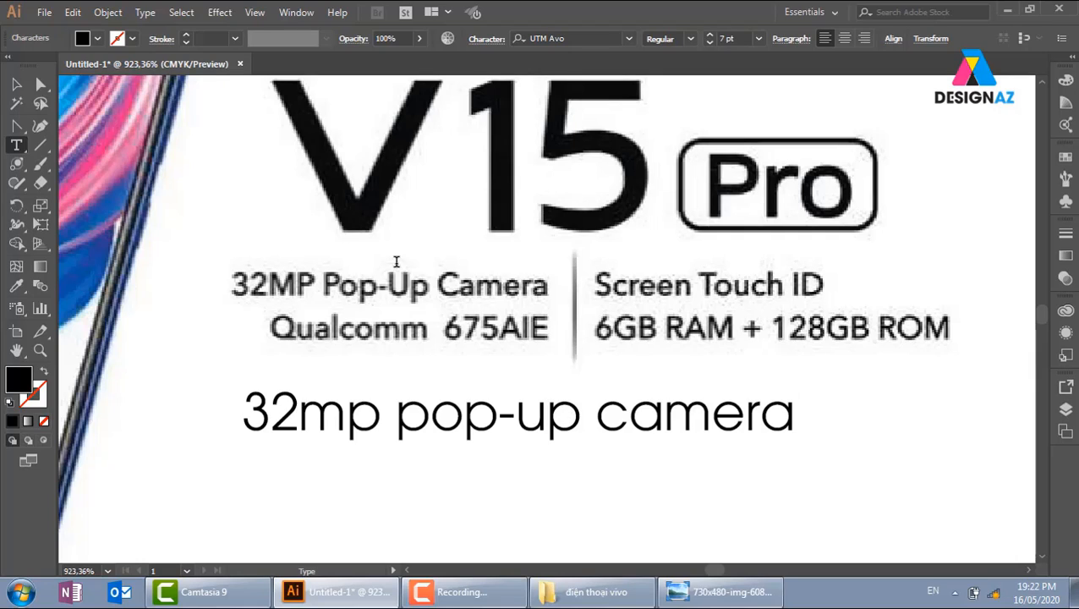
pyautogui.press('Return')
pyautogui.write('Qu')
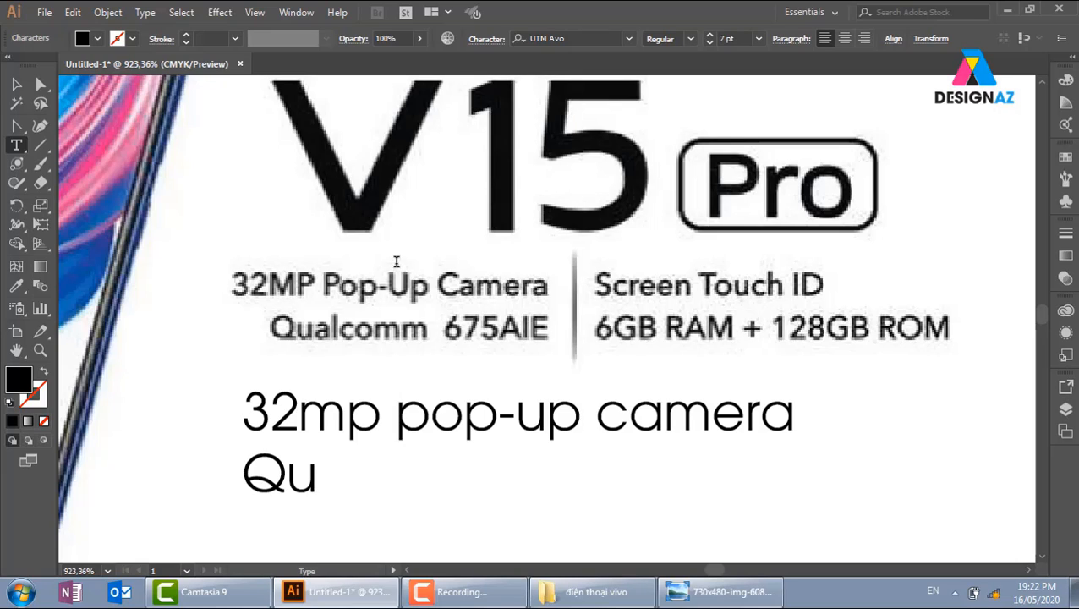
pyautogui.click(396, 262)
pyautogui.write('lco')
pyautogui.hotkey('ctrl', 'z')
pyautogui.hotkey('ctrl', 'z')
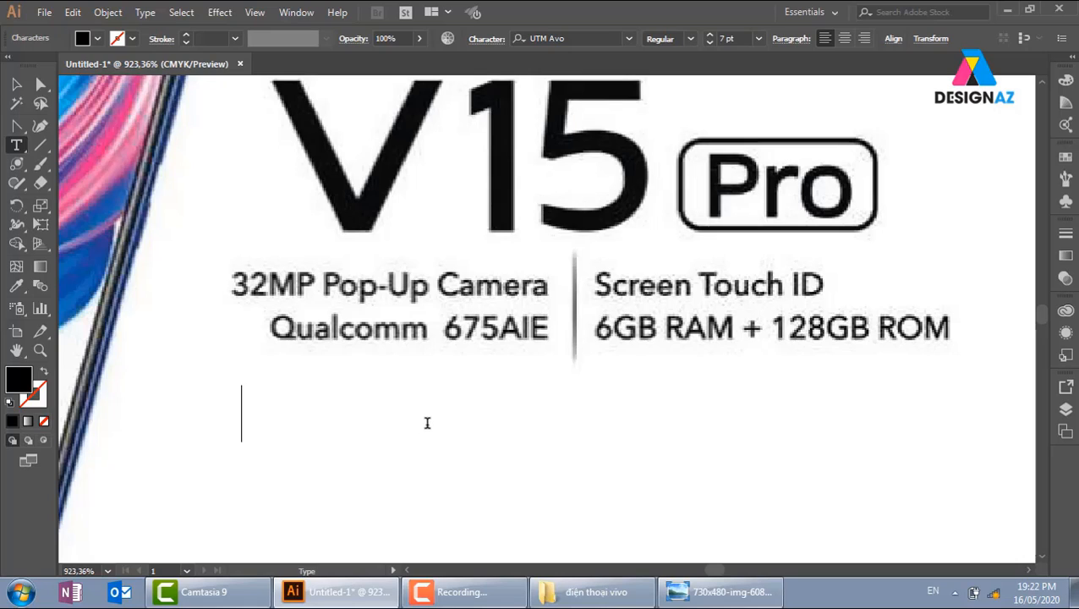
pyautogui.hotkey('ctrl', 'shift', 'z')
pyautogui.hotkey('ctrl', 'shift', 'z')
# Complete the word on the second text line as "Qulcomm", followed by a space
pyautogui.click(316, 475)
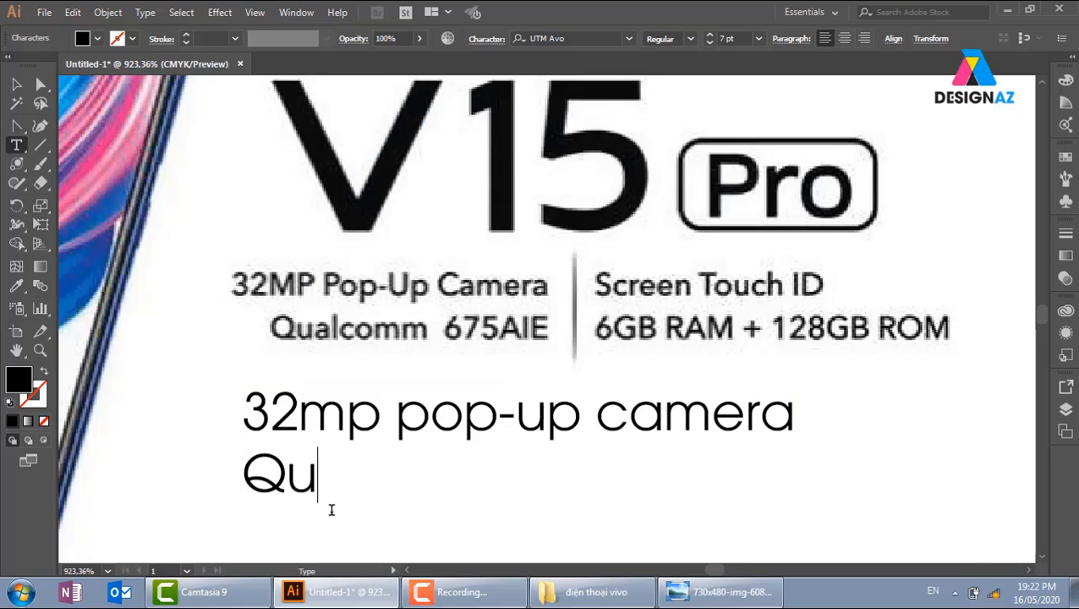
pyautogui.write('lcom')
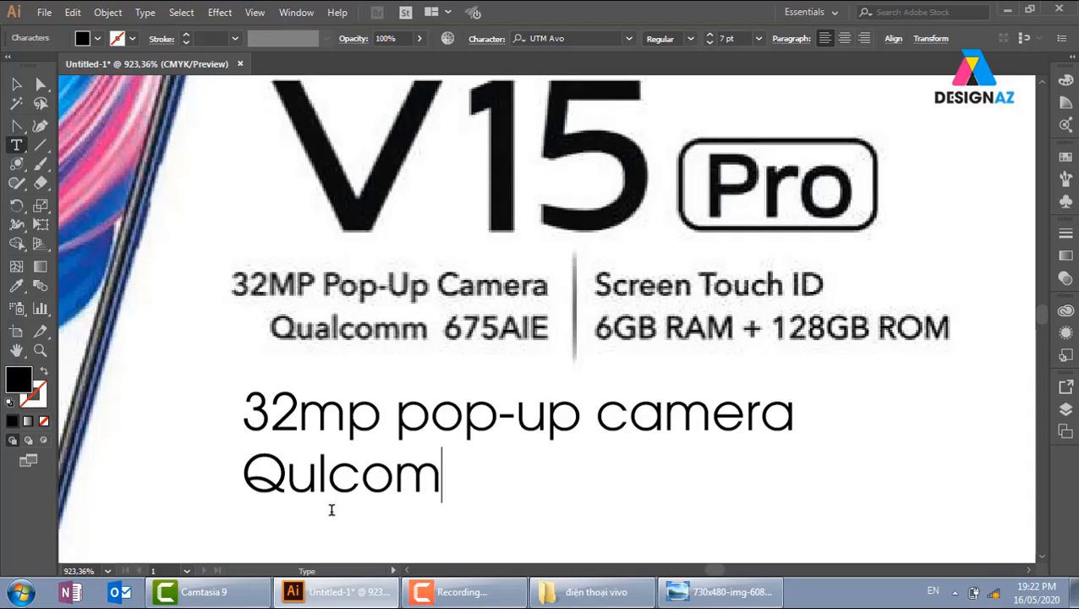
pyautogui.write('m')
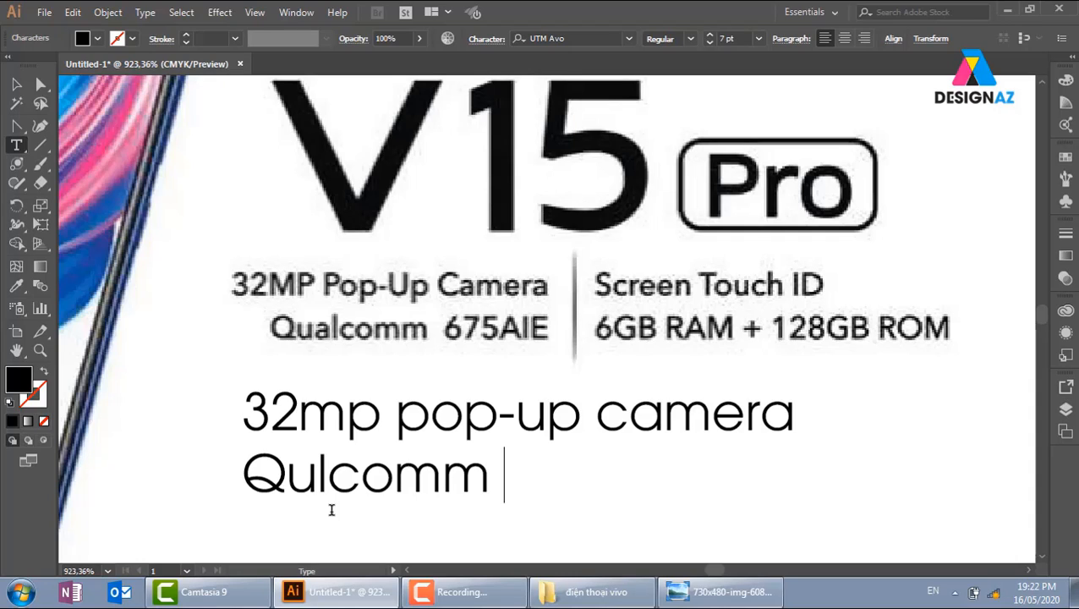
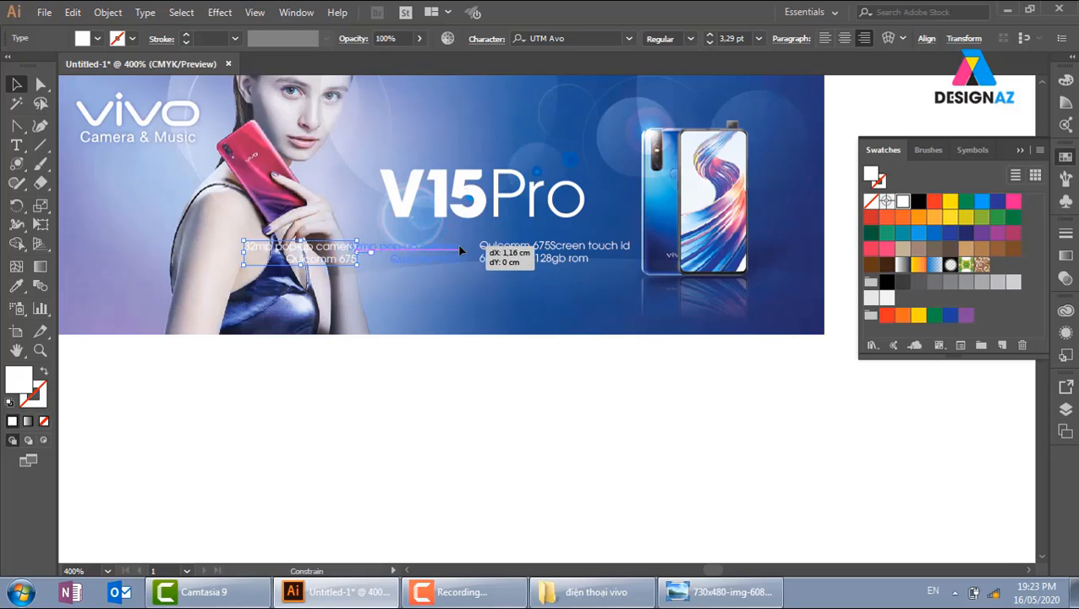
# Widen the curved floor shape to the banner's left edge and lower its top edge below the spec texts
pyautogui.click(564, 401)
pyautogui.moveTo(679, 445); pyautogui.dragTo(701, 453)
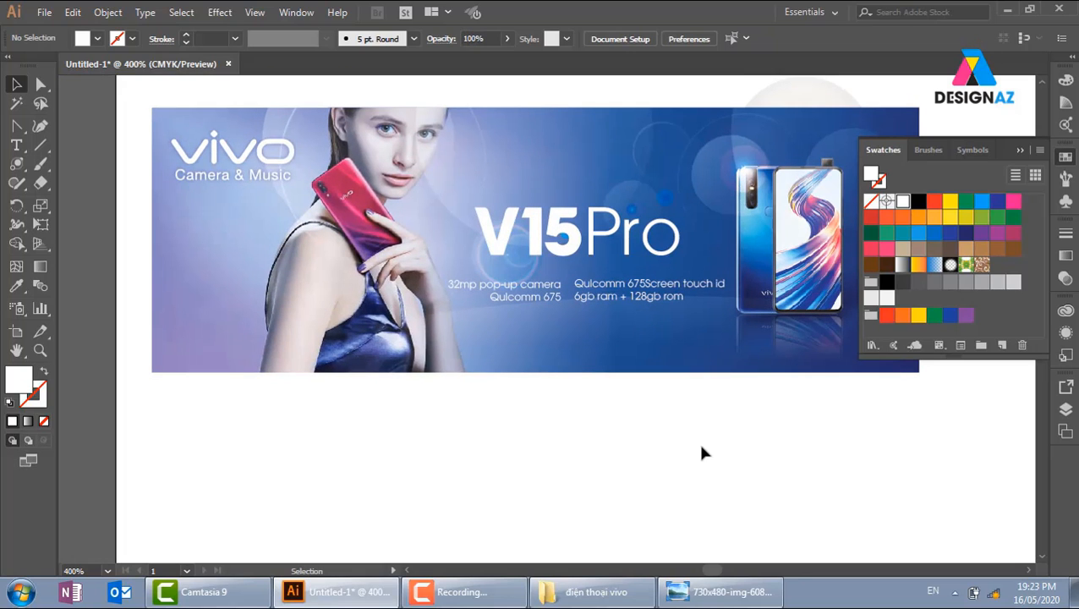
pyautogui.hotkey('ctrl', '=')
pyautogui.moveTo(652, 362); pyautogui.dragTo(599, 385)
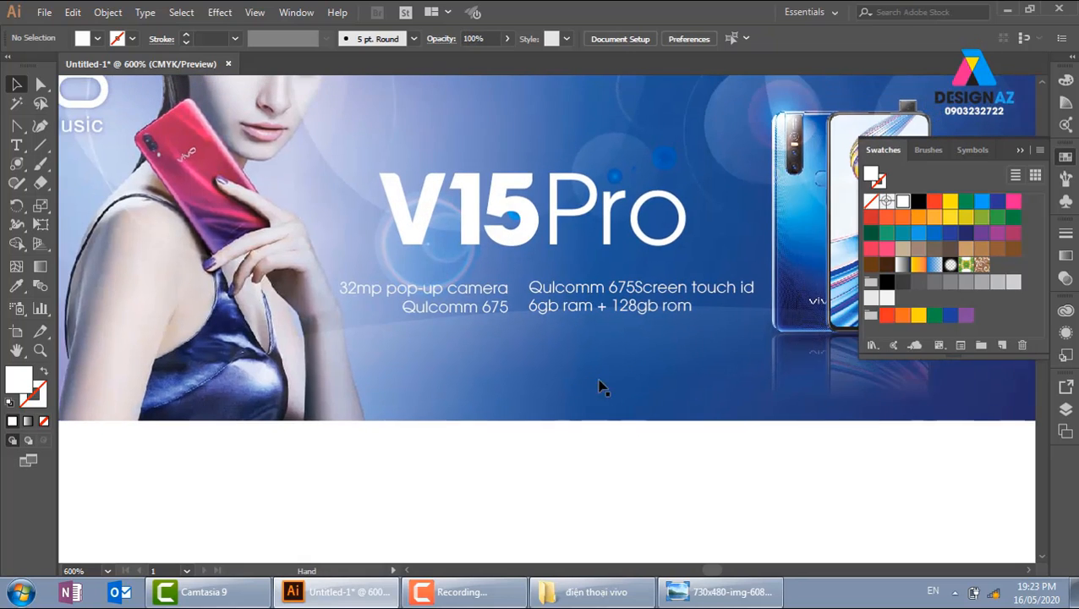
pyautogui.click(592, 380)
pyautogui.moveTo(257, 380); pyautogui.dragTo(561, 341)
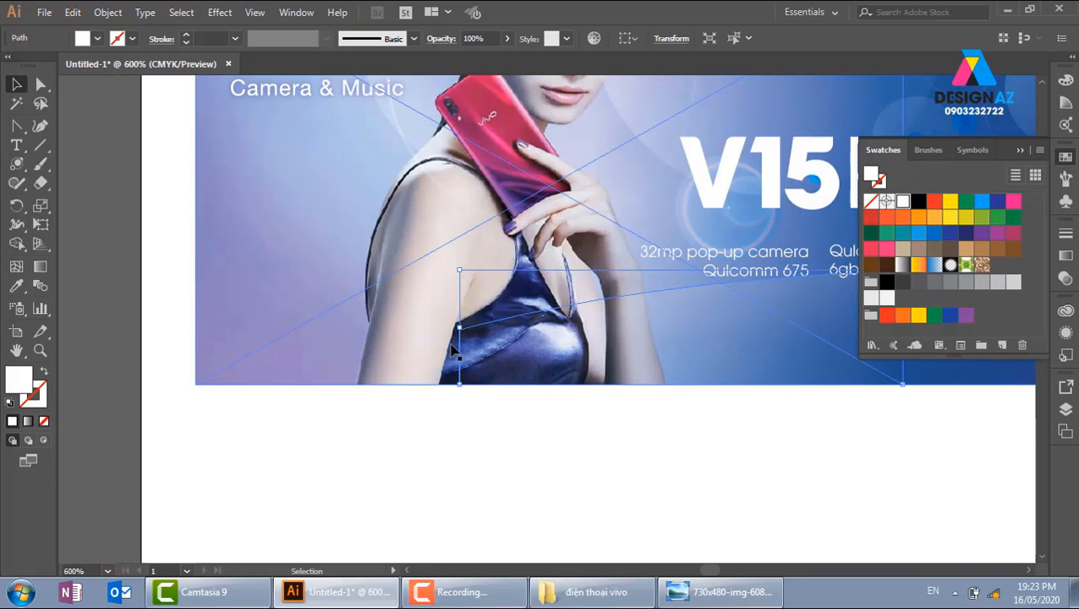
pyautogui.moveTo(458, 327); pyautogui.dragTo(194, 326)
pyautogui.moveTo(563, 372); pyautogui.dragTo(244, 387)
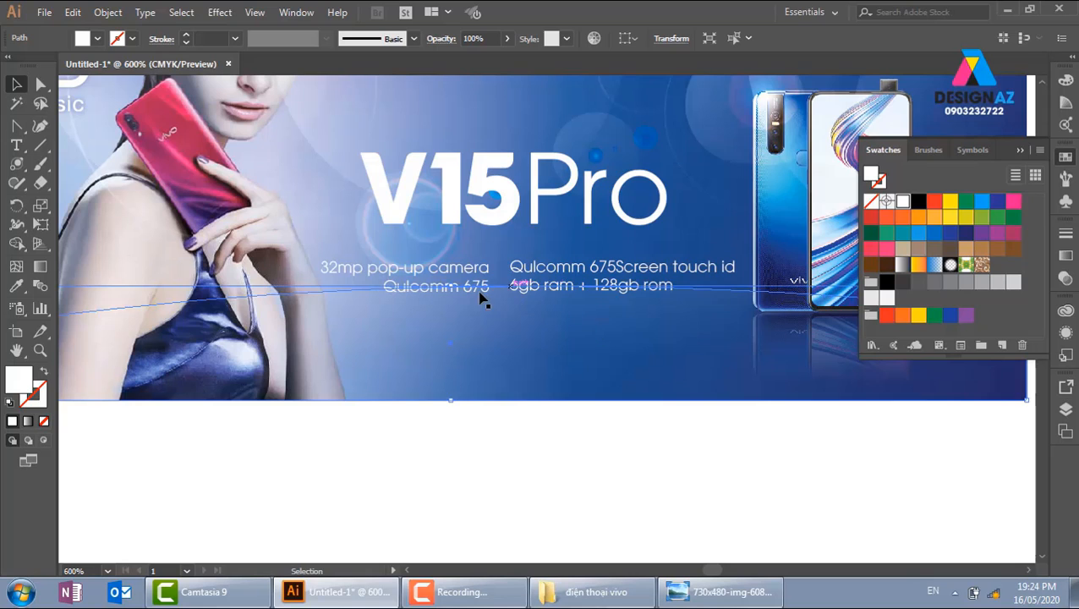
pyautogui.moveTo(452, 288); pyautogui.dragTo(451, 315)
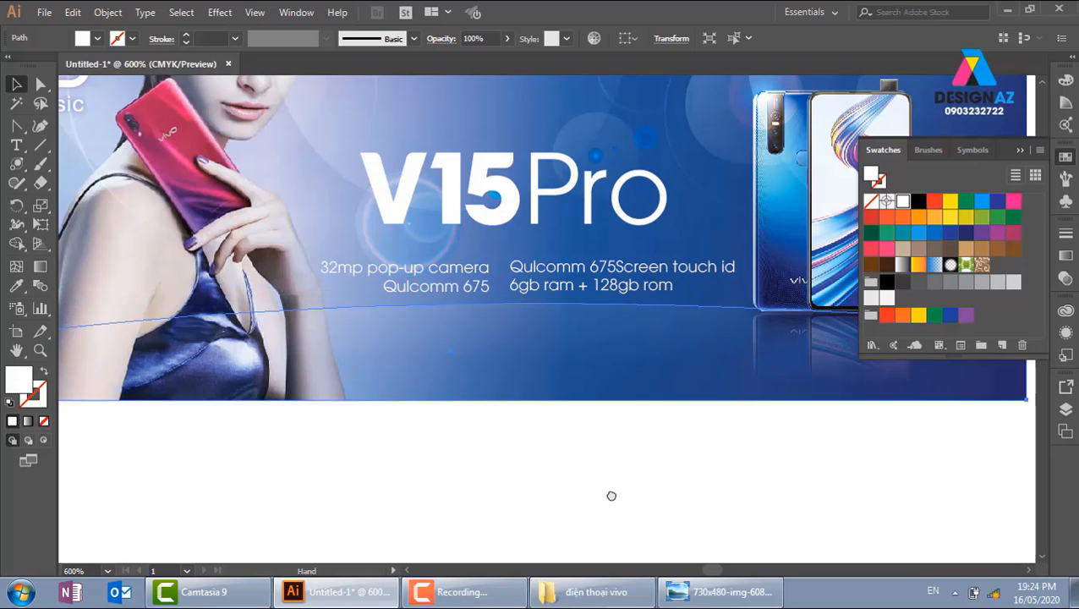
pyautogui.moveTo(575, 426); pyautogui.dragTo(585, 458)
# Move both spec text blocks together slightly upward, closer to the V15 Pro lettering, and deselect them
pyautogui.click(476, 314)
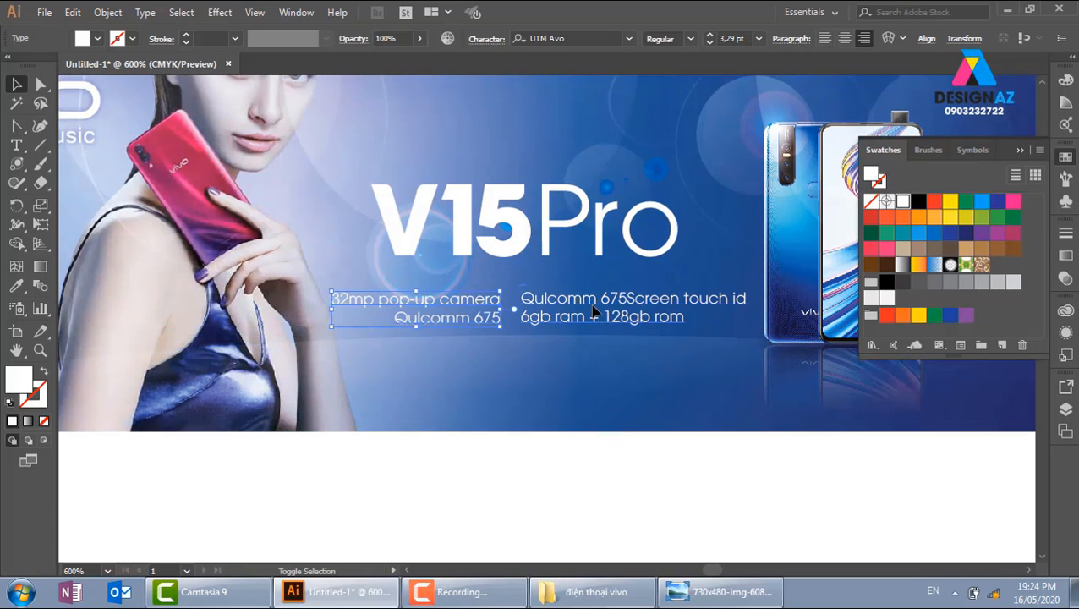
pyautogui.moveTo(578, 310); pyautogui.dragTo(575, 299)
pyautogui.click(604, 527)
# Draw a vertical divider line between the two spec text blocks, extending slightly above and below them
pyautogui.press('z')
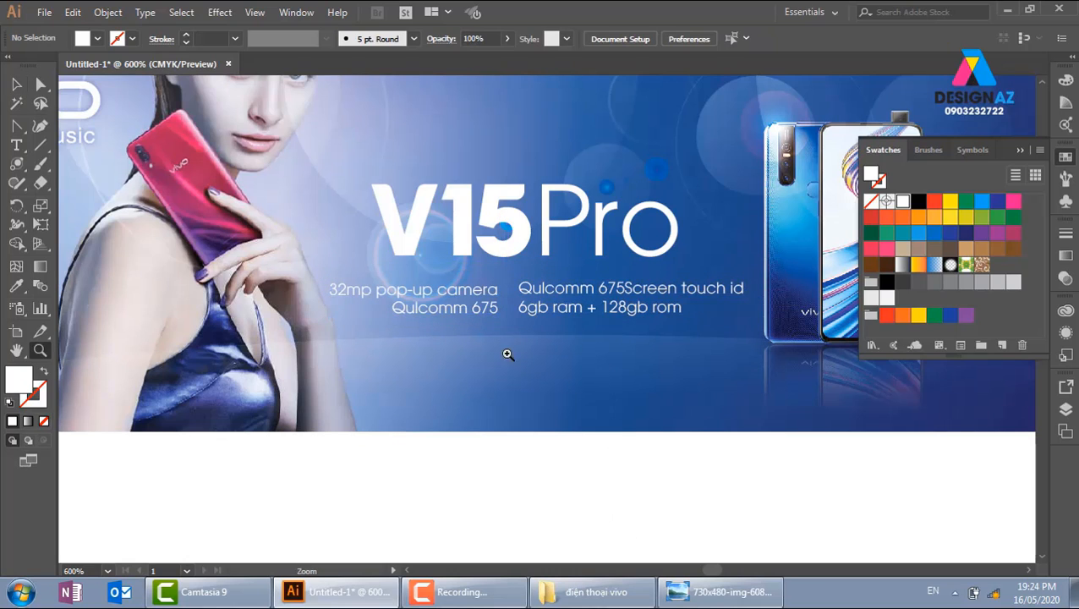
pyautogui.moveTo(395, 237); pyautogui.dragTo(746, 420)
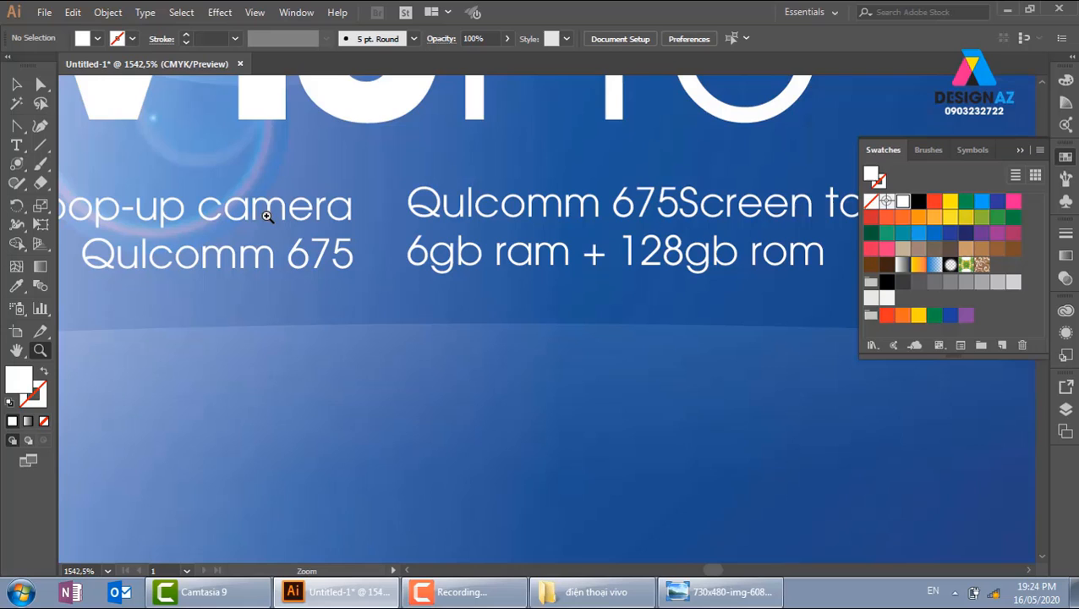
pyautogui.click(16, 84)
pyautogui.click(457, 222)
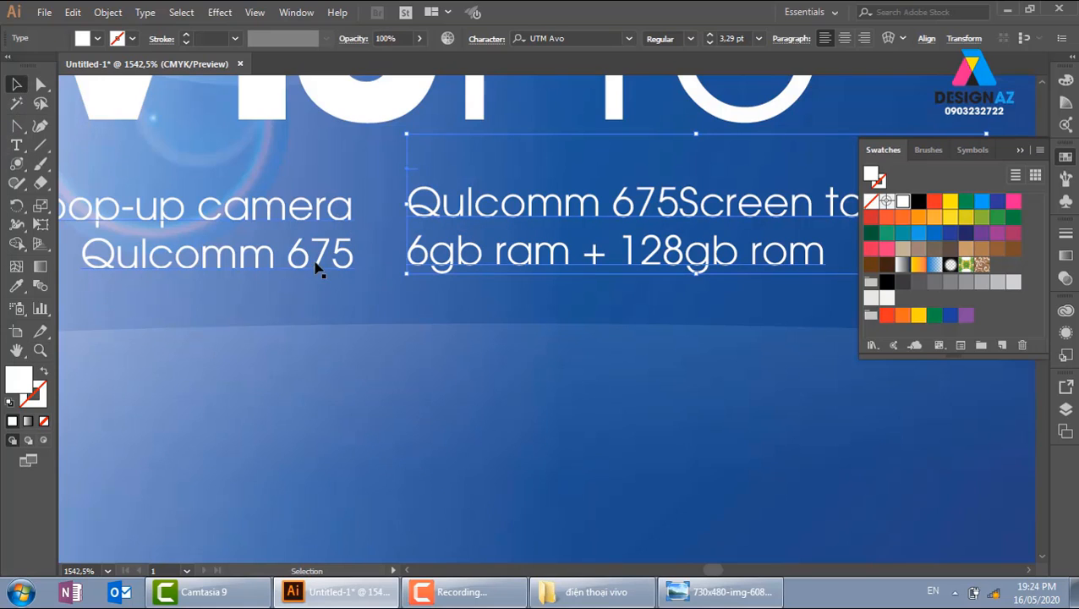
pyautogui.click(40, 146)
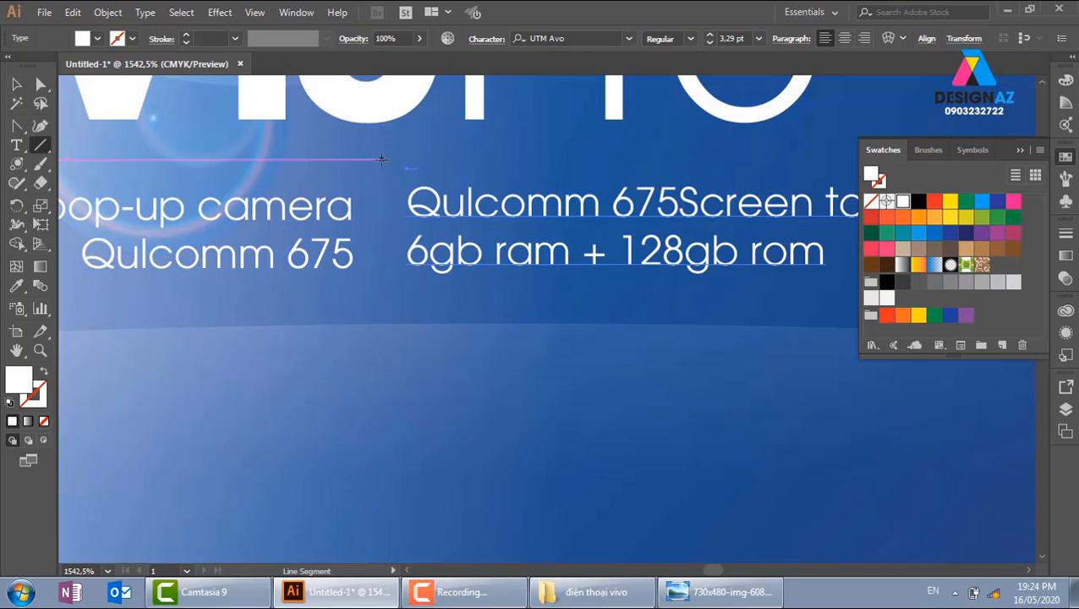
pyautogui.moveTo(383, 203); pyautogui.dragTo(382, 301)
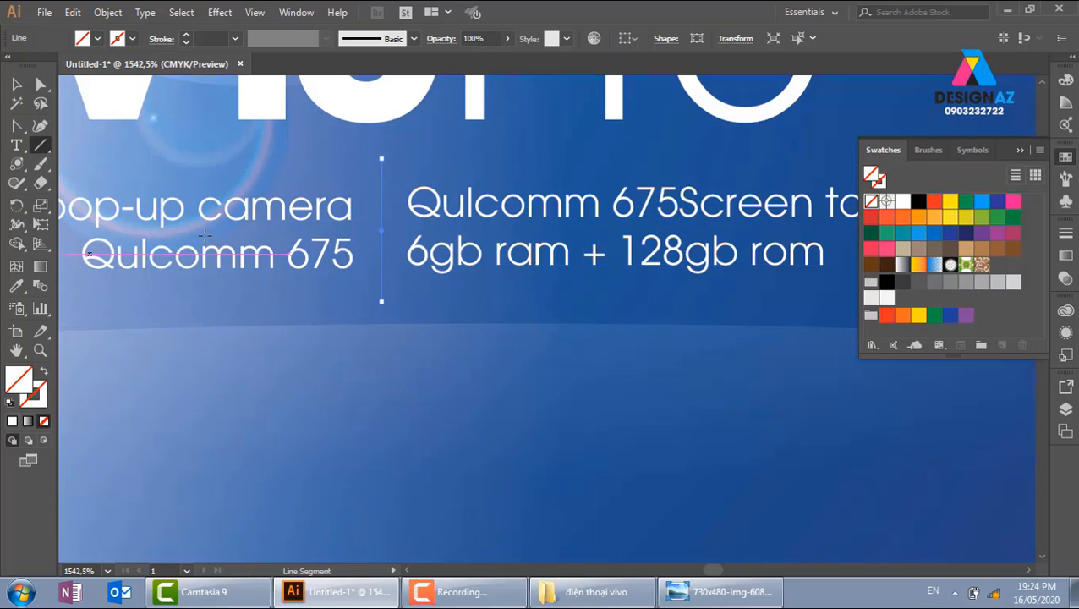
# Give the divider line a white (FFFFFF) stroke with a weight of 0.5 pt
pyautogui.doubleClick(37, 404)
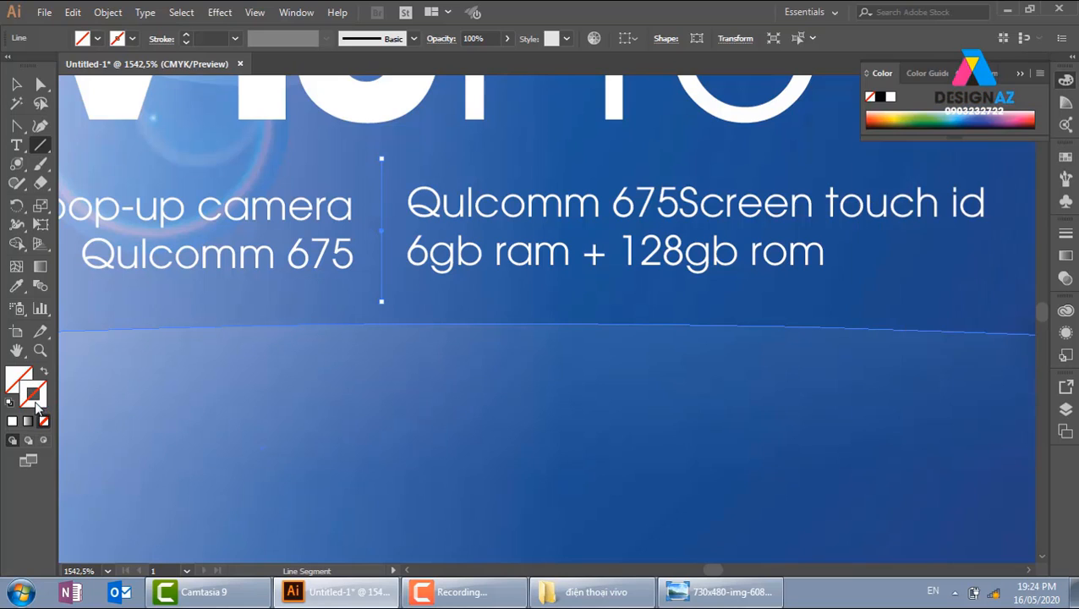
pyautogui.click(497, 222)
pyautogui.click(476, 219)
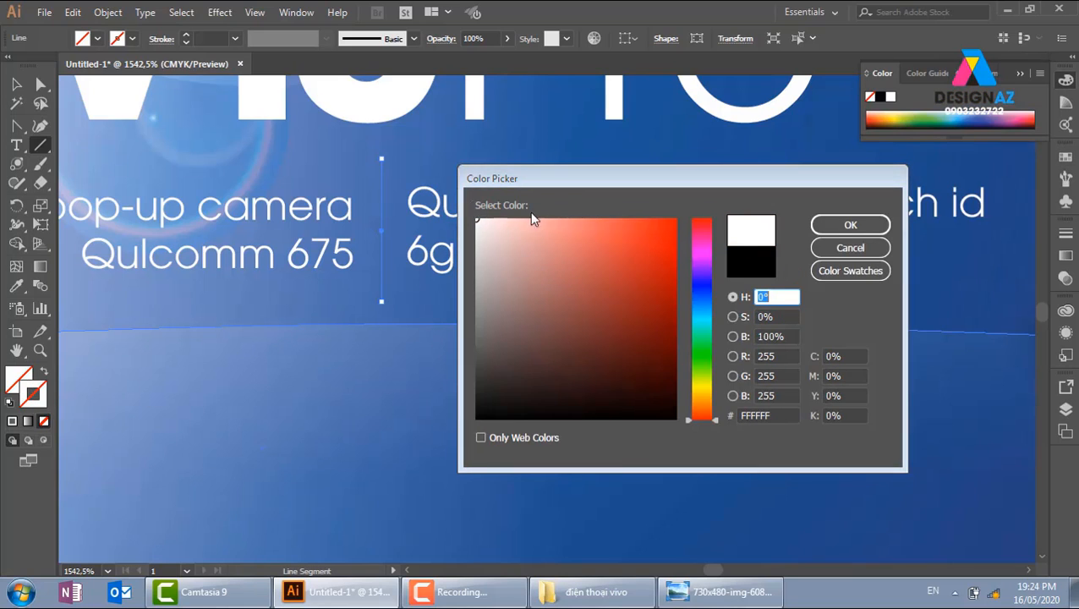
pyautogui.click(850, 224)
pyautogui.click(16, 83)
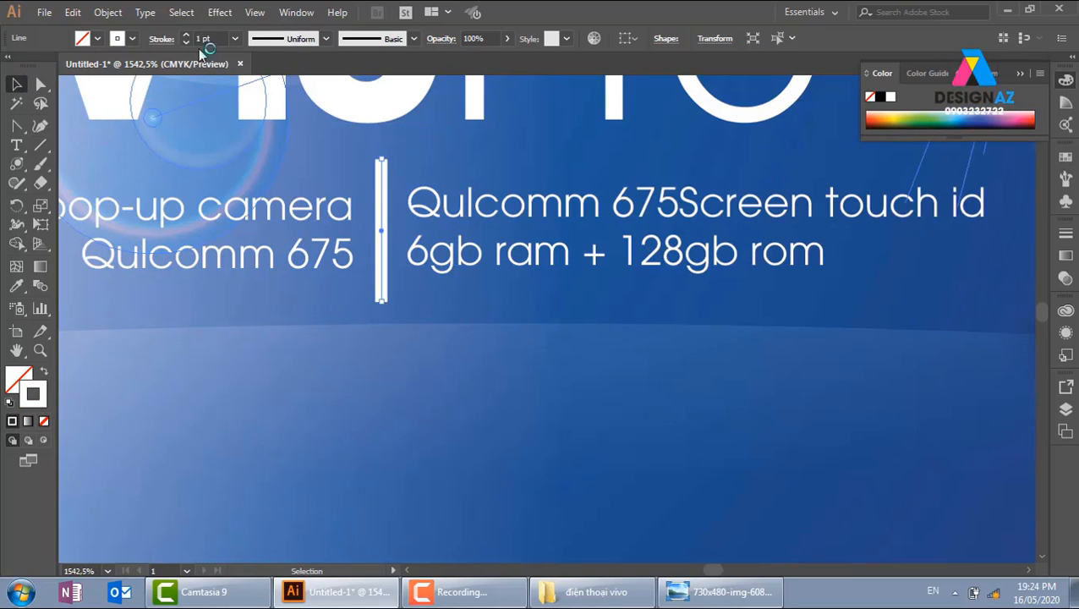
pyautogui.click(235, 39)
pyautogui.click(258, 71)
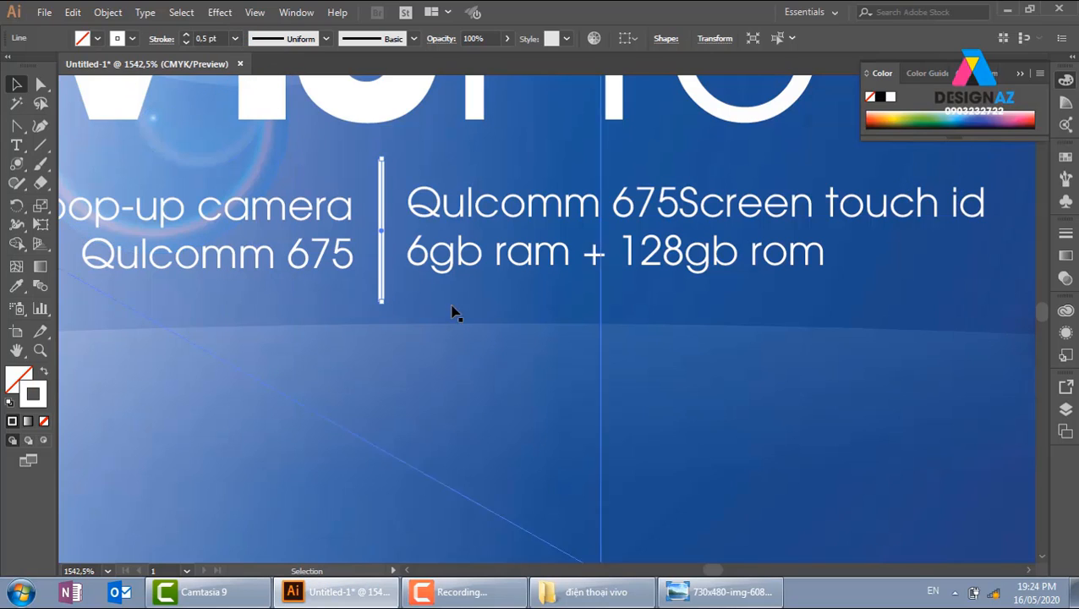
pyautogui.click(511, 425)
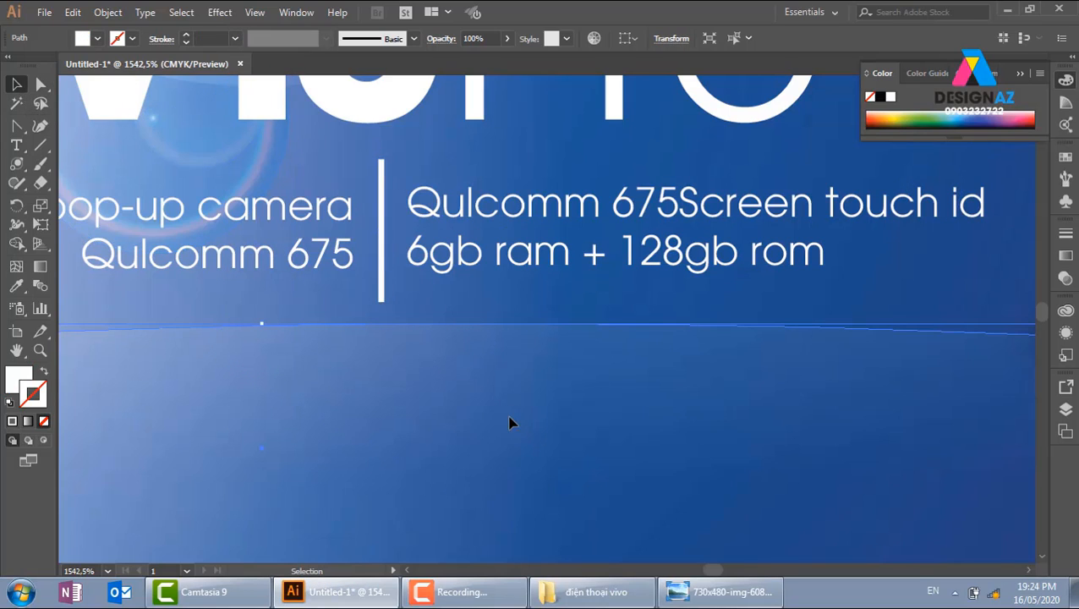
pyautogui.click(380, 170)
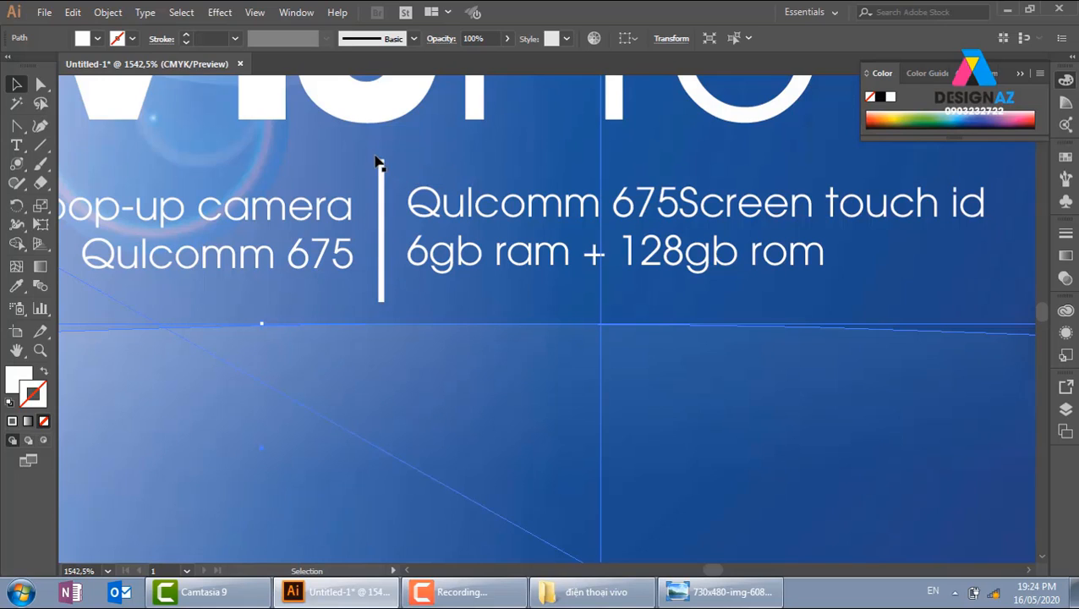
# Try a tapered width profile on the divider line between the two spec texts
pyautogui.click(381, 266)
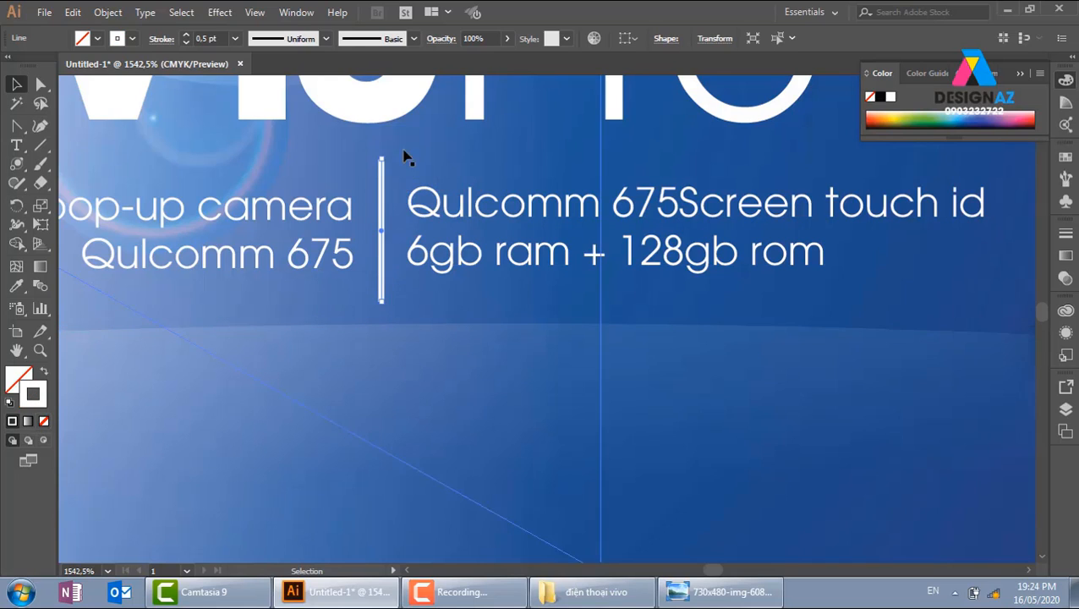
pyautogui.click(327, 41)
pyautogui.click(289, 93)
pyautogui.click(543, 183)
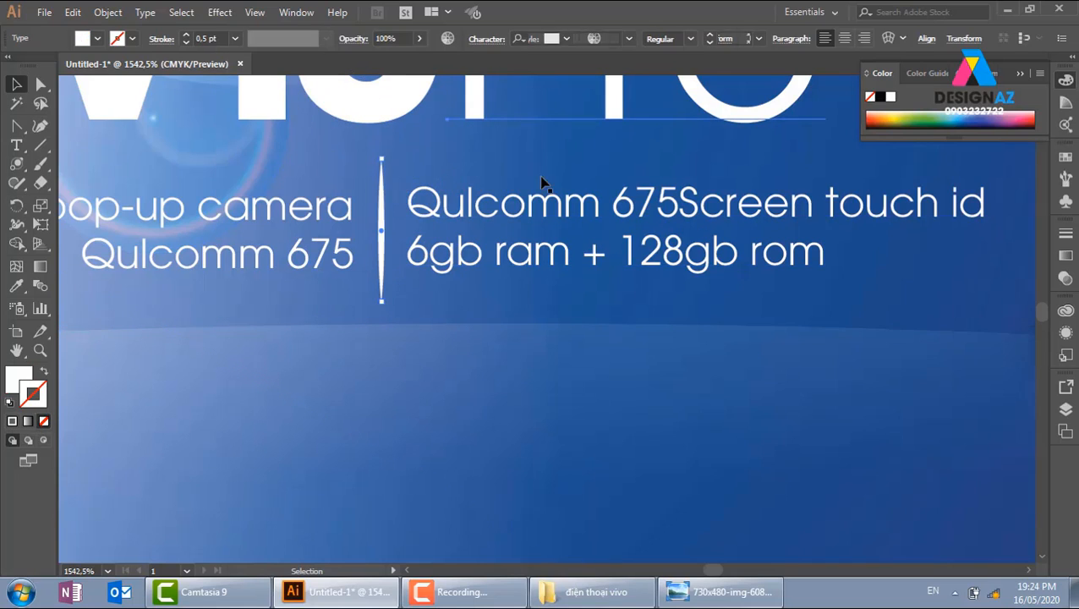
pyautogui.click(383, 218)
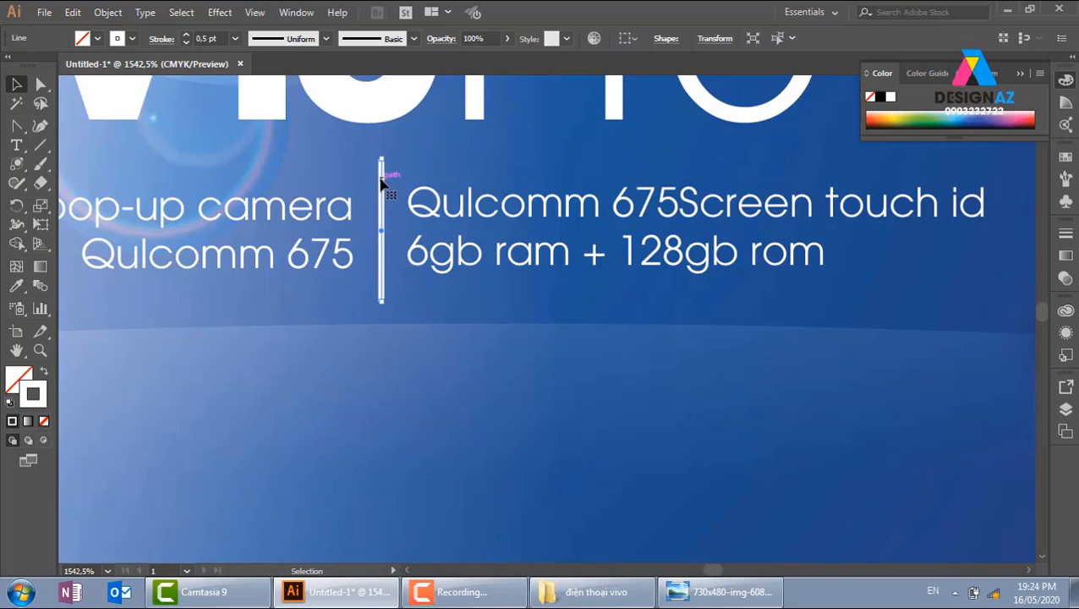
pyautogui.click(543, 411)
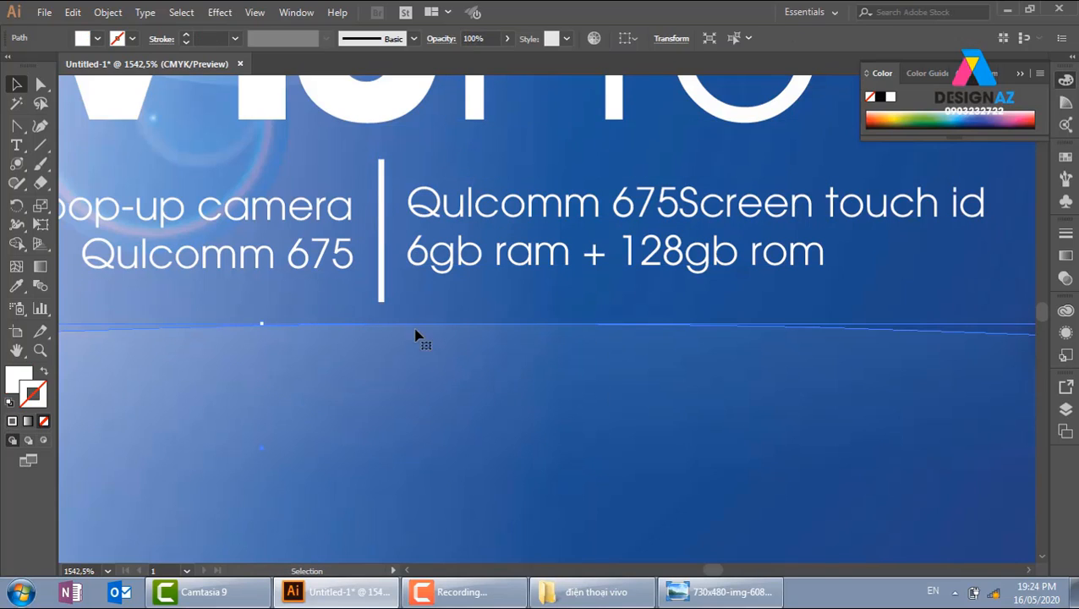
# Add an opacity mask with clipping off to the divider line and draw a narrow rectangle around the line in the mask
pyautogui.click(379, 285)
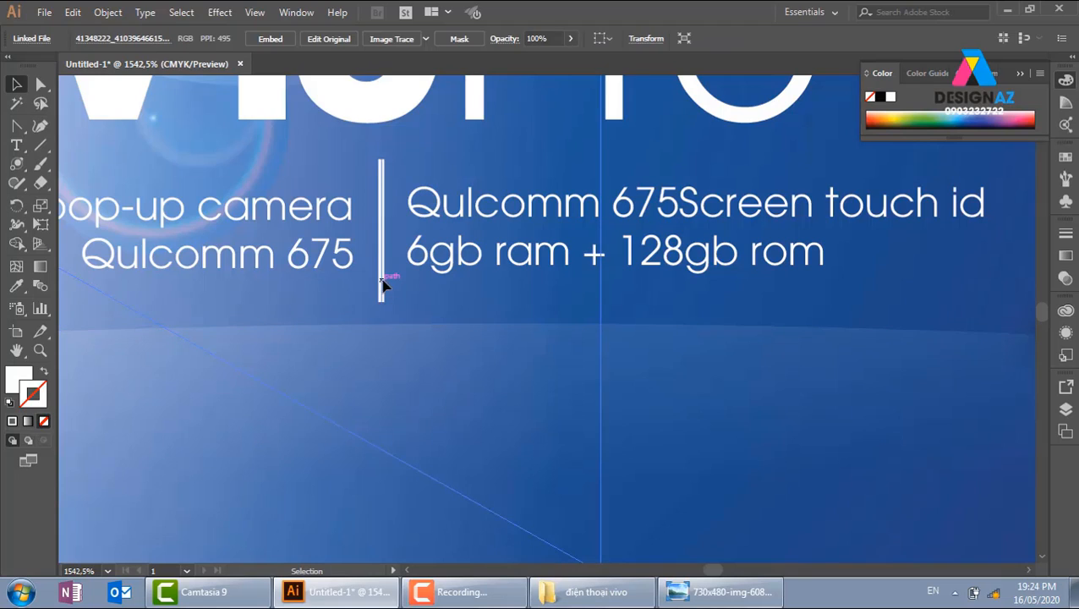
pyautogui.click(1065, 277)
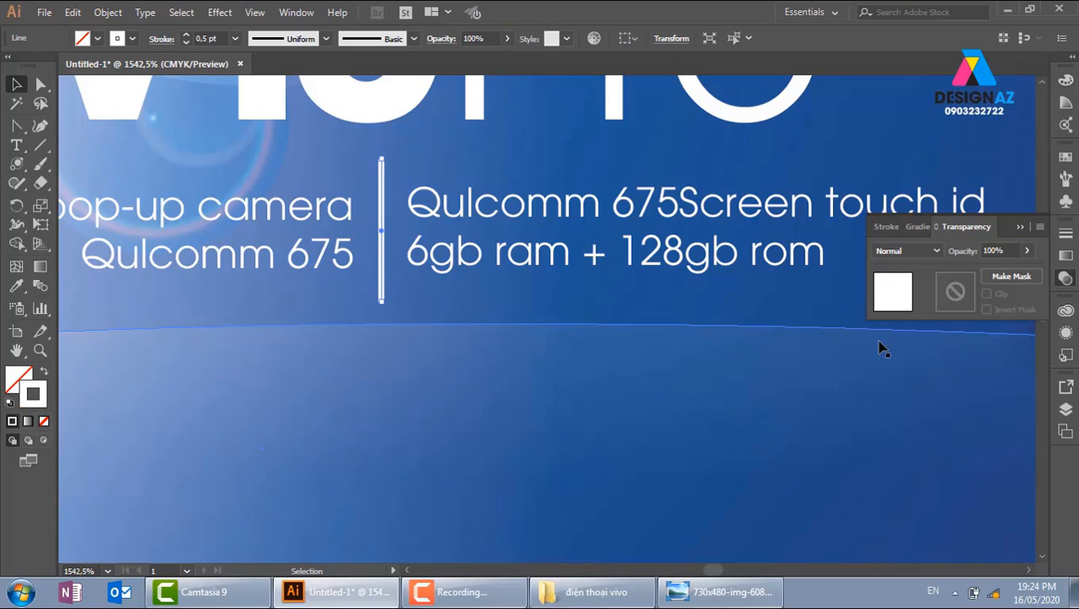
pyautogui.click(953, 295)
pyautogui.click(986, 294)
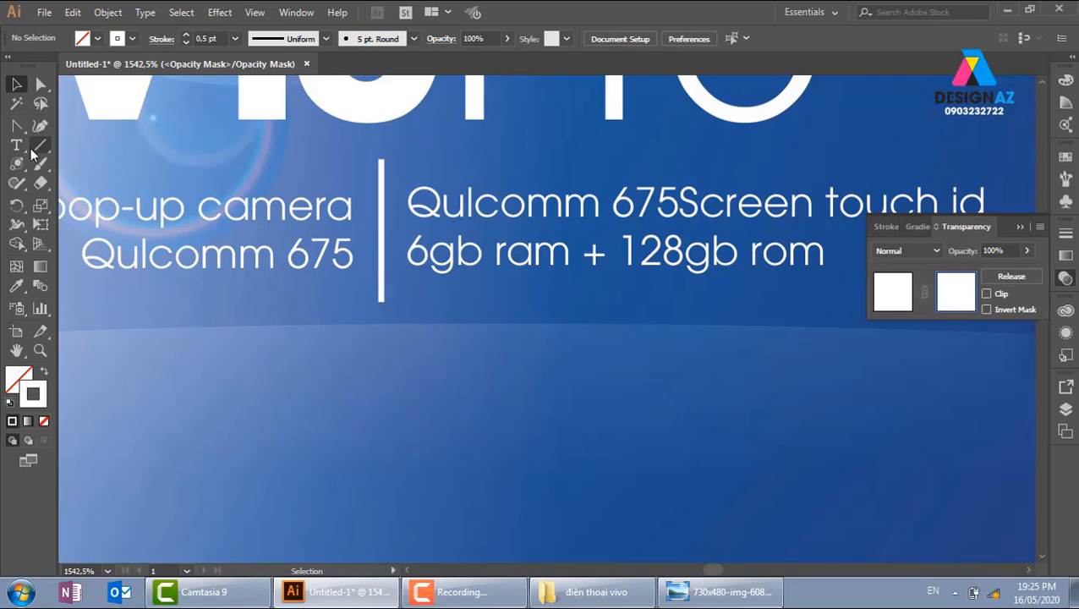
pyautogui.moveTo(16, 163); pyautogui.dragTo(74, 165)
pyautogui.moveTo(366, 157); pyautogui.dragTo(402, 319)
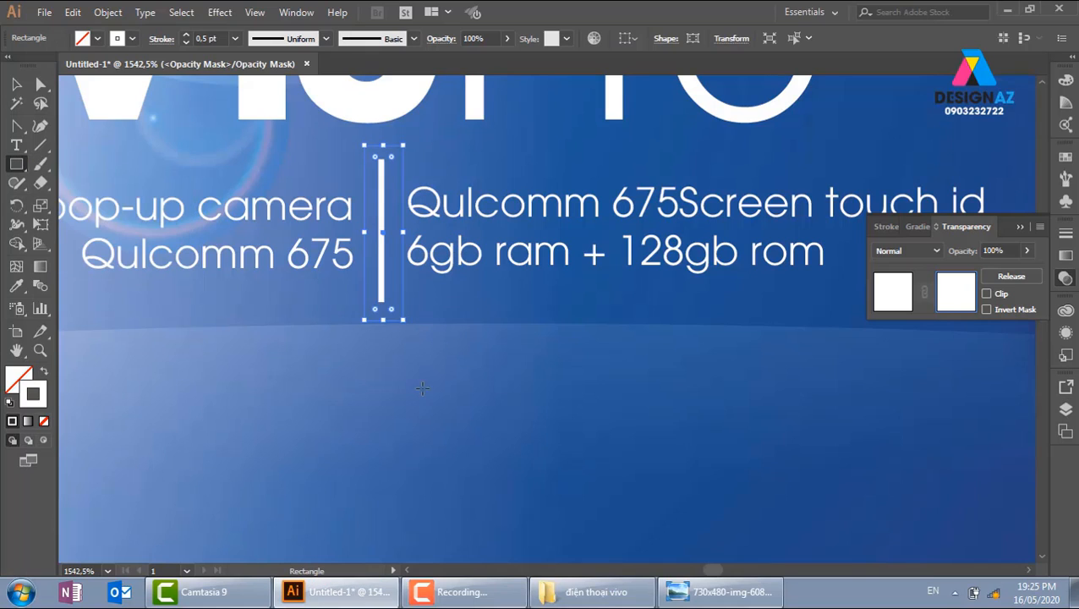
# Fill the mask rectangle with the white-to-black linear gradient swatch and leave its stroke empty
pyautogui.click(1066, 156)
pyautogui.click(902, 265)
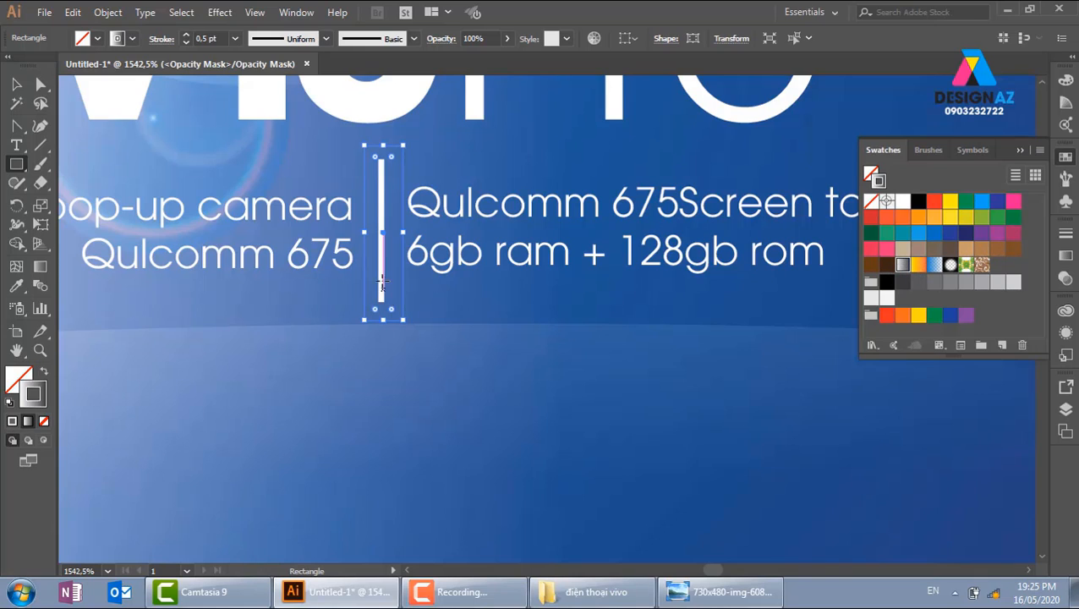
pyautogui.hotkey('shift', 'x')
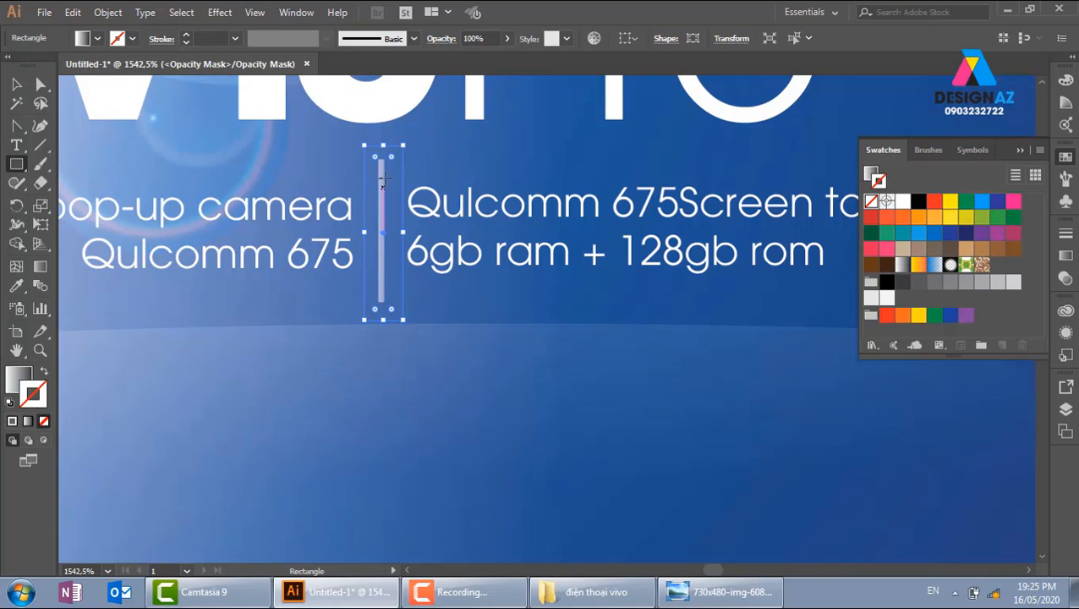
# Edit the mask rectangle's gradient to black at both ends with a white stop near the middle, at 51.08%
pyautogui.click(1065, 280)
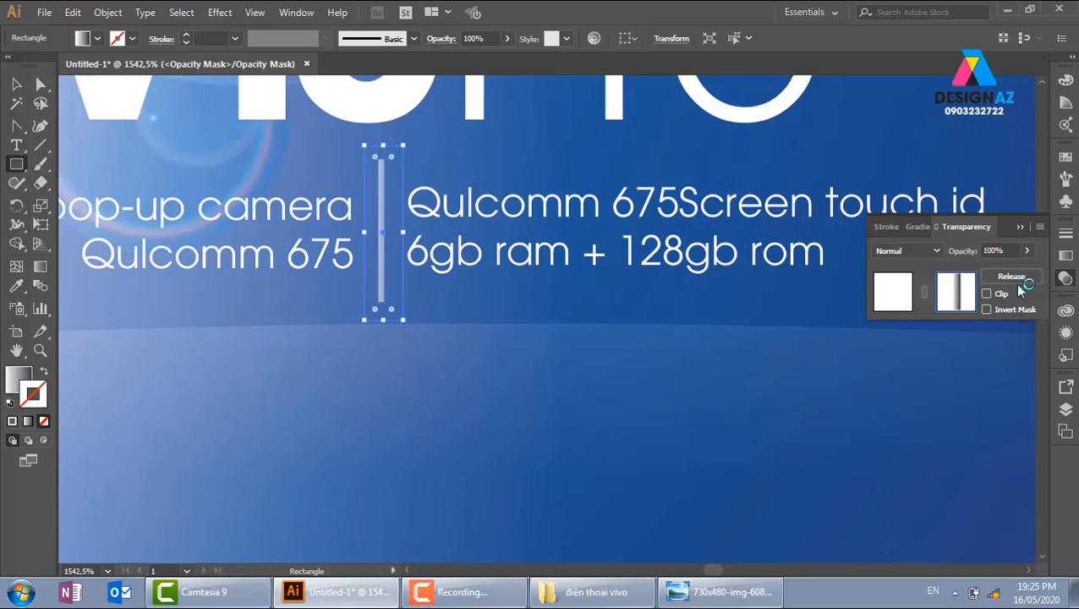
pyautogui.click(1068, 257)
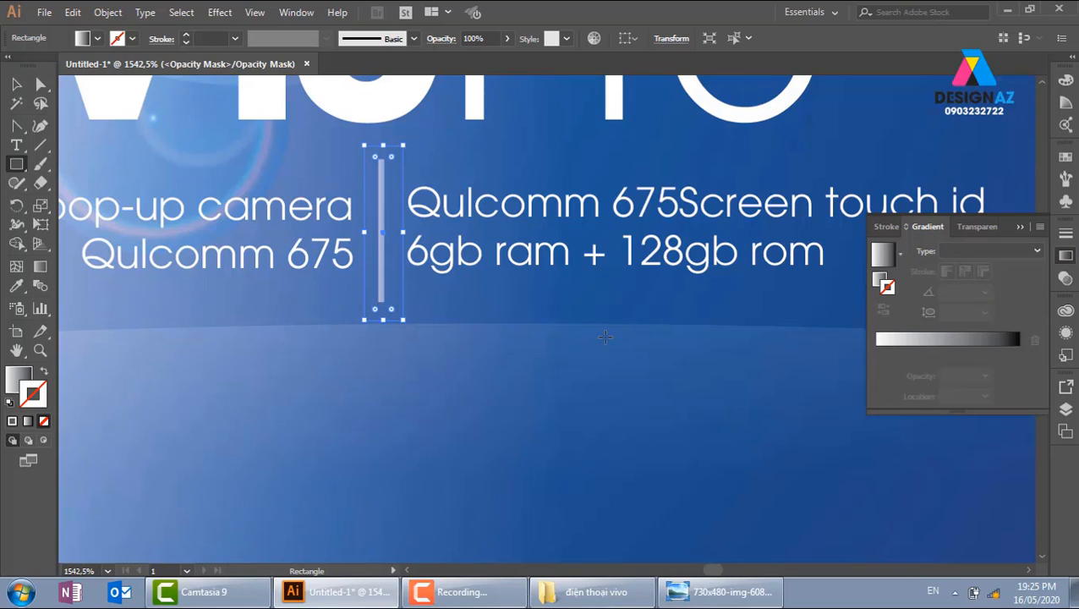
pyautogui.press('.')
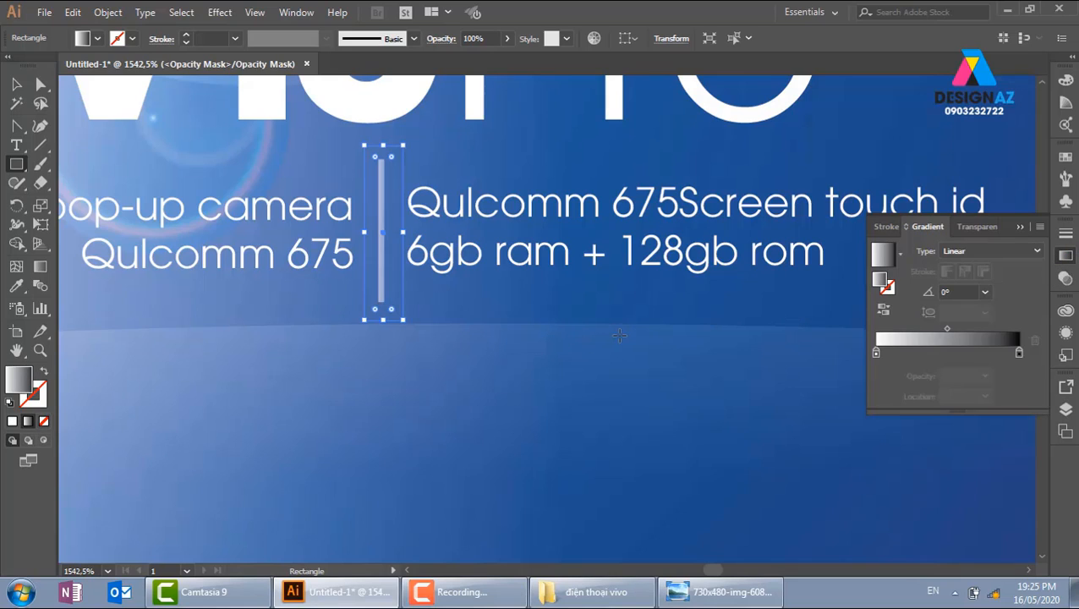
pyautogui.doubleClick(876, 352)
pyautogui.click(847, 404)
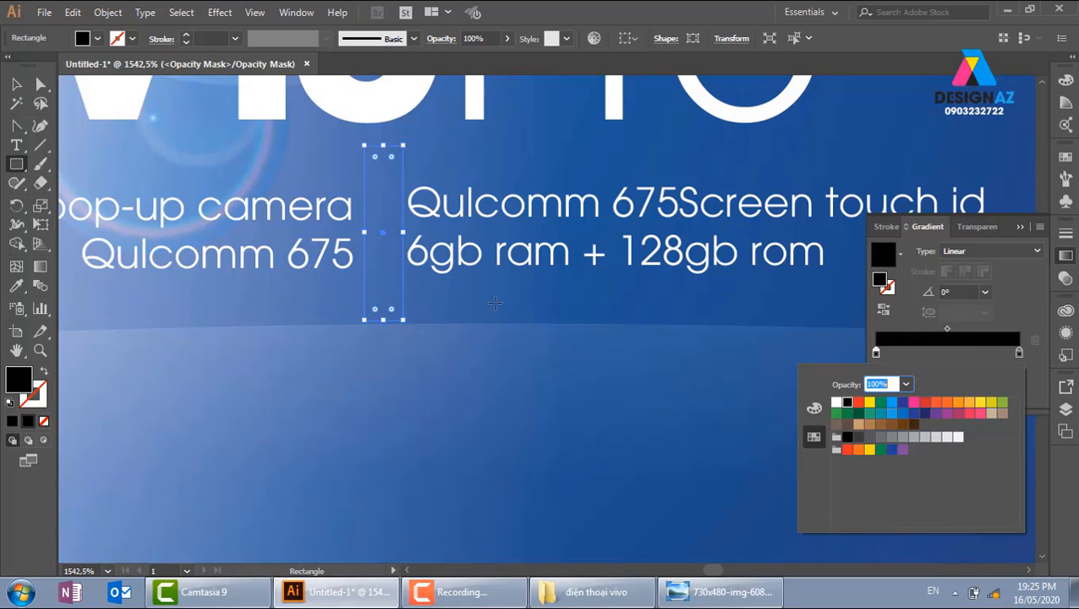
pyautogui.click(950, 353)
pyautogui.doubleClick(948, 352)
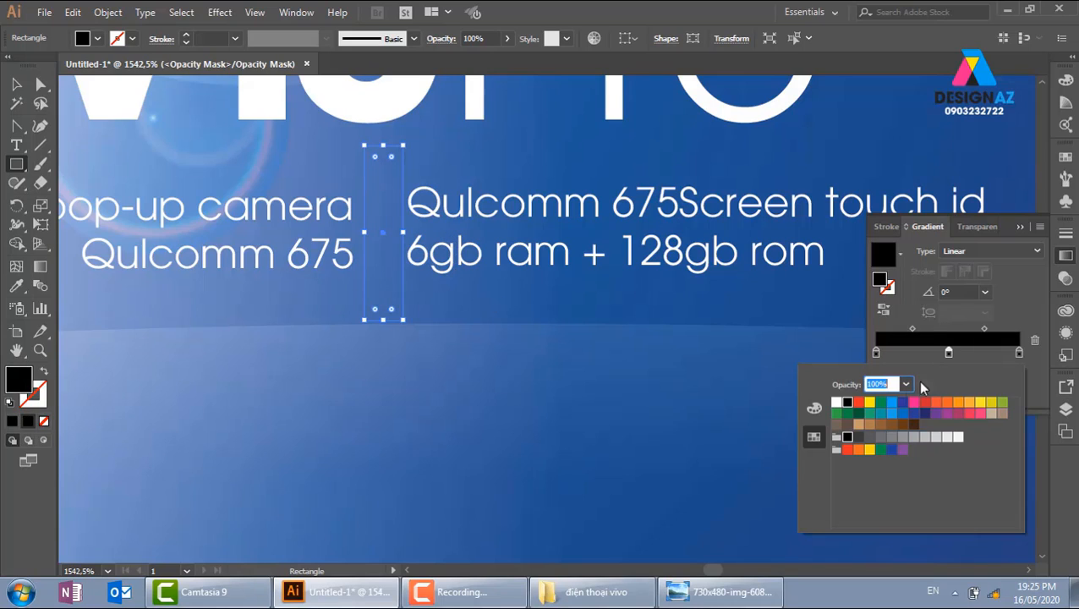
pyautogui.click(836, 402)
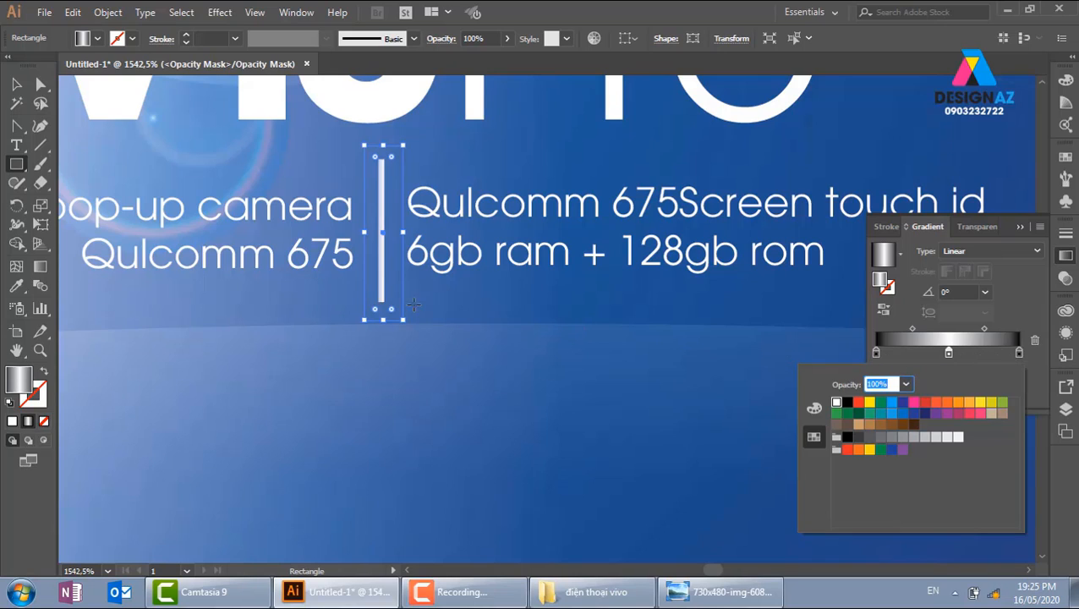
pyautogui.write('0')
pyautogui.press('Escape')
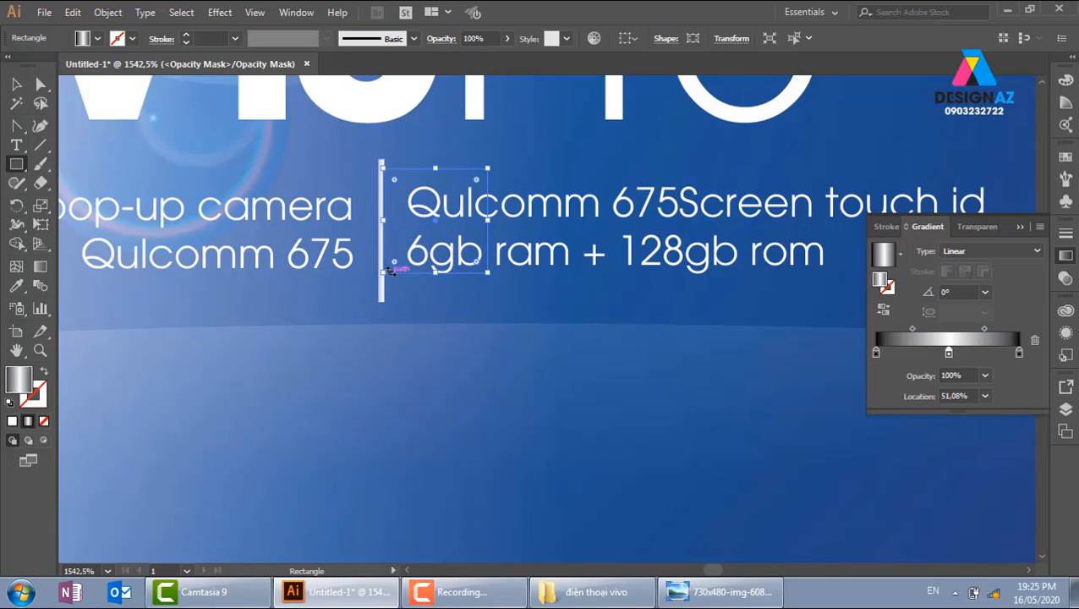
# Redirect the mask gradient vertically along the divider line so both ends fade out, and return to editing the artwork
pyautogui.click(40, 266)
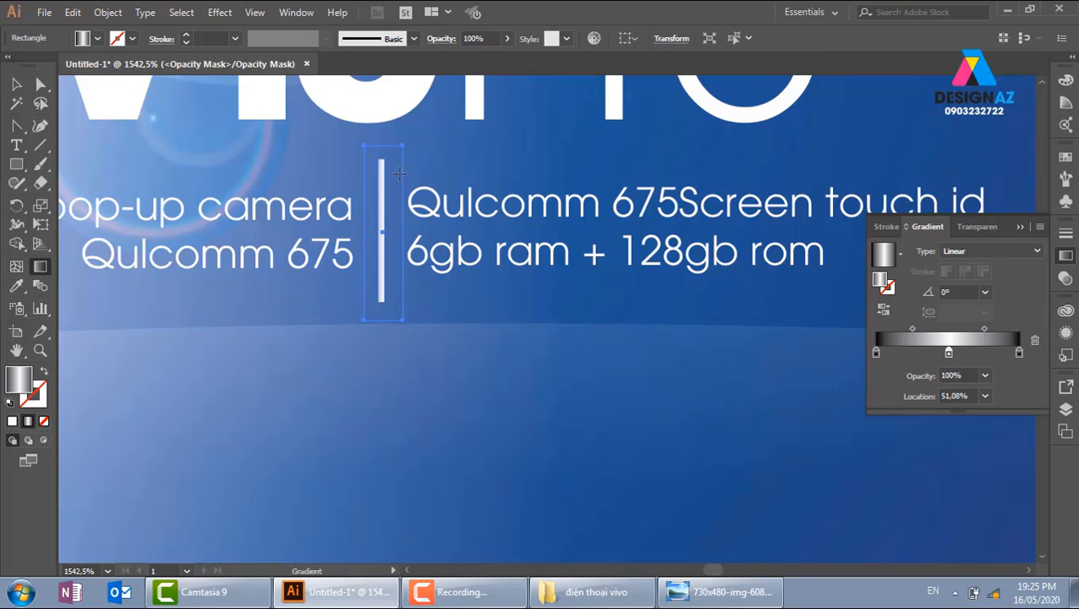
pyautogui.moveTo(391, 173); pyautogui.dragTo(391, 321)
pyautogui.click(1064, 278)
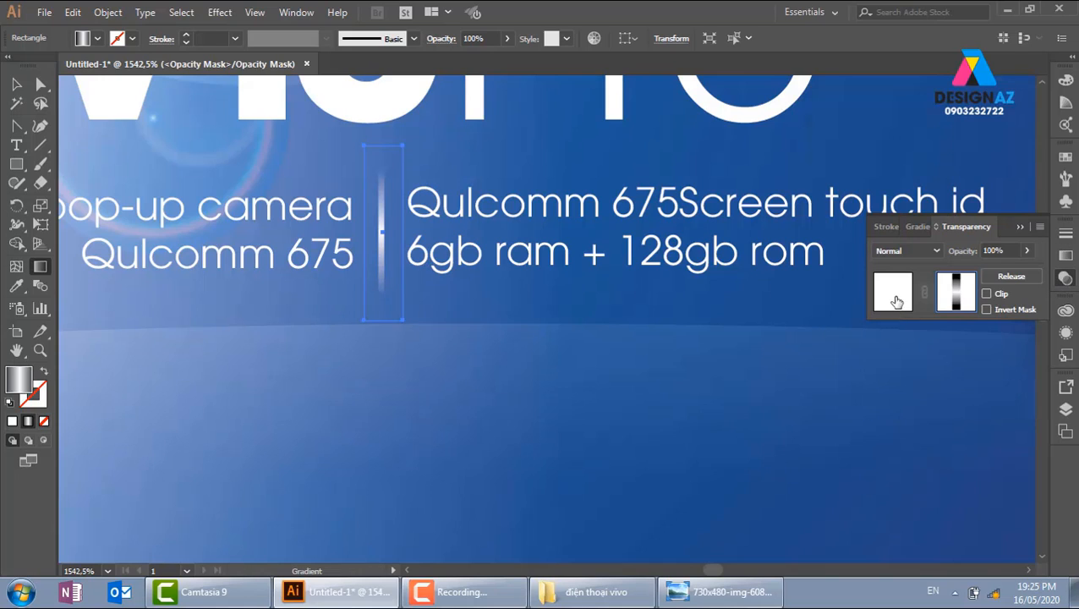
pyautogui.click(893, 292)
pyautogui.click(16, 83)
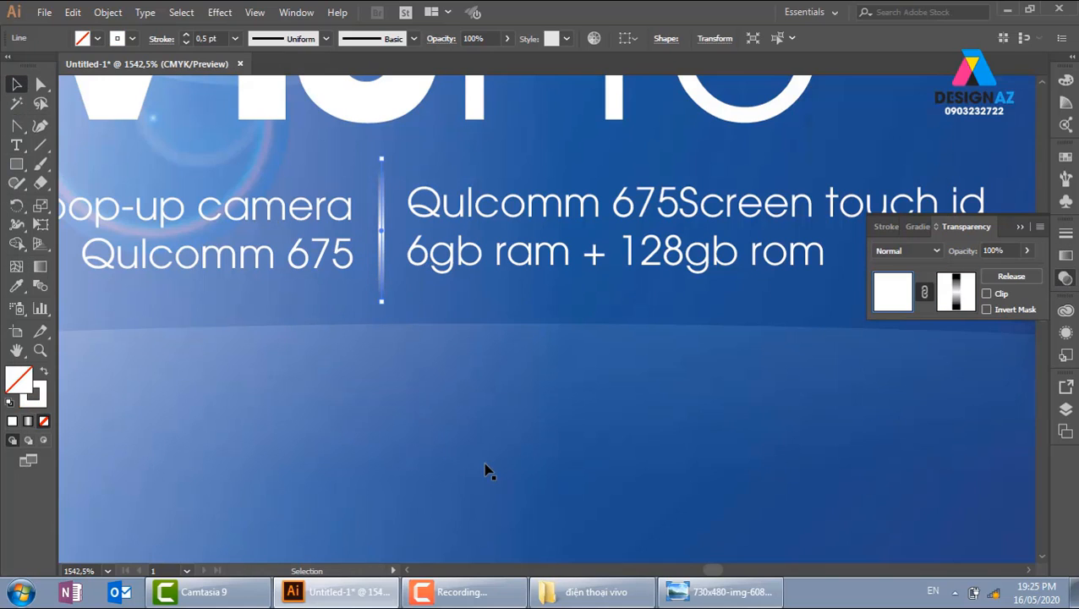
pyautogui.click(418, 324)
# Set the divider line's stroke weight to 0.25 pt
pyautogui.click(384, 261)
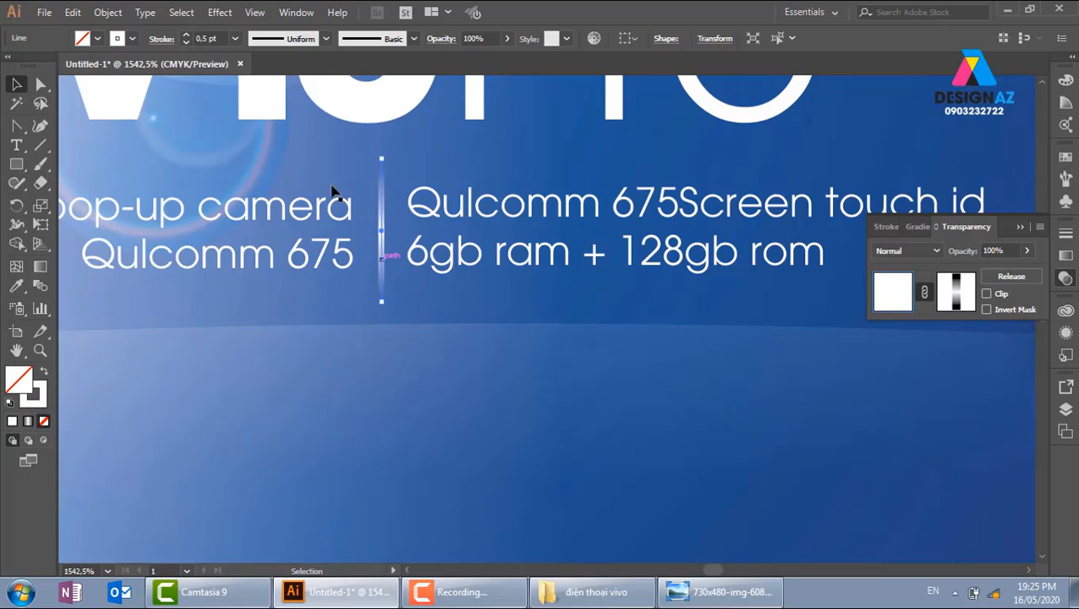
pyautogui.click(235, 39)
pyautogui.click(254, 58)
pyautogui.click(430, 324)
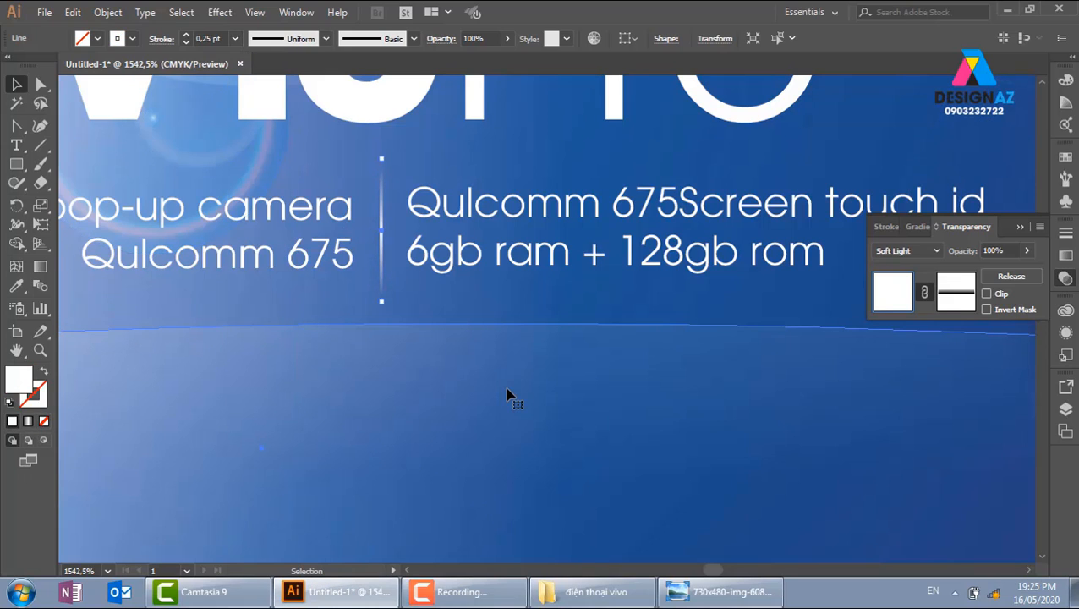
# Duplicate the bold V15 lettering and offset the copy slightly to the right and downward
pyautogui.hotkey('ctrl', '-')
pyautogui.hotkey('ctrl', '-')
pyautogui.hotkey('ctrl', '-')
pyautogui.hotkey('ctrl', '-')
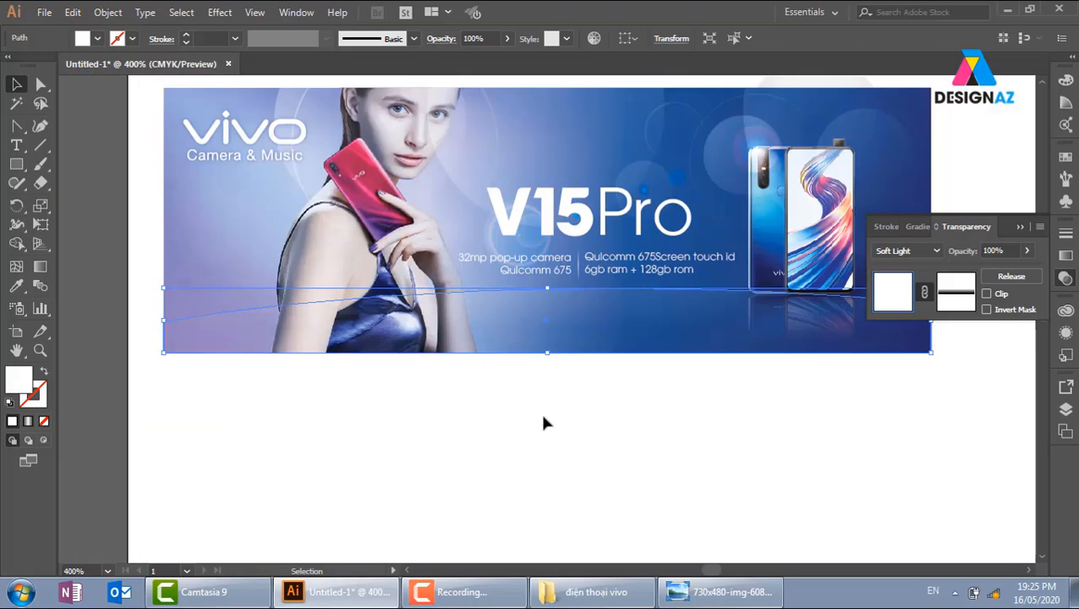
pyautogui.click(727, 435)
pyautogui.moveTo(770, 429); pyautogui.dragTo(699, 427)
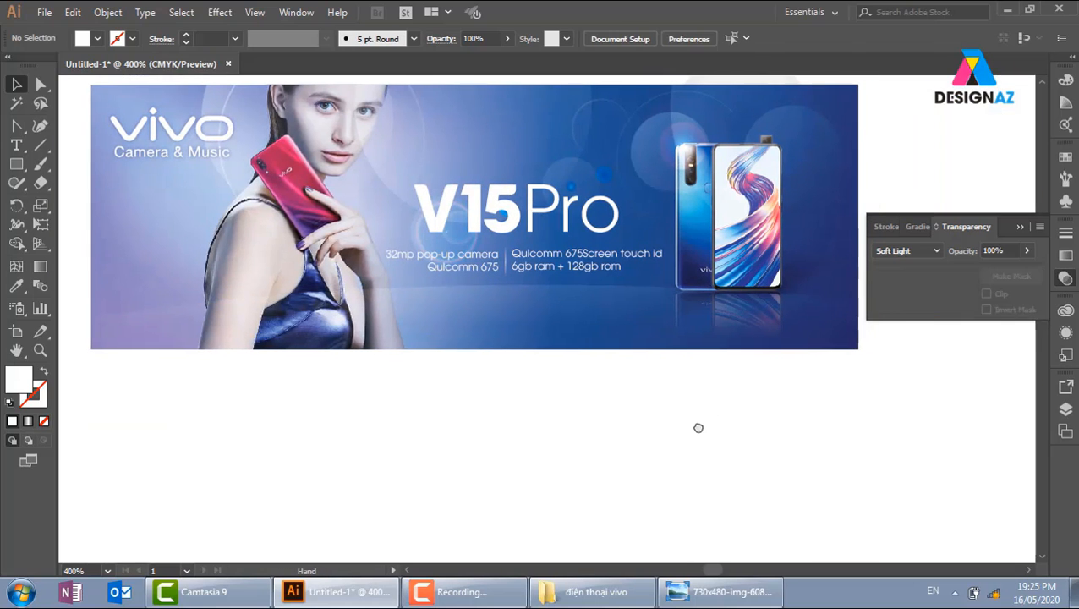
pyautogui.press('z')
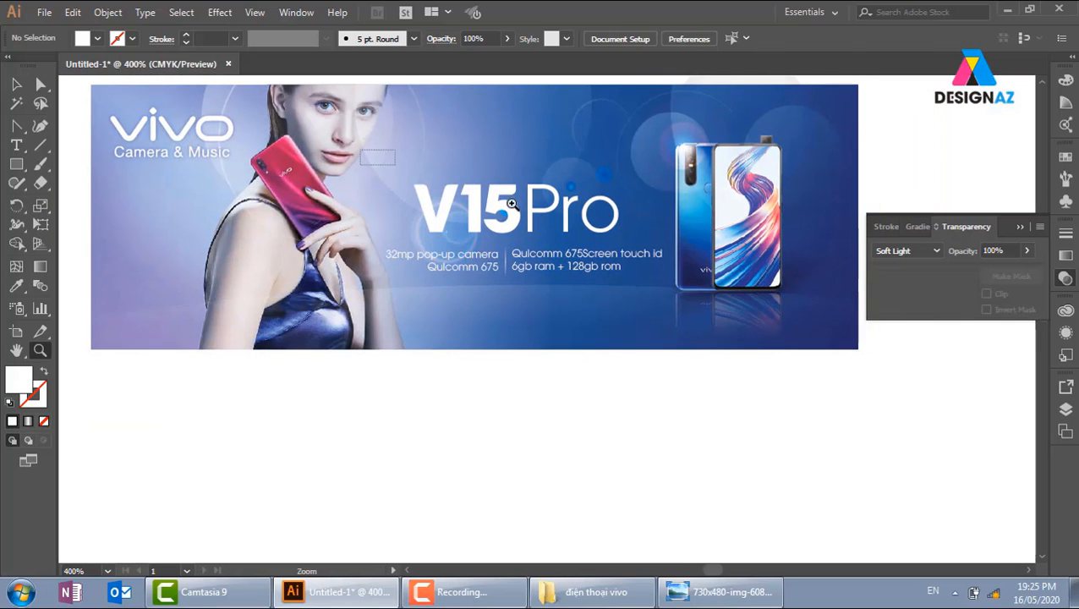
pyautogui.moveTo(361, 150); pyautogui.dragTo(745, 344)
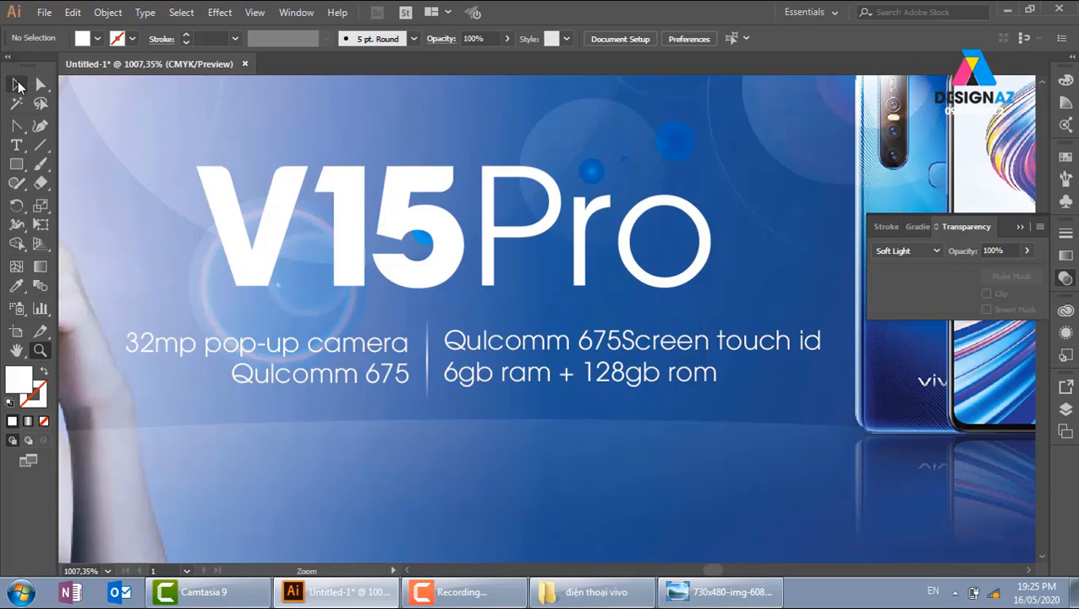
pyautogui.press('v')
pyautogui.click(463, 286)
pyautogui.press('a')
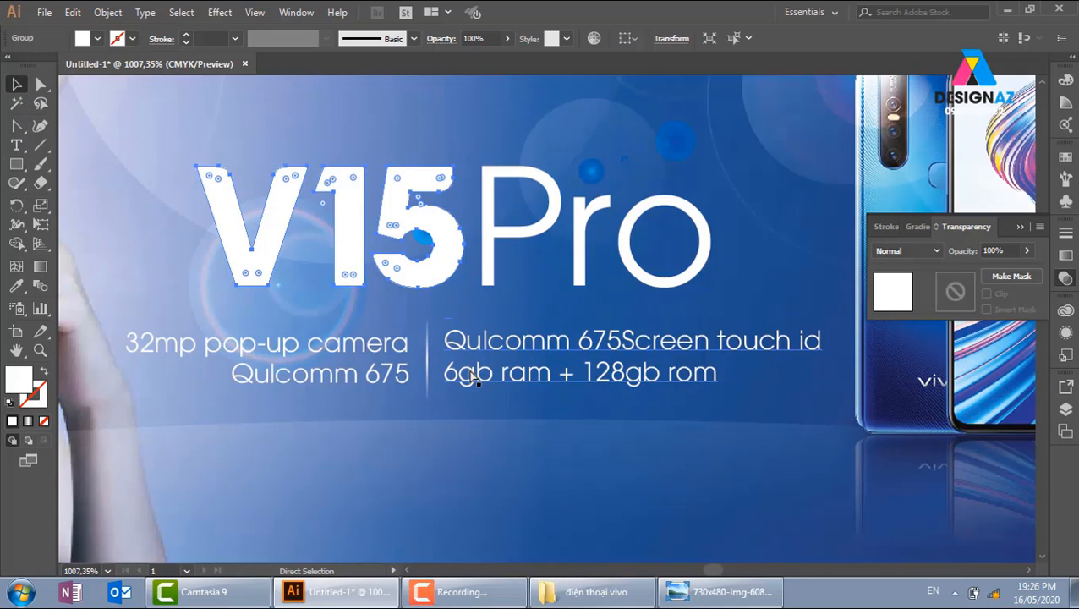
pyautogui.press('v')
pyautogui.hotkey('alt', 'Right')
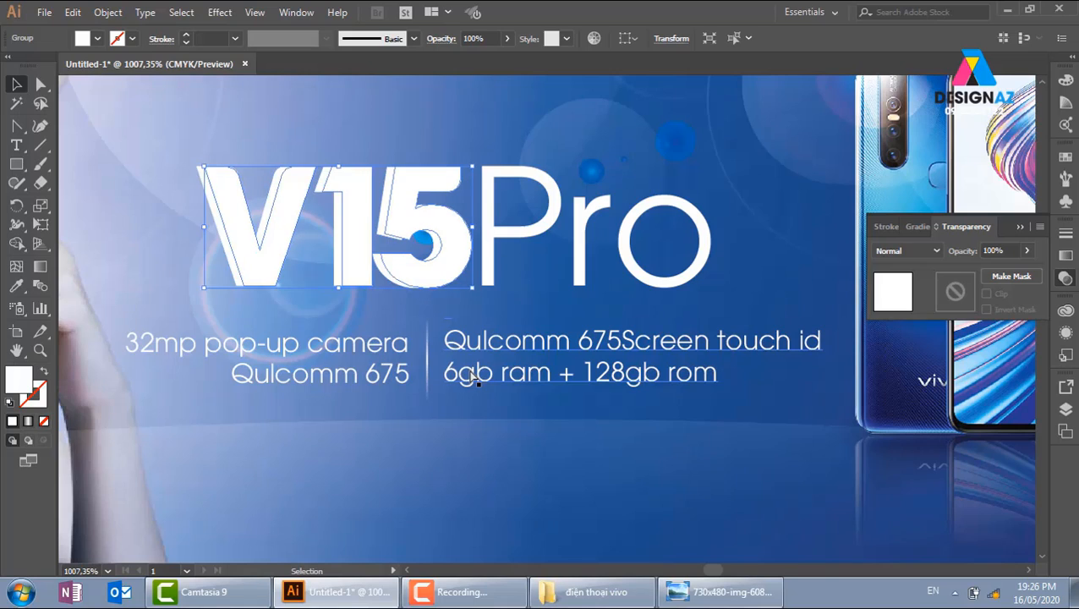
pyautogui.hotkey('alt', 'Down')
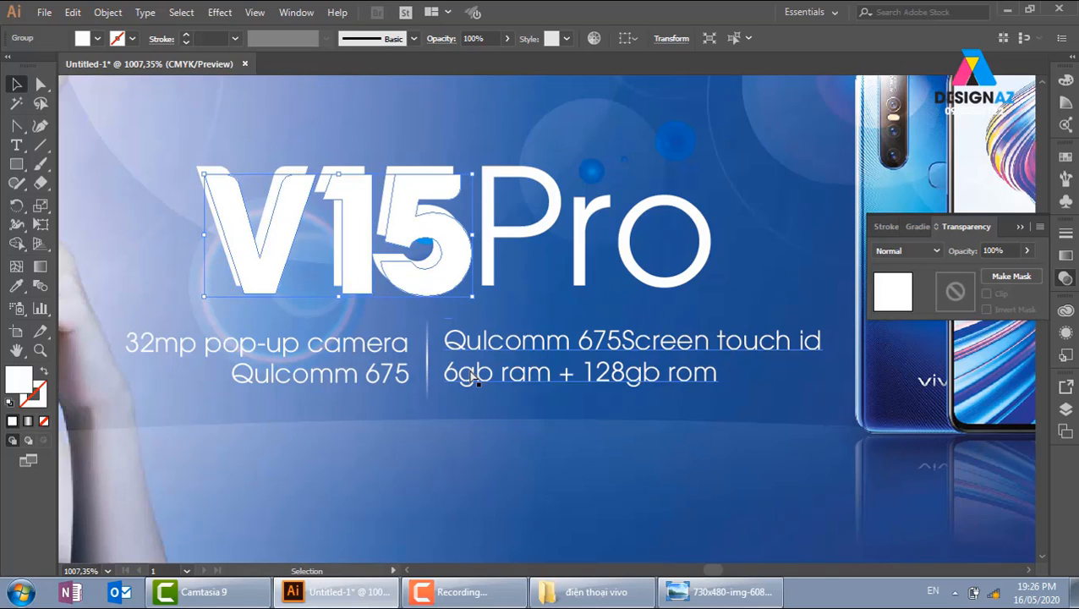
# Turn the offset V15 copy into a dark blue shadow behind the white letters, using Multiply blending at 52% opacity
pyautogui.click(1067, 159)
pyautogui.click(950, 233)
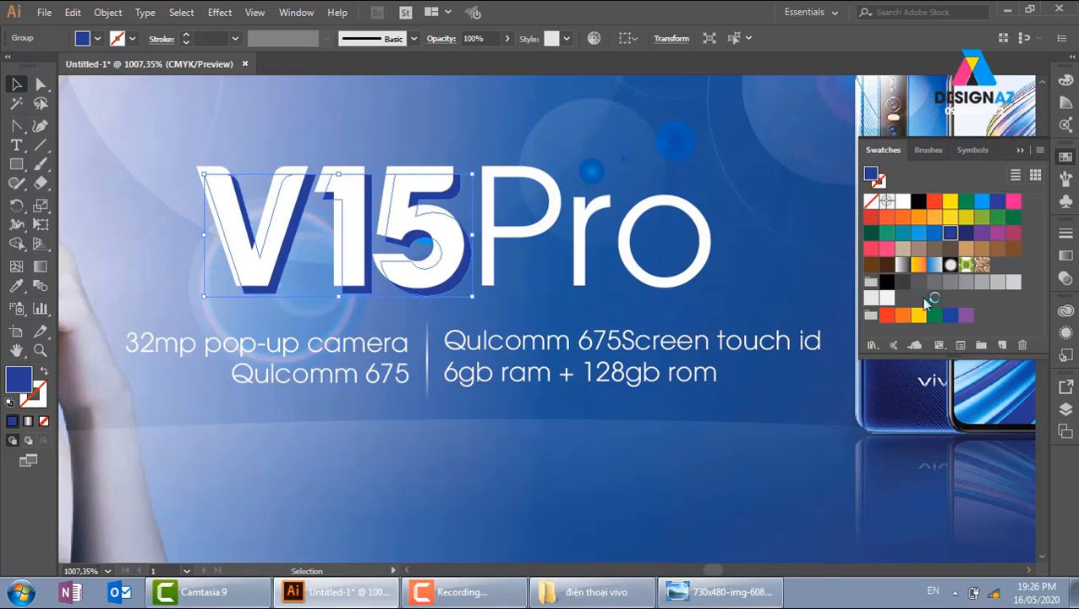
pyautogui.click(1067, 279)
pyautogui.click(936, 250)
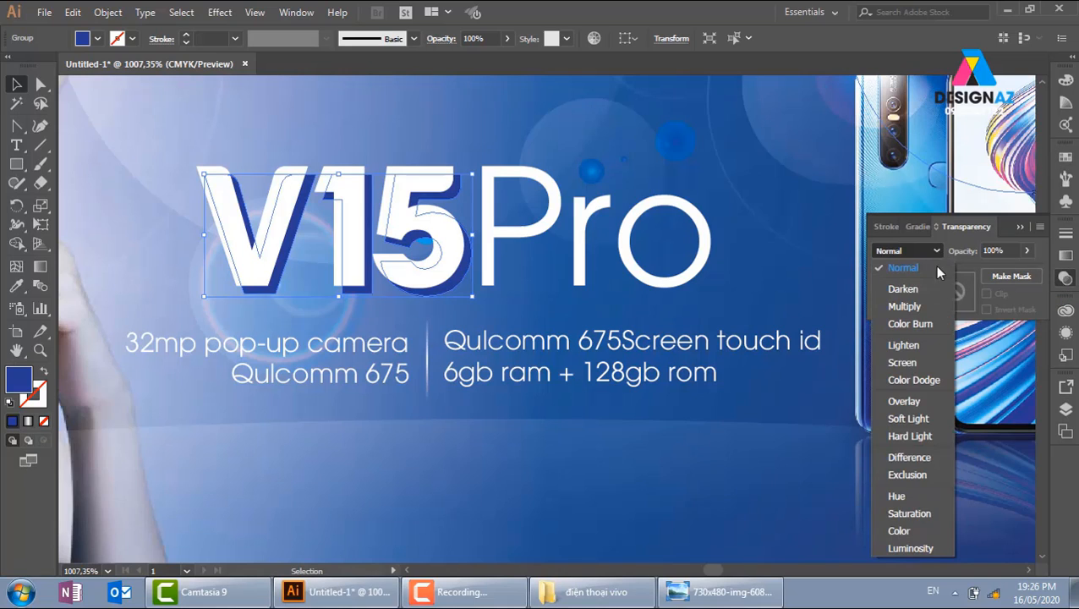
pyautogui.click(919, 307)
pyautogui.click(1027, 250)
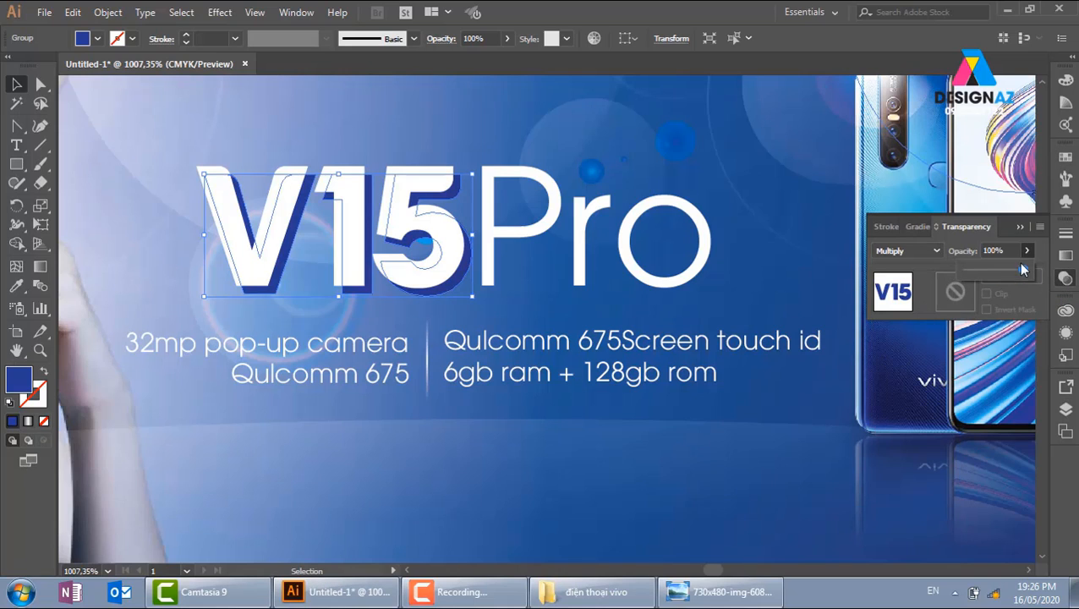
pyautogui.moveTo(1026, 272); pyautogui.dragTo(1001, 282)
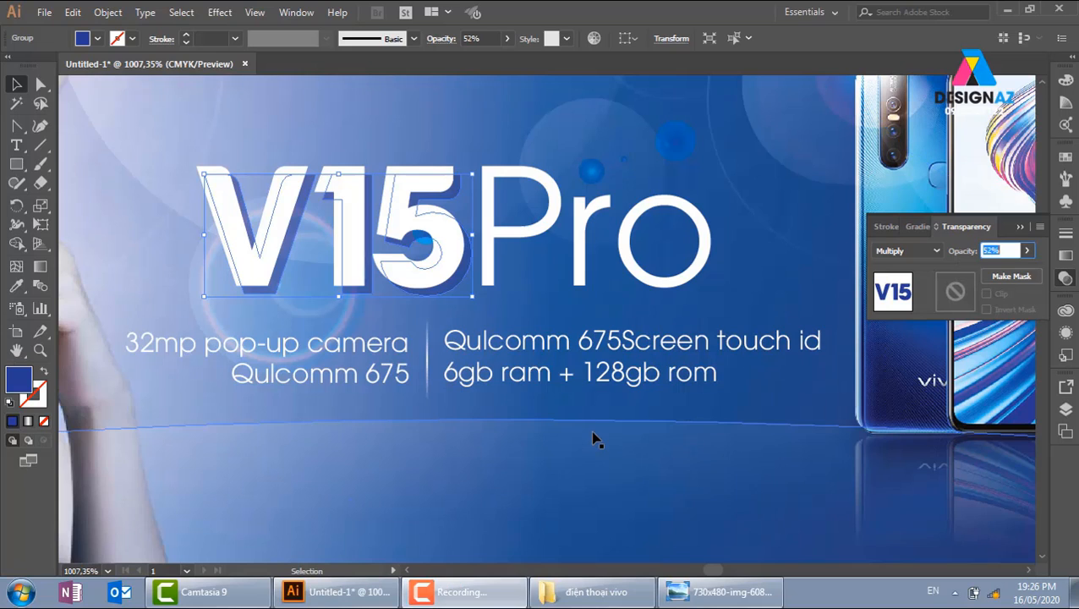
pyautogui.click(771, 281)
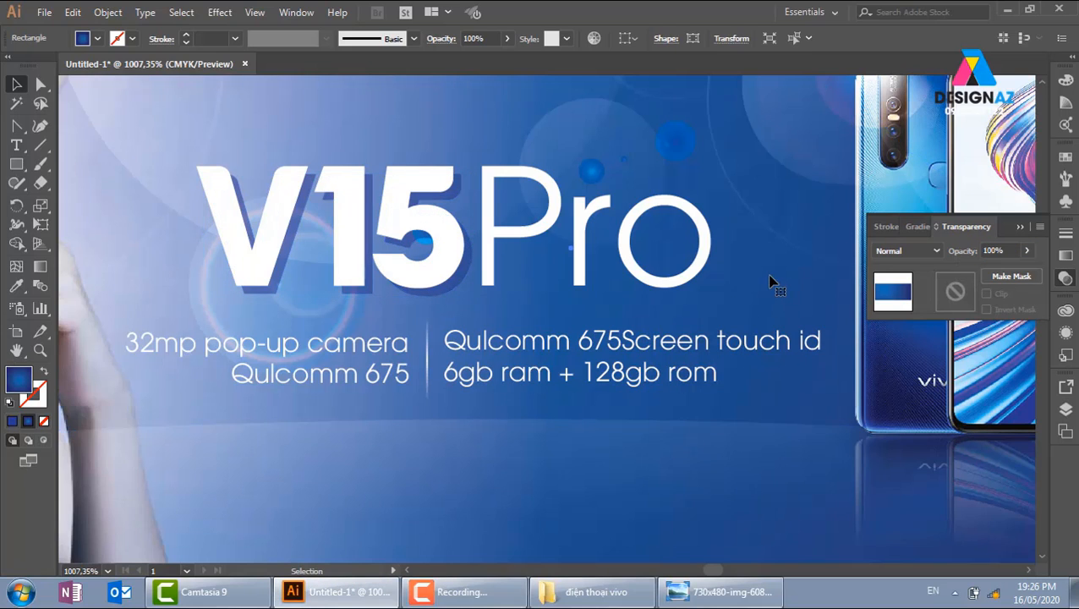
pyautogui.hotkey('ctrl', '-')
pyautogui.hotkey('ctrl', '-')
pyautogui.hotkey('ctrl', '-')
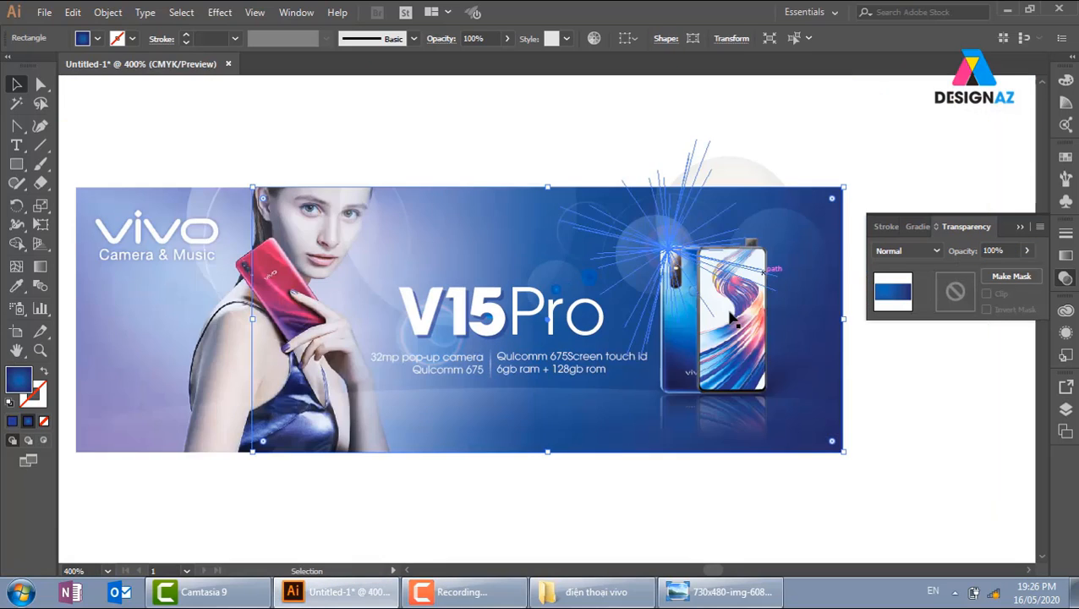
# Try placing the white Vivo logo above the V15 Pro lettering, and undo the move
pyautogui.moveTo(596, 404); pyautogui.dragTo(619, 361)
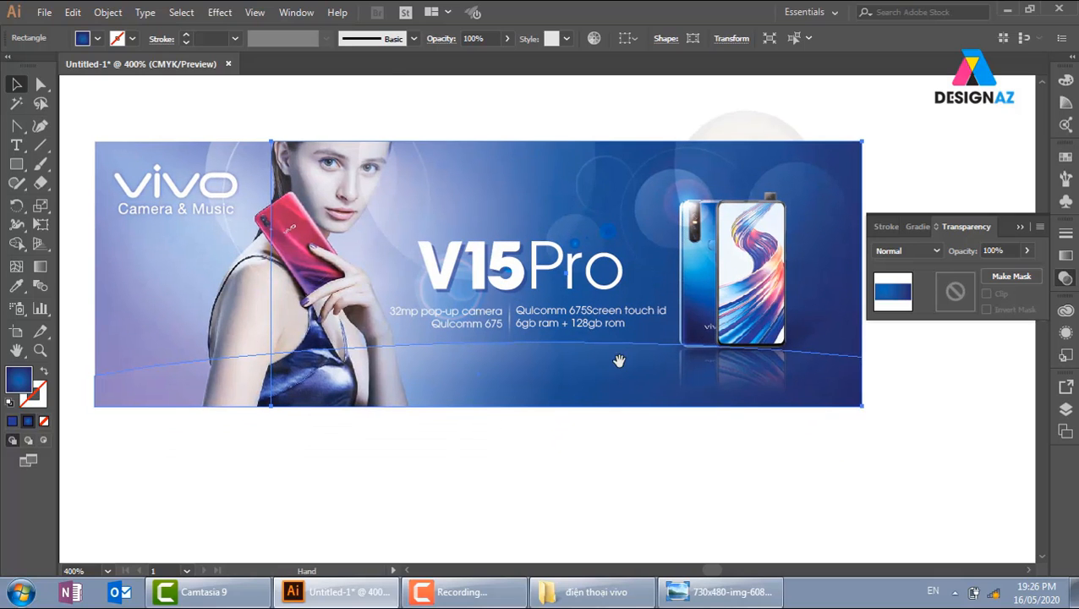
pyautogui.click(524, 115)
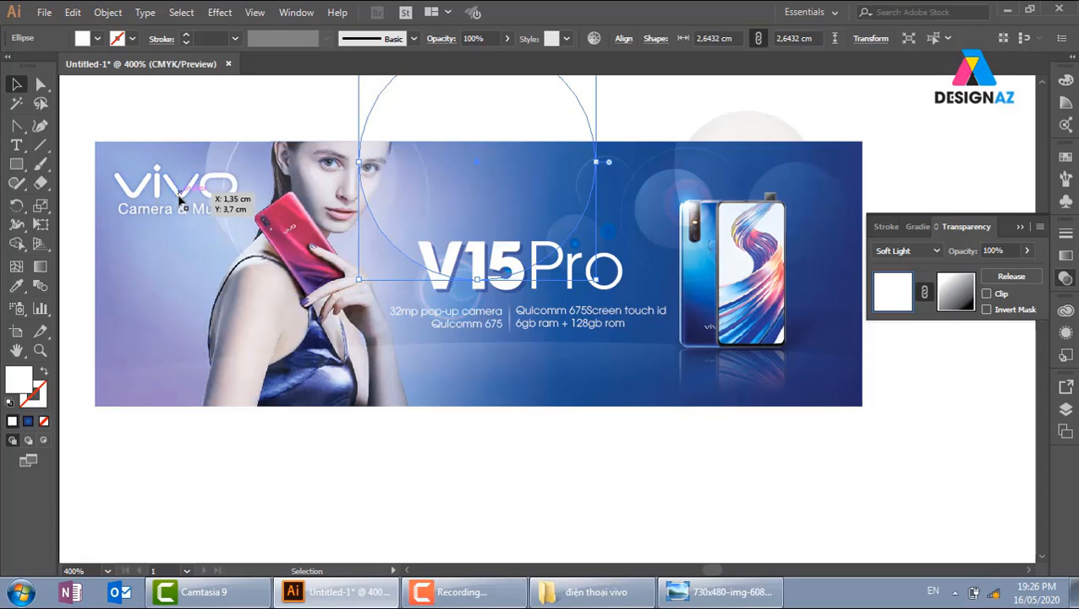
pyautogui.moveTo(188, 189); pyautogui.dragTo(482, 203)
pyautogui.click(554, 121)
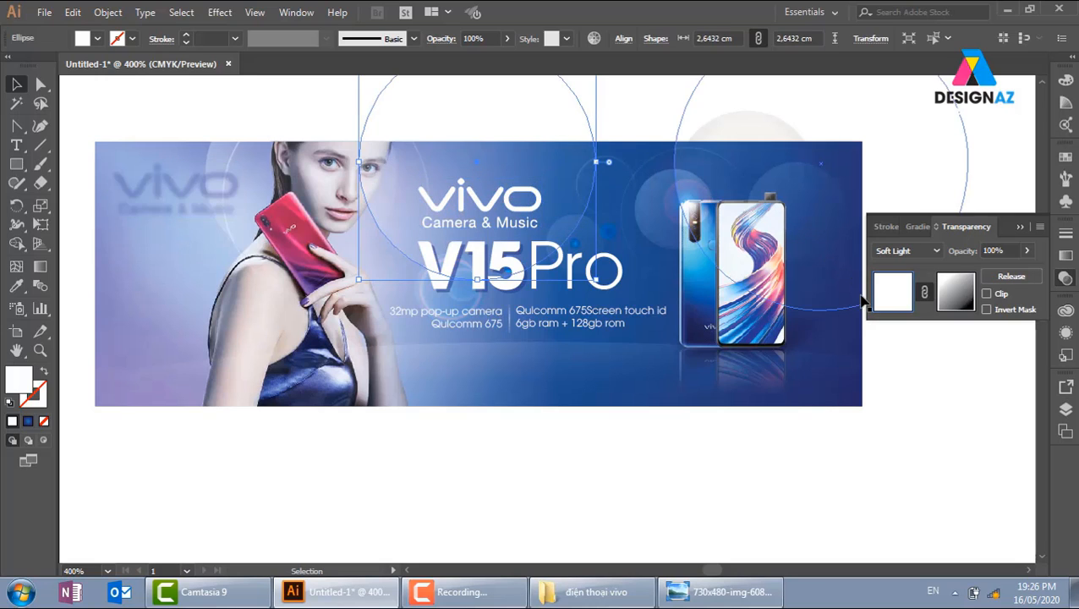
pyautogui.hotkey('ctrl', 'z')
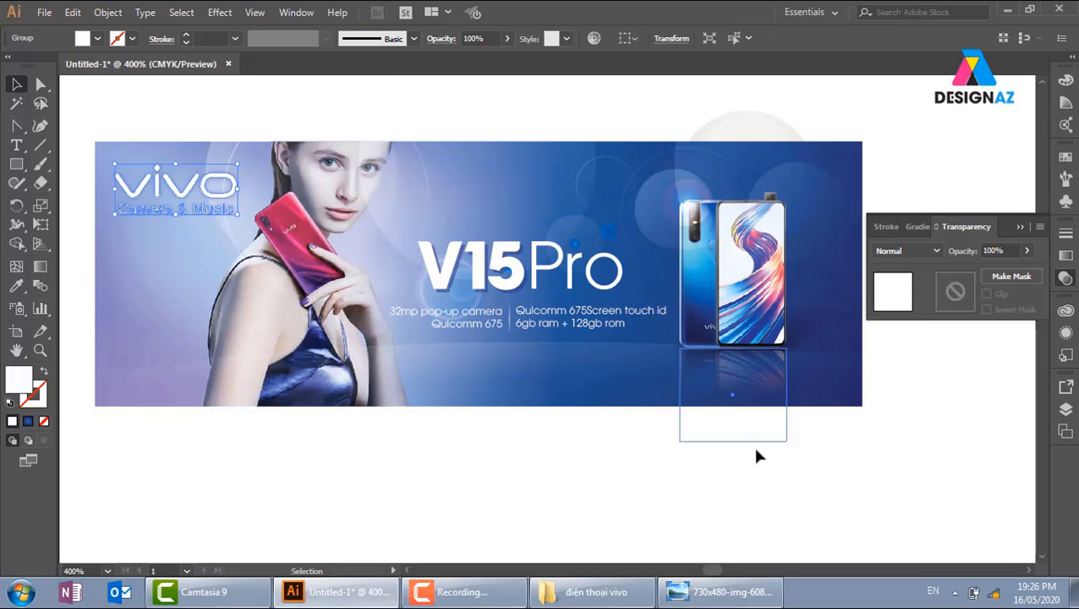
pyautogui.click(769, 462)
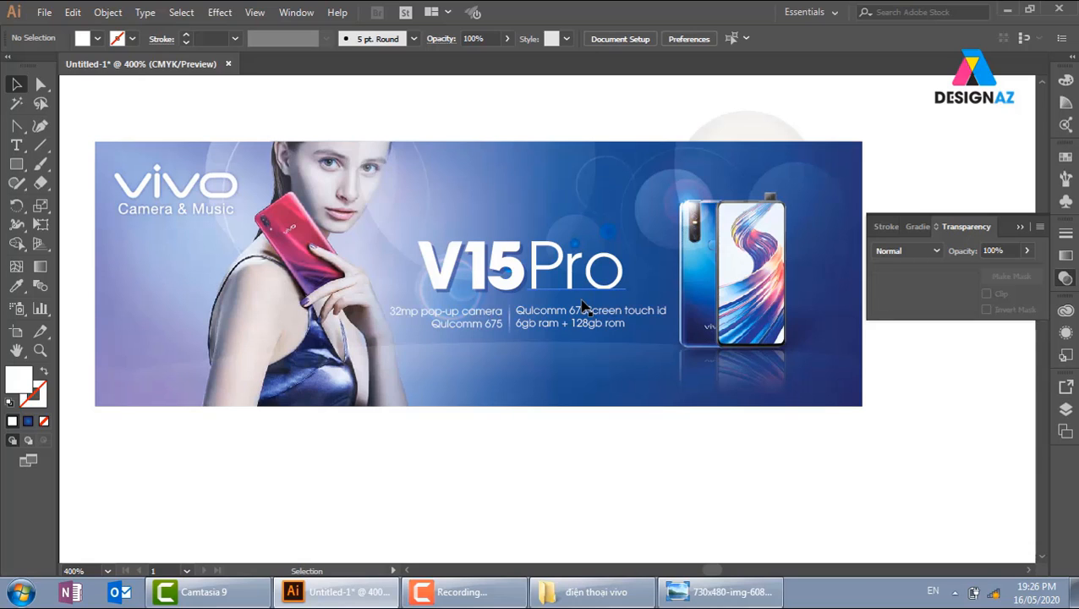
# Search Local Disk (D:) for "logo" and open the file logo mf from the logo mika food folder
pyautogui.moveTo(481, 367); pyautogui.dragTo(517, 314)
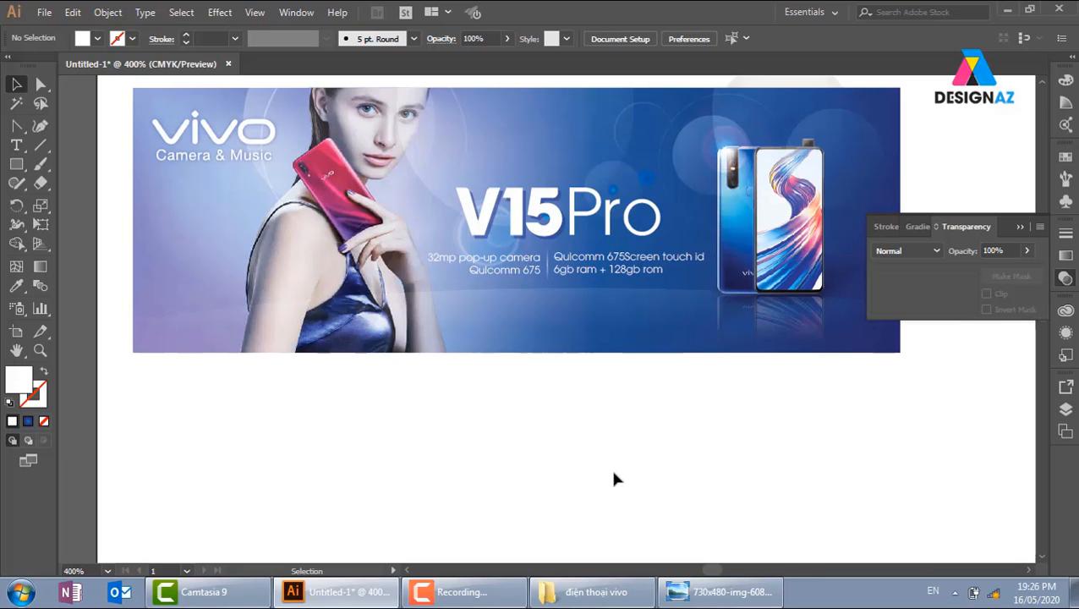
pyautogui.hotkey('ctrl', 'o')
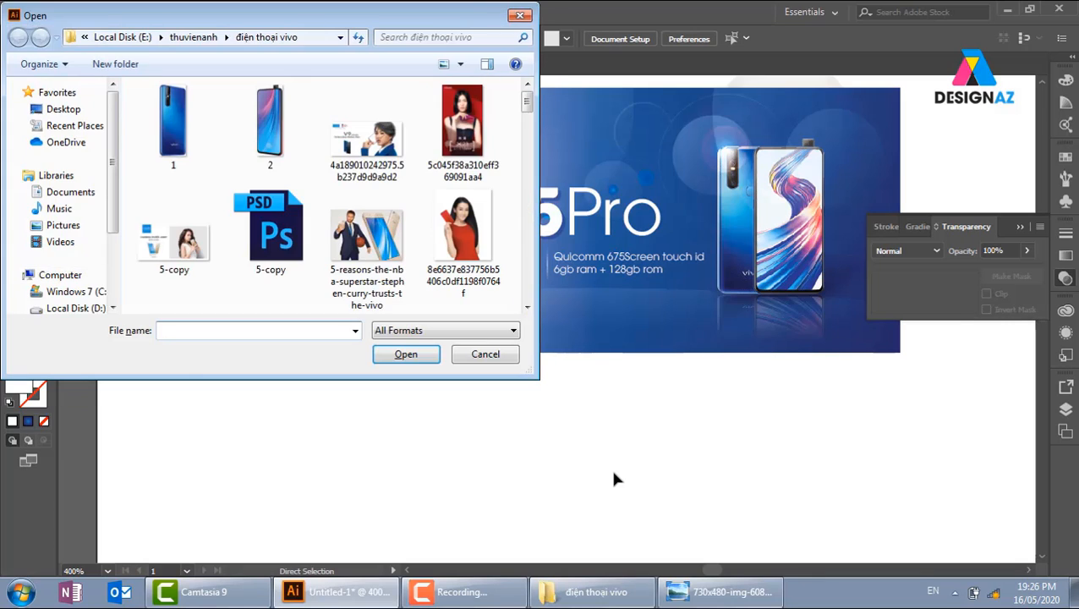
pyautogui.click(93, 308)
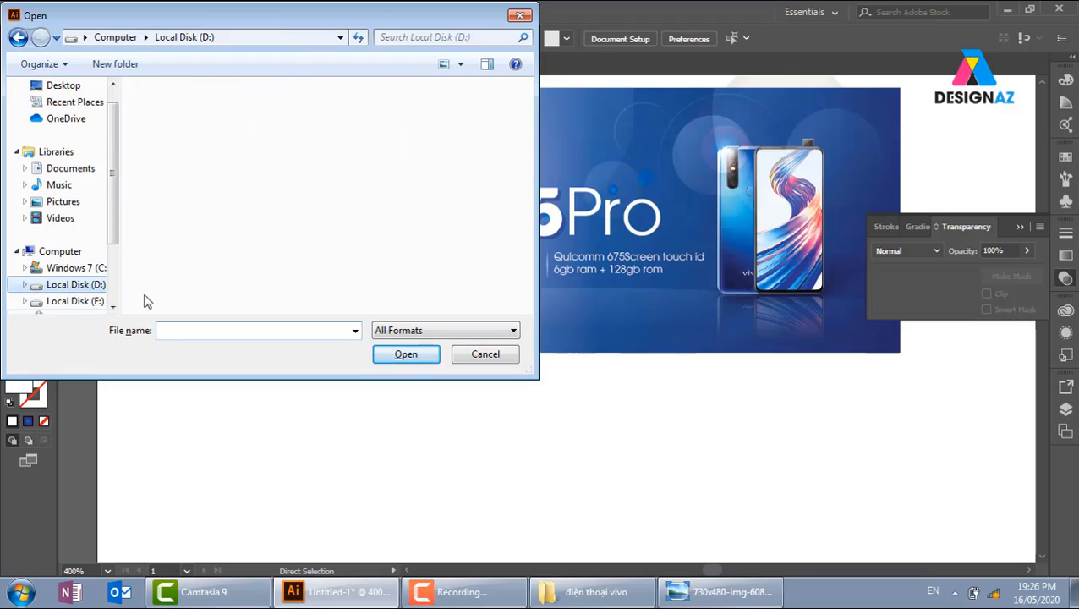
pyautogui.click(455, 38)
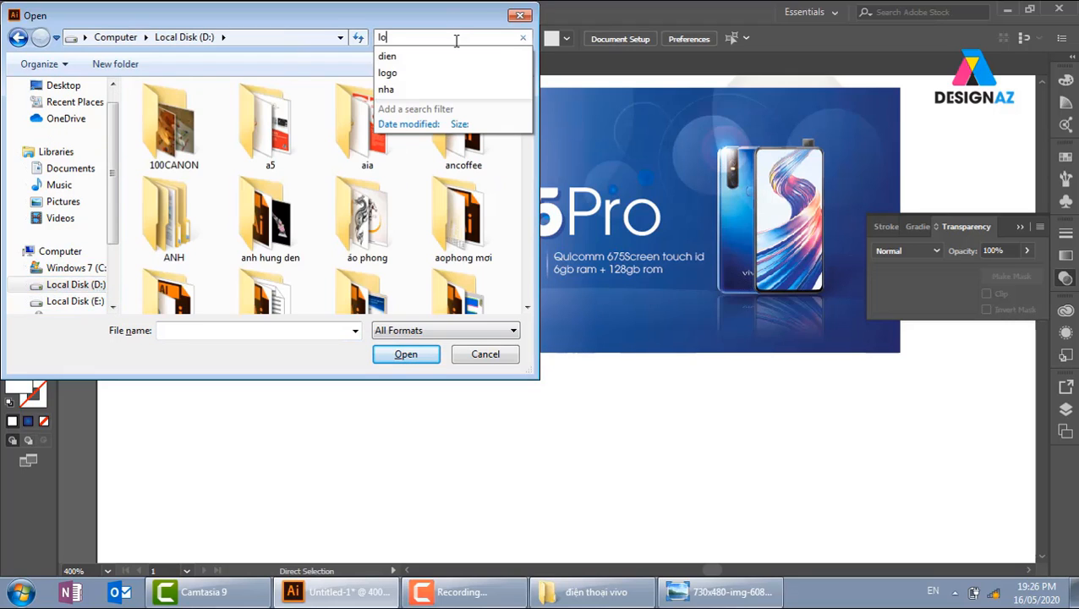
pyautogui.write('logo')
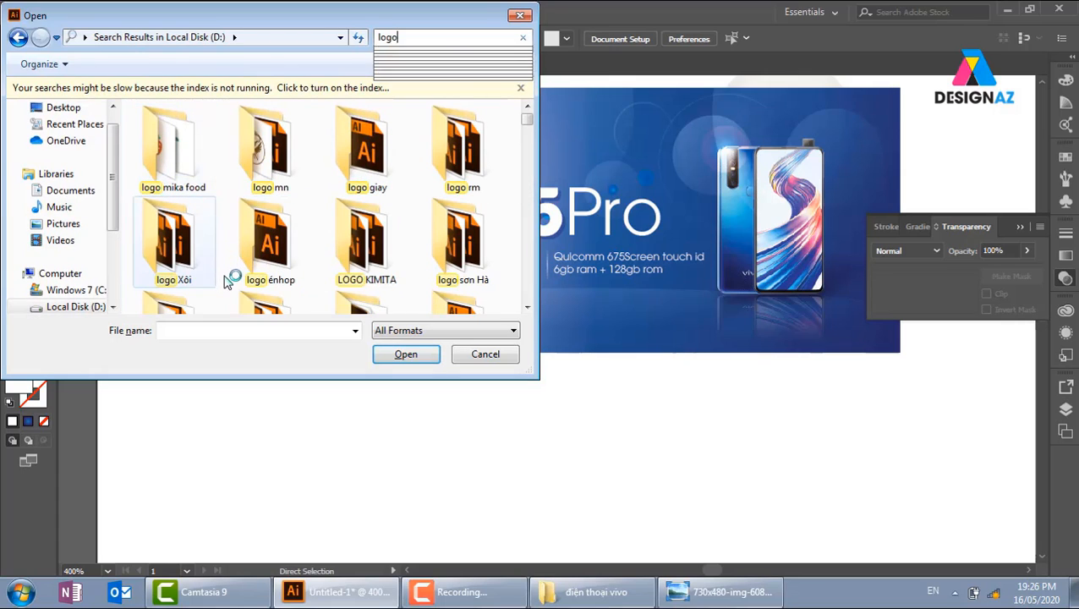
pyautogui.doubleClick(193, 175)
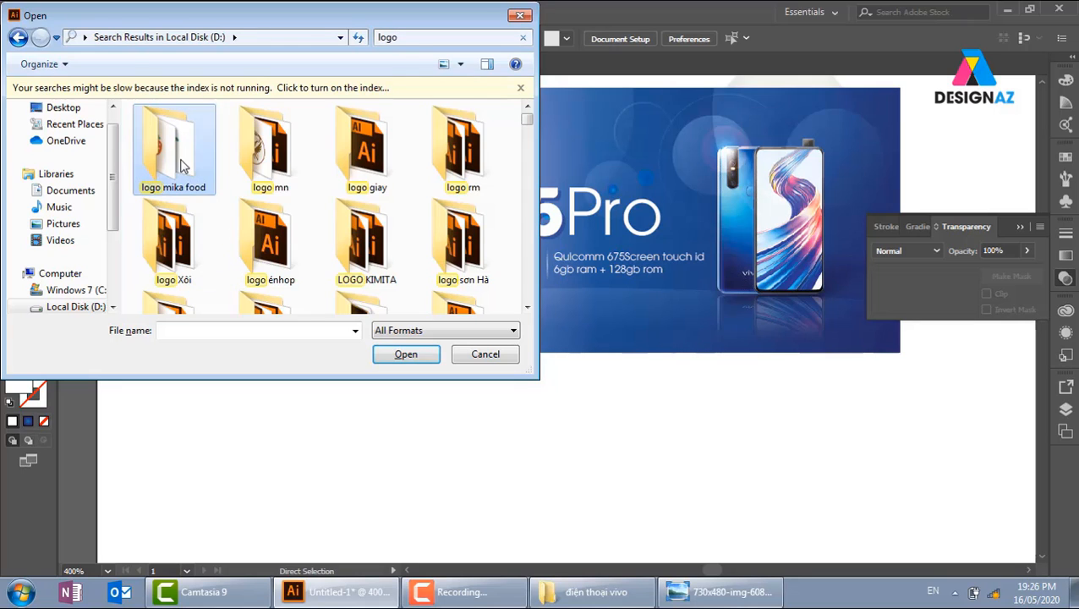
pyautogui.scroll(-3, 526, 146)
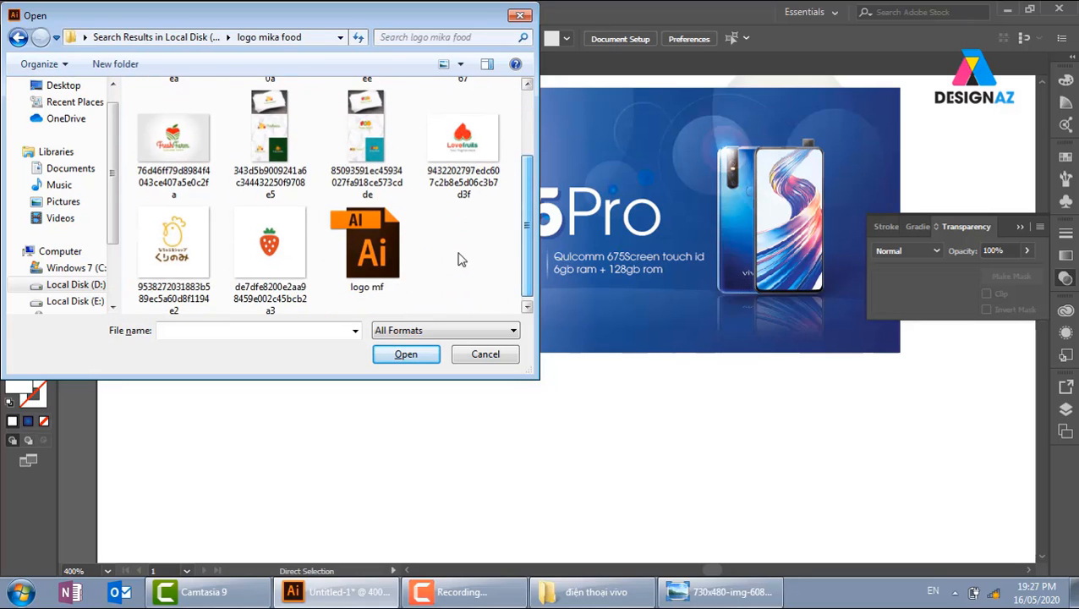
pyautogui.click(375, 279)
pyautogui.click(404, 354)
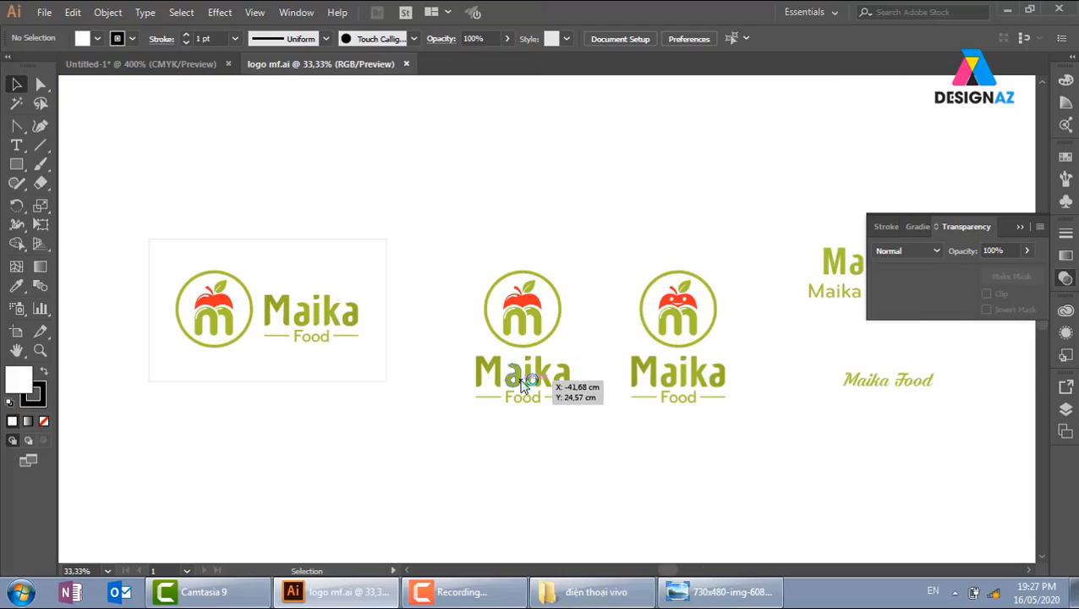
# Copy the stacked Maika Food logo that has the plain apple, and clear the selection
pyautogui.press('z')
pyautogui.moveTo(436, 226); pyautogui.dragTo(650, 440)
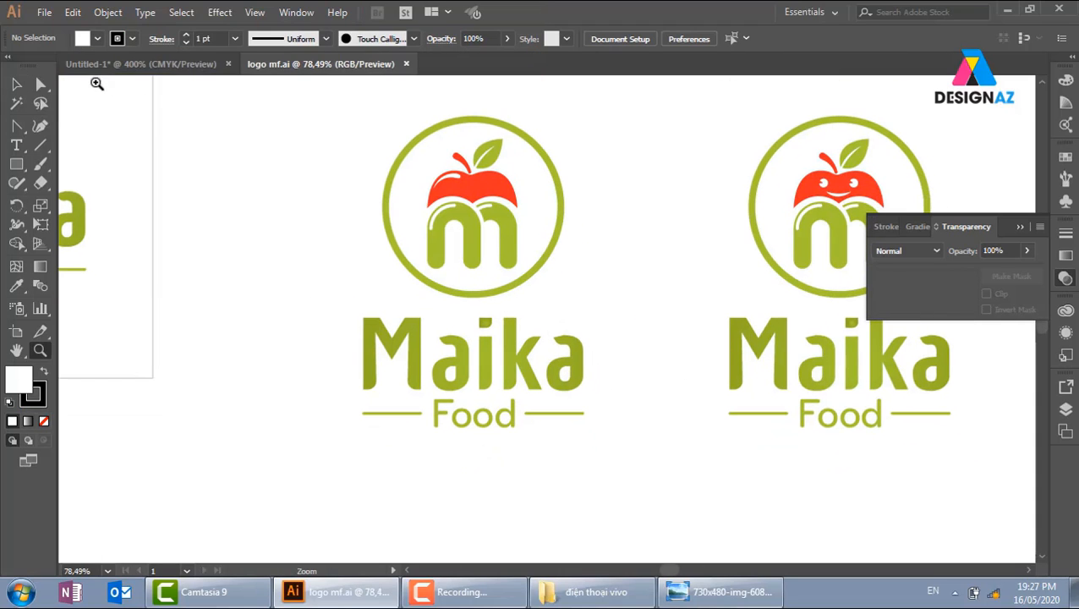
pyautogui.click(17, 84)
pyautogui.moveTo(316, 119); pyautogui.dragTo(649, 451)
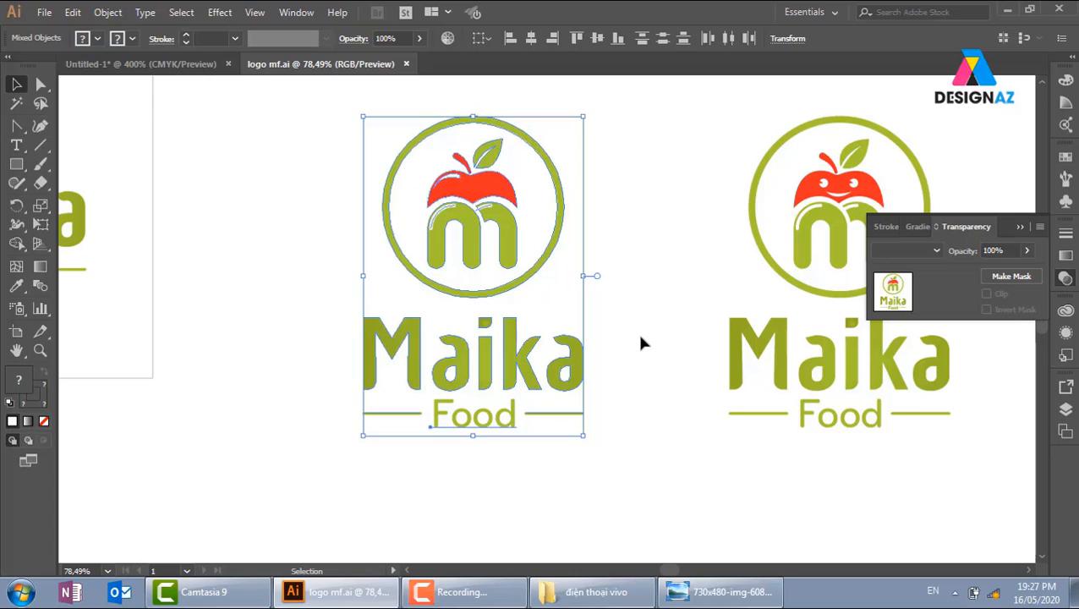
pyautogui.hotkey('ctrl', 'c')
pyautogui.click(633, 361)
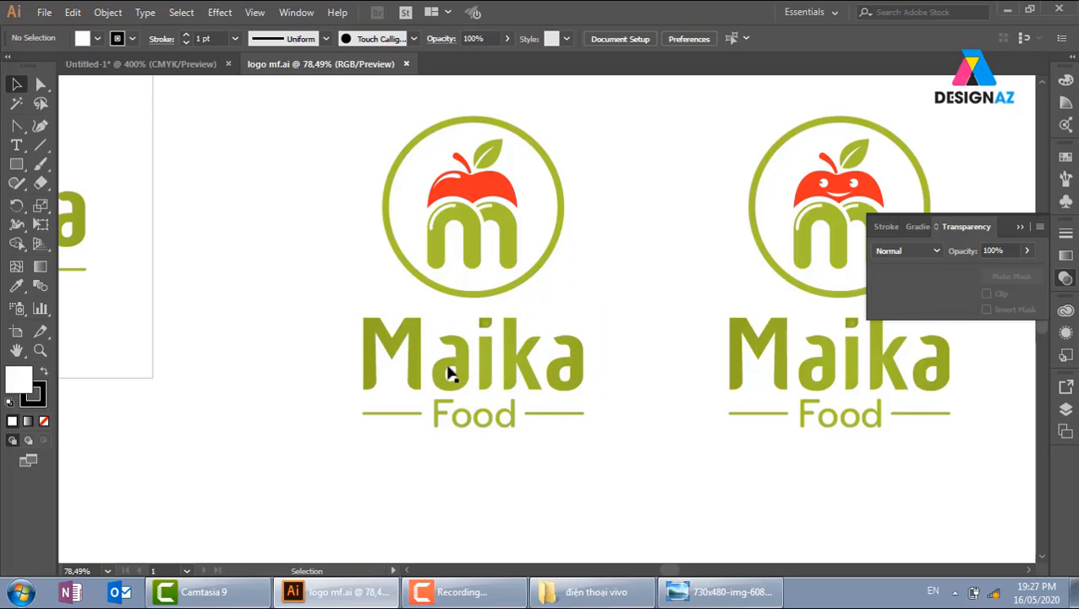
# Examine the smiling-apple logo and the alternative Maika Food lettering variants up close
pyautogui.moveTo(590, 308); pyautogui.dragTo(160, 337)
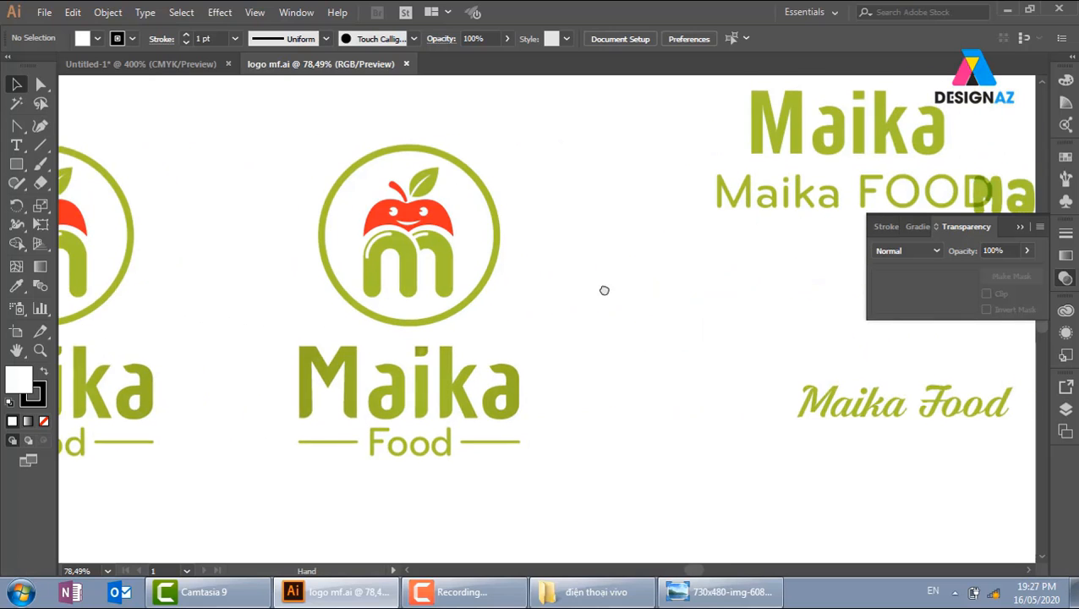
pyautogui.moveTo(604, 291); pyautogui.dragTo(523, 306)
pyautogui.press('z')
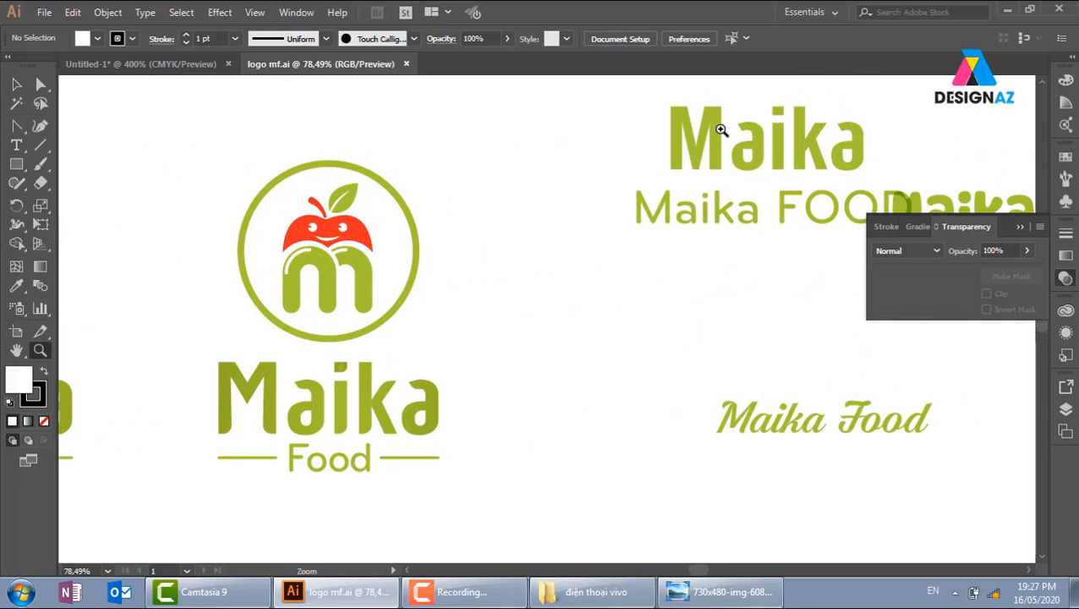
pyautogui.moveTo(722, 134); pyautogui.dragTo(770, 196)
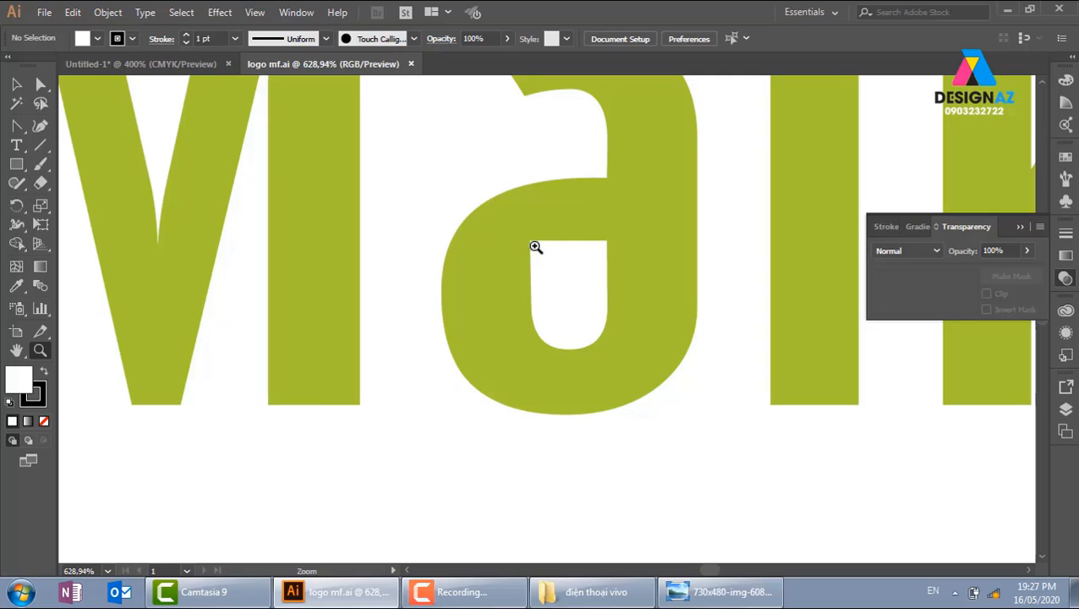
pyautogui.press('space')
pyautogui.moveTo(497, 262); pyautogui.dragTo(880, 125)
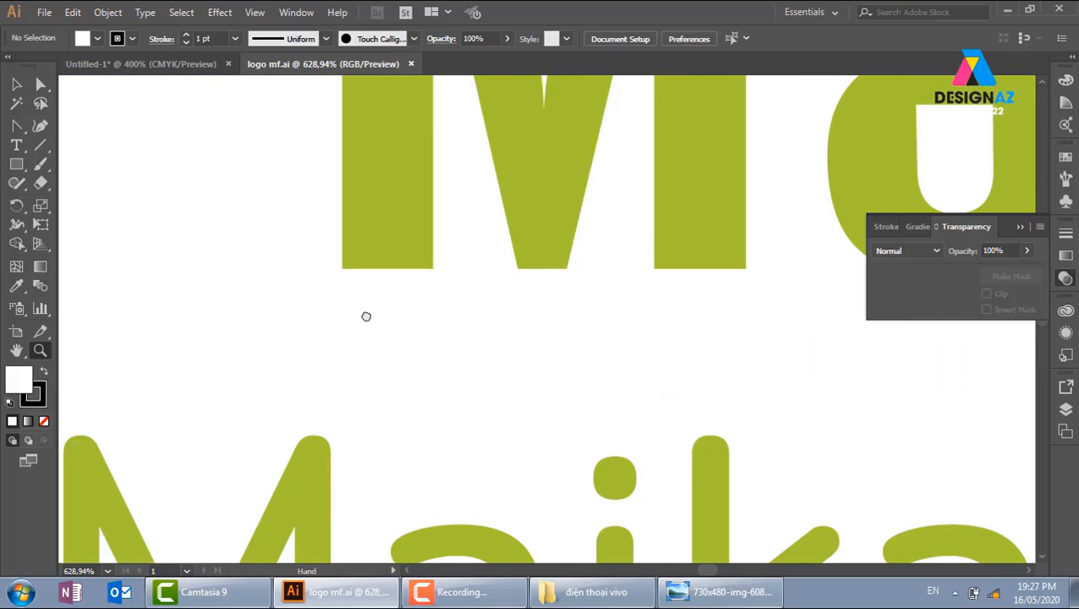
pyautogui.moveTo(366, 315); pyautogui.dragTo(747, 188)
pyautogui.hotkey('ctrl', '-')
pyautogui.hotkey('ctrl', '-')
pyautogui.hotkey('ctrl', '-')
pyautogui.hotkey('ctrl', '-')
pyautogui.hotkey('ctrl', '-')
pyautogui.hotkey('ctrl', '-')
pyautogui.hotkey('ctrl', '-')
pyautogui.hotkey('ctrl', '-')
pyautogui.hotkey('ctrl', '-')
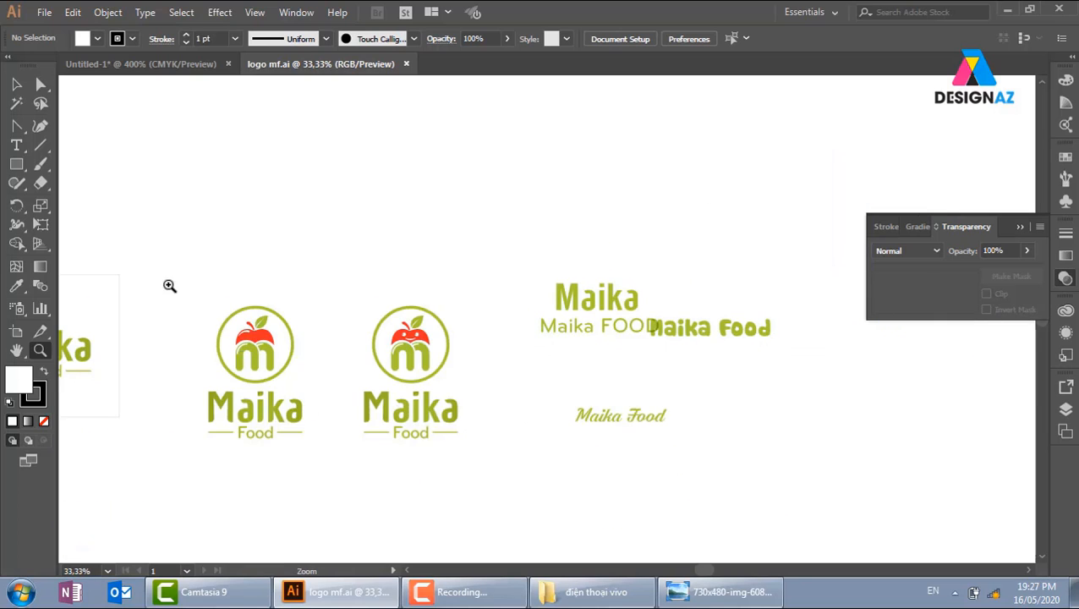
# Copy the stacked plain-apple Maika Food logo and paste it into the Vivo banner document
pyautogui.moveTo(160, 277); pyautogui.dragTo(436, 498)
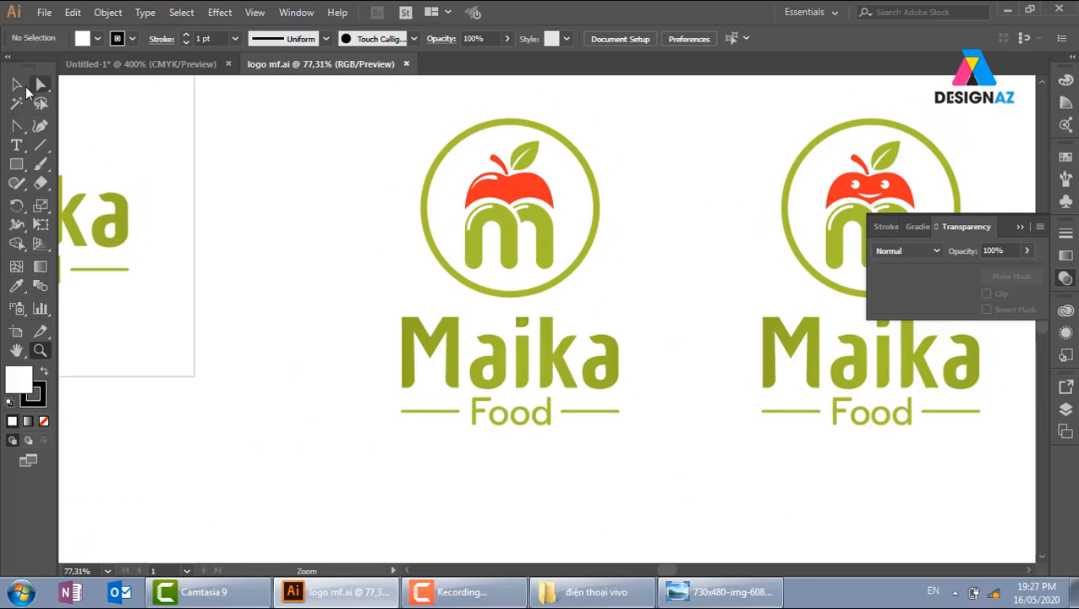
pyautogui.press('v')
pyautogui.moveTo(355, 112); pyautogui.dragTo(636, 473)
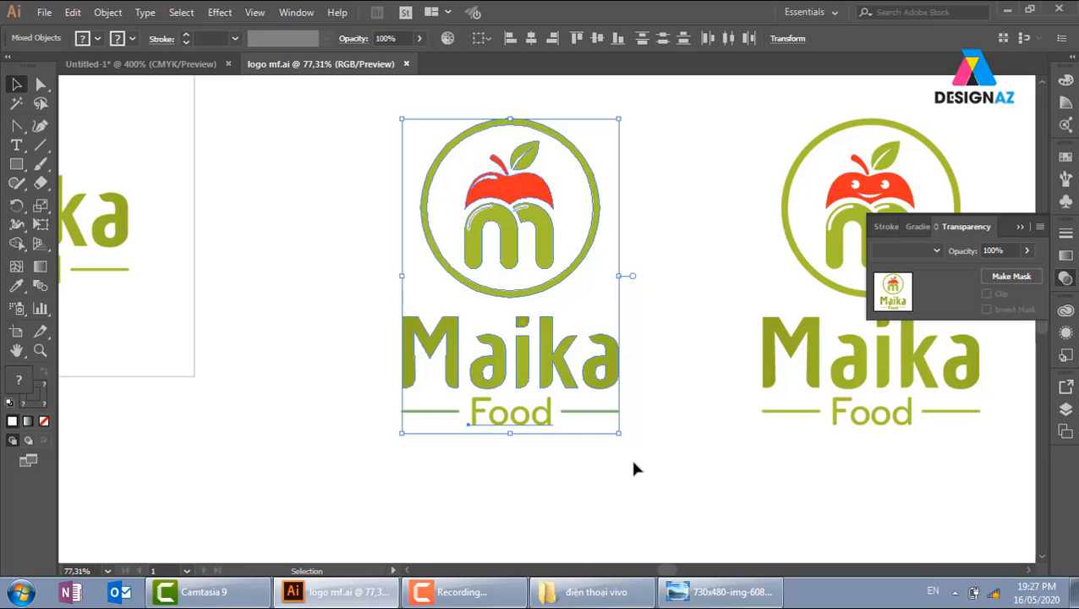
pyautogui.hotkey('ctrl', 'c')
pyautogui.click(170, 64)
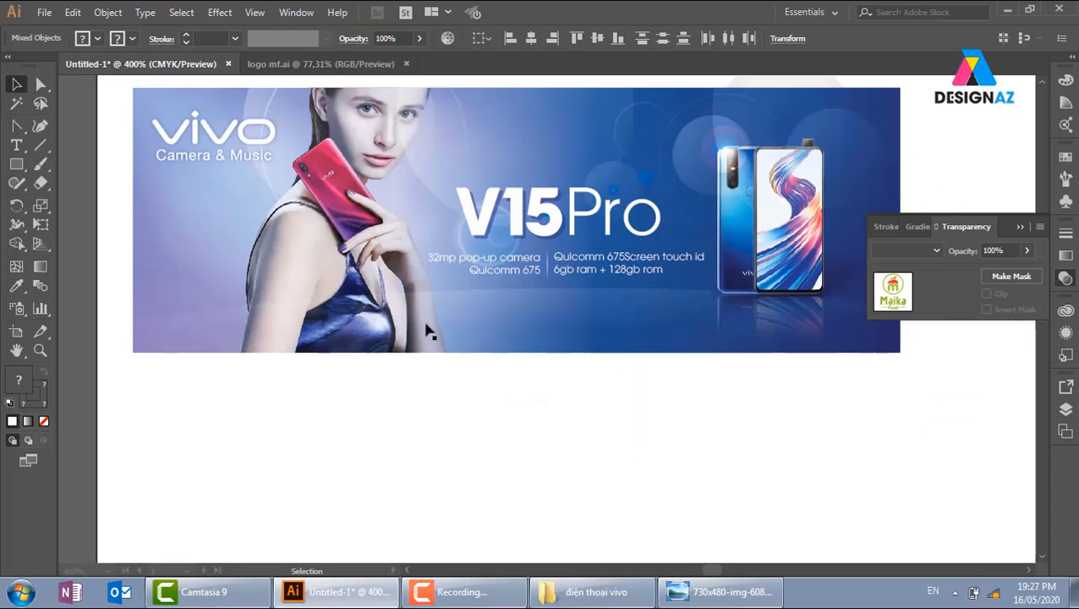
pyautogui.moveTo(522, 428); pyautogui.dragTo(577, 315)
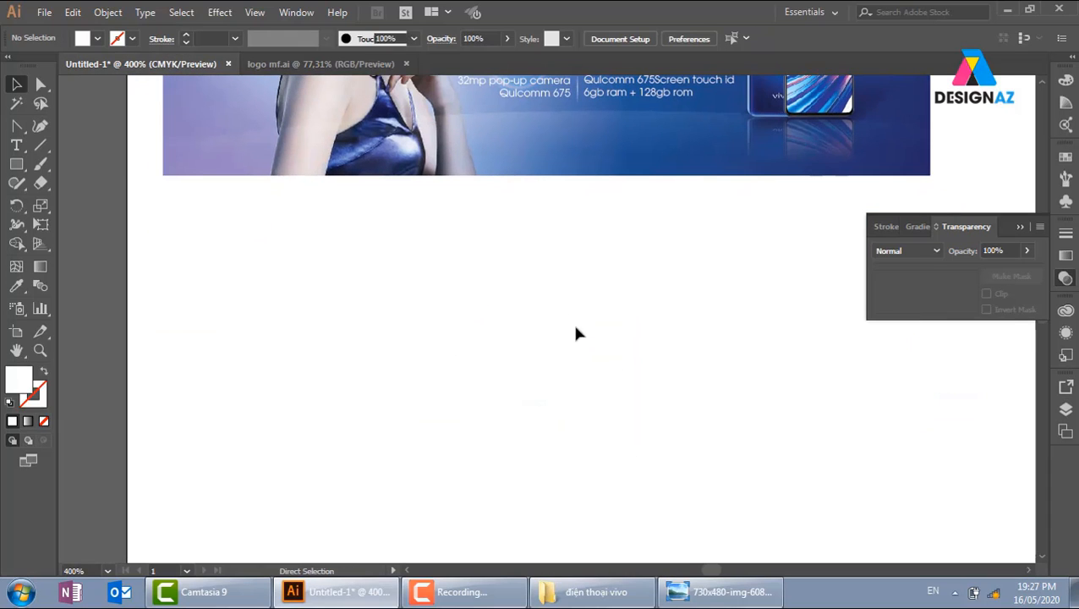
pyautogui.hotkey('ctrl', 'v')
# Move the pasted Maika Food logo off the artboard, beside the Vivo banner, and deselect it
pyautogui.hotkey('ctrl', '-')
pyautogui.hotkey('ctrl', '-')
pyautogui.hotkey('ctrl', '-')
pyautogui.hotkey('ctrl', '-')
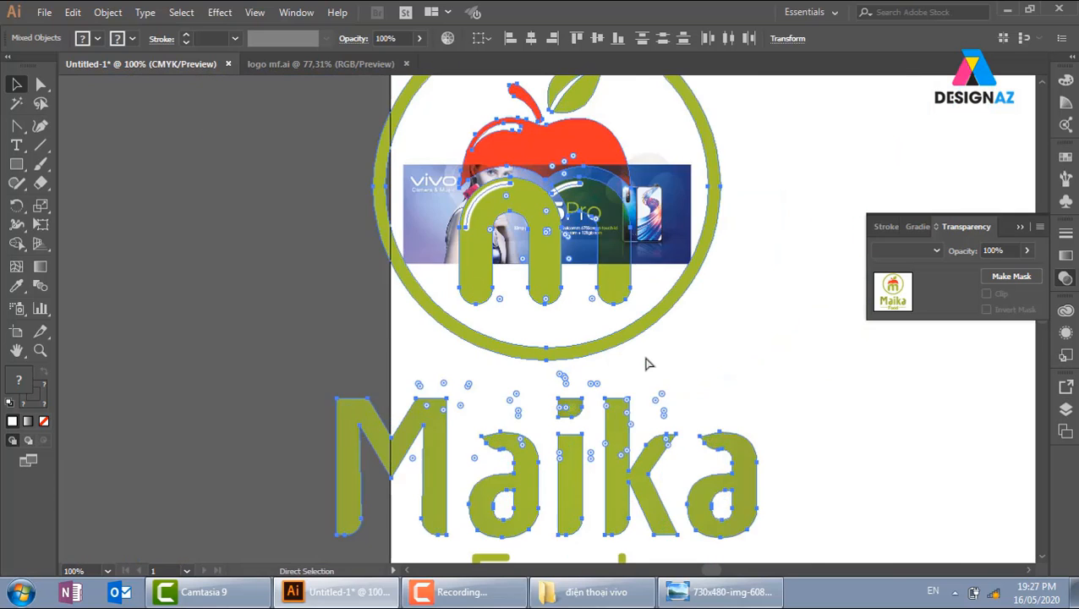
pyautogui.moveTo(642, 186); pyautogui.dragTo(396, 280)
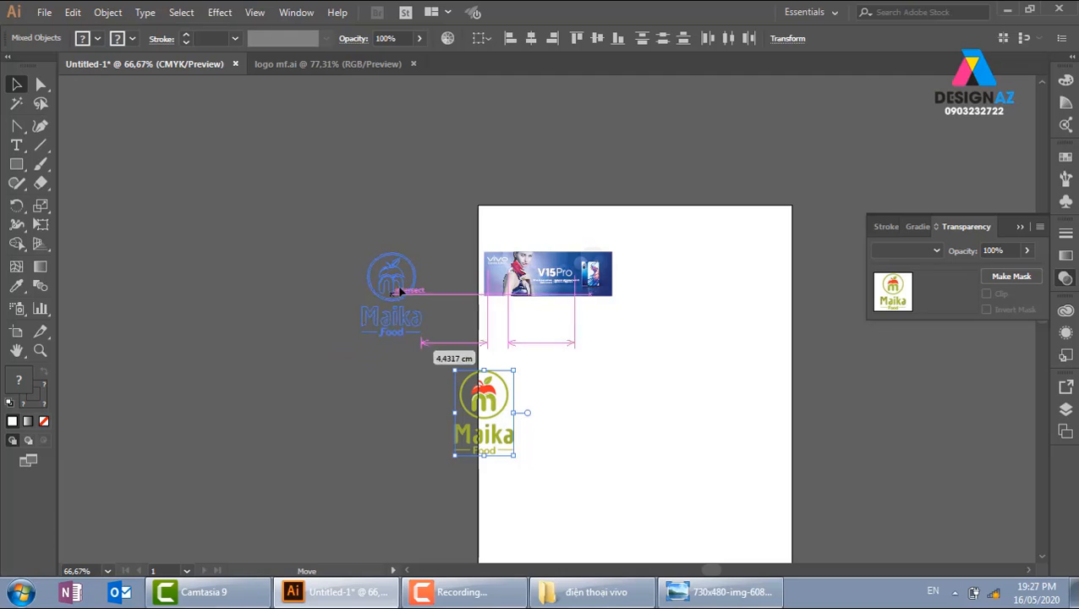
pyautogui.click(474, 393)
# Ungroup the apple and "m" emblem inside the logo's circle and deselect it
pyautogui.press('z')
pyautogui.moveTo(380, 238); pyautogui.dragTo(459, 317)
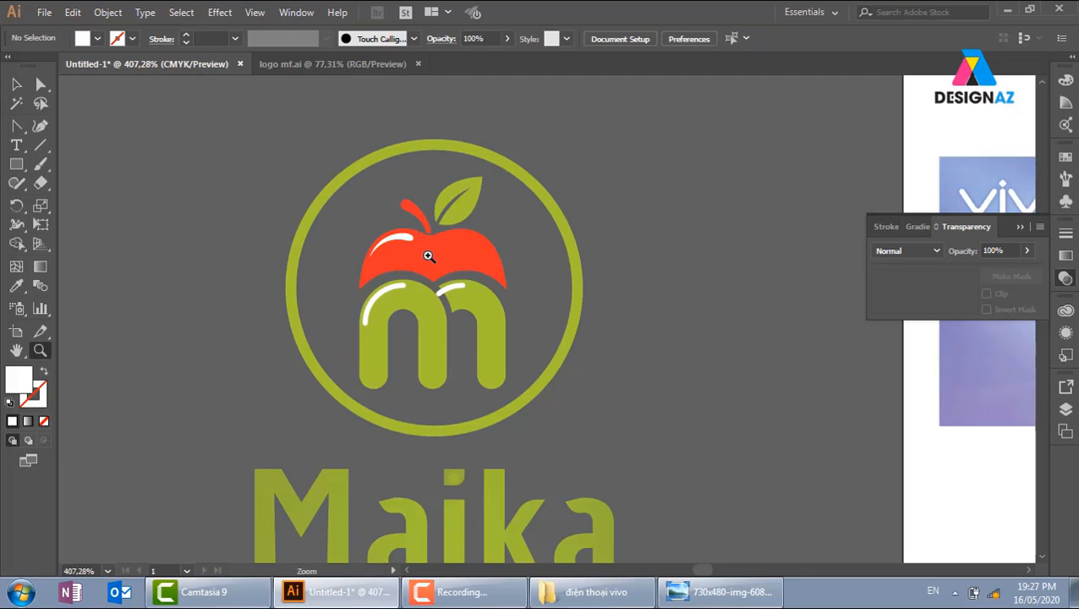
pyautogui.moveTo(312, 189); pyautogui.dragTo(532, 373)
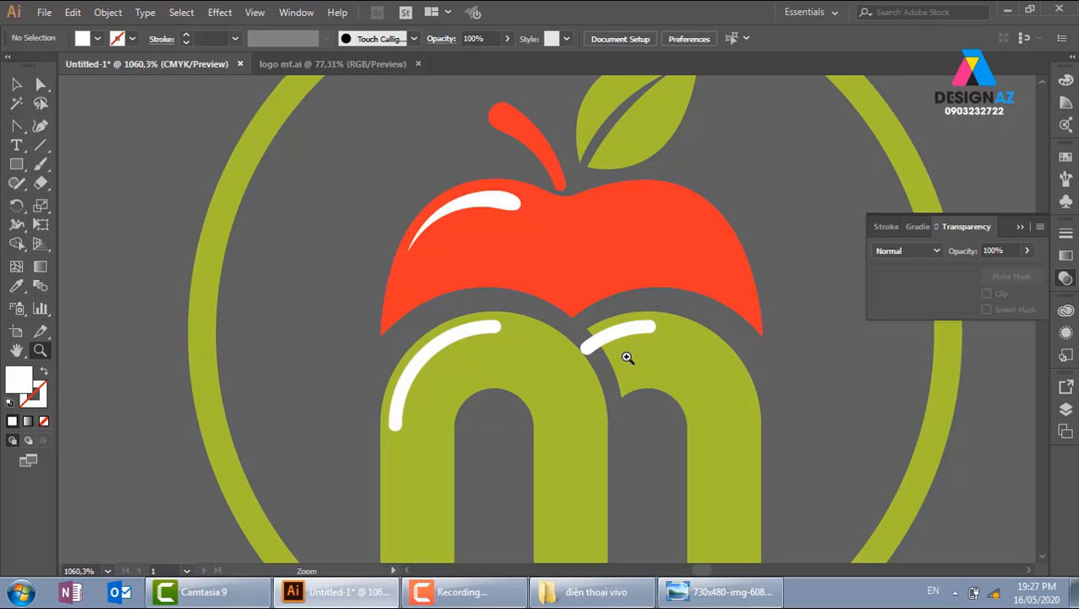
pyautogui.click(16, 85)
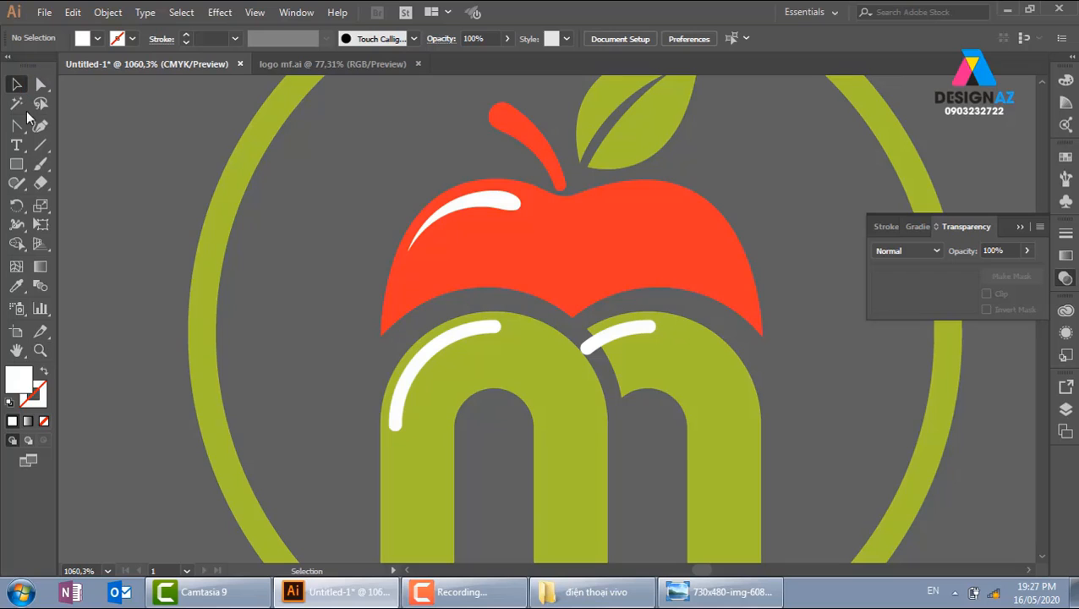
pyautogui.click(518, 221)
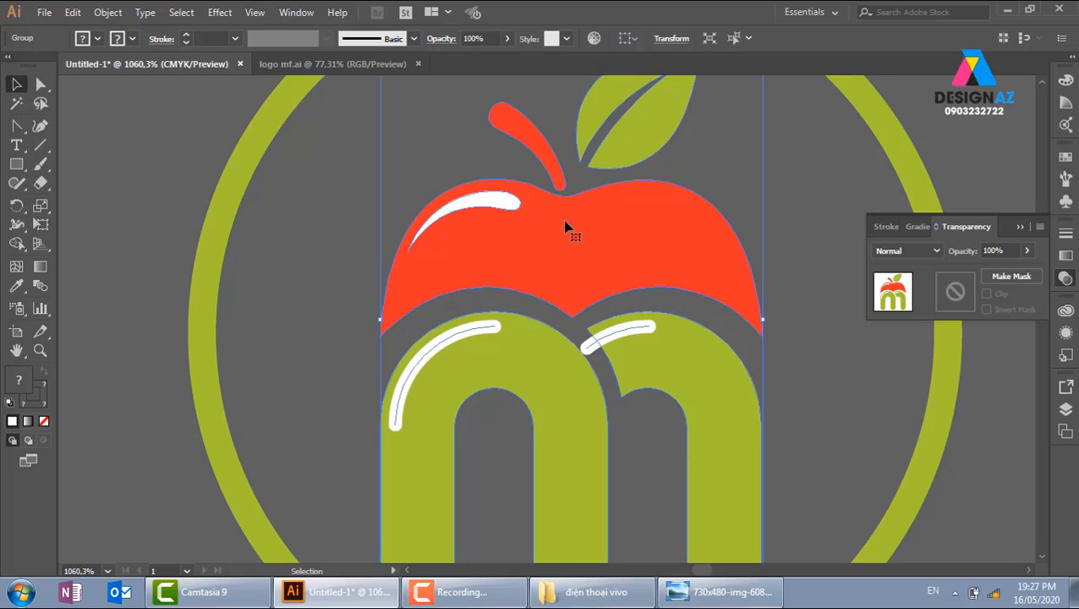
pyautogui.rightClick(554, 224)
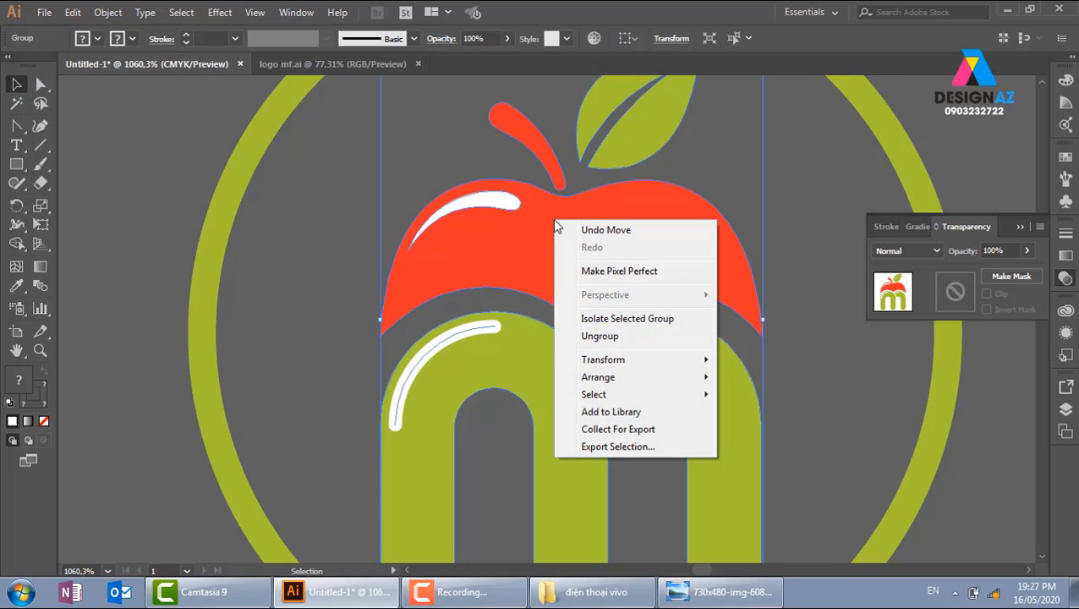
pyautogui.click(269, 313)
# Subtract the white highlight from the red apple shape with Minus Front and deselect the result
pyautogui.click(505, 208)
pyautogui.keyDown('shift'); pyautogui.click(602, 260); pyautogui.keyUp('shift')
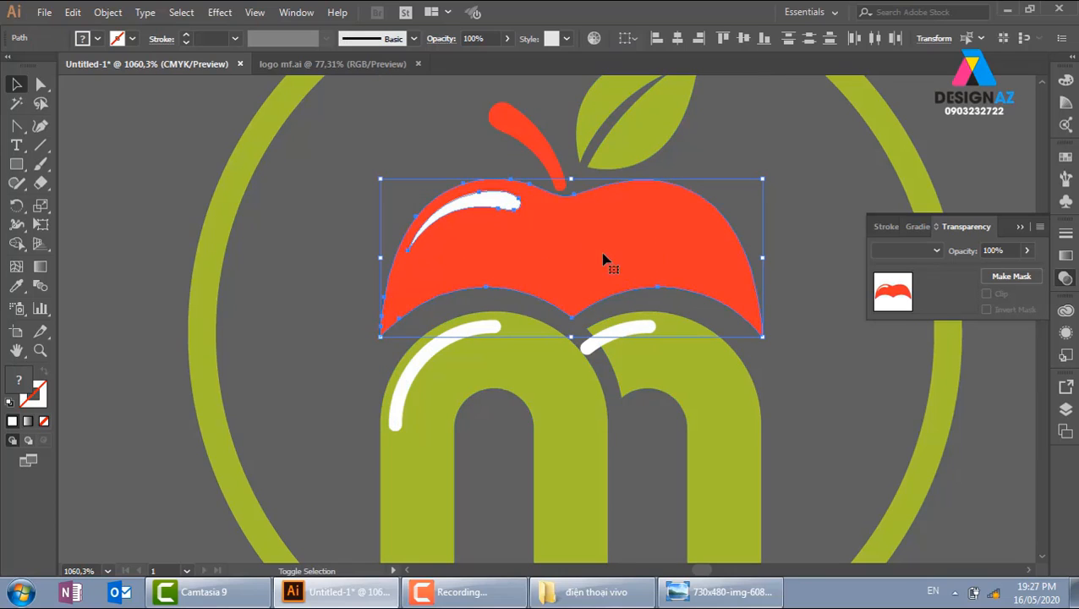
pyautogui.hotkey('shift', 'F7')
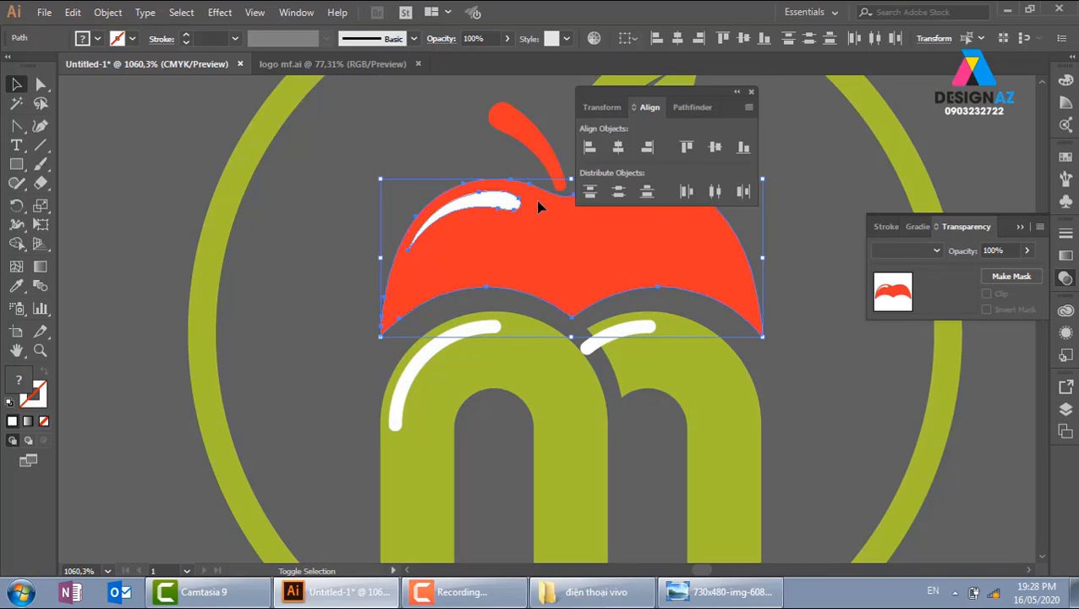
pyautogui.click(693, 107)
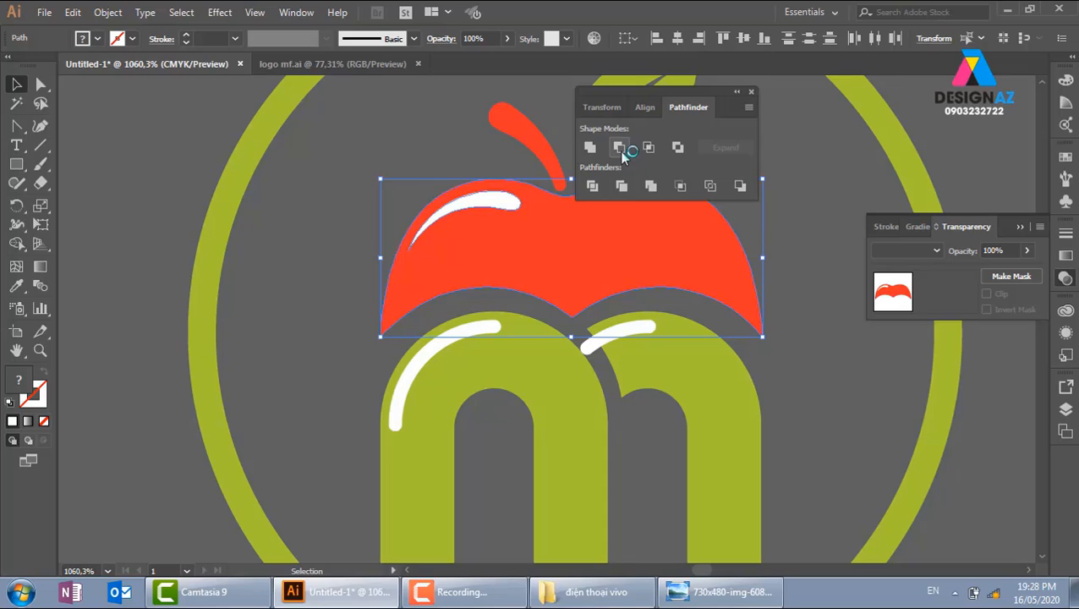
pyautogui.click(620, 151)
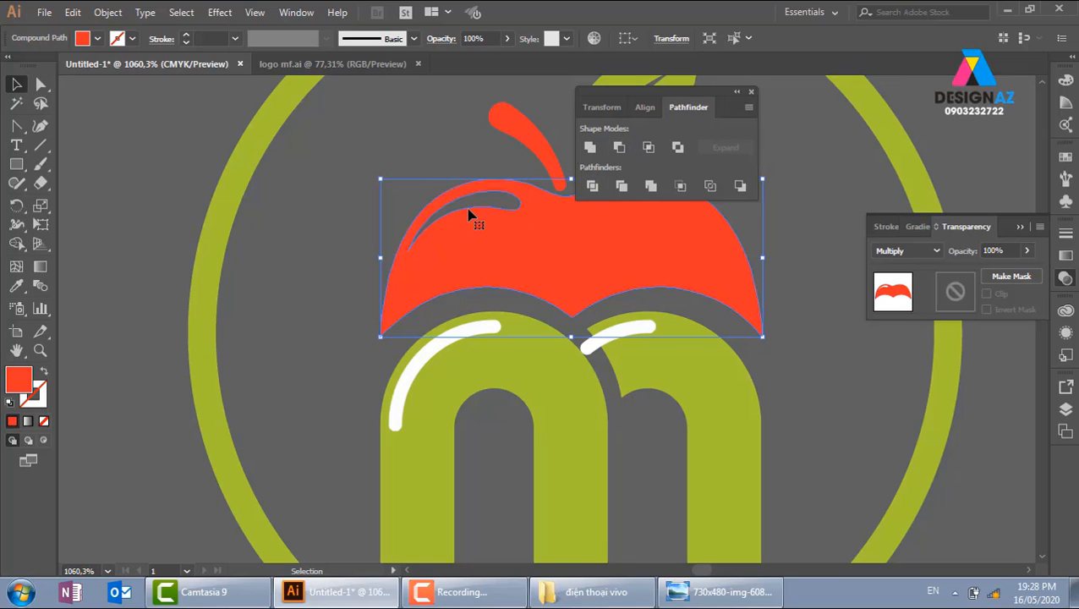
pyautogui.click(306, 323)
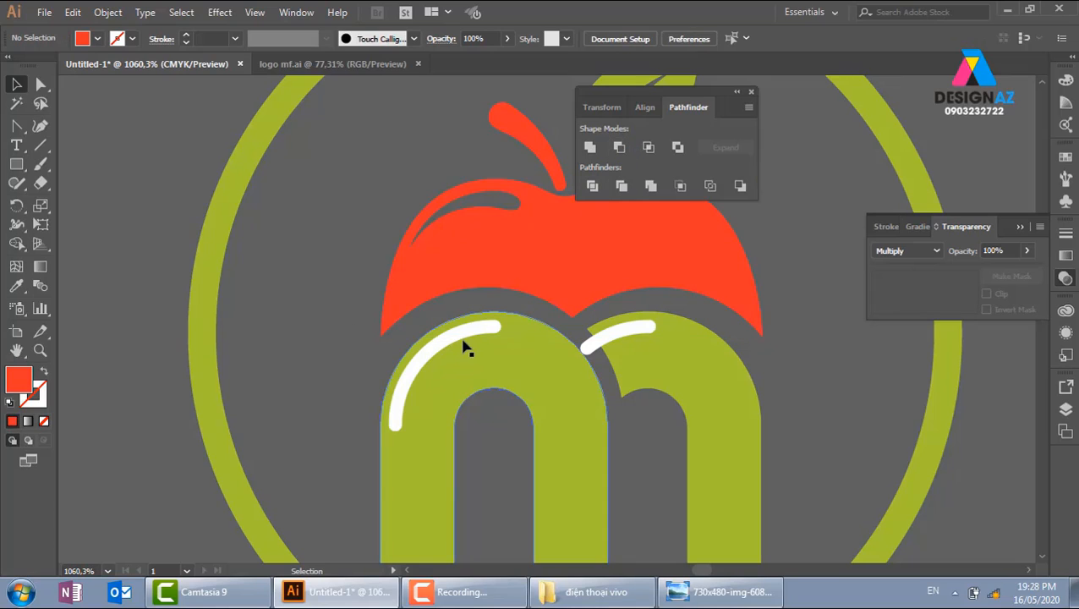
# Convert the two white highlight strokes on the "m" to outlines with Flatten Transparency at the Medium Resolution preset
pyautogui.click(461, 347)
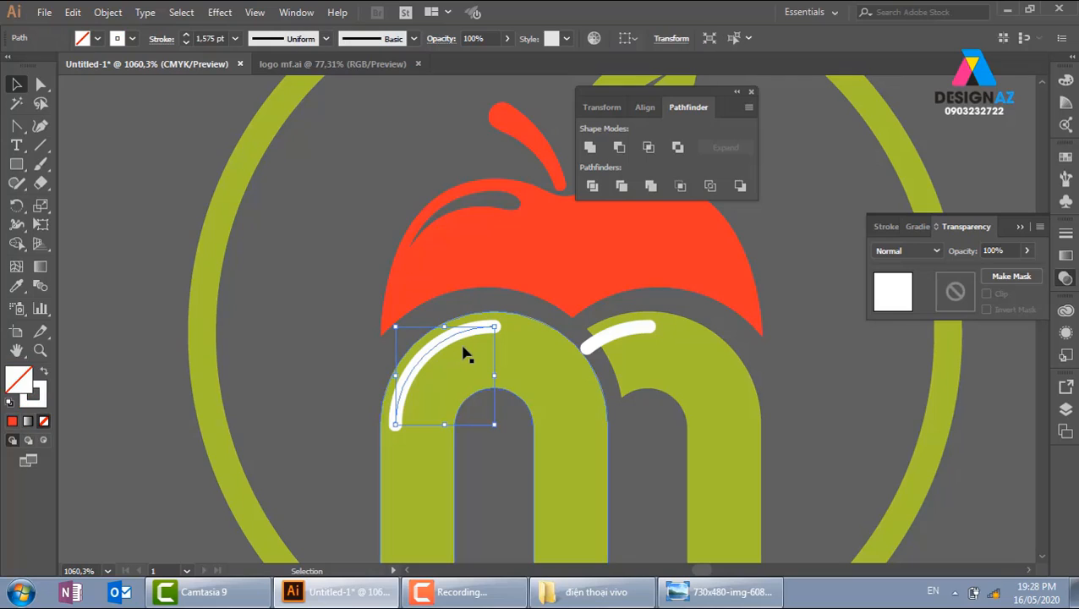
pyautogui.keyDown('shift'); pyautogui.click(647, 332); pyautogui.keyUp('shift')
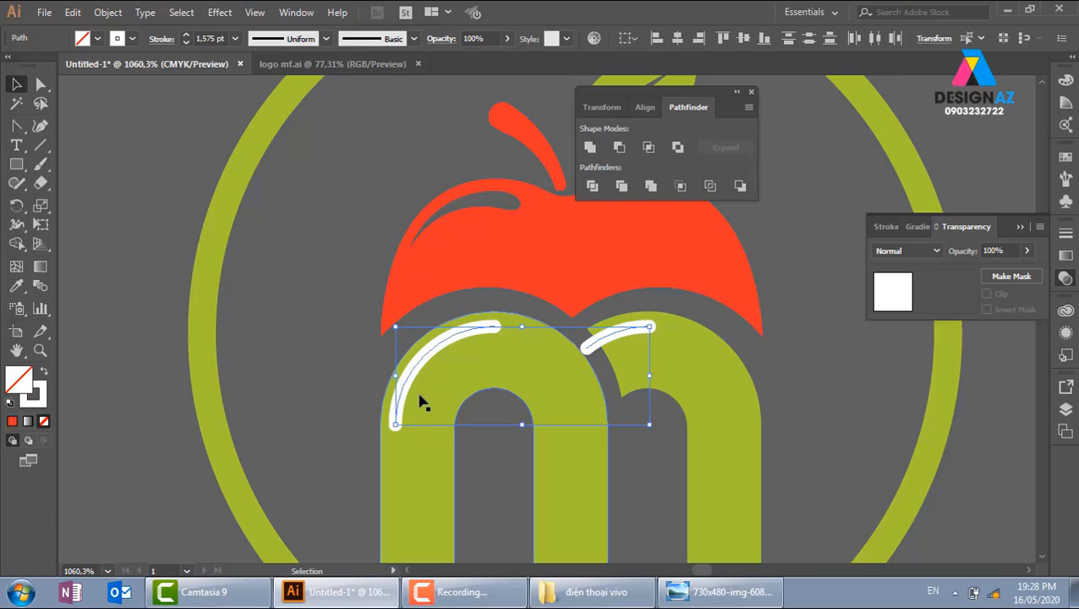
pyautogui.click(324, 381)
pyautogui.click(422, 365)
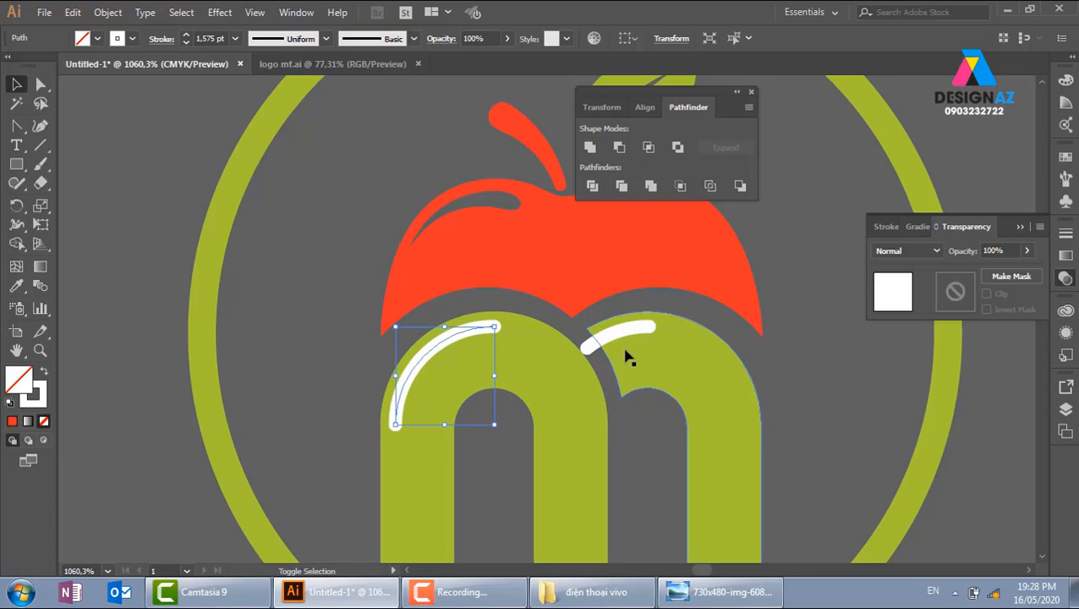
pyautogui.keyDown('shift'); pyautogui.click(635, 332); pyautogui.keyUp('shift')
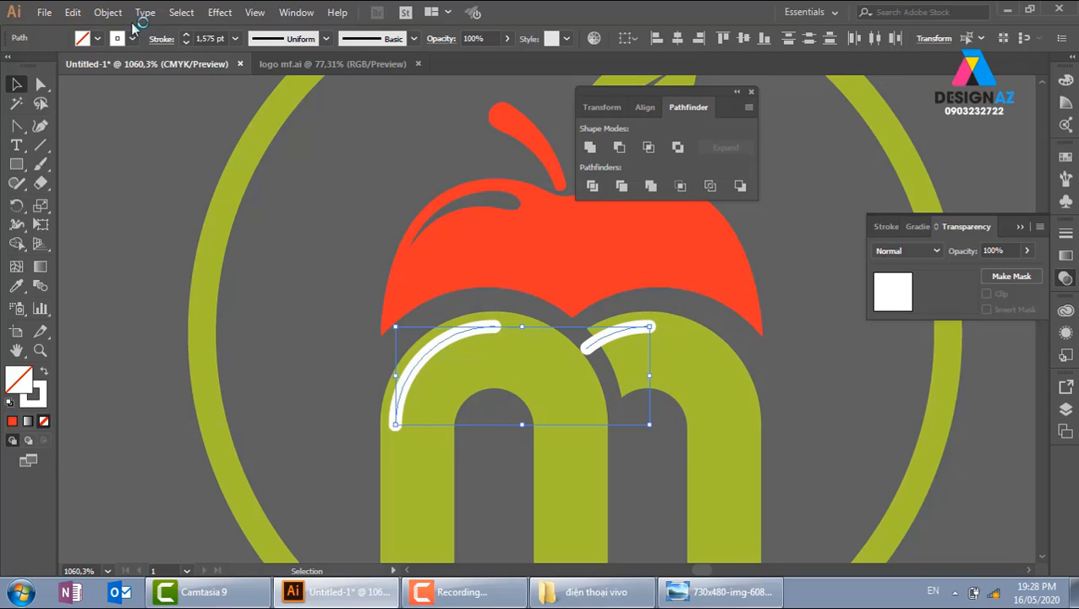
pyautogui.click(107, 13)
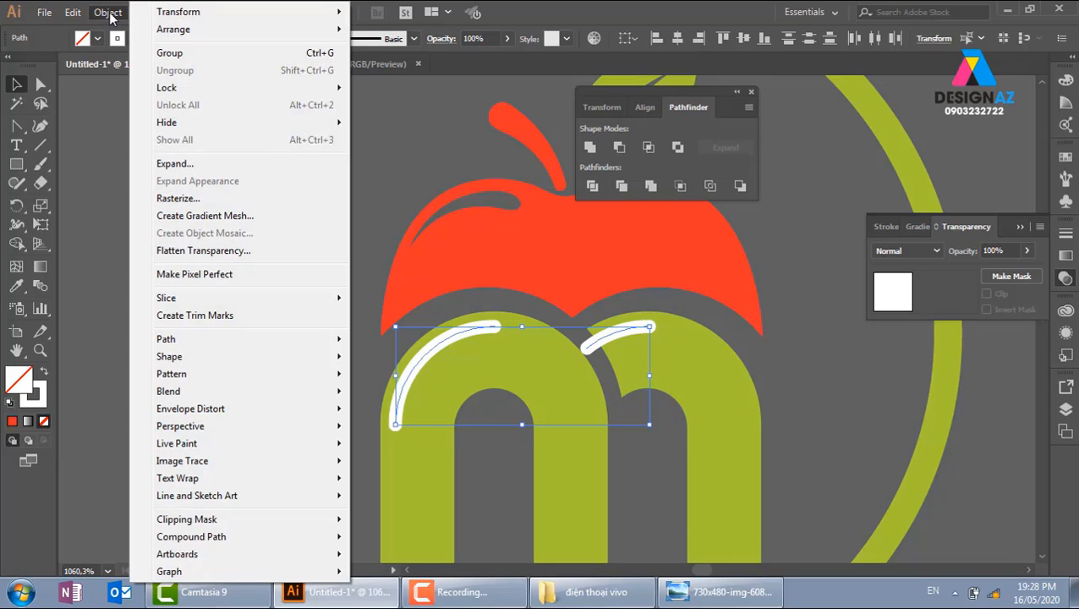
pyautogui.click(203, 252)
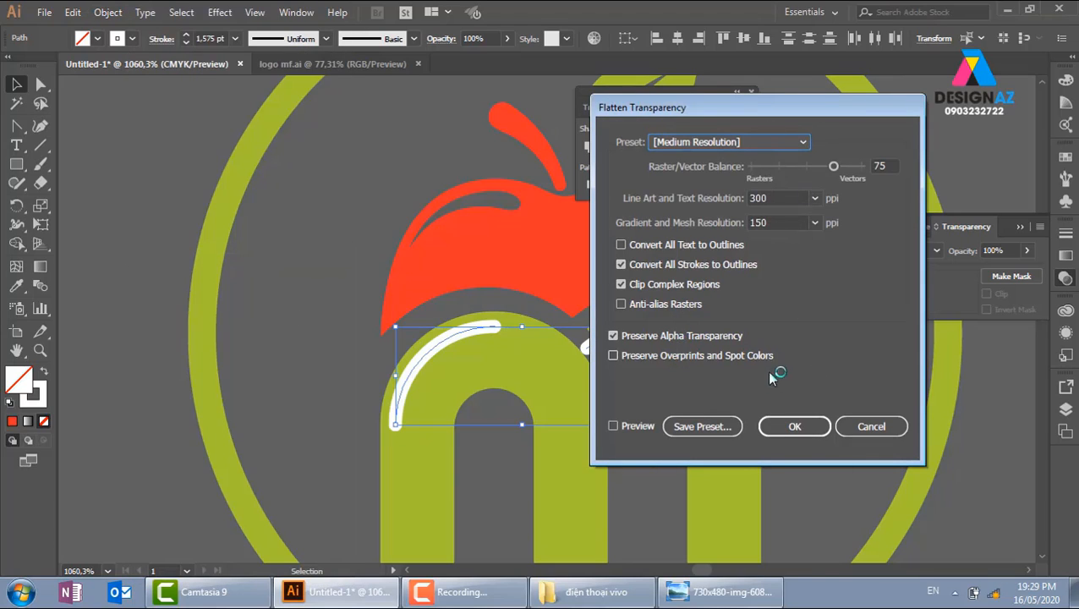
pyautogui.click(789, 426)
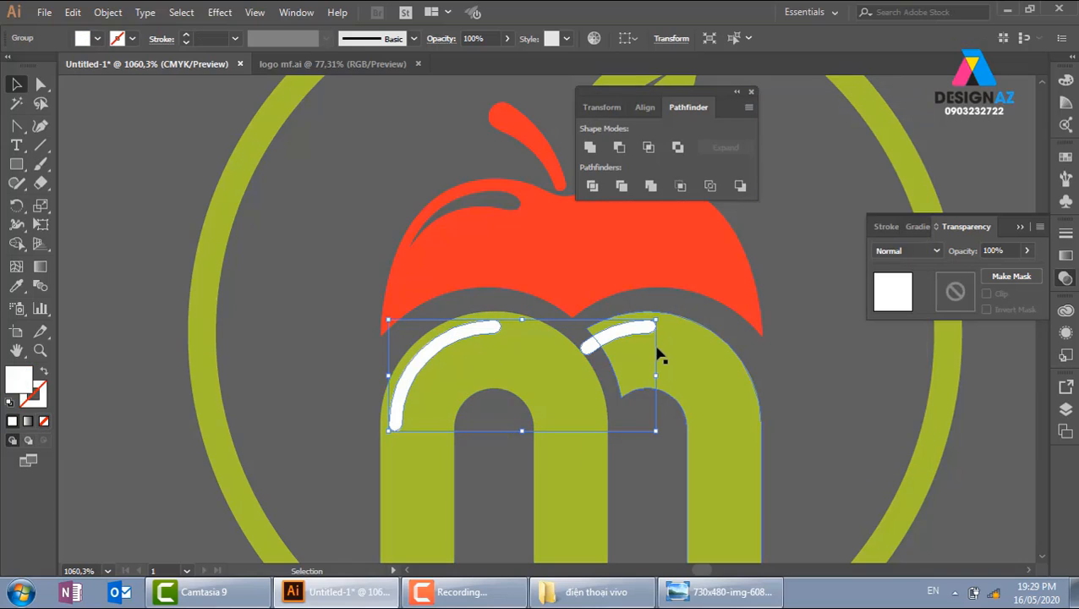
# Try to subtract the grouped white highlights from the left arch of the "m", and undo the subtraction
pyautogui.click(312, 366)
pyautogui.click(482, 336)
pyautogui.keyDown('shift'); pyautogui.click(566, 376); pyautogui.keyUp('shift')
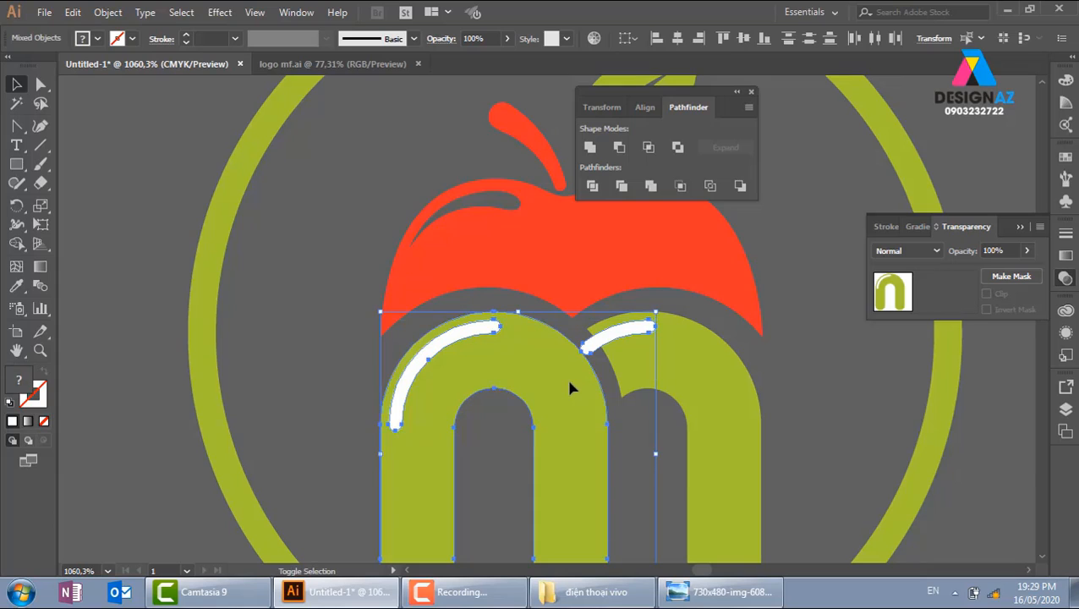
pyautogui.click(621, 147)
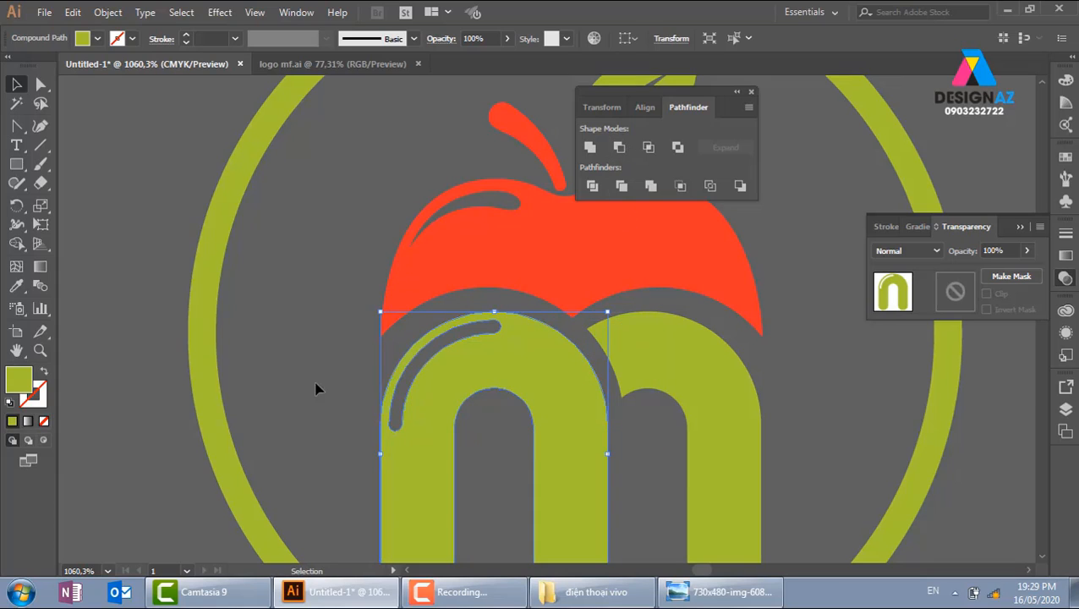
pyautogui.click(284, 370)
pyautogui.hotkey('ctrl', 'z')
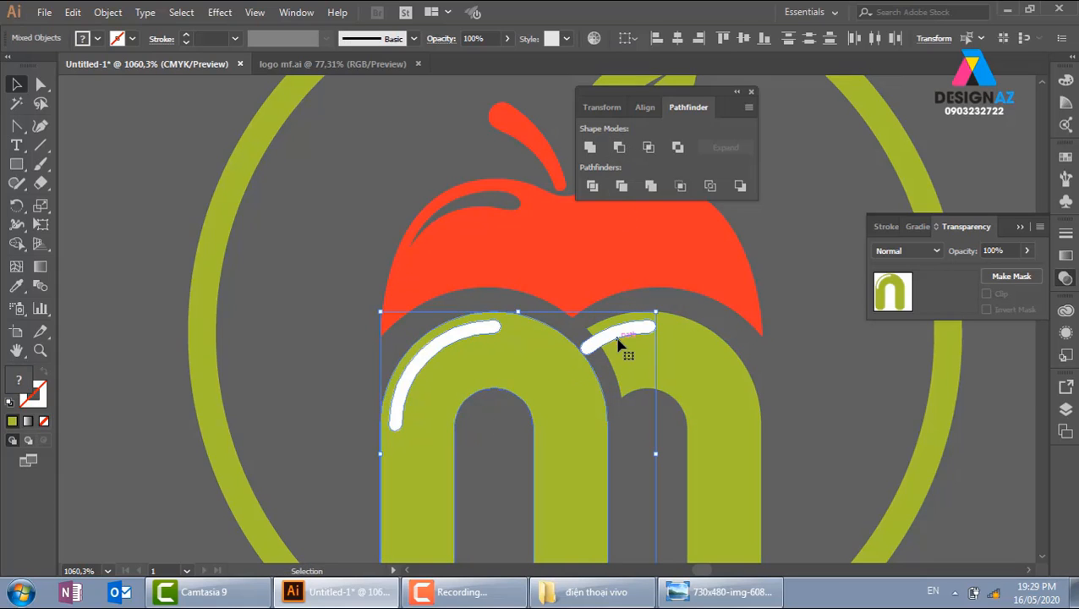
pyautogui.rightClick(620, 339)
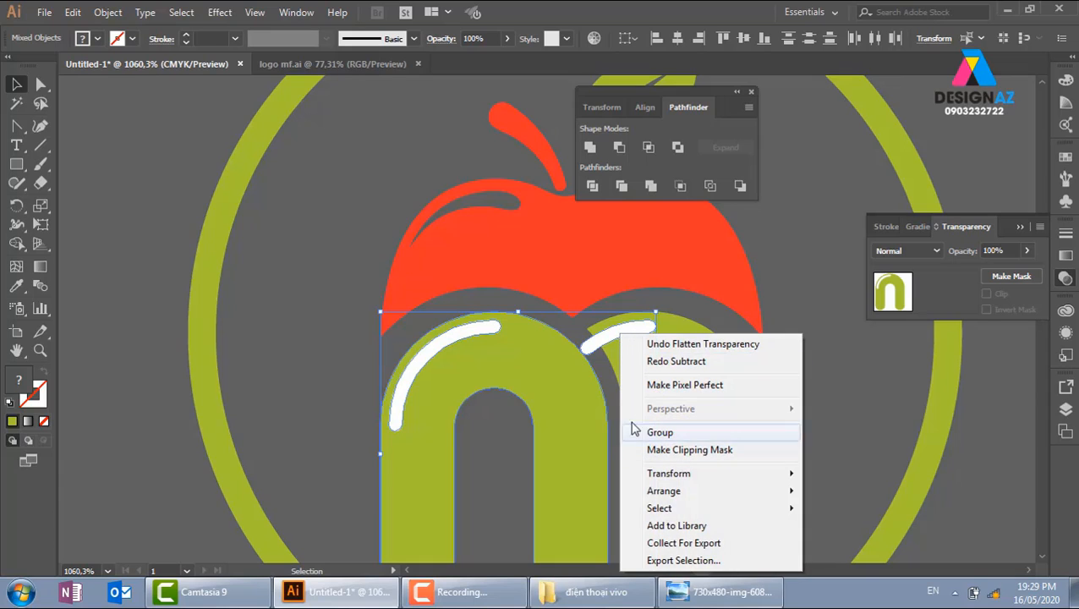
pyautogui.click(811, 310)
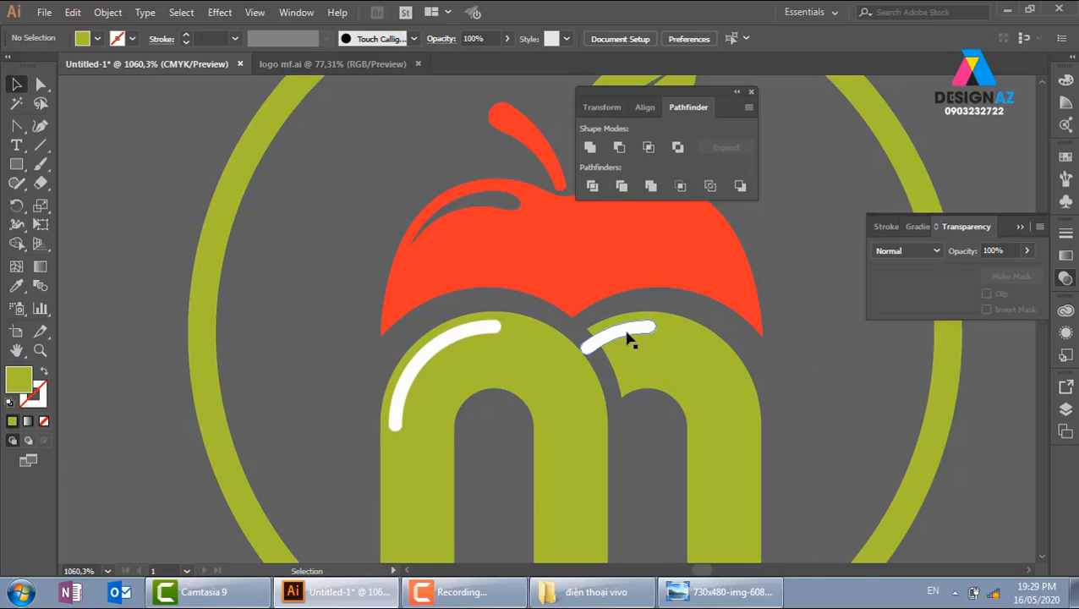
# Ungroup the two outlined white highlights on the "m" and deselect them
pyautogui.click(628, 334)
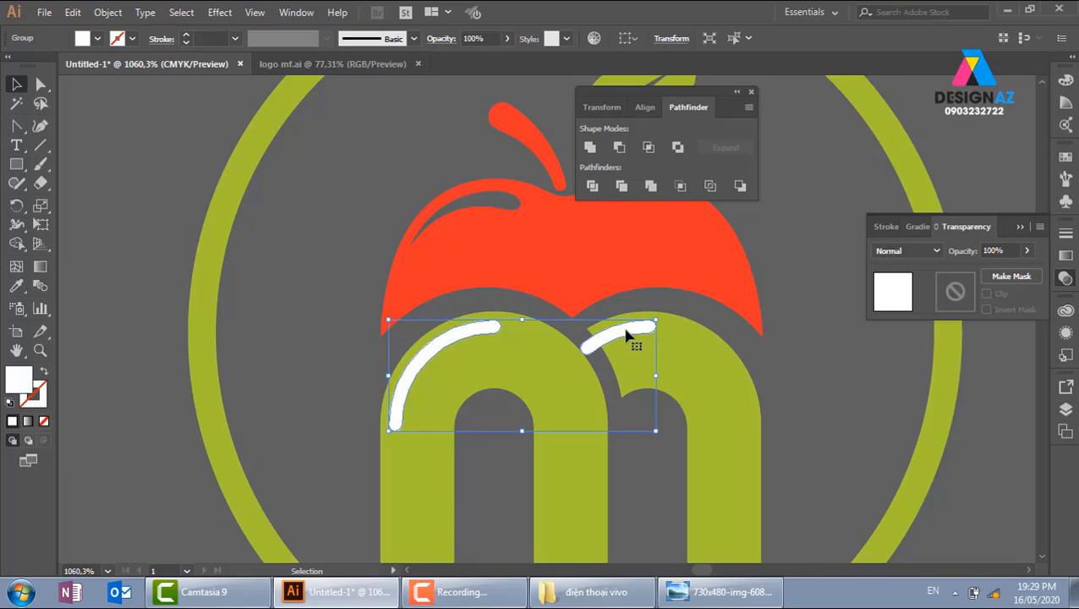
pyautogui.rightClick(628, 334)
pyautogui.click(679, 448)
pyautogui.click(785, 328)
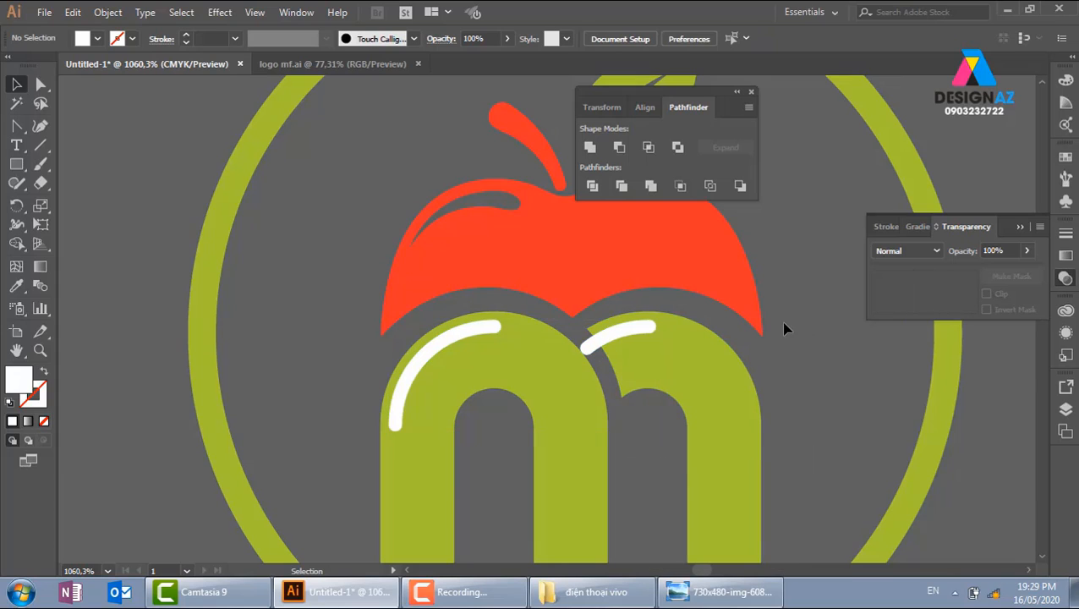
# Subtract the right highlight from the right arch of the "m" and the left highlight from the left arch
pyautogui.click(628, 340)
pyautogui.keyDown('shift'); pyautogui.click(681, 366); pyautogui.keyUp('shift')
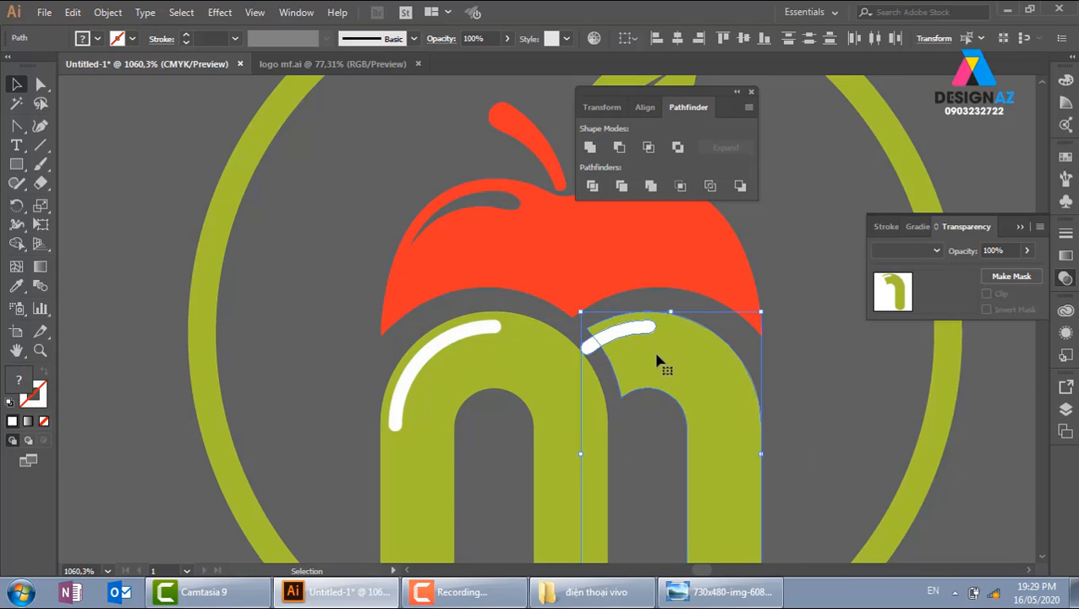
pyautogui.click(619, 149)
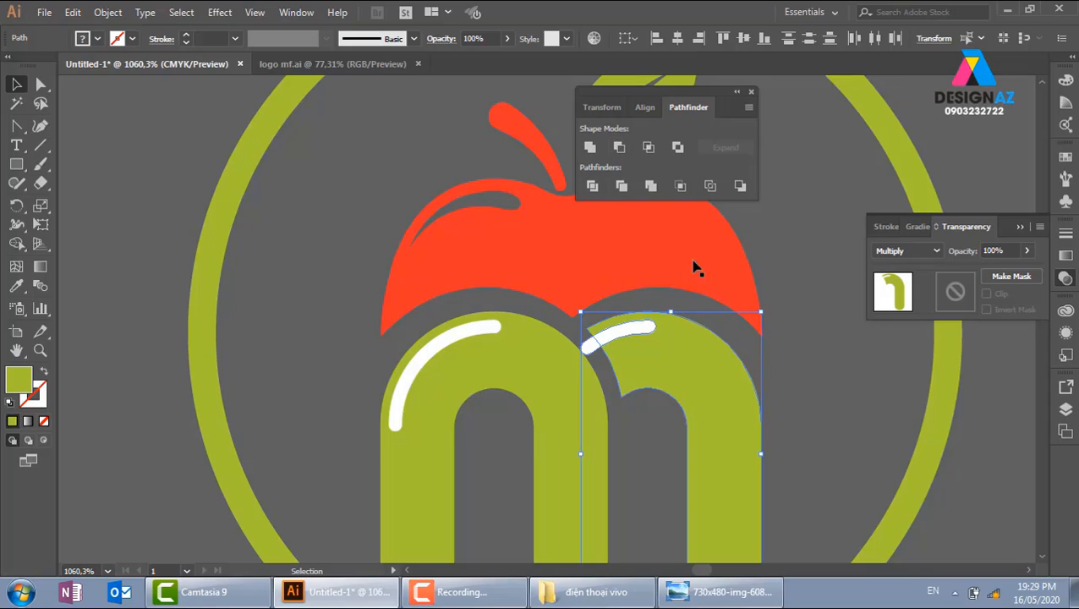
pyautogui.click(828, 435)
pyautogui.click(480, 330)
pyautogui.keyDown('shift'); pyautogui.click(545, 385); pyautogui.keyUp('shift')
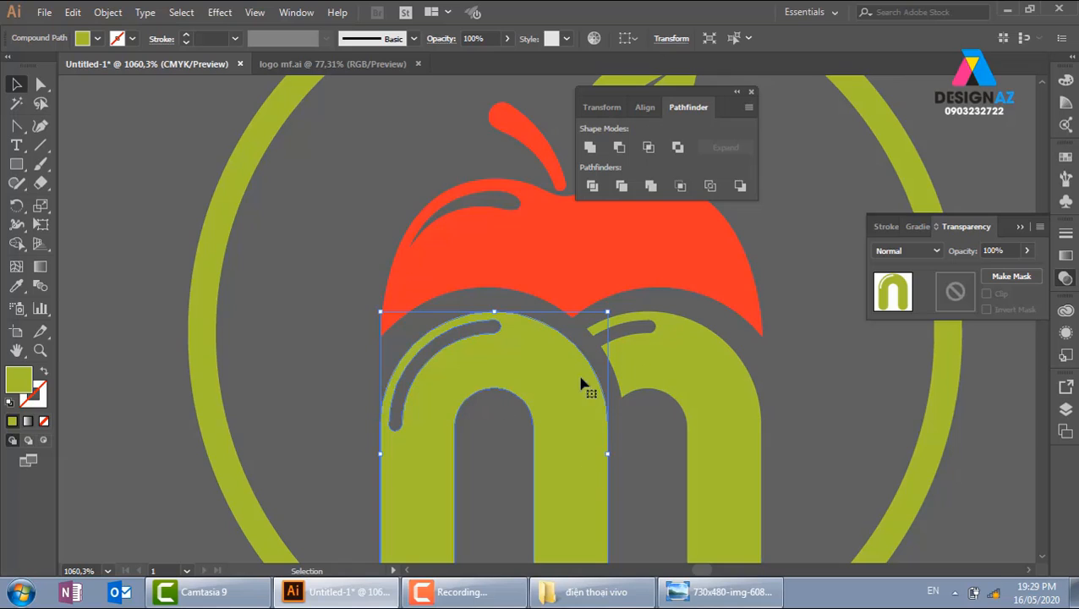
pyautogui.click(802, 372)
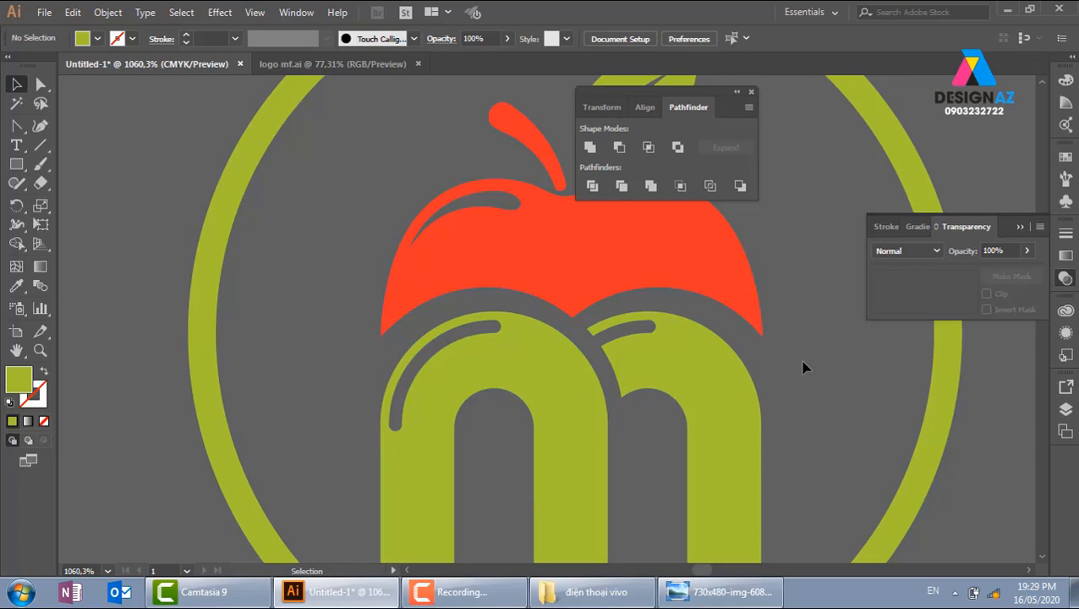
# Convert the "Food" text below the Maika lettering to outlines
pyautogui.hotkey('ctrl', '-')
pyautogui.hotkey('ctrl', '-')
pyautogui.hotkey('ctrl', '-')
pyautogui.hotkey('ctrl', '-')
pyautogui.hotkey('ctrl', '-')
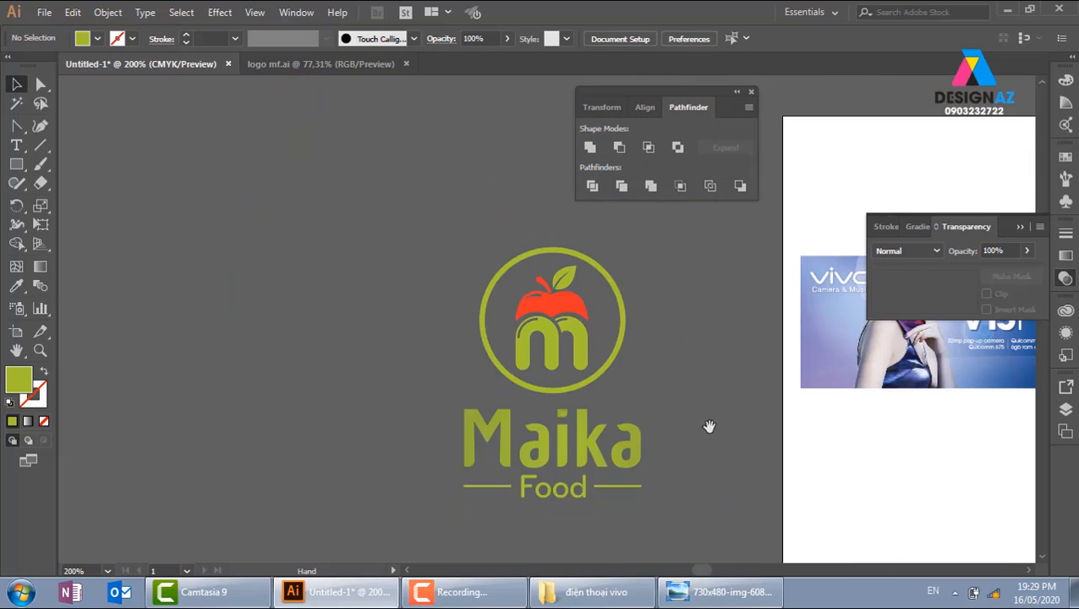
pyautogui.moveTo(710, 427); pyautogui.dragTo(654, 407)
pyautogui.press('z')
pyautogui.moveTo(321, 316); pyautogui.dragTo(676, 537)
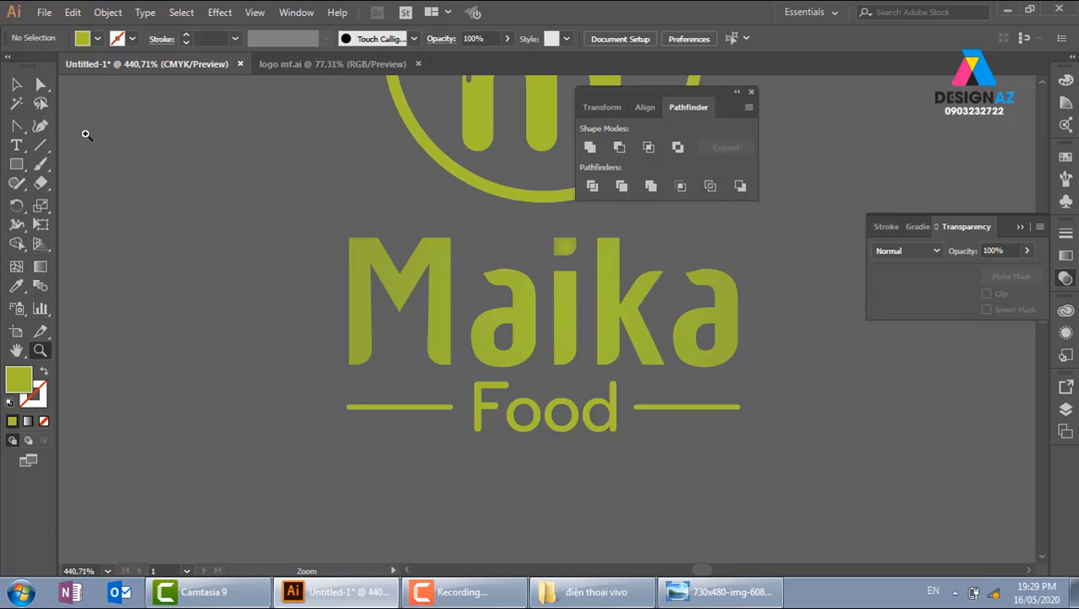
pyautogui.click(16, 85)
pyautogui.click(584, 430)
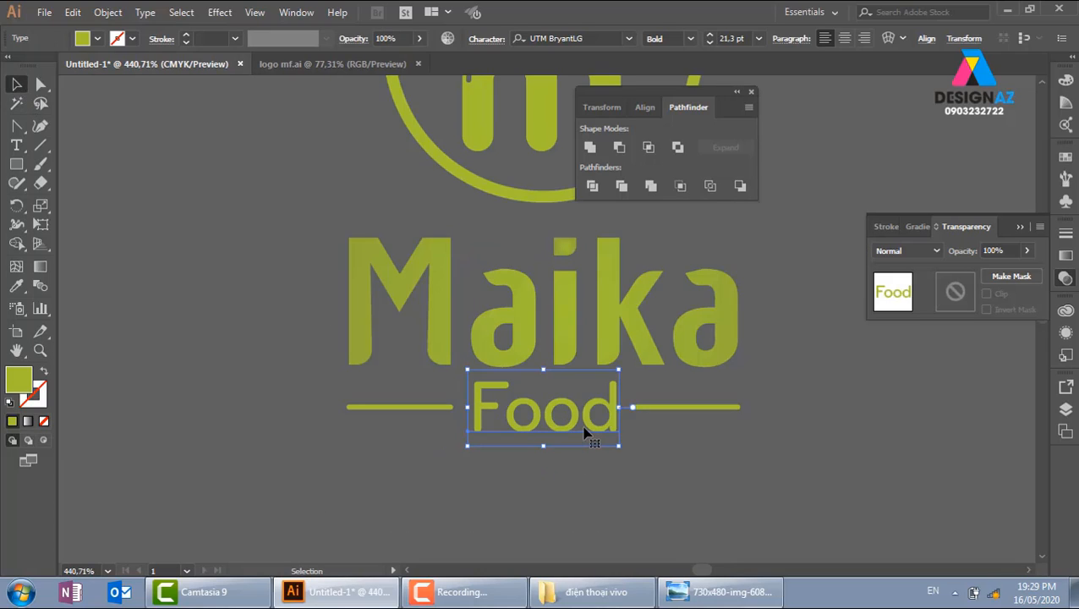
pyautogui.press('ctrl')
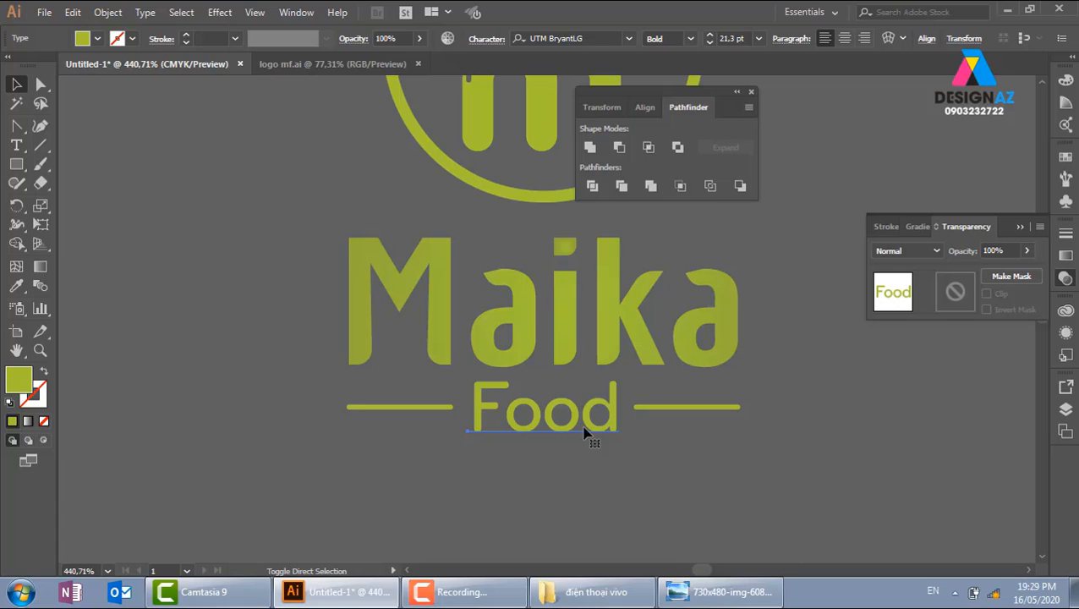
pyautogui.hotkey('ctrl', 'shift', 'o')
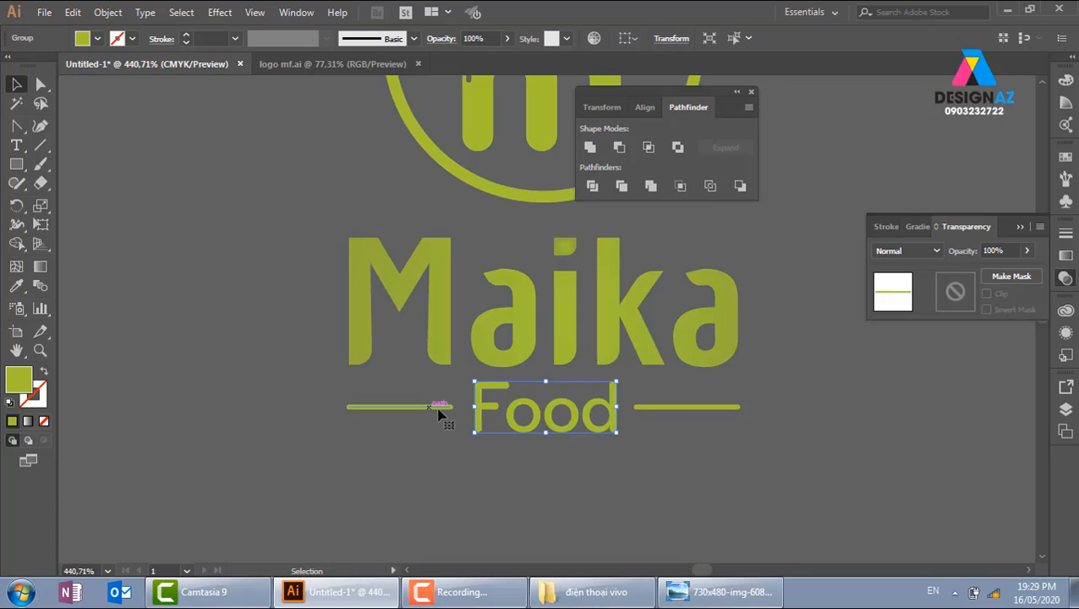
# Convert the two green lines beside "Food" to outlined shapes with Flatten Transparency and deselect them
pyautogui.click(439, 409)
pyautogui.keyDown('shift'); pyautogui.click(699, 408); pyautogui.keyUp('shift')
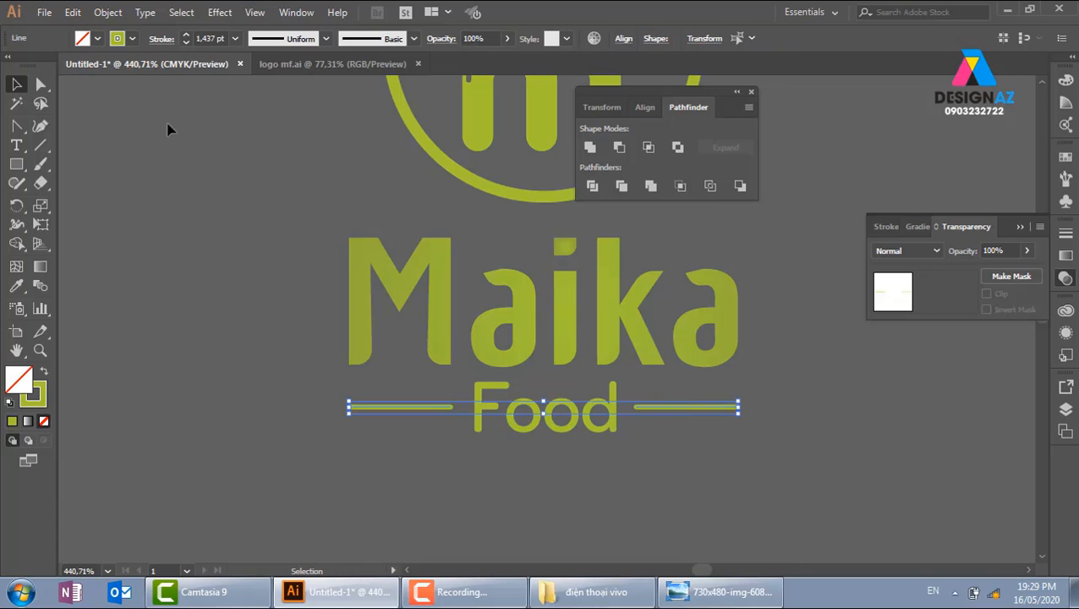
pyautogui.click(107, 12)
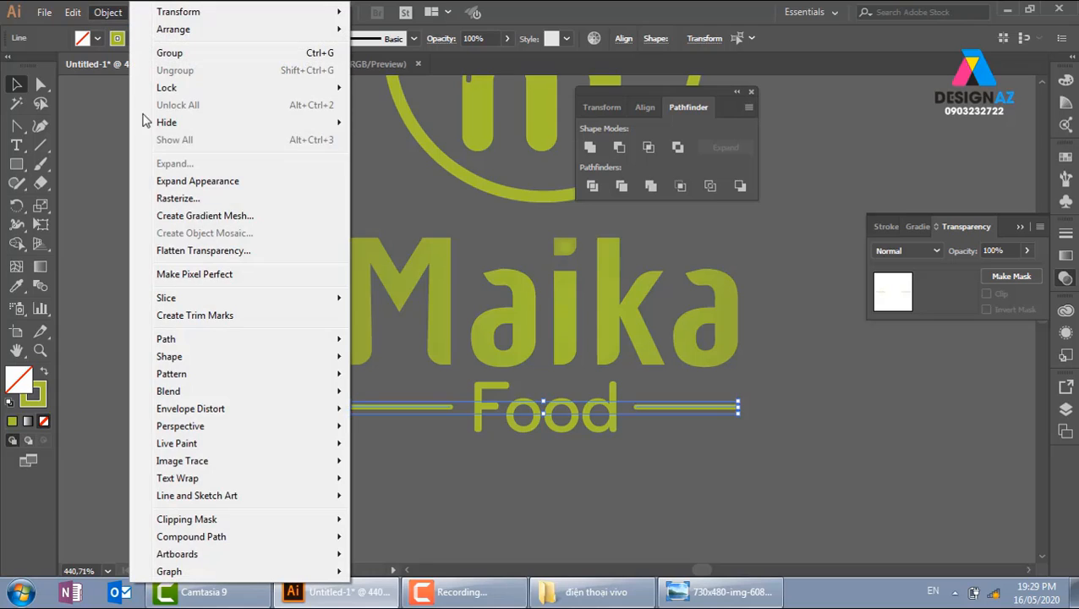
pyautogui.click(203, 250)
pyautogui.click(797, 426)
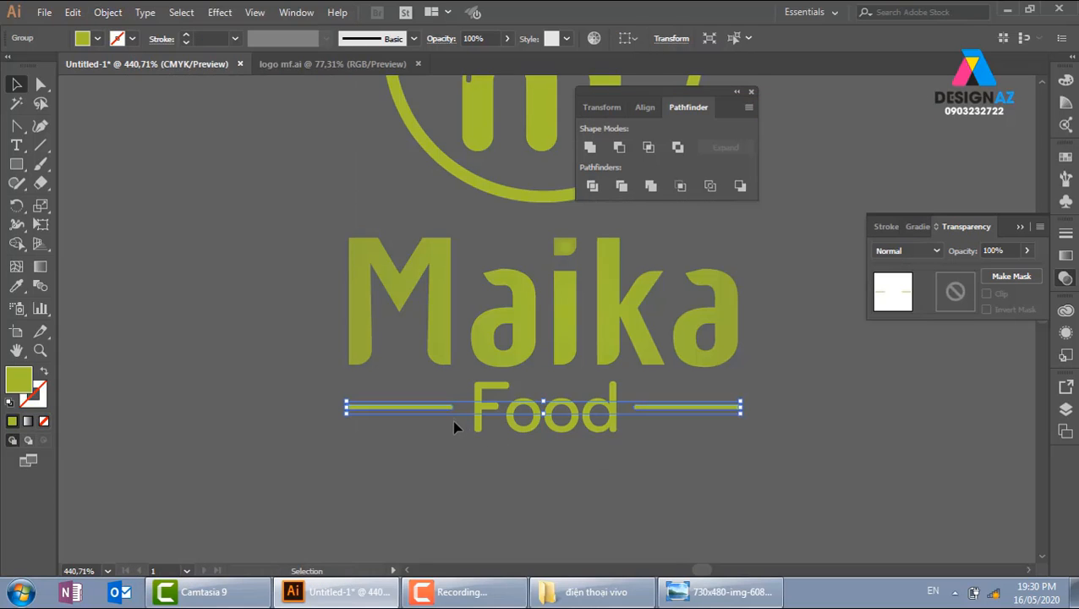
pyautogui.click(717, 485)
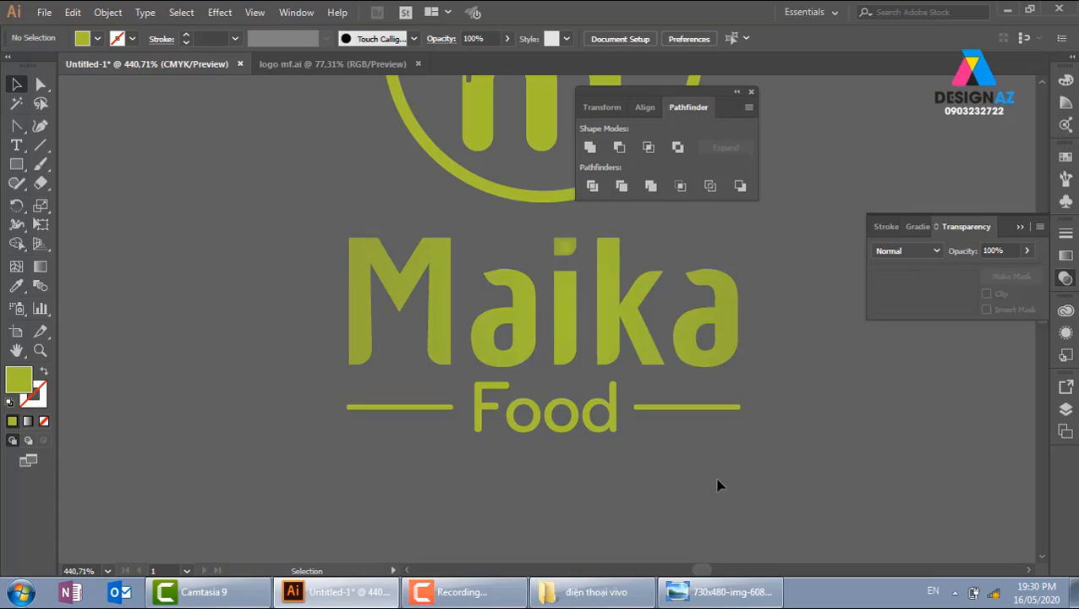
# Select the whole Maika Food logo and hide the document's artboards
pyautogui.hotkey('ctrl', '-')
pyautogui.hotkey('ctrl', '-')
pyautogui.hotkey('ctrl', '-')
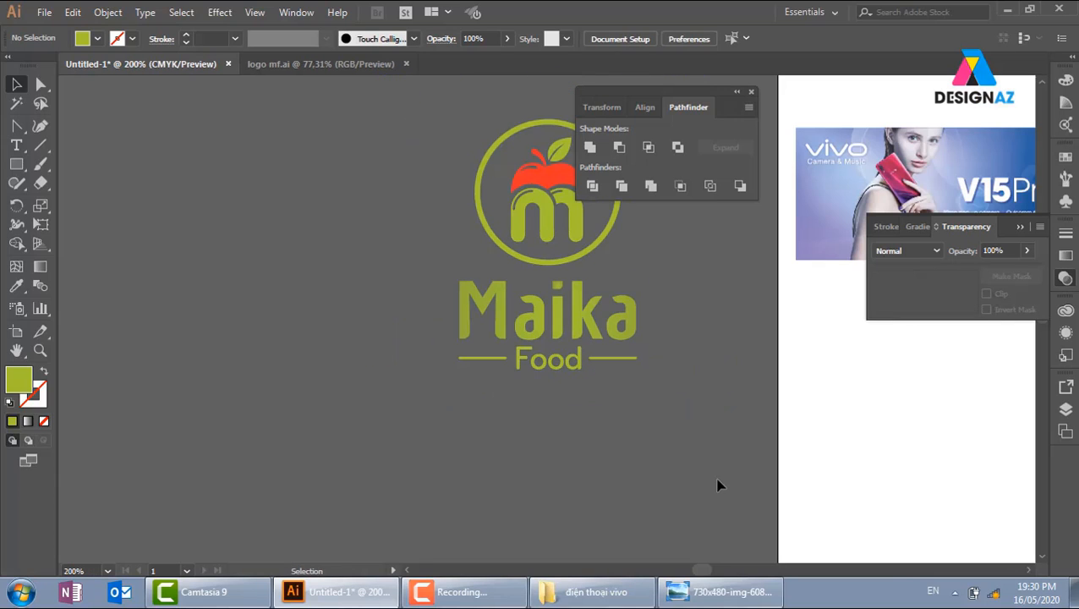
pyautogui.press('space')
pyautogui.moveTo(641, 429); pyautogui.dragTo(651, 519)
pyautogui.click(525, 306)
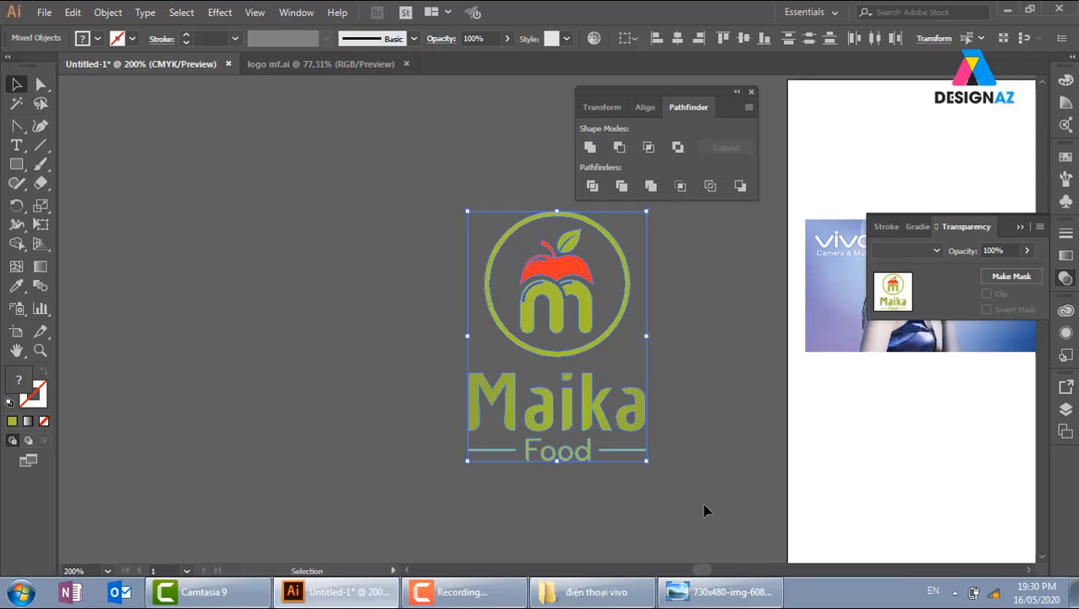
pyautogui.hotkey('ctrl', 'shift', 'h')
pyautogui.press('space')
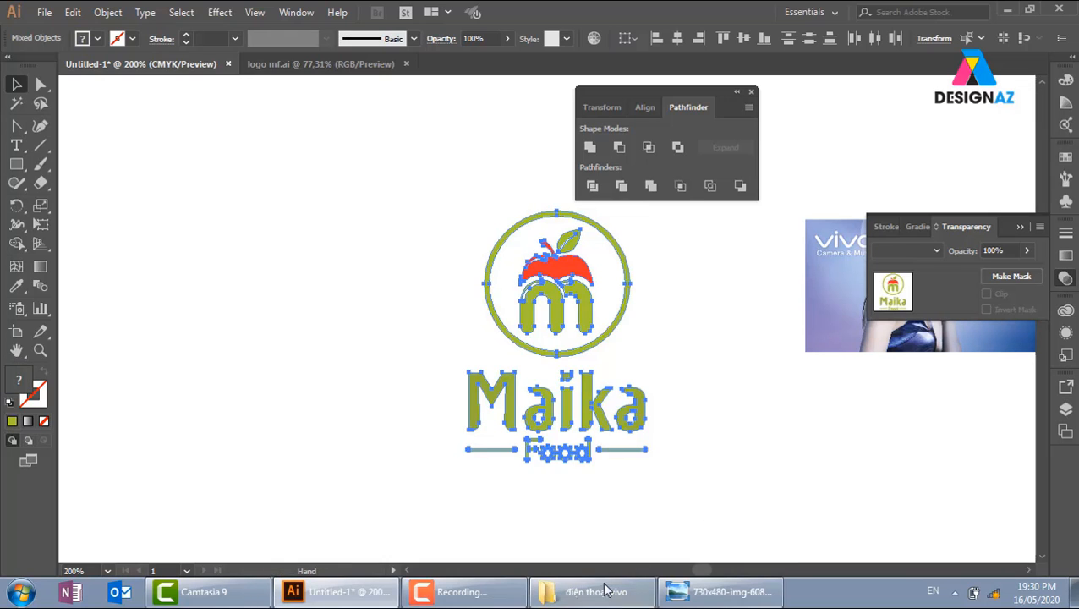
pyautogui.moveTo(633, 515); pyautogui.dragTo(730, 511)
pyautogui.moveTo(706, 300); pyautogui.dragTo(505, 277)
pyautogui.click(381, 391)
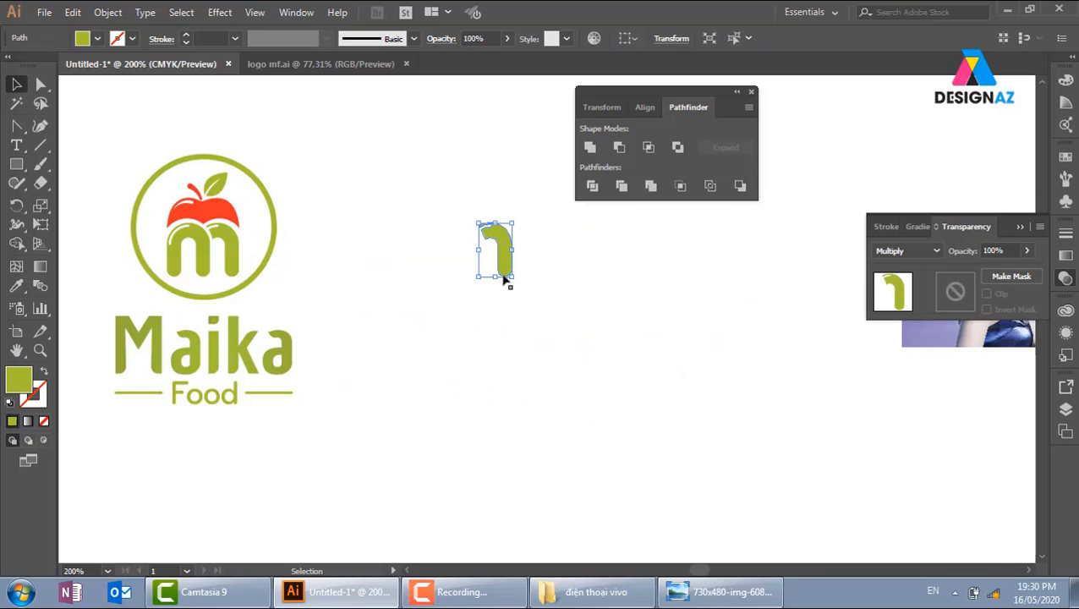
pyautogui.hotkey('ctrl', 'z')
# Duplicate the whole Maika Food logo about 7.25 cm to its right and group the copy
pyautogui.moveTo(373, 124); pyautogui.dragTo(365, 158)
pyautogui.moveTo(330, 260); pyautogui.dragTo(96, 440)
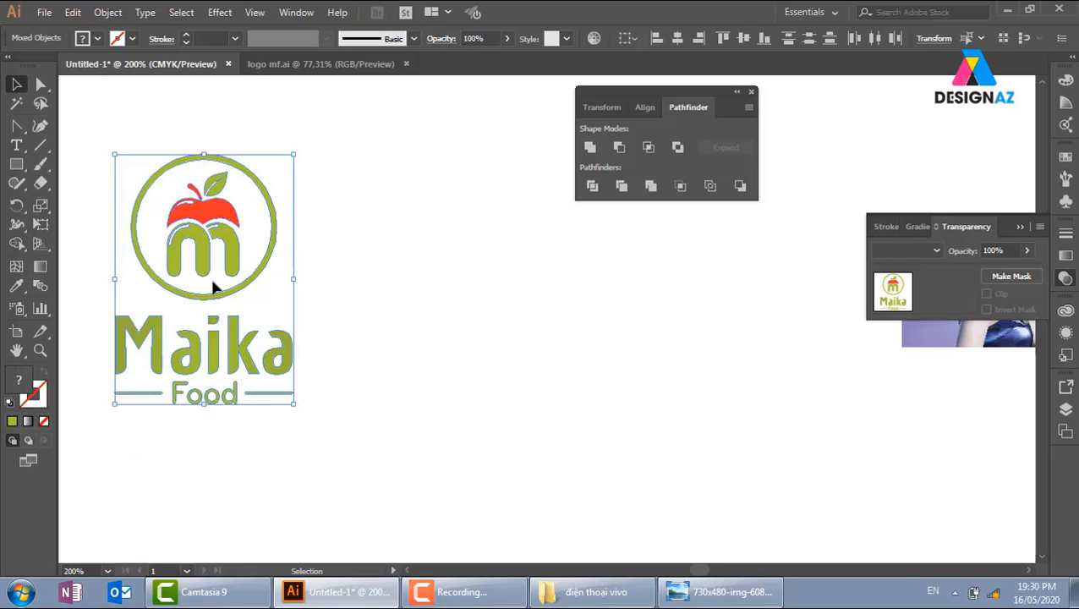
pyautogui.moveTo(212, 265); pyautogui.dragTo(531, 298)
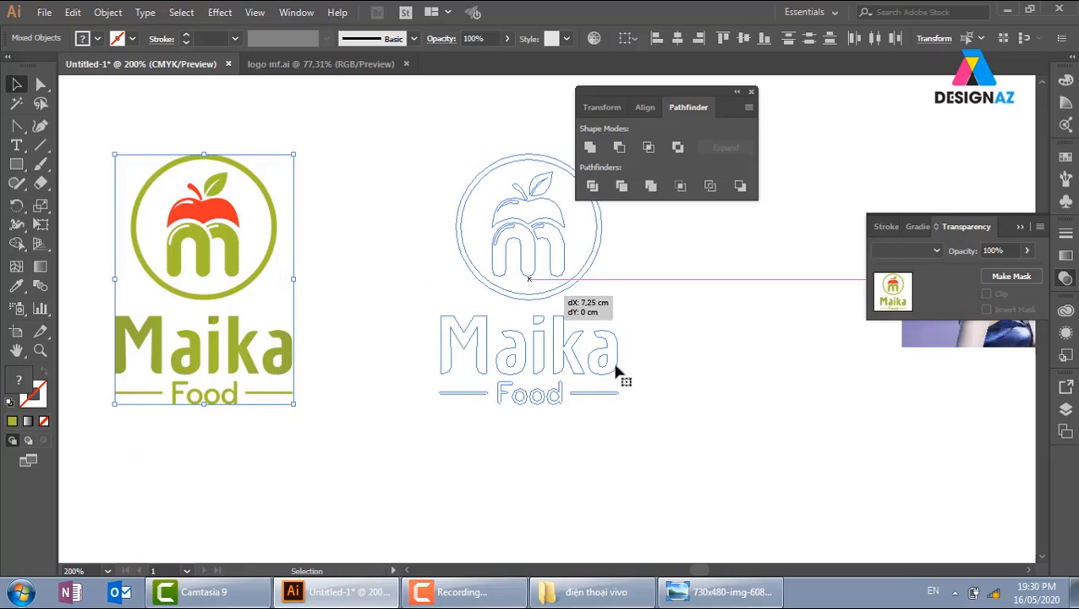
pyautogui.moveTo(721, 399); pyautogui.dragTo(596, 424)
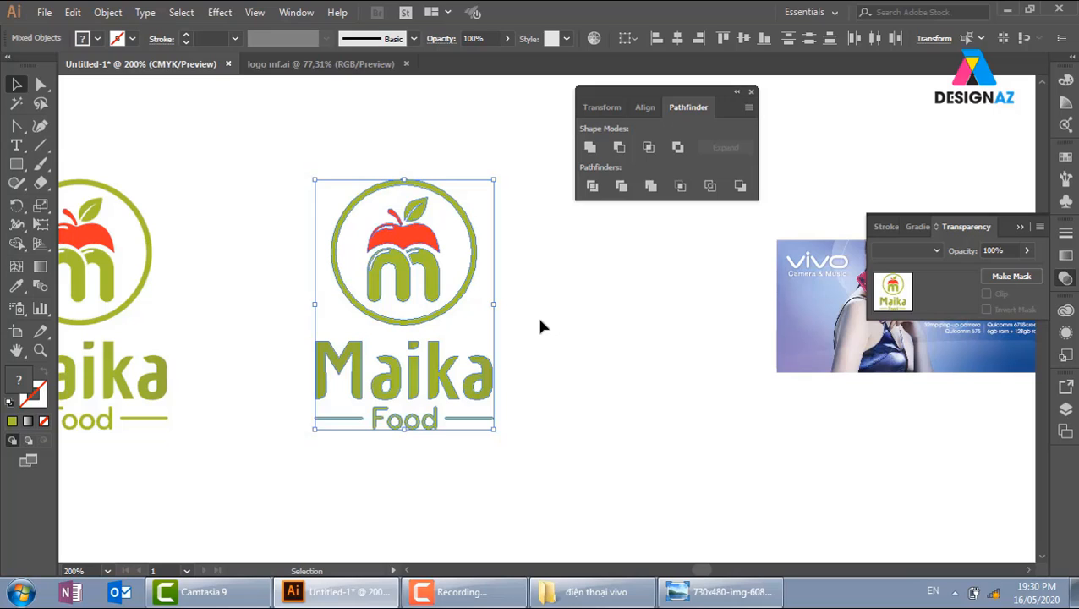
pyautogui.hotkey('ctrl', 'g')
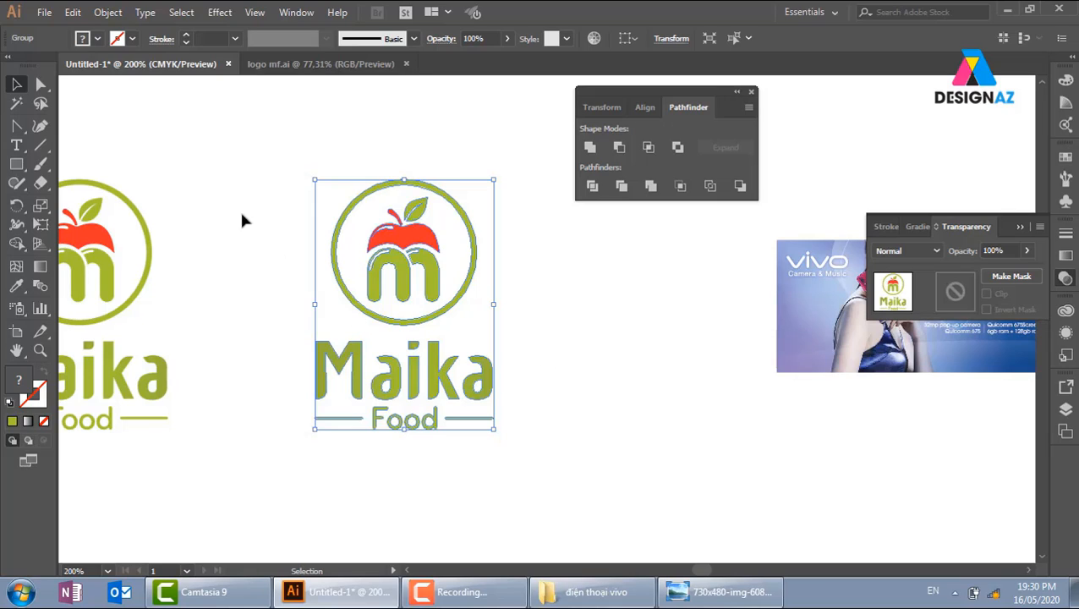
# Convert the grouped logo copy's colors to grayscale and deselect it
pyautogui.click(73, 12)
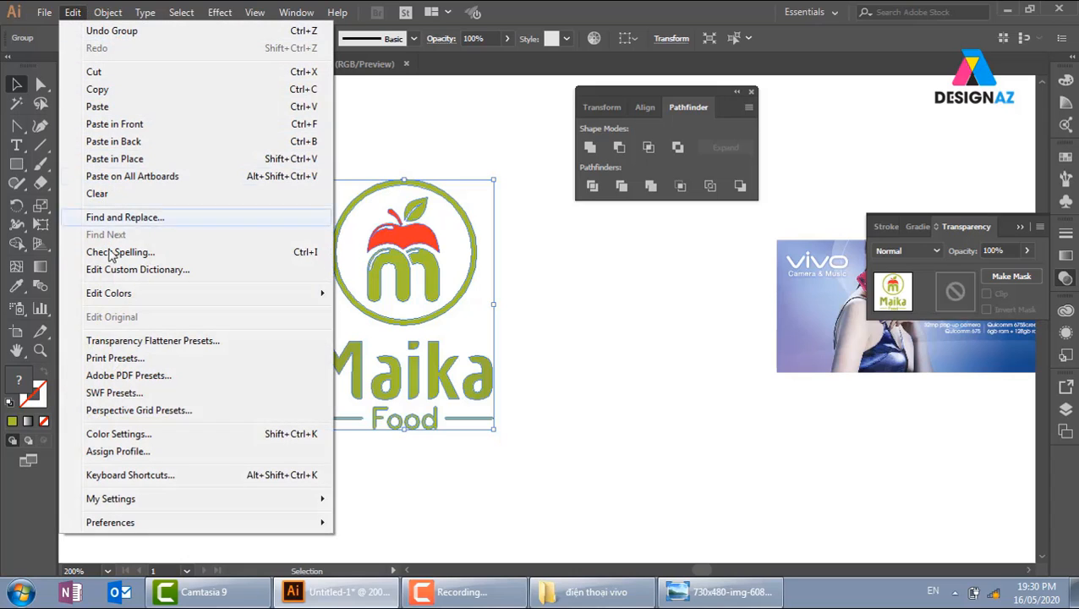
pyautogui.moveTo(136, 295)
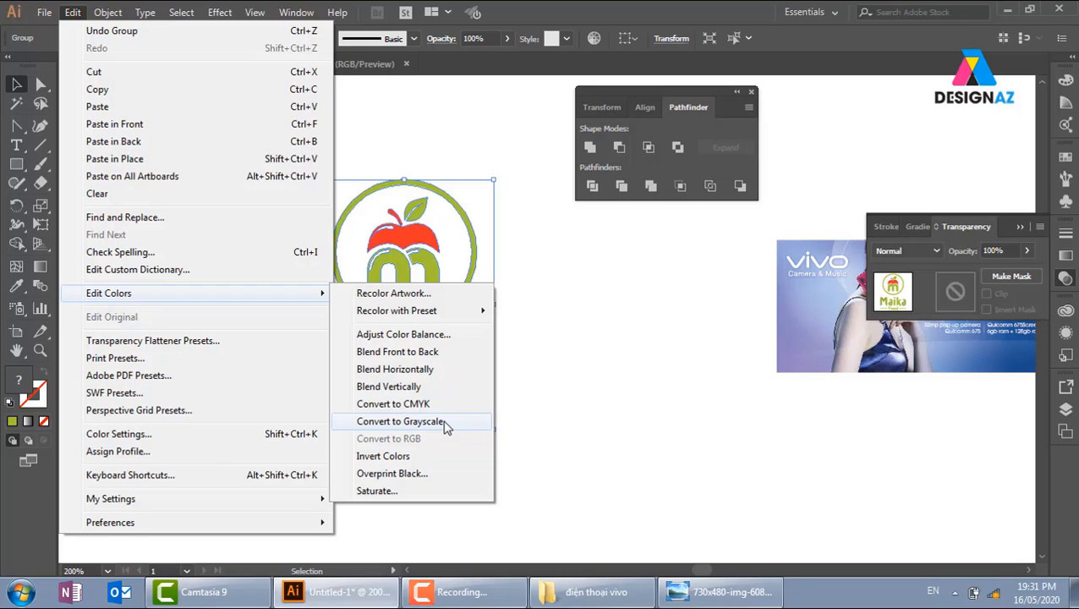
pyautogui.click(447, 421)
pyautogui.click(525, 330)
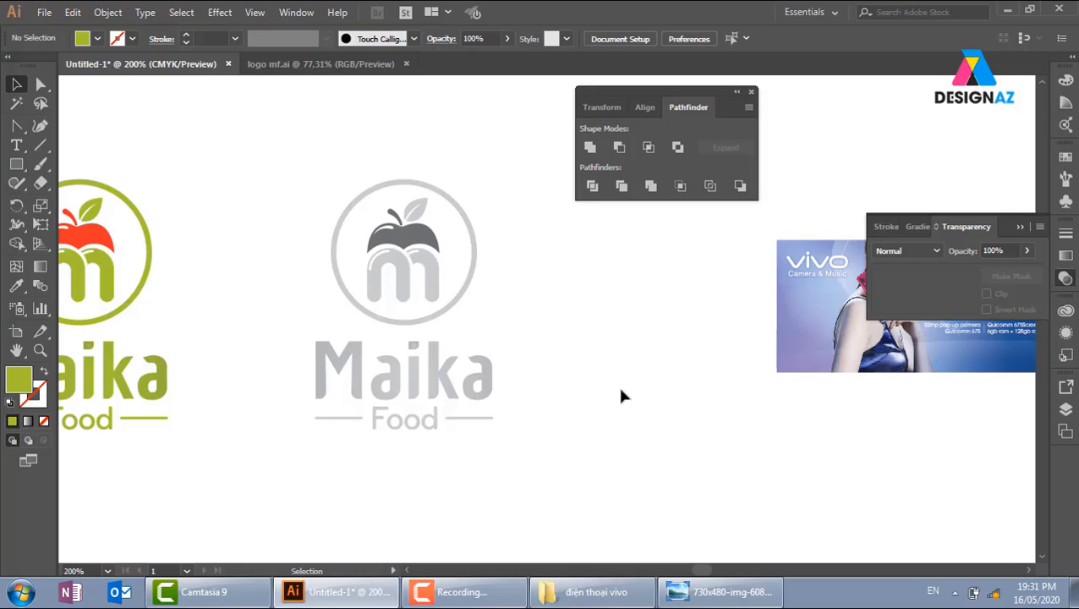
# Ungroup the grayscale copy of the Maika Food logo
pyautogui.click(898, 372)
pyautogui.click(816, 372)
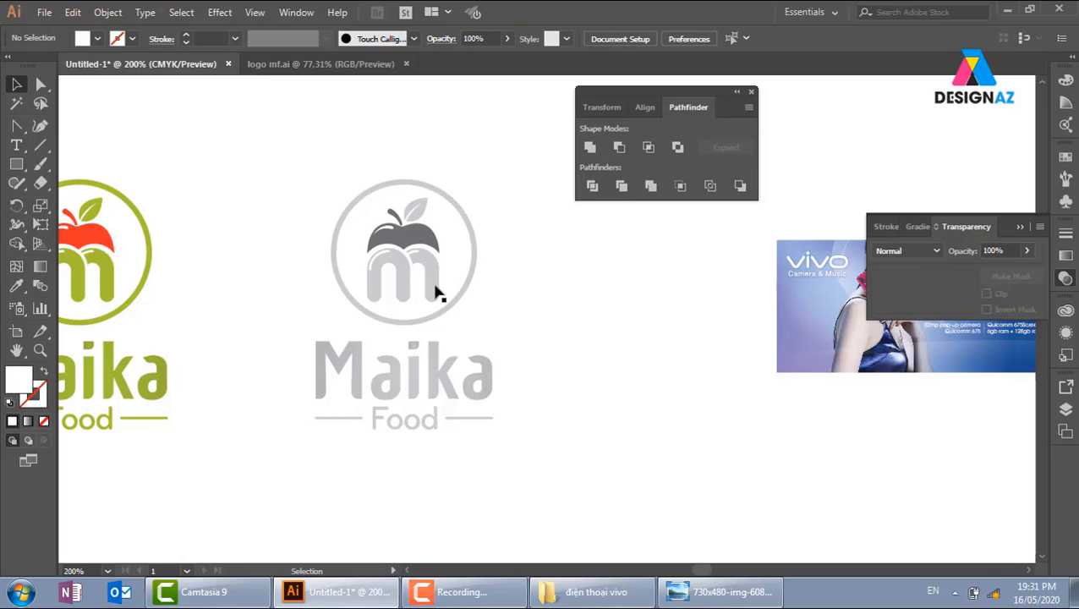
pyautogui.click(368, 352)
pyautogui.rightClick(405, 285)
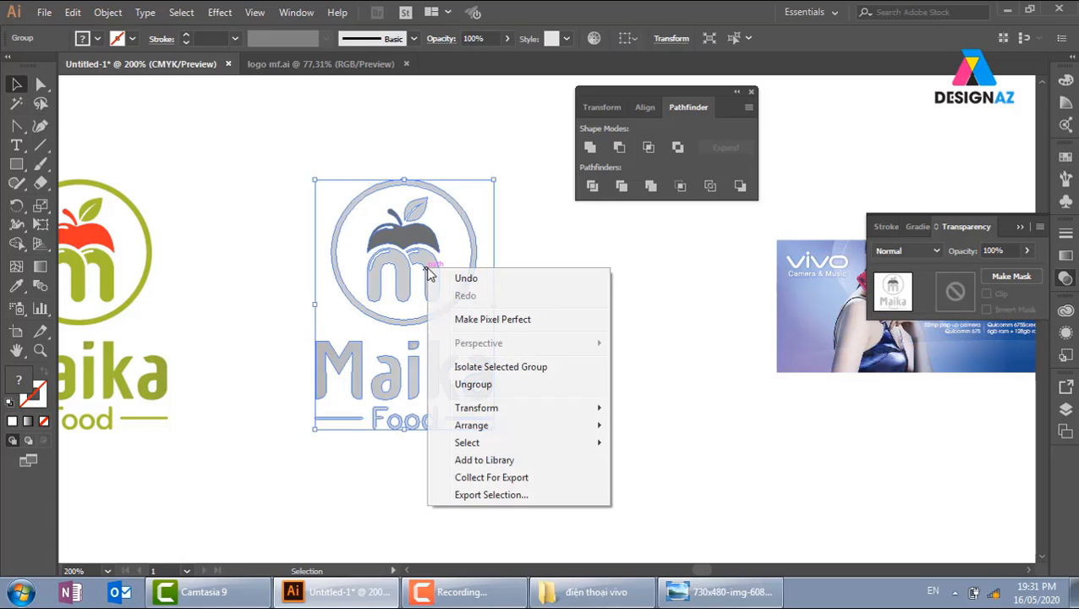
pyautogui.click(495, 386)
# Try to fill the right arch of the grayscale "m" with red E21E1E
pyautogui.click(446, 286)
pyautogui.click(421, 297)
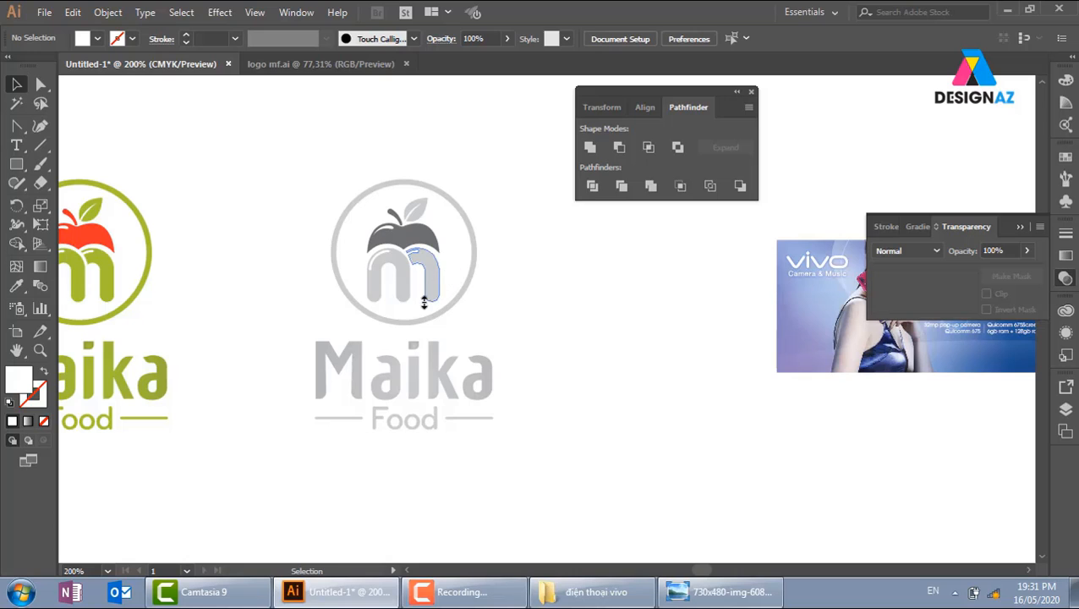
pyautogui.doubleClick(25, 385)
pyautogui.click(651, 241)
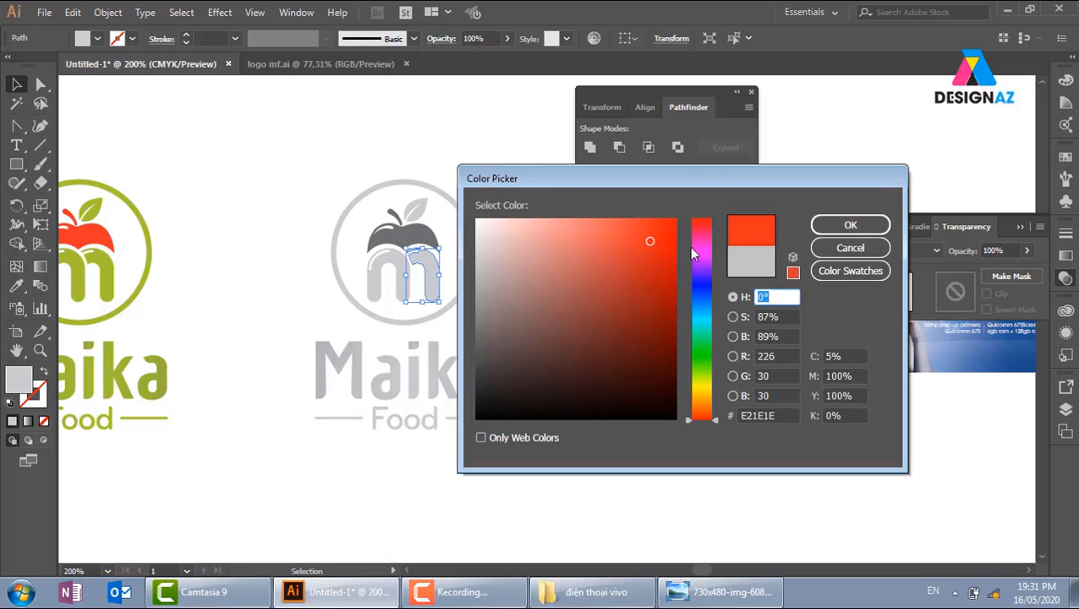
pyautogui.click(831, 224)
pyautogui.click(643, 367)
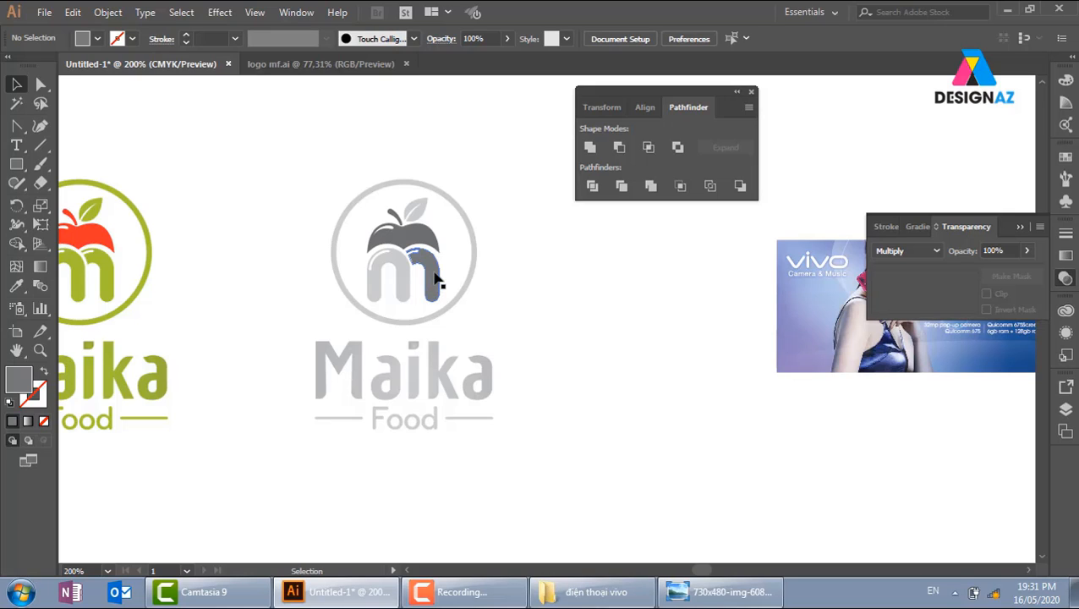
# Switch the color mode of the grayscale "m" right arch to CMYK and open its fill color for editing
pyautogui.click(436, 277)
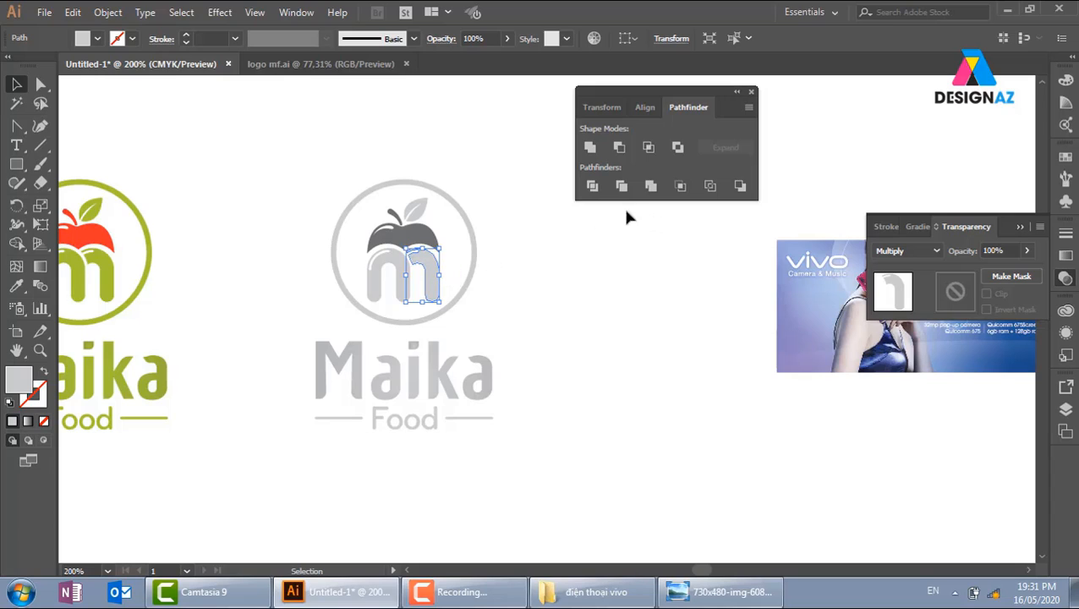
pyautogui.click(1065, 81)
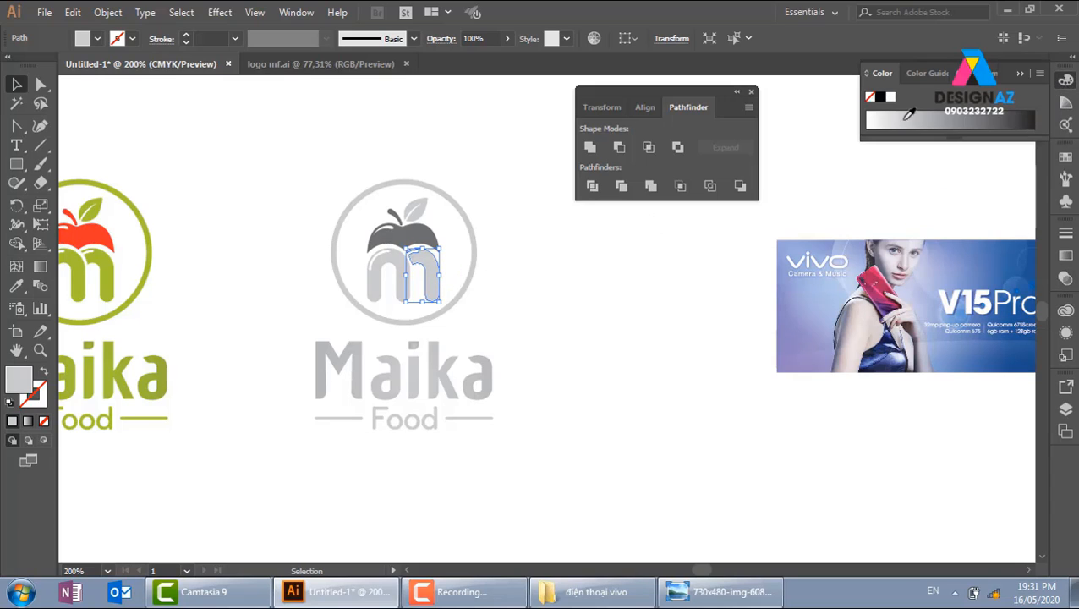
pyautogui.click(1040, 73)
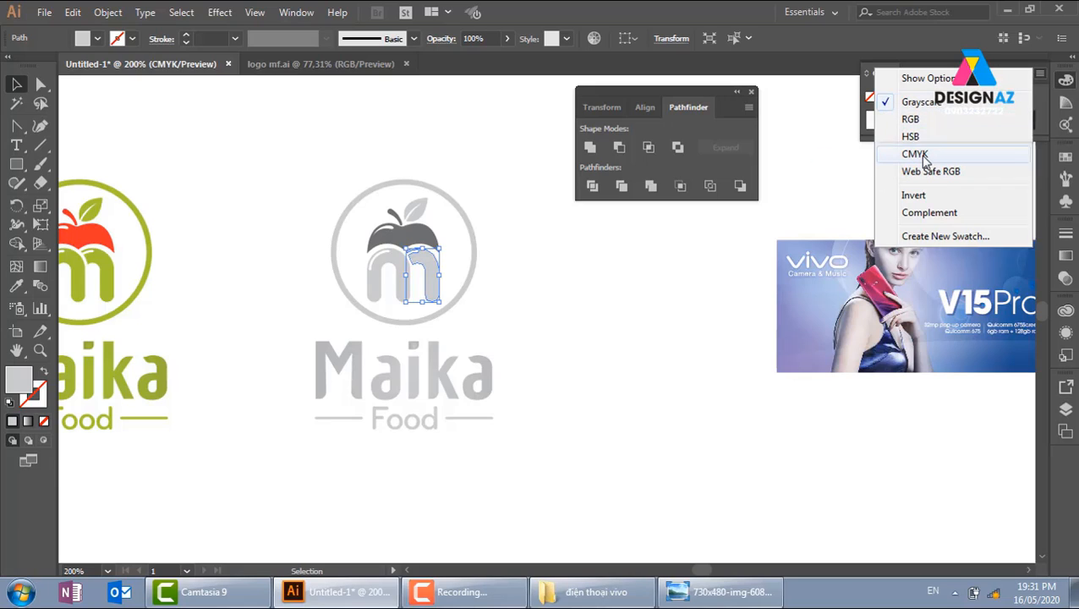
pyautogui.click(920, 155)
pyautogui.doubleClick(18, 378)
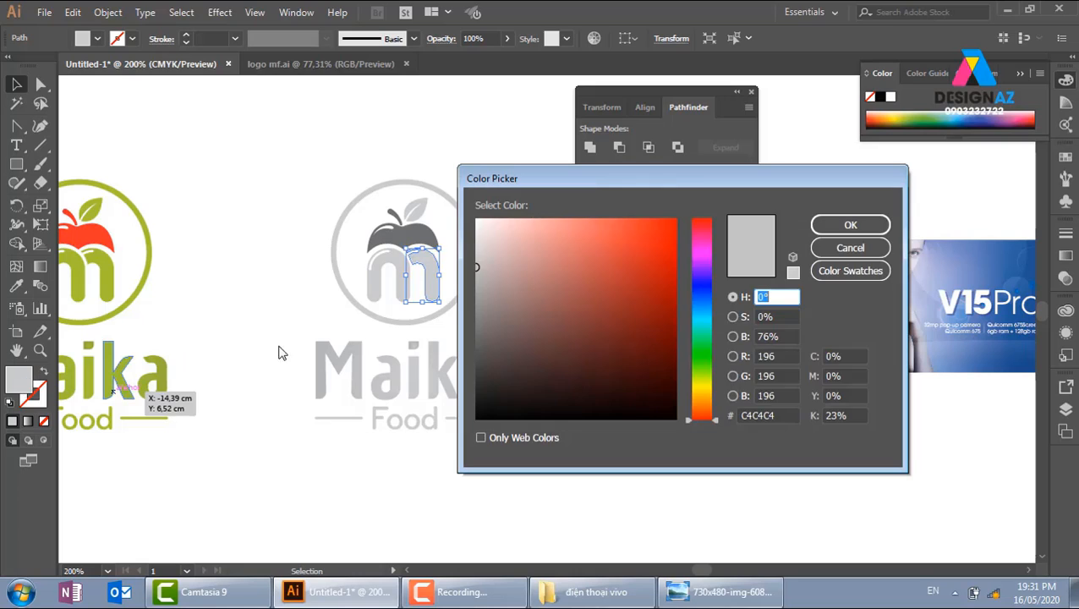
pyautogui.click(833, 224)
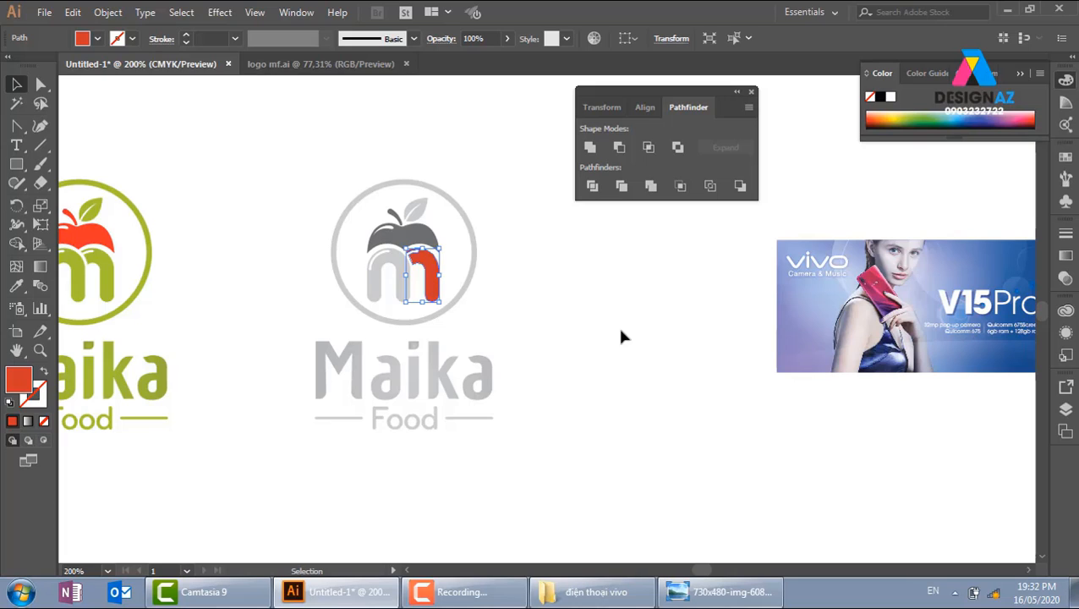
pyautogui.hotkey('ctrl', 'z')
pyautogui.click(683, 343)
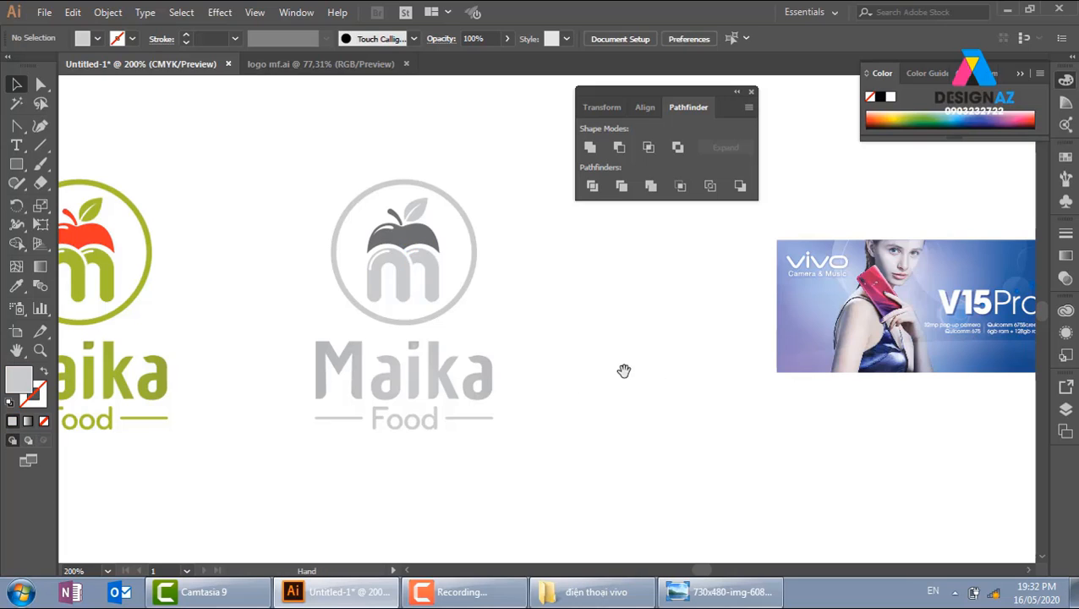
# Close the Pathfinder panel and draw a large, nearly square rectangle on the empty canvas beside the green-and-red logo
pyautogui.moveTo(621, 372); pyautogui.dragTo(650, 361)
pyautogui.moveTo(327, 176); pyautogui.dragTo(526, 430)
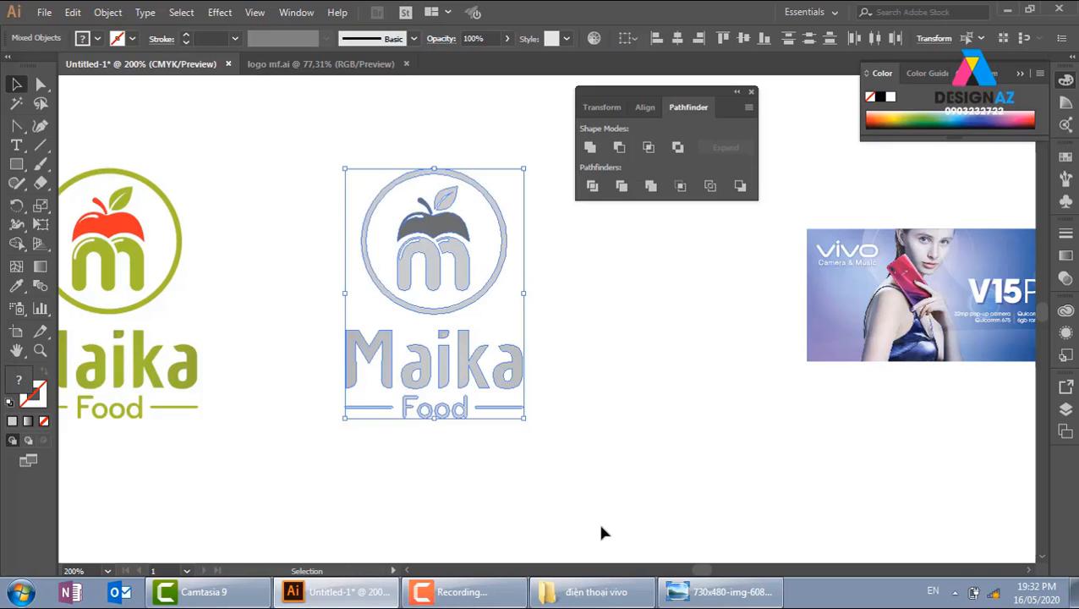
pyautogui.hscroll(-6, 530, 440)
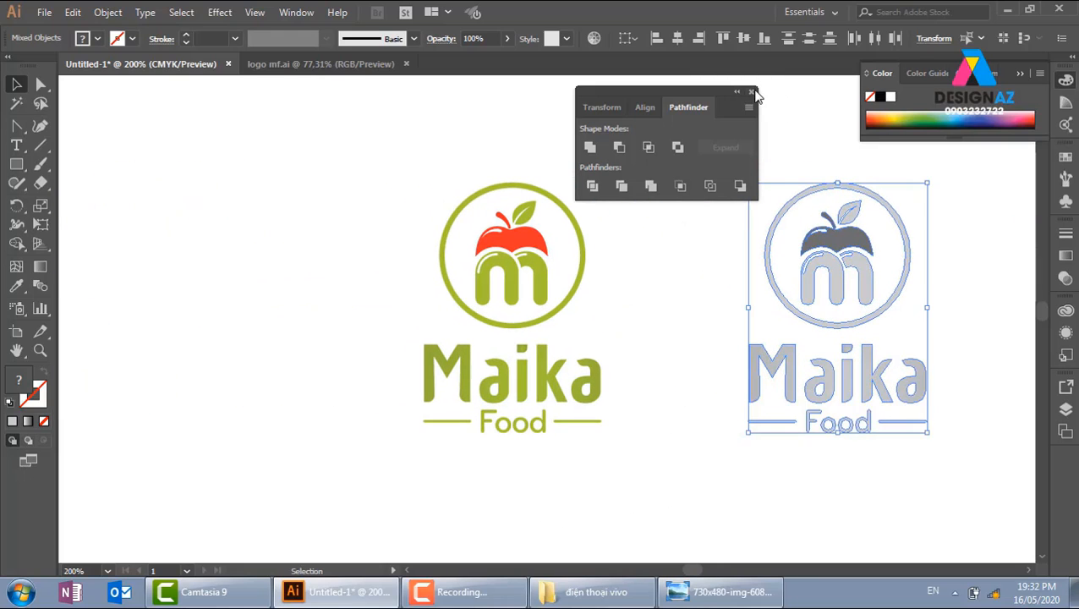
pyautogui.click(752, 94)
pyautogui.moveTo(350, 310); pyautogui.dragTo(528, 313)
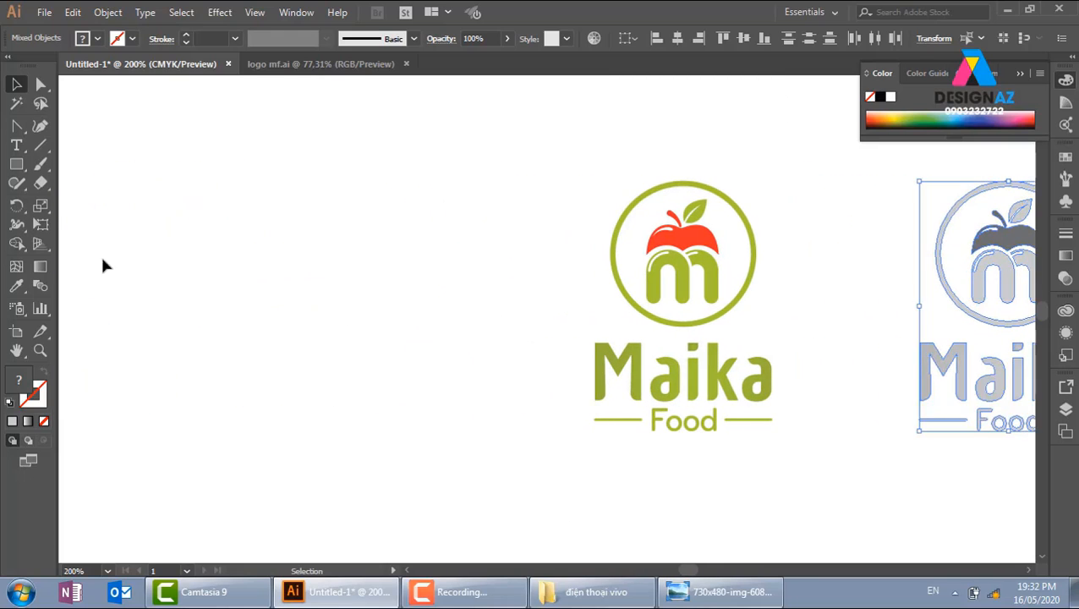
pyautogui.click(17, 165)
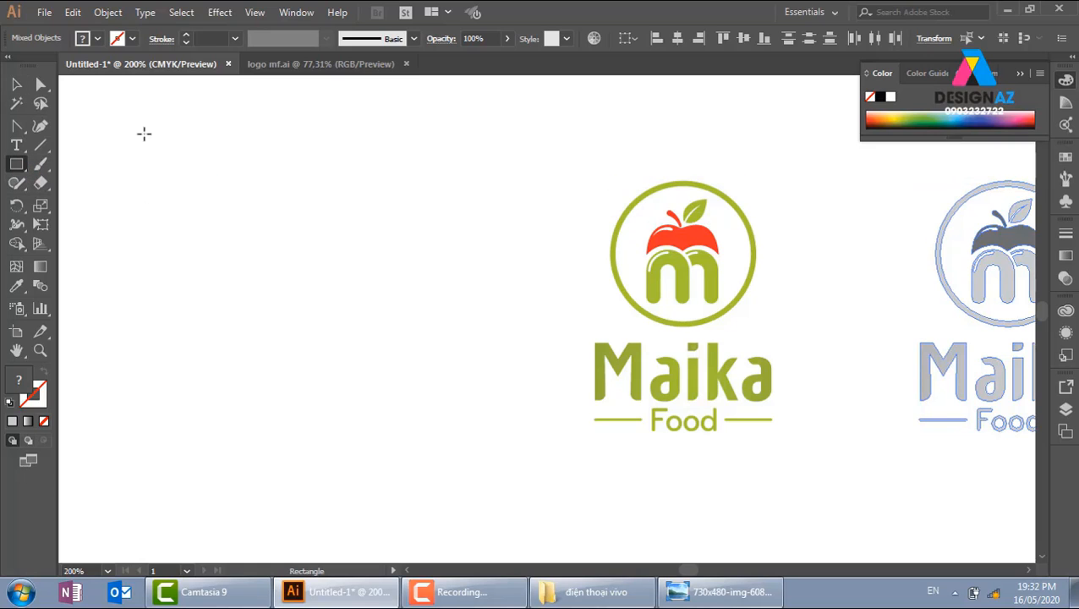
pyautogui.moveTo(132, 112); pyautogui.dragTo(547, 531)
pyautogui.click(16, 84)
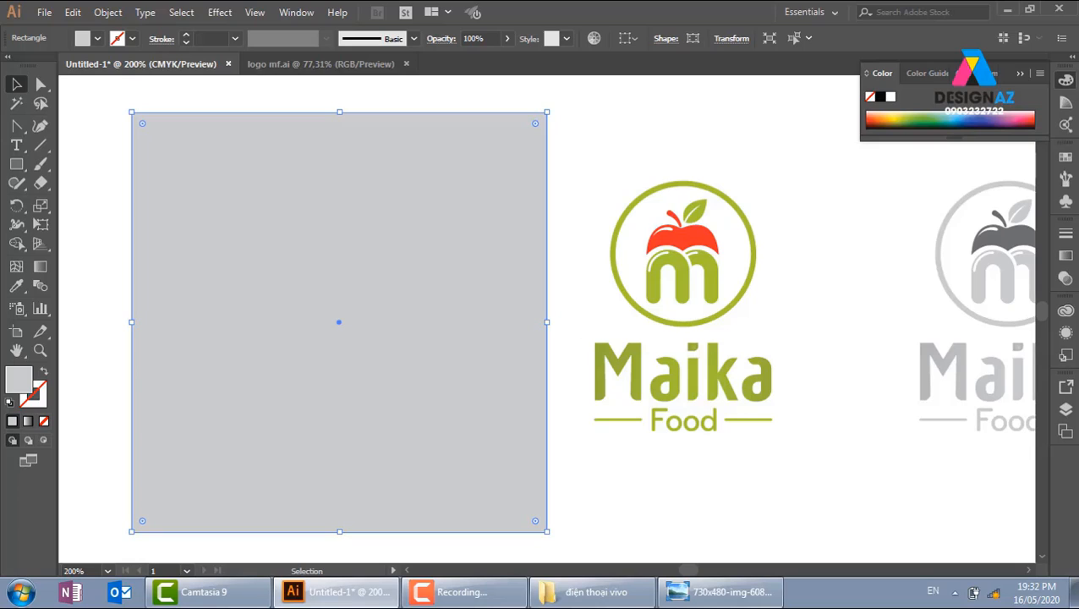
# Fill the rectangle with a linear gradient and set its end stop to very dark green 091900
pyautogui.click(1066, 279)
pyautogui.click(953, 339)
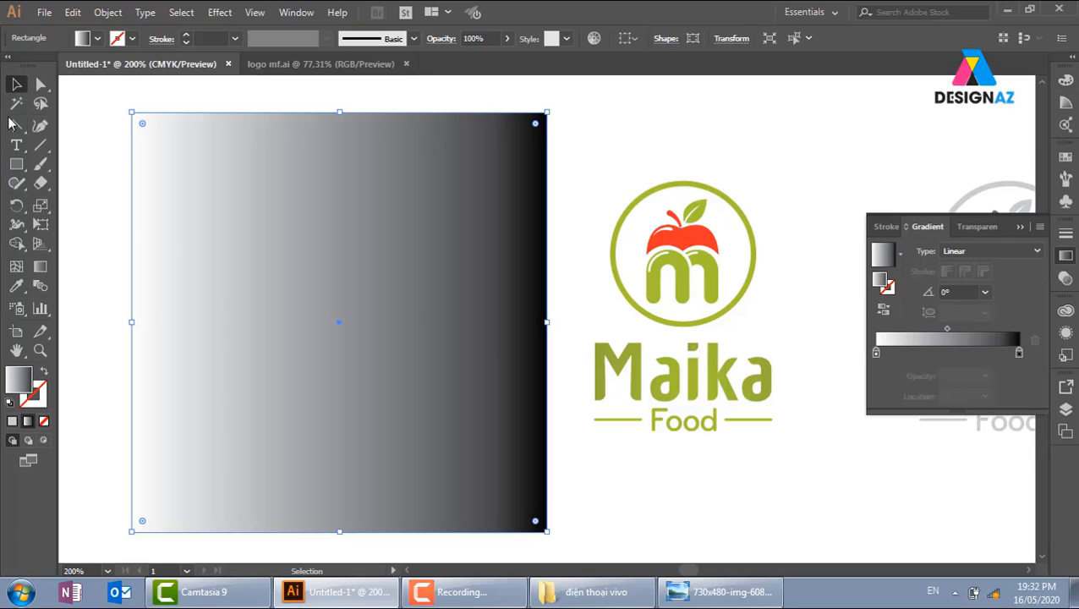
pyautogui.click(1019, 354)
pyautogui.doubleClick(1019, 353)
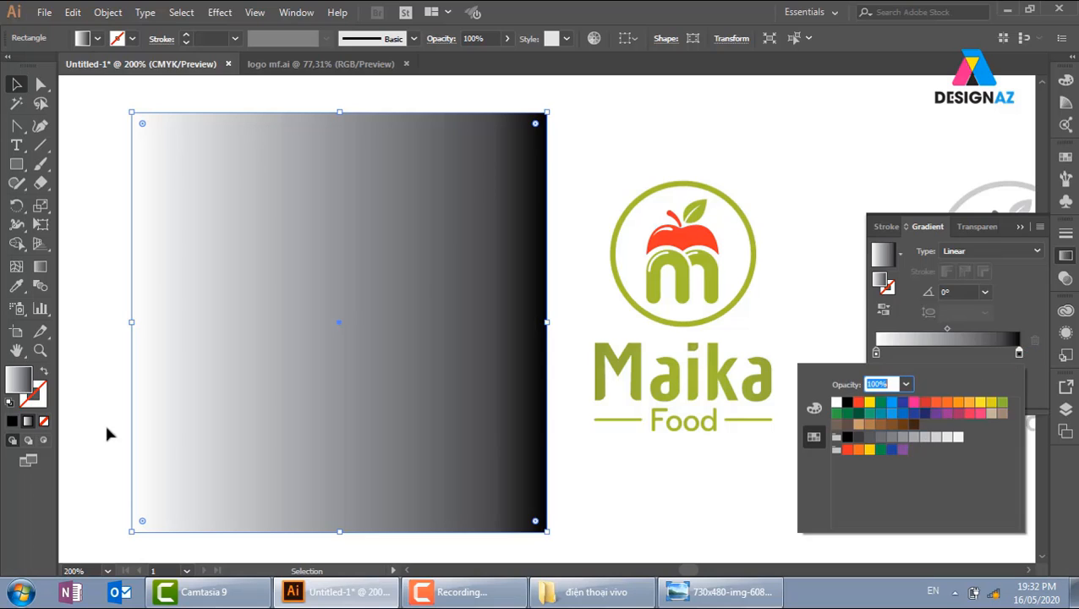
pyautogui.doubleClick(19, 385)
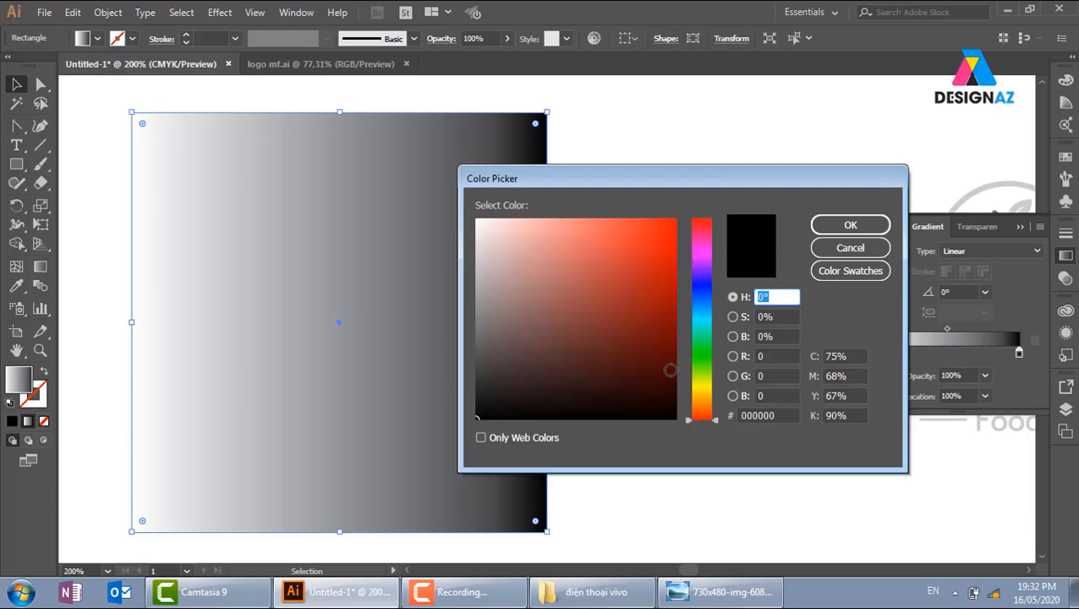
pyautogui.click(668, 375)
pyautogui.write('100')
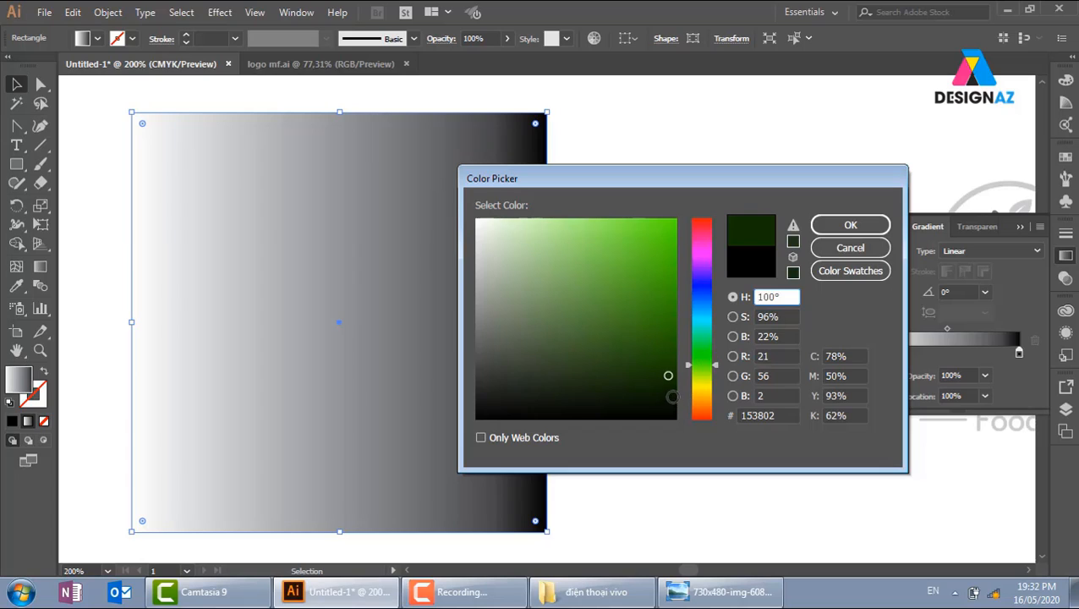
pyautogui.click(677, 399)
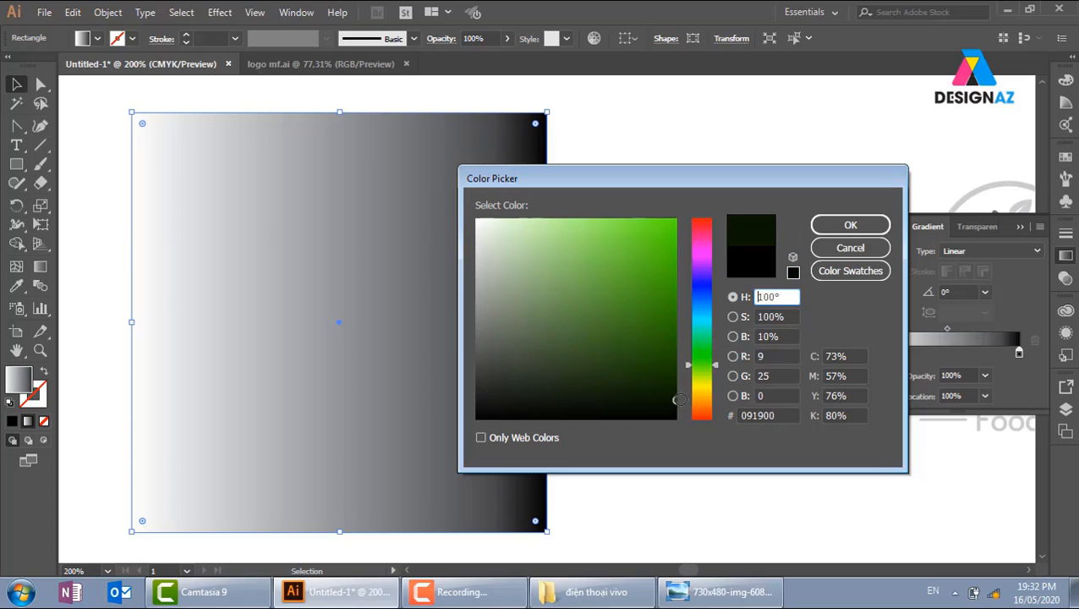
pyautogui.click(851, 226)
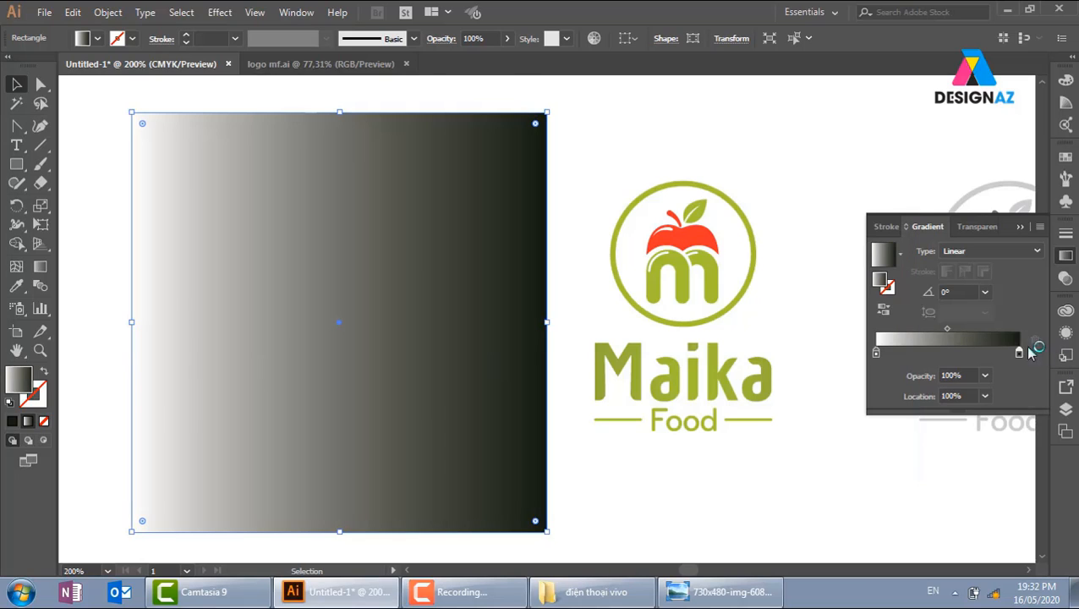
# Set the gradient's start stop to dark green 183000 and change the gradient type to Radial
pyautogui.click(876, 354)
pyautogui.doubleClick(26, 385)
pyautogui.click(705, 373)
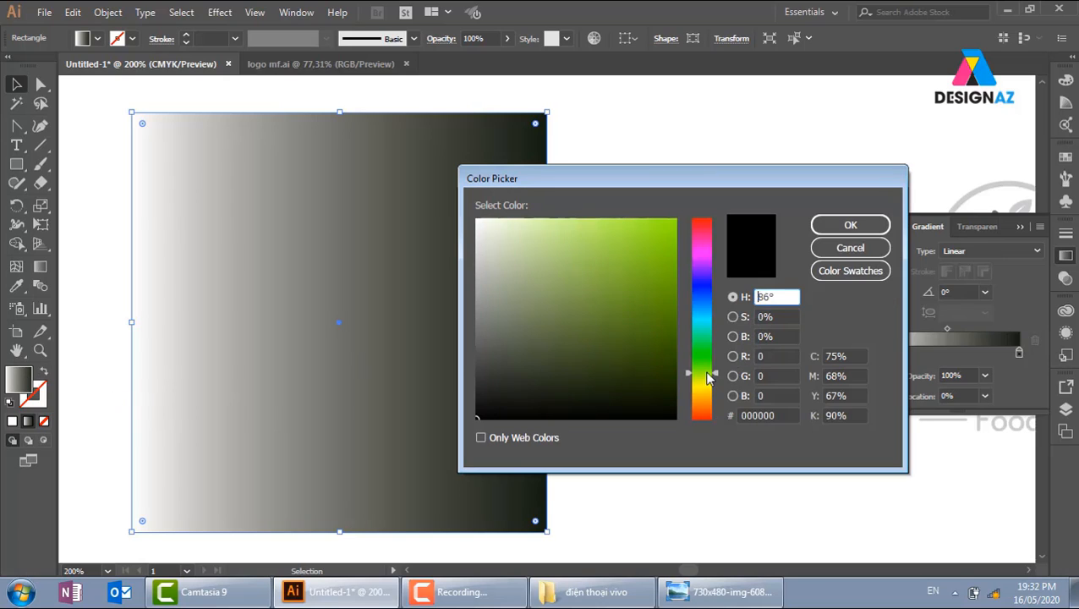
pyautogui.moveTo(639, 382); pyautogui.dragTo(677, 381)
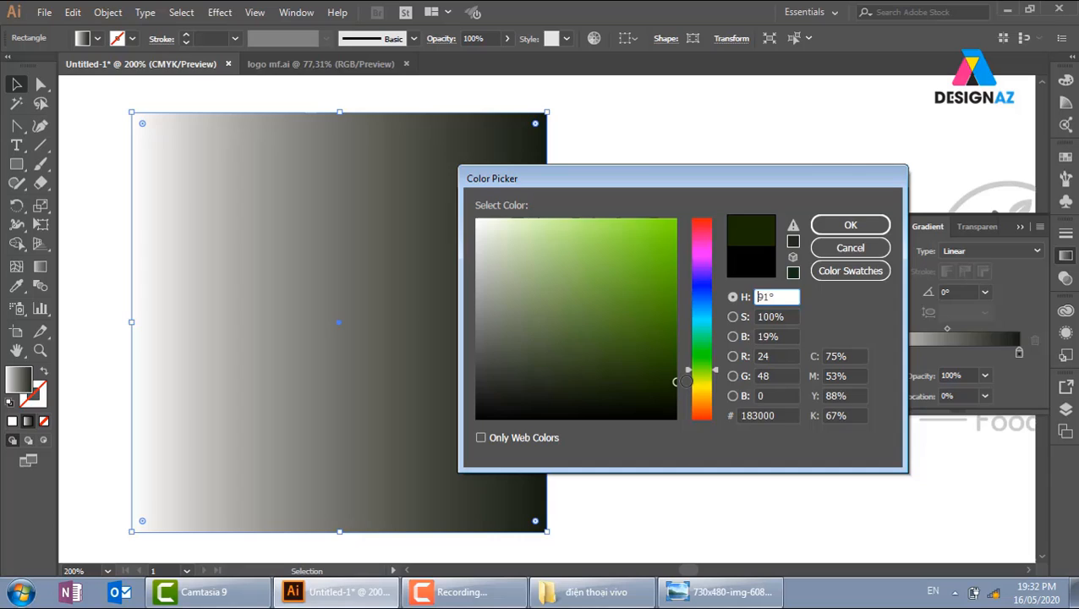
pyautogui.click(850, 225)
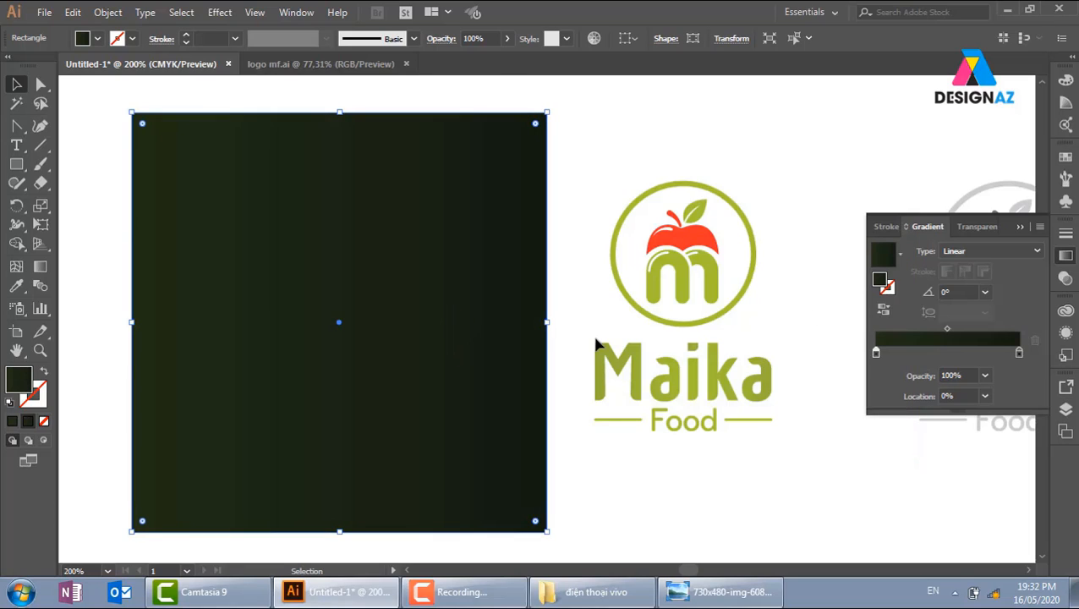
pyautogui.click(998, 251)
pyautogui.click(995, 287)
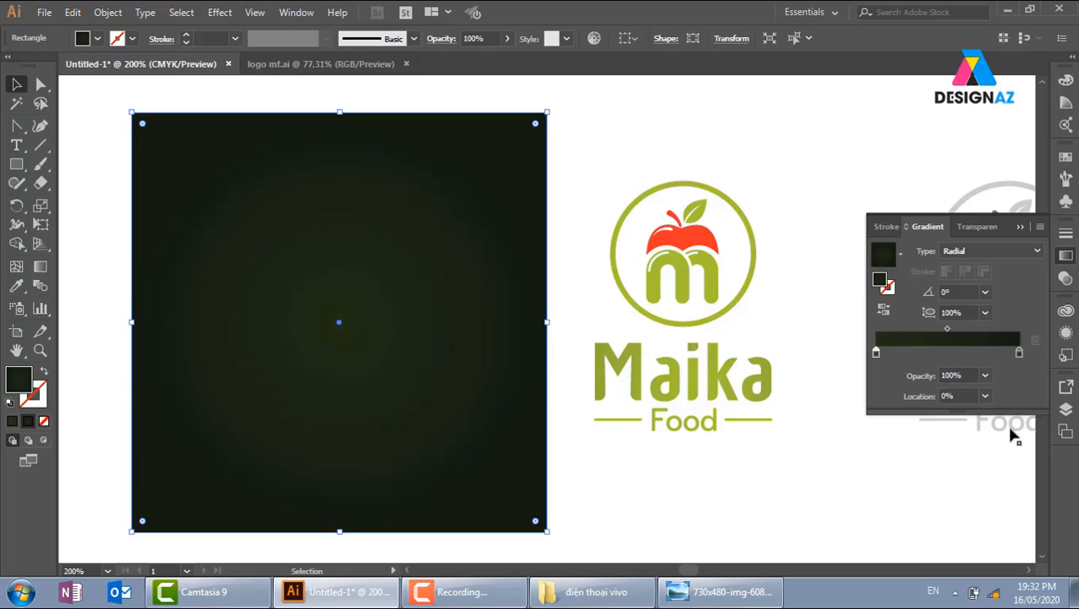
# Recolour the outer stop of the radial gradient to a very dark blue
pyautogui.click(1019, 355)
pyautogui.doubleClick(27, 387)
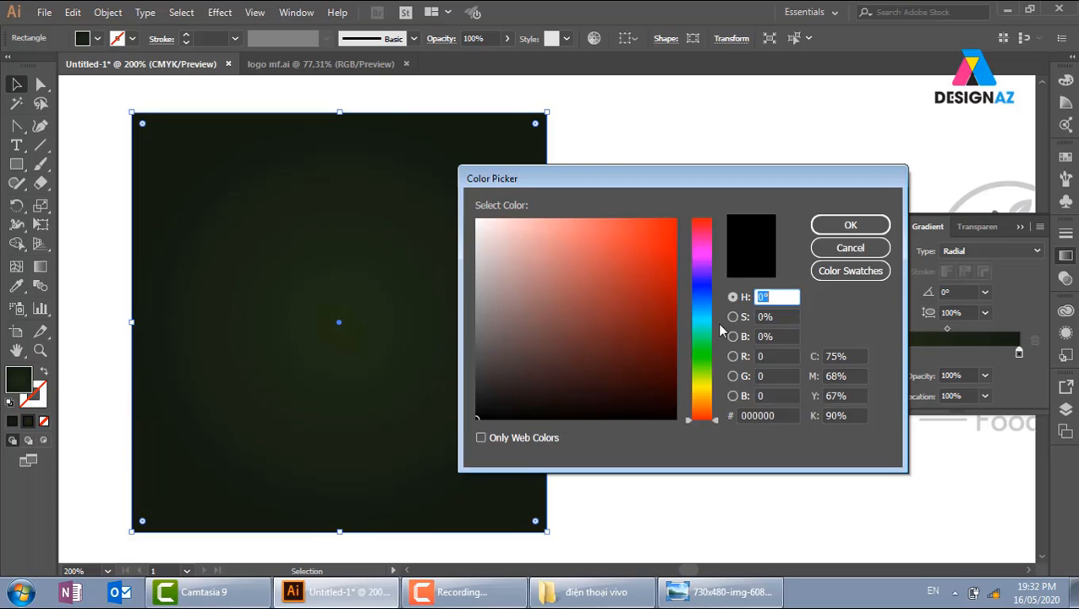
pyautogui.moveTo(708, 336)
pyautogui.mouseDown()
pyautogui.moveTo(715, 293)
pyautogui.moveTo(711, 316)
pyautogui.mouseUp()
pyautogui.moveTo(674, 394)
pyautogui.mouseDown()
pyautogui.moveTo(674, 383)
pyautogui.moveTo(687, 394)
pyautogui.mouseUp()
pyautogui.click(883, 224)
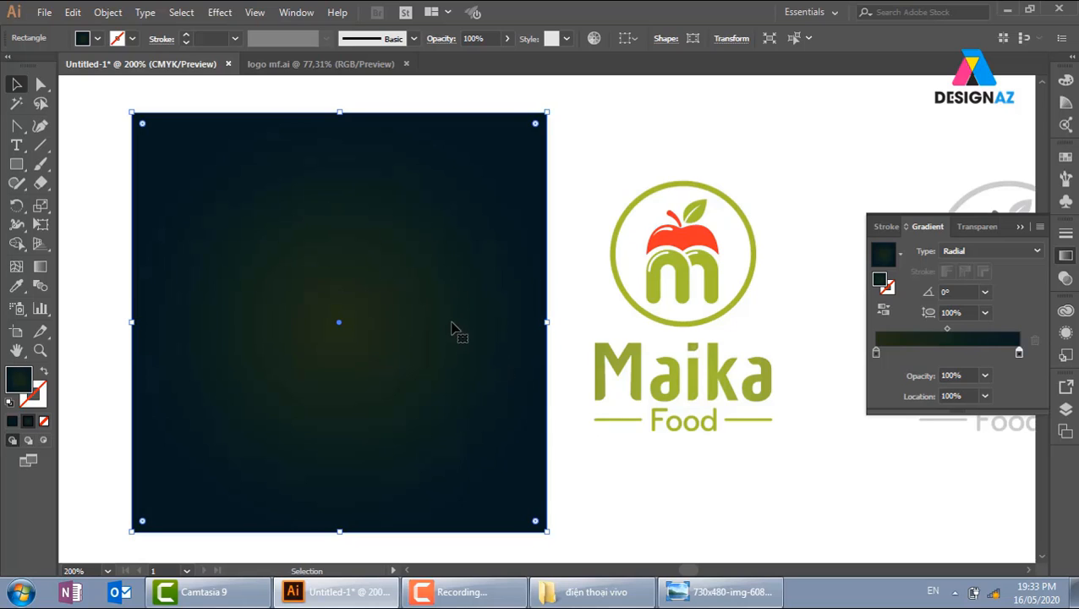
# Place a copy of the complete green-and-red logo in the middle of the dark gradient rectangle
pyautogui.click(756, 474)
pyautogui.moveTo(593, 136); pyautogui.dragTo(759, 466)
pyautogui.moveTo(736, 334); pyautogui.dragTo(380, 337)
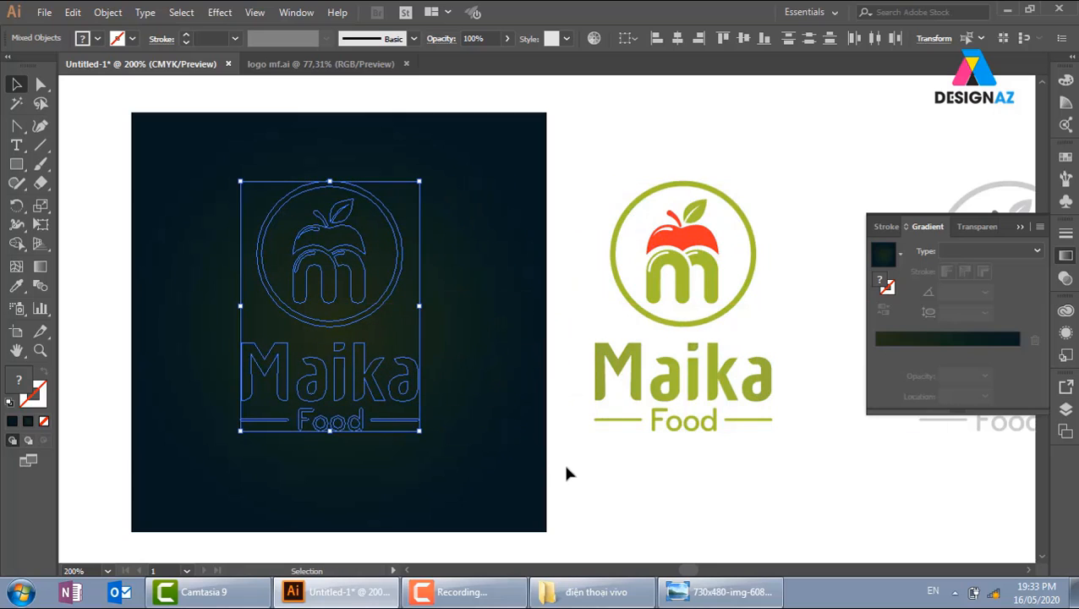
pyautogui.click(669, 499)
# Set the blending mode of the red apple body on the dark background to Normal
pyautogui.click(348, 244)
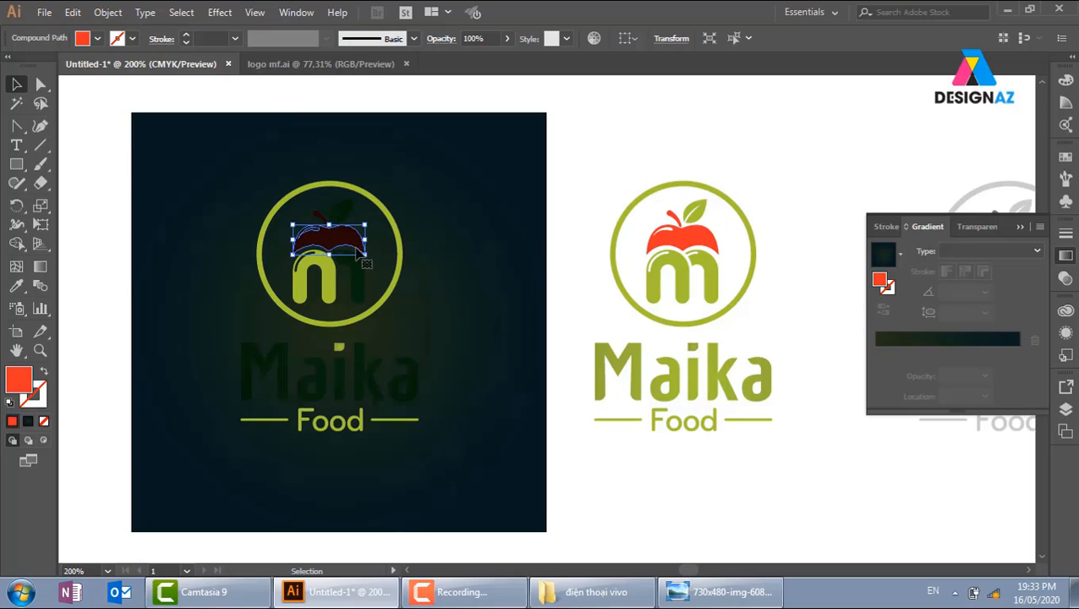
pyautogui.click(1064, 280)
pyautogui.click(930, 251)
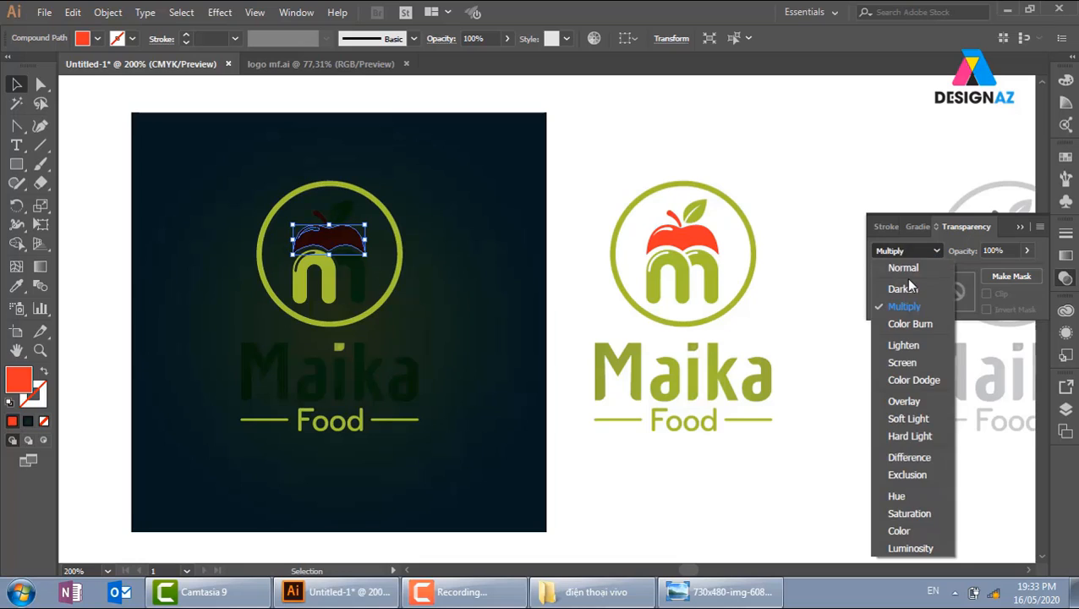
pyautogui.click(904, 267)
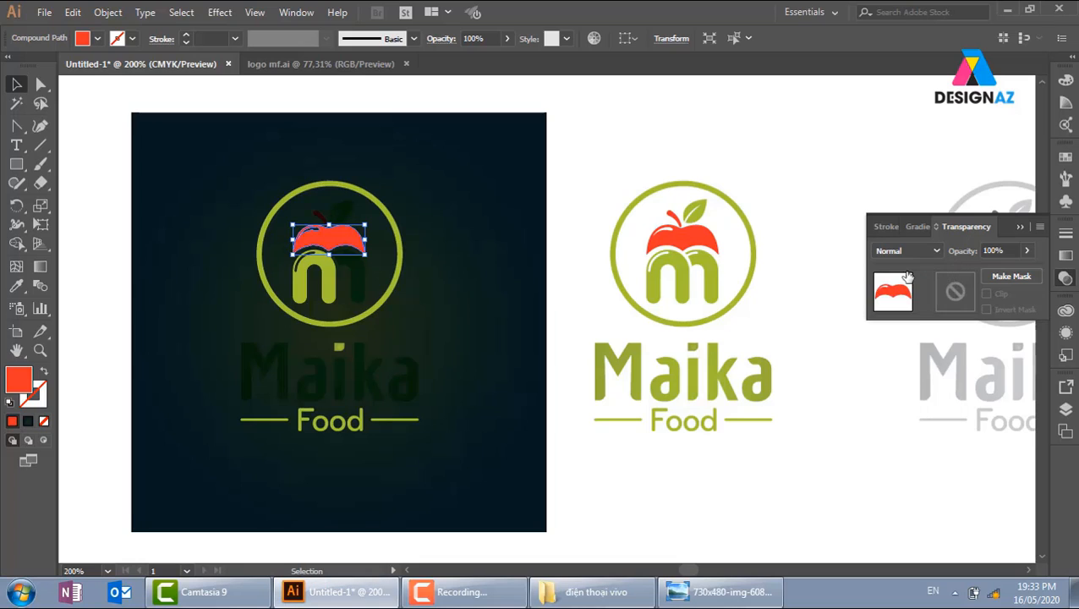
# Set the blending mode of the leaf and the Maika lettering on the dark background to Normal
pyautogui.click(345, 212)
pyautogui.keyDown('shift'); pyautogui.click(373, 373); pyautogui.keyUp('shift')
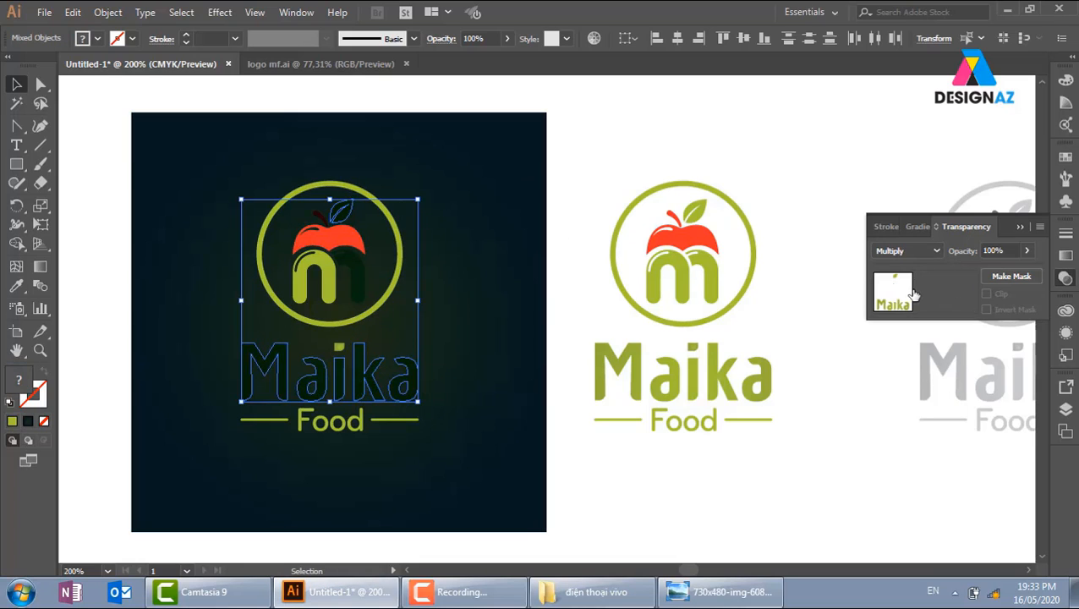
pyautogui.click(930, 250)
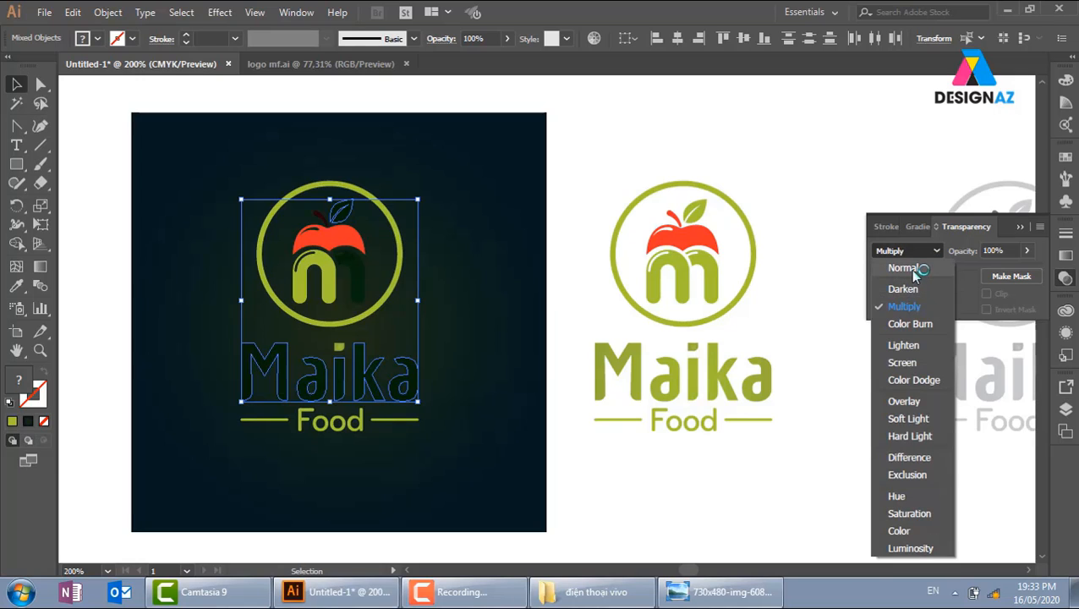
pyautogui.click(912, 268)
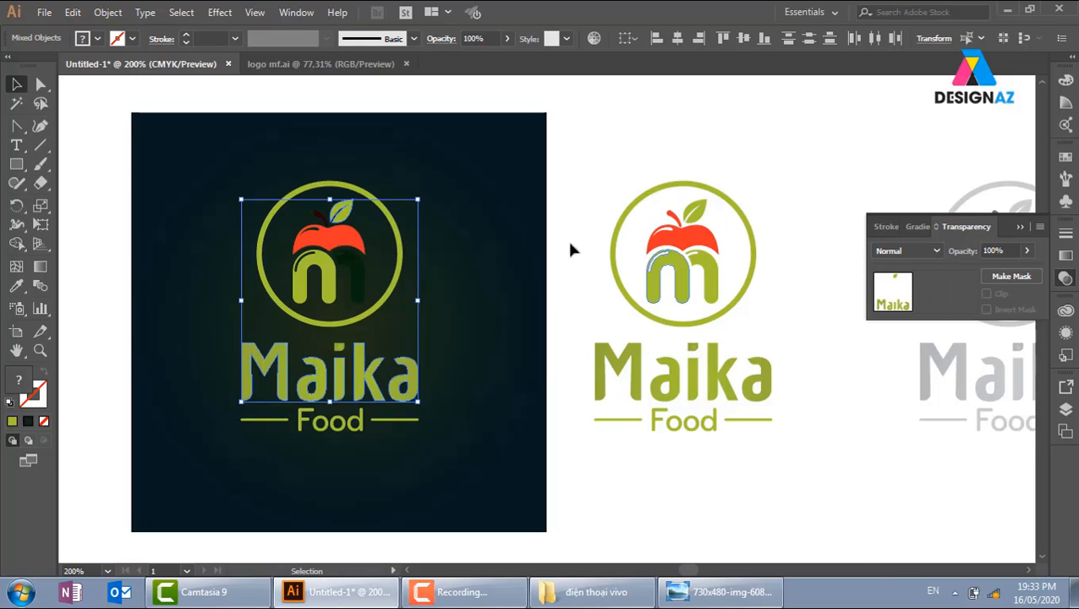
pyautogui.click(588, 145)
# Set the blending mode of the m's second arch and the apple stem on the dark background to Normal
pyautogui.click(345, 262)
pyautogui.keyDown('shift'); pyautogui.click(318, 215); pyautogui.keyUp('shift')
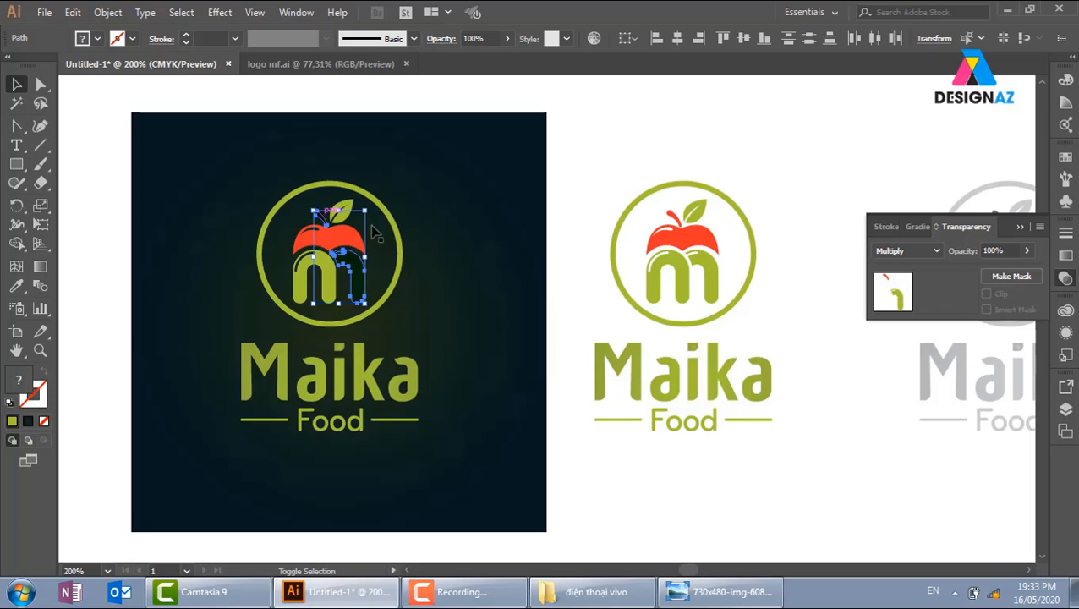
pyautogui.click(932, 250)
pyautogui.click(925, 267)
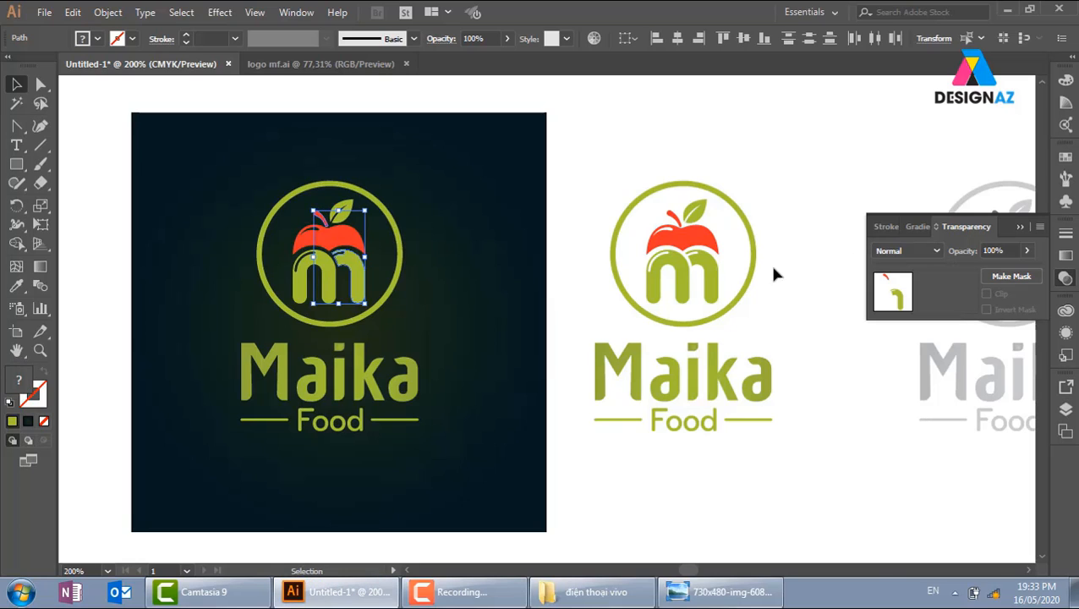
pyautogui.click(613, 139)
pyautogui.moveTo(554, 299); pyautogui.dragTo(579, 294)
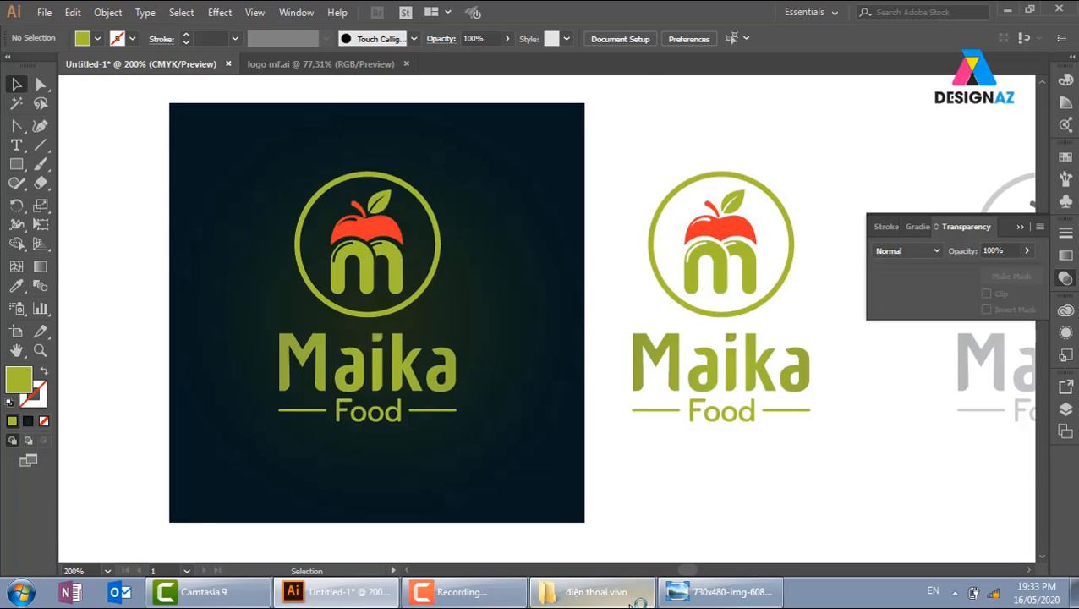
# Switch to Windows Explorer and search Local Disk (D:) for "giam"
pyautogui.click(592, 592)
pyautogui.click(93, 325)
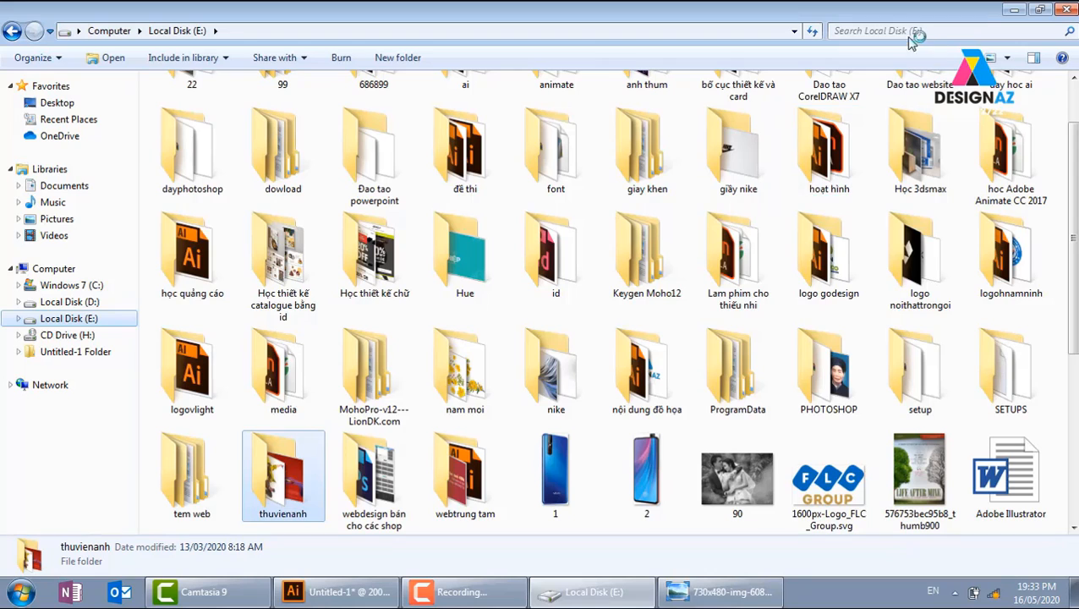
pyautogui.click(95, 305)
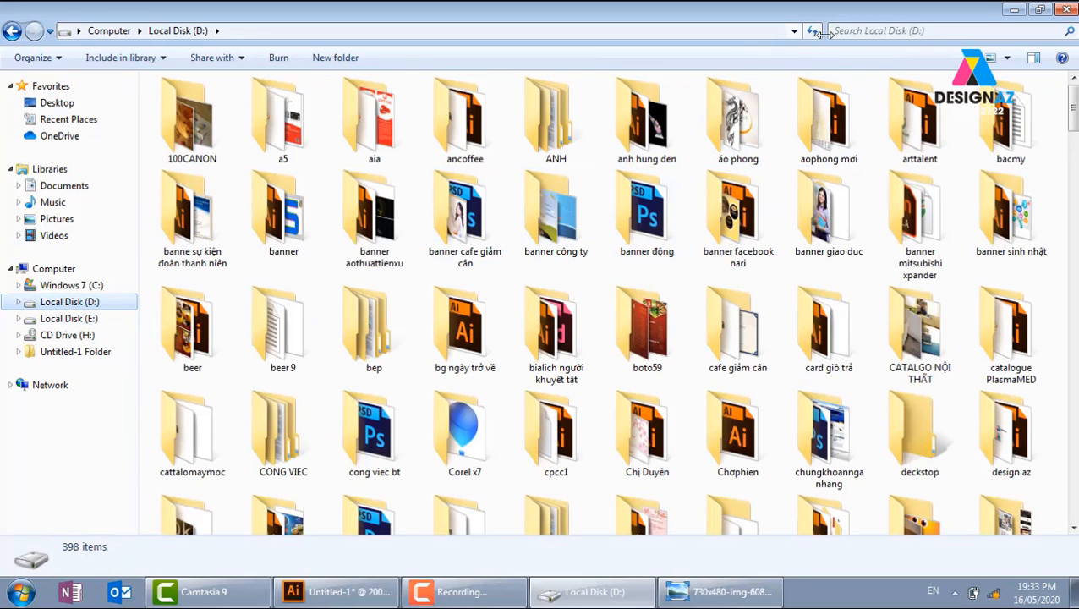
pyautogui.click(856, 34)
pyautogui.write('giam')
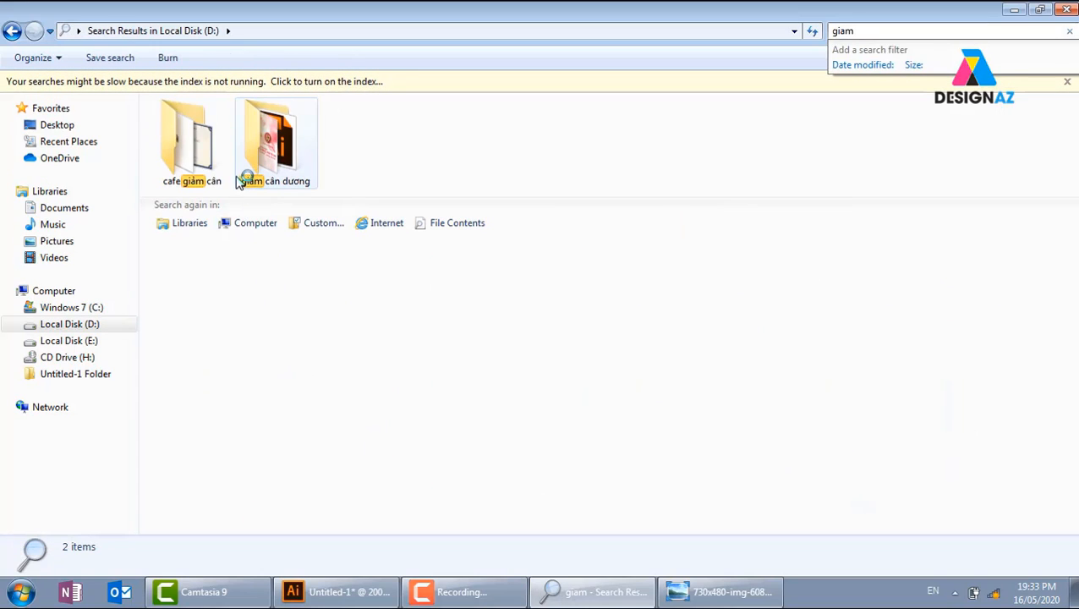
# Open the folder "thiết kế banner mỹ phẩm" inside "cafe giảm cân" and select the Golden-squares-collection archive
pyautogui.click(216, 165)
pyautogui.doubleClick(216, 165)
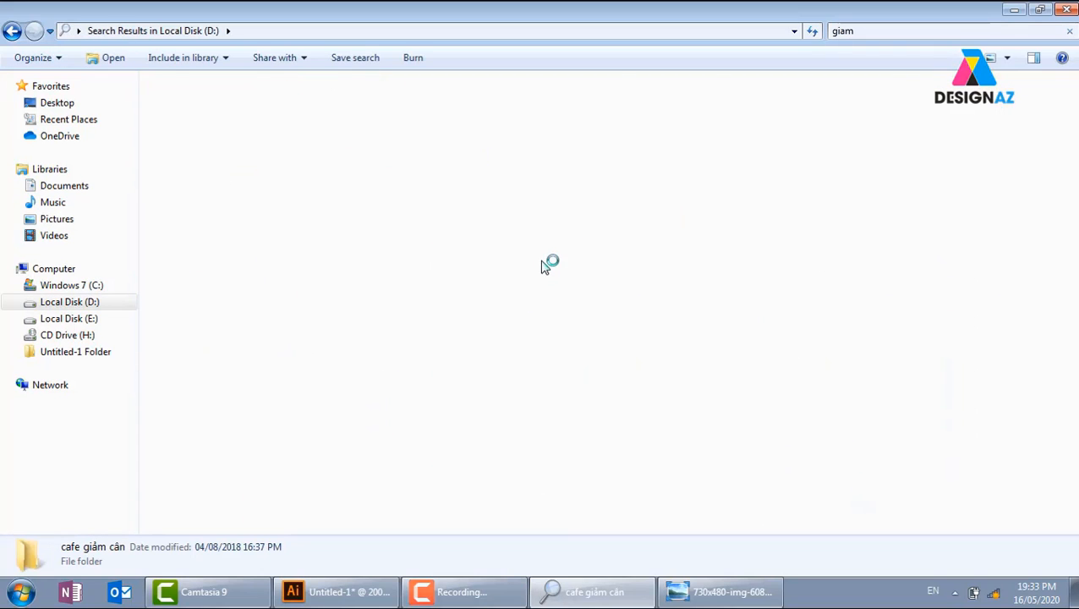
pyautogui.doubleClick(372, 254)
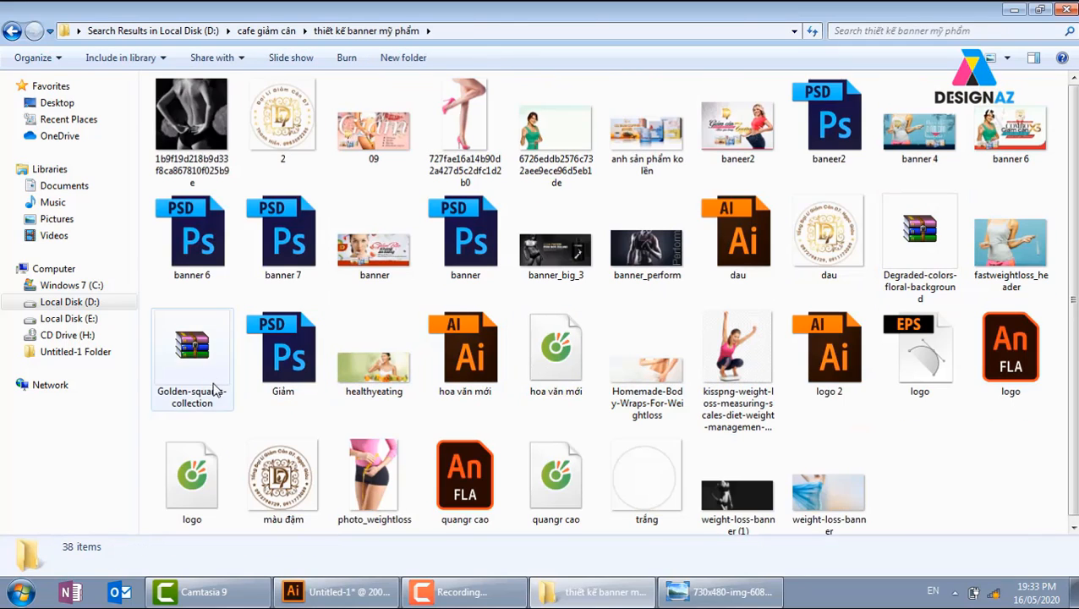
pyautogui.click(210, 406)
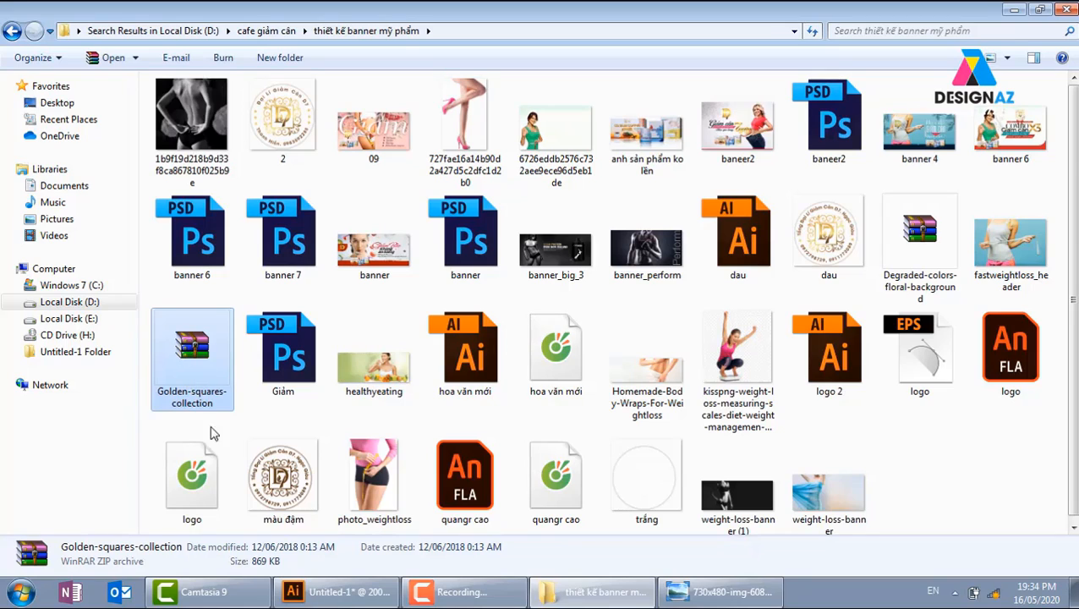
# Open O945XP1.eps from the Golden-squares-collection archive in Illustrator and select the brown-gold square and the orange-brown square beneath it in the second column
pyautogui.doubleClick(203, 357)
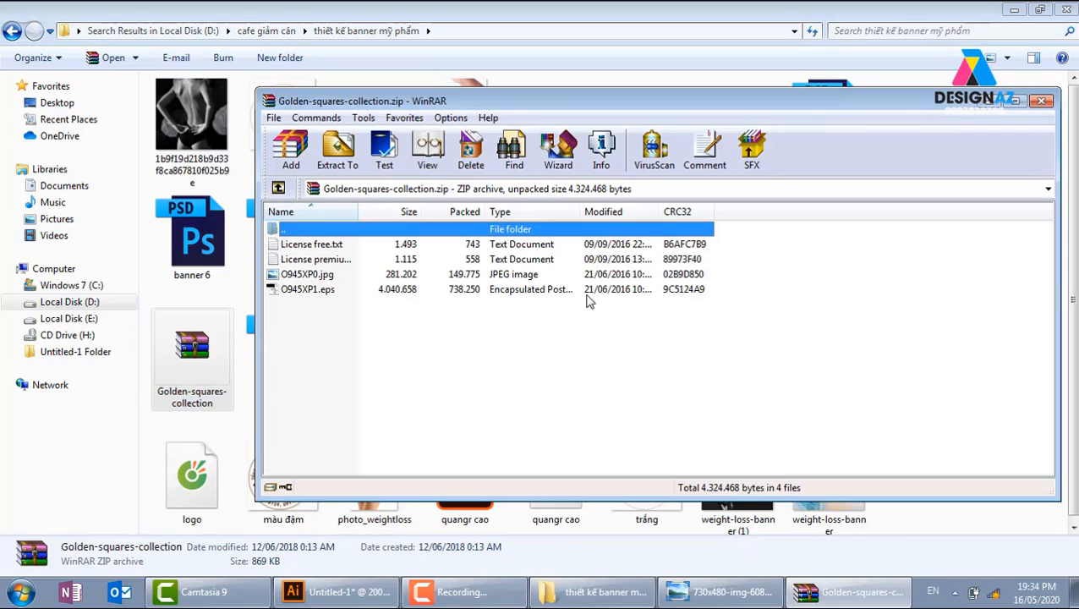
pyautogui.doubleClick(320, 291)
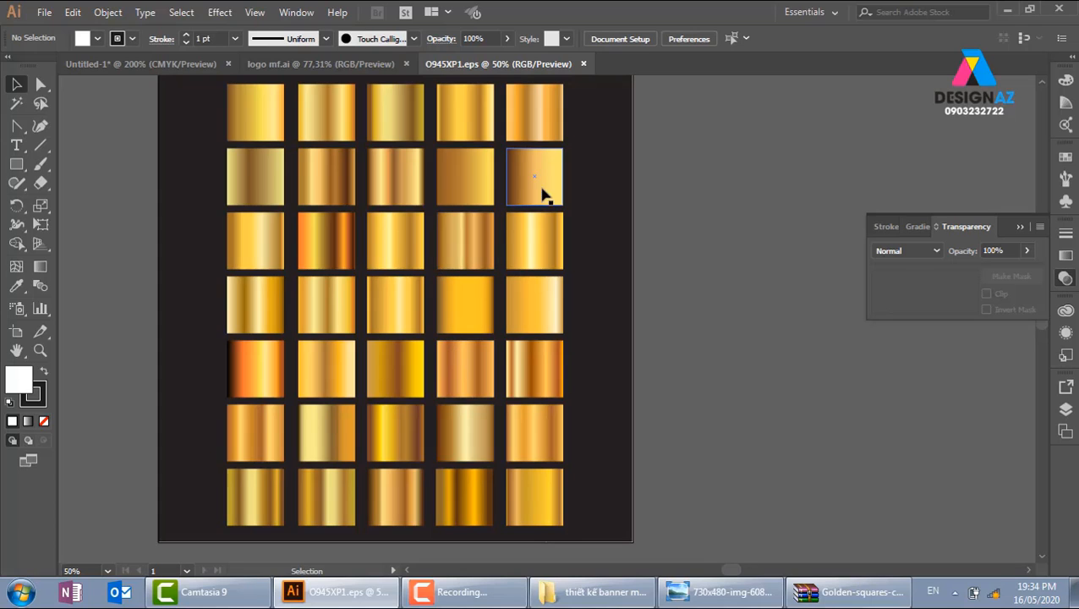
pyautogui.click(343, 240)
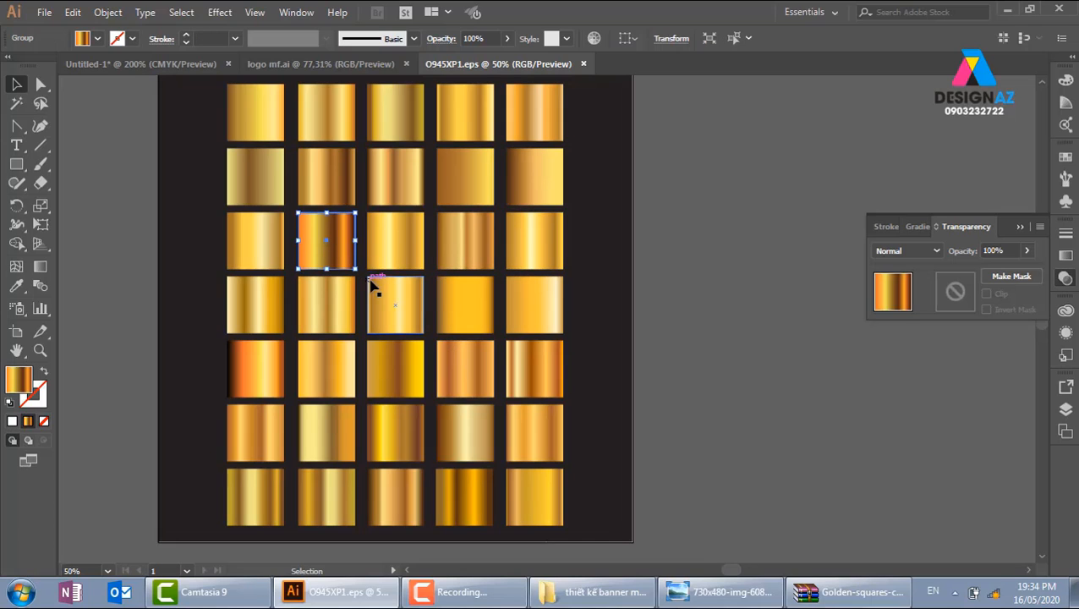
pyautogui.keyDown('ctrl'); pyautogui.click(345, 186); pyautogui.keyUp('ctrl')
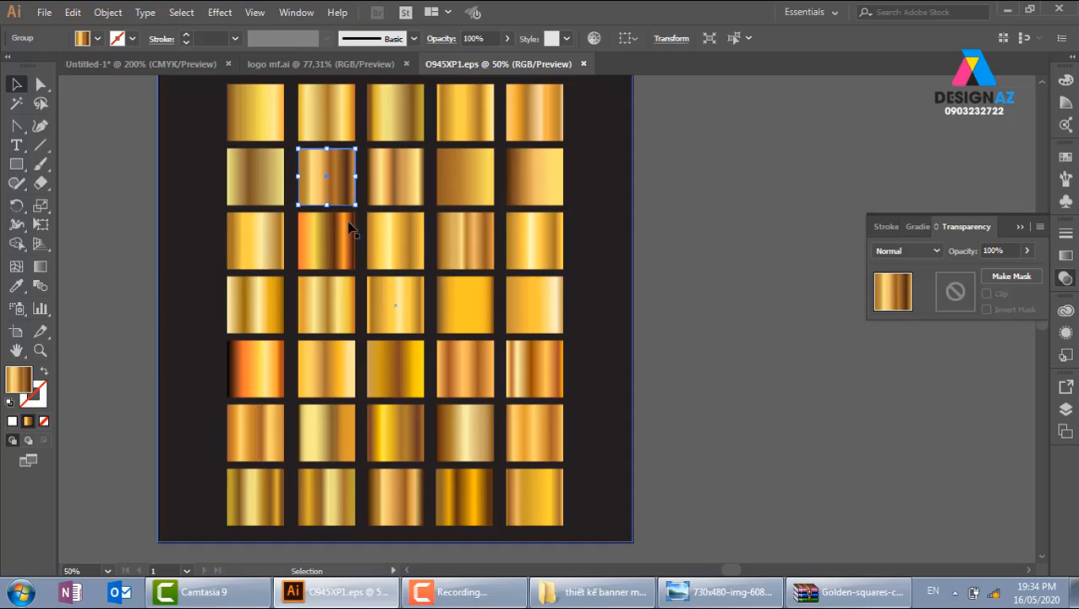
pyautogui.keyDown('ctrl'); pyautogui.click(335, 259); pyautogui.keyUp('ctrl')
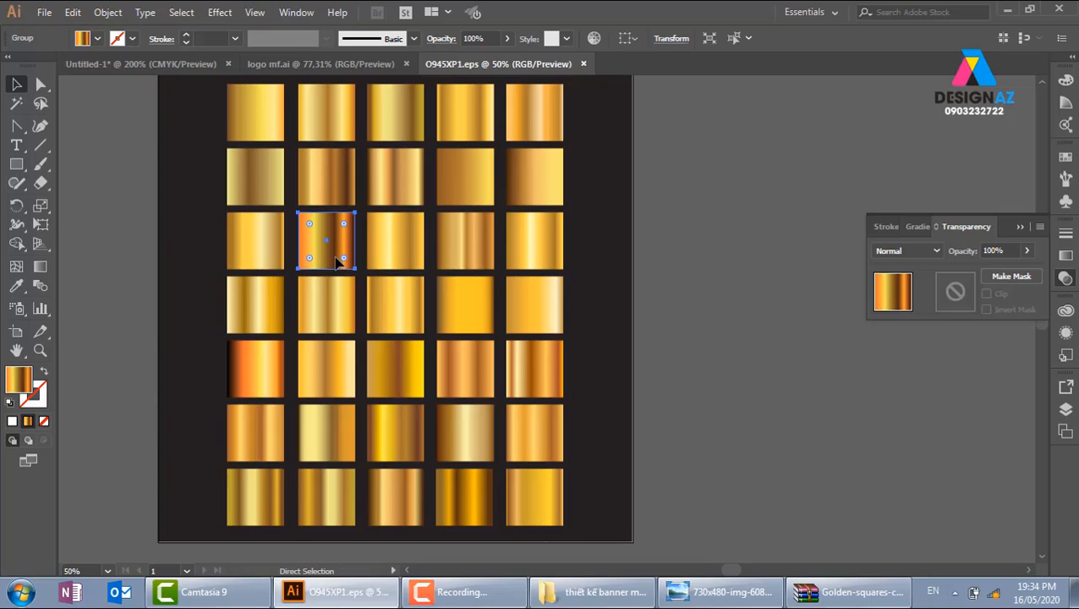
pyautogui.keyDown('shift'); pyautogui.click(340, 196); pyautogui.keyUp('shift')
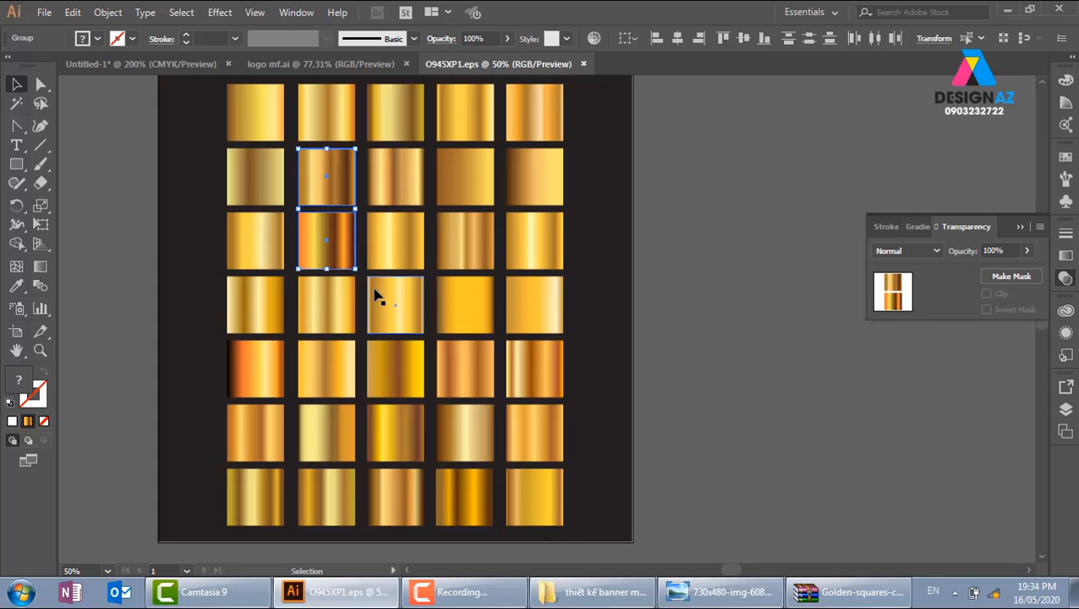
pyautogui.press('a')
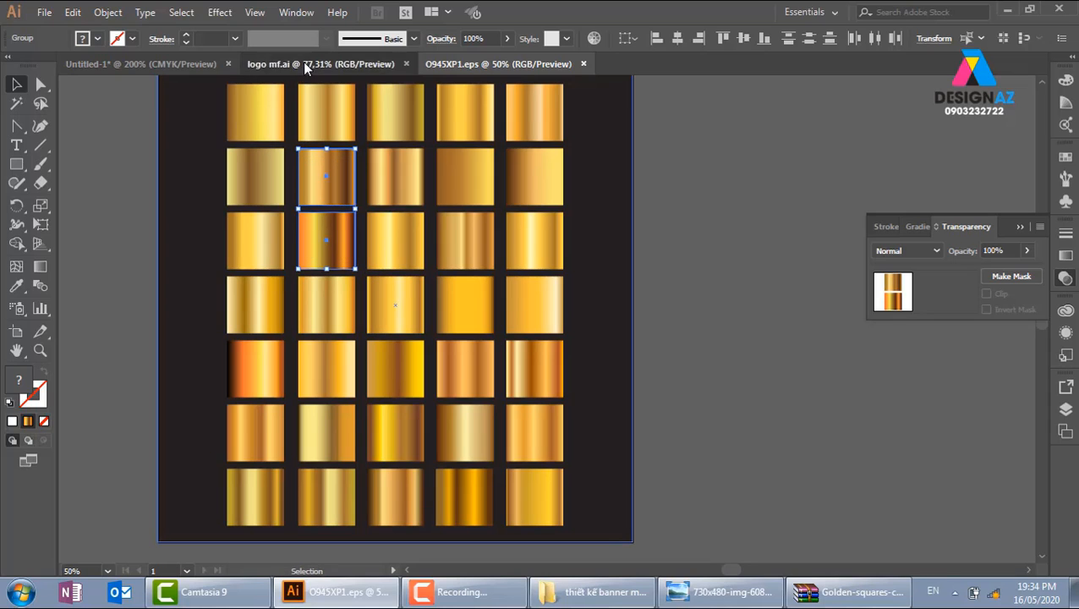
# Paste the two gold gradient squares into the Untitled-1 document and place them beside the dark logo background
pyautogui.click(303, 62)
pyautogui.press('v')
pyautogui.click(142, 64)
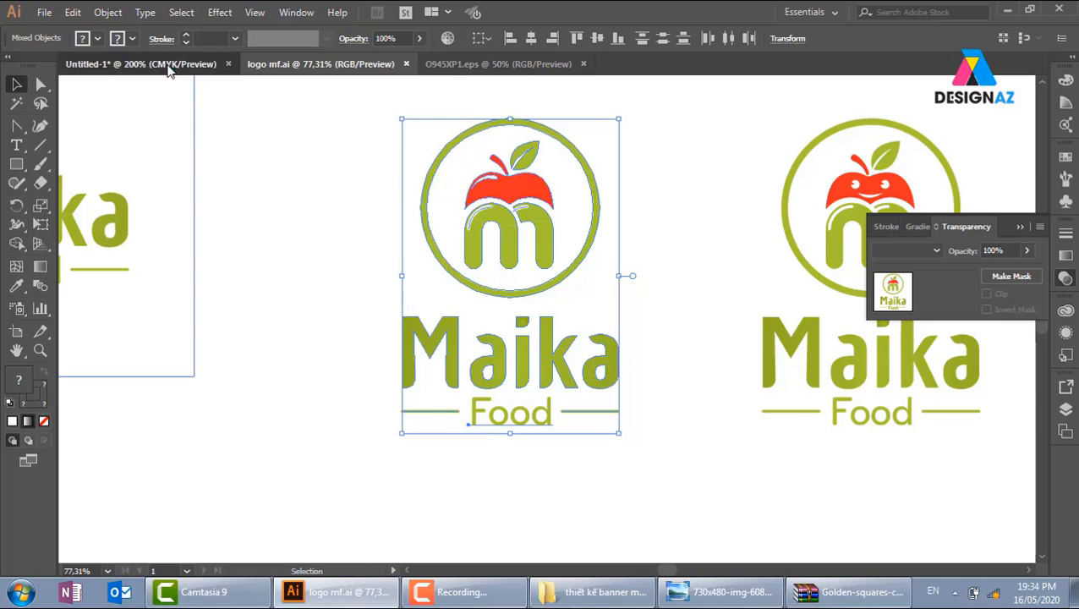
pyautogui.moveTo(258, 270); pyautogui.dragTo(372, 226)
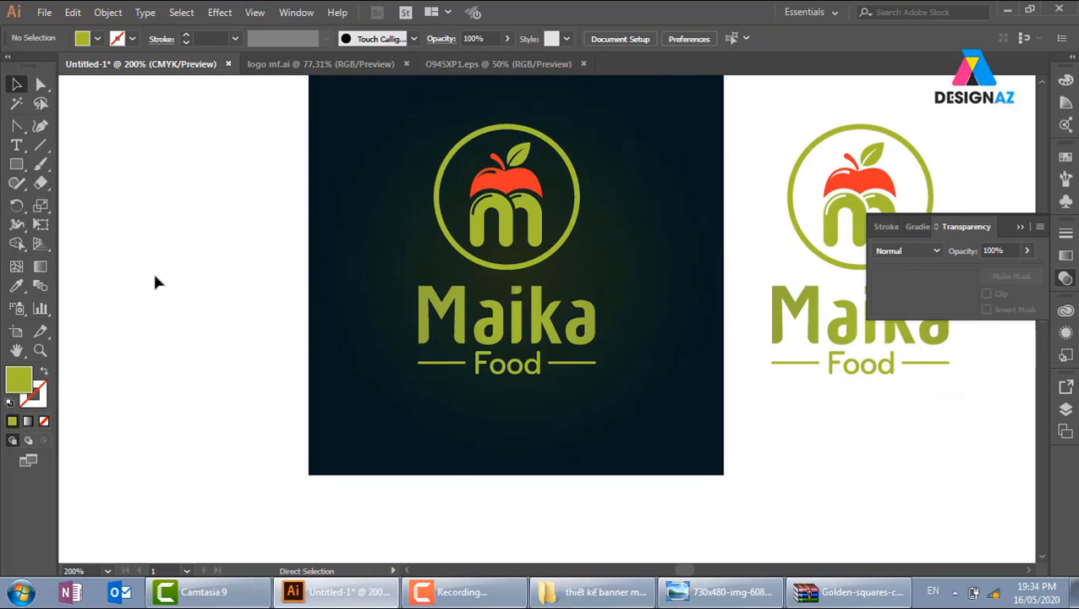
pyautogui.hotkey('ctrl', 'v')
pyautogui.moveTo(560, 223); pyautogui.dragTo(177, 224)
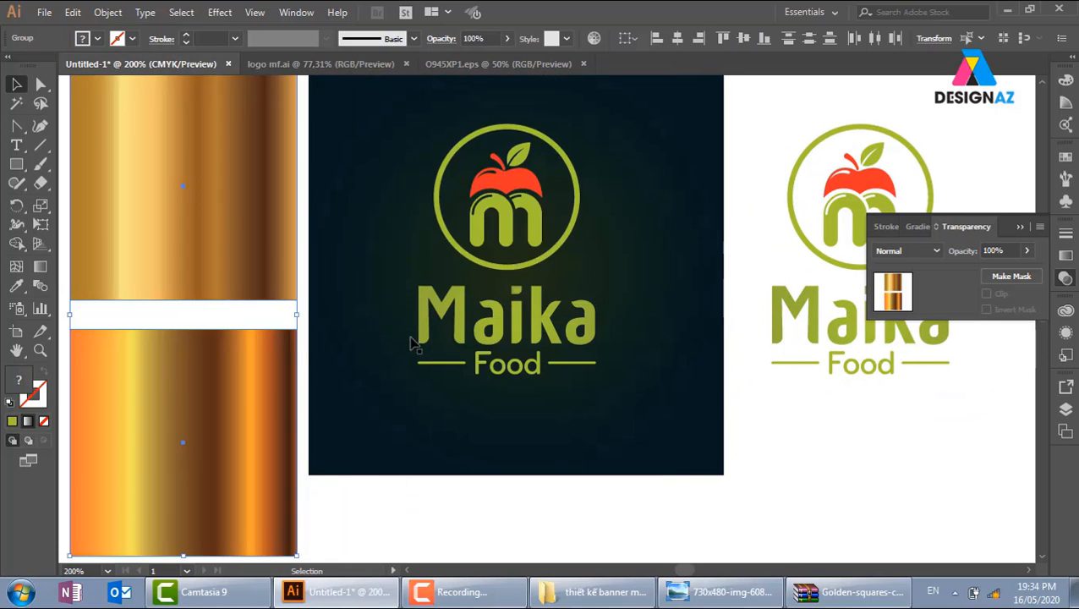
# Fill the Maika lettering on the dark background with the gradient sampled from the upper gold square
pyautogui.moveTo(405, 338); pyautogui.dragTo(526, 393)
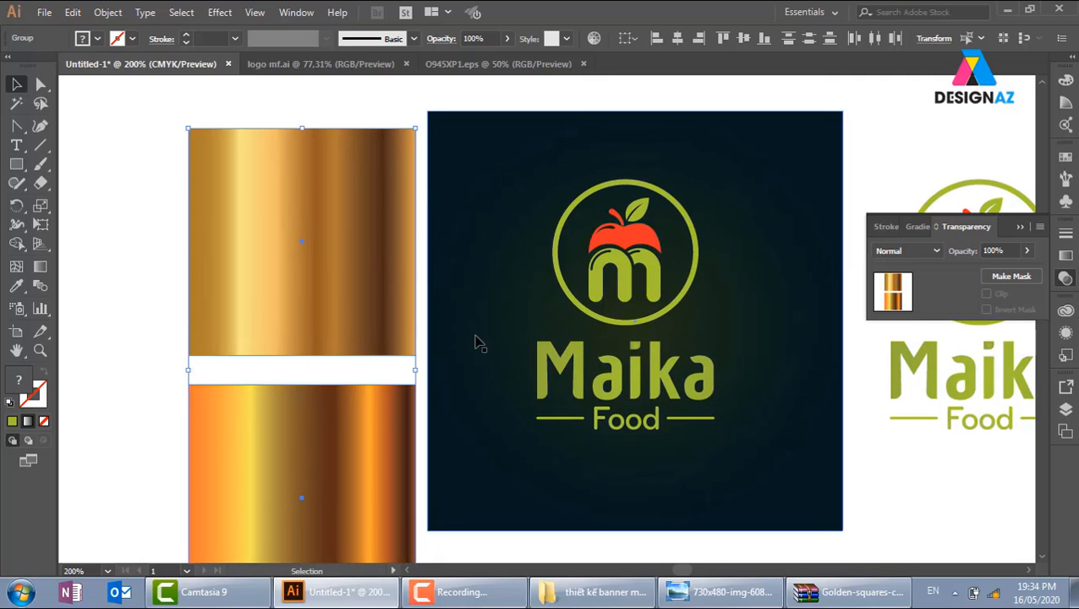
pyautogui.moveTo(602, 345); pyautogui.dragTo(545, 334)
pyautogui.click(562, 382)
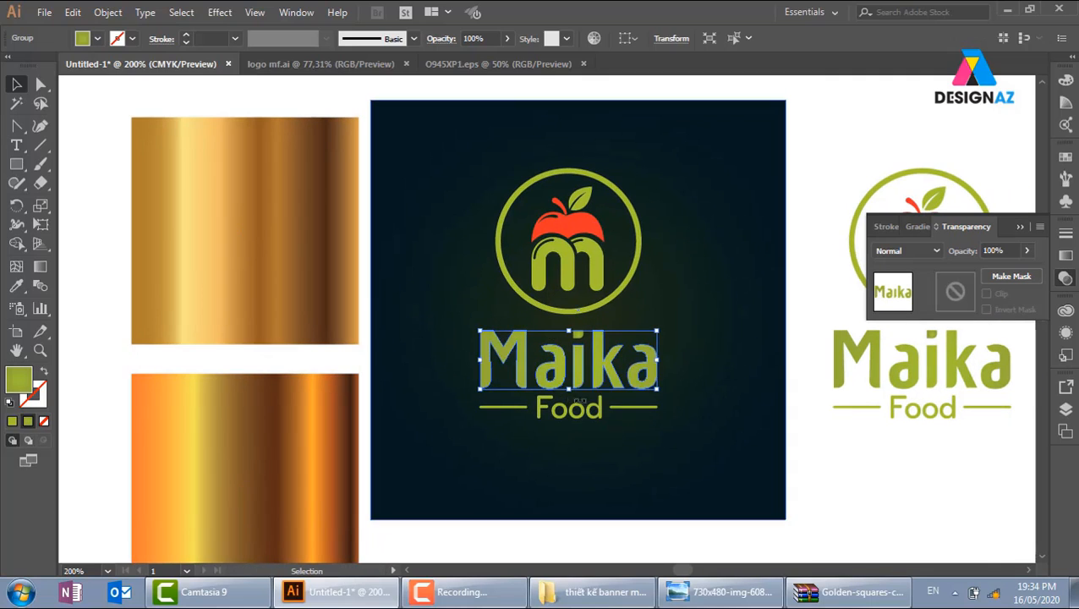
pyautogui.hotkey('ctrl', 'shift', 'o')
pyautogui.press('i')
pyautogui.click(317, 284)
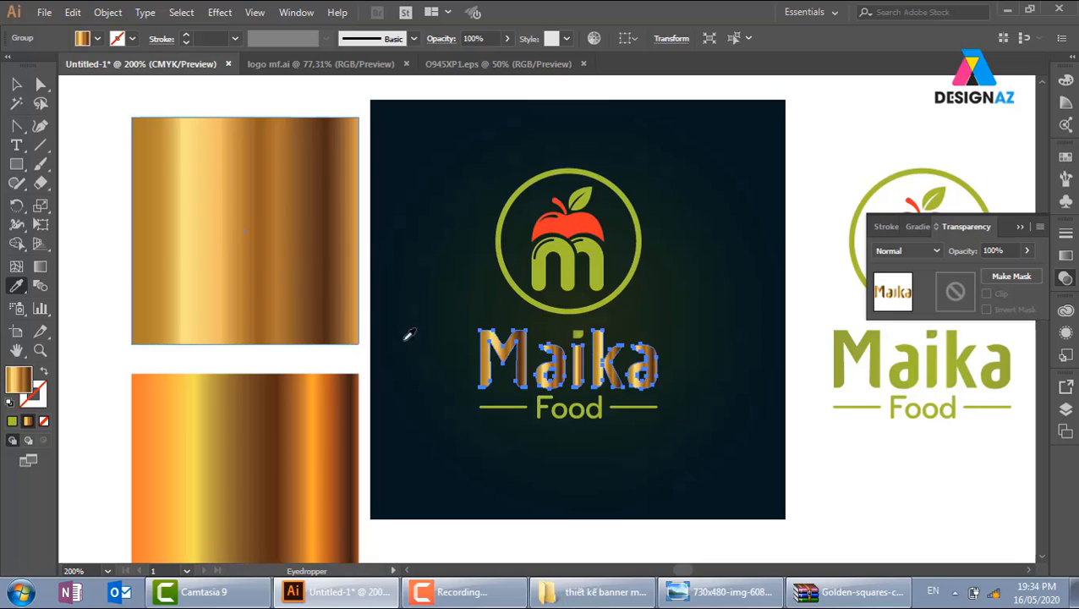
# Give the dot of the i the same gold gradient as the Maika letters and group it with the lettering
pyautogui.press('z')
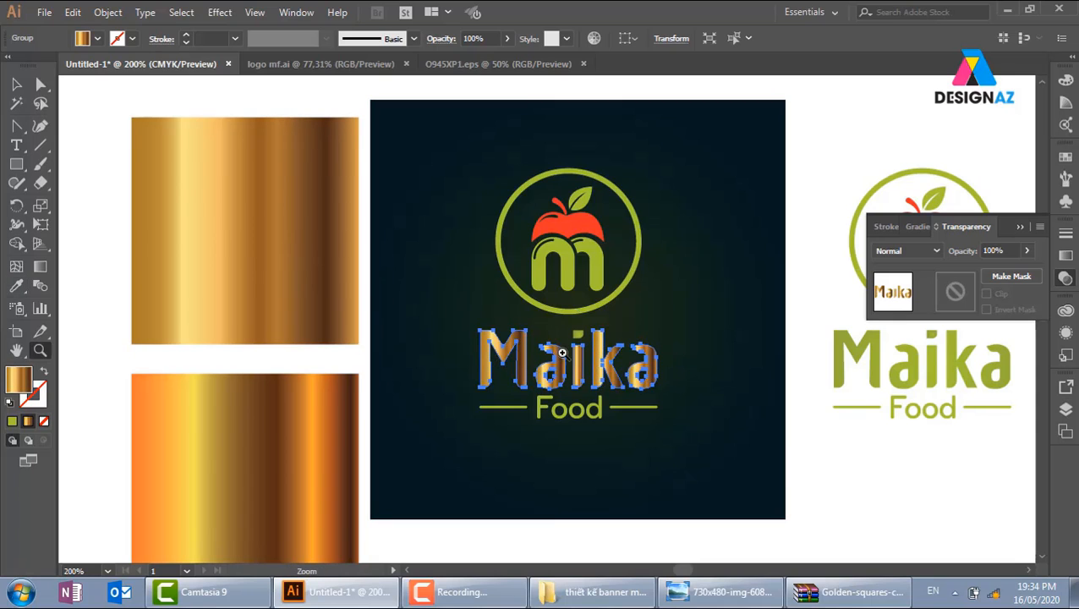
pyautogui.moveTo(407, 308); pyautogui.dragTo(779, 441)
pyautogui.click(16, 84)
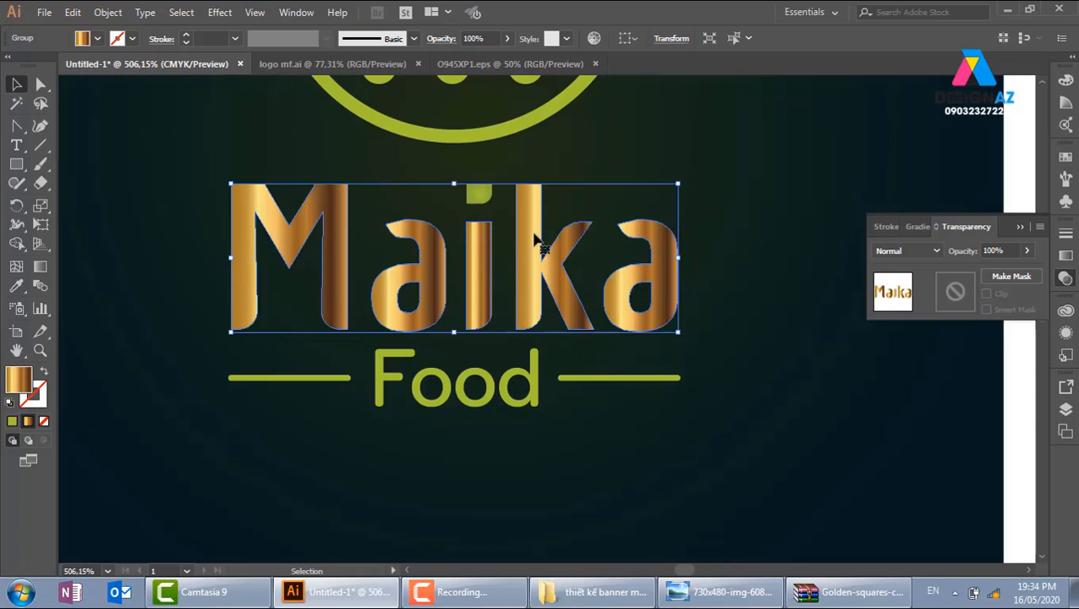
pyautogui.click(482, 195)
pyautogui.press('i')
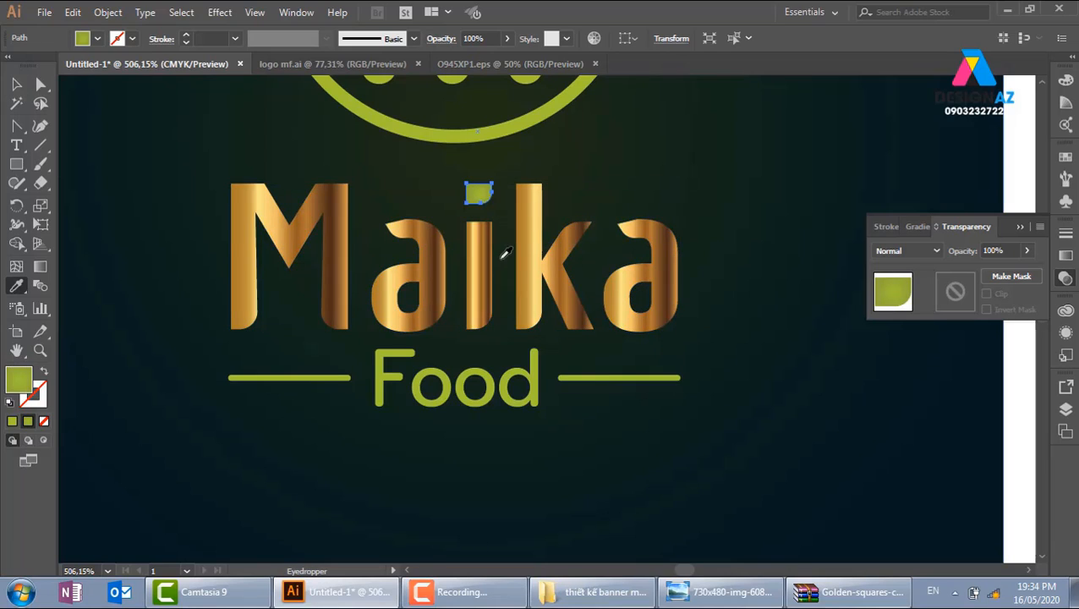
pyautogui.click(486, 257)
pyautogui.click(16, 84)
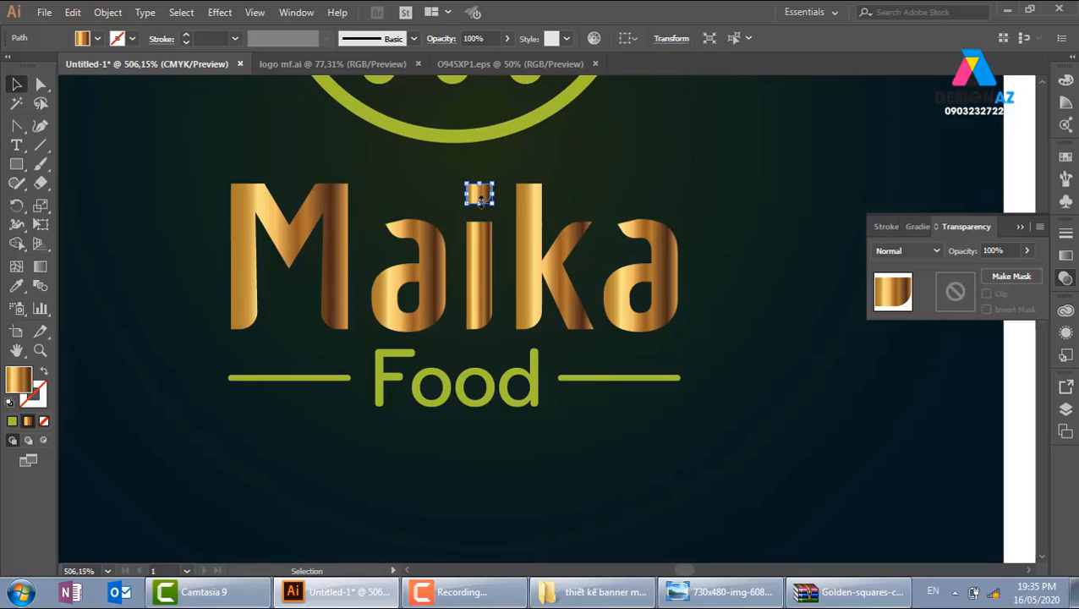
pyautogui.keyDown('shift'); pyautogui.click(488, 294); pyautogui.keyUp('shift')
pyautogui.hotkey('ctrl', 'g')
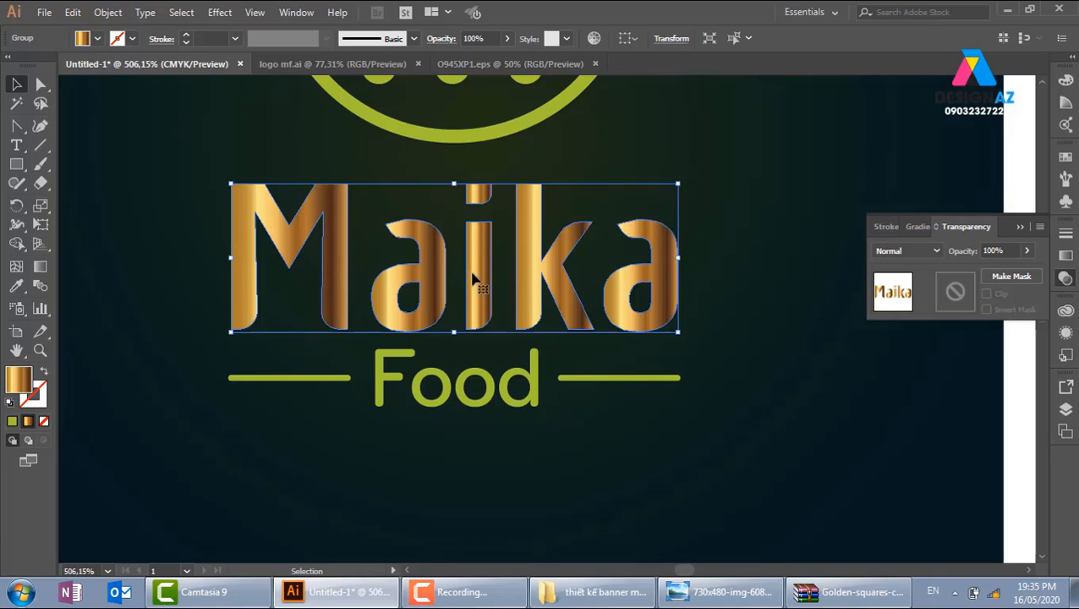
# Redraw the gold gradient vertically across the whole Maika lettering, from its top edge to its bottom edge
pyautogui.press('g')
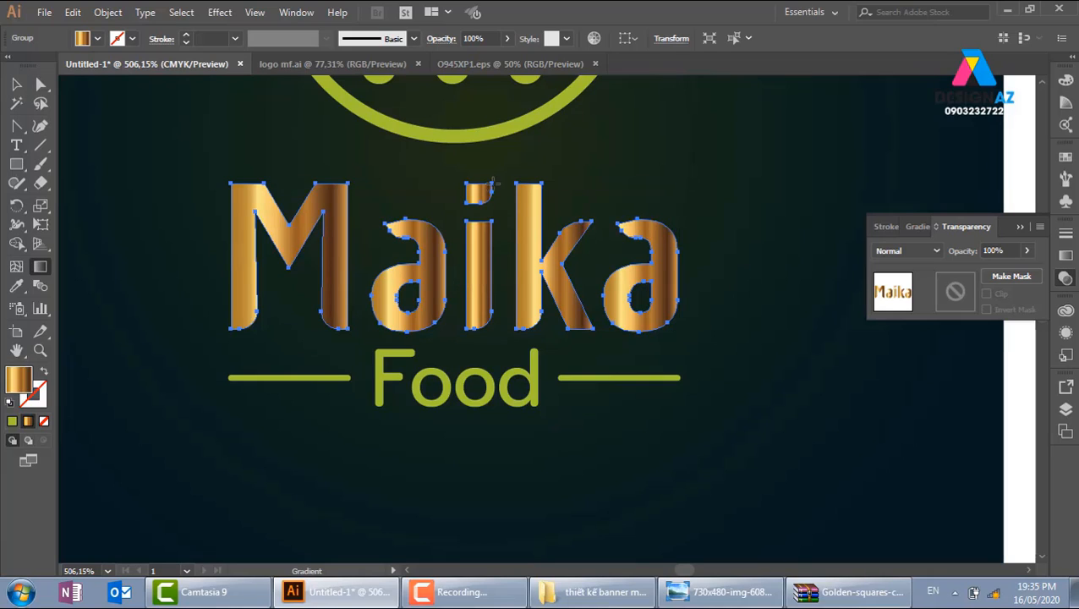
pyautogui.moveTo(485, 184); pyautogui.dragTo(486, 333)
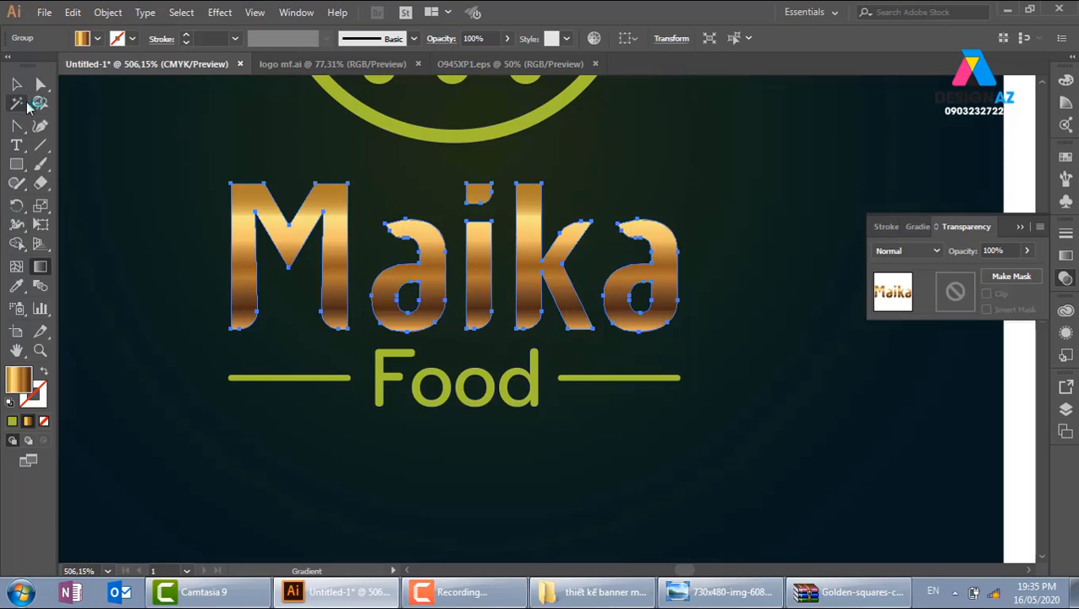
pyautogui.press('v')
# Group the Food lettering with its two side lines and fill them with the gold gradient sampled from the Maika lettering
pyautogui.click(352, 378)
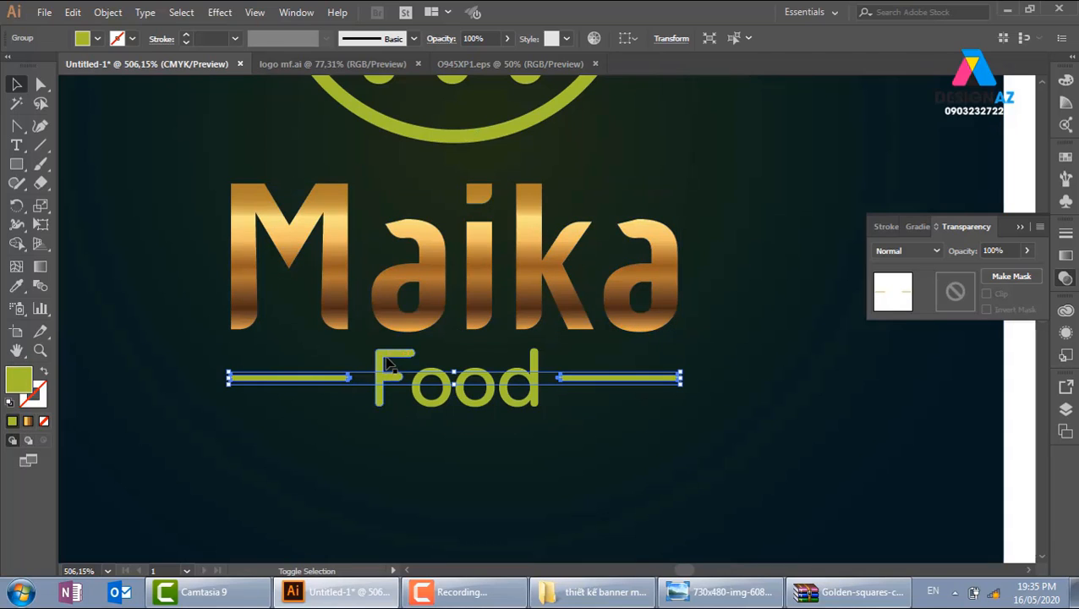
pyautogui.keyDown('shift'); pyautogui.click(532, 397); pyautogui.keyUp('shift')
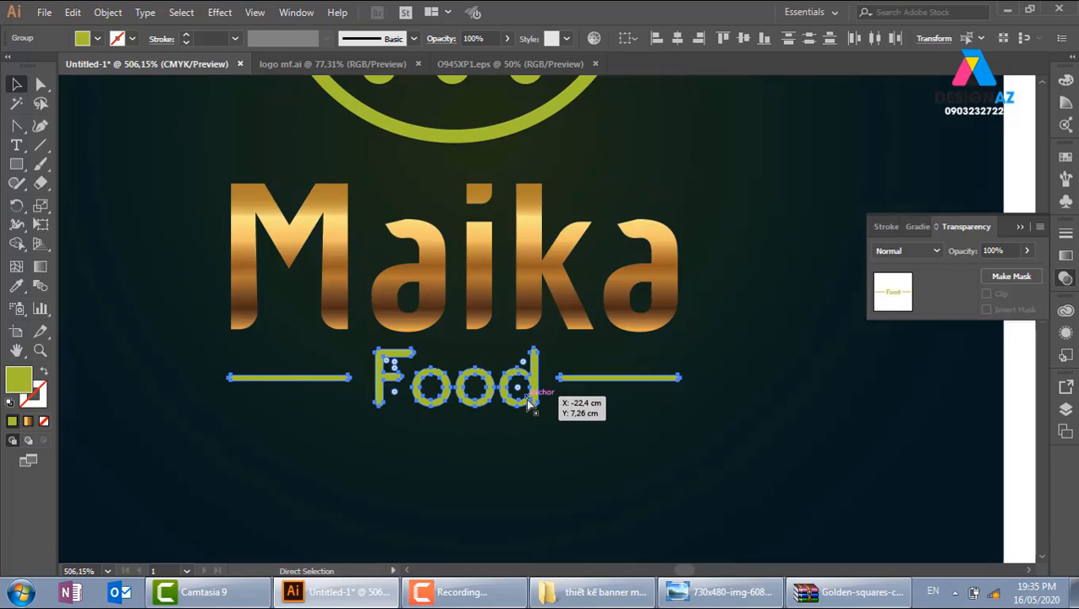
pyautogui.press('i')
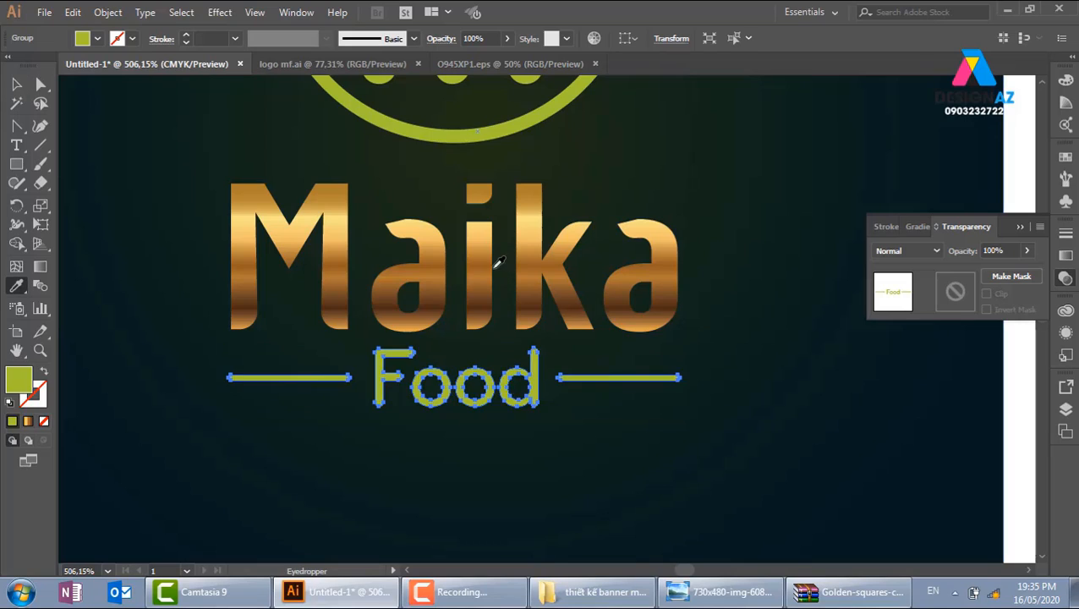
pyautogui.click(479, 311)
pyautogui.press('v')
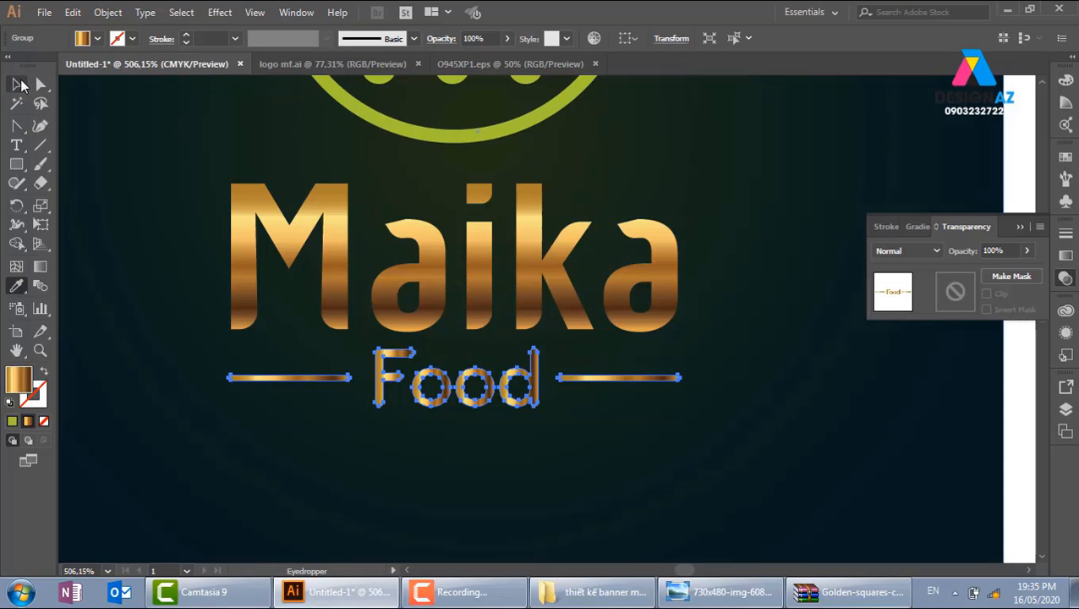
pyautogui.click(554, 501)
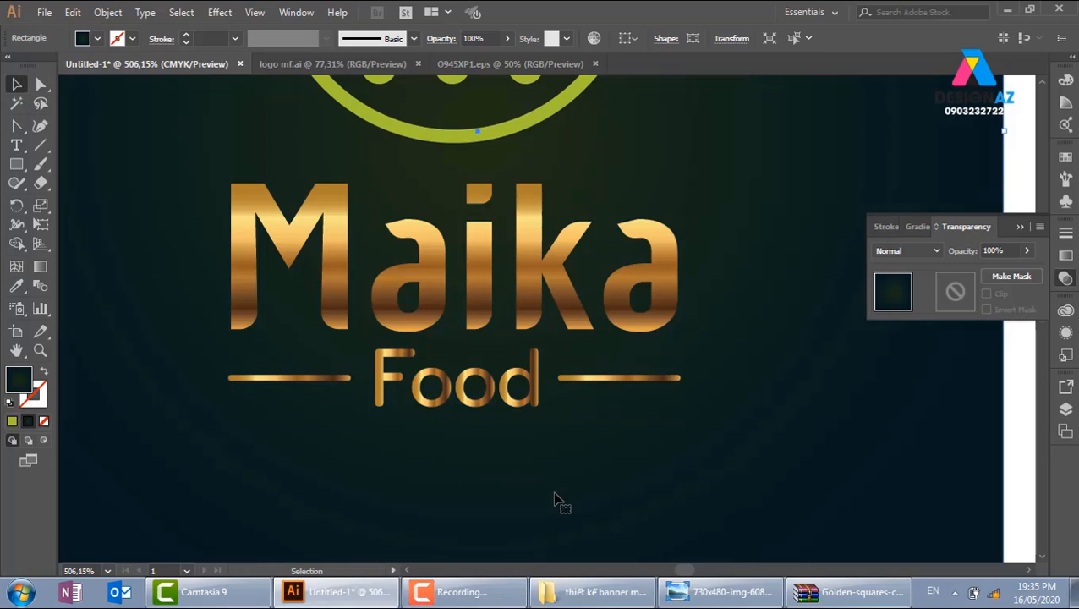
# Redraw the gold gradient from top to bottom across the Food lettering and its side lines
pyautogui.click(531, 396)
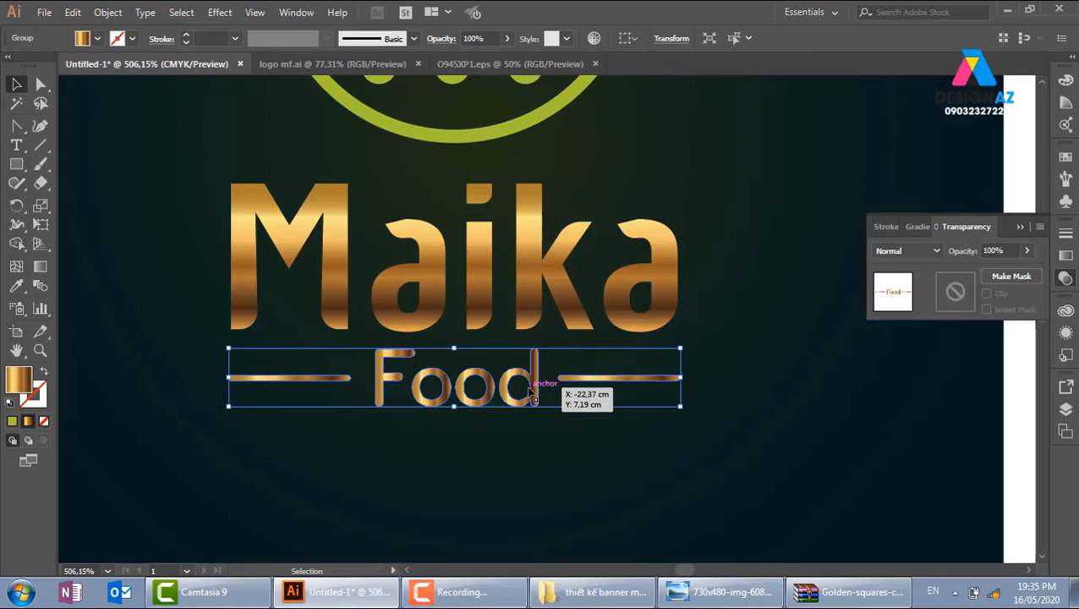
pyautogui.press('g')
pyautogui.moveTo(483, 228); pyautogui.dragTo(467, 429)
pyautogui.click(16, 84)
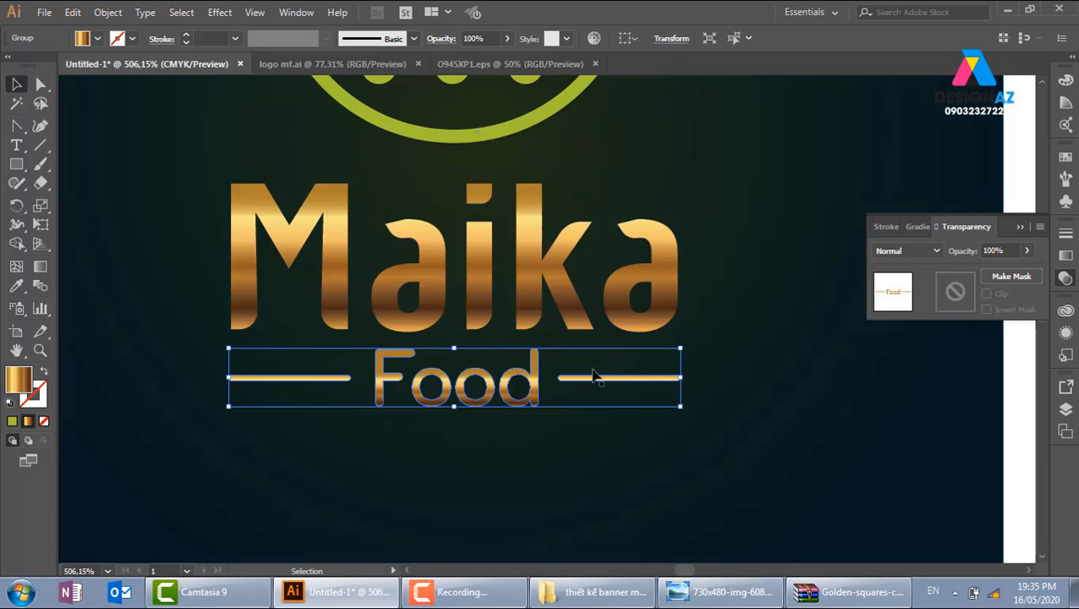
# Group the circle, apple, leaf and m on the dark background and fill them with the upper square's gold gradient
pyautogui.scroll(-4, 627, 412)
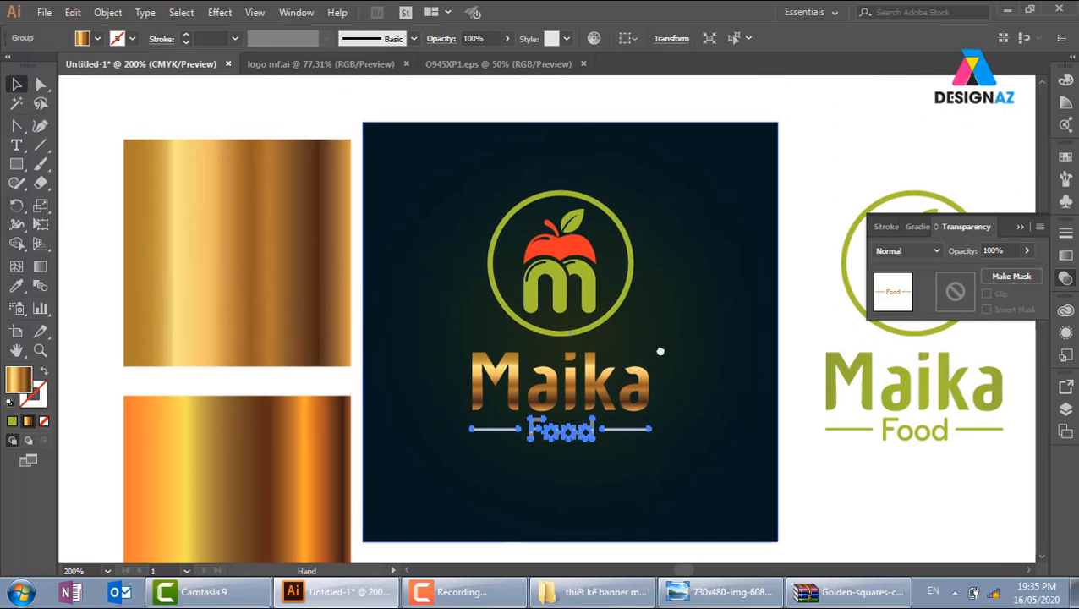
pyautogui.click(632, 255)
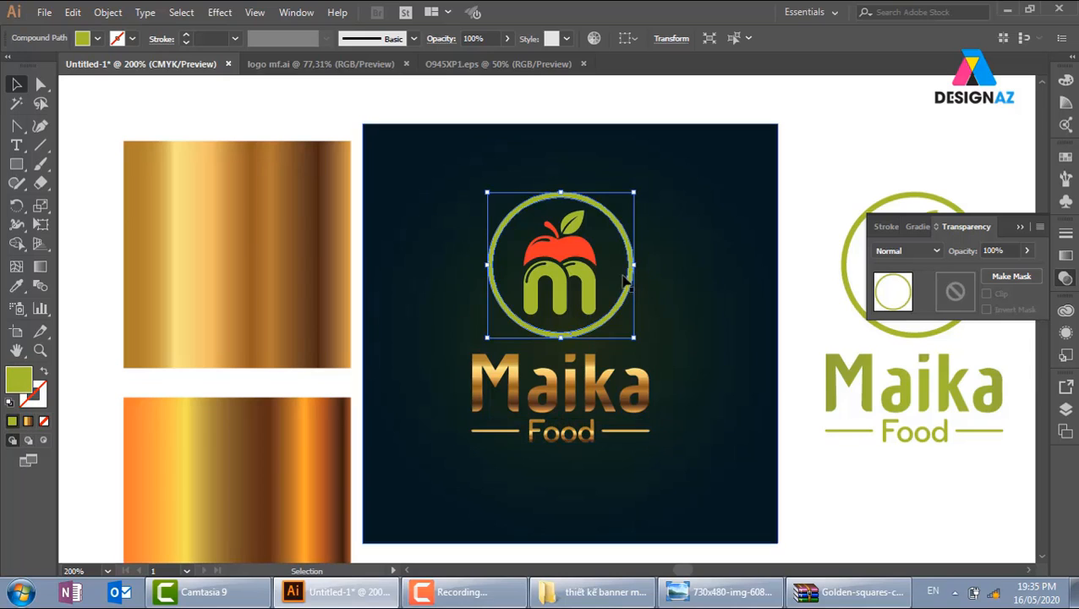
pyautogui.keyDown('shift'); pyautogui.click(580, 244); pyautogui.keyUp('shift')
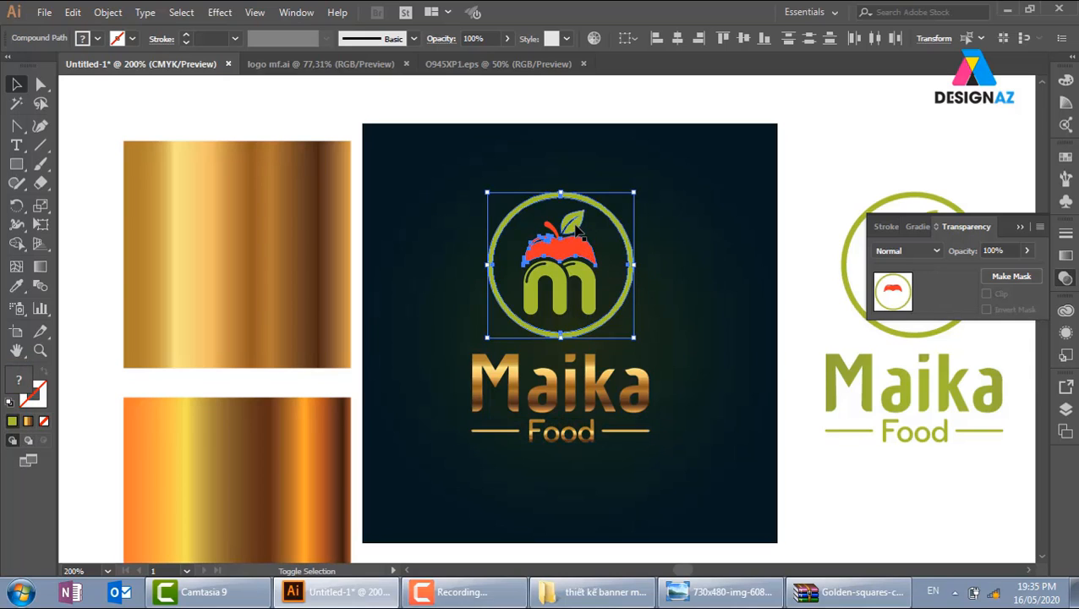
pyautogui.keyDown('shift'); pyautogui.click(568, 298); pyautogui.keyUp('shift')
pyautogui.press('ctrl')
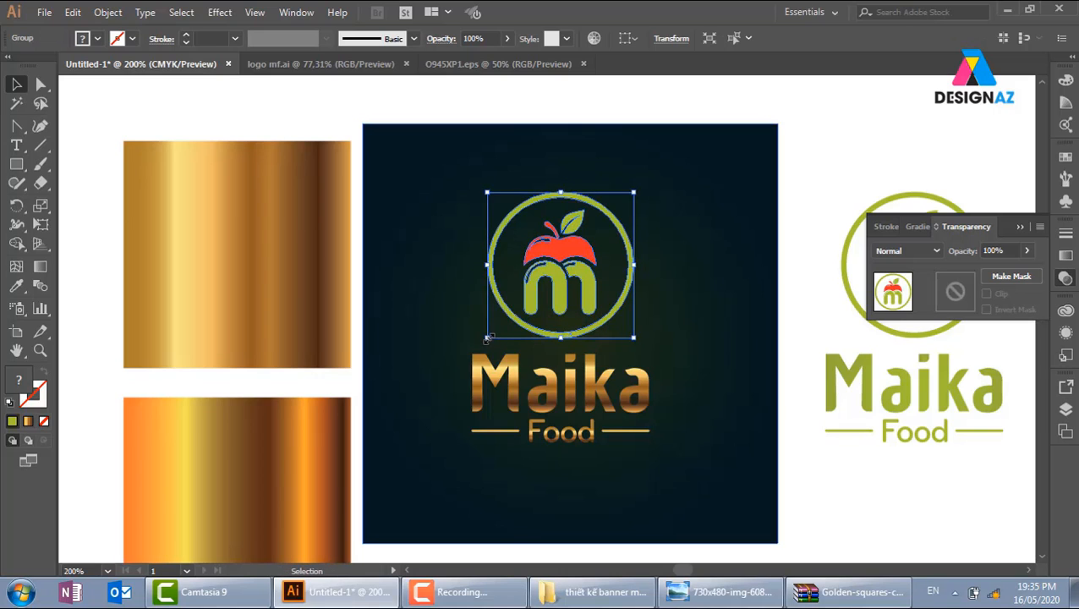
pyautogui.press('i')
pyautogui.click(302, 282)
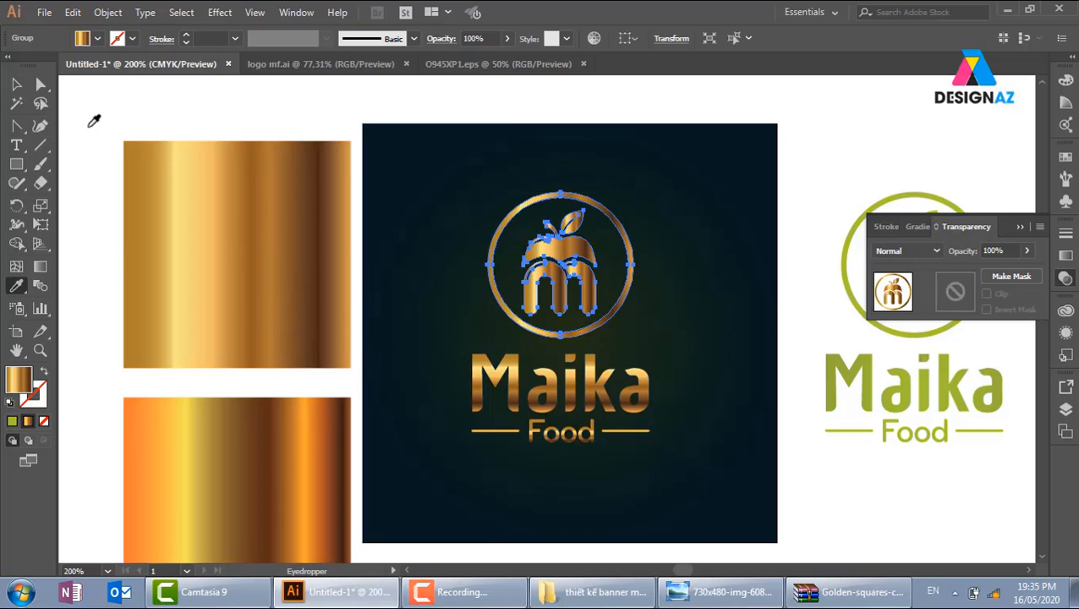
pyautogui.click(16, 85)
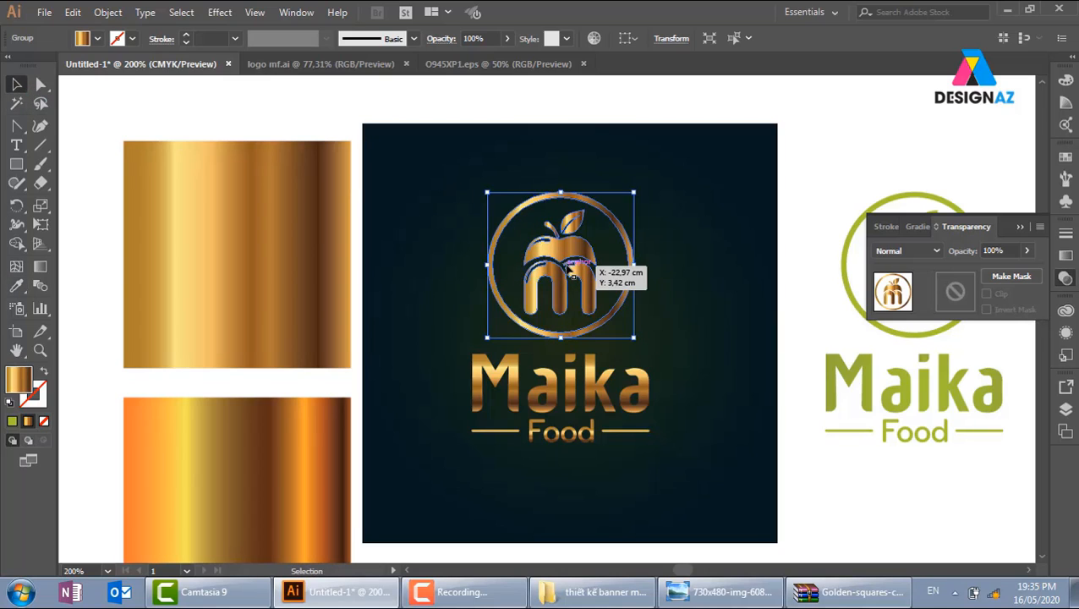
# Redraw the gold gradient vertically across the circular apple emblem, from top to bottom, and deselect it
pyautogui.press('g')
pyautogui.moveTo(560, 191); pyautogui.dragTo(564, 355)
pyautogui.click(14, 84)
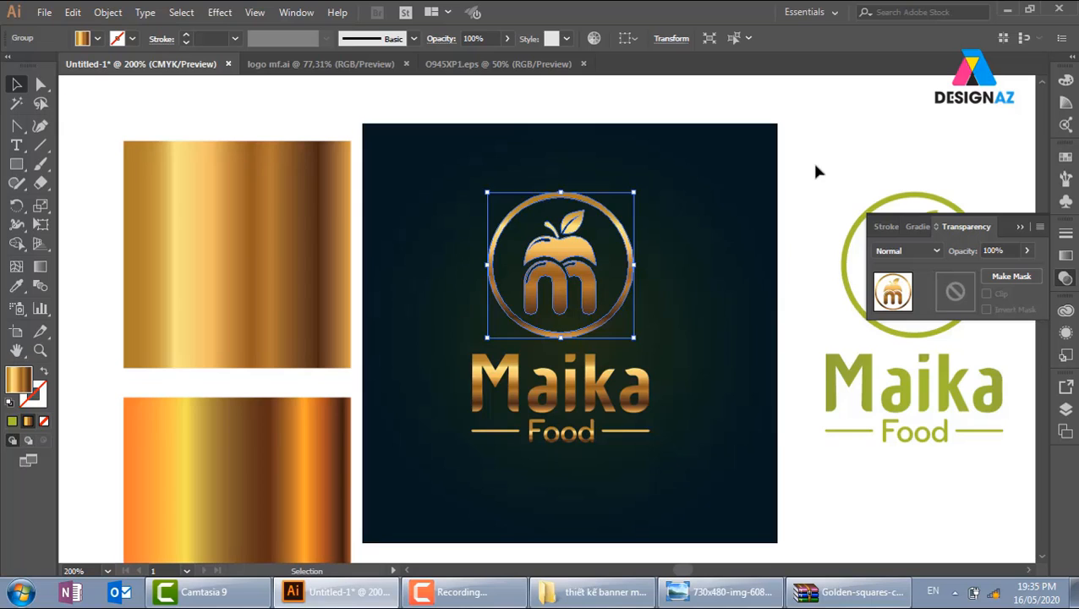
pyautogui.click(785, 328)
pyautogui.moveTo(781, 373); pyautogui.dragTo(742, 349)
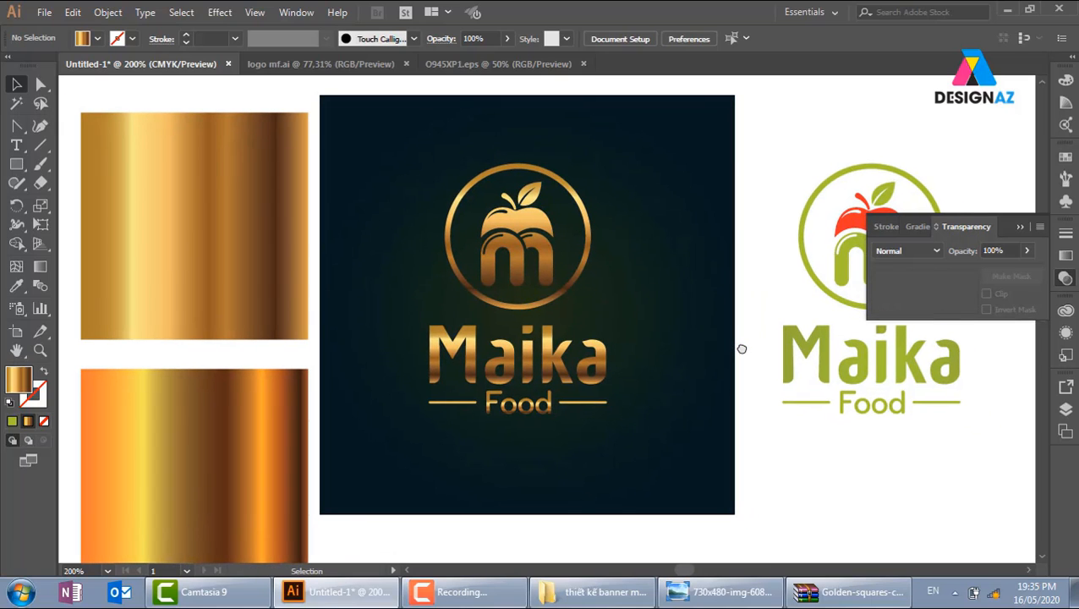
# Delete the two gold gradient sample squares beside the dark background
pyautogui.click(212, 272)
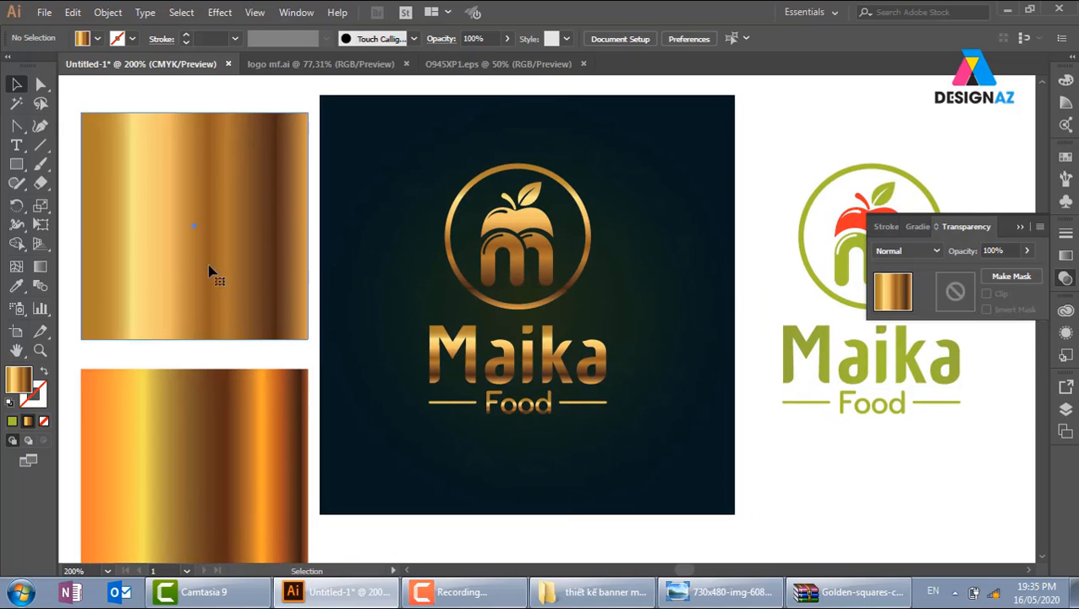
pyautogui.press('Delete')
pyautogui.click(235, 413)
pyautogui.press('Delete')
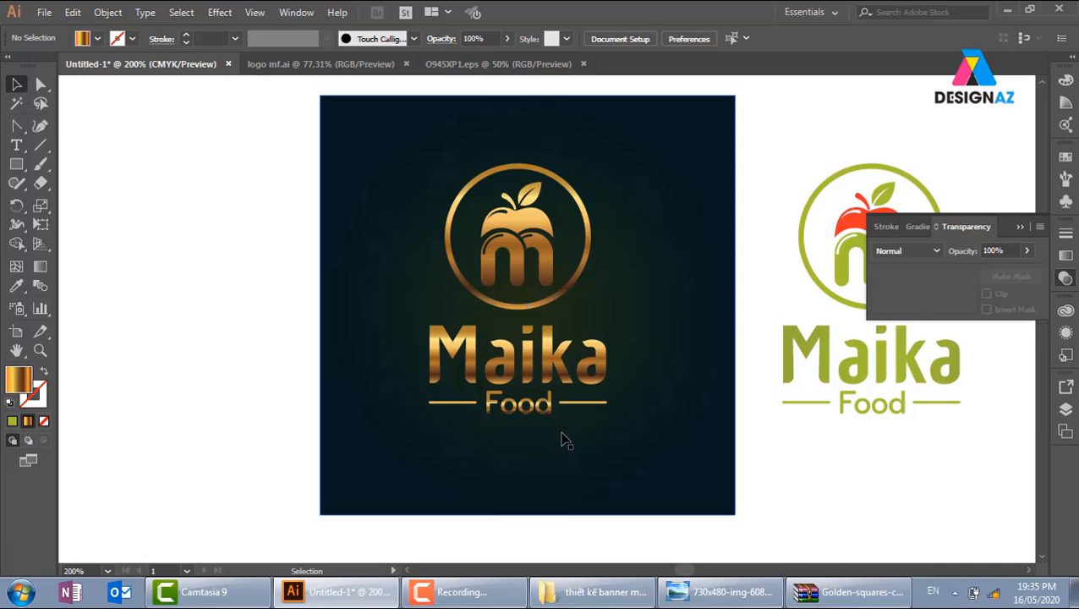
# Review the gold, coloured and grey versions of the logo and the phone banner beside them
pyautogui.moveTo(561, 424); pyautogui.dragTo(524, 406)
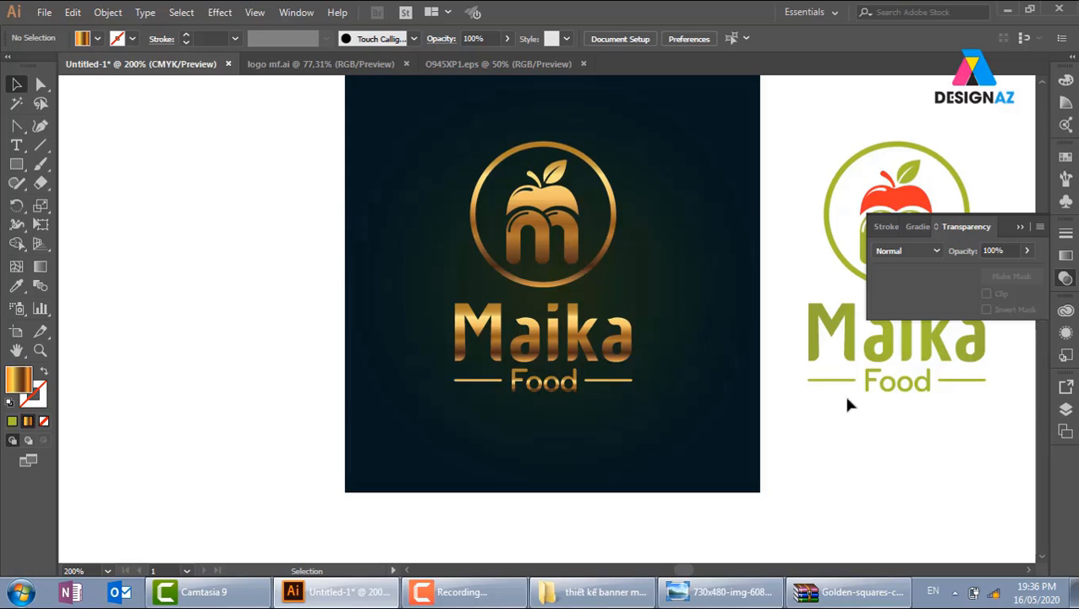
pyautogui.moveTo(975, 431); pyautogui.dragTo(445, 453)
pyautogui.moveTo(765, 380); pyautogui.dragTo(304, 405)
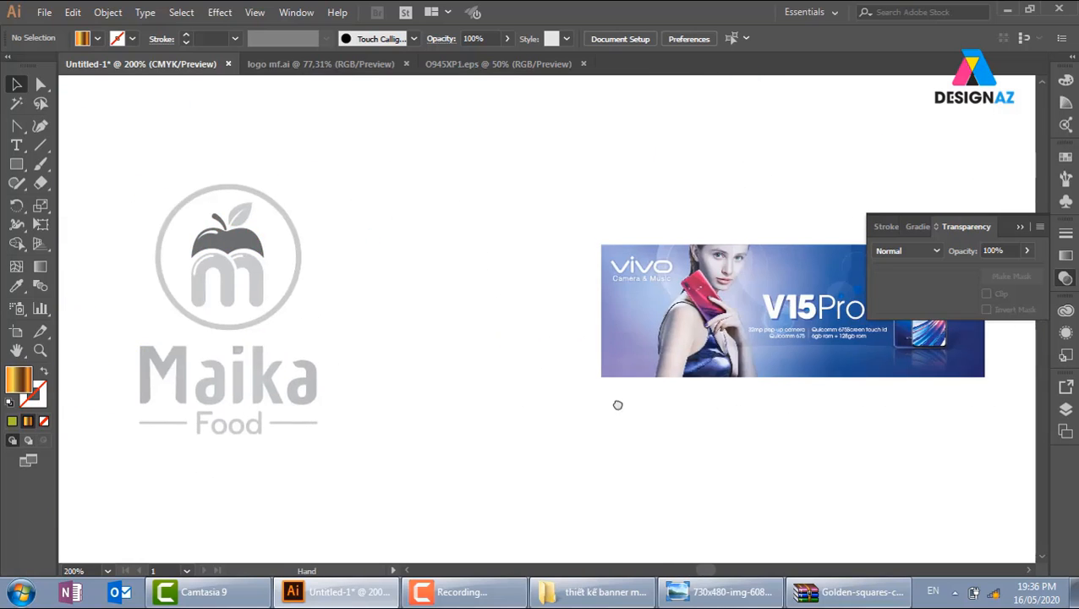
pyautogui.moveTo(667, 403); pyautogui.dragTo(532, 406)
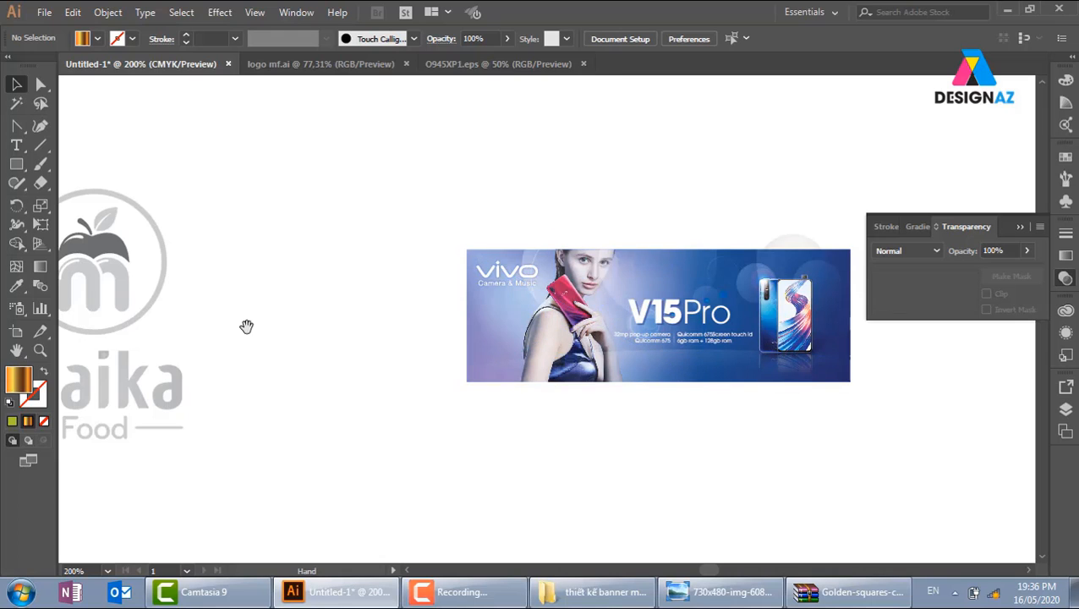
pyautogui.moveTo(245, 324); pyautogui.dragTo(711, 334)
pyautogui.moveTo(377, 329); pyautogui.dragTo(799, 318)
pyautogui.moveTo(434, 290); pyautogui.dragTo(552, 249)
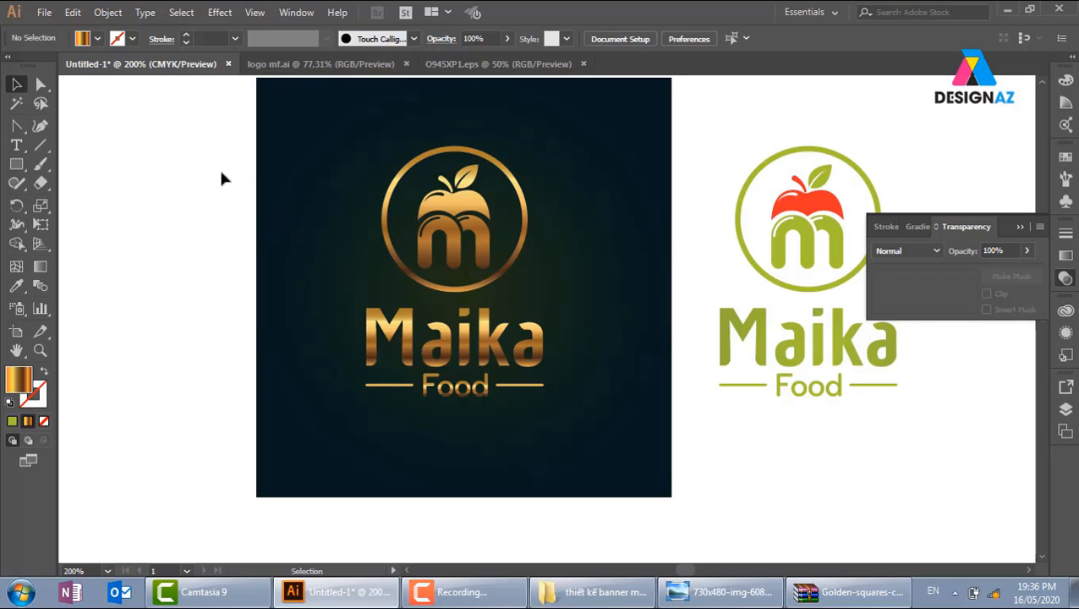
# Duplicate the gold logo without its dark background onto the empty white area beside it, and group the copy
pyautogui.moveTo(217, 134); pyautogui.dragTo(567, 425)
pyautogui.keyDown('shift'); pyautogui.click(625, 409); pyautogui.keyUp('shift')
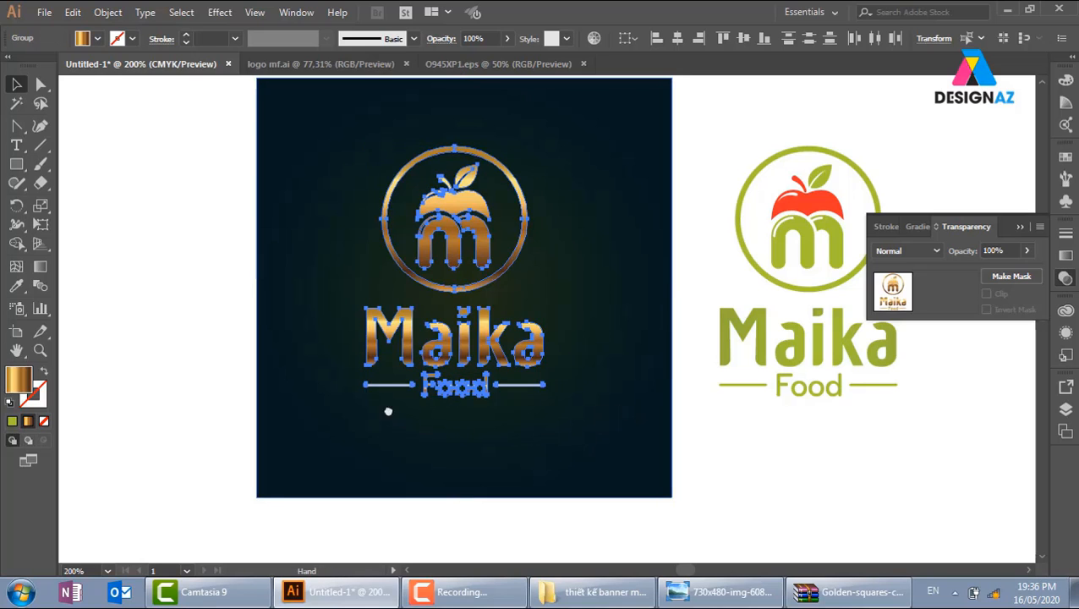
pyautogui.moveTo(428, 364); pyautogui.dragTo(638, 377)
pyautogui.moveTo(677, 306); pyautogui.dragTo(326, 306)
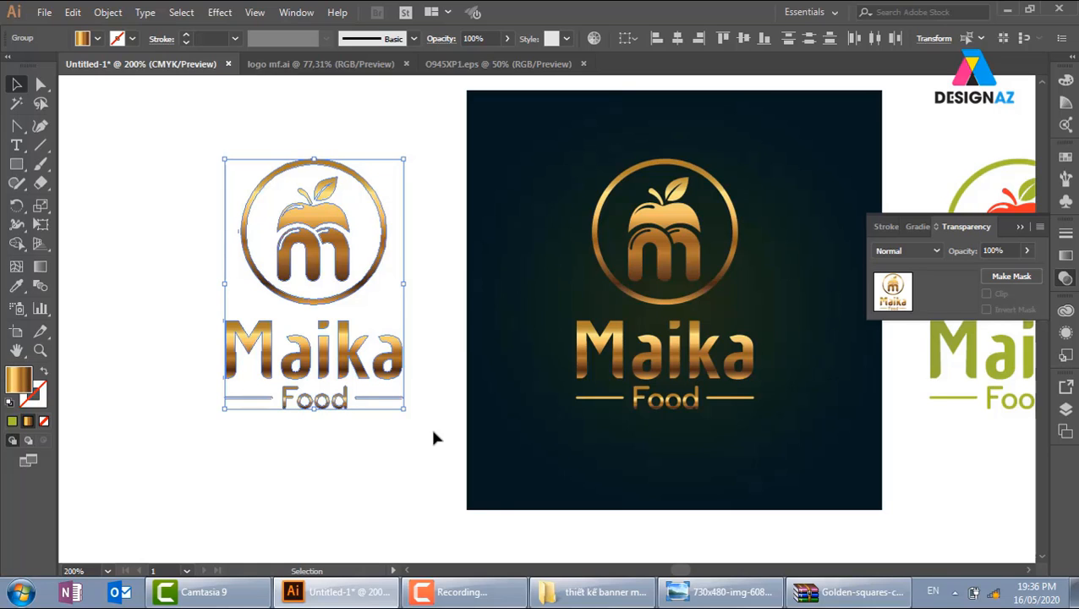
pyautogui.hotkey('ctrl', 'g')
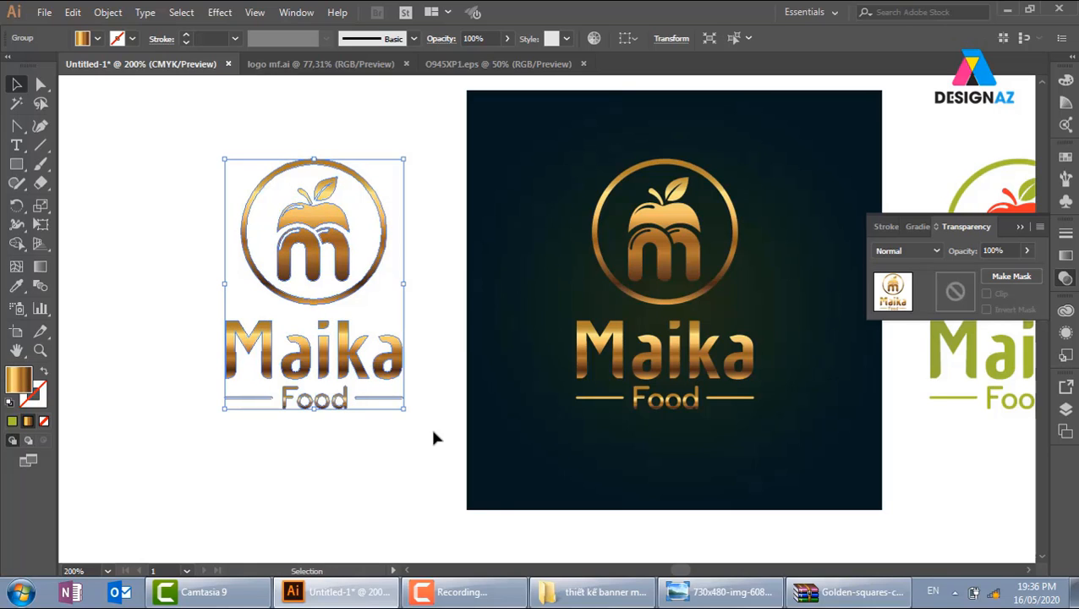
# Fill the copied logo group with solid black and deselect it
pyautogui.click(1066, 156)
pyautogui.click(918, 202)
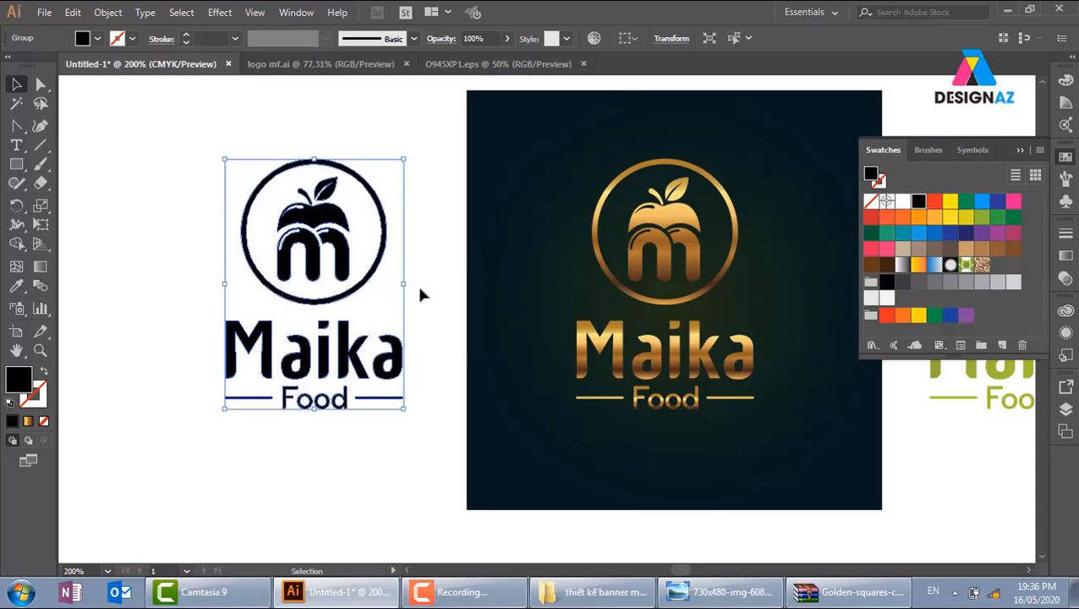
pyautogui.click(419, 294)
# Duplicate the black logo diagonally up and to the left, and set the original black logo's opacity to 0%
pyautogui.moveTo(370, 283); pyautogui.dragTo(280, 220)
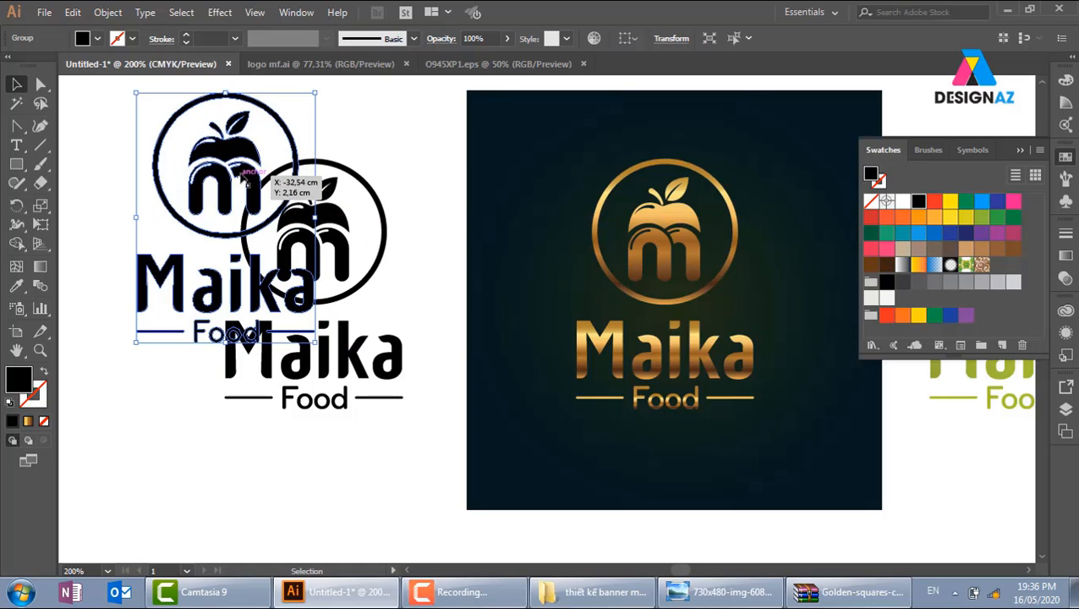
pyautogui.click(384, 247)
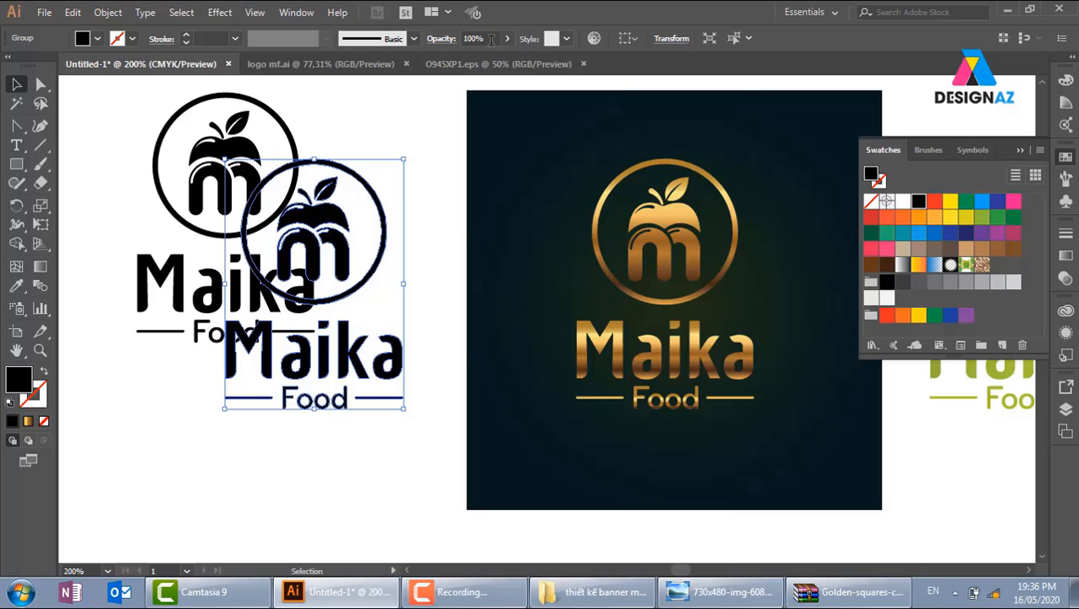
pyautogui.click(472, 38)
pyautogui.write('0')
pyautogui.press('Return')
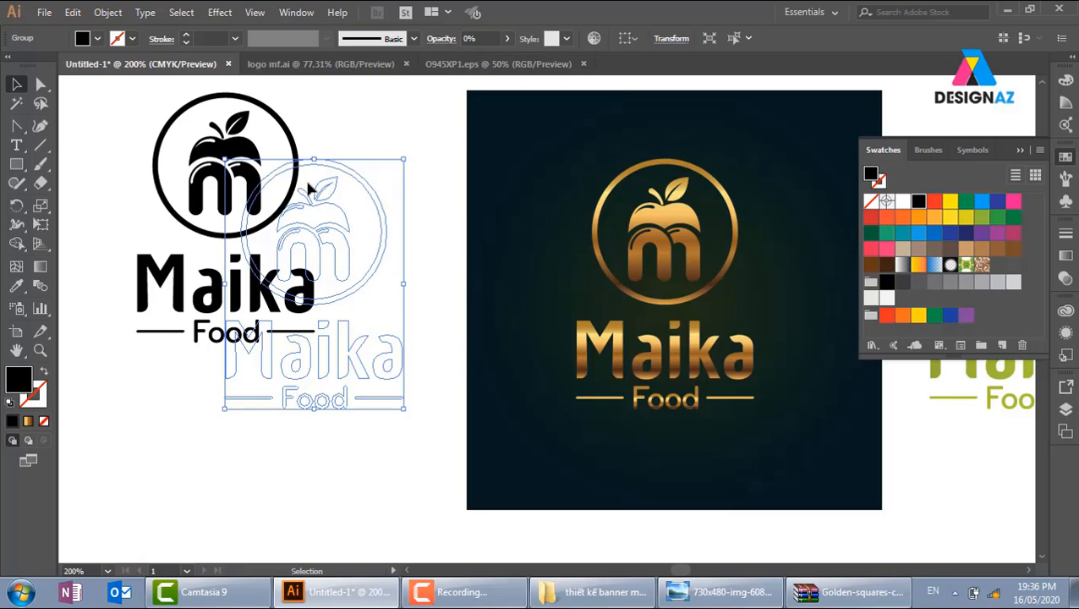
pyautogui.click(386, 125)
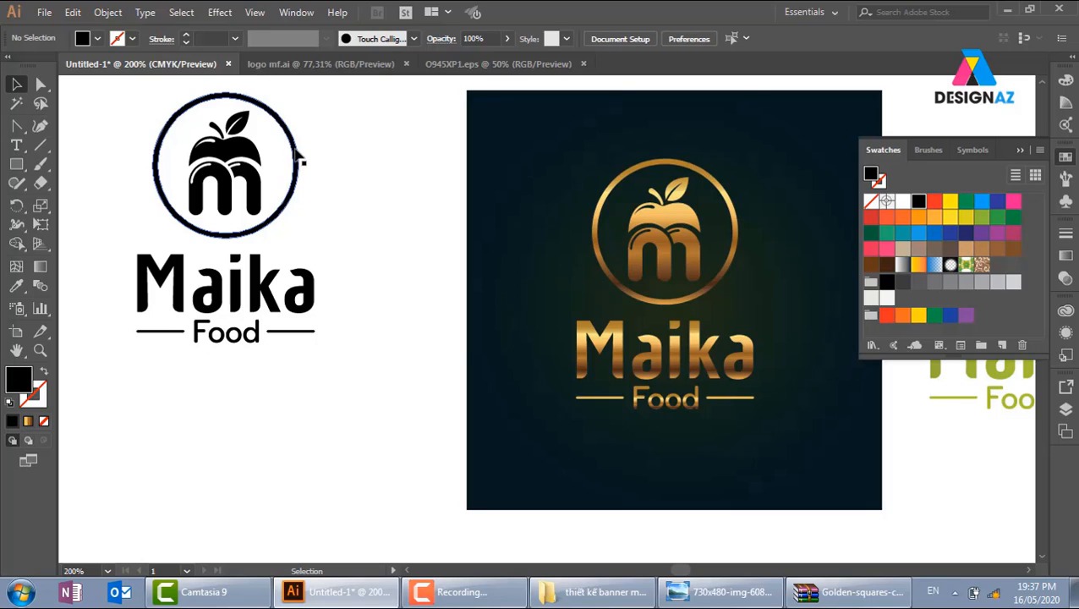
# Make a blend between the solid black logo and its fully transparent copy
pyautogui.moveTo(129, 169); pyautogui.dragTo(415, 420)
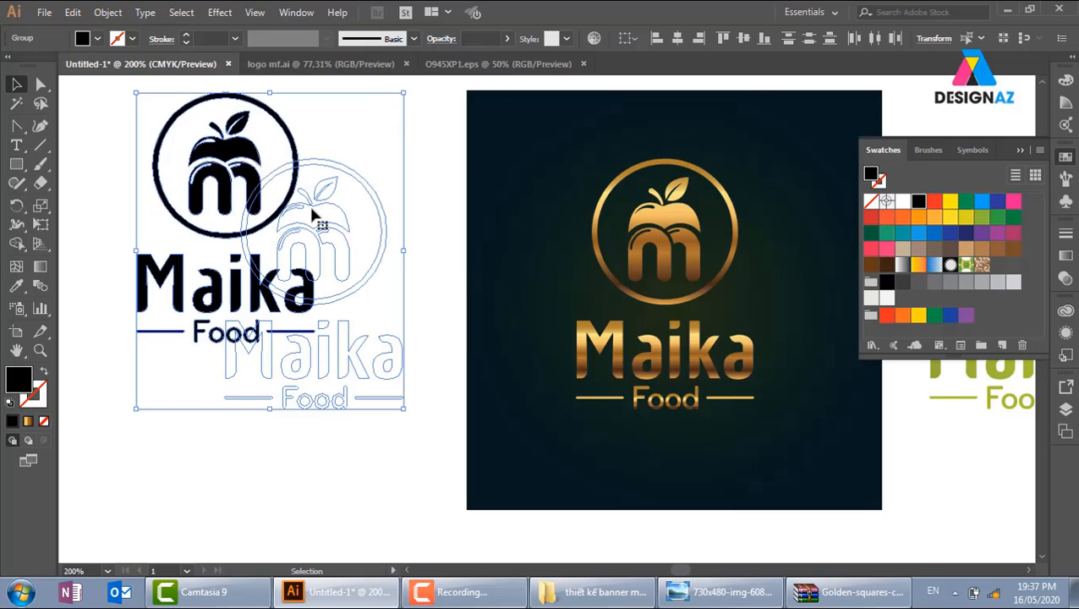
pyautogui.click(107, 12)
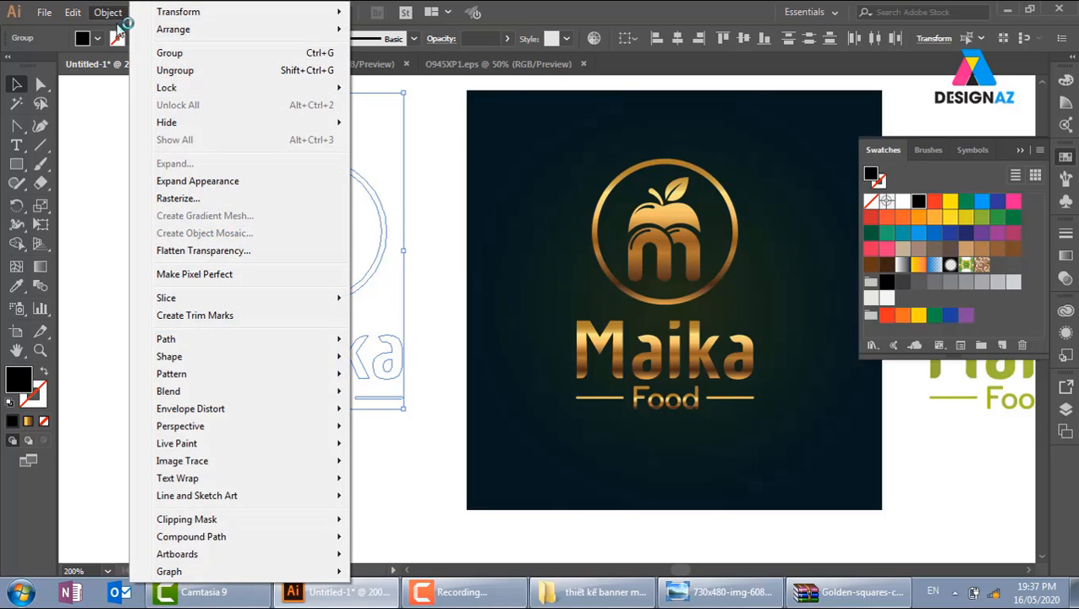
pyautogui.moveTo(161, 393)
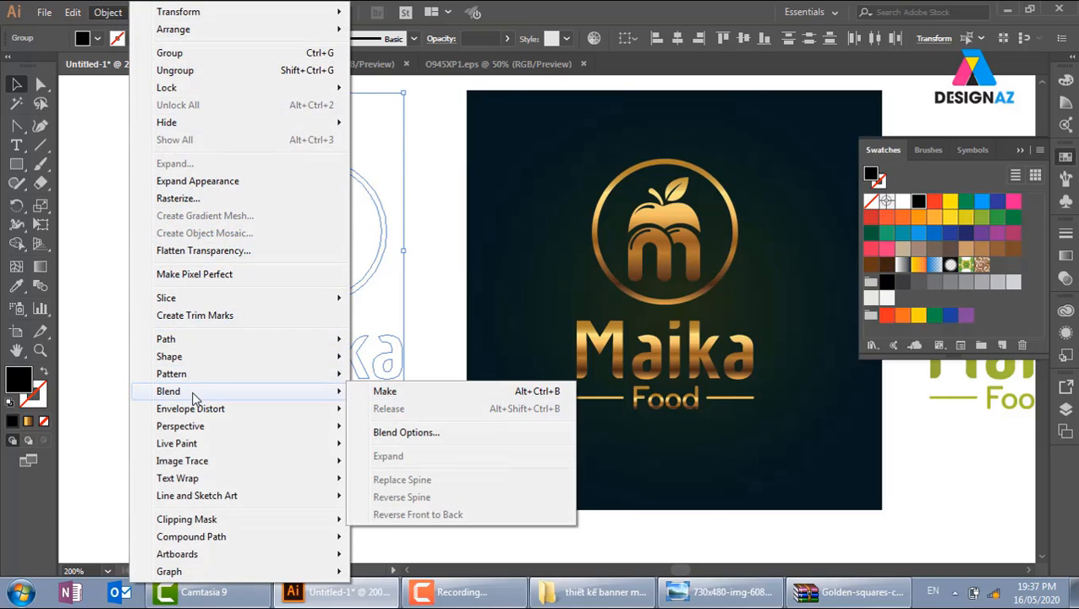
pyautogui.click(430, 399)
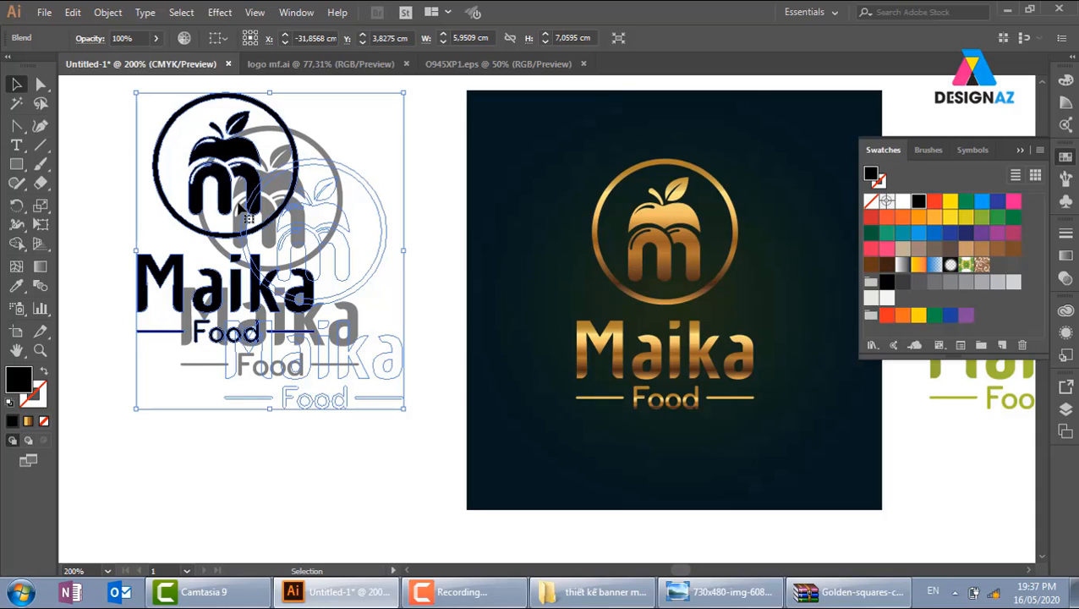
pyautogui.click(313, 471)
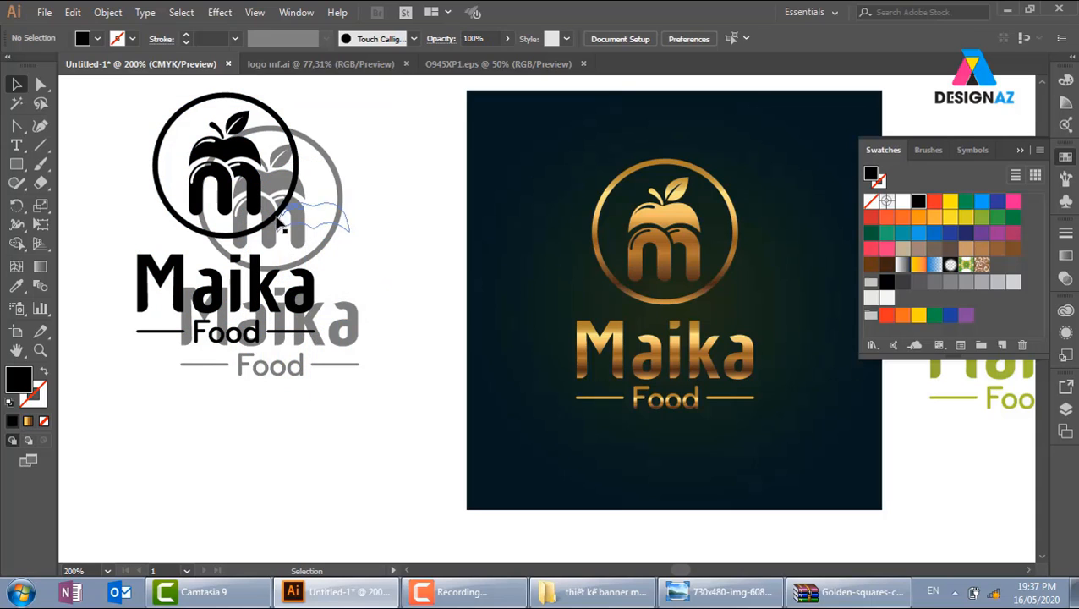
# Set the logo blend's spacing to Specified Steps with about 22 steps, with preview on
pyautogui.click(280, 221)
pyautogui.click(107, 12)
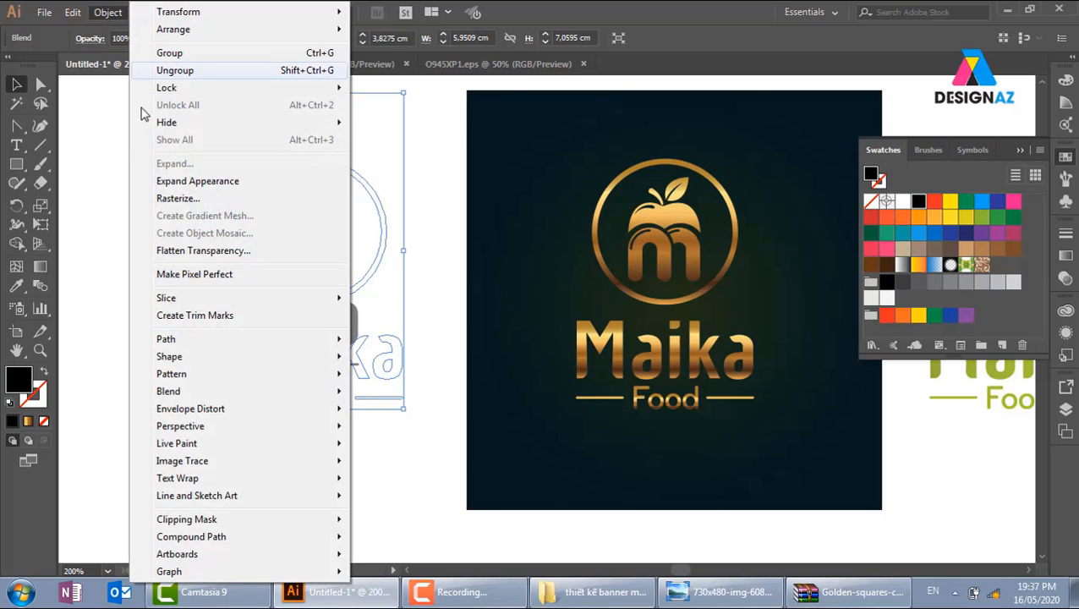
pyautogui.moveTo(187, 393)
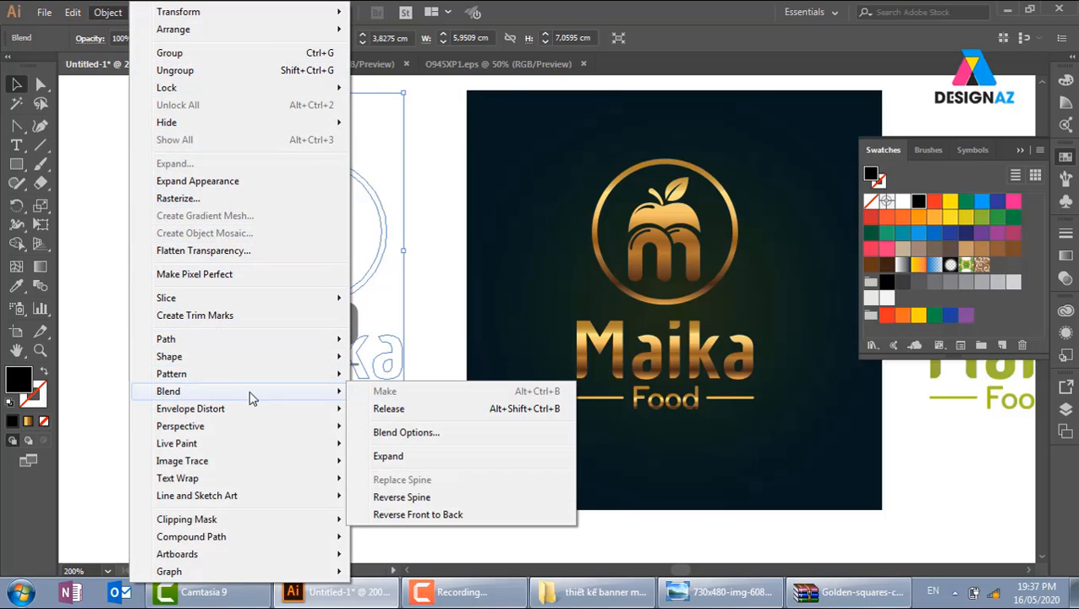
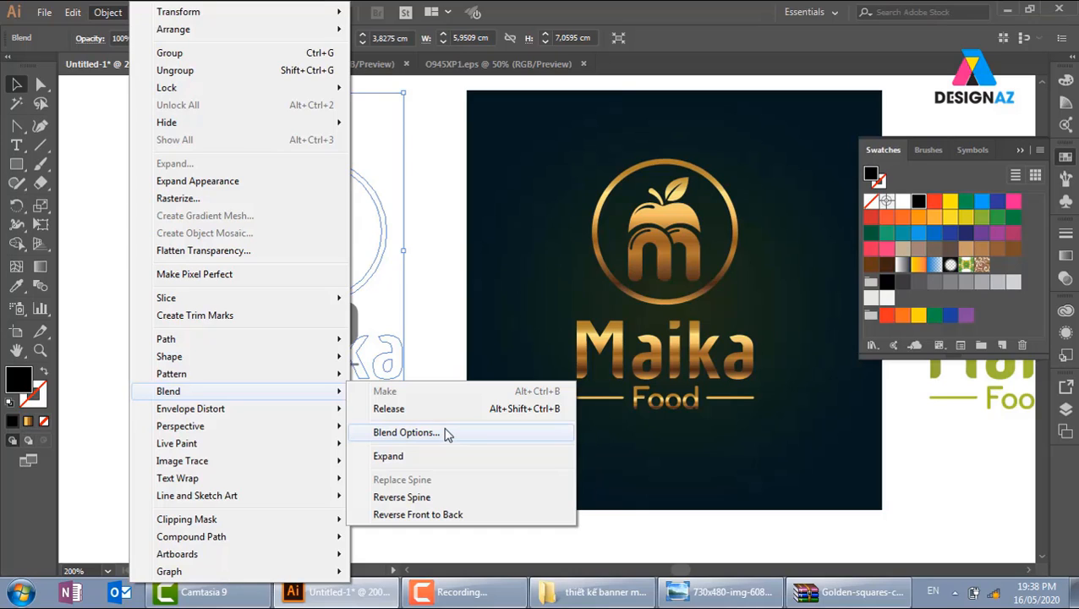
pyautogui.click(448, 433)
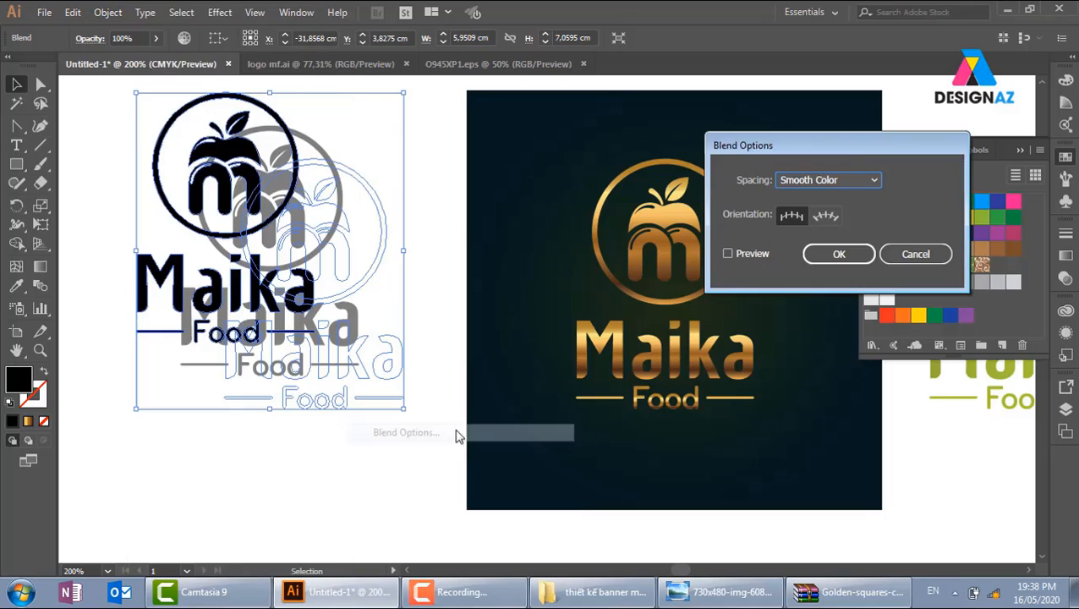
pyautogui.click(742, 257)
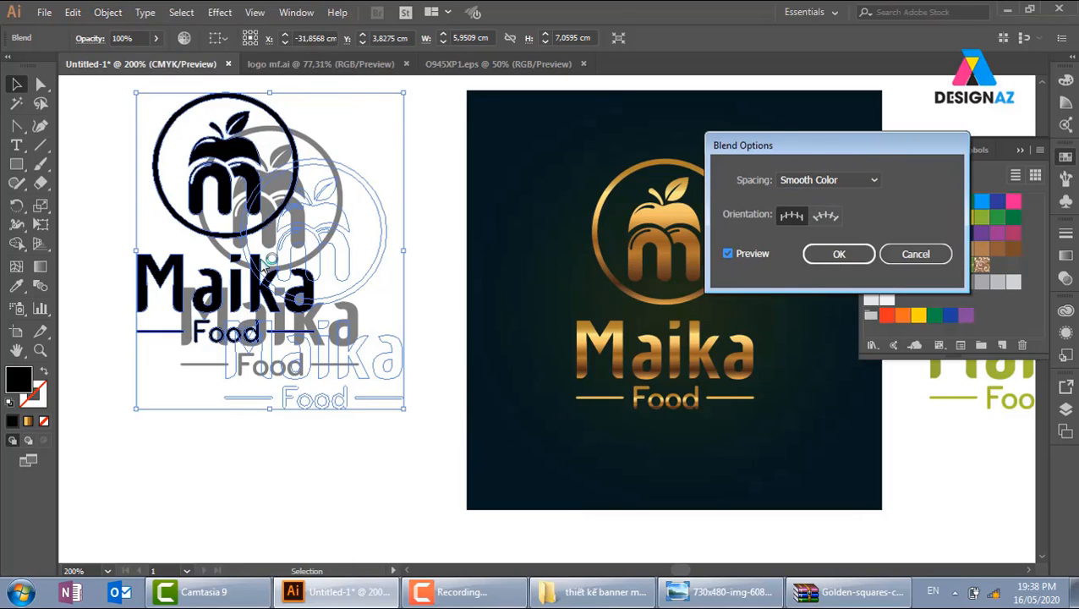
pyautogui.click(830, 181)
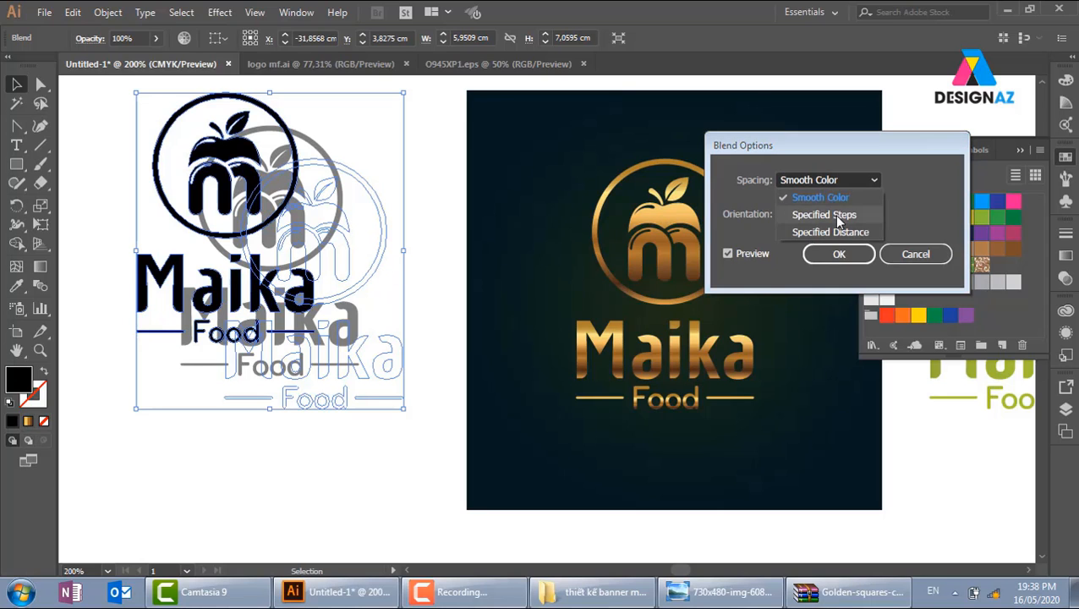
pyautogui.click(833, 214)
pyautogui.press('Up')
pyautogui.press('Up')
pyautogui.press('Up')
pyautogui.press('Up')
pyautogui.press('Up')
pyautogui.press('Up')
pyautogui.press('Up')
pyautogui.press('Up')
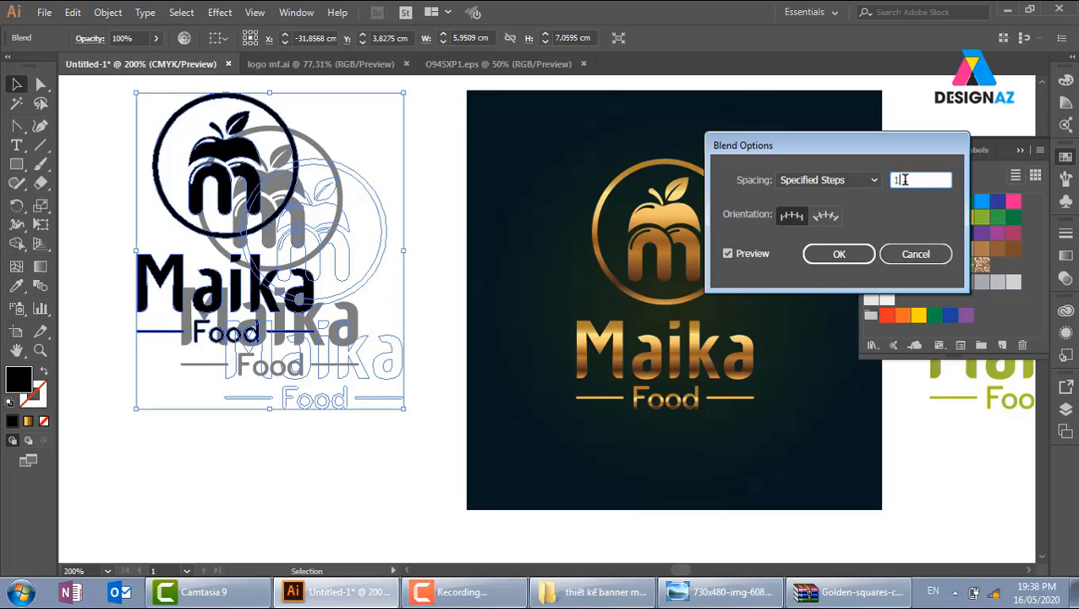
pyautogui.press('Up')
pyautogui.press('Up')
pyautogui.press('Up')
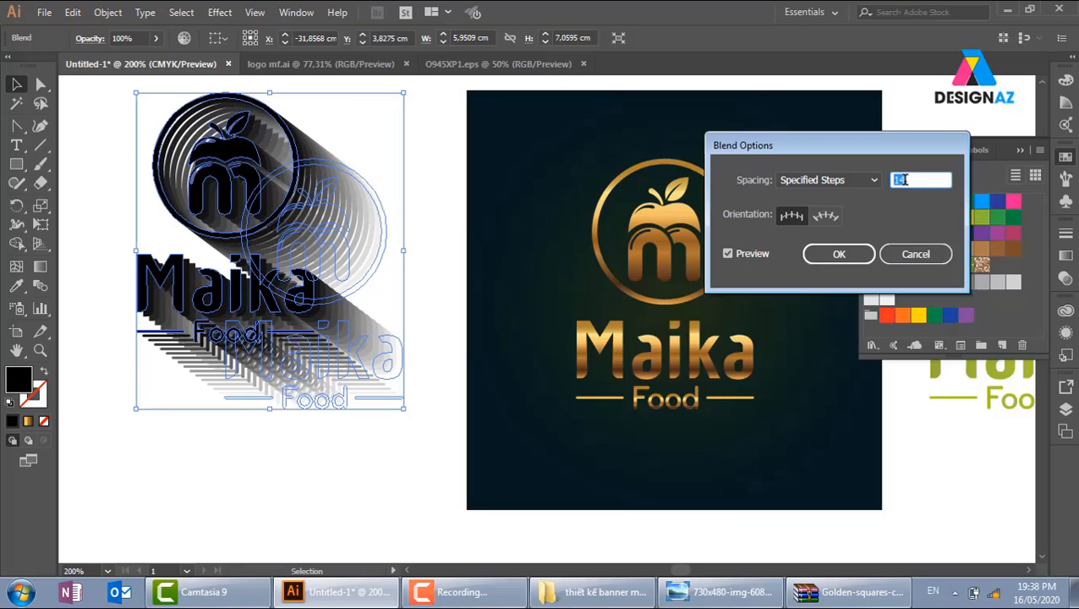
pyautogui.press('Up')
pyautogui.press('Up')
pyautogui.press('Up')
pyautogui.press('Up')
pyautogui.press('Up')
pyautogui.press('Up')
pyautogui.press('Up')
pyautogui.press('Up')
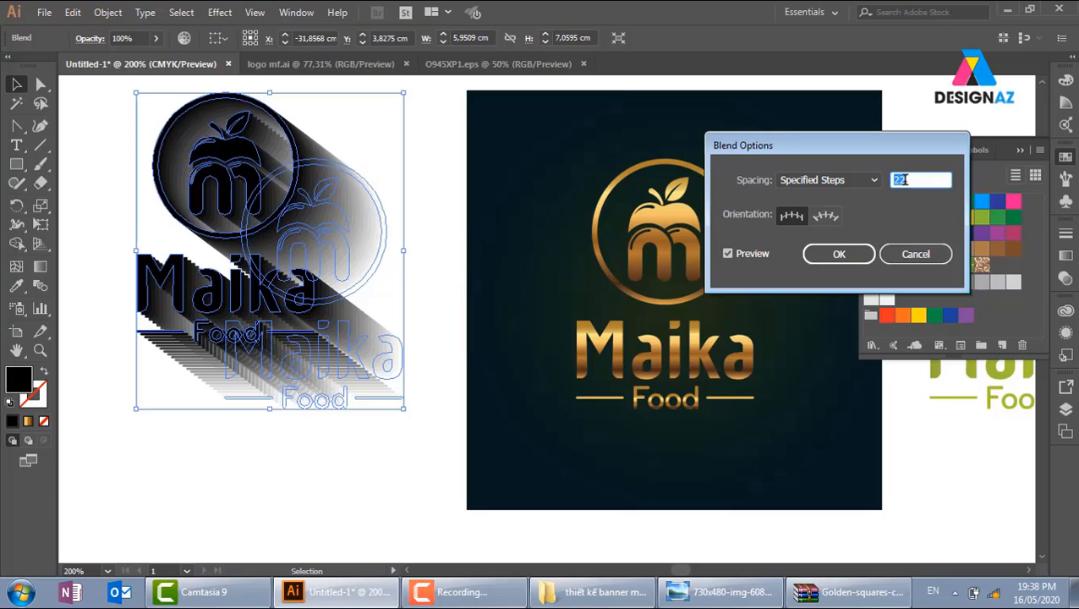
pyautogui.press('Down')
pyautogui.click(838, 254)
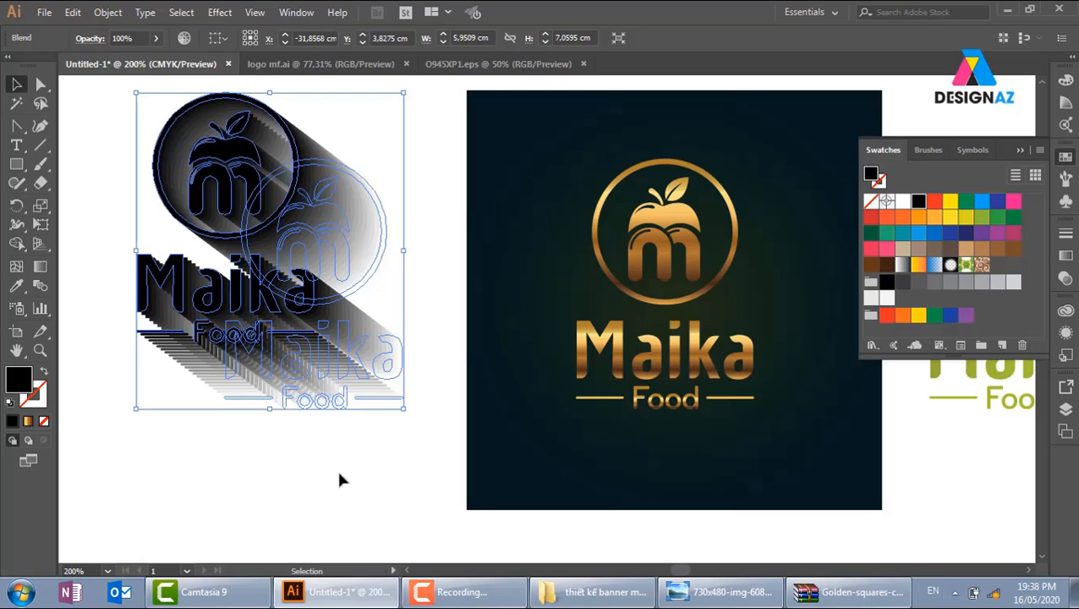
# Isolate the blend, move its transparent logo close to the black one to shorten the fading shadow, and exit isolation
pyautogui.click(363, 461)
pyautogui.click(389, 405)
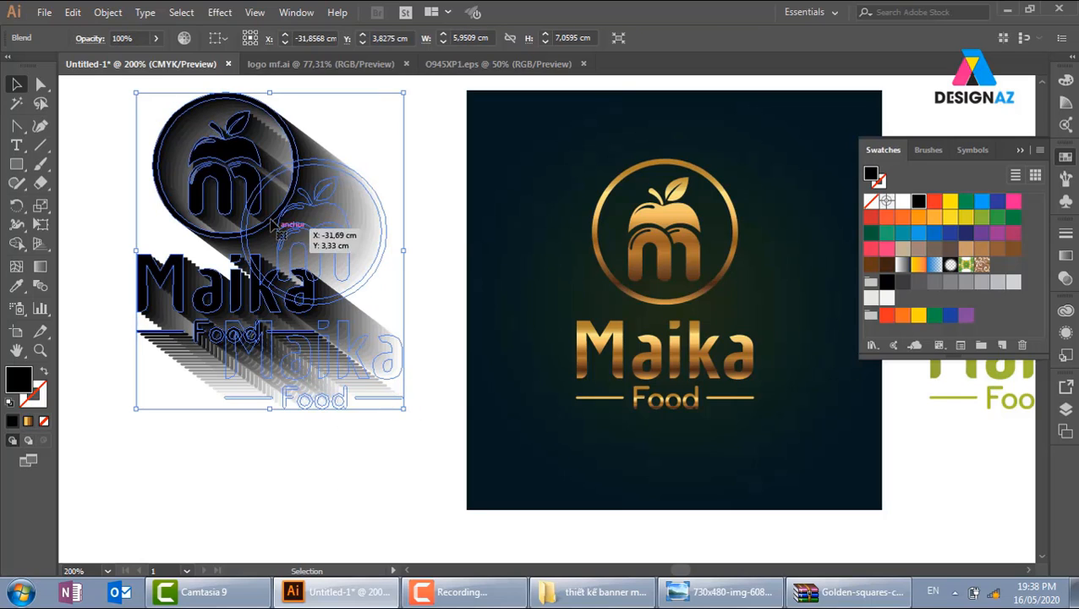
pyautogui.doubleClick(403, 370)
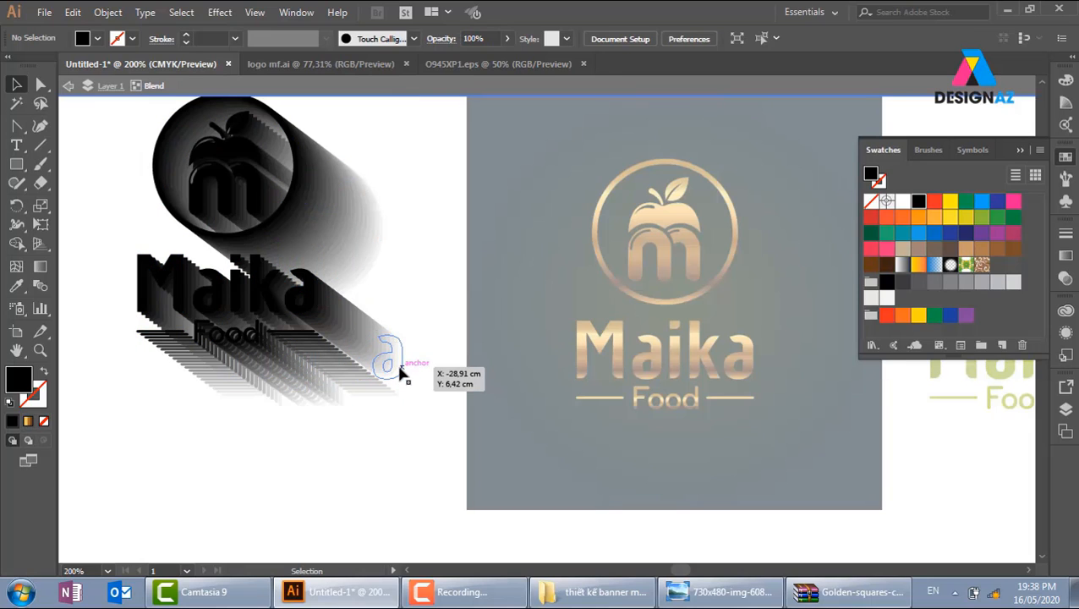
pyautogui.click(402, 371)
pyautogui.moveTo(403, 372); pyautogui.dragTo(333, 314)
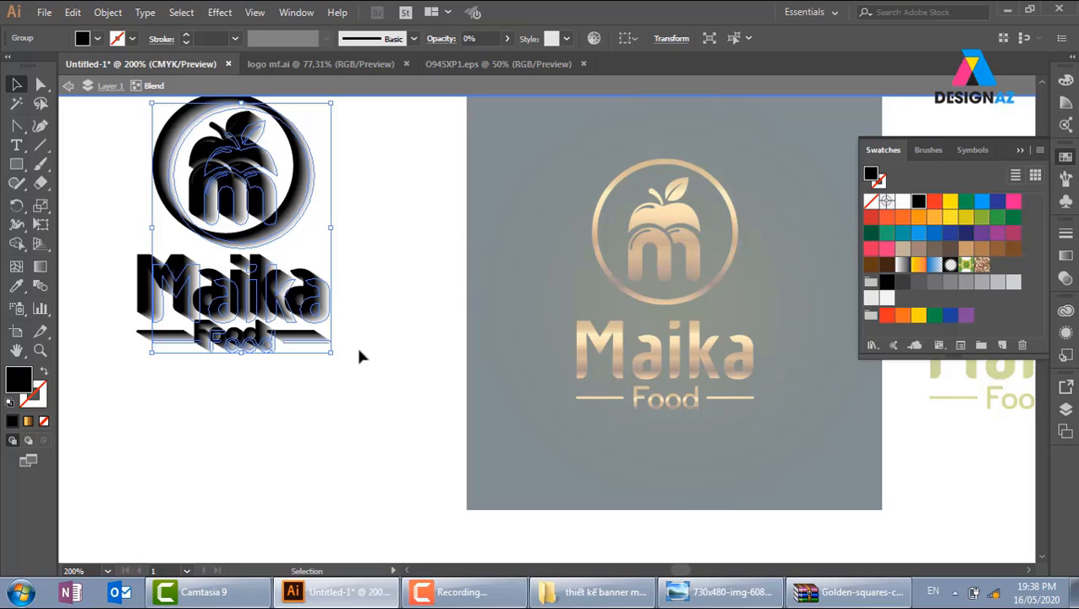
pyautogui.click(383, 409)
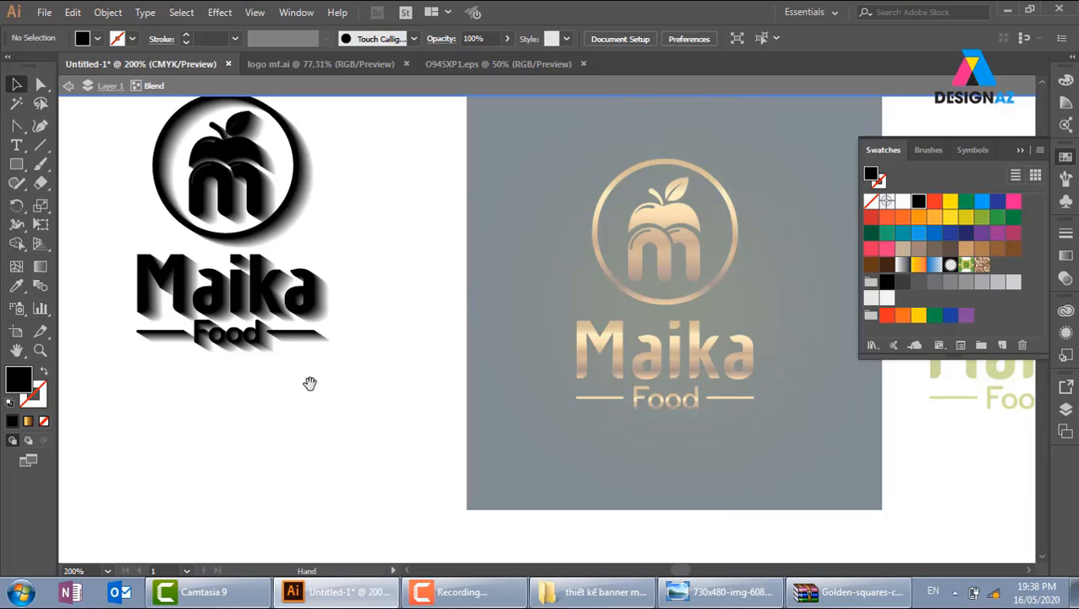
pyautogui.moveTo(296, 313); pyautogui.dragTo(354, 348)
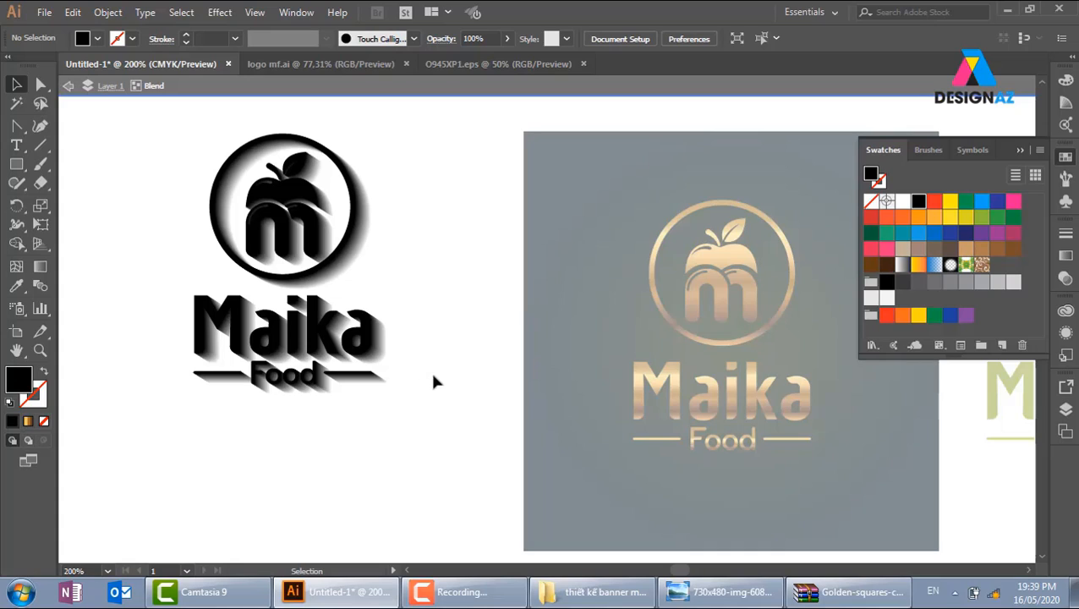
pyautogui.doubleClick(391, 438)
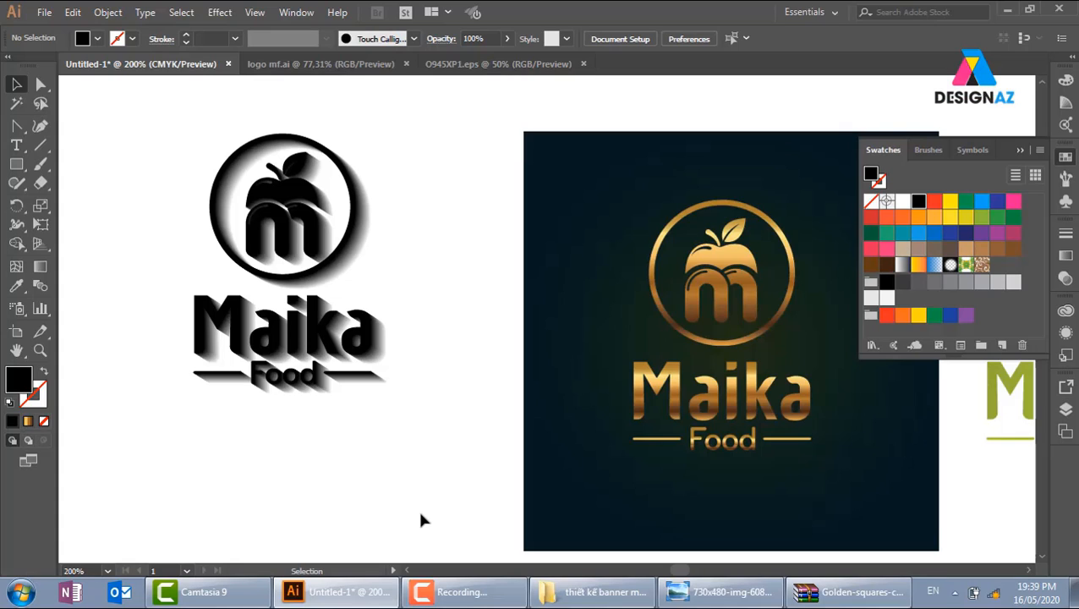
# Move the black logo's shadow blend so that it partly overlaps the dark square beside the gold logo
pyautogui.moveTo(472, 360); pyautogui.dragTo(385, 305)
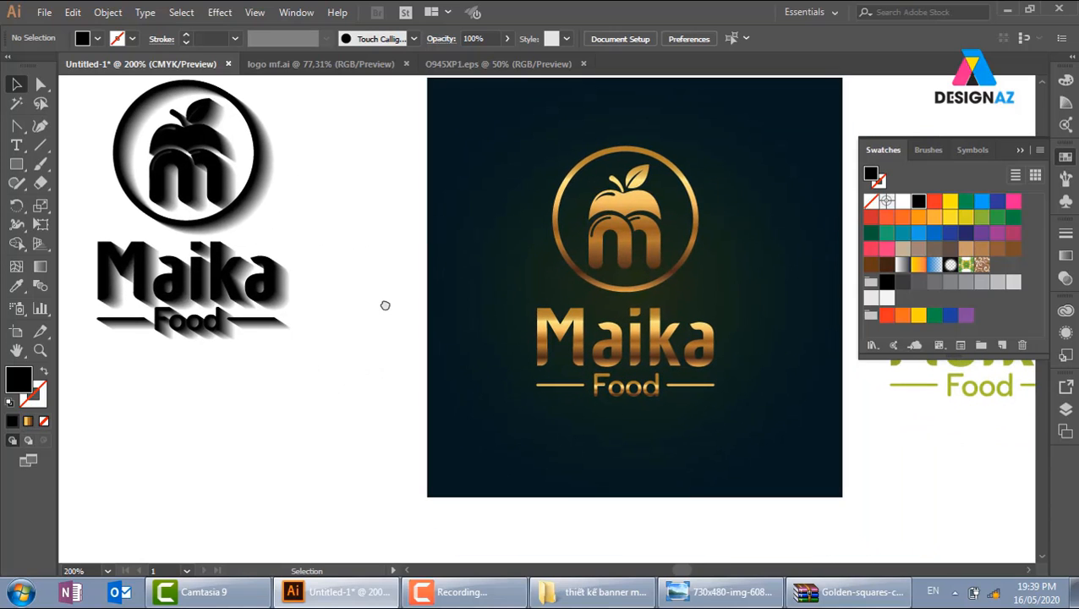
pyautogui.click(250, 220)
pyautogui.moveTo(249, 222); pyautogui.dragTo(490, 299)
pyautogui.click(911, 495)
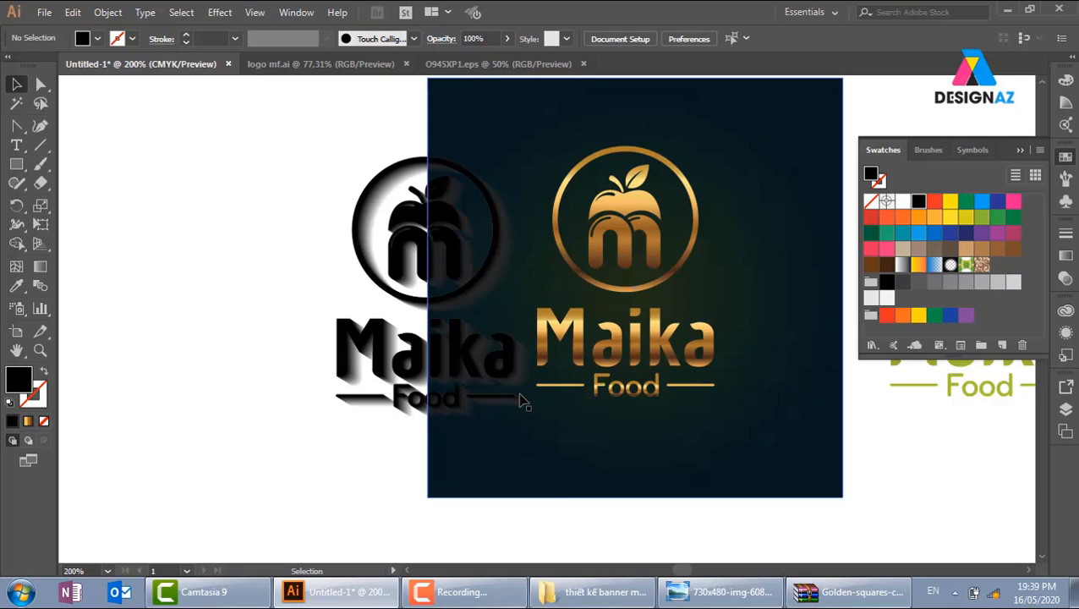
# Set the shadow blend's blending mode to Multiply and deselect it
pyautogui.click(475, 296)
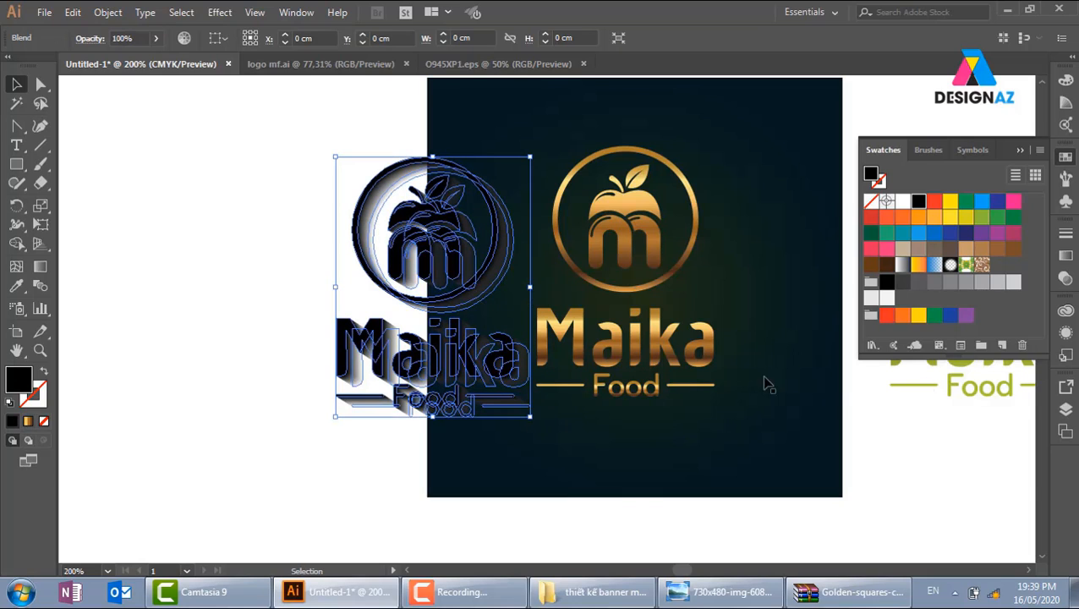
pyautogui.click(1063, 279)
pyautogui.click(926, 254)
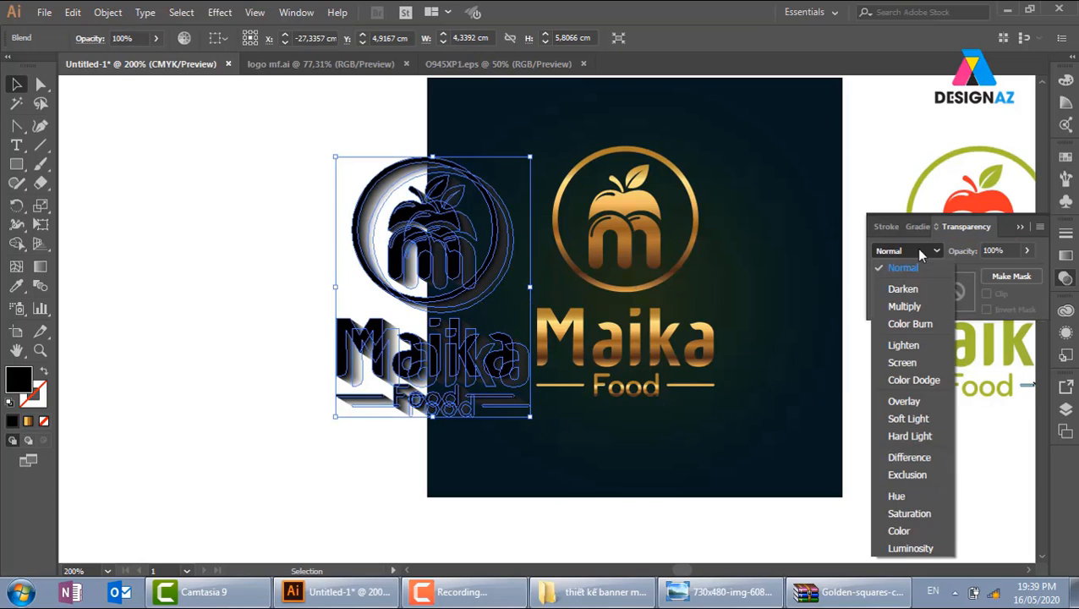
pyautogui.click(920, 304)
pyautogui.click(900, 473)
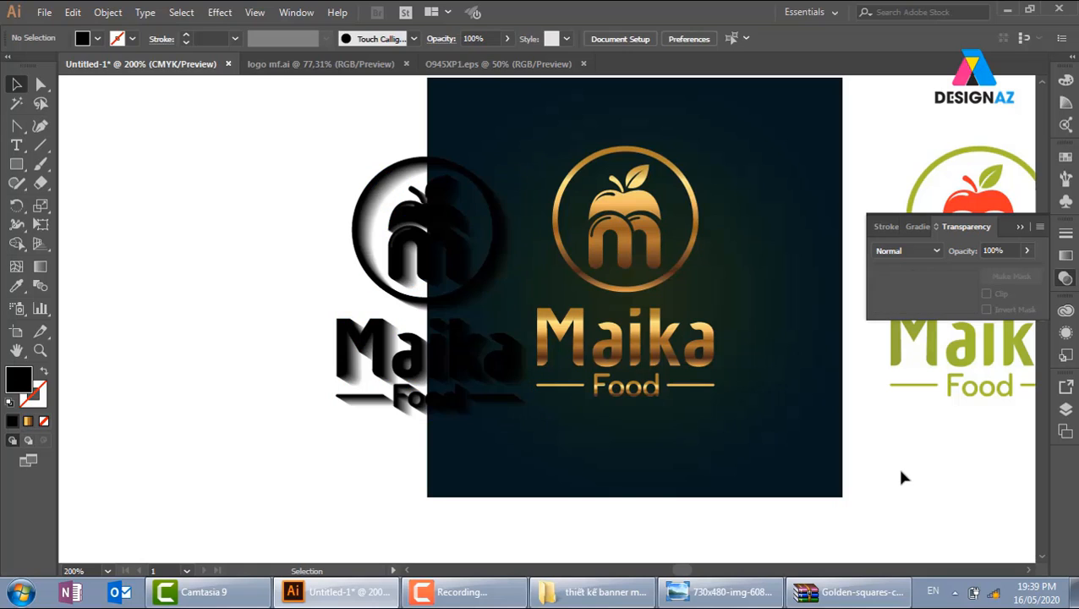
# Align the shadow blend with the gold logo on the dark square and arrange it behind the gold artwork
pyautogui.moveTo(542, 270); pyautogui.dragTo(696, 255)
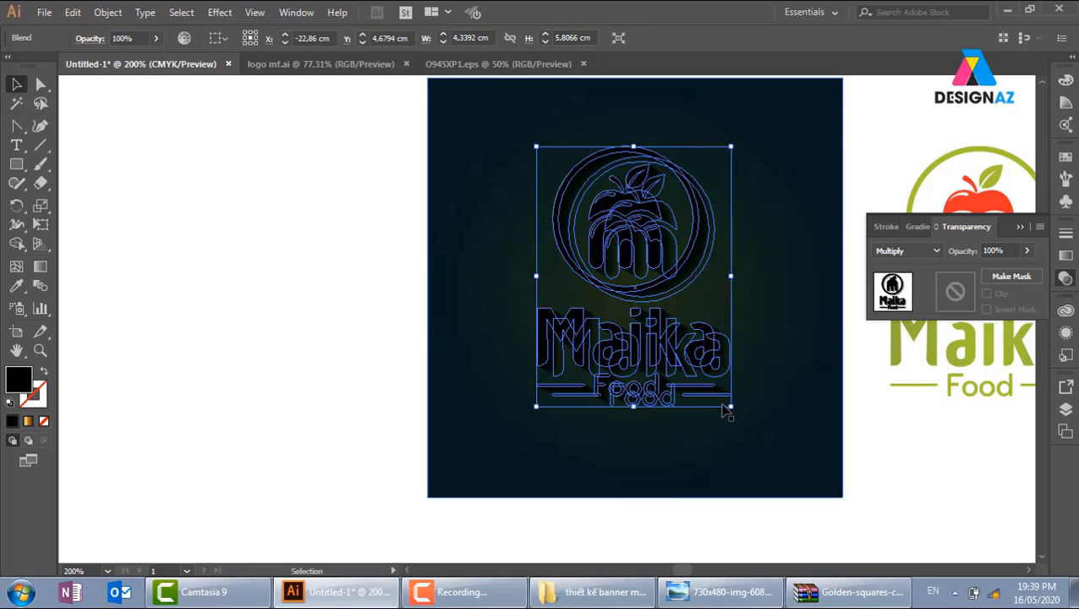
pyautogui.hotkey('ctrl', 'a')
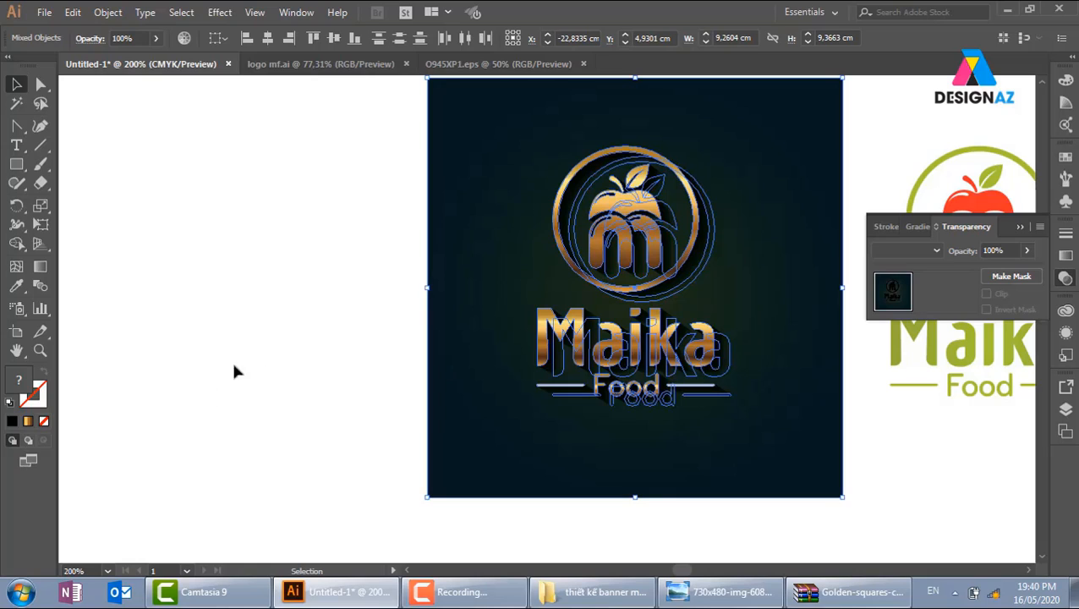
pyautogui.click(263, 348)
# Isolate the shadow blend, move its transparent logo farther down and to the right to lengthen the shadow, and exit isolation
pyautogui.press('z')
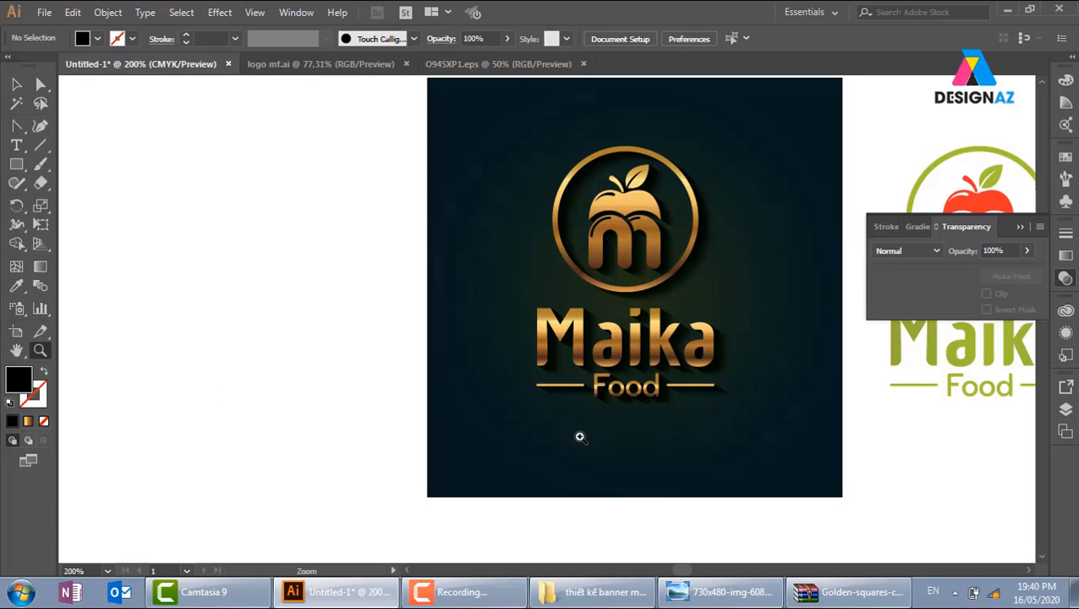
pyautogui.moveTo(480, 183); pyautogui.dragTo(812, 457)
pyautogui.moveTo(704, 331); pyautogui.dragTo(673, 369)
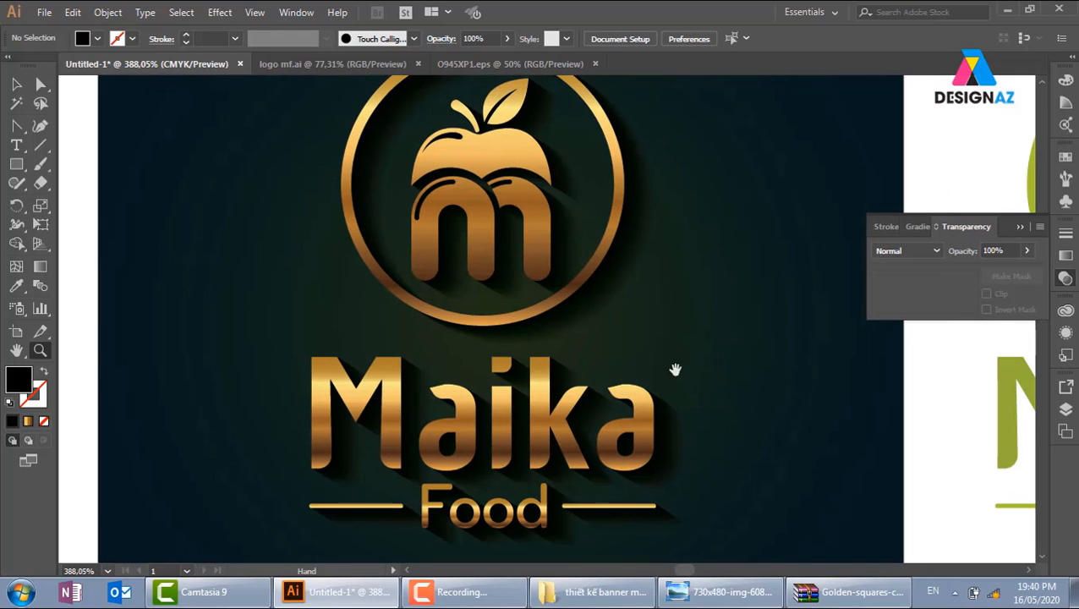
pyautogui.click(17, 85)
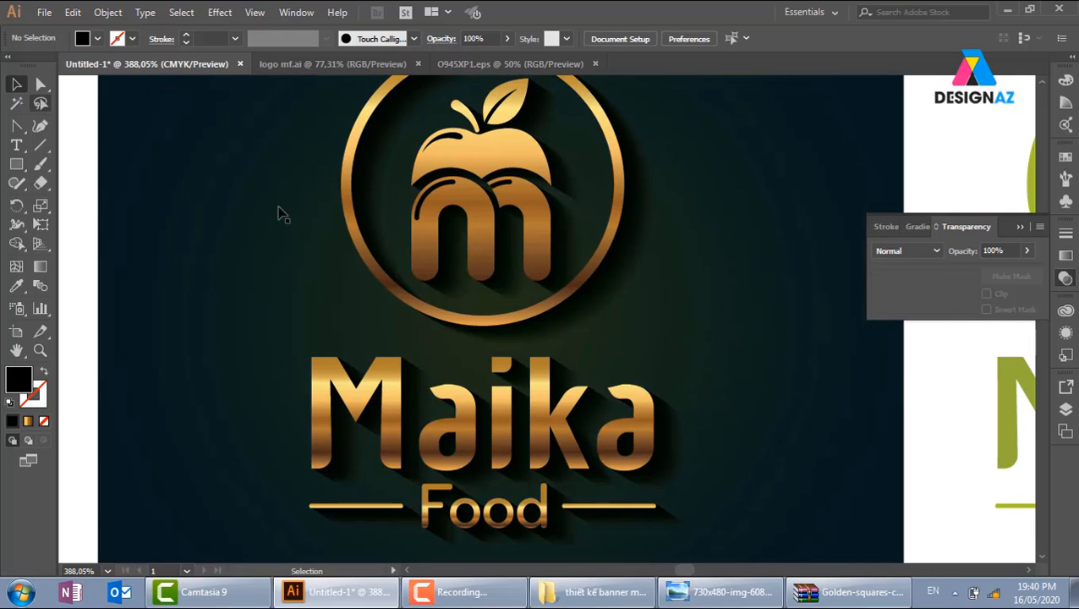
pyautogui.click(607, 323)
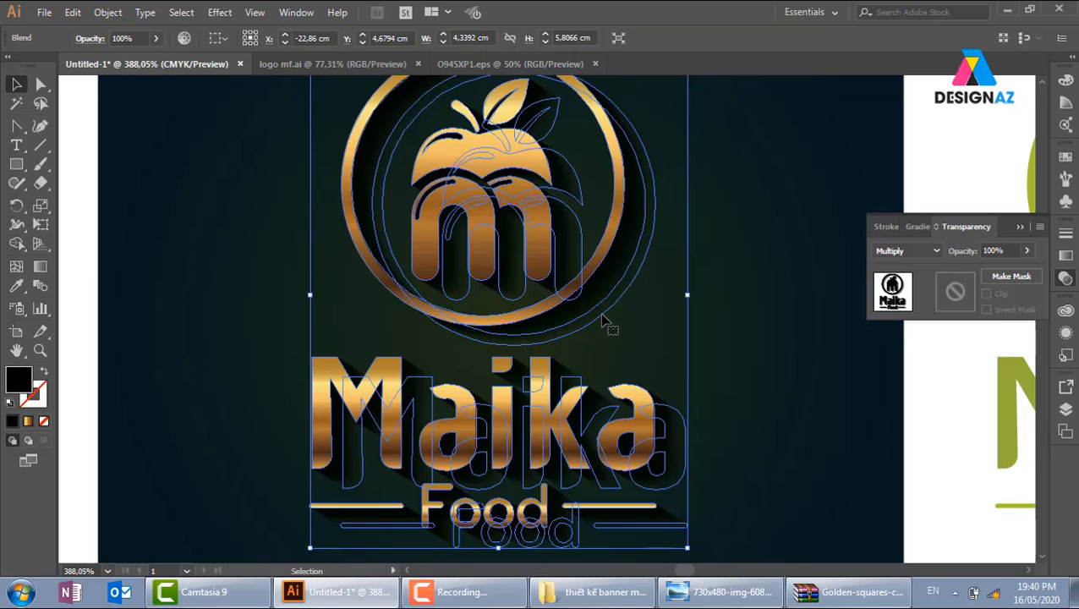
pyautogui.doubleClick(606, 325)
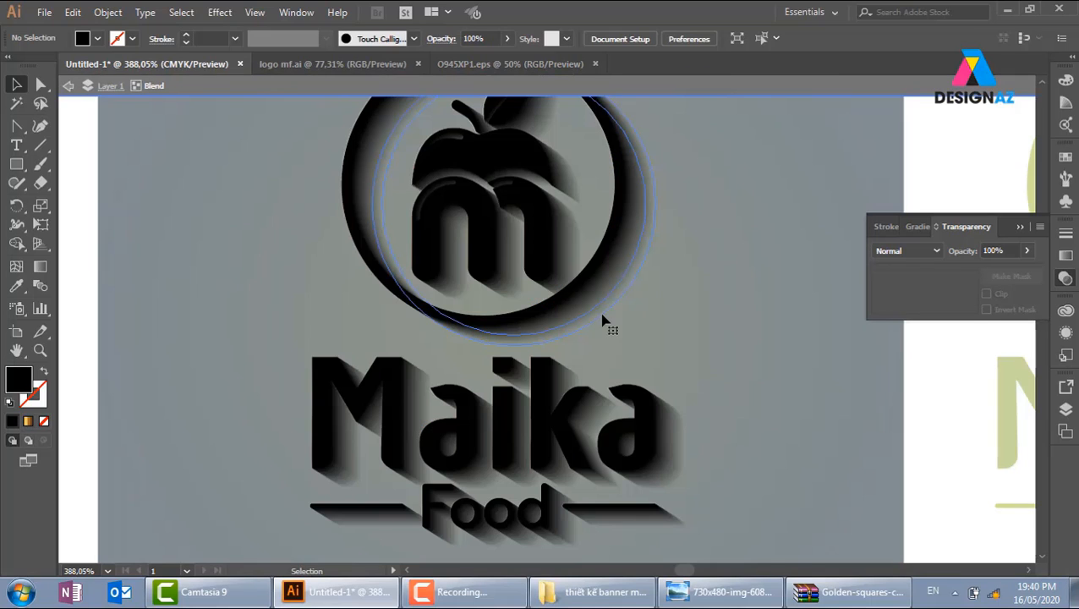
pyautogui.moveTo(602, 325); pyautogui.dragTo(608, 346)
pyautogui.doubleClick(928, 476)
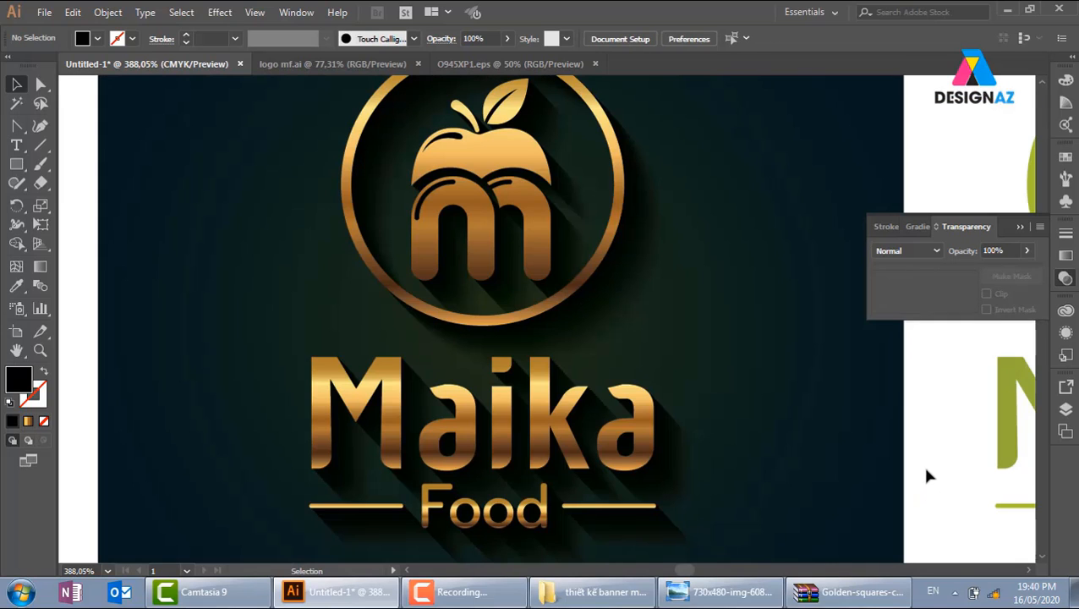
# Lower the opacity of the shadow blend behind the gold logo and deselect it
pyautogui.moveTo(806, 454); pyautogui.dragTo(806, 396)
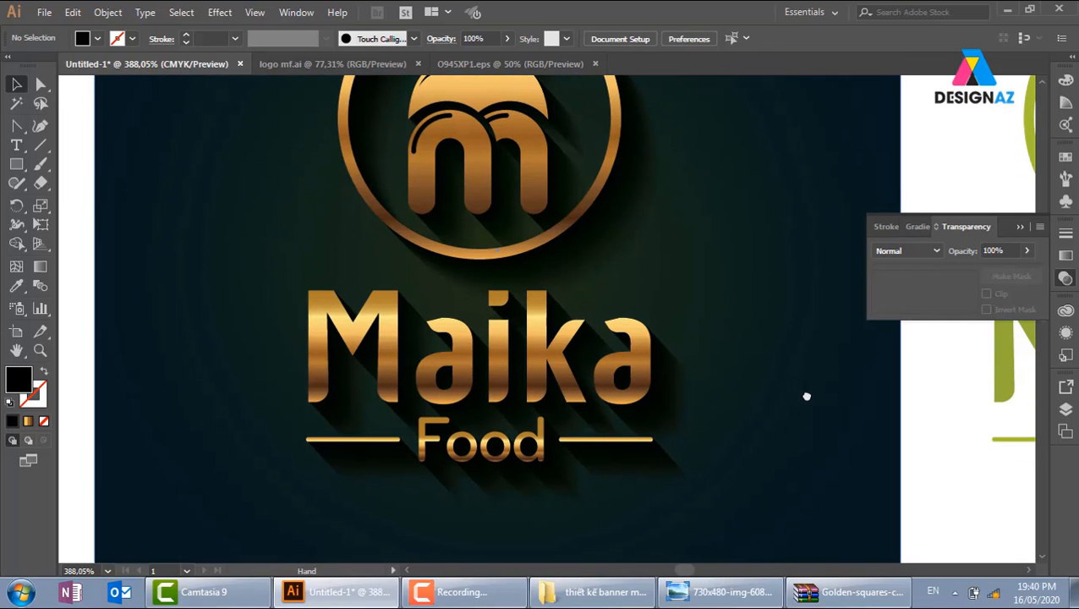
pyautogui.moveTo(661, 246); pyautogui.dragTo(721, 371)
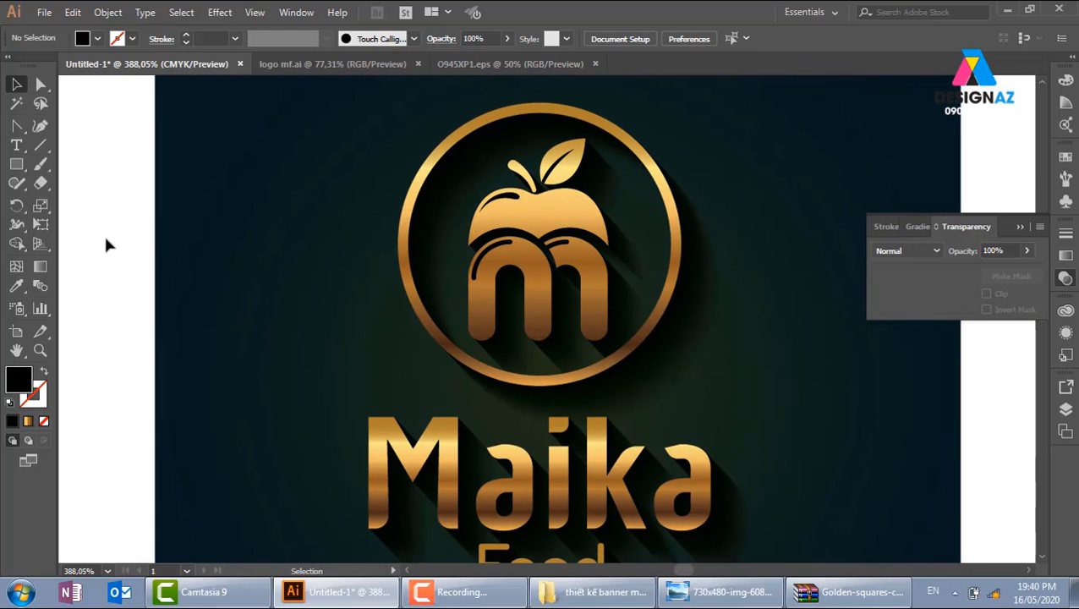
pyautogui.click(645, 356)
pyautogui.click(700, 342)
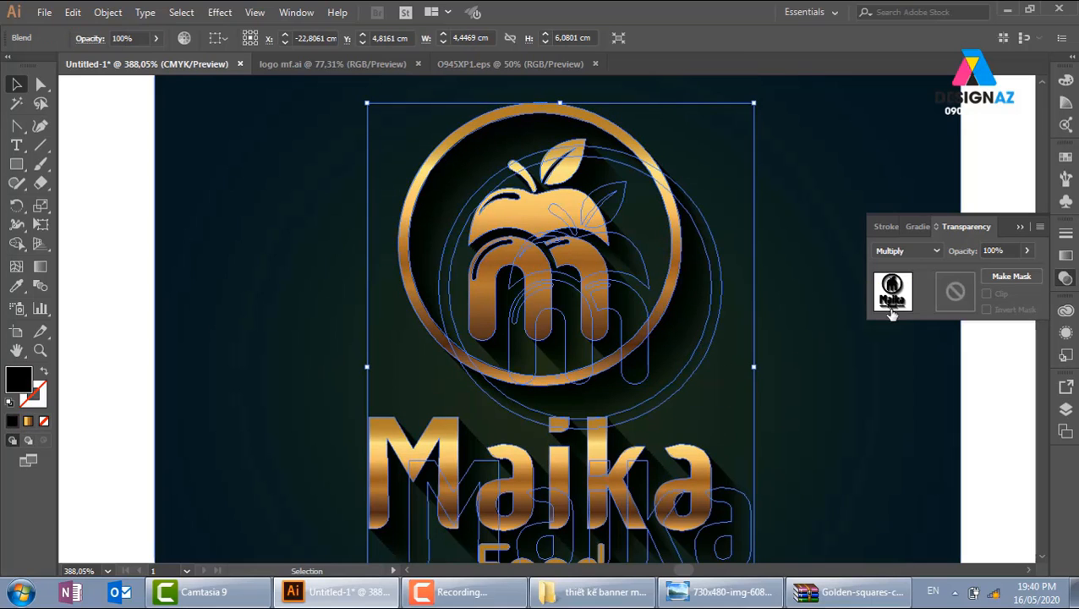
pyautogui.click(945, 246)
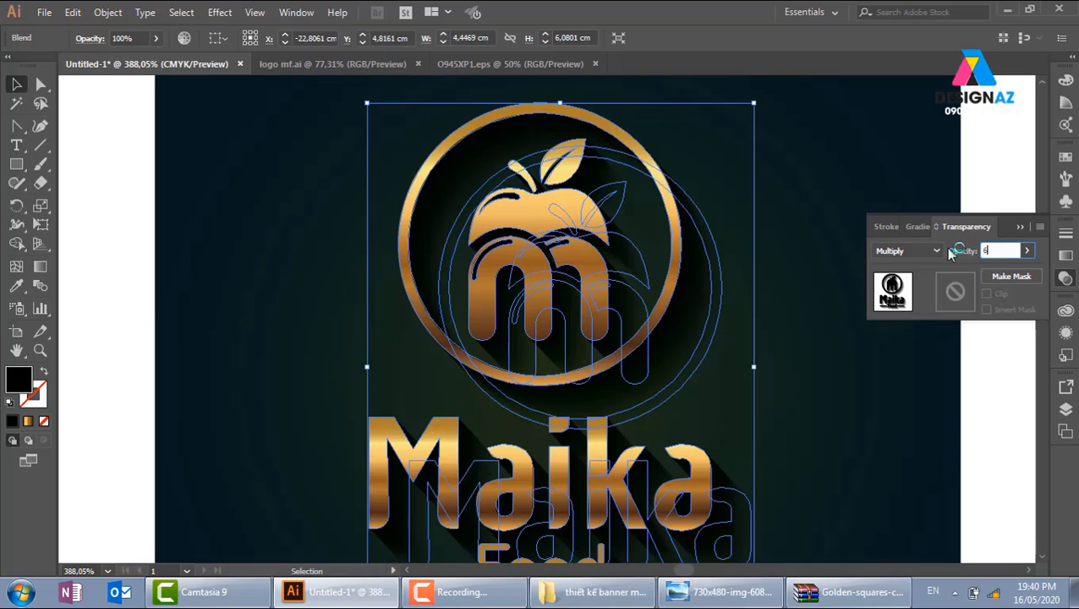
pyautogui.click(122, 258)
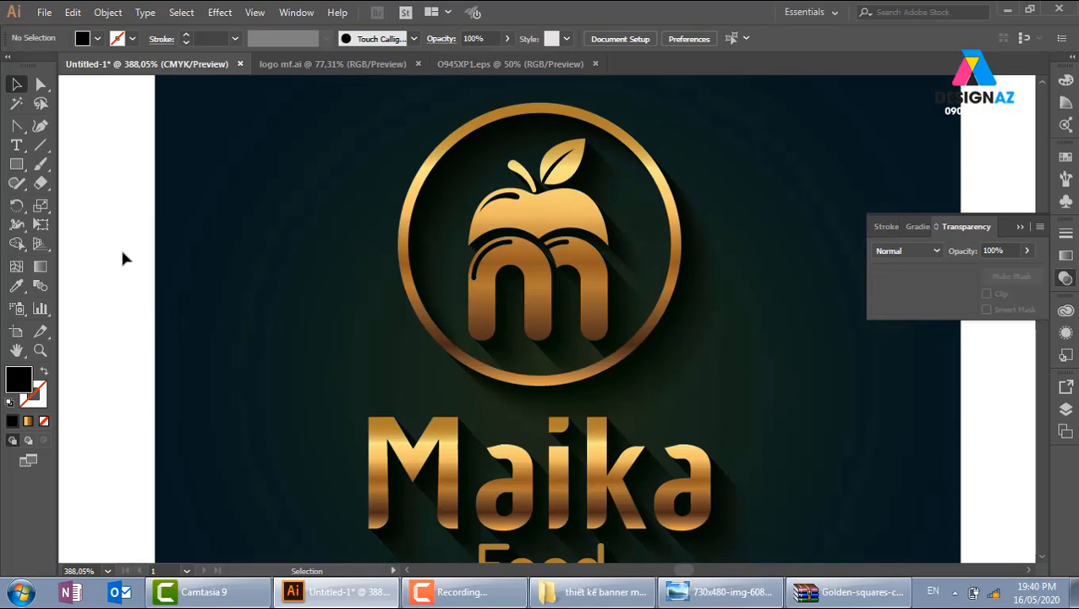
# Duplicate the gold circular apple emblem horizontally to the left of the original
pyautogui.click(660, 331)
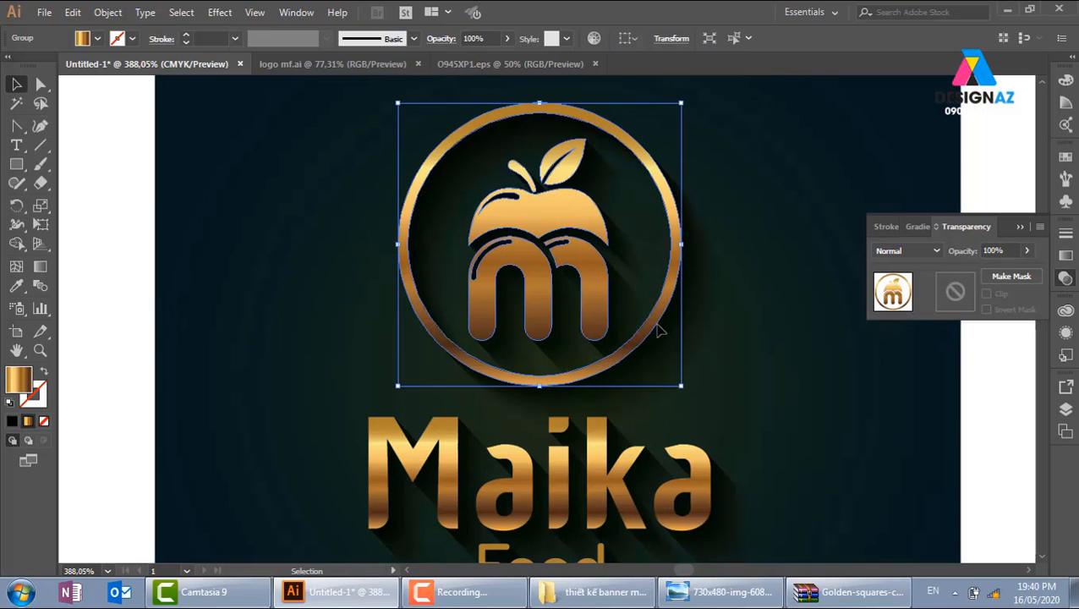
pyautogui.press('a')
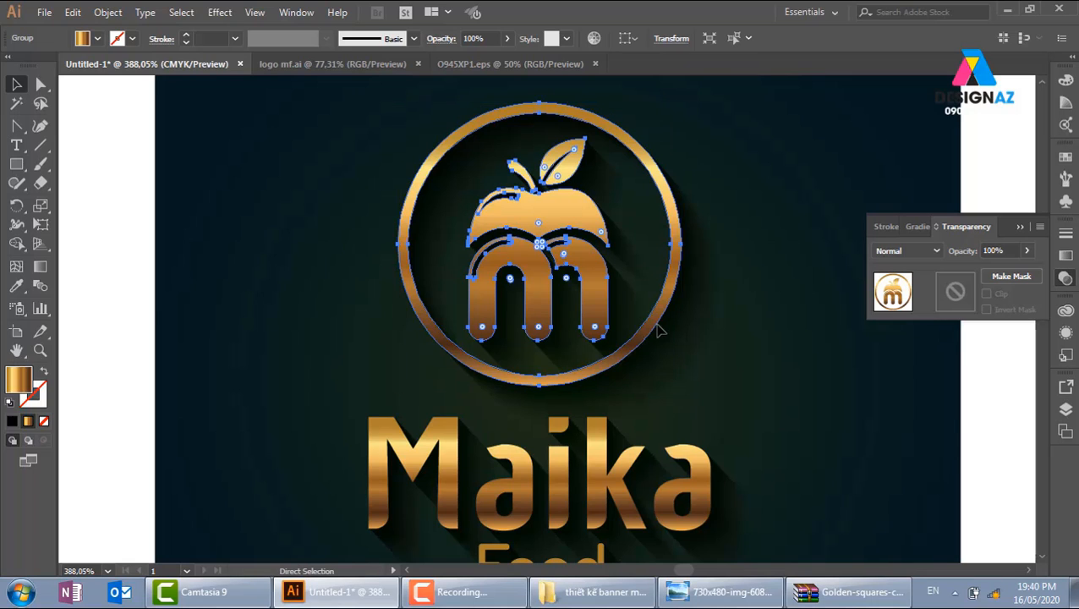
pyautogui.press('v')
pyautogui.moveTo(640, 330); pyautogui.dragTo(349, 330)
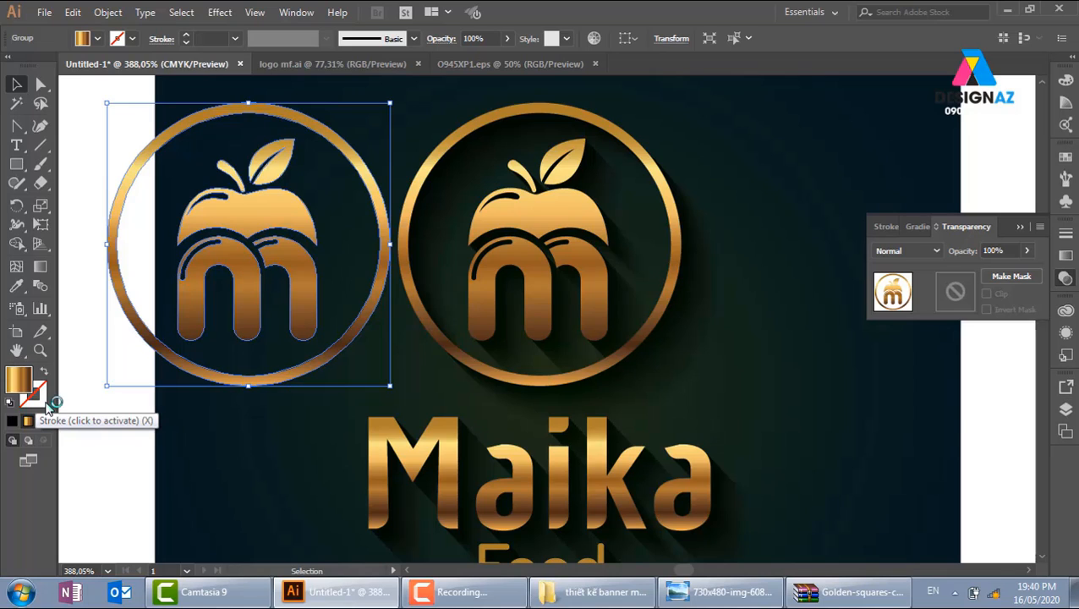
# Swap the emblem copy's gold gradient fill to its stroke and set the stroke weight to 0,5 pt
pyautogui.hotkey('shift', 'x')
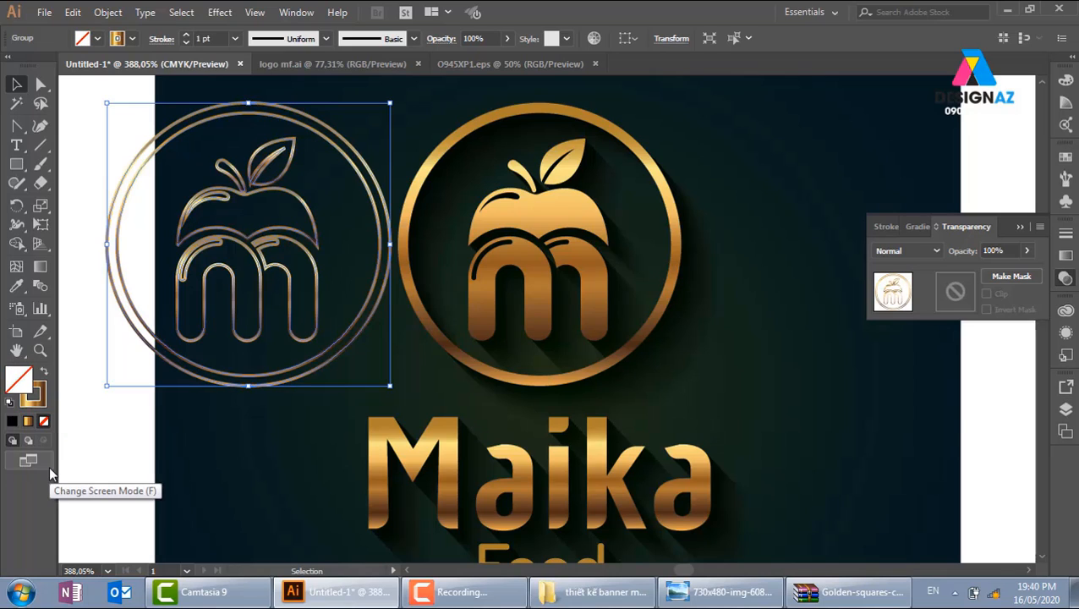
pyautogui.click(234, 38)
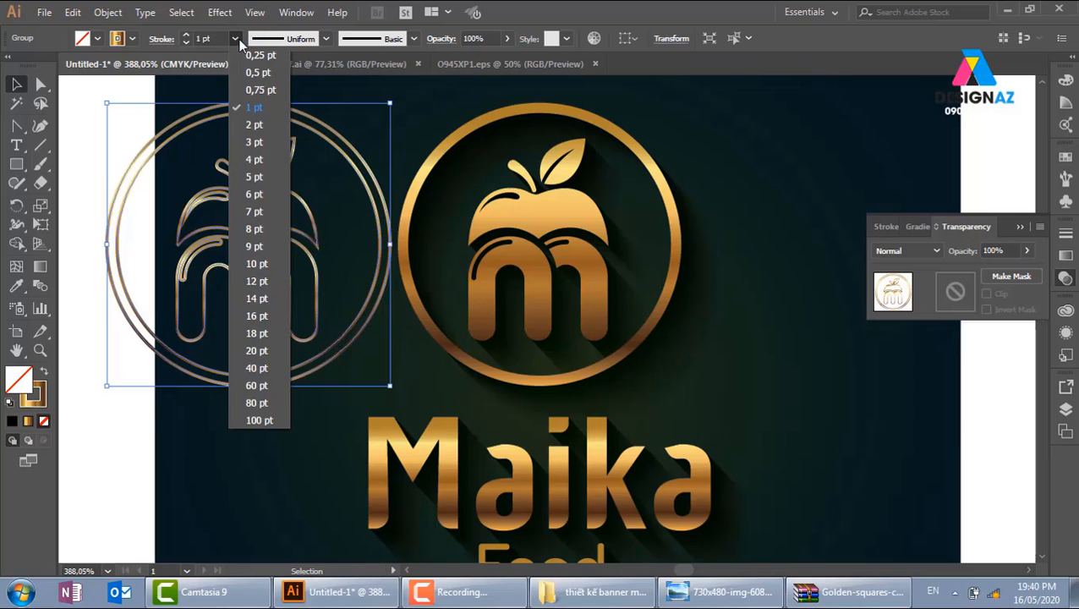
pyautogui.click(260, 75)
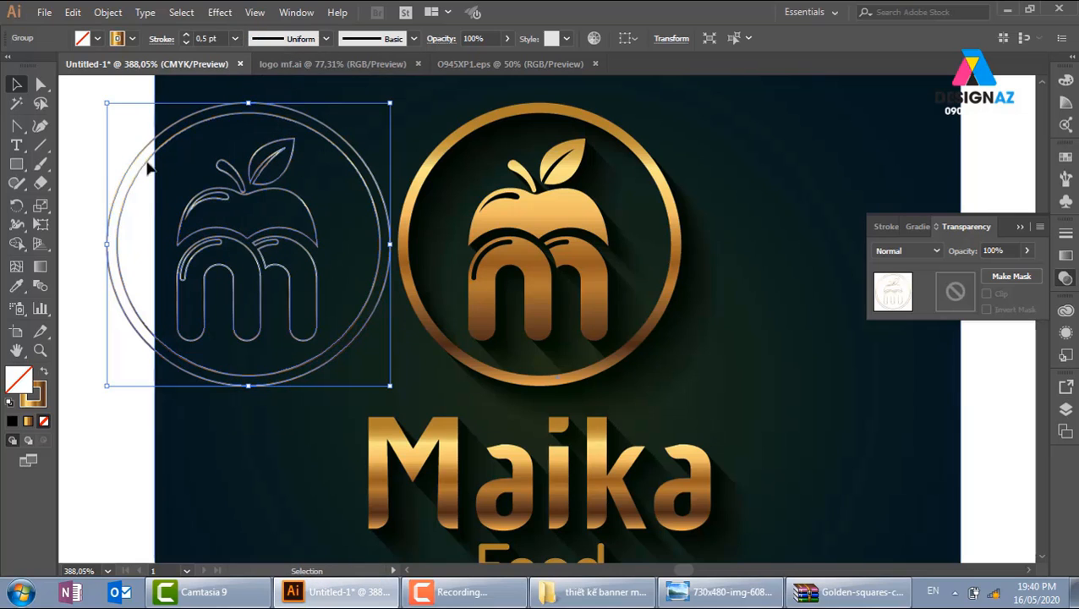
pyautogui.click(142, 223)
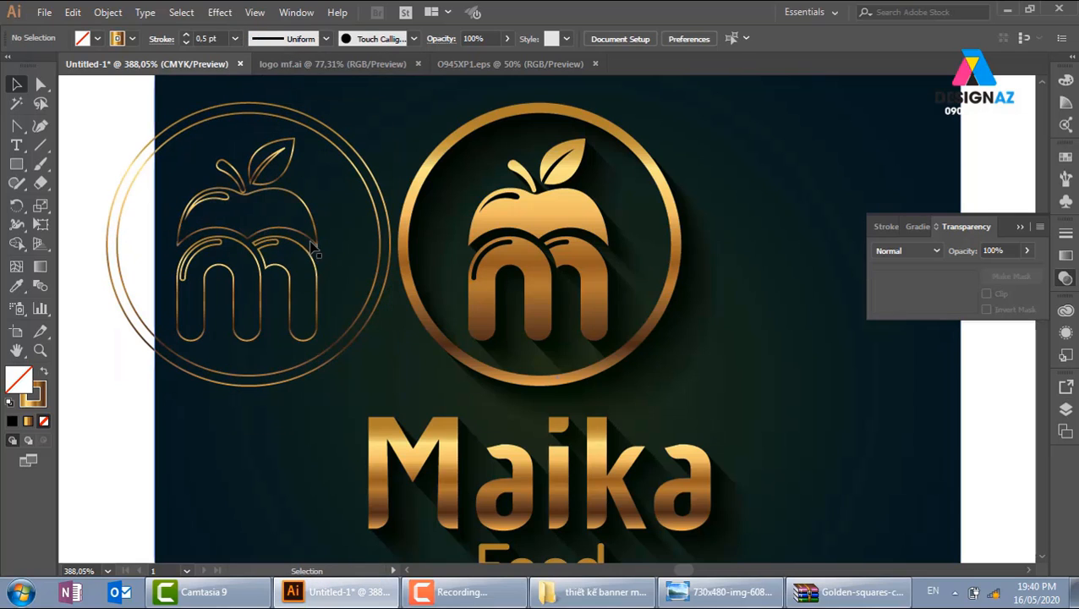
# Move the gold outline copy onto the filled emblem and align their edges precisely
pyautogui.moveTo(315, 243); pyautogui.dragTo(608, 247)
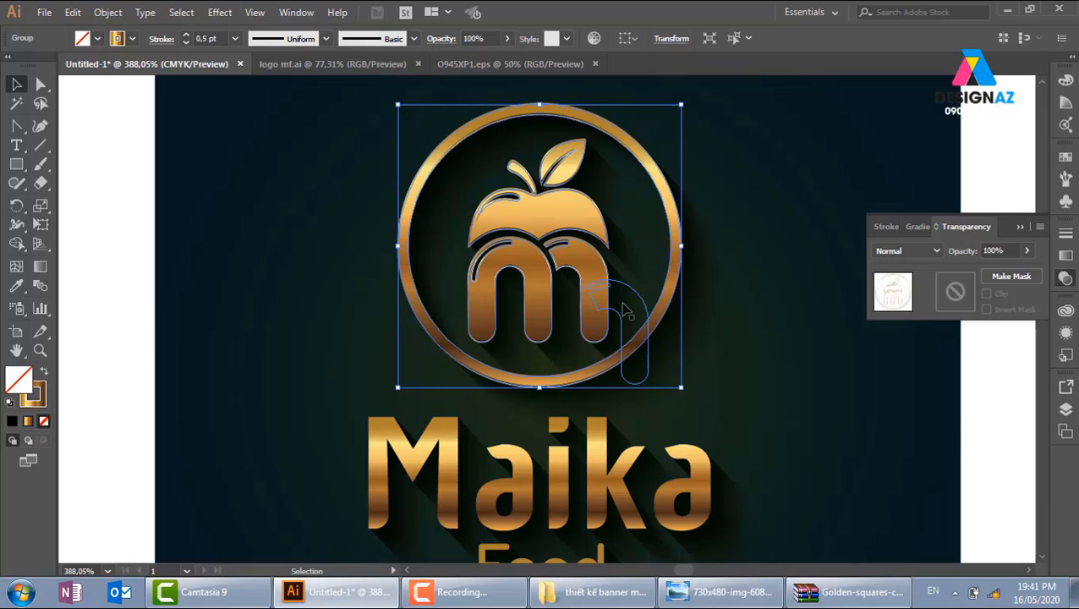
pyautogui.press('z')
pyautogui.moveTo(487, 96); pyautogui.dragTo(576, 167)
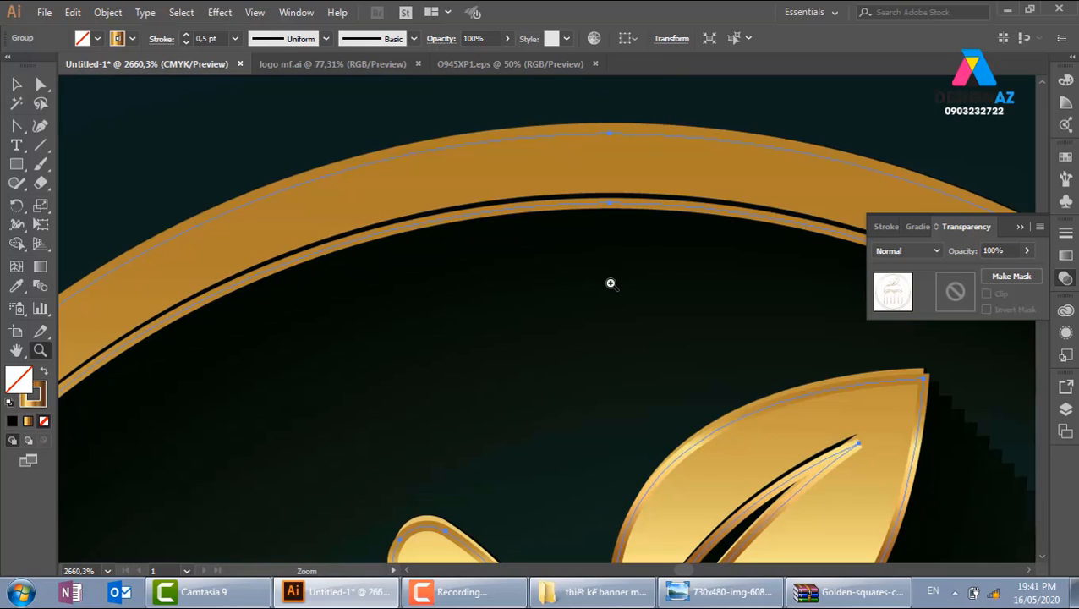
pyautogui.moveTo(580, 228); pyautogui.dragTo(552, 339)
pyautogui.press('v')
pyautogui.hotkey('ctrl', '-')
pyautogui.hotkey('ctrl', '-')
pyautogui.hotkey('ctrl', '-')
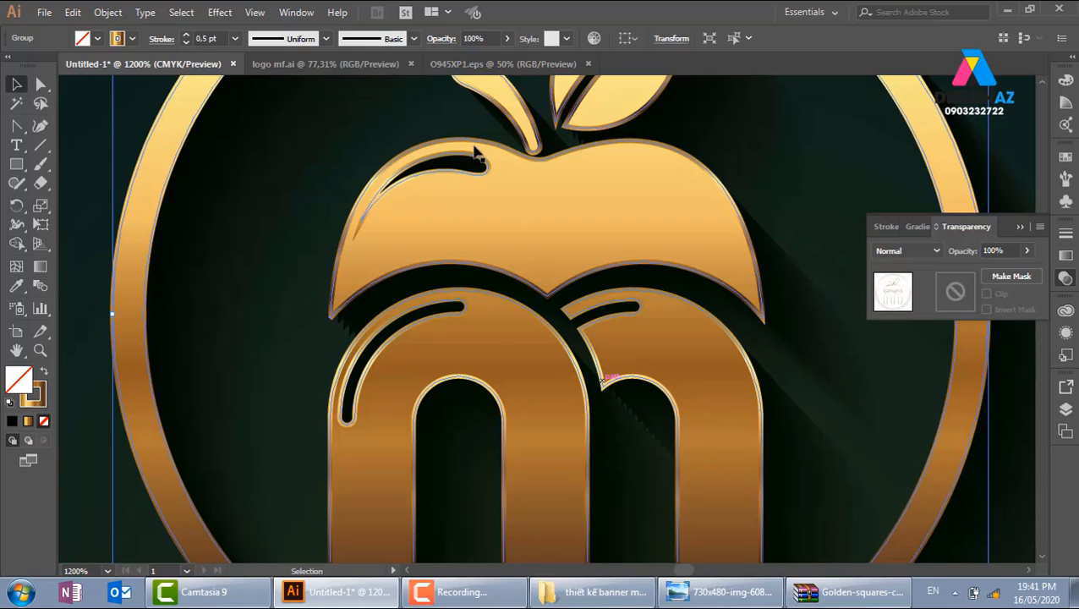
# Give the emblem's gold outline round caps and round corner joins, and deselect it
pyautogui.click(161, 39)
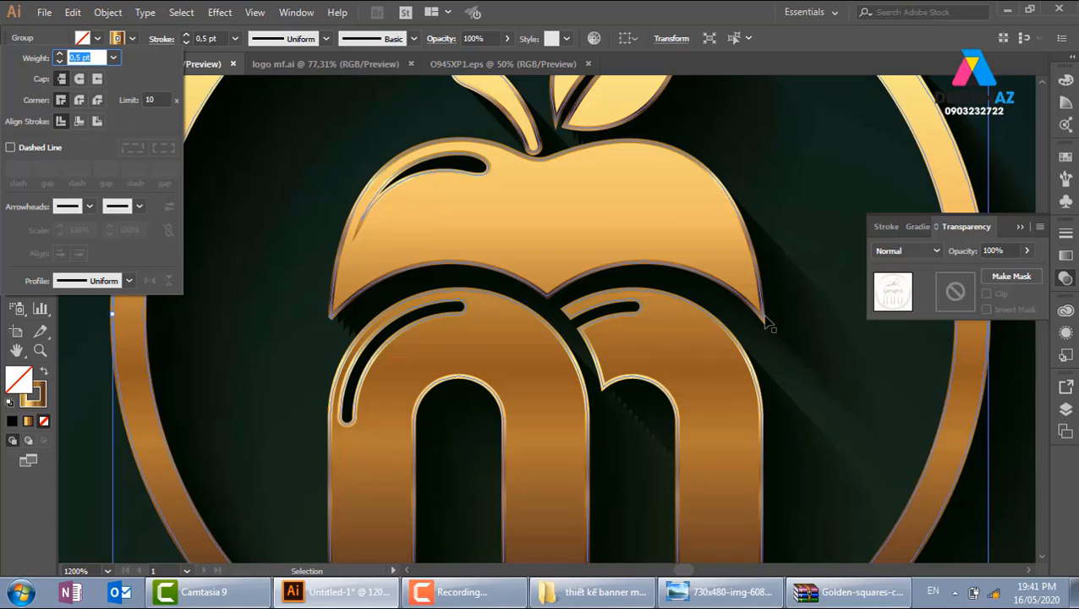
pyautogui.click(80, 77)
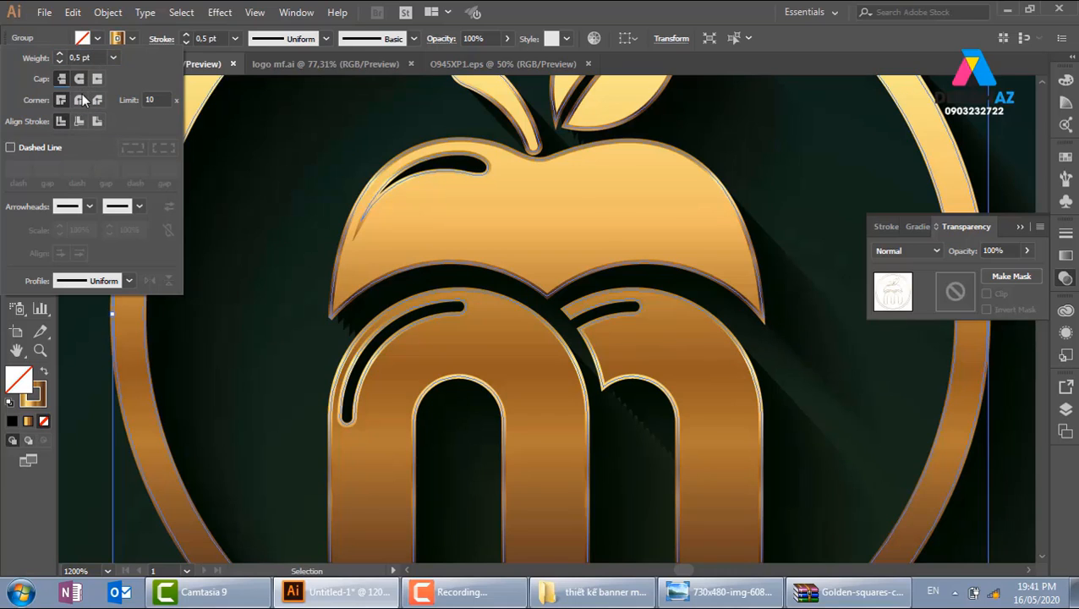
pyautogui.click(80, 99)
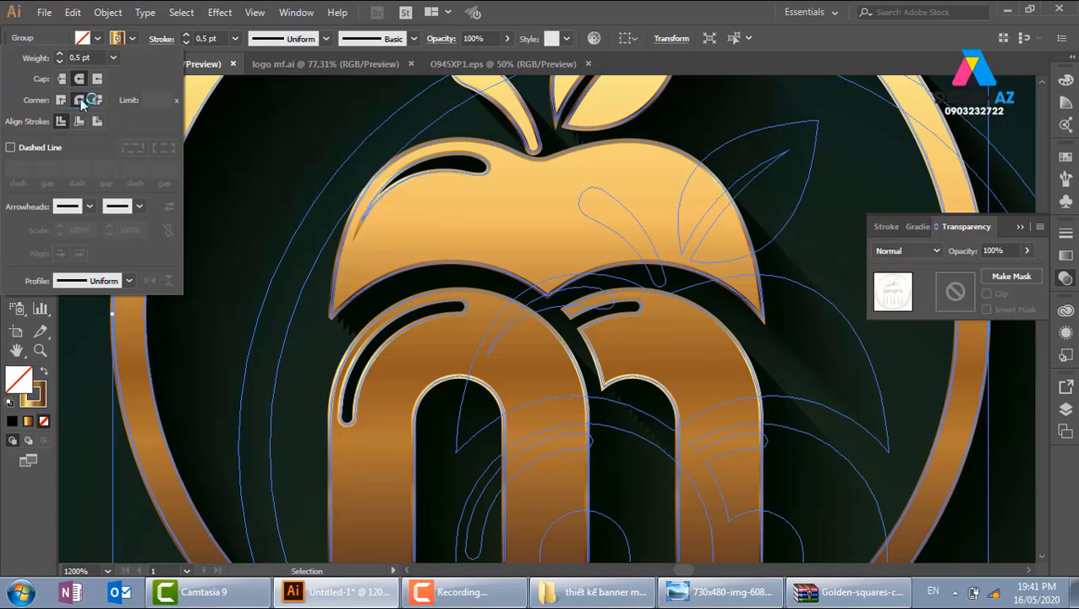
pyautogui.click(829, 366)
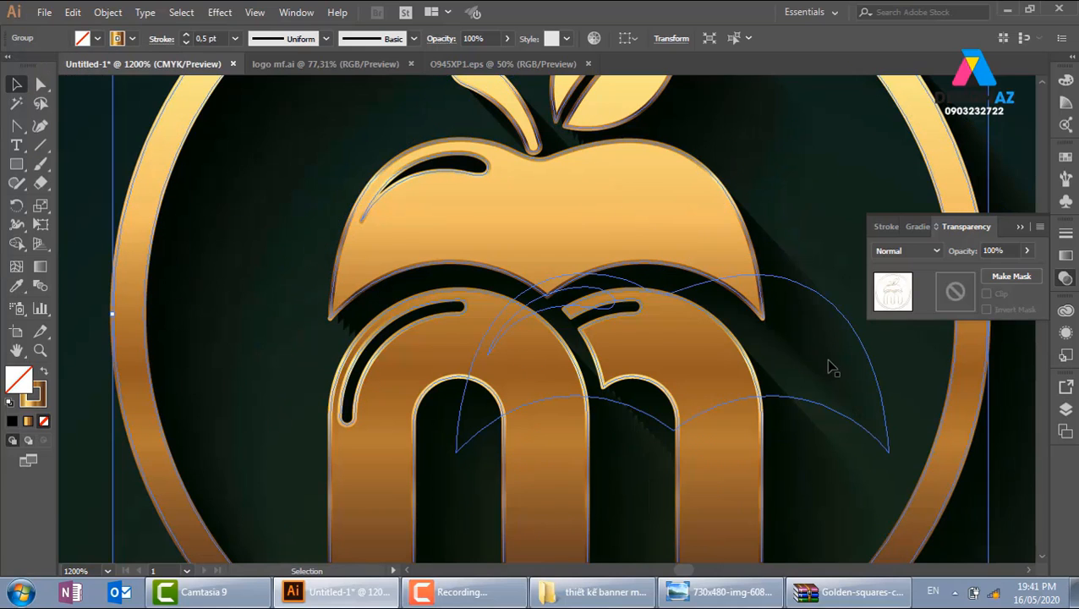
pyautogui.hotkey('ctrl', '-')
pyautogui.hotkey('ctrl', '-')
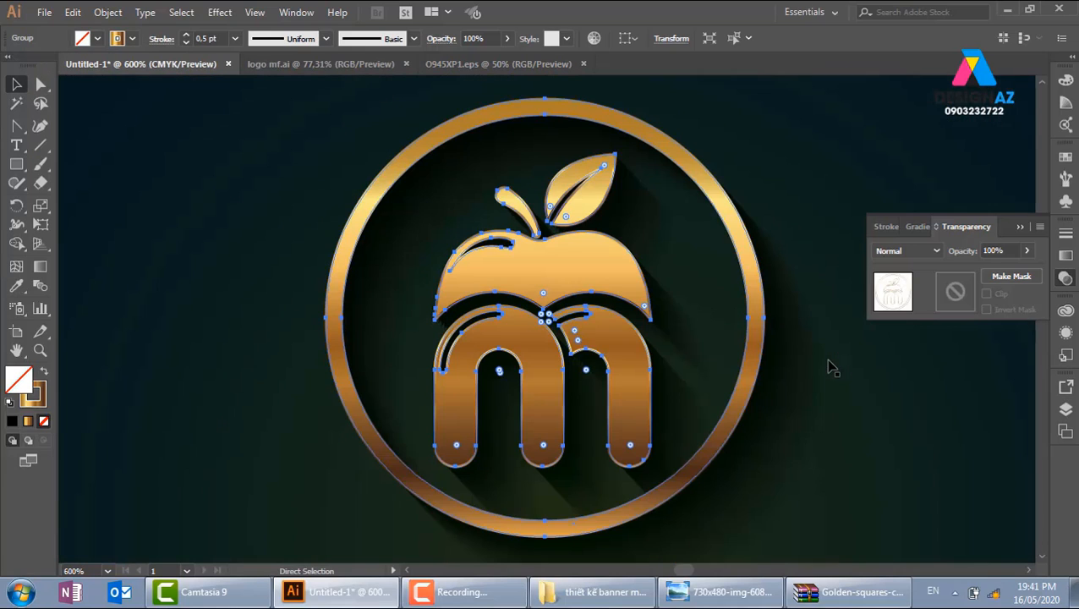
pyautogui.hotkey('ctrl', '-')
pyautogui.press('v')
pyautogui.click(121, 347)
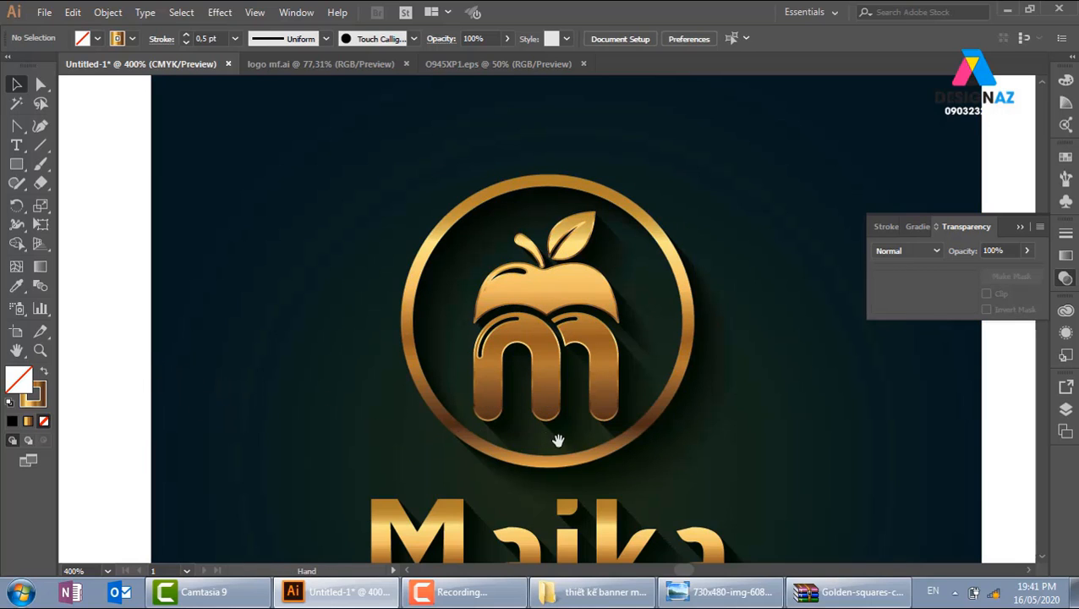
pyautogui.moveTo(579, 465); pyautogui.dragTo(584, 267)
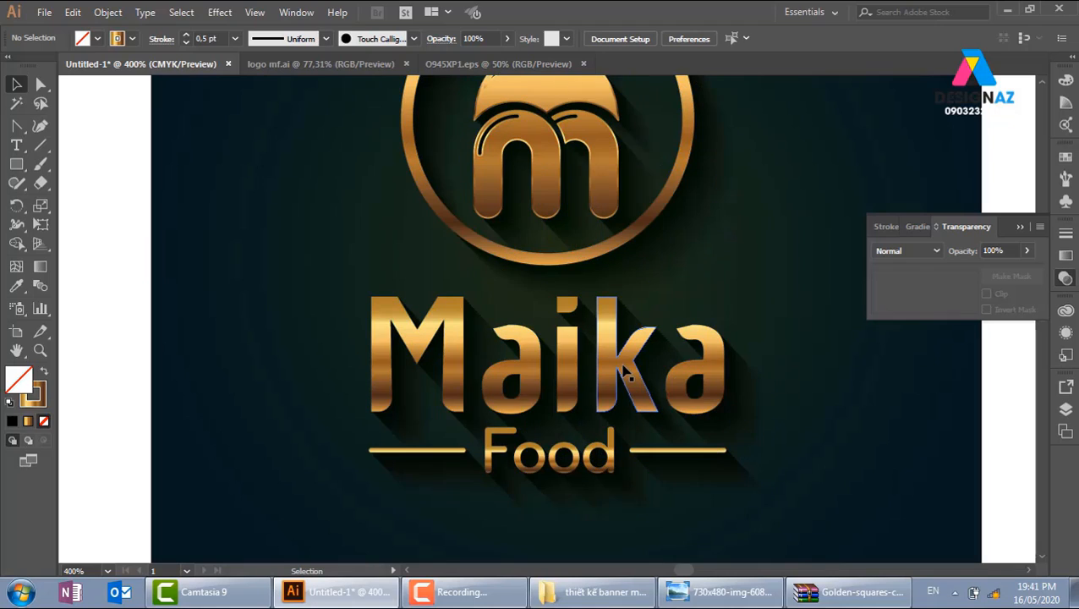
# Copy the gold "Maika" lettering in place and swap the copy's gradient fill to its stroke
pyautogui.click(630, 385)
pyautogui.press('a')
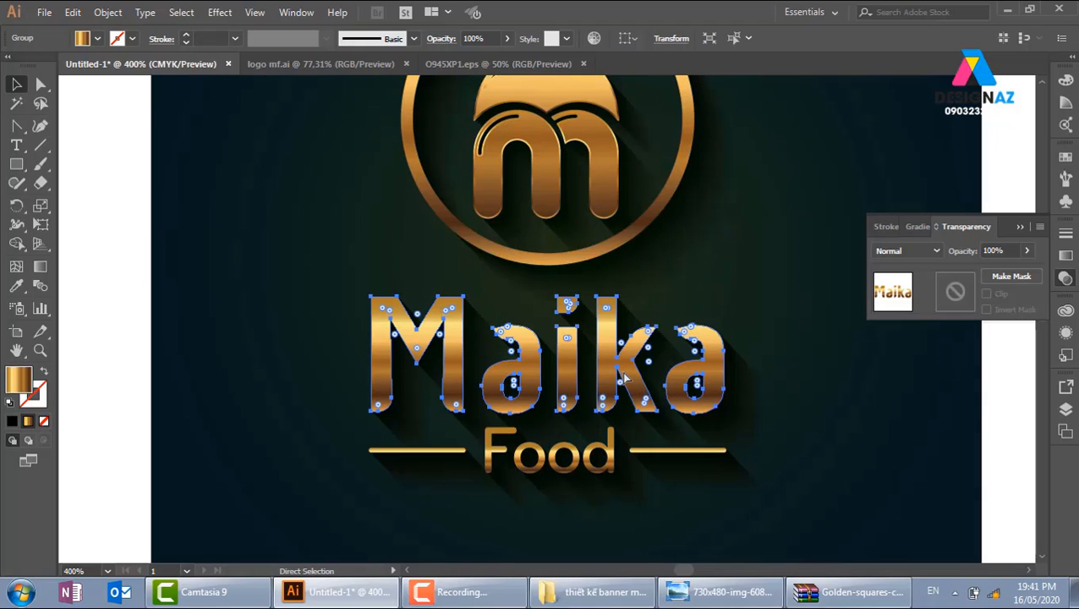
pyautogui.press('v')
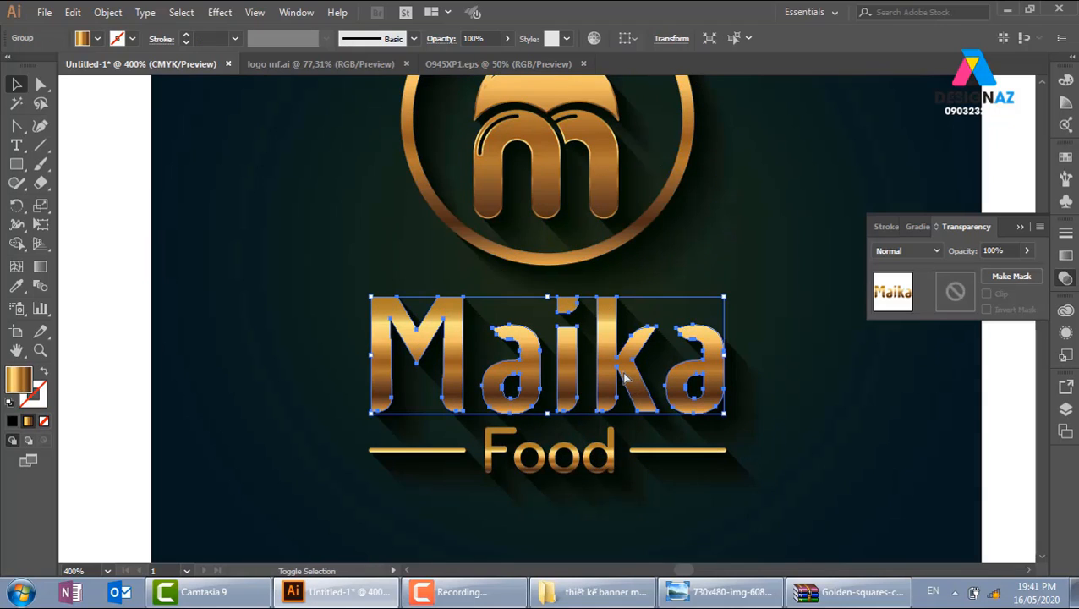
pyautogui.hotkey('shift', 'x')
pyautogui.click(111, 349)
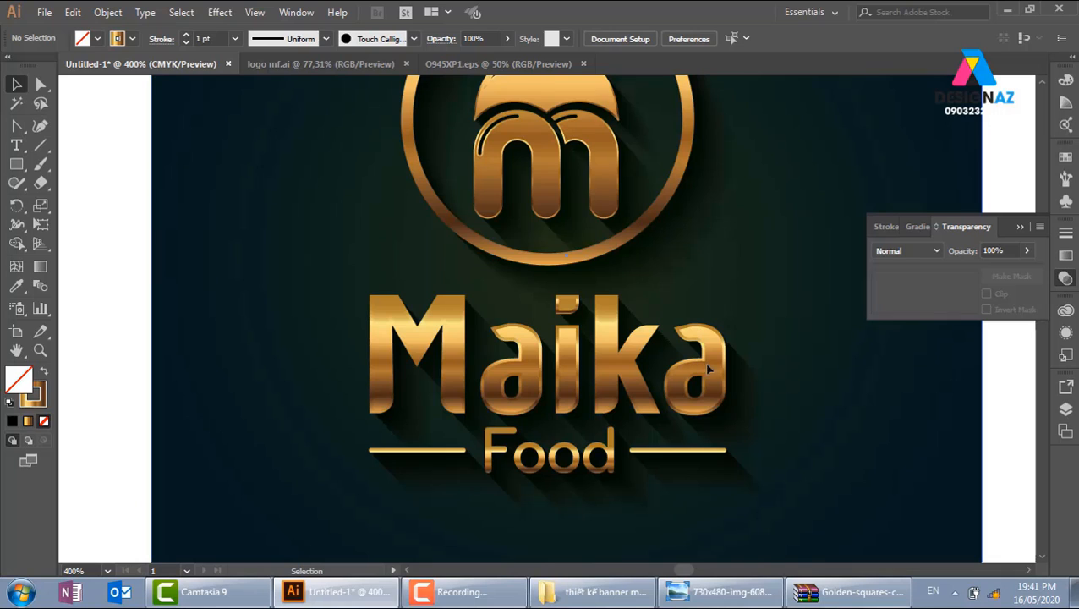
# Set the "Maika" gold outline's stroke weight to 0,75 pt and deselect it
pyautogui.moveTo(708, 369); pyautogui.dragTo(799, 440)
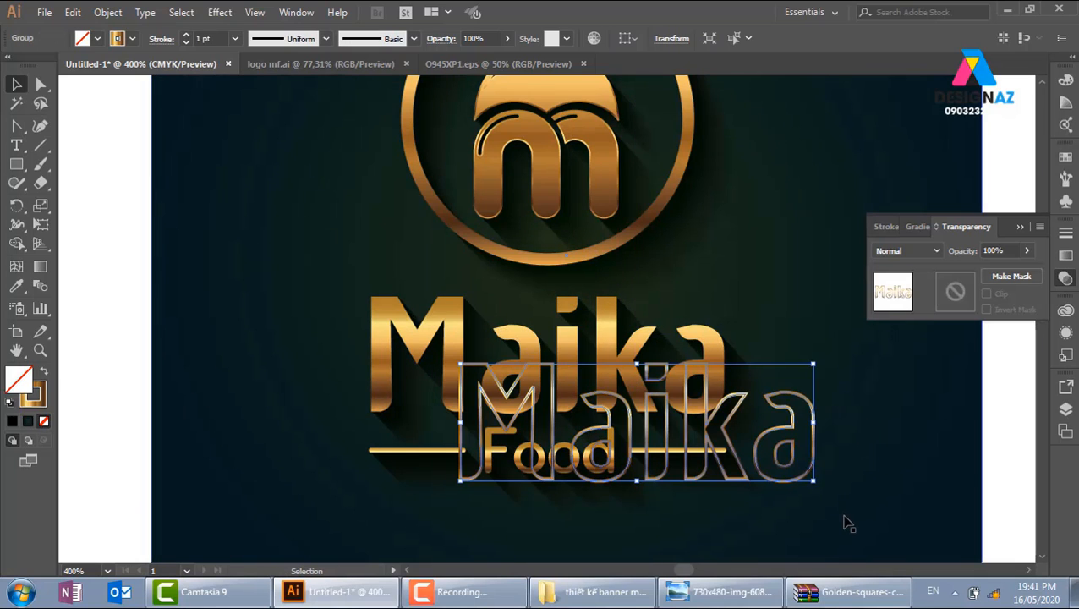
pyautogui.hotkey('ctrl', 'z')
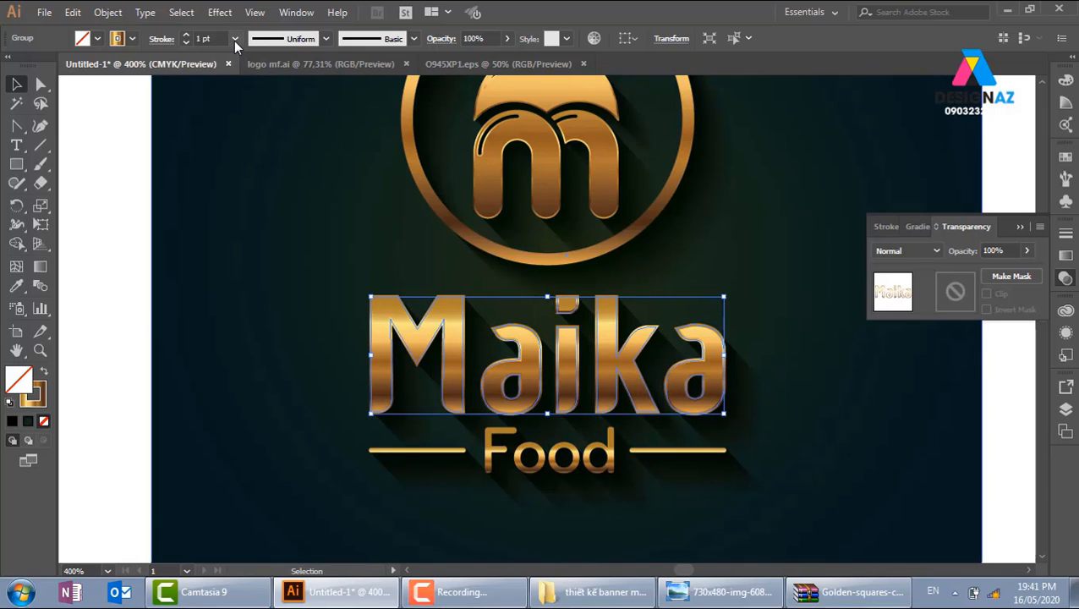
pyautogui.click(235, 39)
pyautogui.click(257, 95)
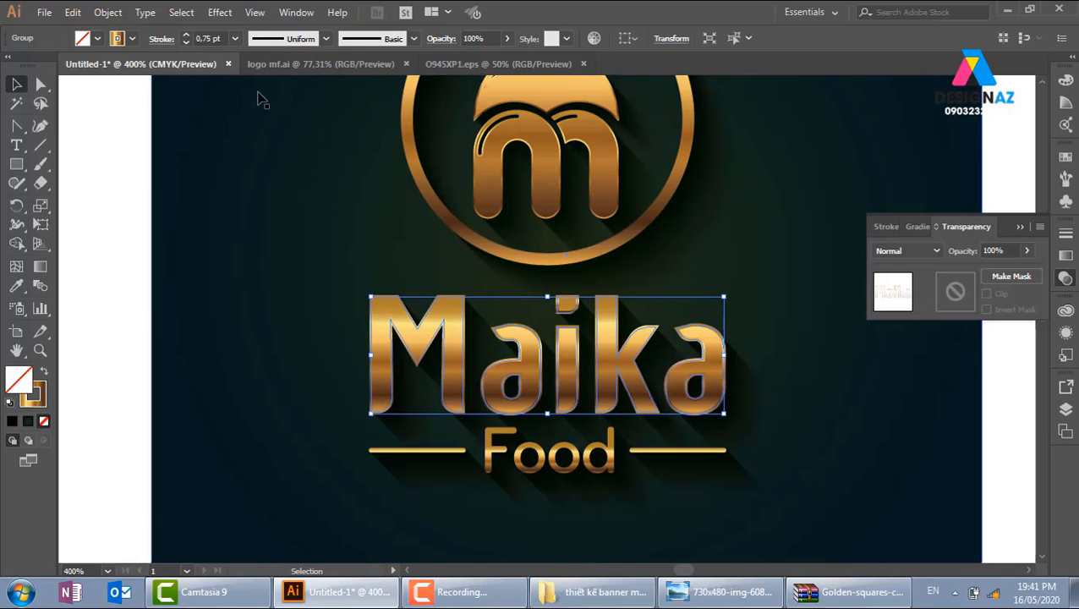
pyautogui.click(135, 325)
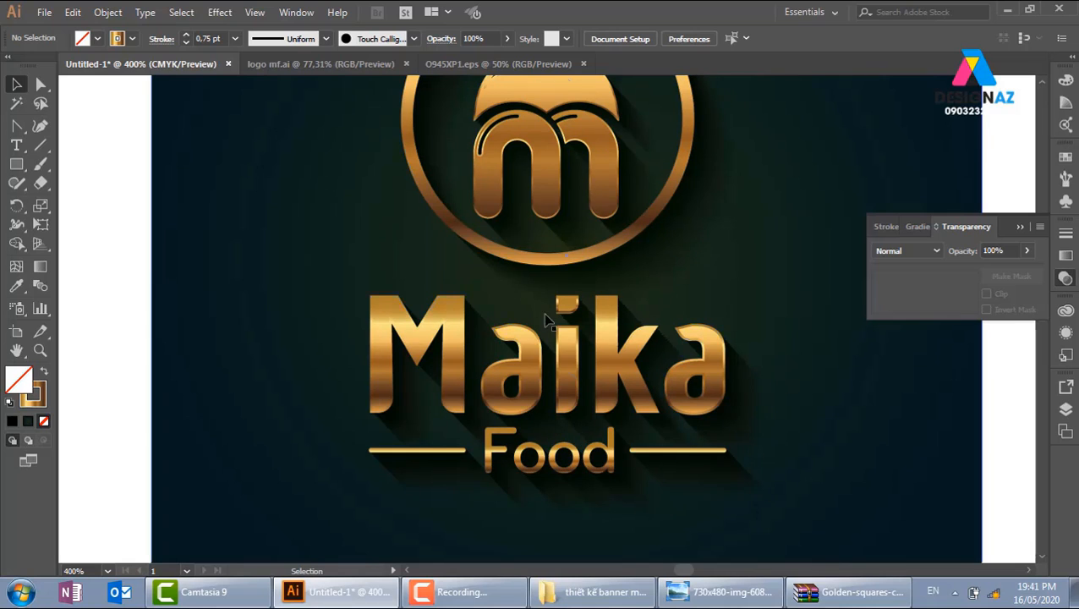
# Set the filled gold apple emblem's blend mode to Screen and its opacity to 58%
pyautogui.moveTo(545, 320); pyautogui.dragTo(551, 363)
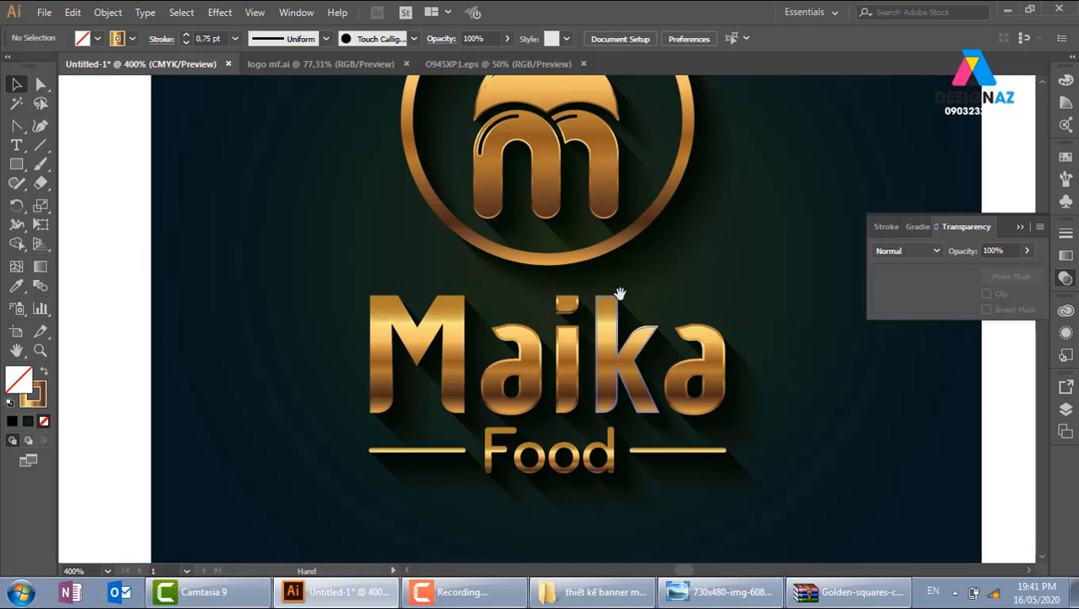
pyautogui.moveTo(619, 293); pyautogui.dragTo(559, 417)
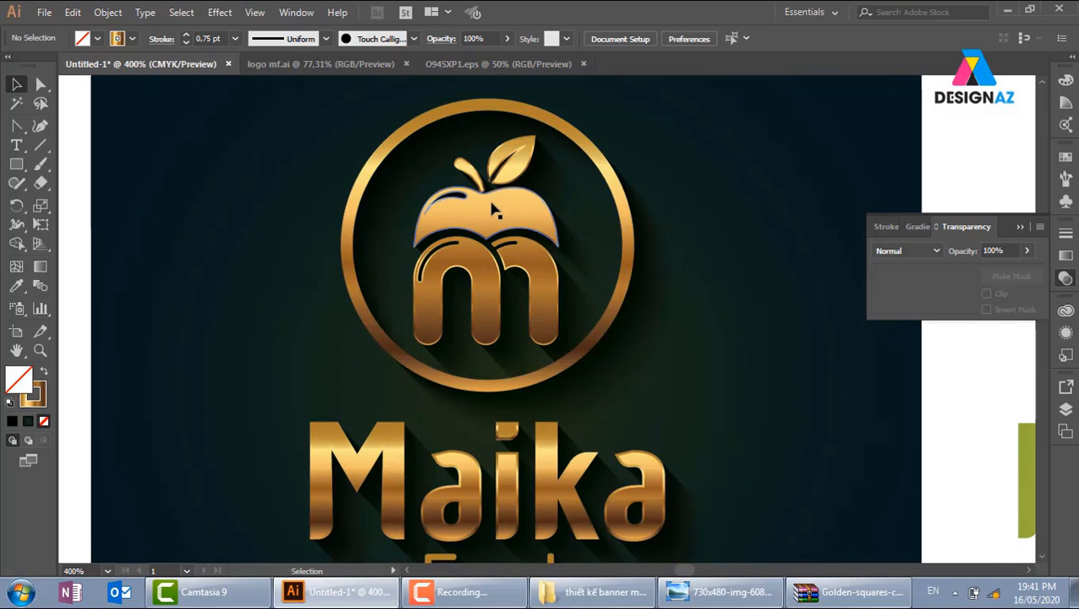
pyautogui.click(493, 210)
pyautogui.moveTo(494, 209); pyautogui.dragTo(565, 234)
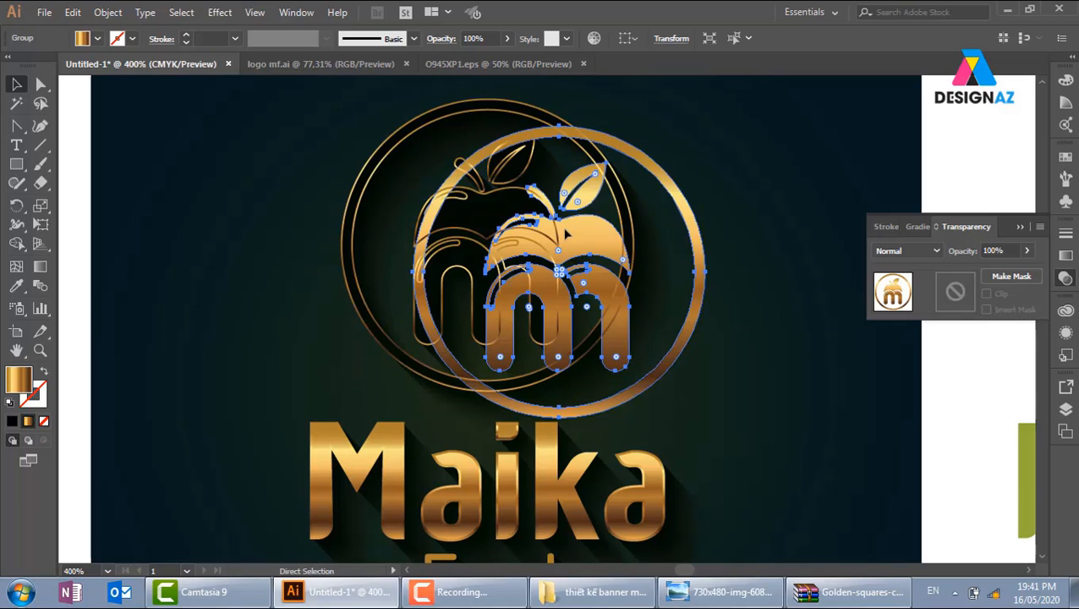
pyautogui.hotkey('ctrl', 'z')
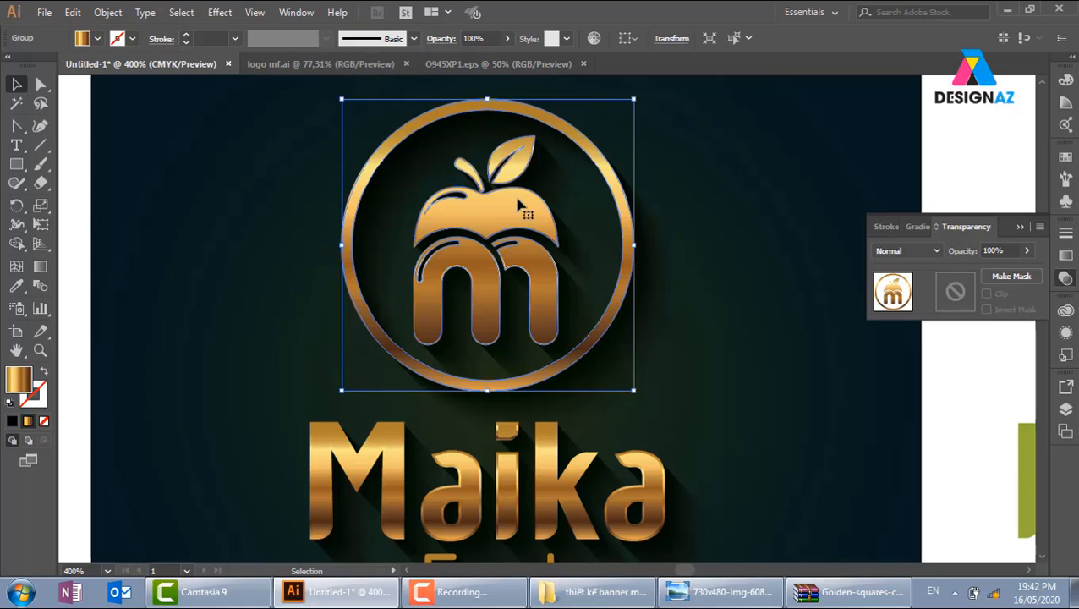
pyautogui.click(936, 251)
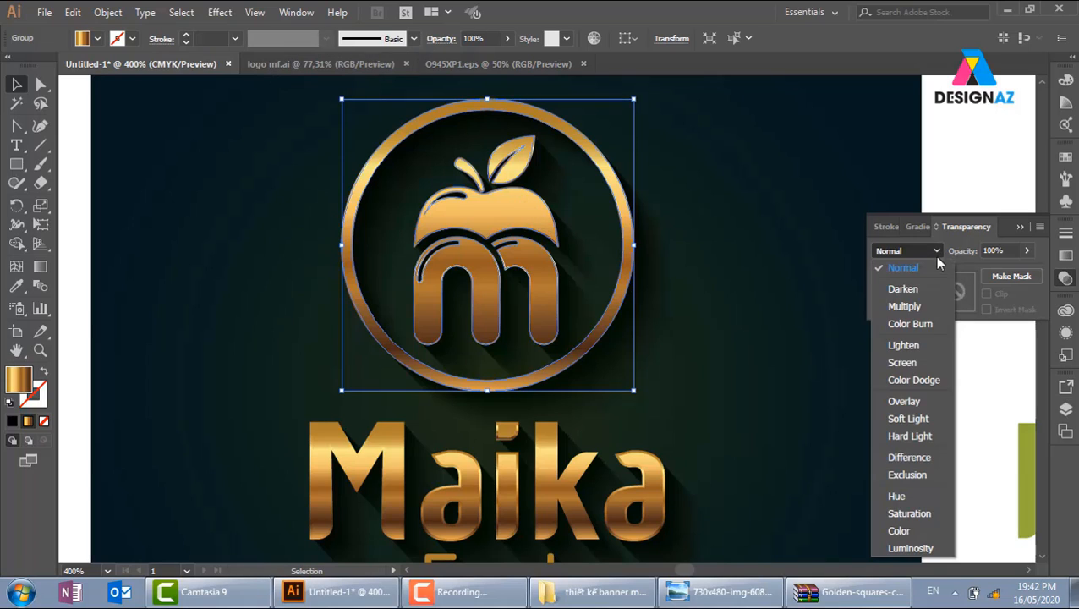
pyautogui.click(934, 367)
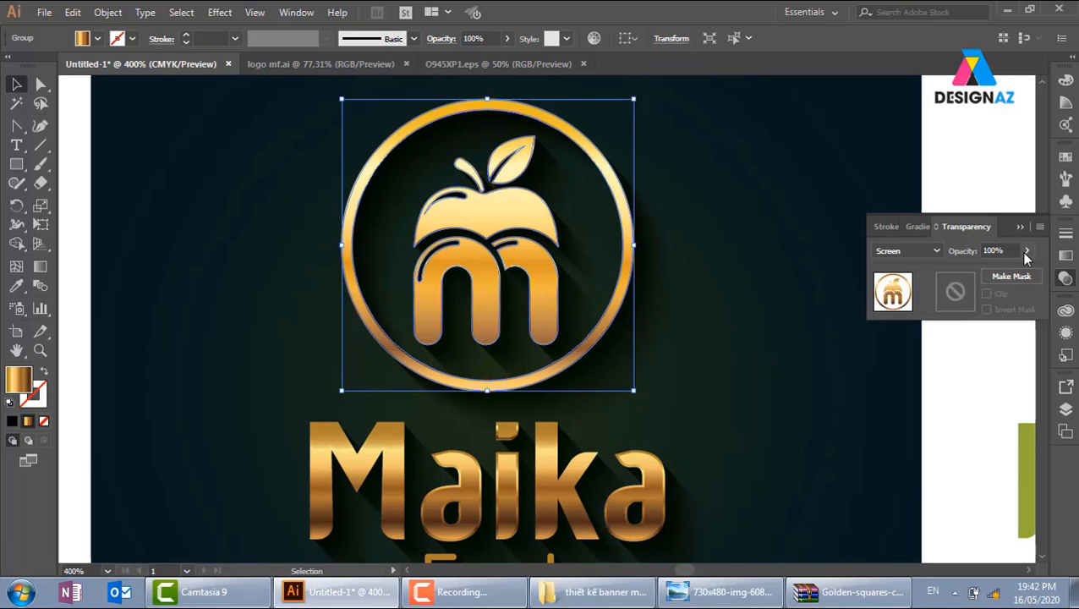
pyautogui.click(1026, 250)
pyautogui.moveTo(1023, 273); pyautogui.dragTo(1002, 273)
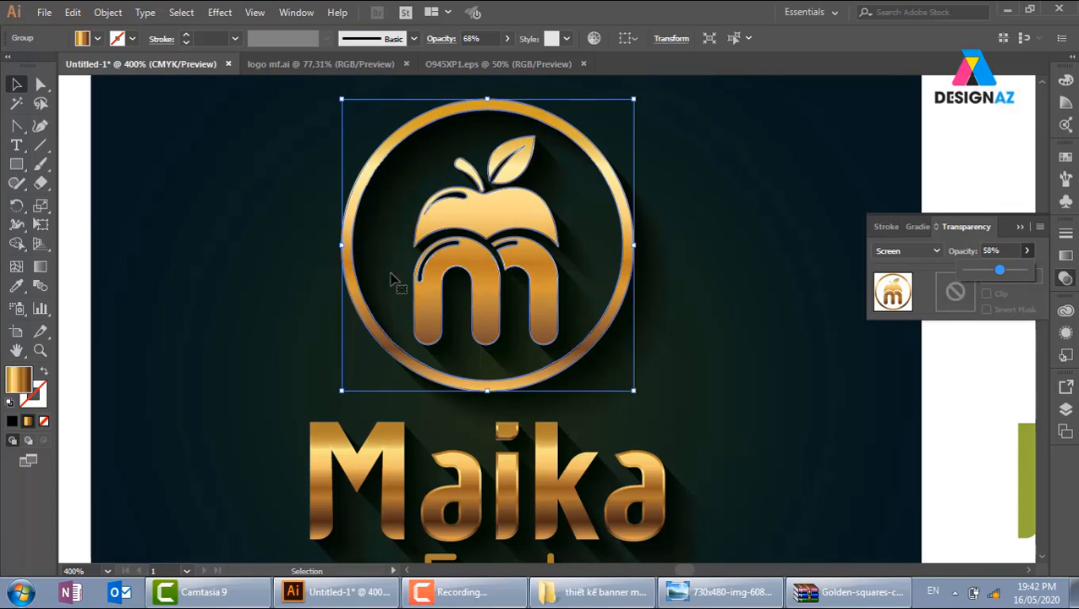
pyautogui.click(945, 437)
# Duplicate the dark gradient background square to the left of the gold logo's square
pyautogui.hotkey('ctrl', '-')
pyautogui.hotkey('ctrl', '-')
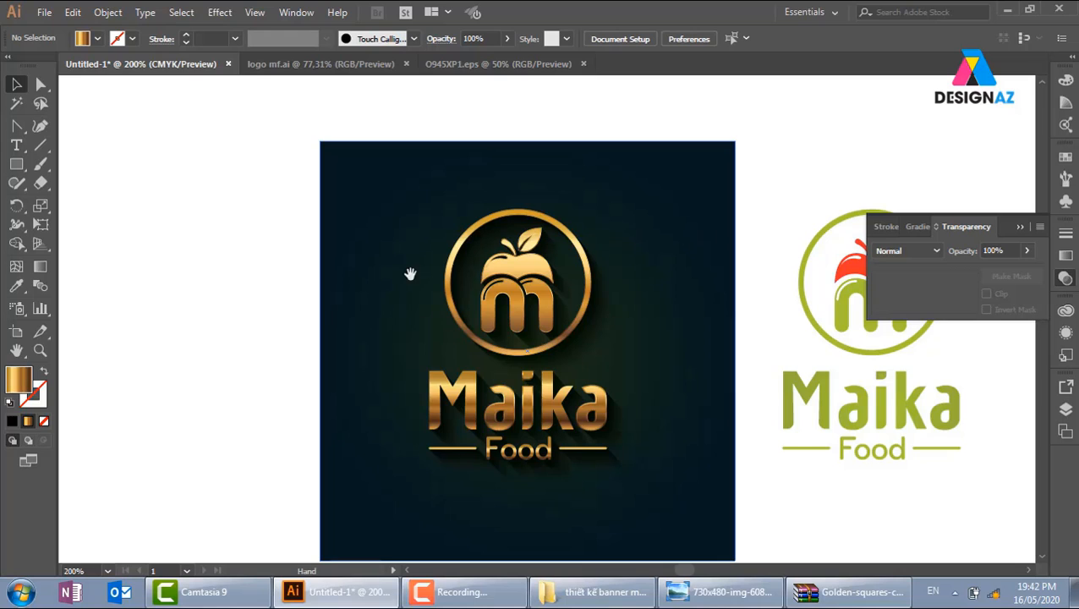
pyautogui.moveTo(409, 272); pyautogui.dragTo(565, 233)
pyautogui.moveTo(551, 289); pyautogui.dragTo(121, 299)
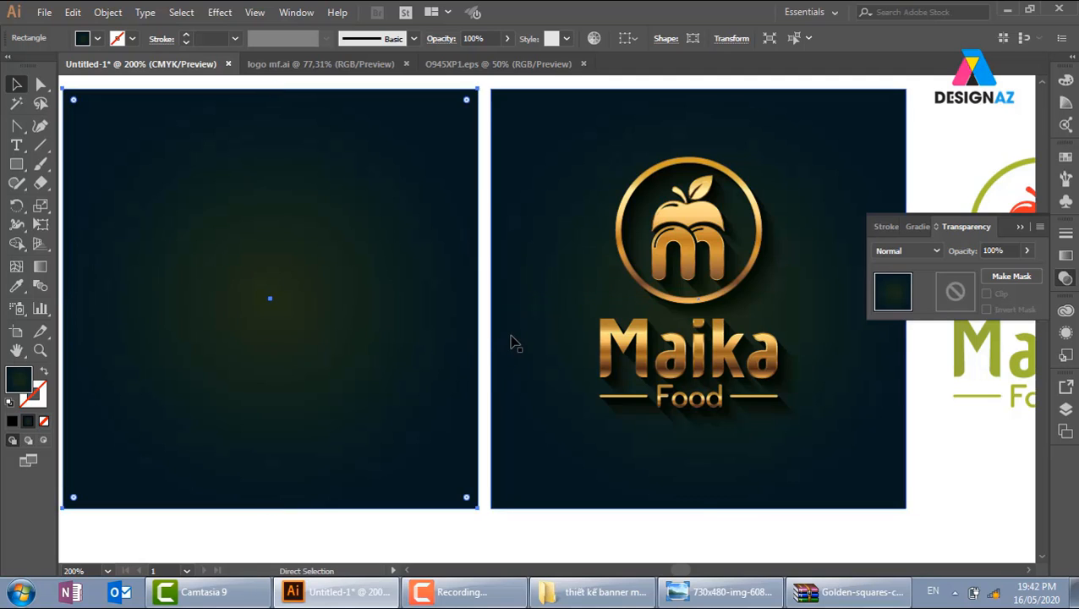
# Add the point text "50%" on the blank canvas beside the duplicated dark square
pyautogui.hotkey('ctrl', '-')
pyautogui.hotkey('ctrl', '-')
pyautogui.moveTo(727, 448); pyautogui.dragTo(653, 349)
pyautogui.moveTo(330, 177); pyautogui.dragTo(685, 411)
pyautogui.moveTo(356, 275); pyautogui.dragTo(409, 270)
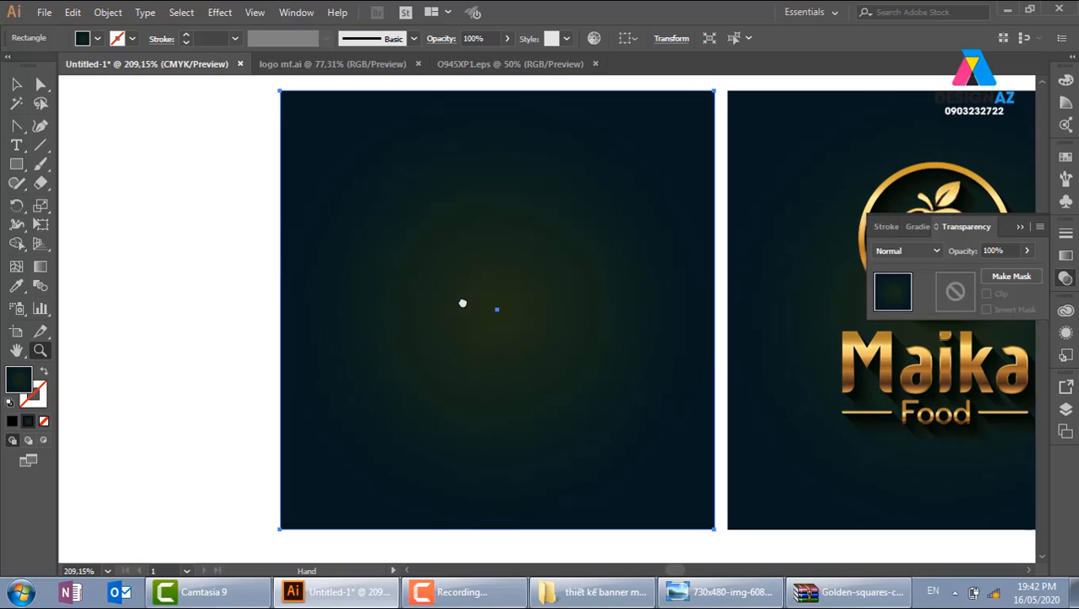
pyautogui.click(17, 147)
pyautogui.click(181, 240)
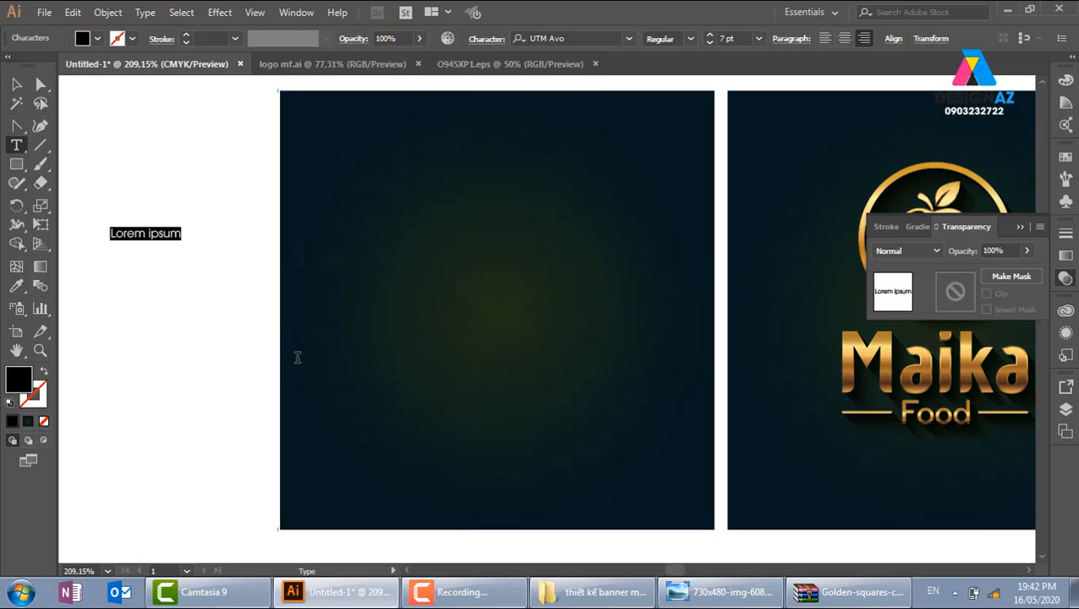
pyautogui.write('50')
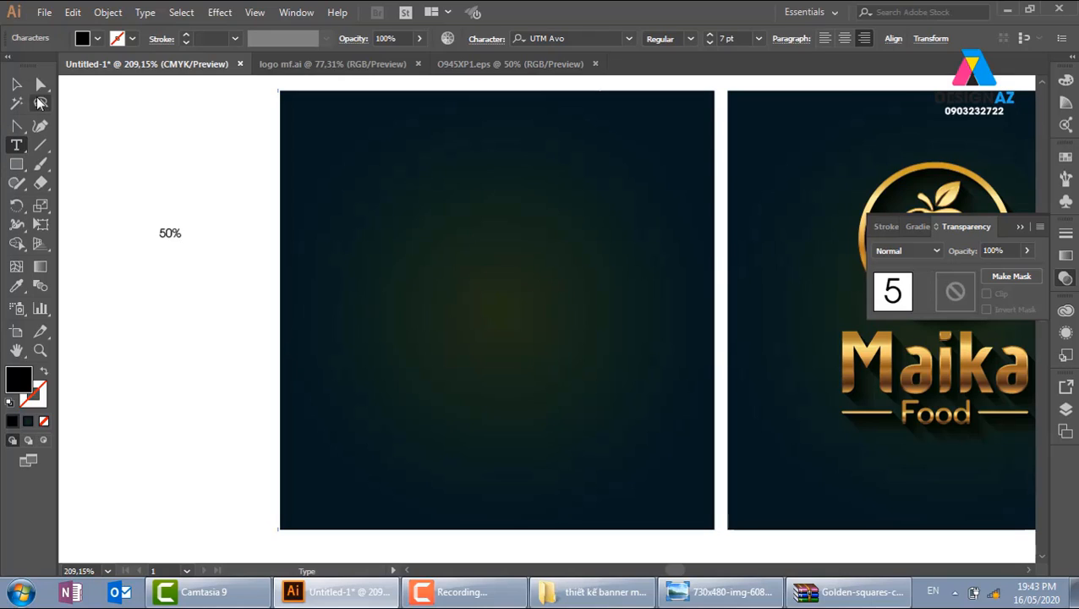
pyautogui.click(16, 85)
# Centre the "50%" text on the duplicated dark square and make it Bold at 67,34 pt
pyautogui.moveTo(184, 244); pyautogui.dragTo(525, 440)
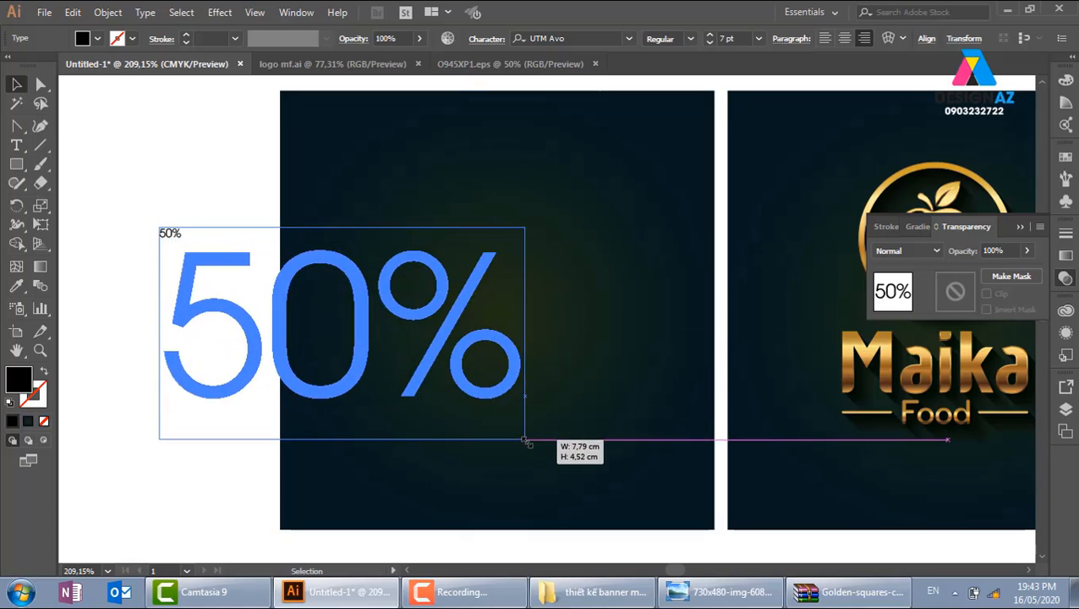
pyautogui.moveTo(361, 354); pyautogui.dragTo(517, 327)
pyautogui.click(689, 38)
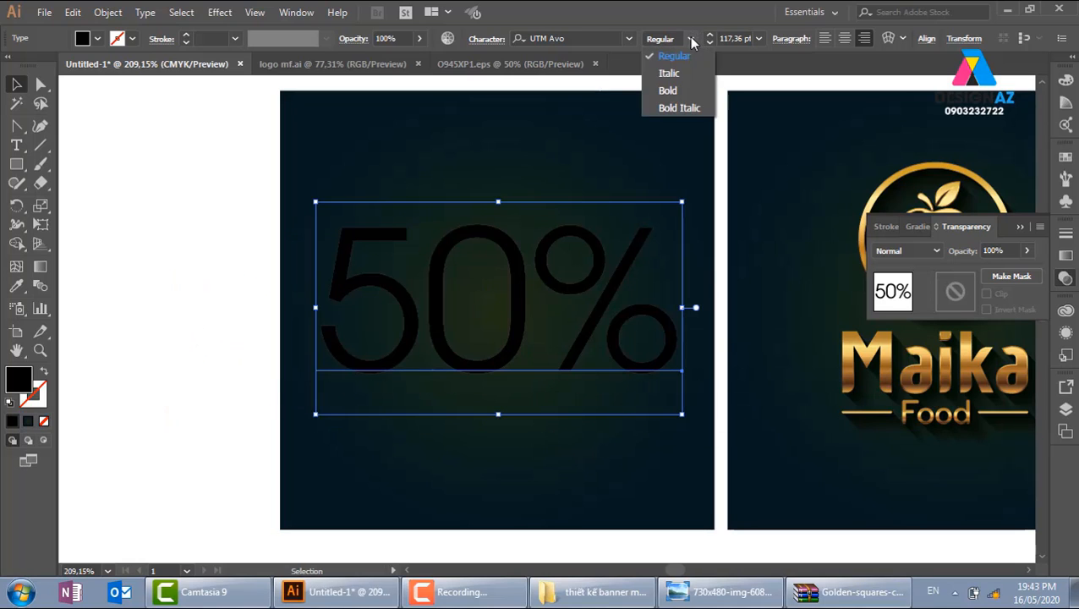
pyautogui.click(677, 88)
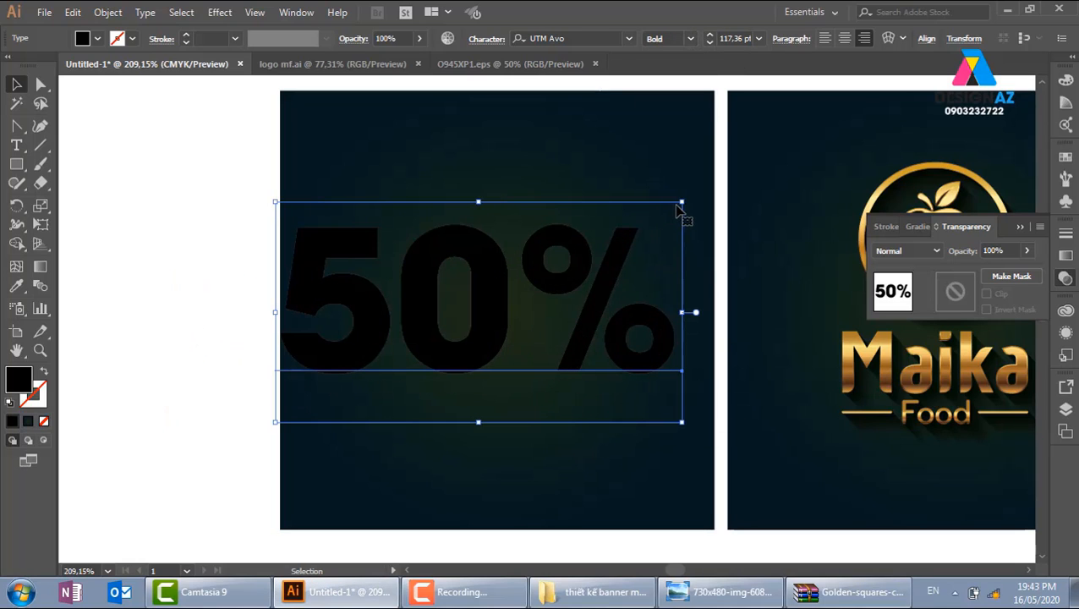
pyautogui.moveTo(682, 204); pyautogui.dragTo(580, 296)
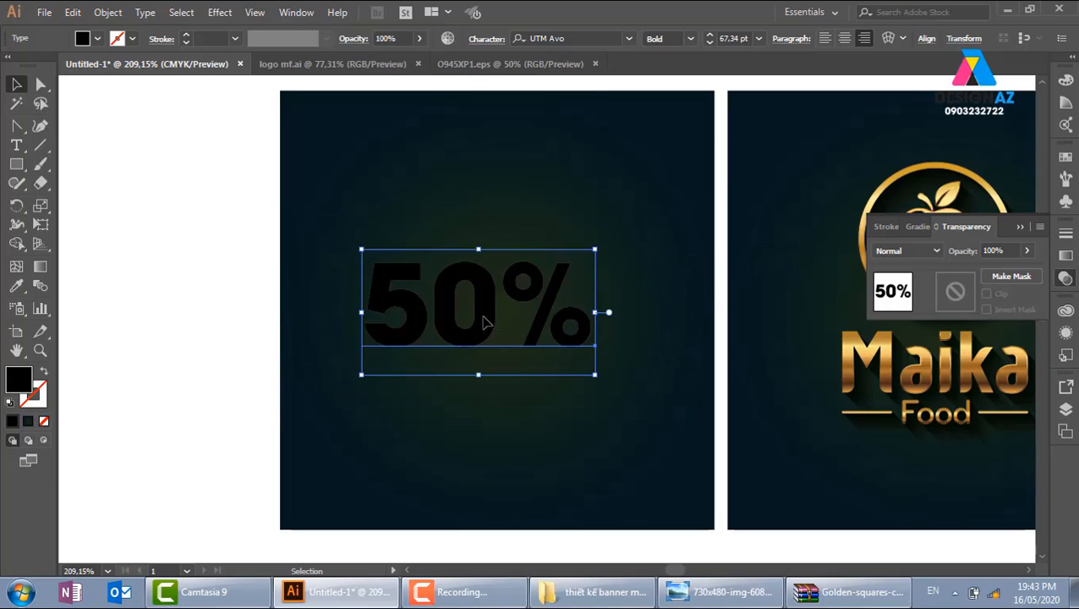
pyautogui.moveTo(483, 320); pyautogui.dragTo(502, 320)
pyautogui.click(227, 351)
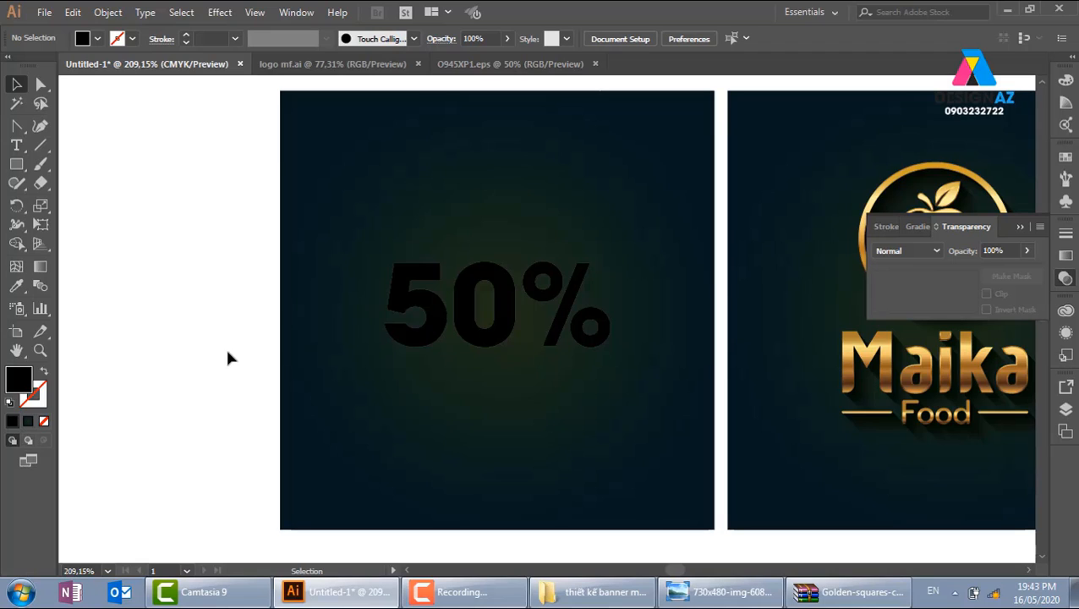
# Convert the "50%" text to outlines
pyautogui.click(505, 336)
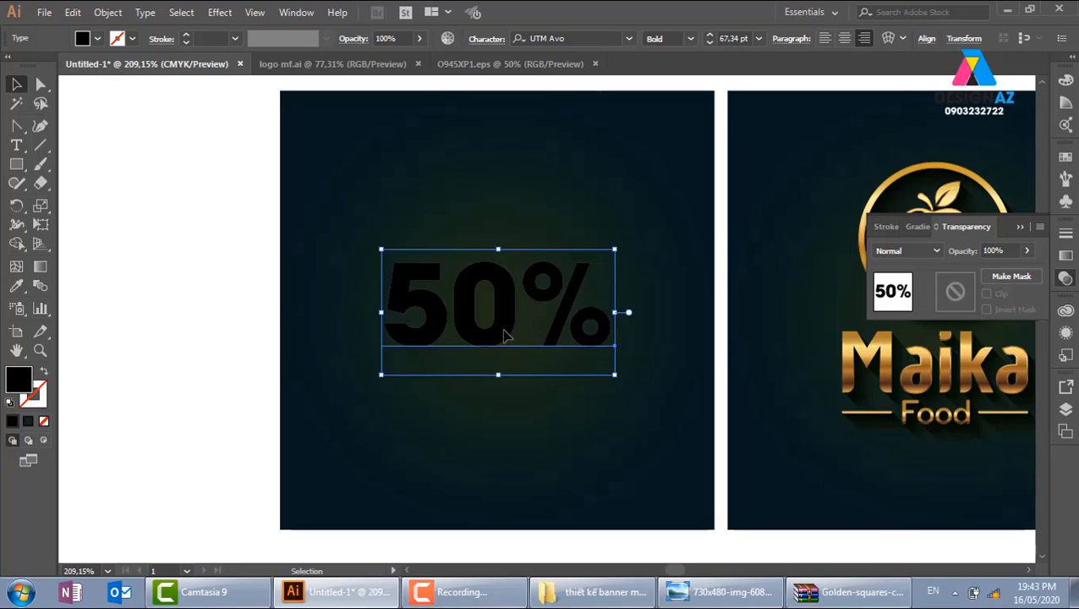
pyautogui.hotkey('ctrl', 'shift', 'o')
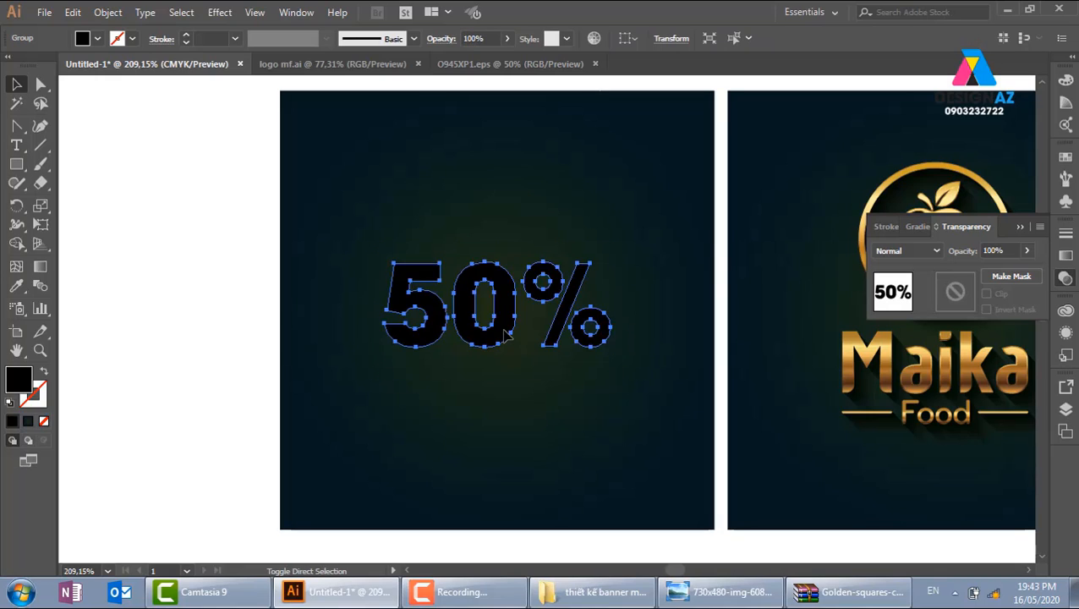
pyautogui.hotkey('ctrl', '=')
pyautogui.hotkey('ctrl', '=')
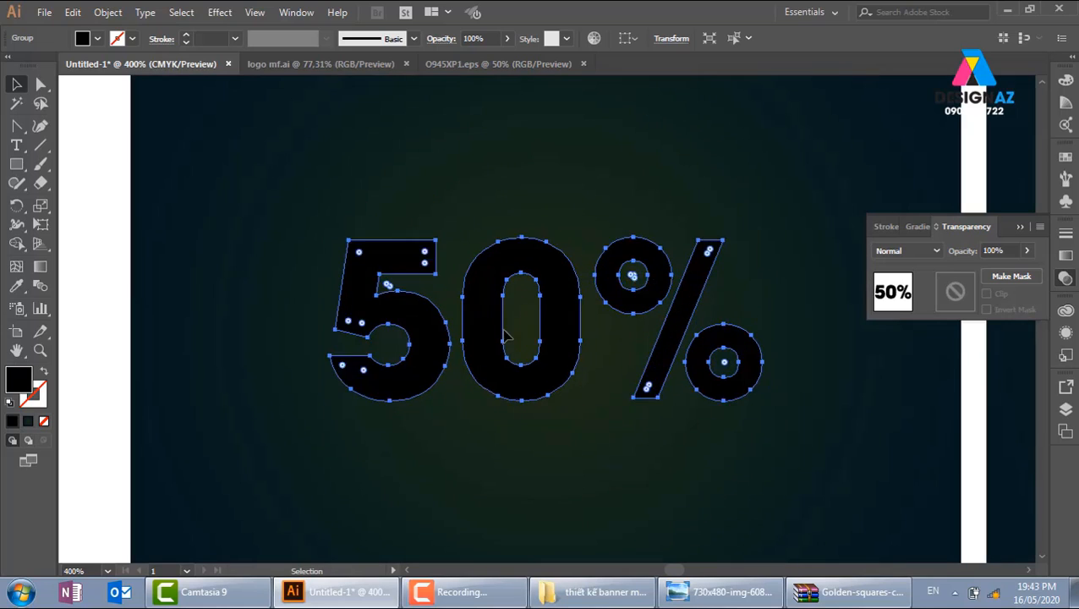
# Close the logo mf.ai document and bring up the O945XP1.eps gold gradient swatches
pyautogui.hotkey('ctrl', '-')
pyautogui.hotkey('ctrl', '-')
pyautogui.hotkey('ctrl', '-')
pyautogui.hotkey('ctrl', '-')
pyautogui.hotkey('ctrl', '-')
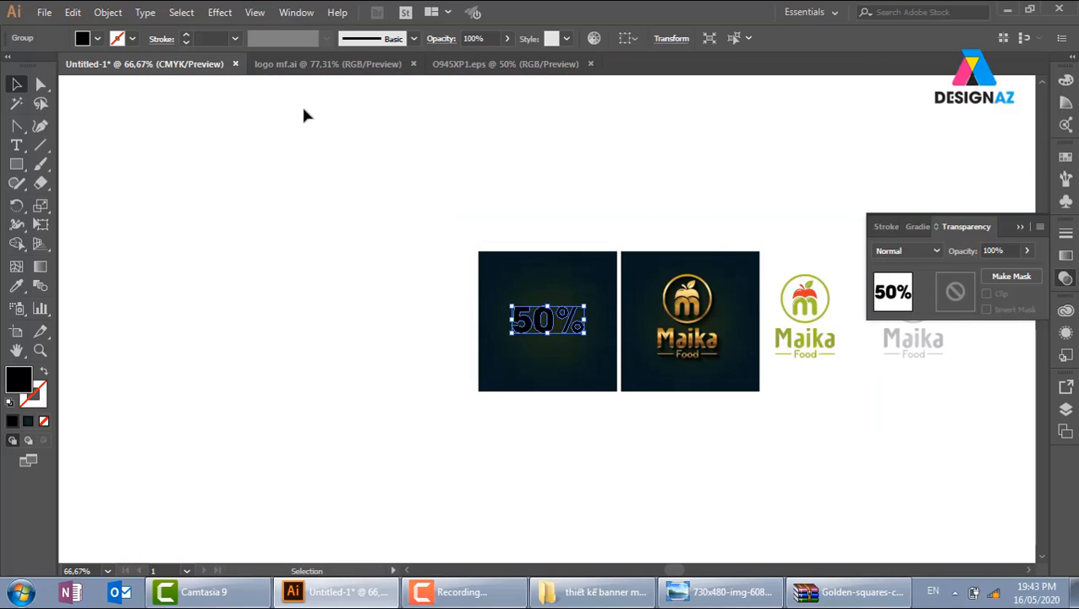
pyautogui.click(344, 67)
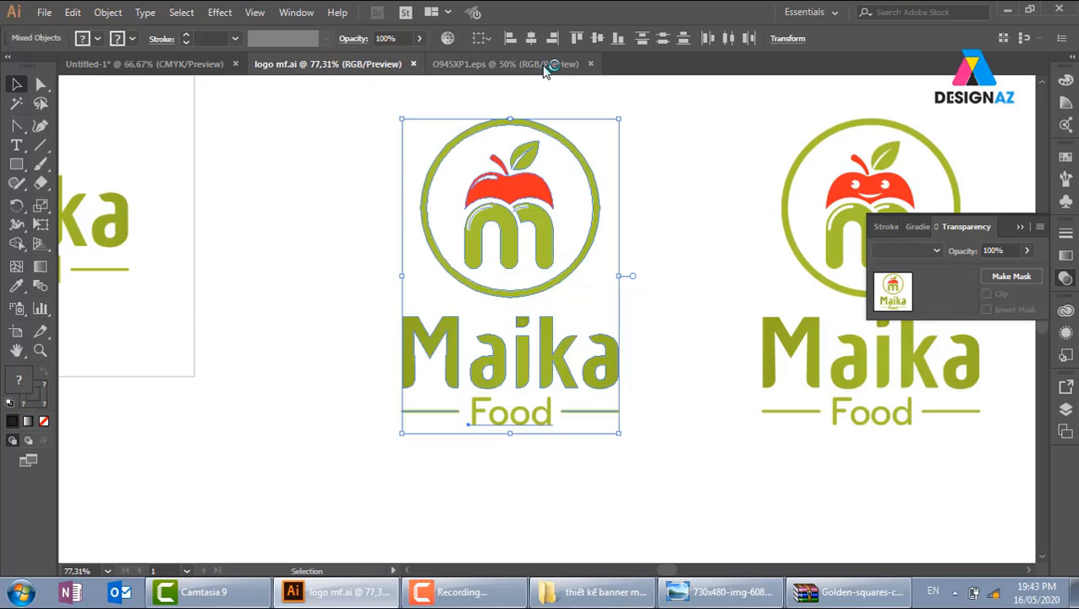
pyautogui.click(542, 65)
pyautogui.click(379, 65)
pyautogui.click(412, 65)
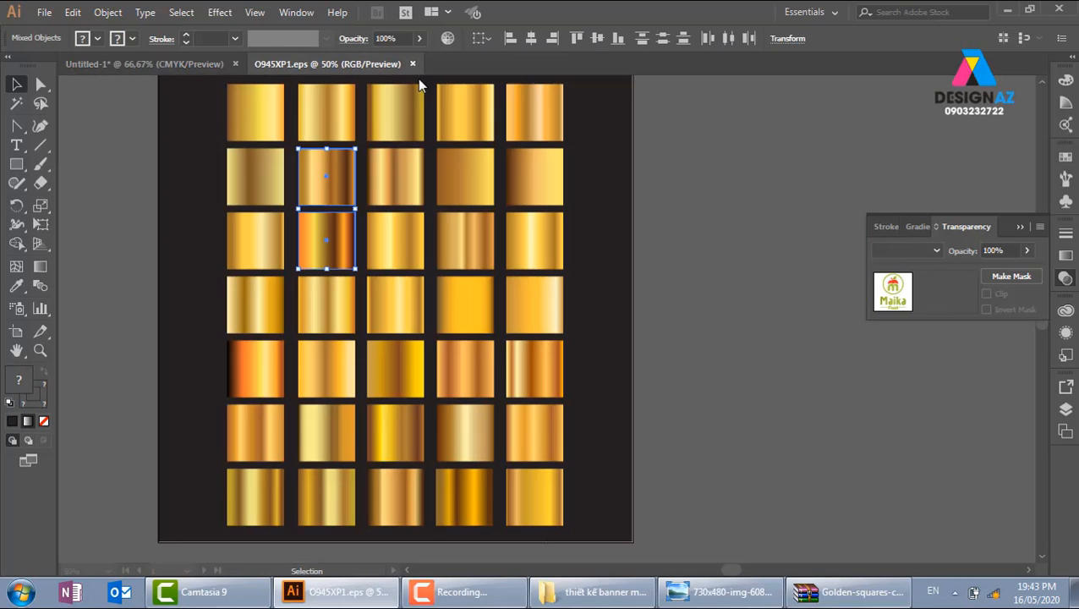
# Copy the two brown-gold gradient squares in the second column, second and third visible rows, and return to the Untitled-1 document
pyautogui.click(715, 211)
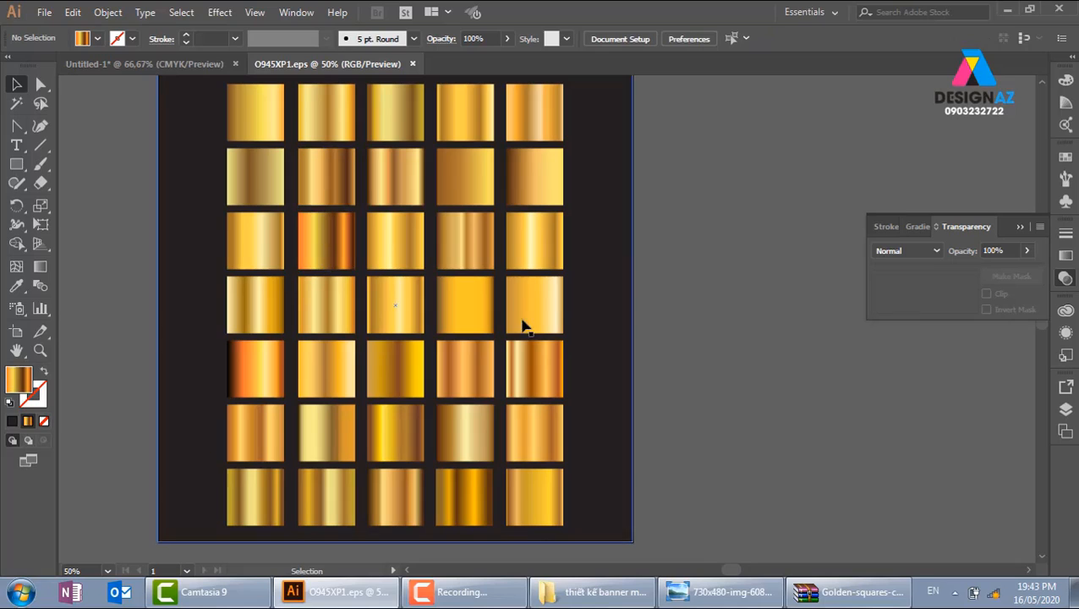
pyautogui.click(344, 308)
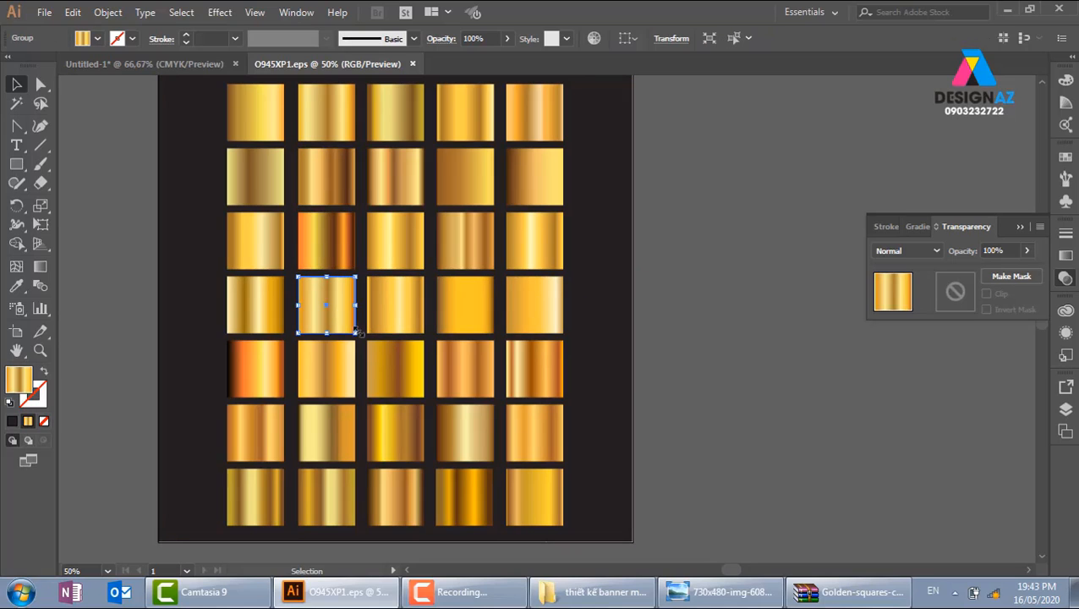
pyautogui.click(349, 243)
pyautogui.keyDown('shift'); pyautogui.click(346, 172); pyautogui.keyUp('shift')
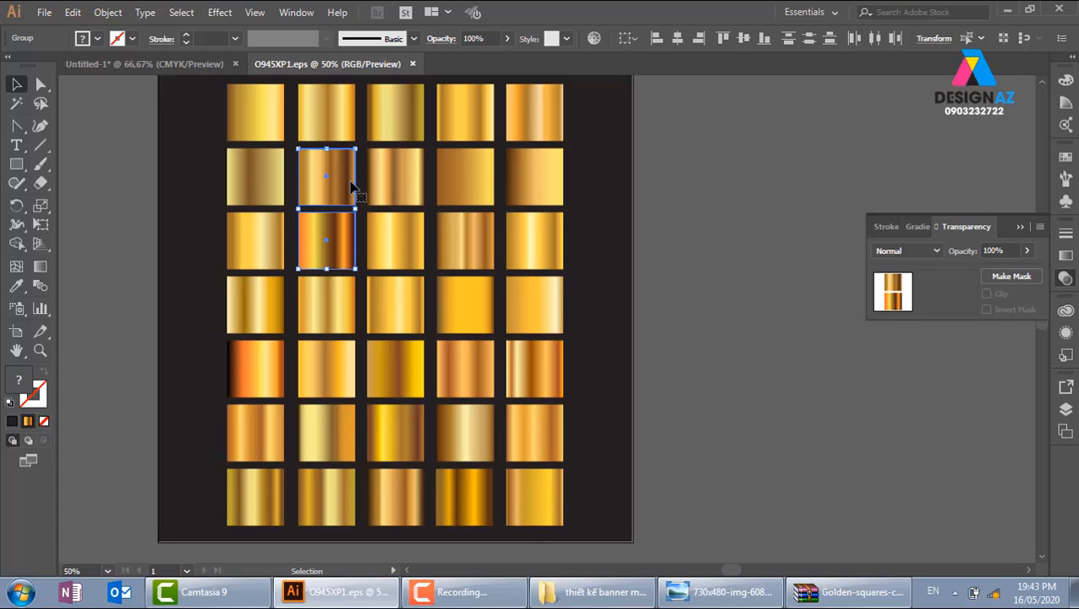
pyautogui.press('a')
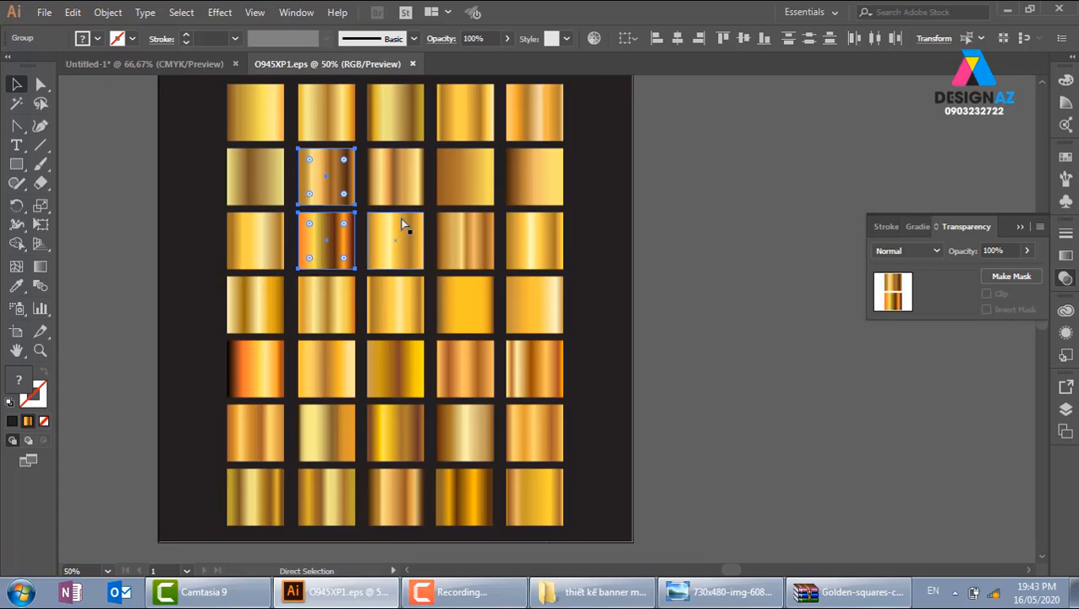
pyautogui.click(181, 67)
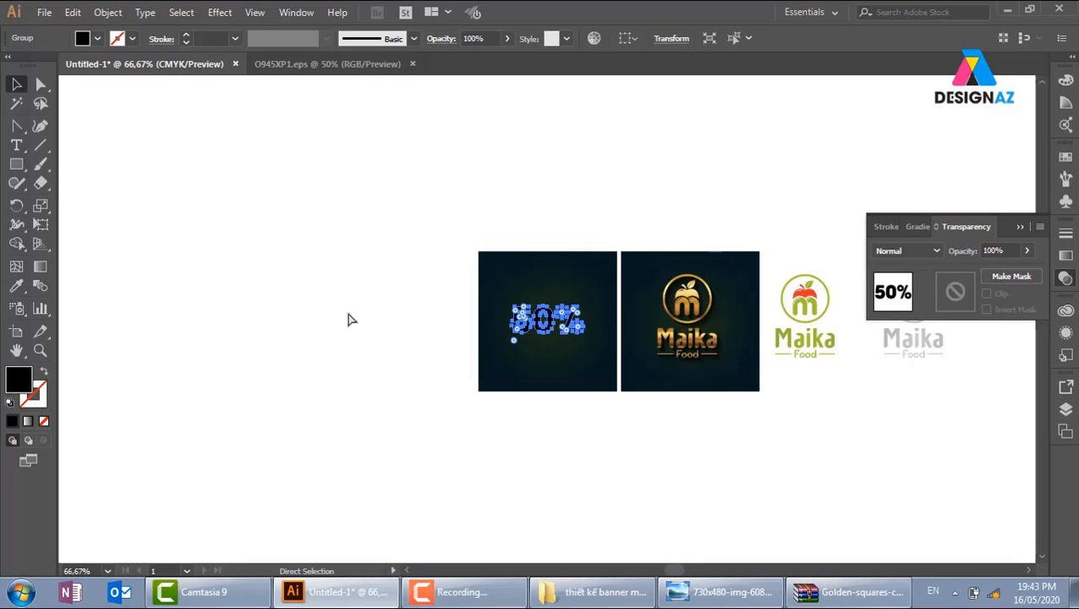
# Paste the two copied gold gradient squares and place them to the left of the dark "50%" background
pyautogui.hotkey('ctrl', 'v')
pyautogui.moveTo(581, 294); pyautogui.dragTo(389, 293)
pyautogui.click(526, 197)
pyautogui.press('z')
pyautogui.moveTo(801, 465); pyautogui.dragTo(289, 211)
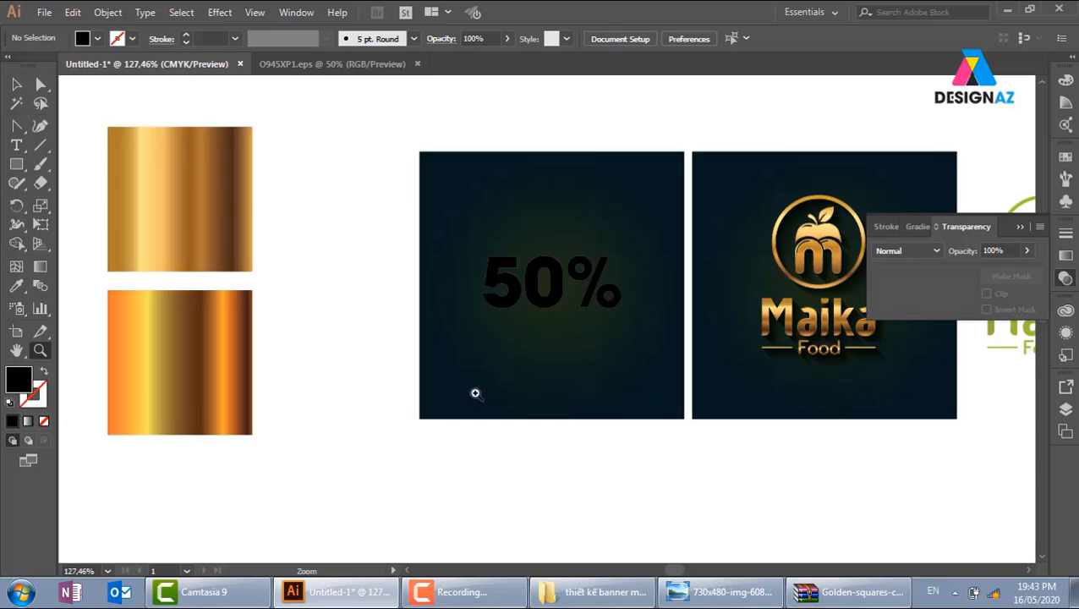
# Move both gold gradient squares closer to the dark background, scale them down proportionally and deselect them
pyautogui.click(14, 84)
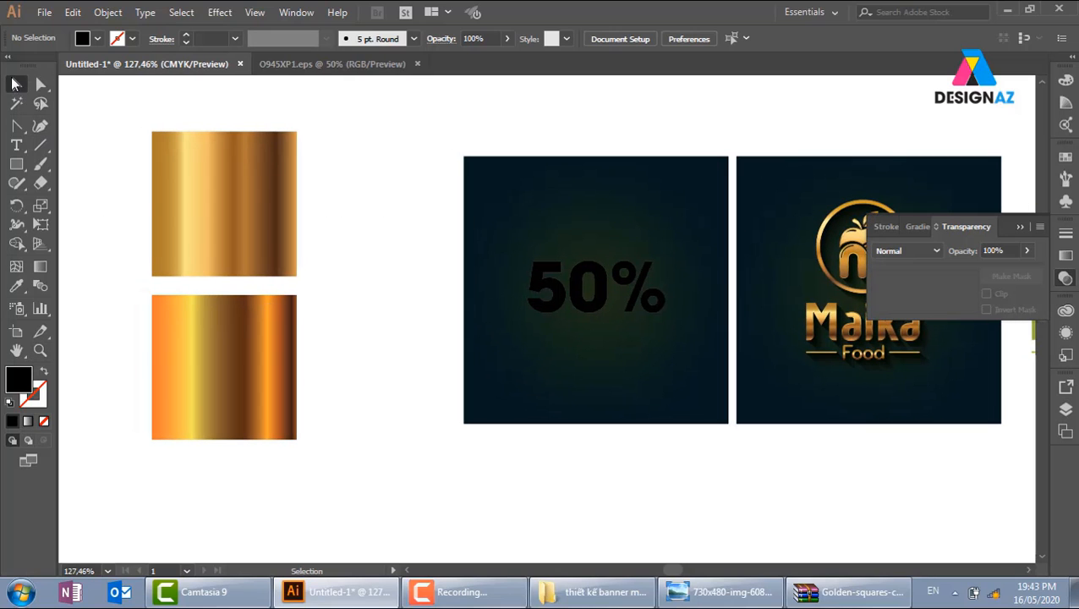
pyautogui.click(207, 213)
pyautogui.keyDown('shift'); pyautogui.click(272, 376); pyautogui.keyUp('shift')
pyautogui.moveTo(270, 212); pyautogui.dragTo(403, 220)
pyautogui.moveTo(431, 135); pyautogui.dragTo(406, 194)
pyautogui.hotkey('ctrl', '=')
pyautogui.hotkey('ctrl', '=')
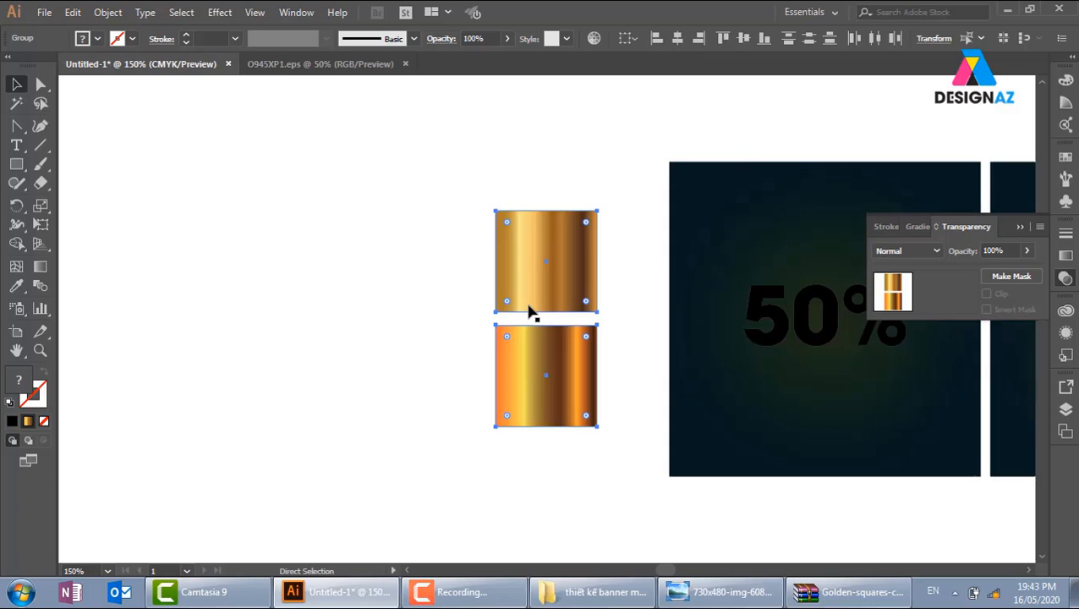
pyautogui.moveTo(715, 421); pyautogui.dragTo(373, 416)
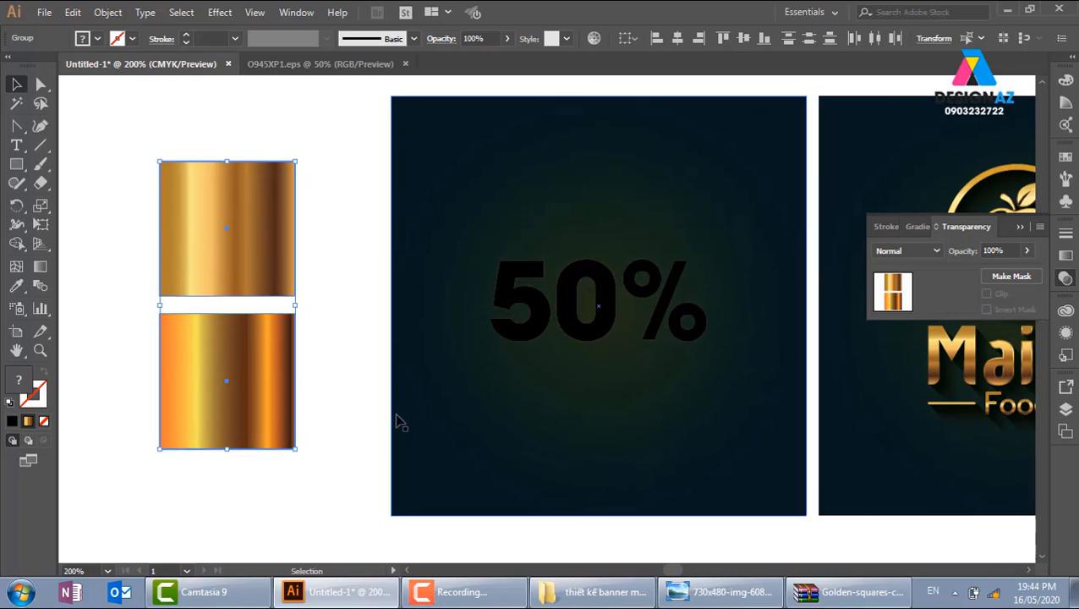
pyautogui.hotkey('ctrl', 'shift', 'a')
# Enlarge the outlined "50%" proportionally from its centre to about 1.3 times its size and deselect it
pyautogui.click(607, 332)
pyautogui.click(607, 331)
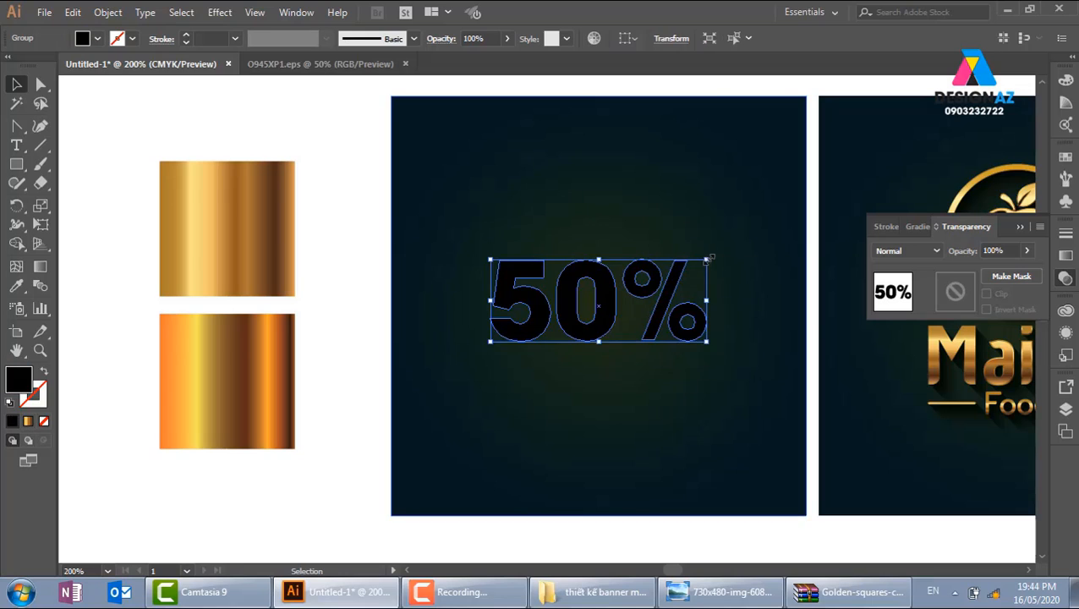
pyautogui.moveTo(706, 259); pyautogui.dragTo(742, 246)
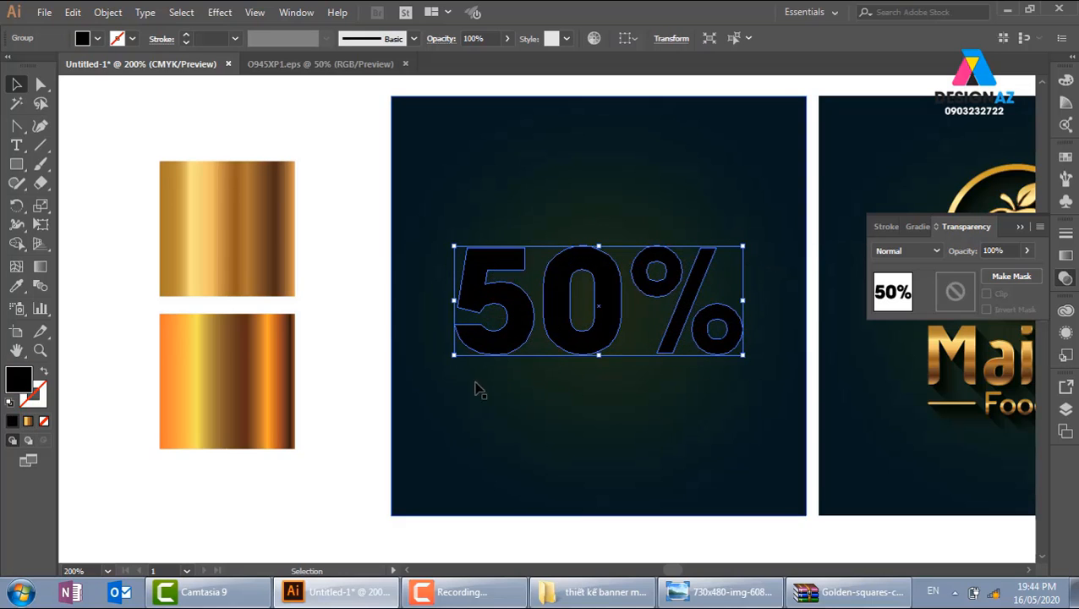
pyautogui.click(353, 324)
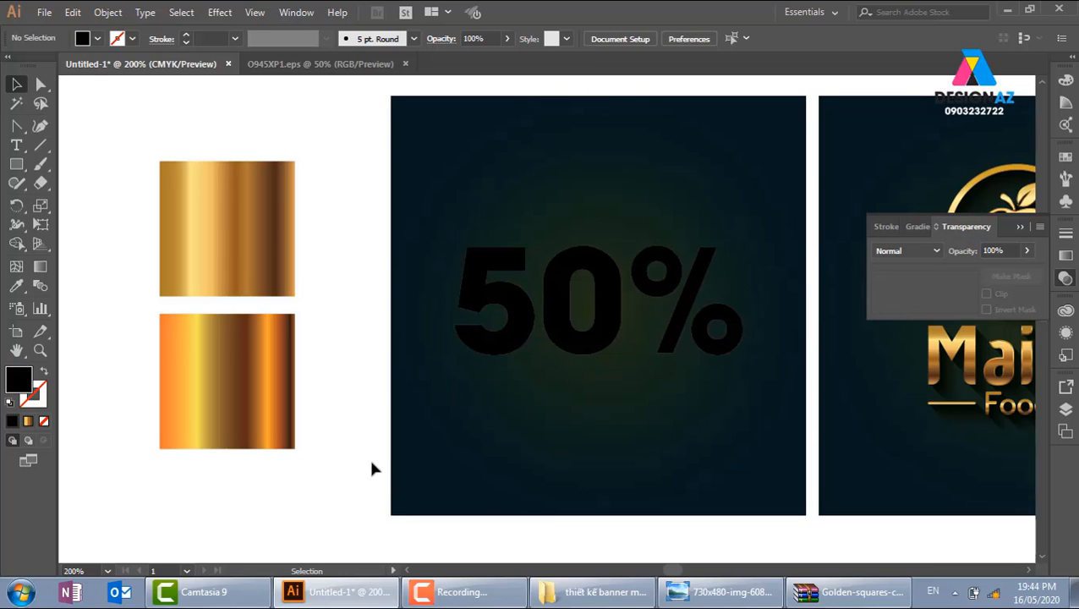
# Add a new fill to the "50%" group's appearance and colour it medium brown
pyautogui.click(606, 353)
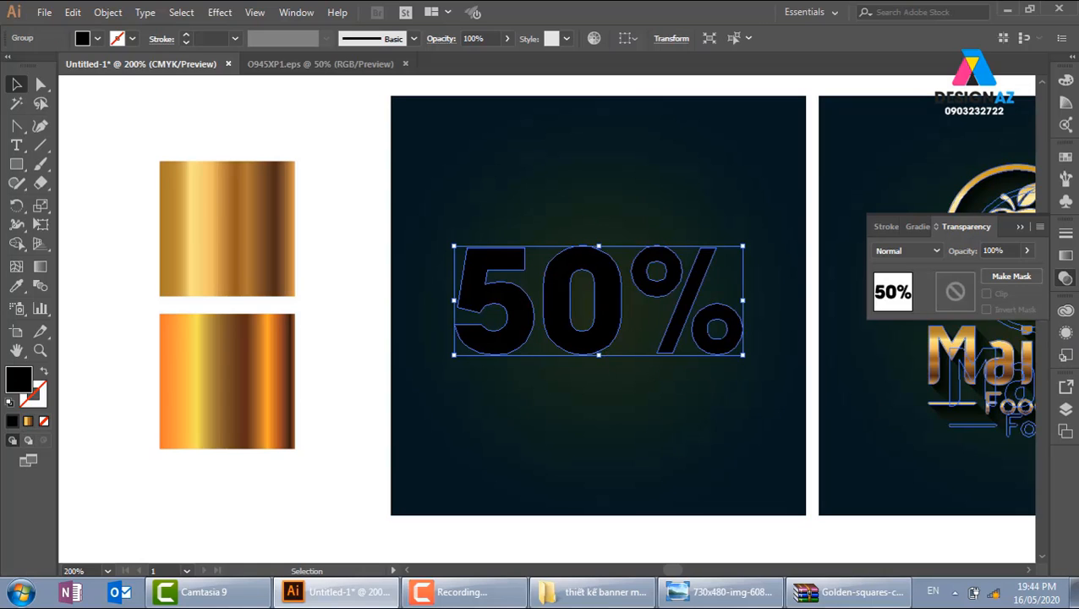
pyautogui.click(1065, 332)
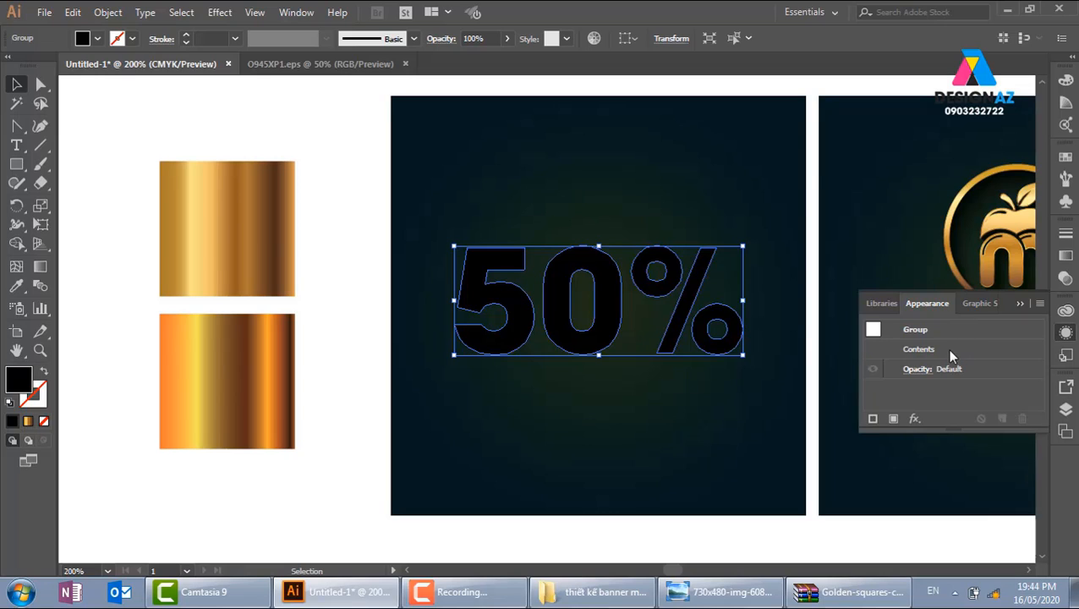
pyautogui.click(1040, 304)
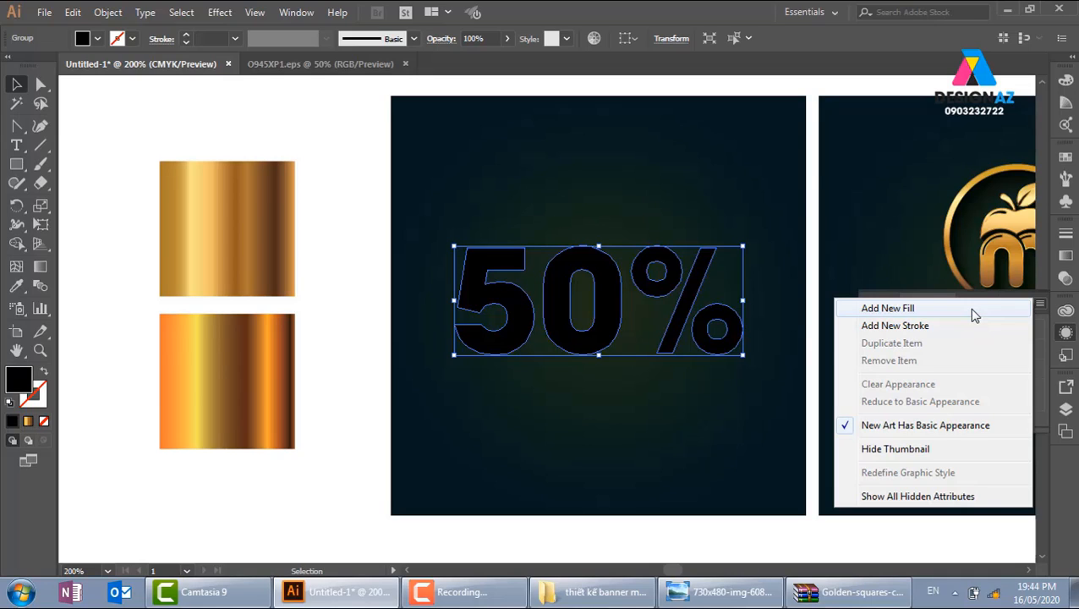
pyautogui.click(928, 309)
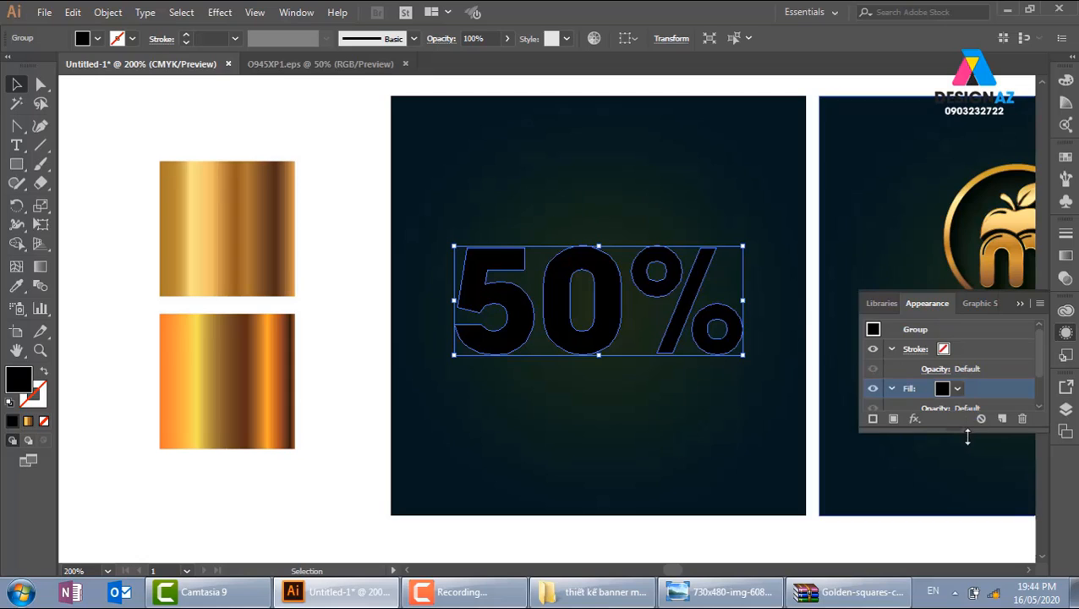
pyautogui.moveTo(967, 437); pyautogui.dragTo(962, 501)
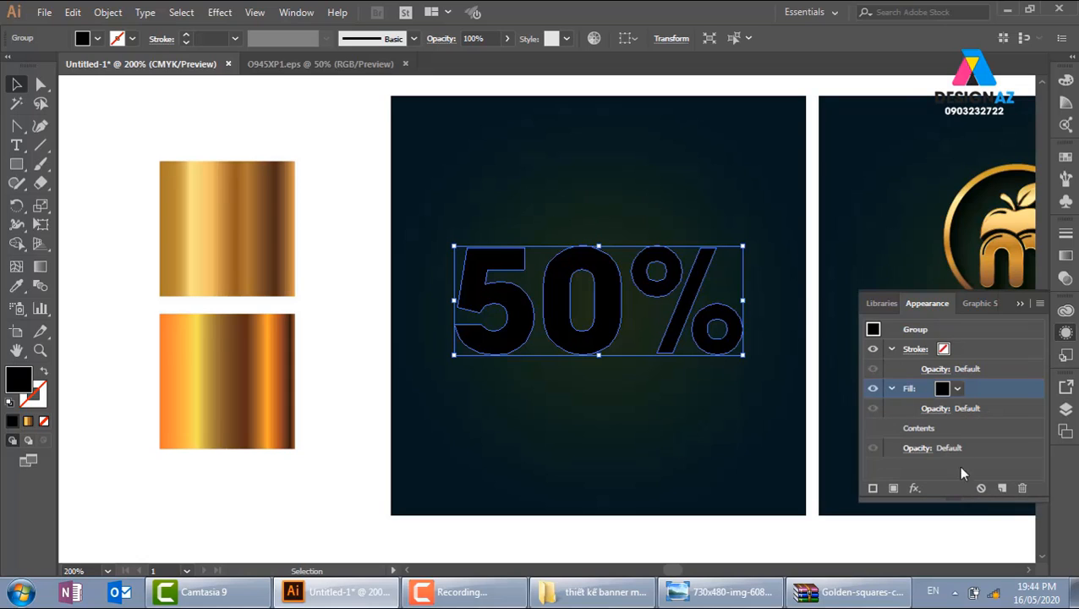
pyautogui.click(957, 389)
pyautogui.click(836, 440)
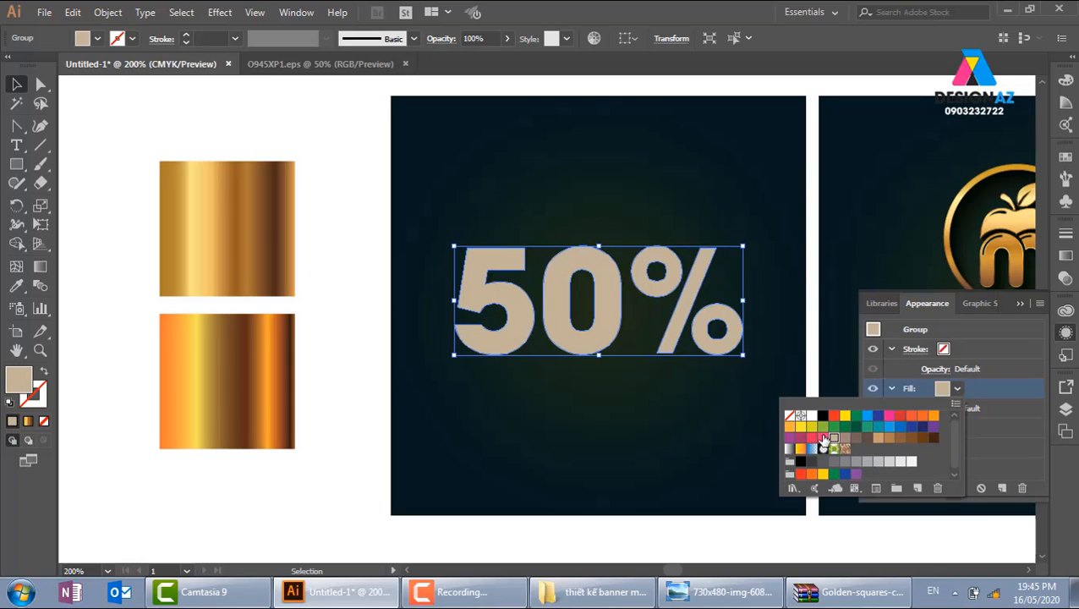
pyautogui.click(868, 428)
pyautogui.click(899, 439)
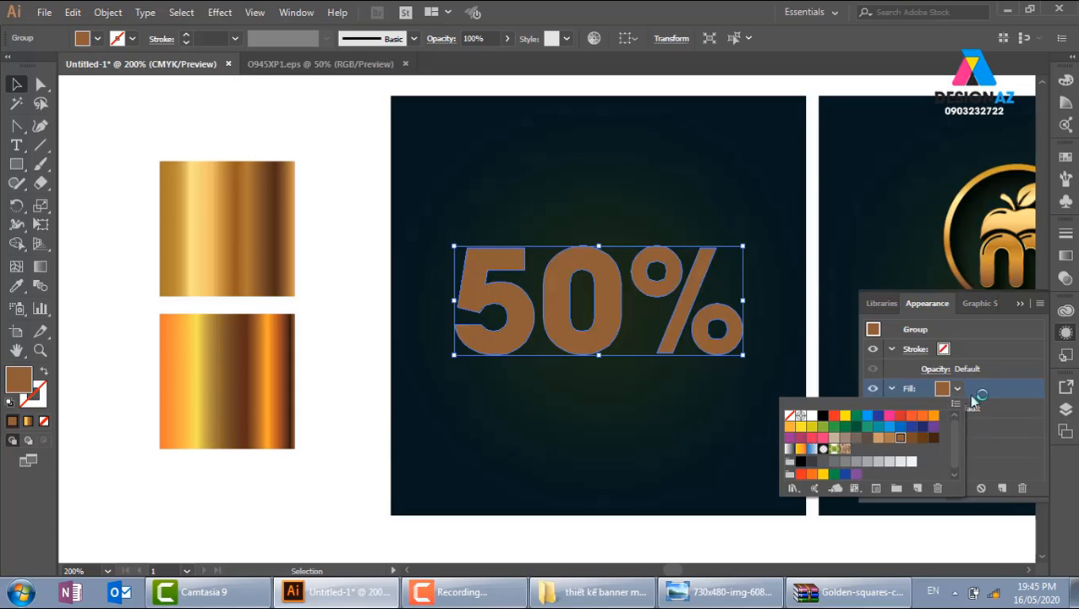
pyautogui.click(1006, 395)
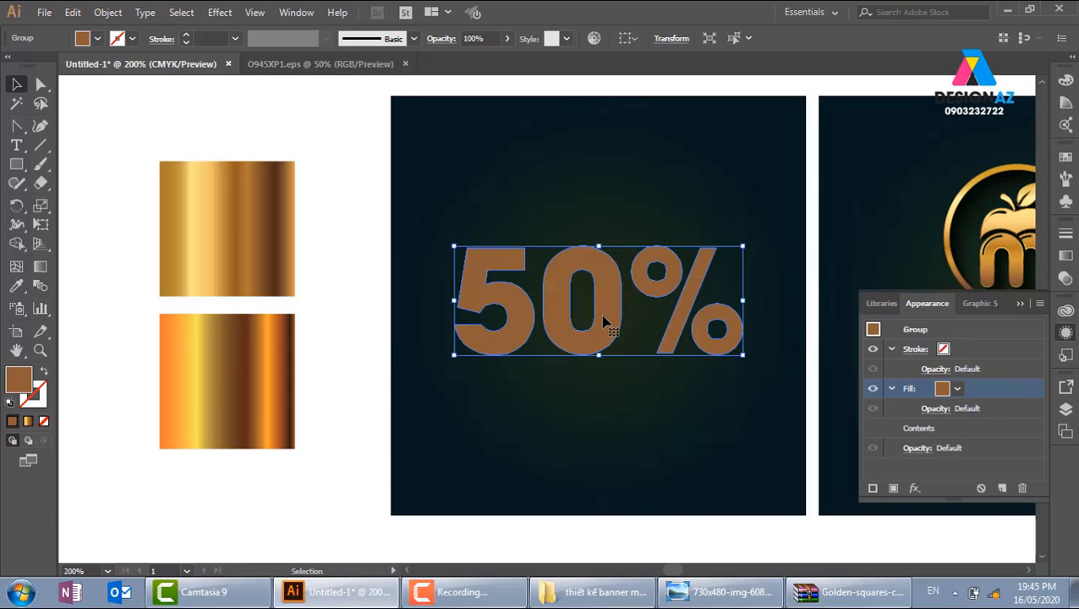
# Add a second fill to the "50%" group with the upper square's gold gradient, running vertically from the top of the lettering to its bottom
pyautogui.click(1040, 303)
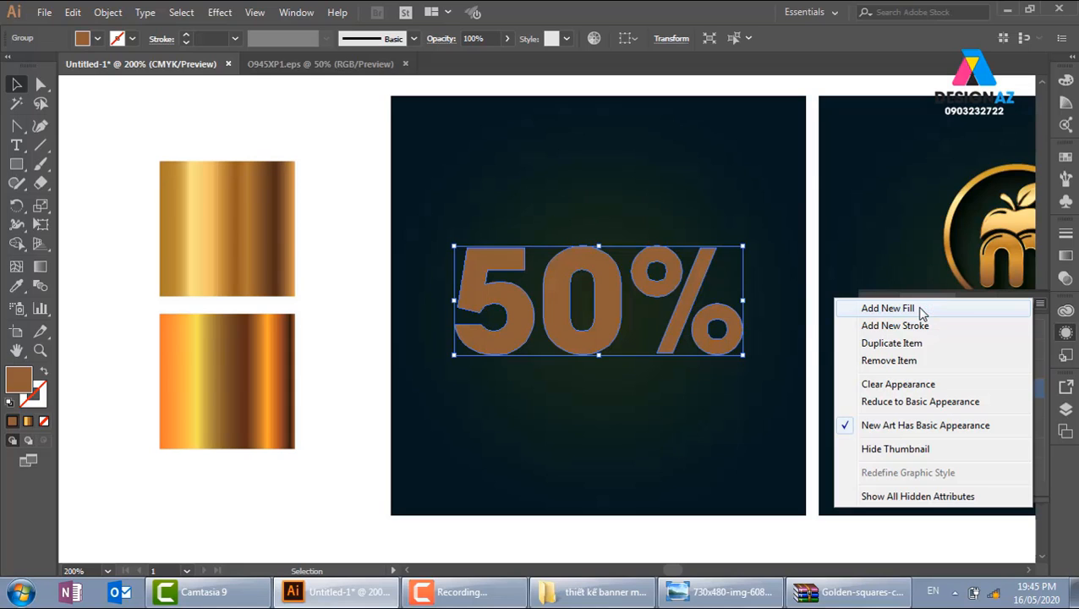
pyautogui.click(888, 307)
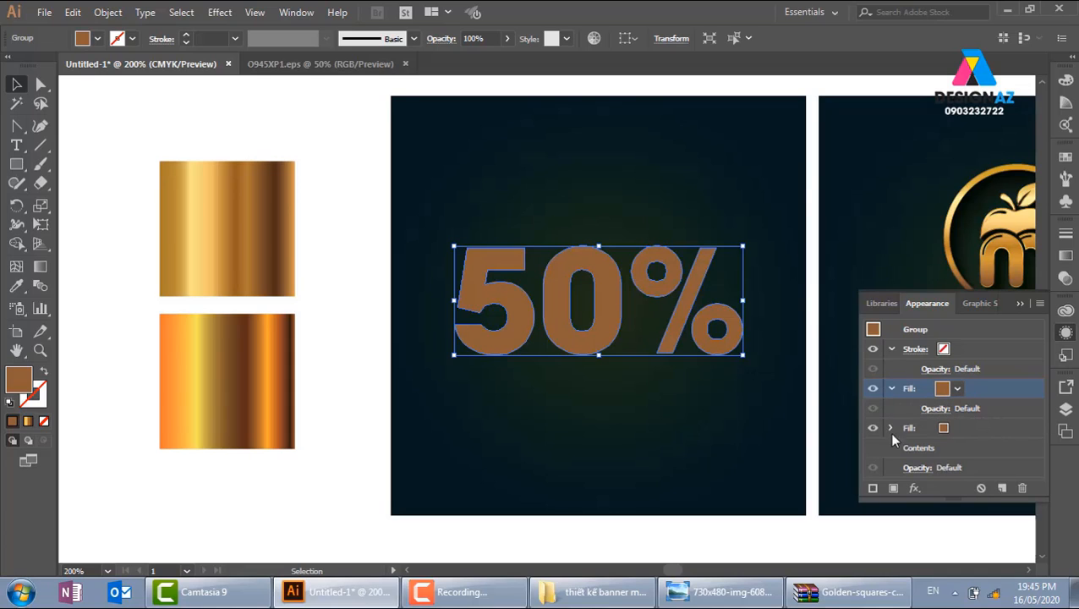
pyautogui.press('i')
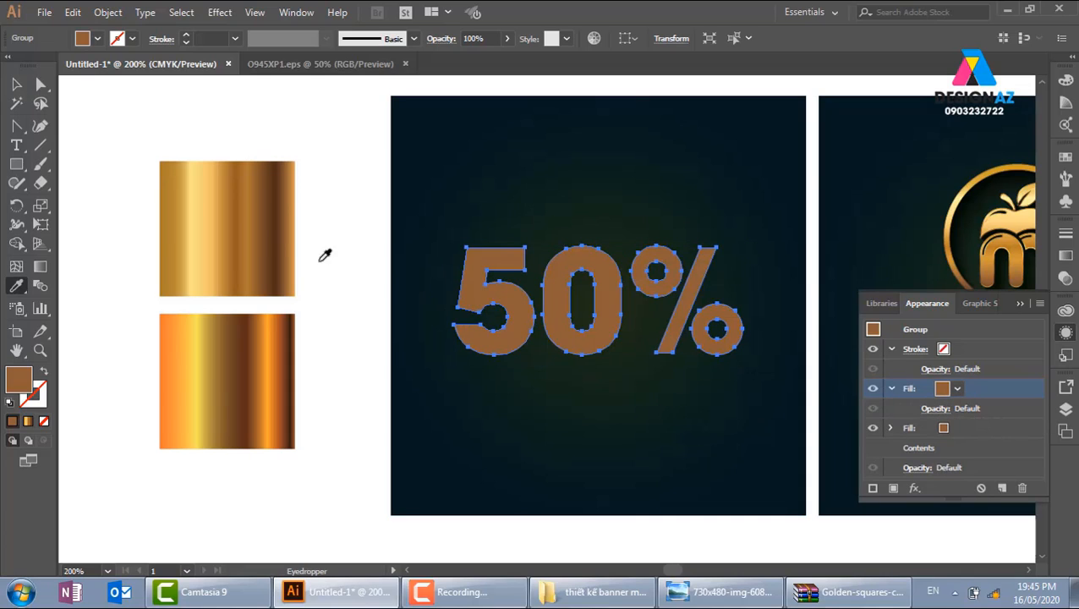
pyautogui.click(266, 223)
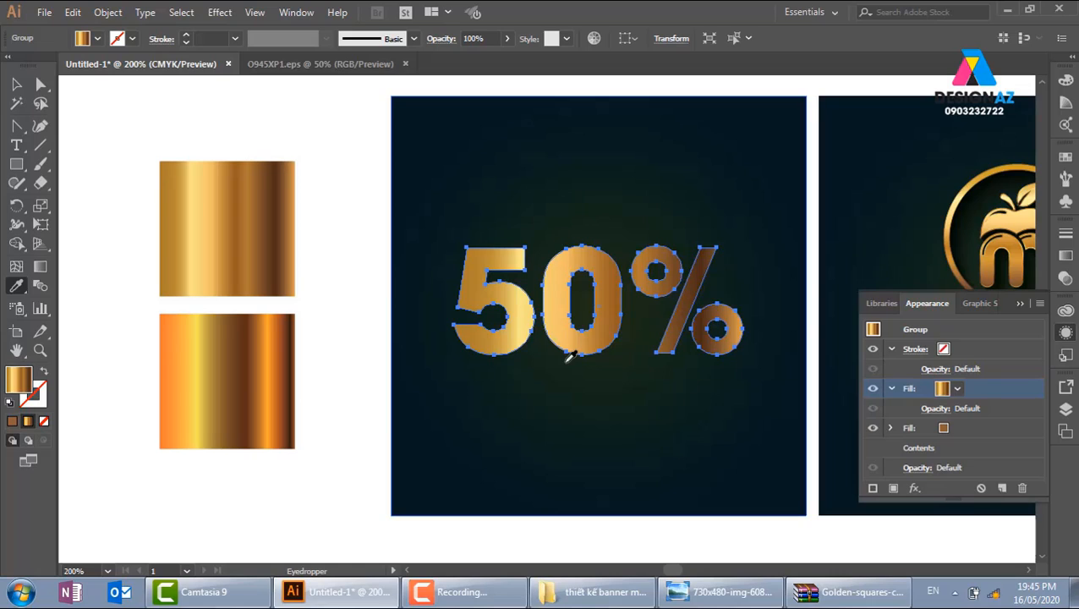
pyautogui.press('g')
pyautogui.moveTo(590, 244); pyautogui.dragTo(594, 354)
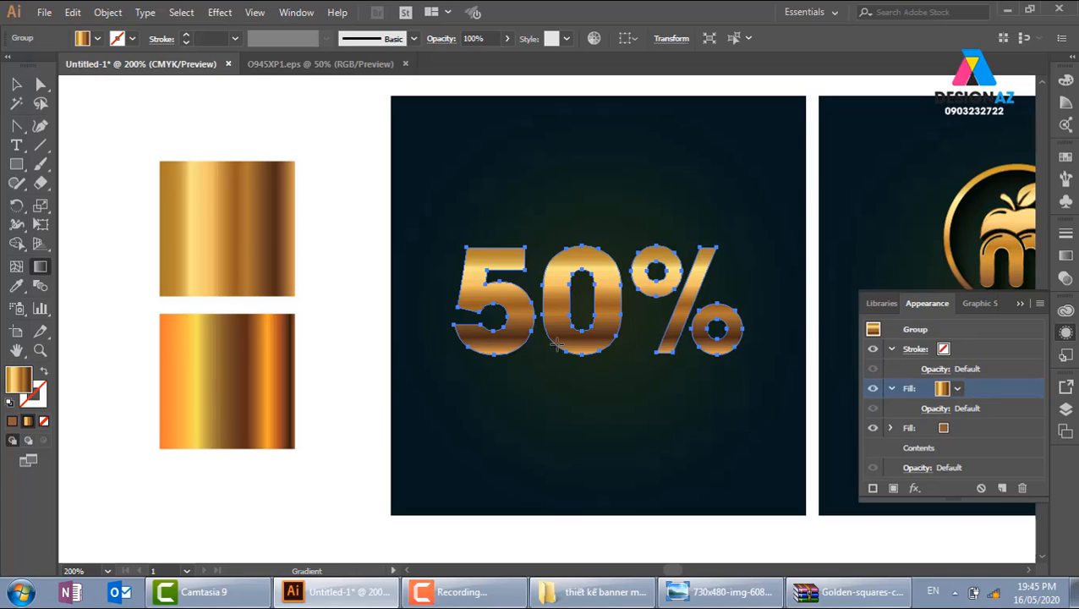
# Give the "50%" group's lower fill the orange-gold gradient sampled from the lower square
pyautogui.click(972, 430)
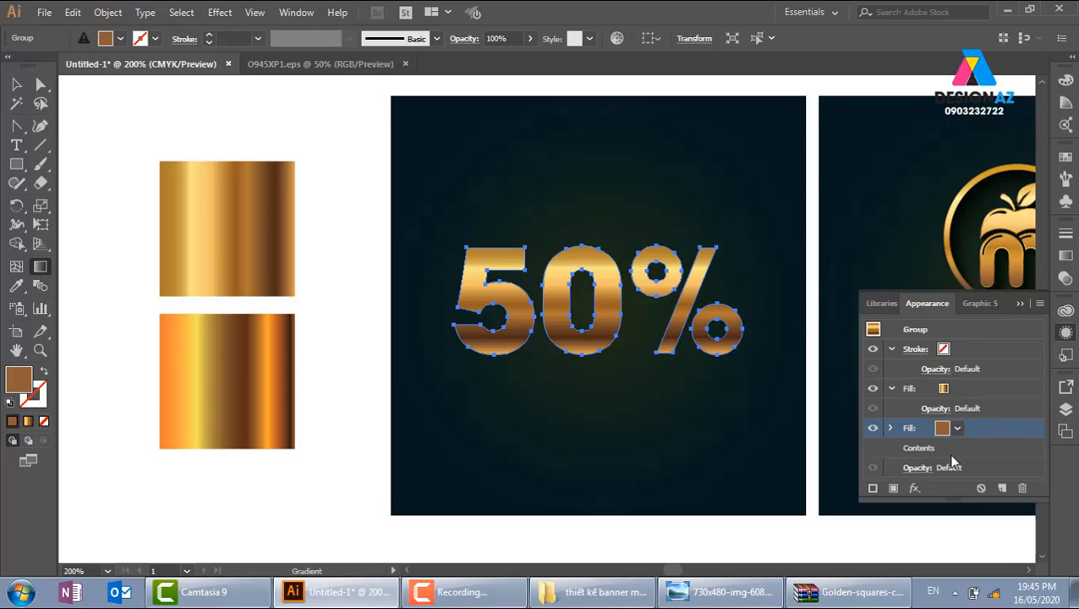
pyautogui.hotkey('ctrl', '+')
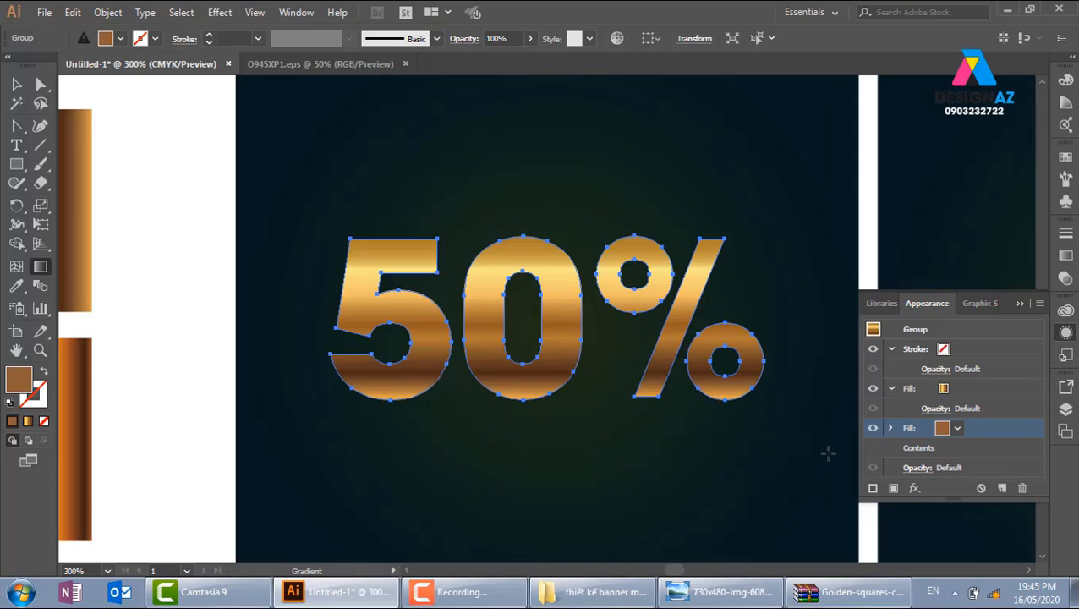
pyautogui.moveTo(400, 417); pyautogui.dragTo(600, 349)
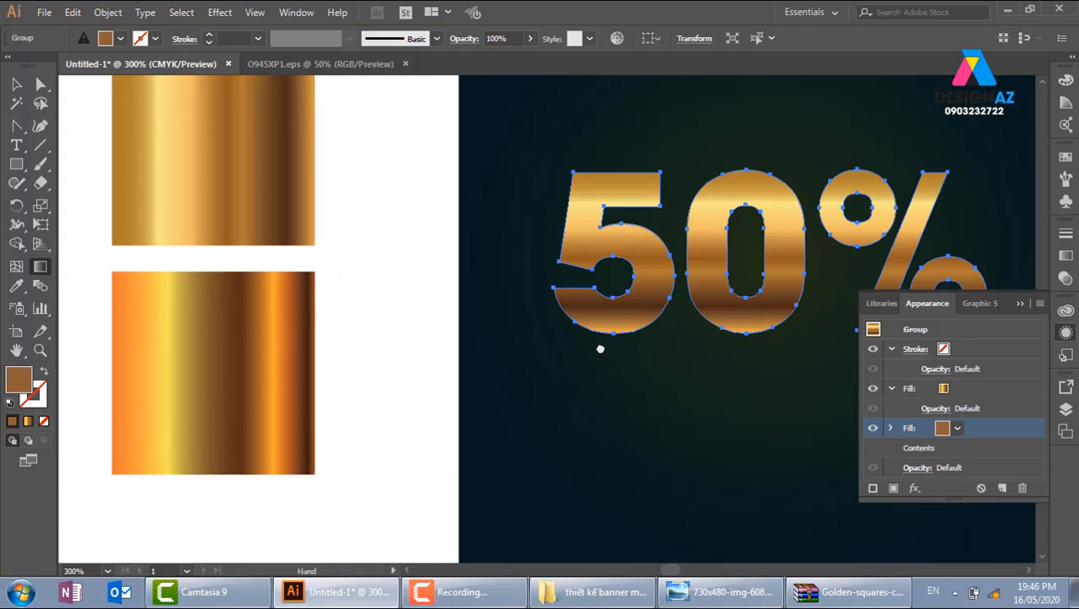
pyautogui.press('i')
pyautogui.click(288, 372)
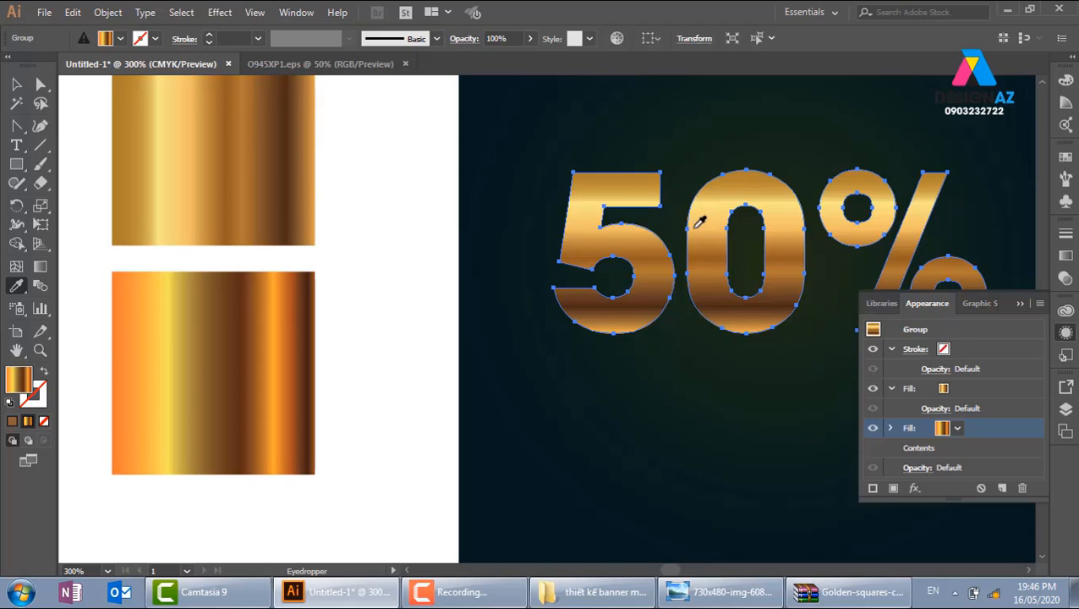
# Add a Transform effect to the lower fill with preview on, moving it 0,1 cm horizontally and 0,1 cm vertically
pyautogui.click(915, 488)
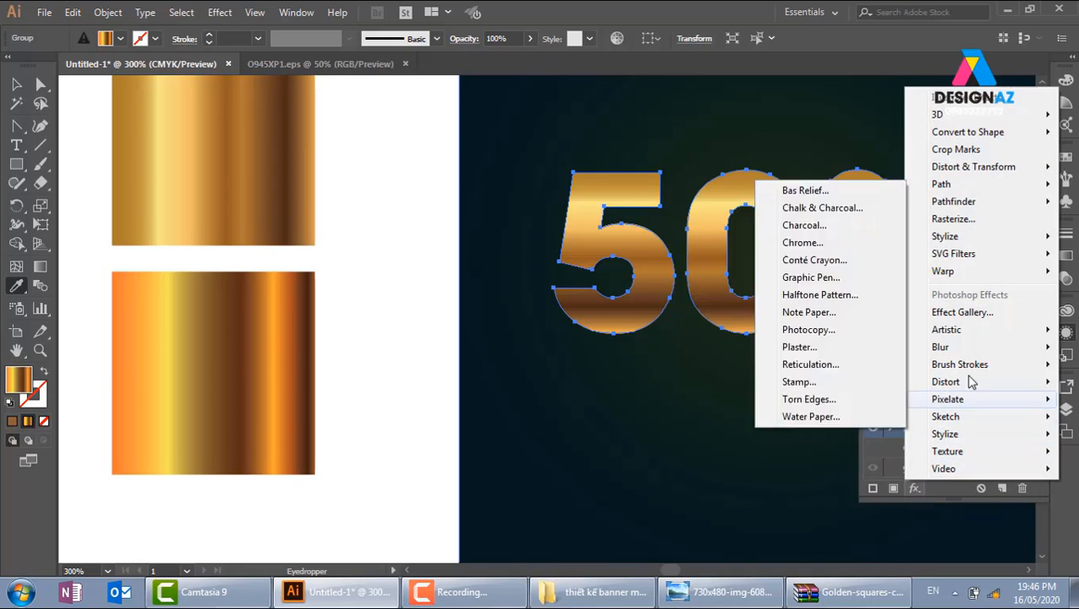
pyautogui.moveTo(995, 167)
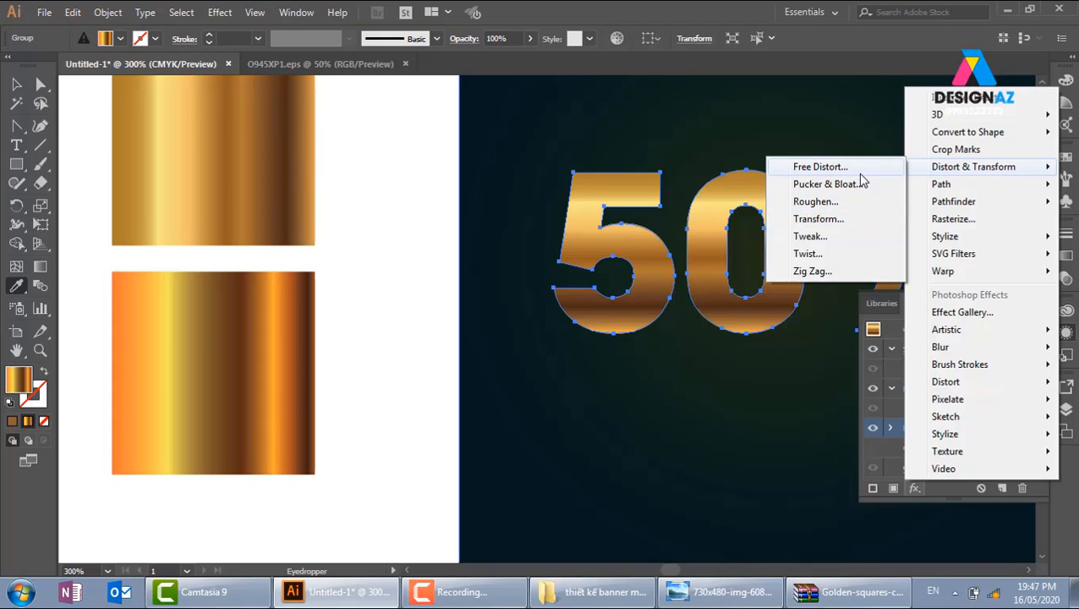
pyautogui.click(843, 222)
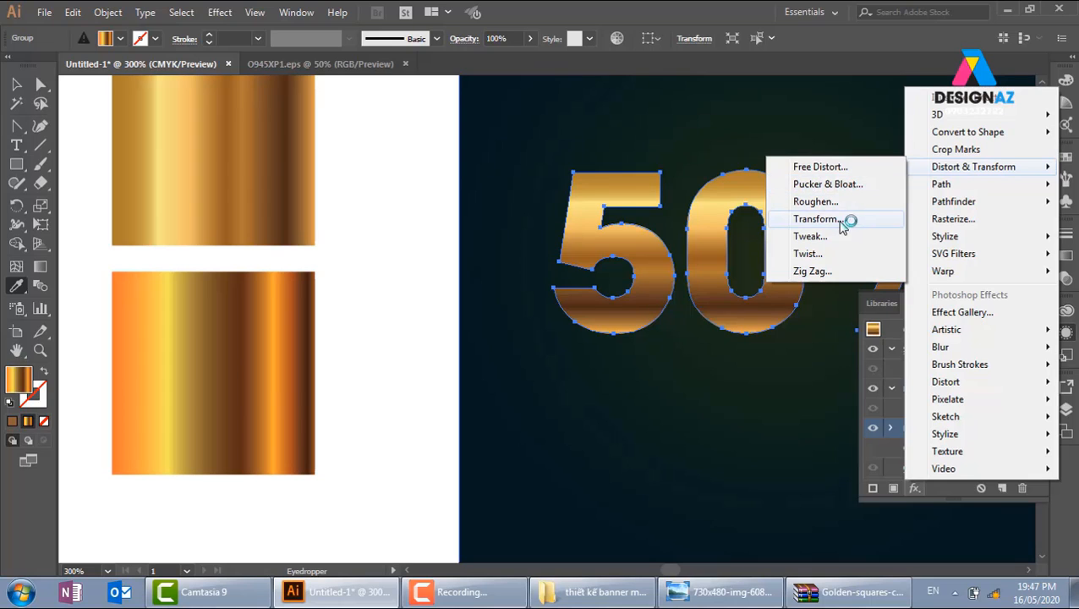
pyautogui.moveTo(859, 84); pyautogui.dragTo(313, 79)
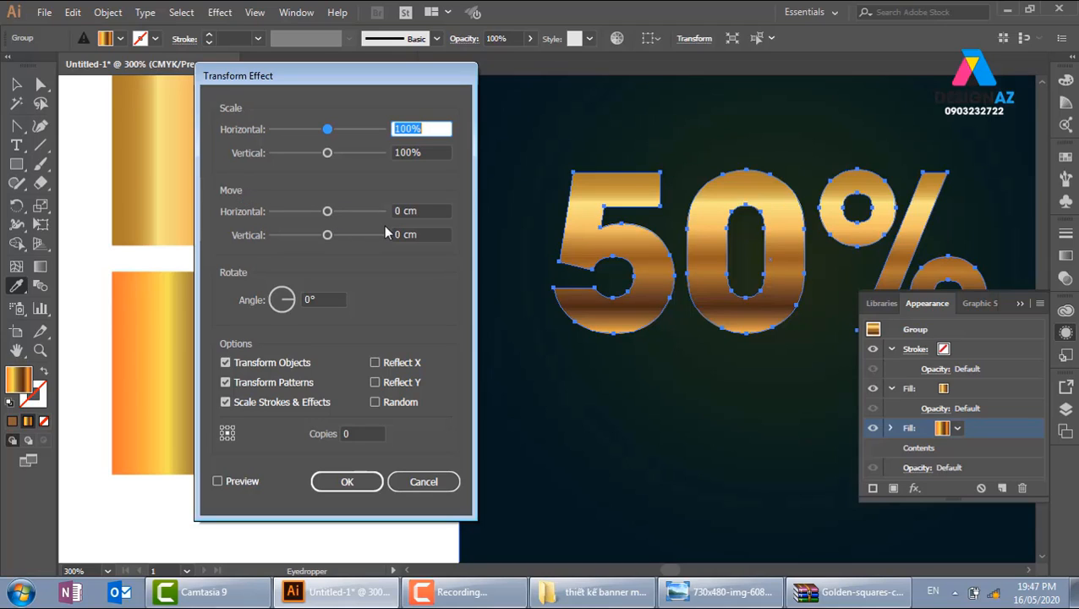
pyautogui.click(218, 481)
pyautogui.click(430, 211)
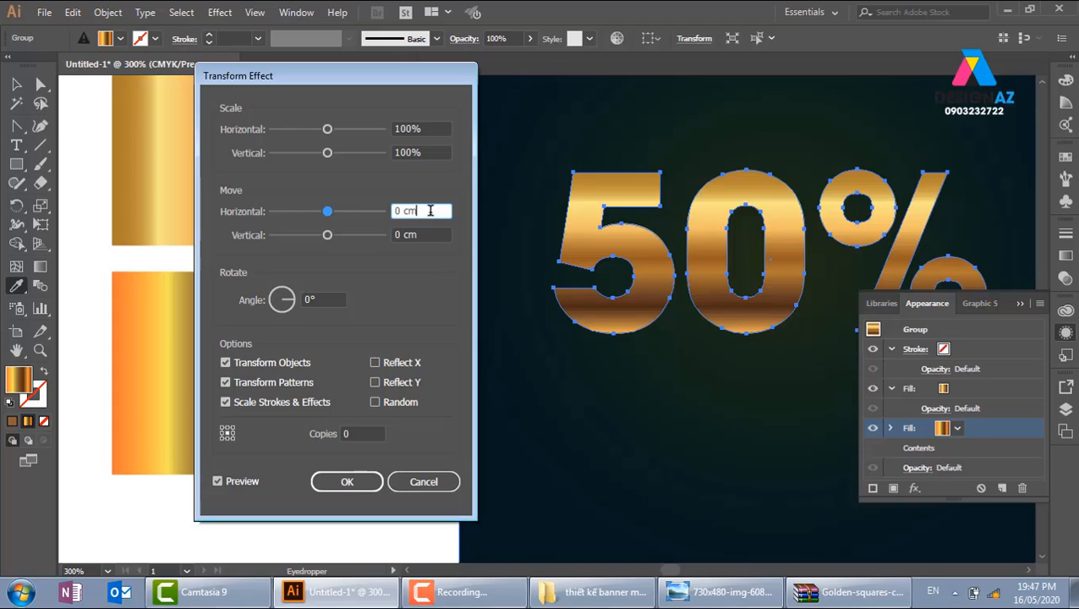
pyautogui.press('Up')
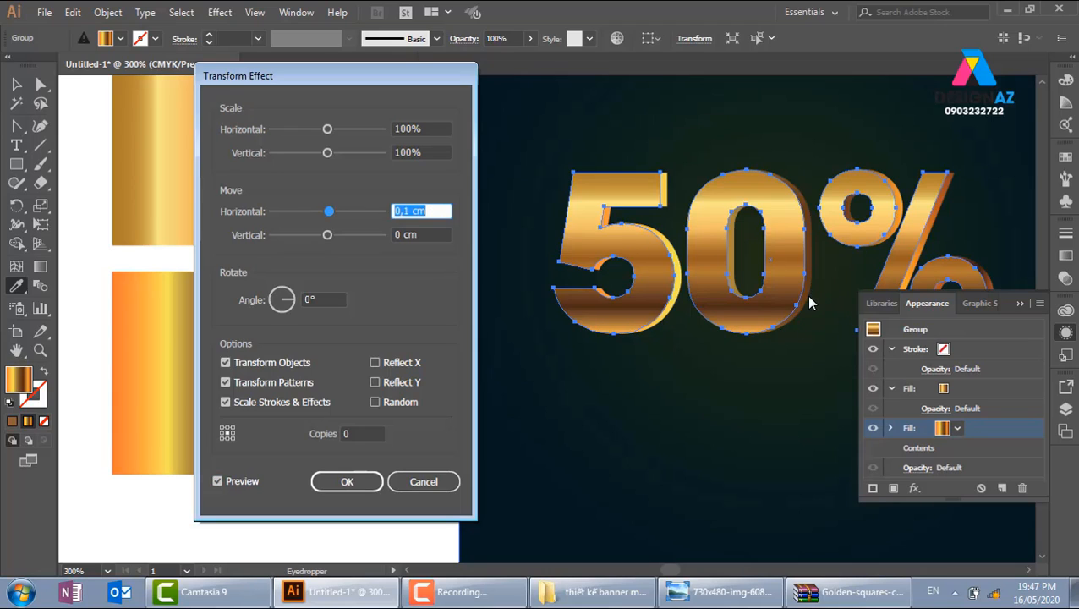
pyautogui.click(428, 234)
pyautogui.press('Up')
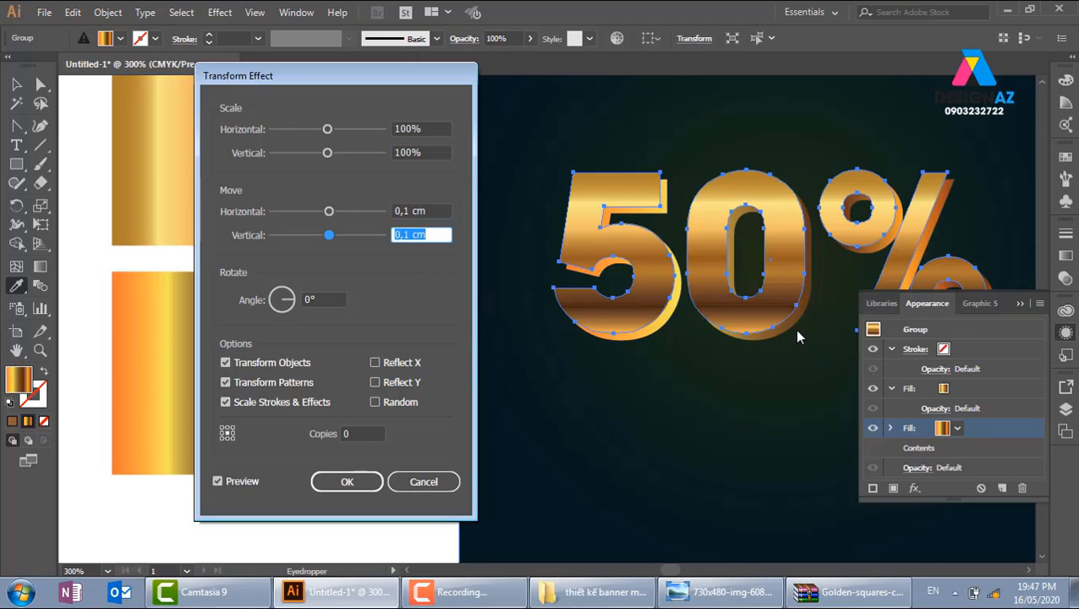
# Set the Transform effect's horizontal and vertical moves to 0,02 cm each
pyautogui.click(406, 210)
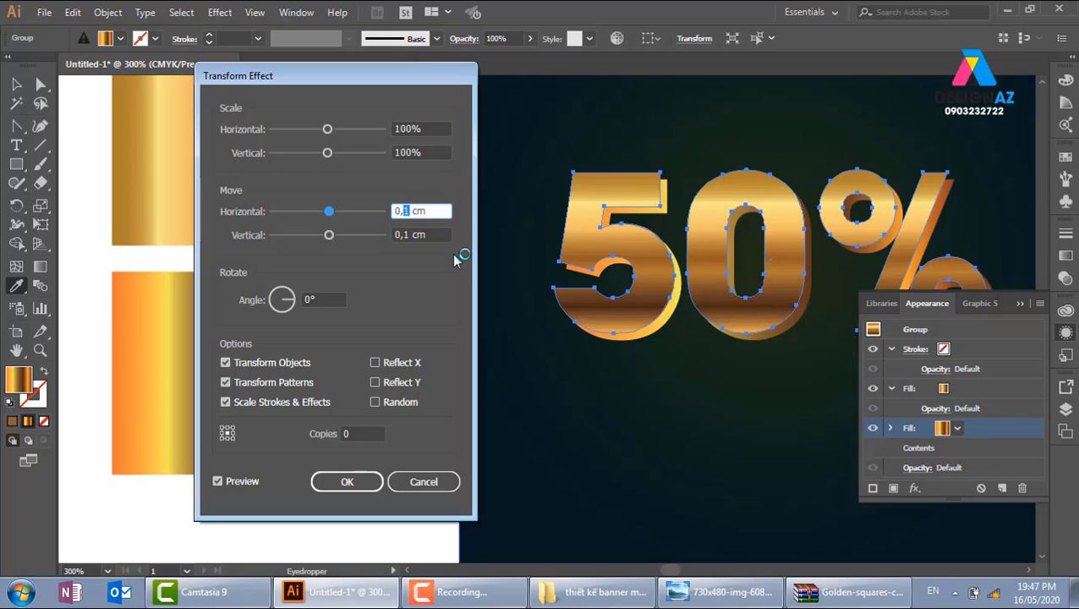
pyautogui.write('02')
pyautogui.click(412, 237)
pyautogui.moveTo(412, 238); pyautogui.dragTo(402, 237)
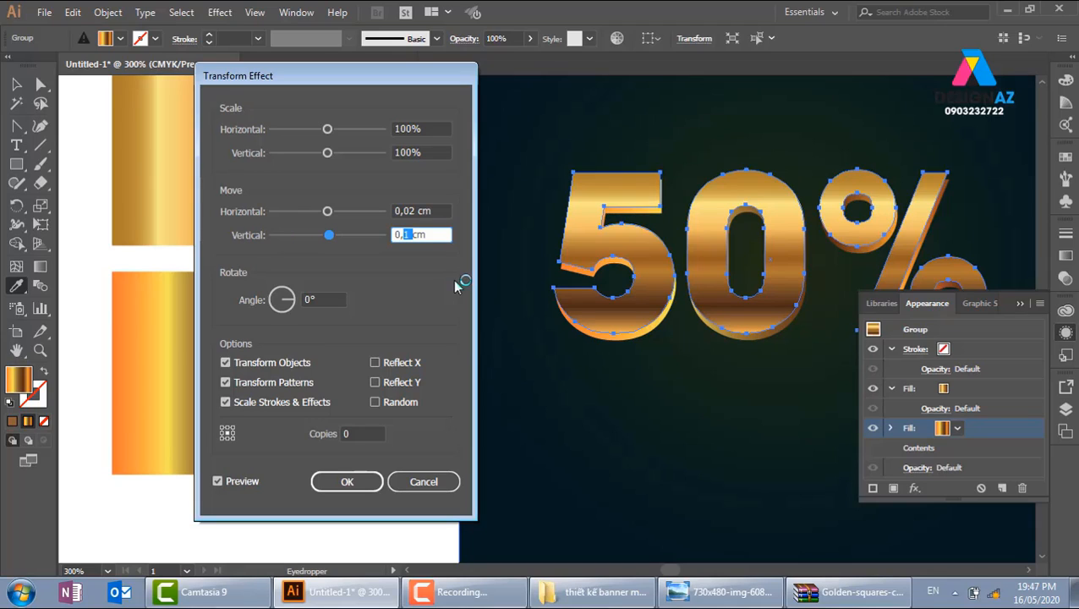
pyautogui.write('02')
pyautogui.click(450, 214)
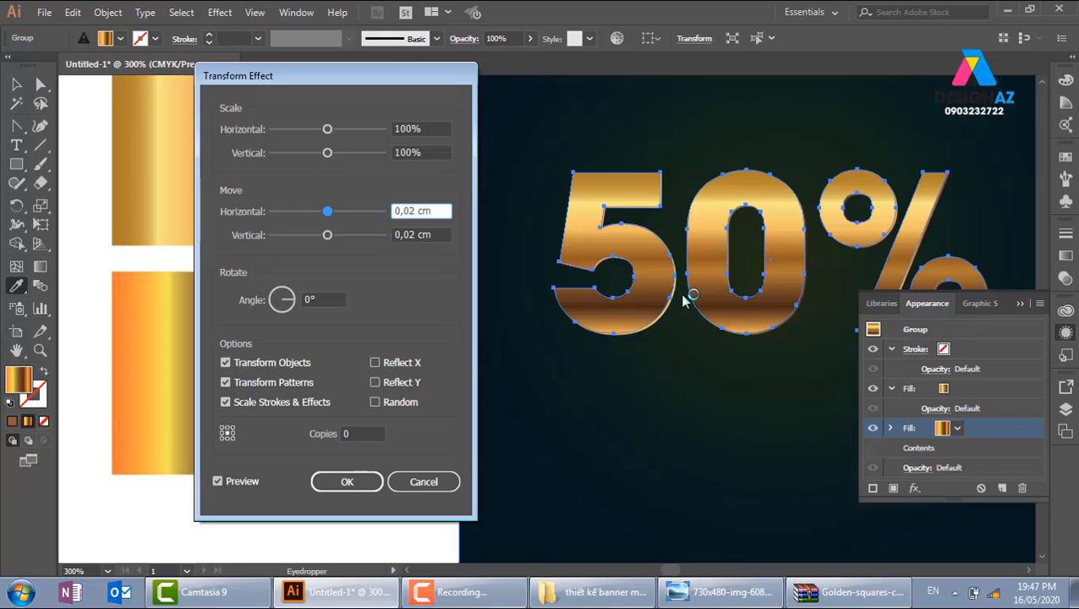
# Set the Transform effect on the lower fill to 9 copies and apply it
pyautogui.click(360, 432)
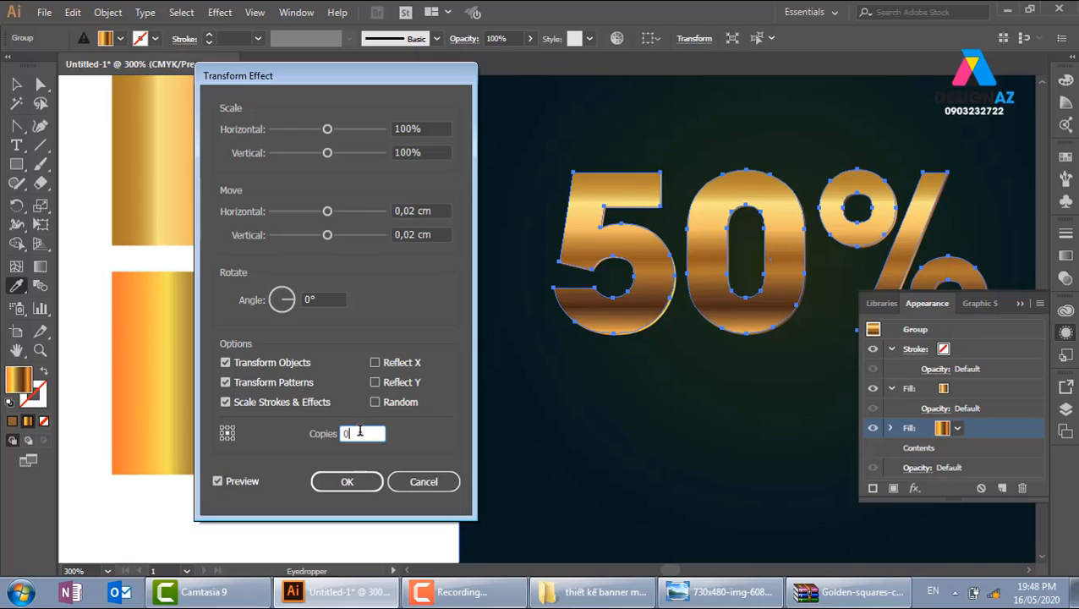
pyautogui.press('Up')
pyautogui.press('Up')
pyautogui.press('Up')
pyautogui.press('Up')
pyautogui.press('Up')
pyautogui.press('Up')
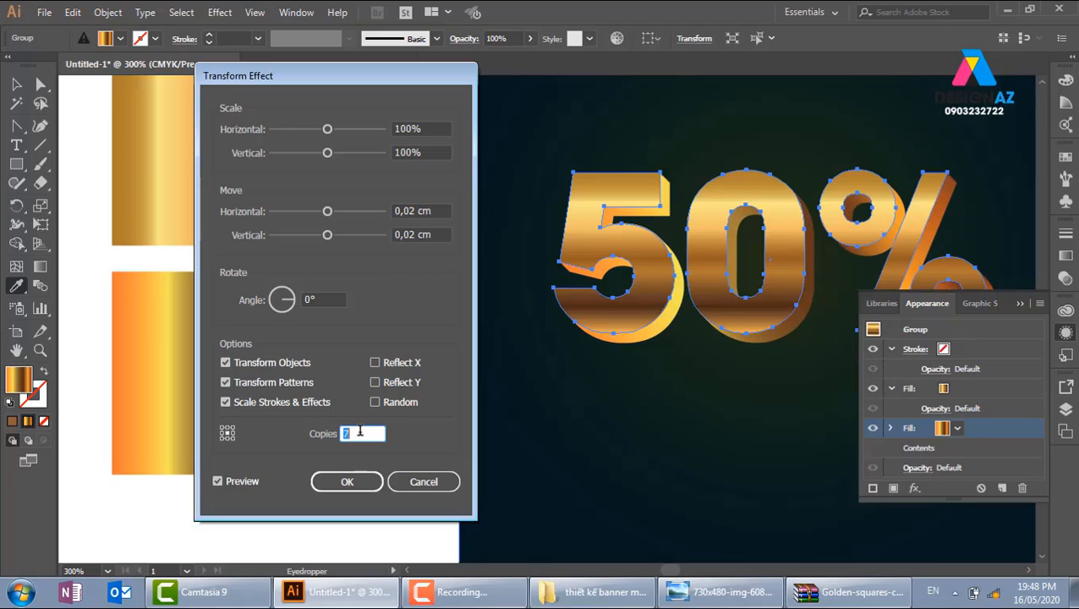
pyautogui.press('Up')
pyautogui.press('Up')
pyautogui.press('Up')
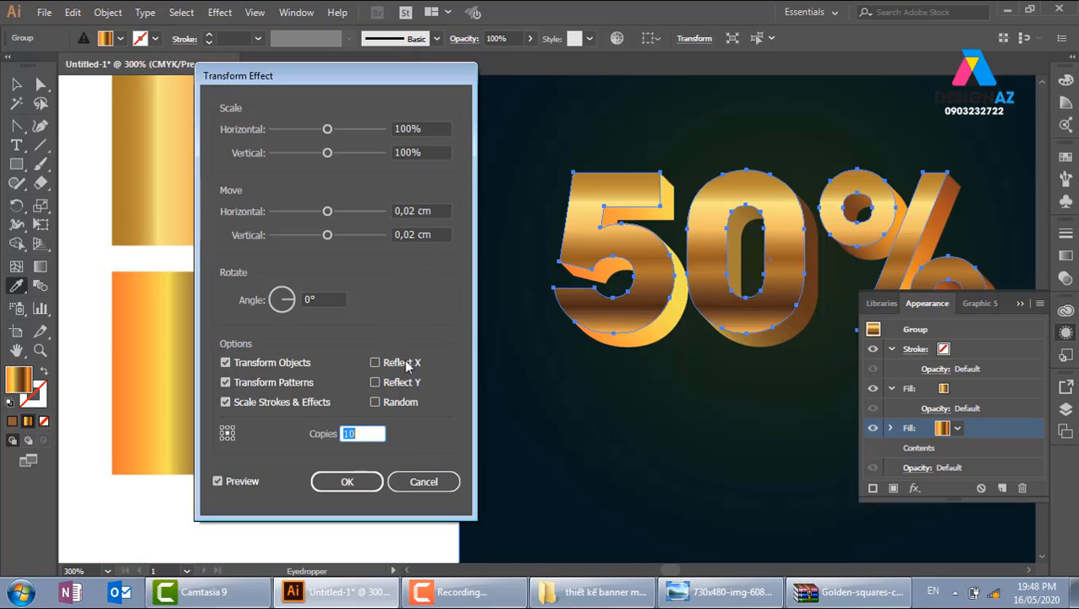
pyautogui.press('Down')
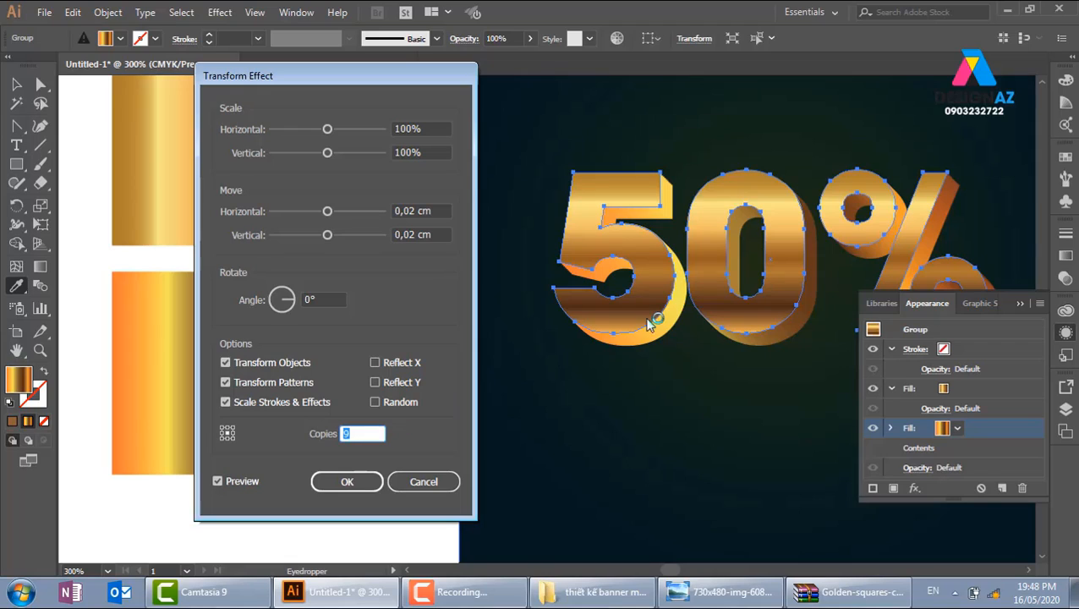
pyautogui.click(348, 481)
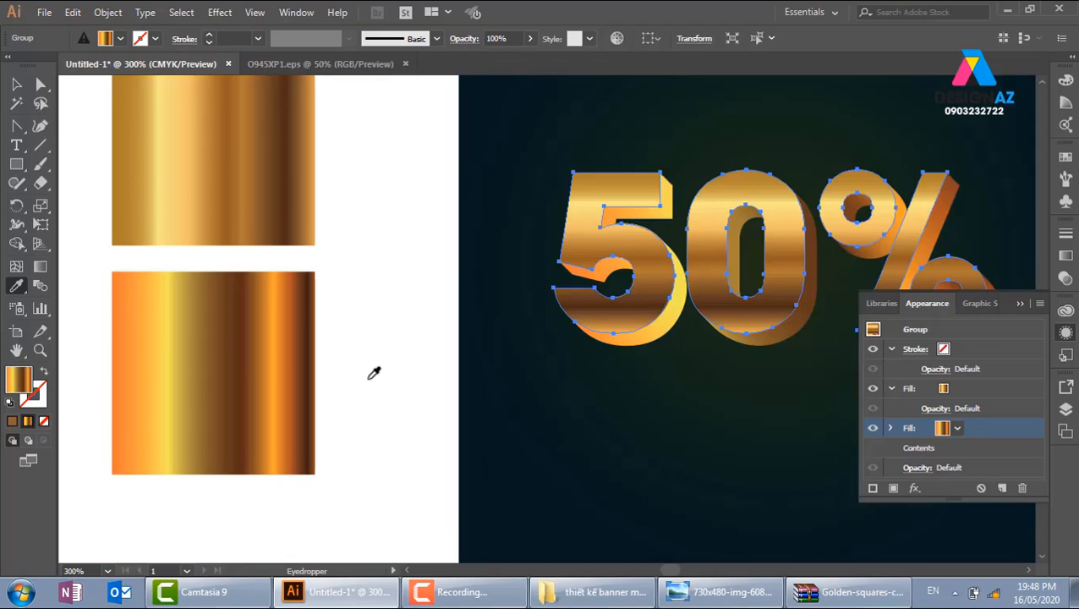
# Redirect the lower fill's orange-gold gradient so it runs vertically down the "50%" lettering, and deselect the group
pyautogui.press('g')
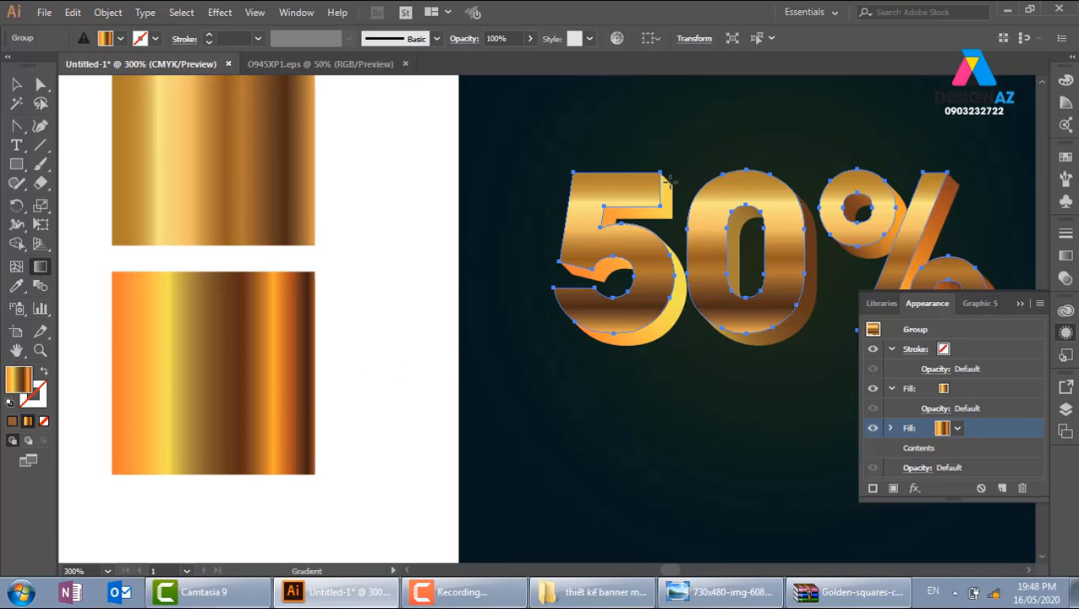
pyautogui.moveTo(670, 318); pyautogui.dragTo(668, 377)
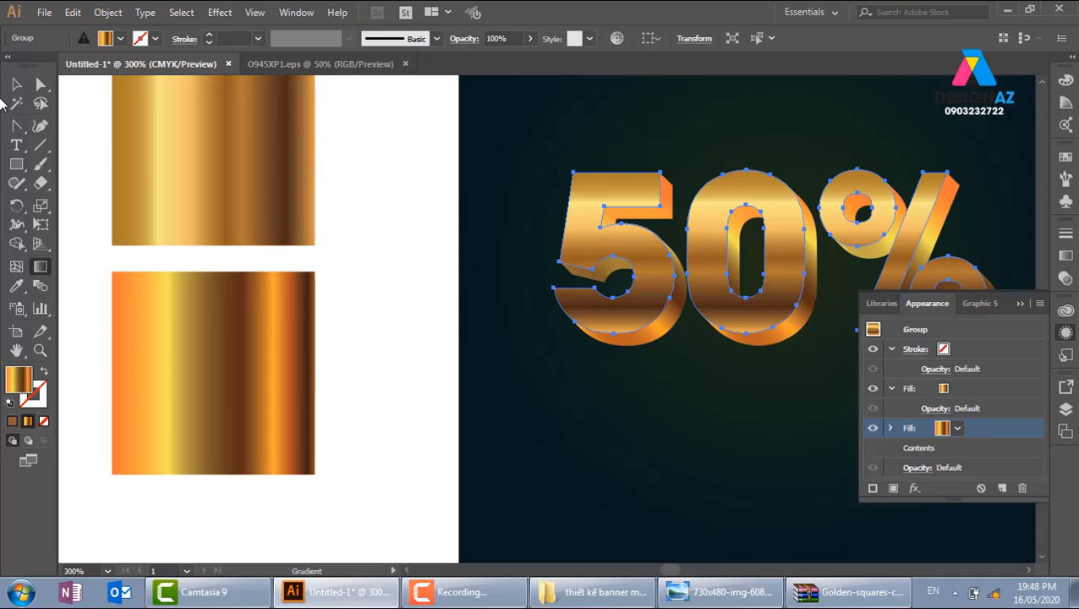
pyautogui.click(16, 84)
pyautogui.click(350, 250)
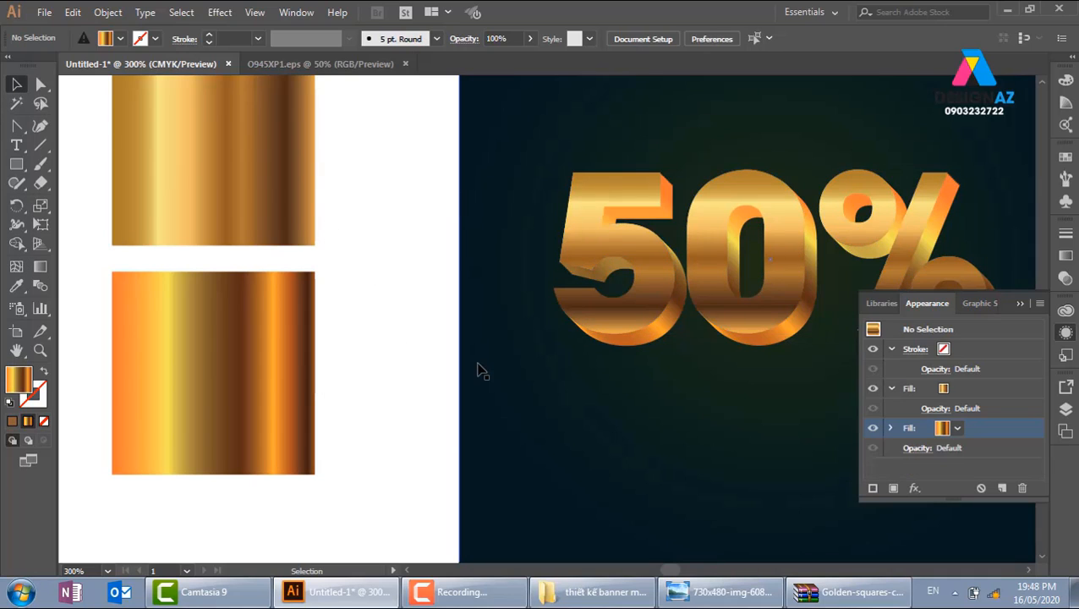
# Move the "50%" lettering onto the white canvas to inspect its depth, and return it to the dark background
pyautogui.hotkey('ctrl', '-')
pyautogui.moveTo(713, 336); pyautogui.dragTo(239, 517)
pyautogui.moveTo(405, 460); pyautogui.dragTo(606, 345)
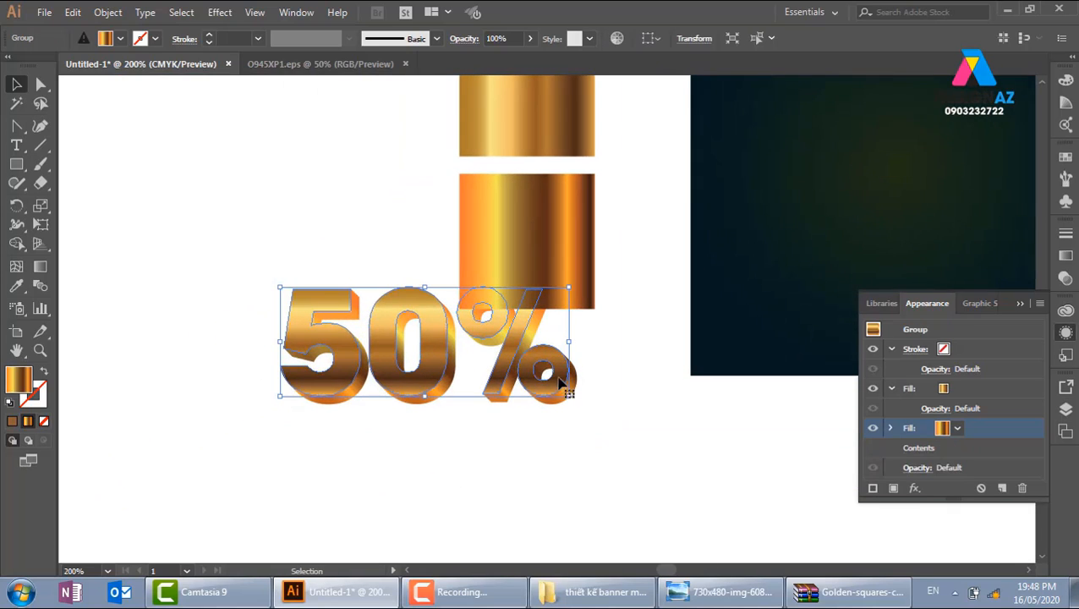
pyautogui.moveTo(558, 401); pyautogui.dragTo(592, 437)
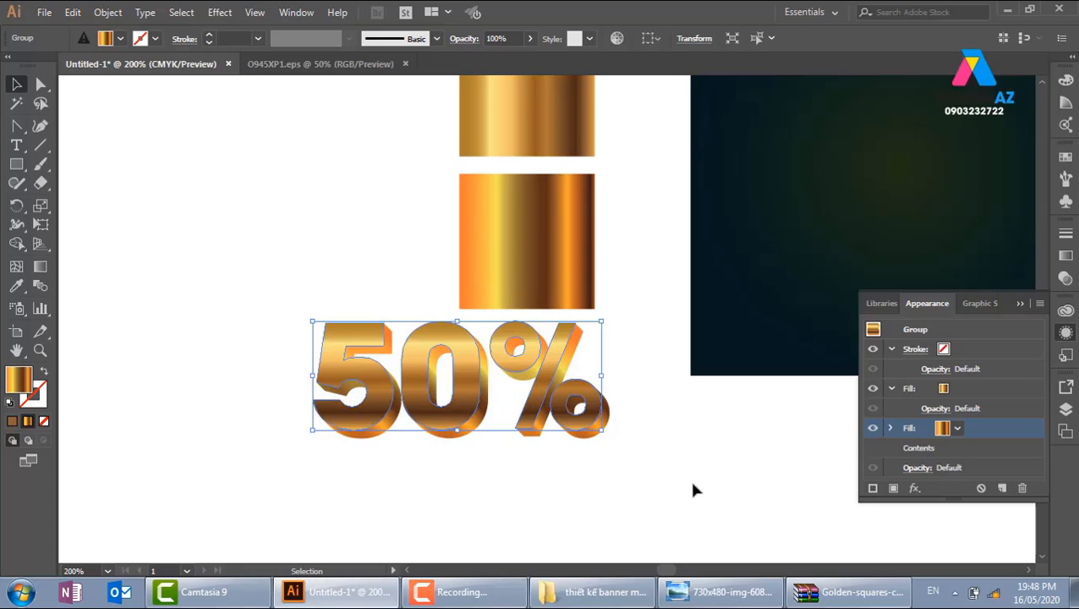
pyautogui.click(719, 487)
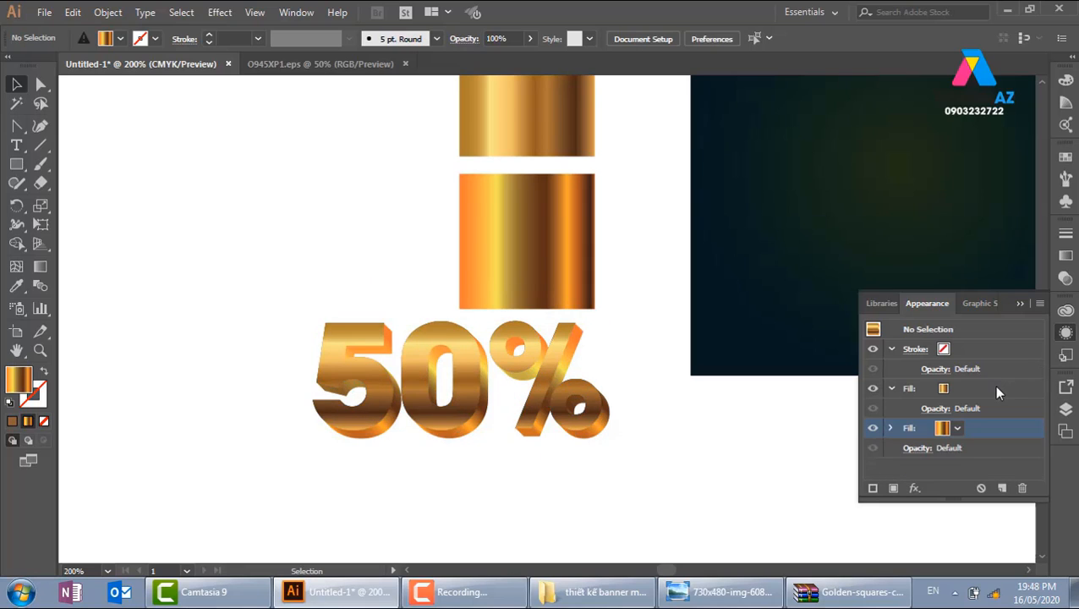
pyautogui.moveTo(465, 394); pyautogui.dragTo(499, 419)
pyautogui.hotkey('ctrl', '+')
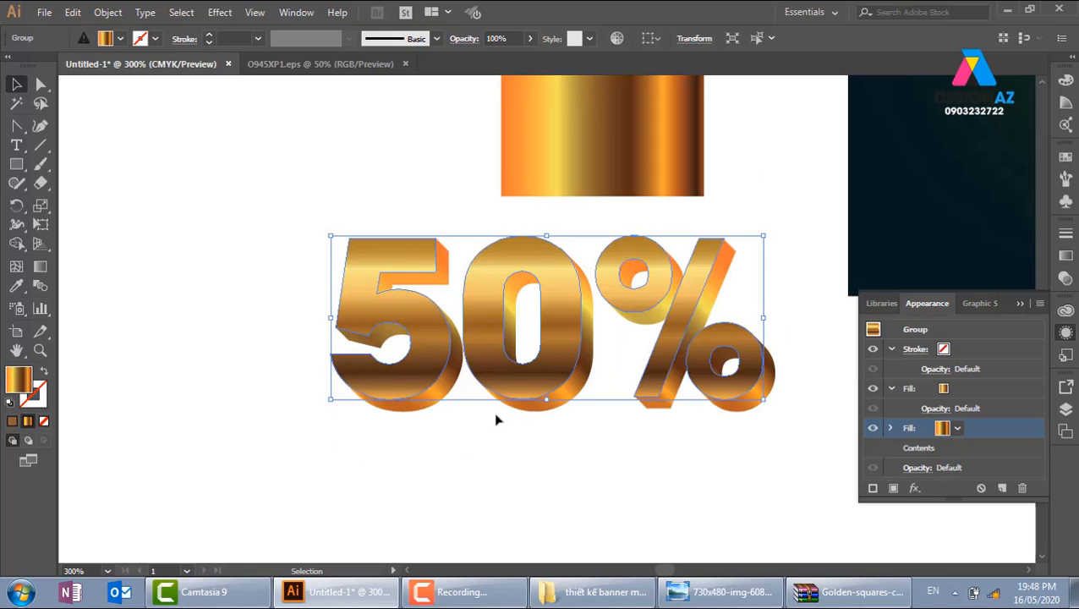
pyautogui.press('space')
pyautogui.moveTo(602, 322); pyautogui.dragTo(690, 267)
pyautogui.press('space')
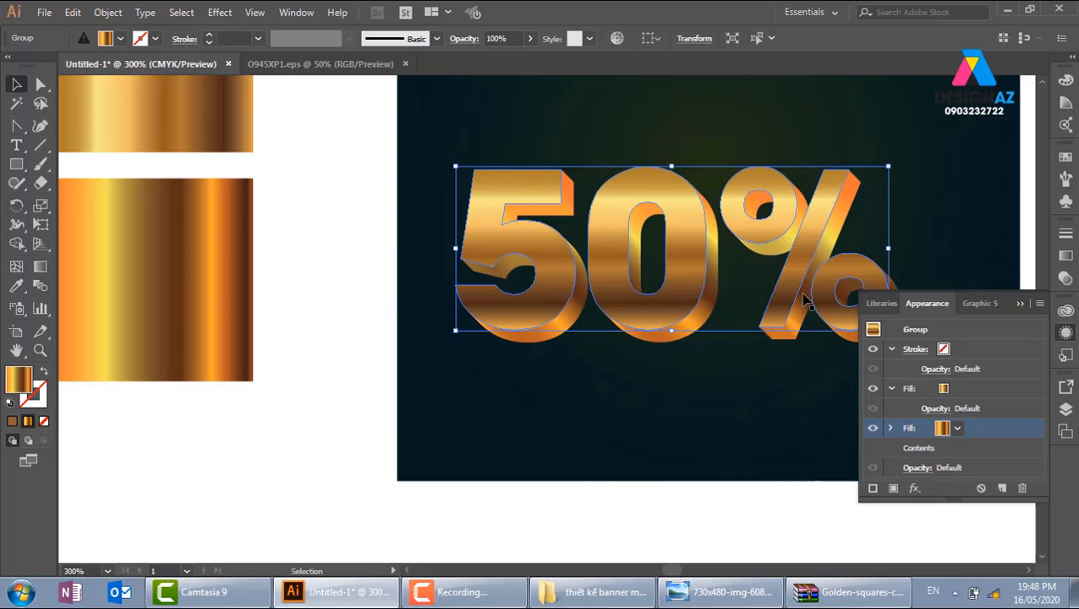
# Add a second stroke to the "50%" group above its fills, in black with a weight of 2 pt
pyautogui.click(1000, 389)
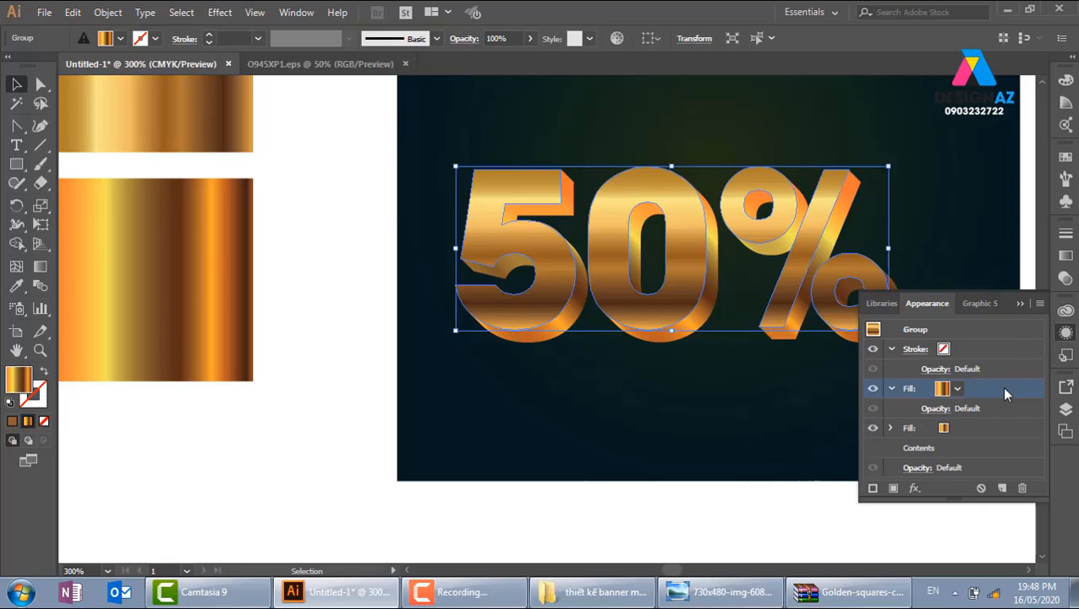
pyautogui.click(1040, 303)
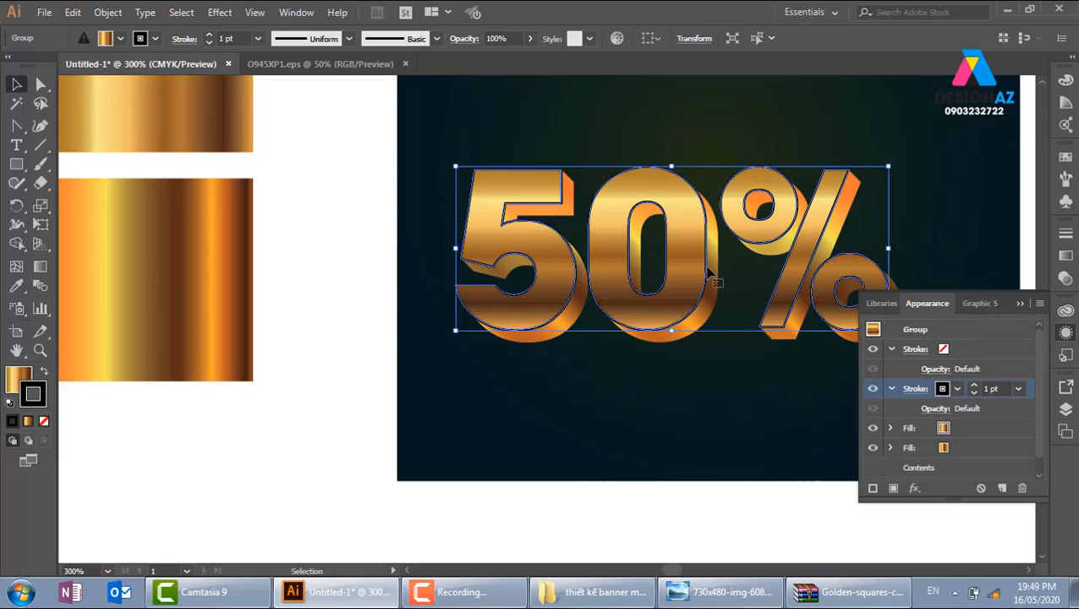
pyautogui.click(1017, 388)
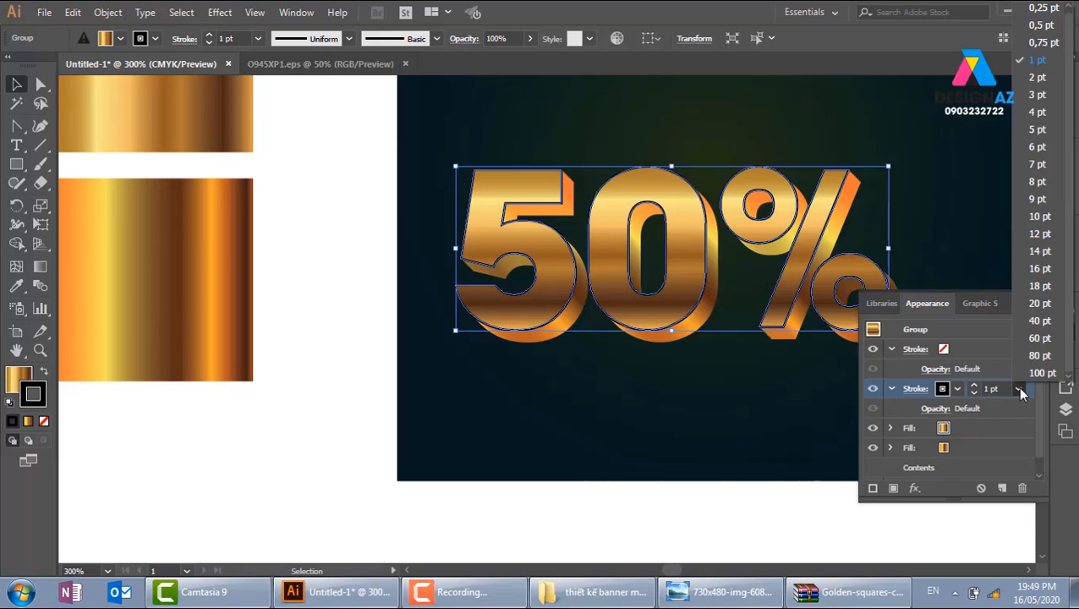
pyautogui.click(1043, 100)
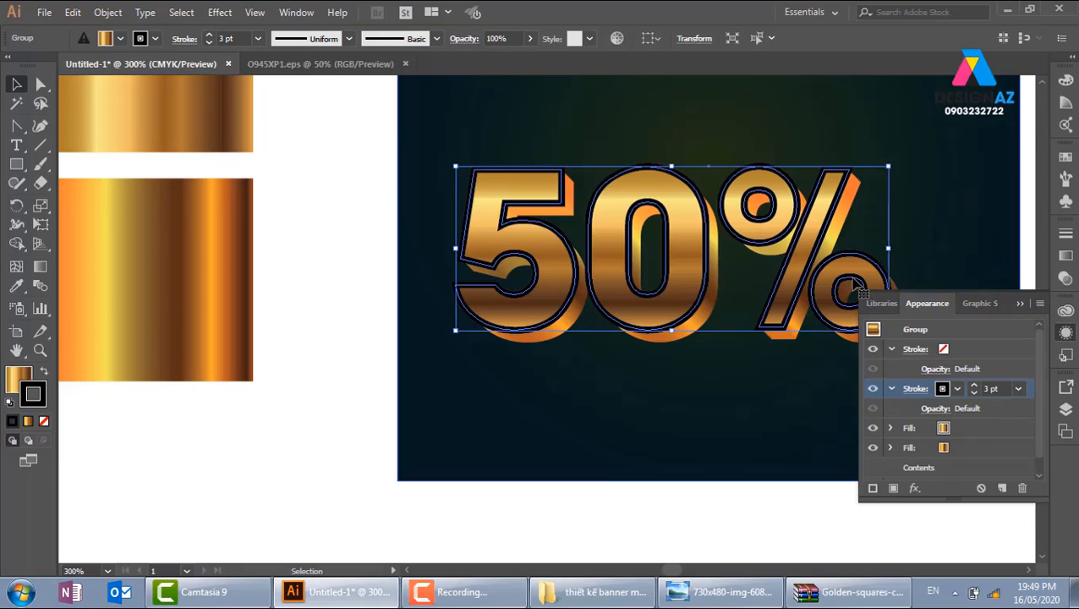
pyautogui.click(1019, 389)
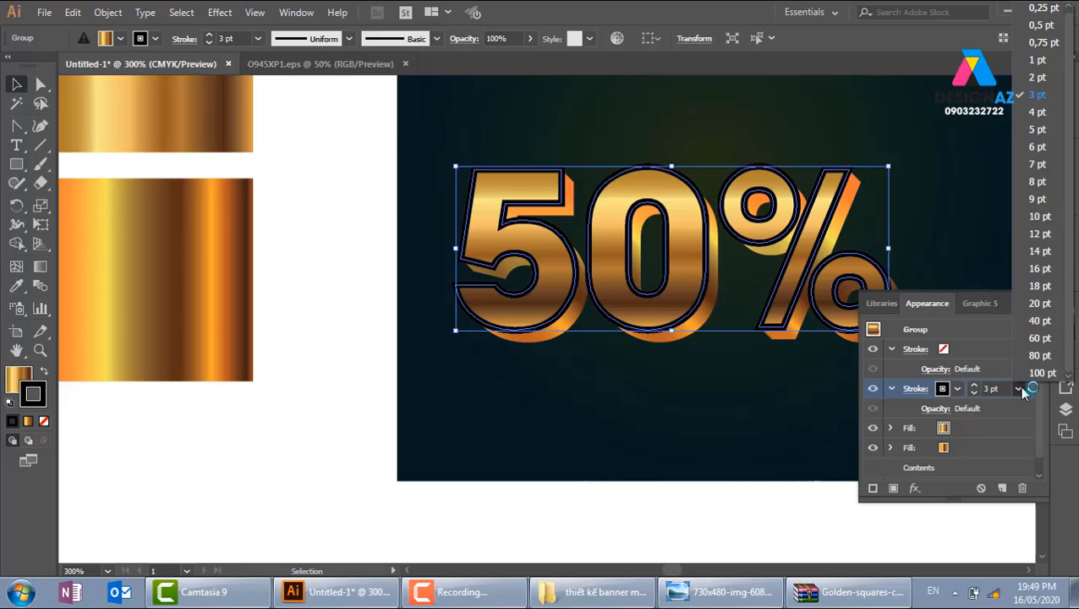
pyautogui.click(1037, 77)
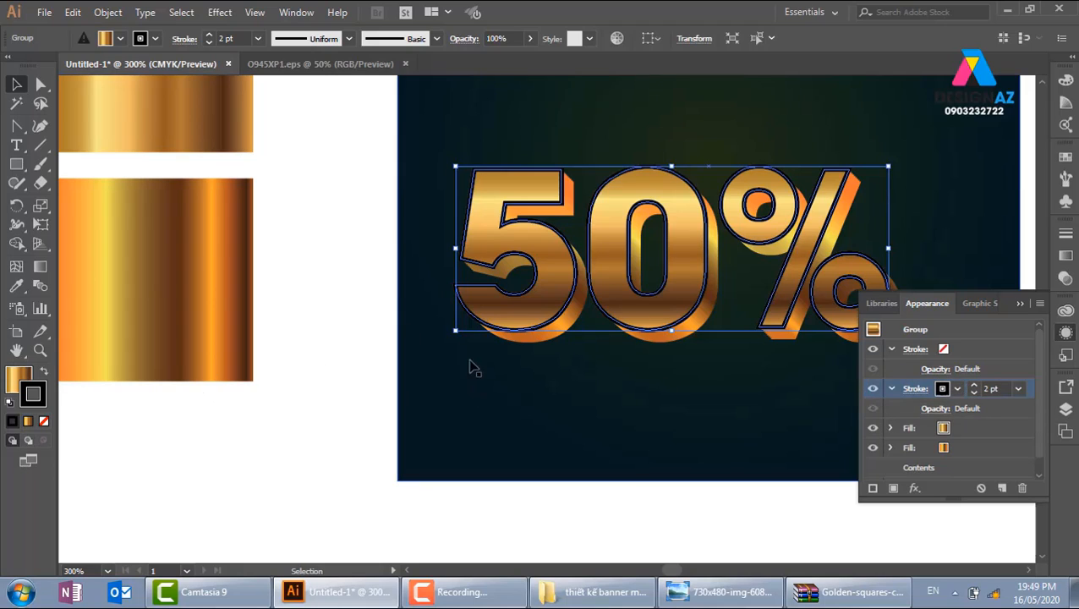
# Try to sample the lower square's gradient onto the new stroke with the Eyedropper, and restore the black 2 pt stroke
pyautogui.press('i')
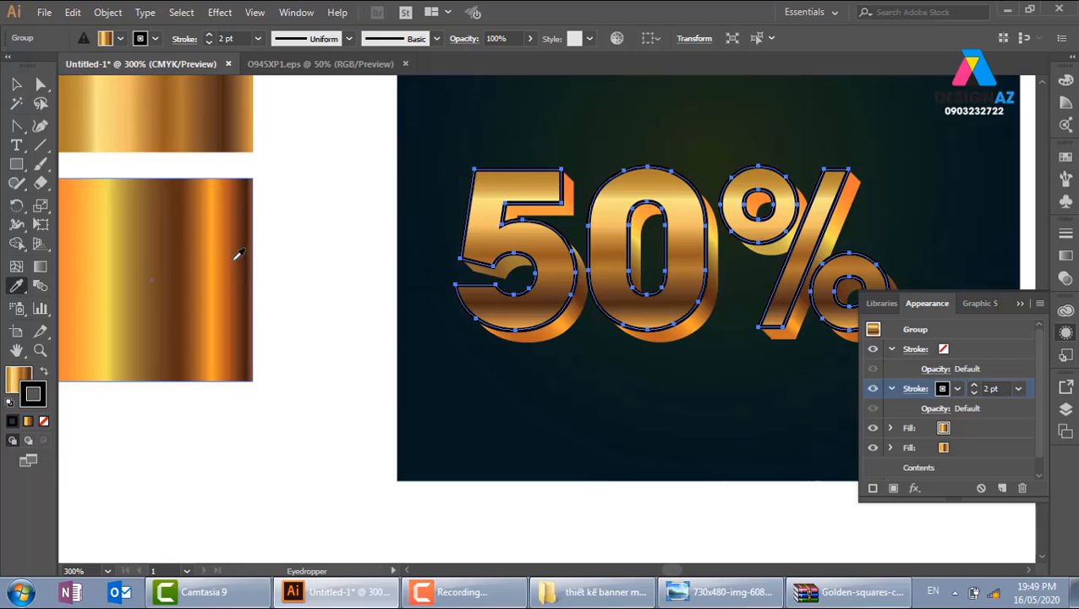
pyautogui.click(236, 253)
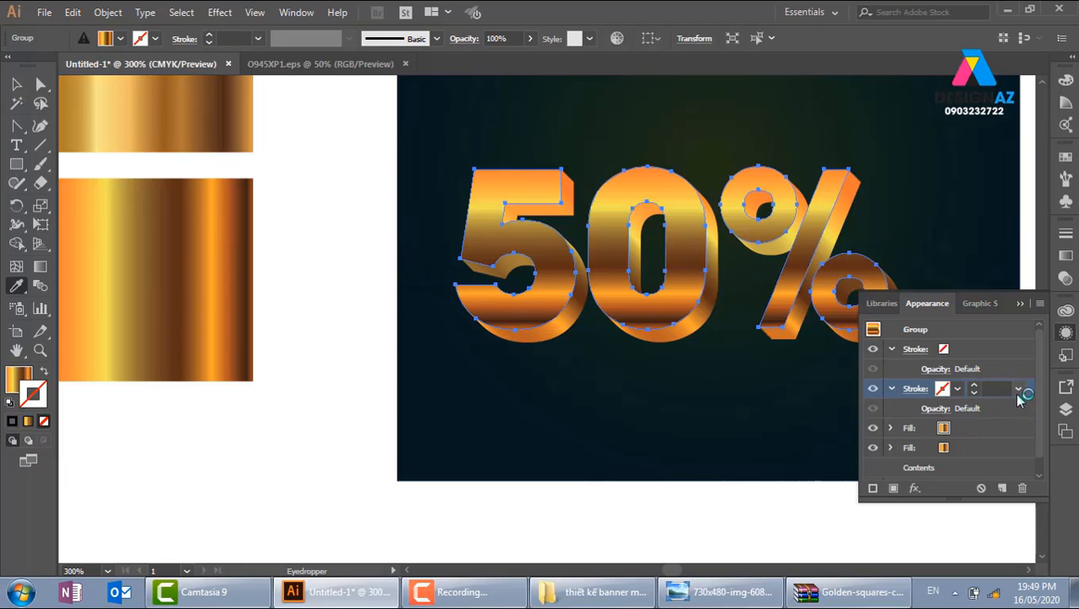
pyautogui.click(1019, 390)
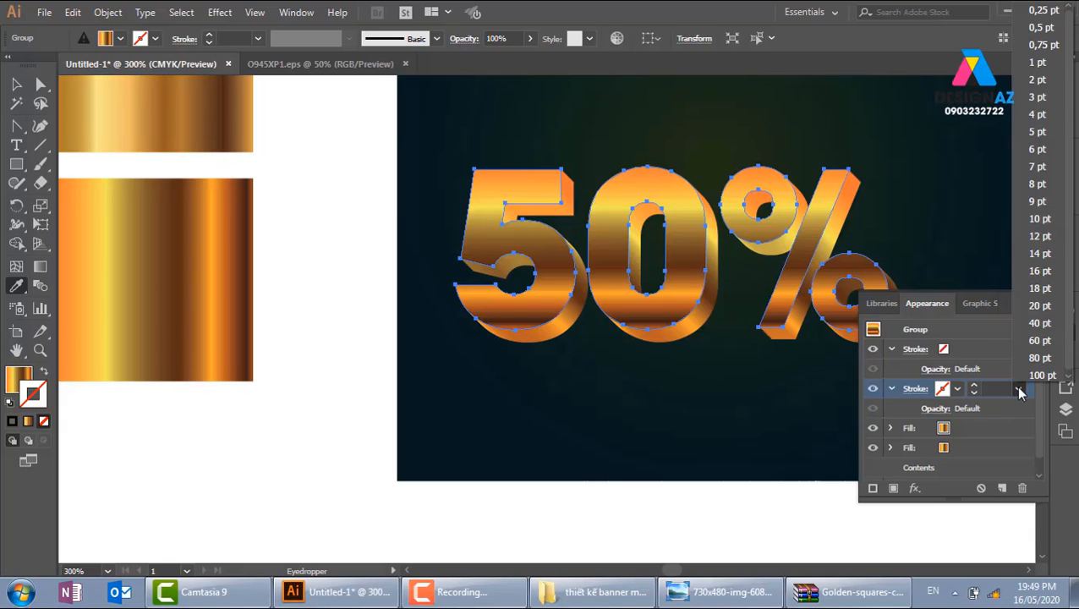
pyautogui.click(949, 387)
pyautogui.click(952, 388)
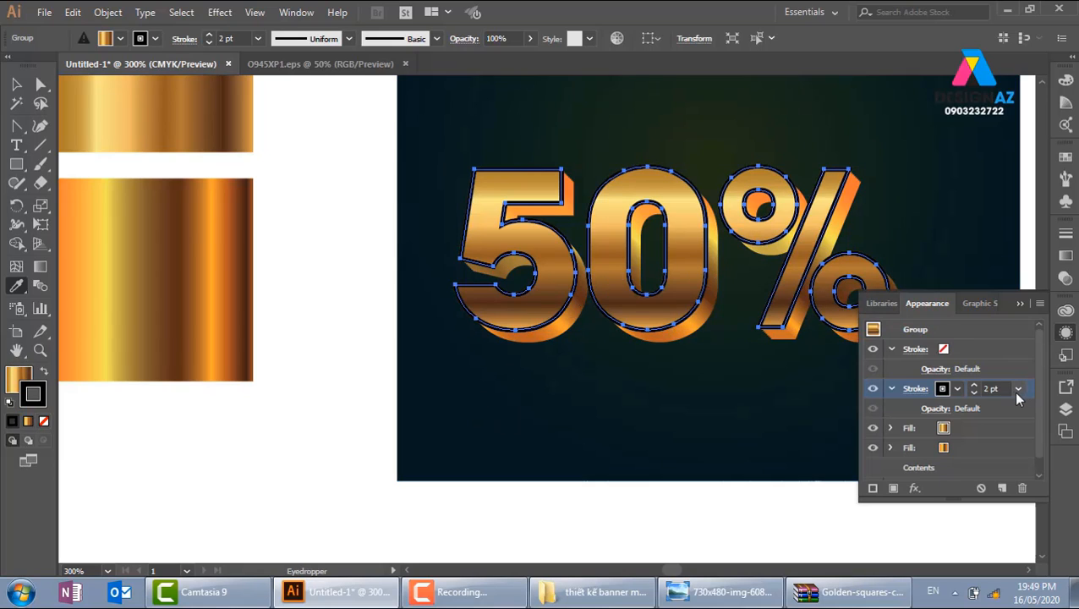
pyautogui.click(17, 84)
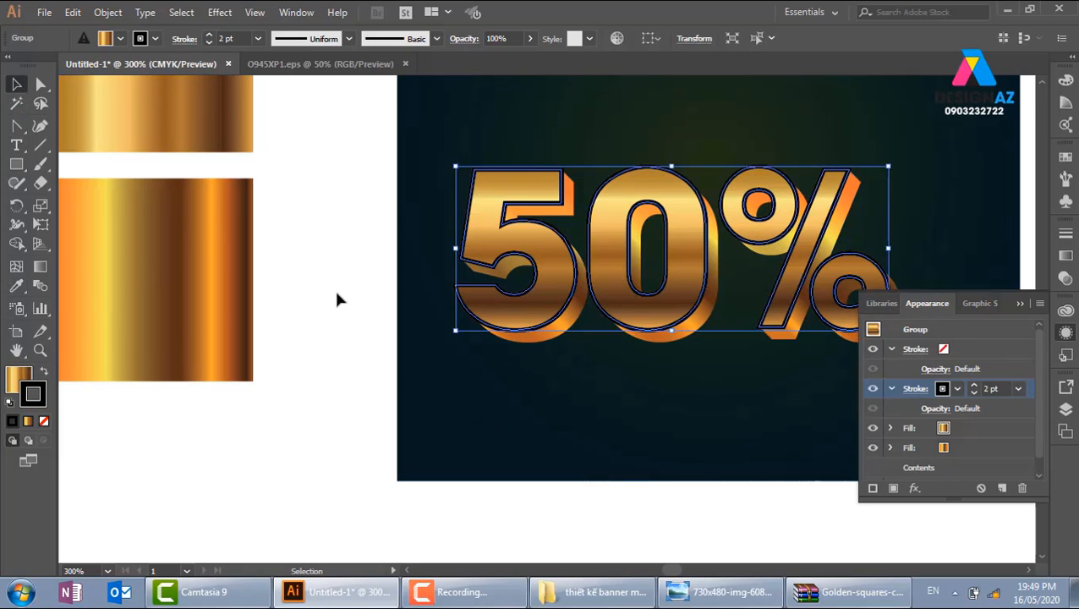
pyautogui.click(334, 292)
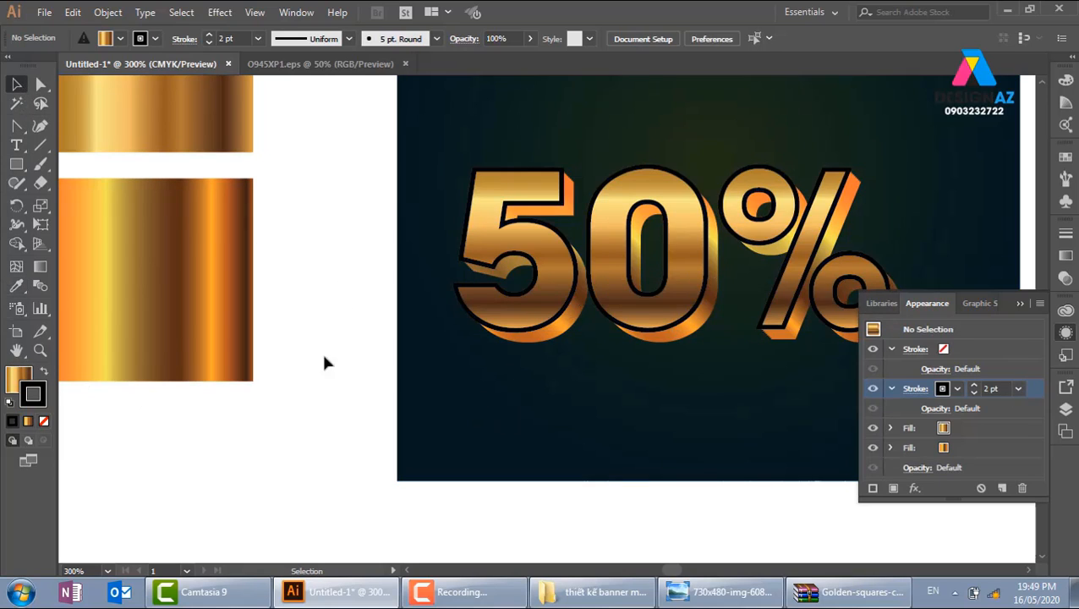
# Save the upper square's gold gradient as a new swatch under its default name
pyautogui.click(204, 140)
pyautogui.click(1065, 157)
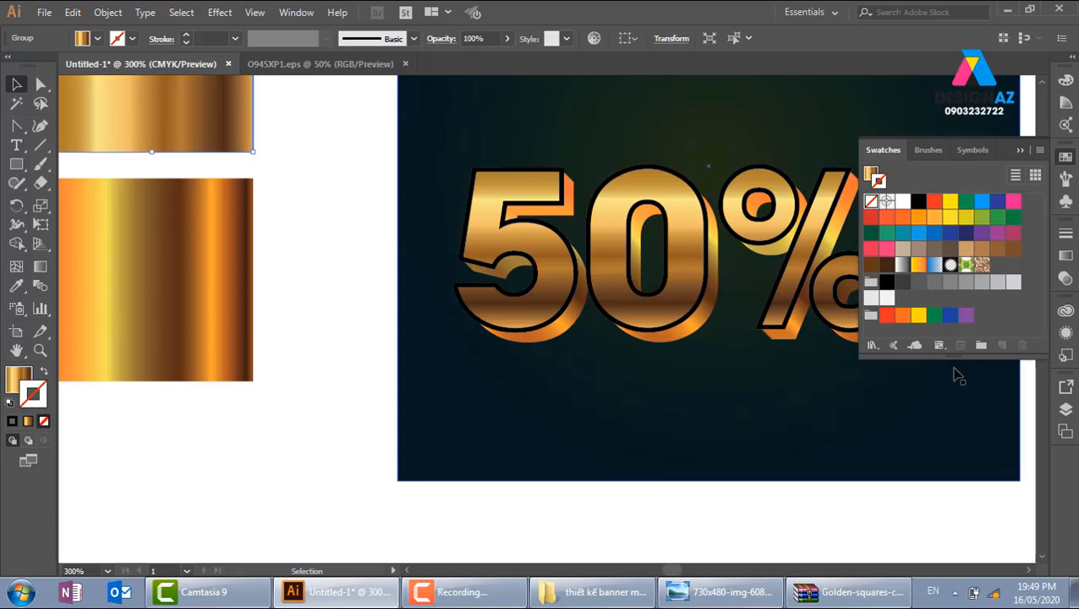
pyautogui.moveTo(948, 359); pyautogui.dragTo(948, 454)
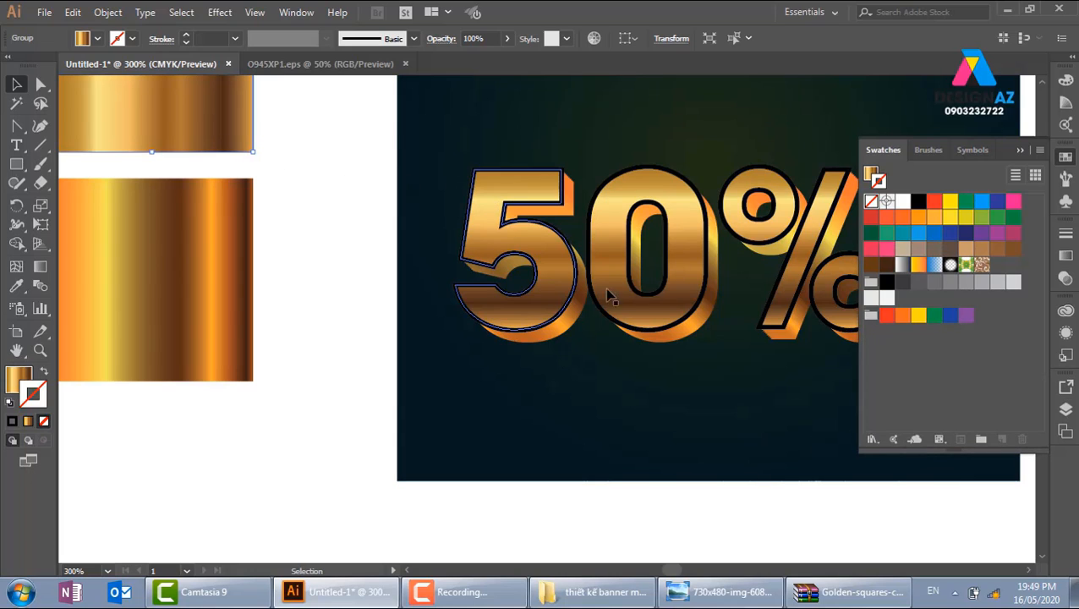
pyautogui.click(320, 439)
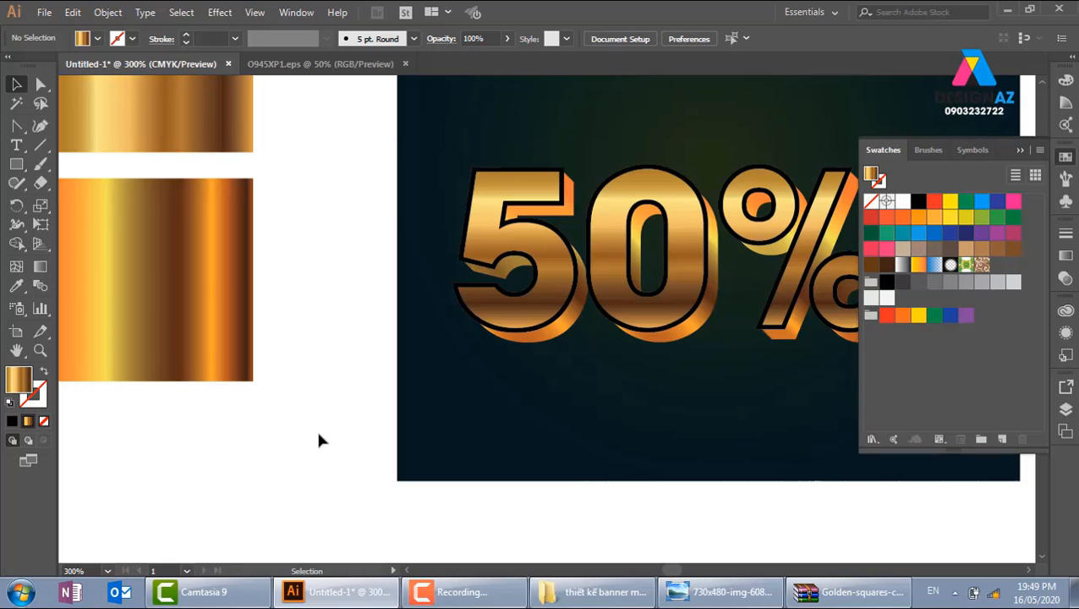
pyautogui.click(173, 123)
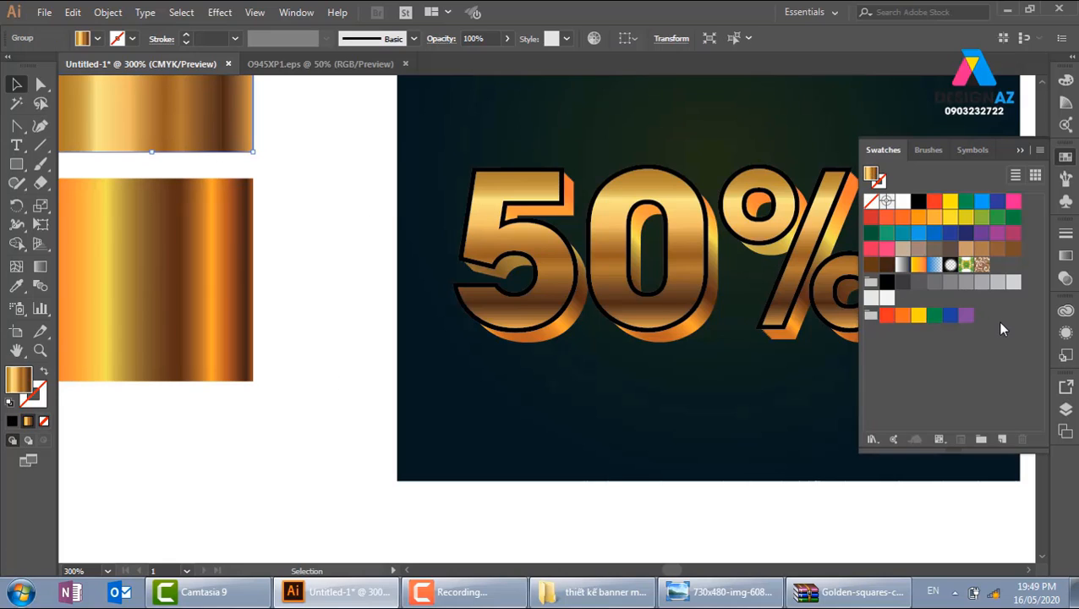
pyautogui.click(1003, 438)
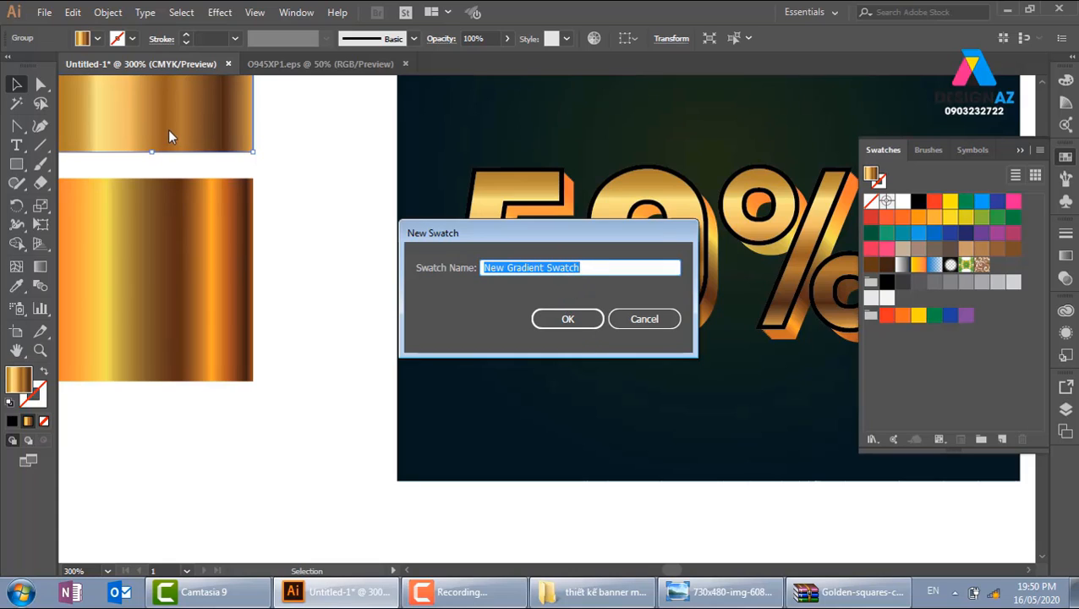
pyautogui.click(566, 326)
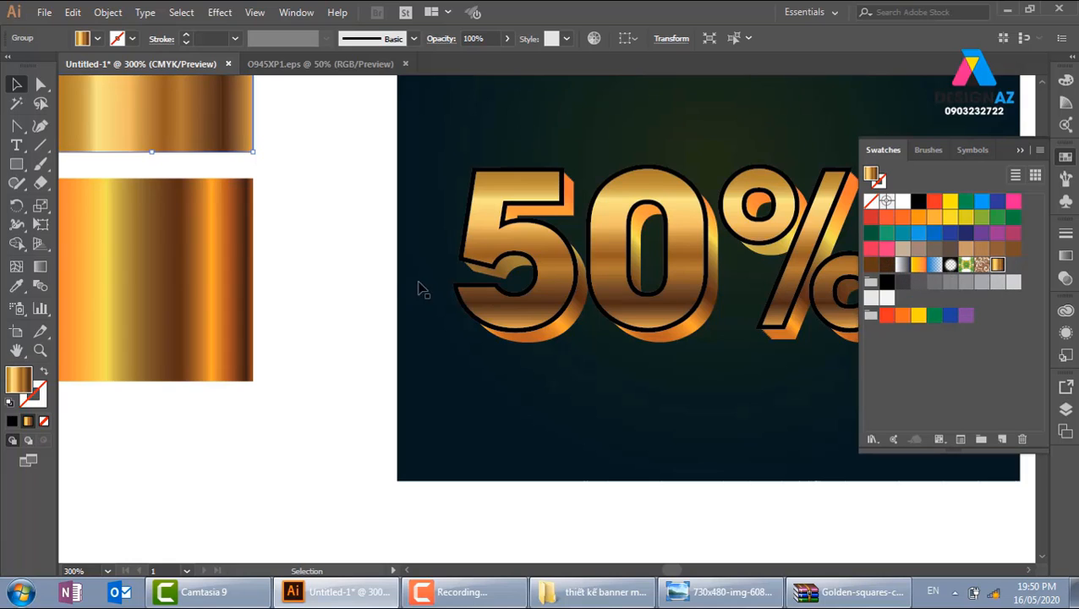
# Apply the saved gold gradient swatch to the 2 pt black stroke of the "50%" group
pyautogui.click(474, 307)
pyautogui.click(590, 305)
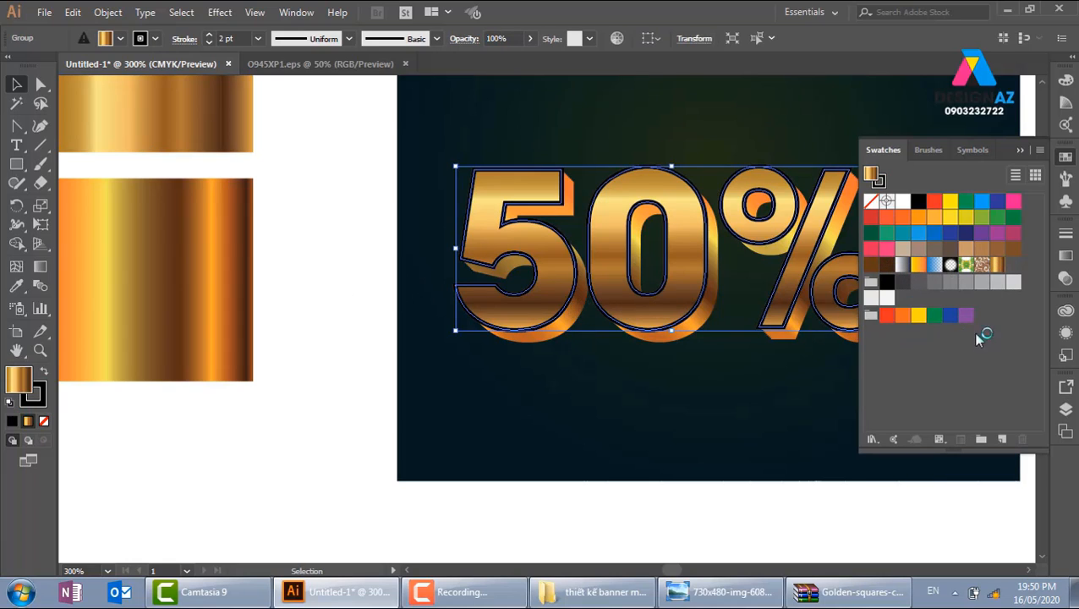
pyautogui.click(1066, 334)
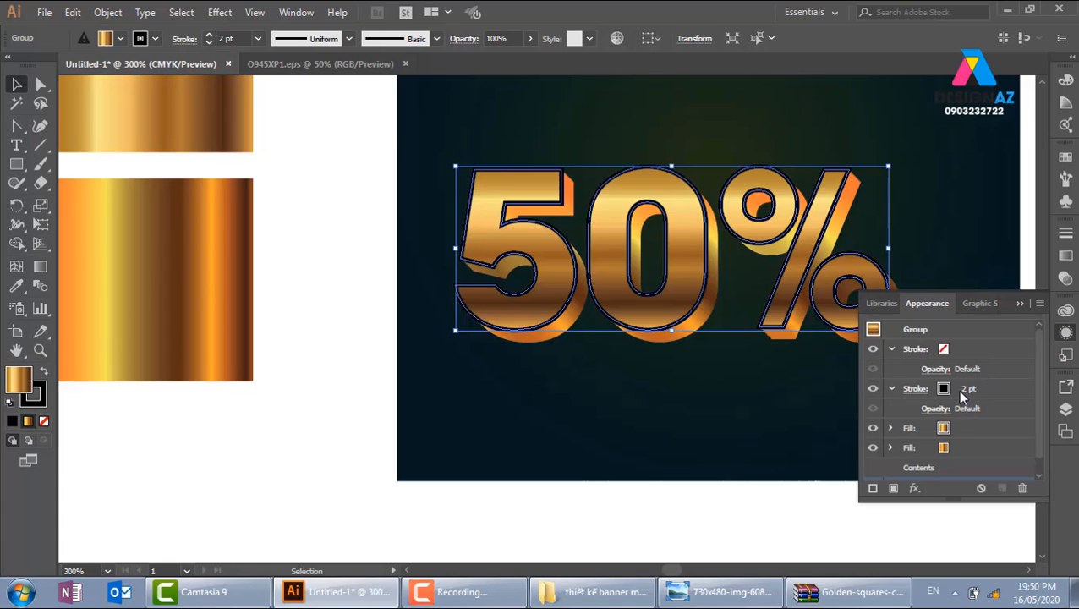
pyautogui.click(943, 385)
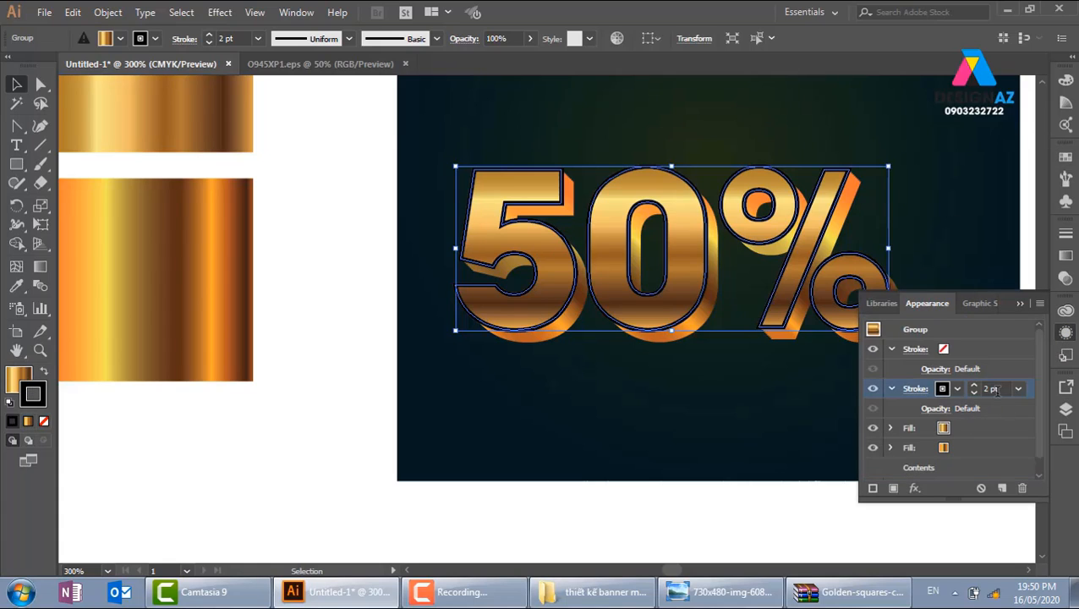
pyautogui.click(956, 388)
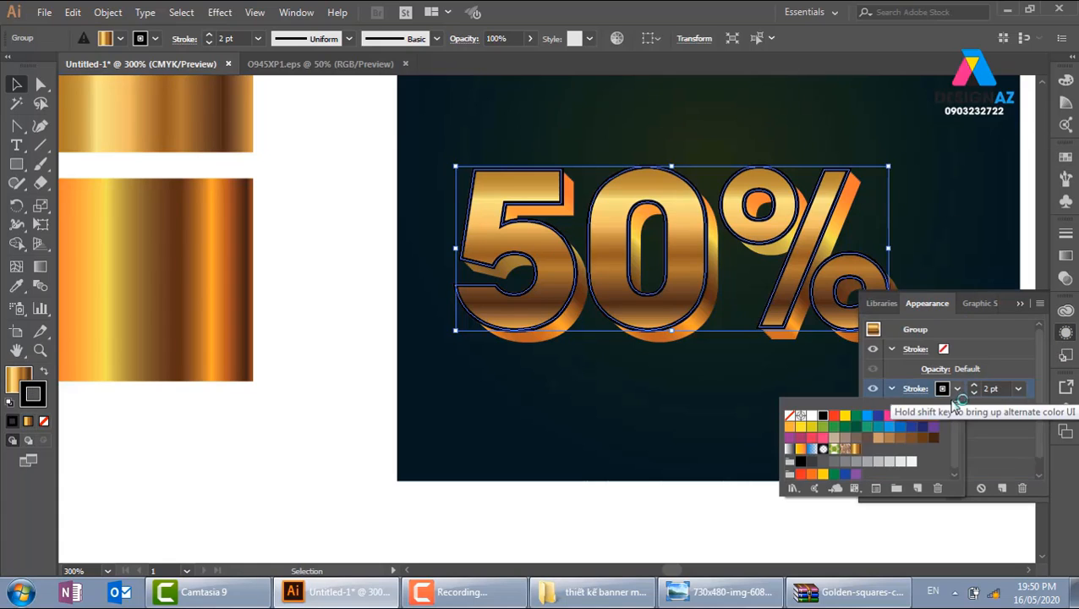
pyautogui.click(855, 451)
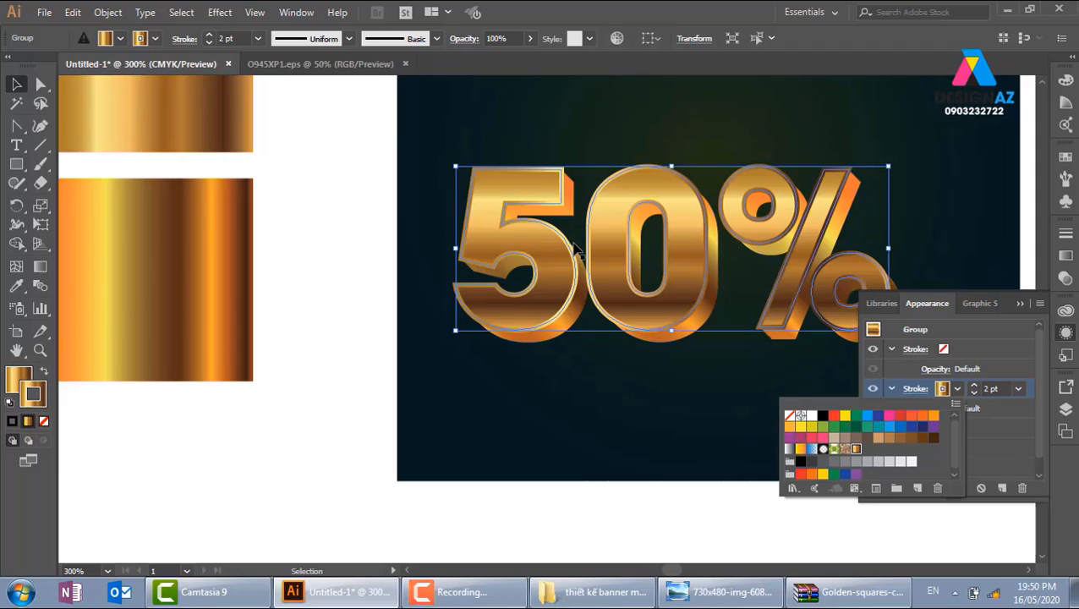
# Set the "50%" group's gold gradient stroke weight to 1 pt and deselect the lettering
pyautogui.click(1020, 390)
pyautogui.click(1018, 388)
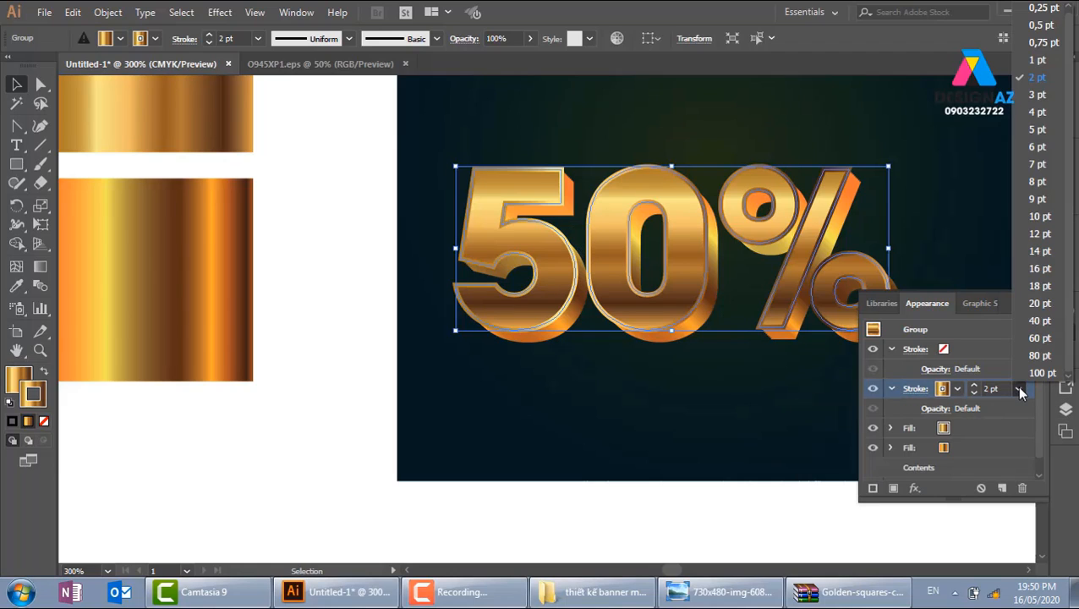
pyautogui.click(1040, 71)
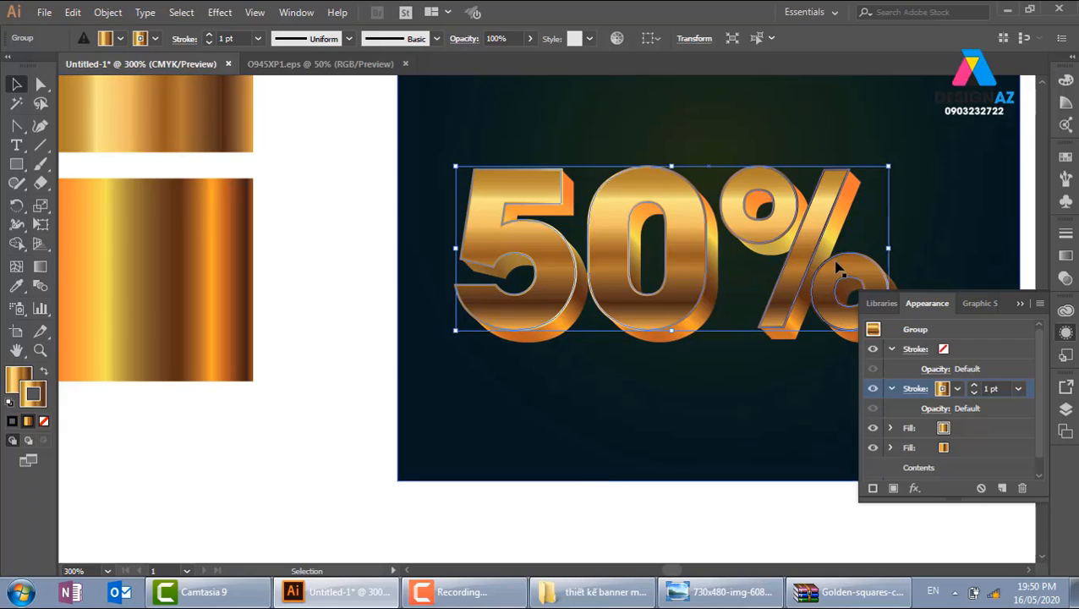
pyautogui.click(292, 422)
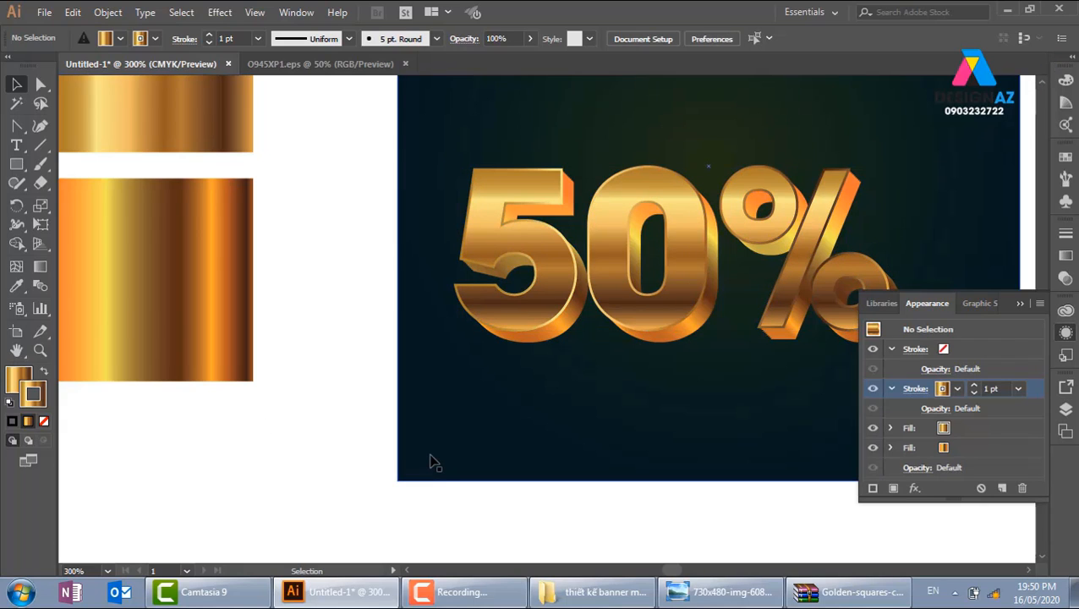
pyautogui.hotkey('ctrl', '-')
pyautogui.moveTo(653, 378); pyautogui.dragTo(585, 383)
pyautogui.press('z')
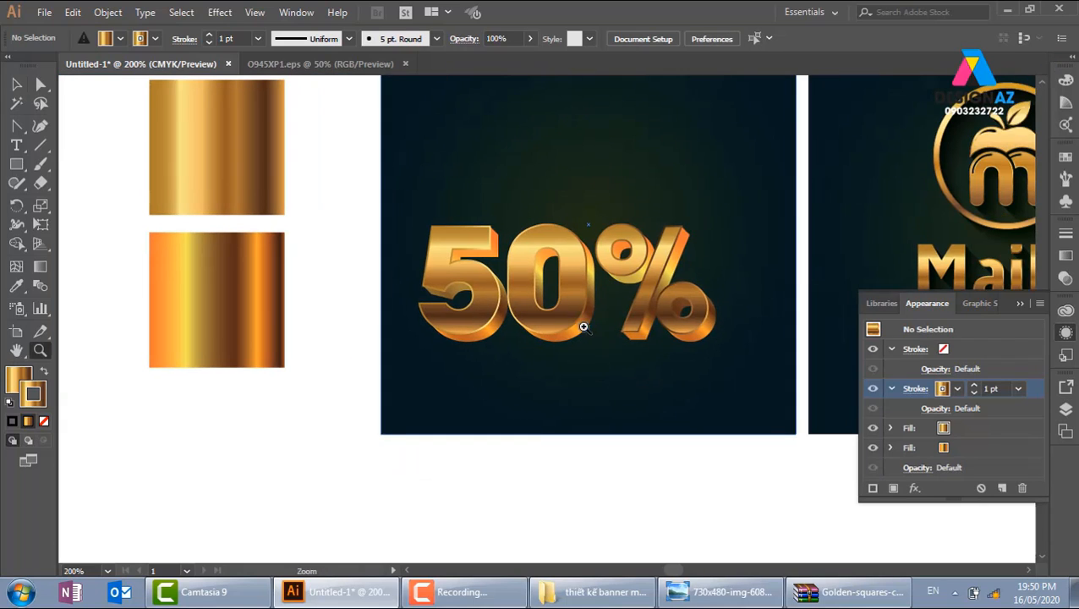
pyautogui.moveTo(398, 193); pyautogui.dragTo(814, 441)
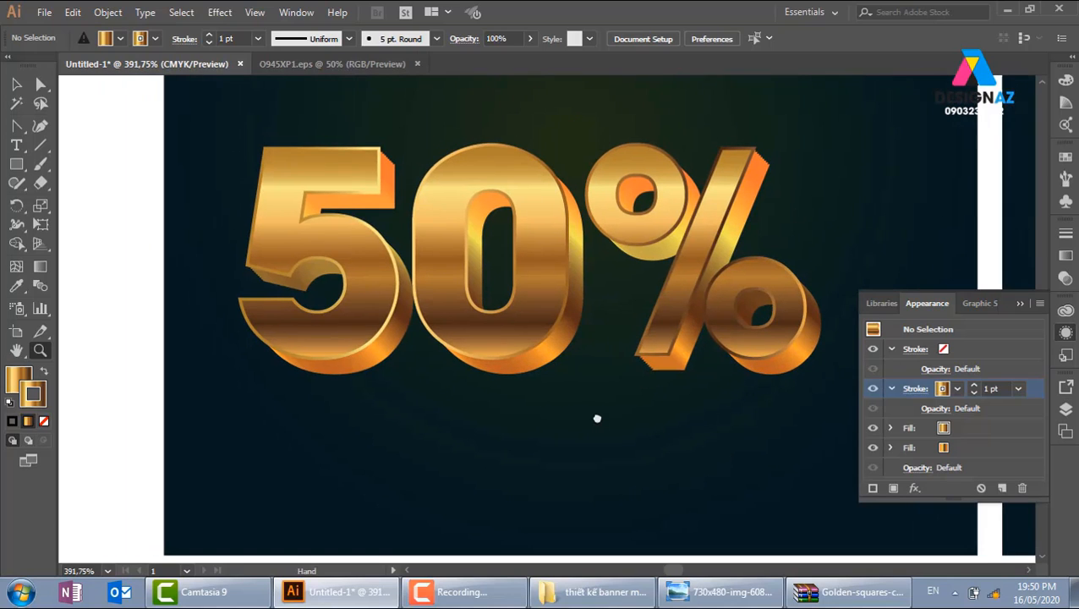
pyautogui.click(16, 85)
pyautogui.click(964, 431)
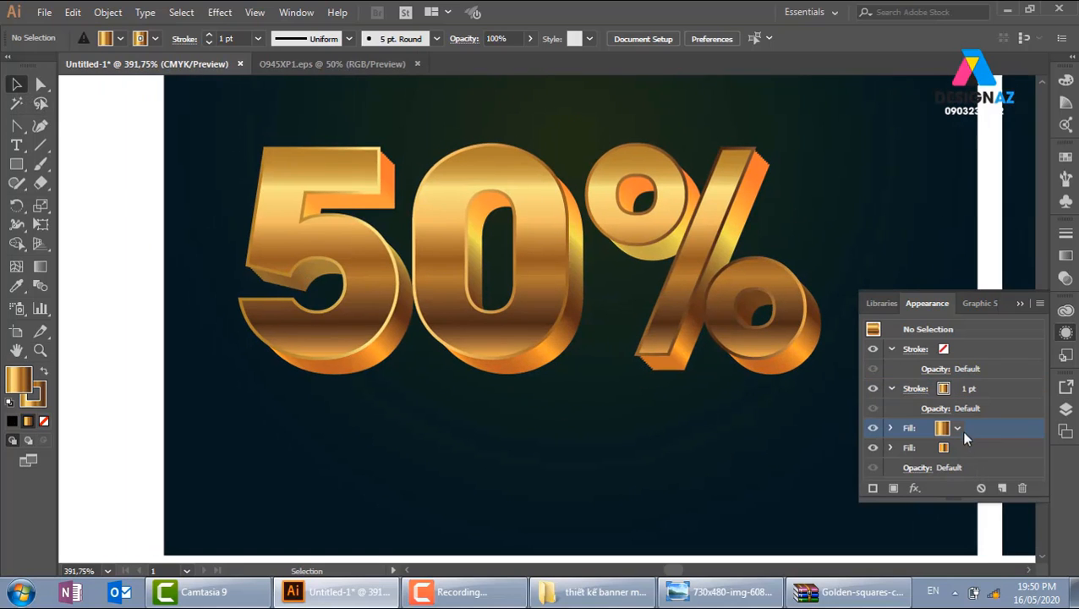
pyautogui.press('g')
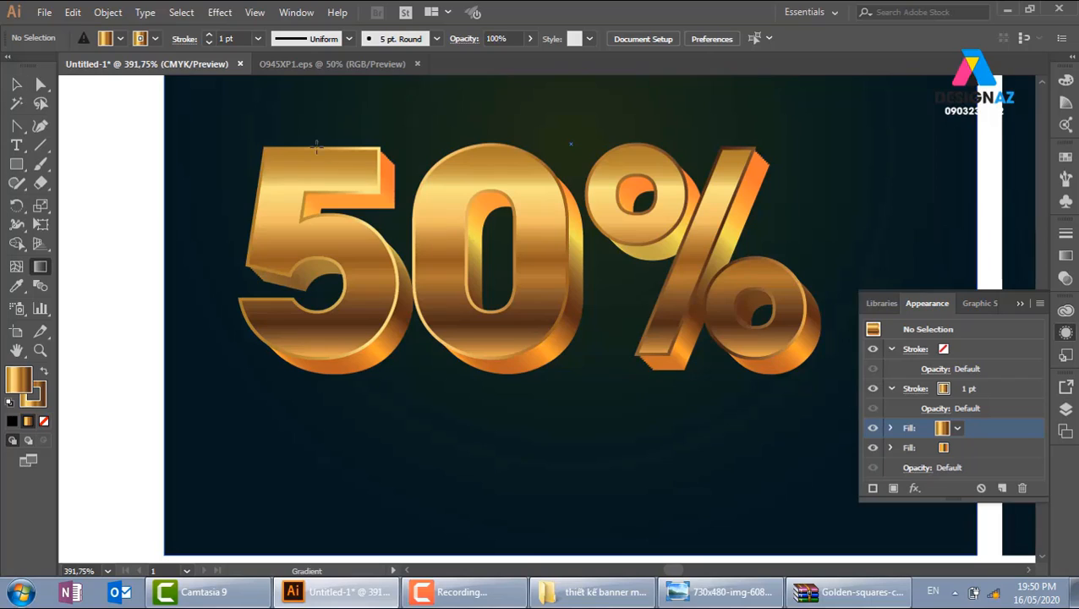
pyautogui.click(461, 286)
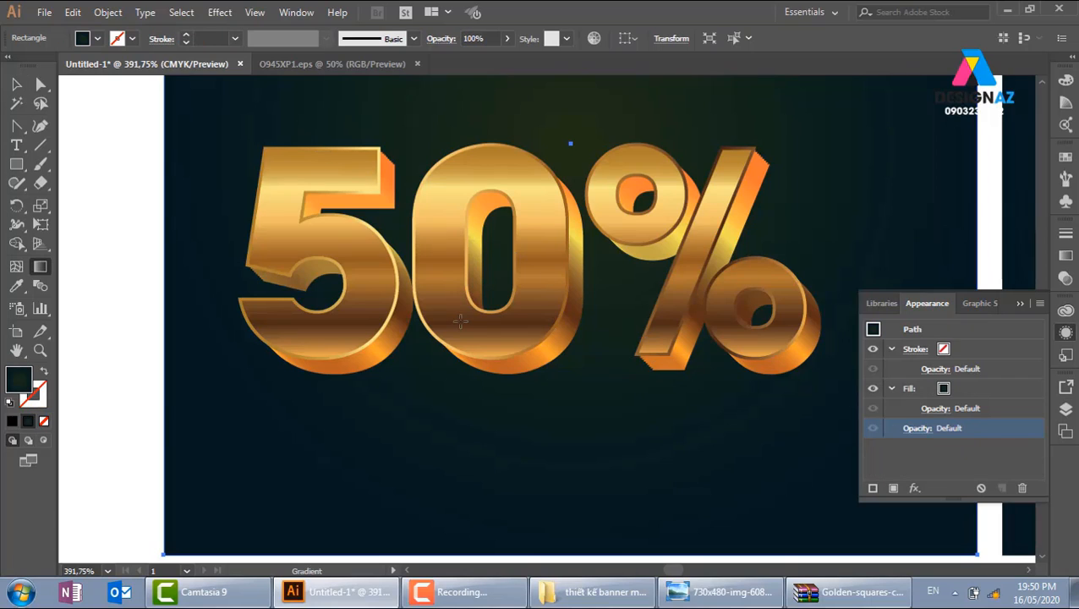
# Try redrawing the gold gradient of the "50%" group's upper fill diagonally across the whole lettering
pyautogui.click(16, 84)
pyautogui.click(356, 258)
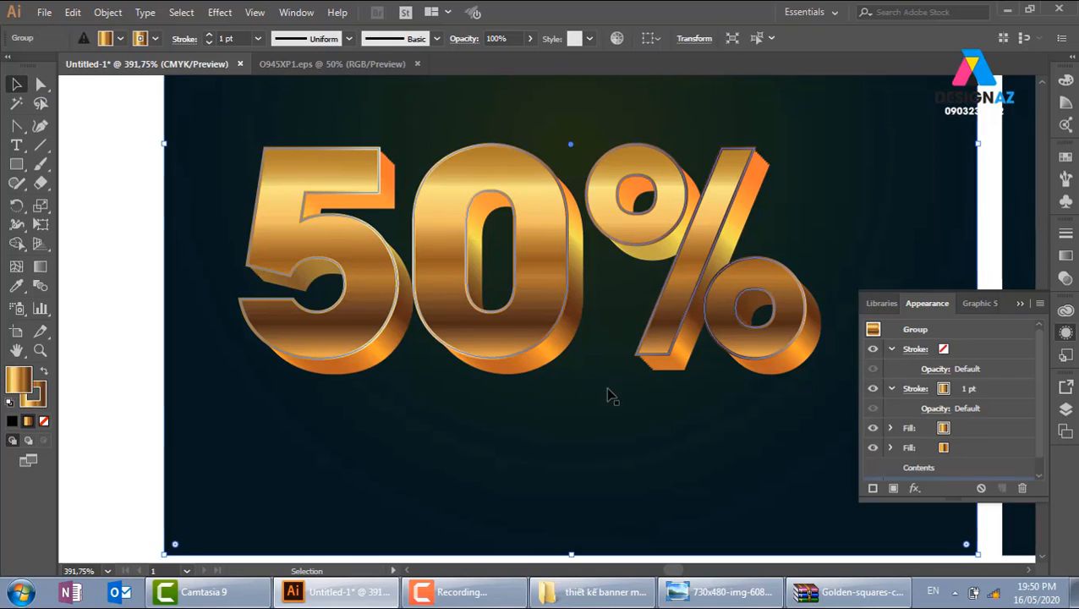
pyautogui.click(1005, 430)
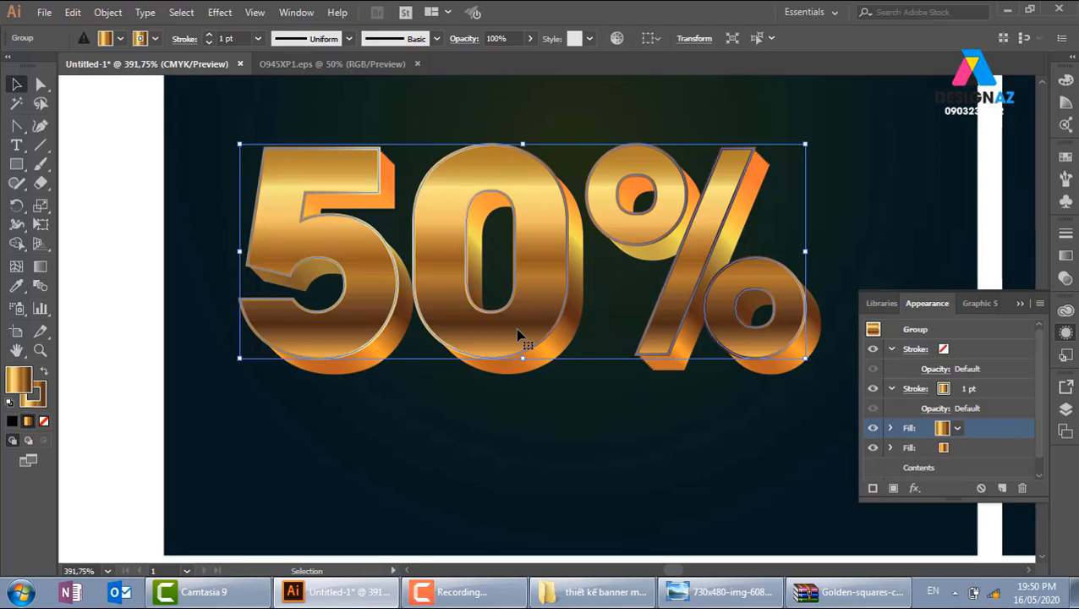
pyautogui.press('g')
pyautogui.moveTo(356, 146); pyautogui.dragTo(660, 412)
pyautogui.moveTo(235, 117); pyautogui.dragTo(912, 489)
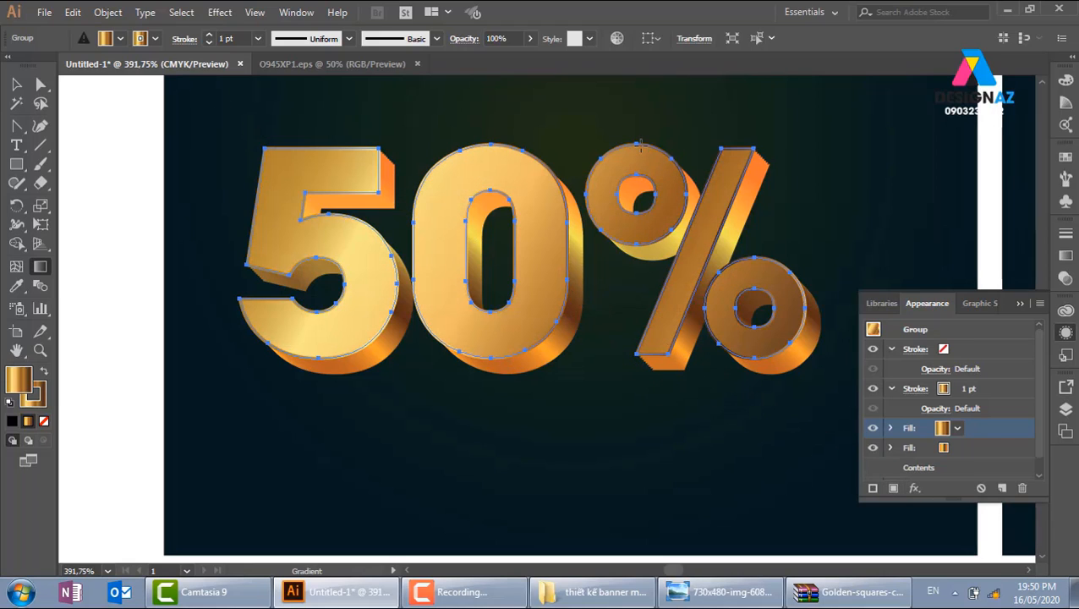
pyautogui.hotkey('ctrl', '-')
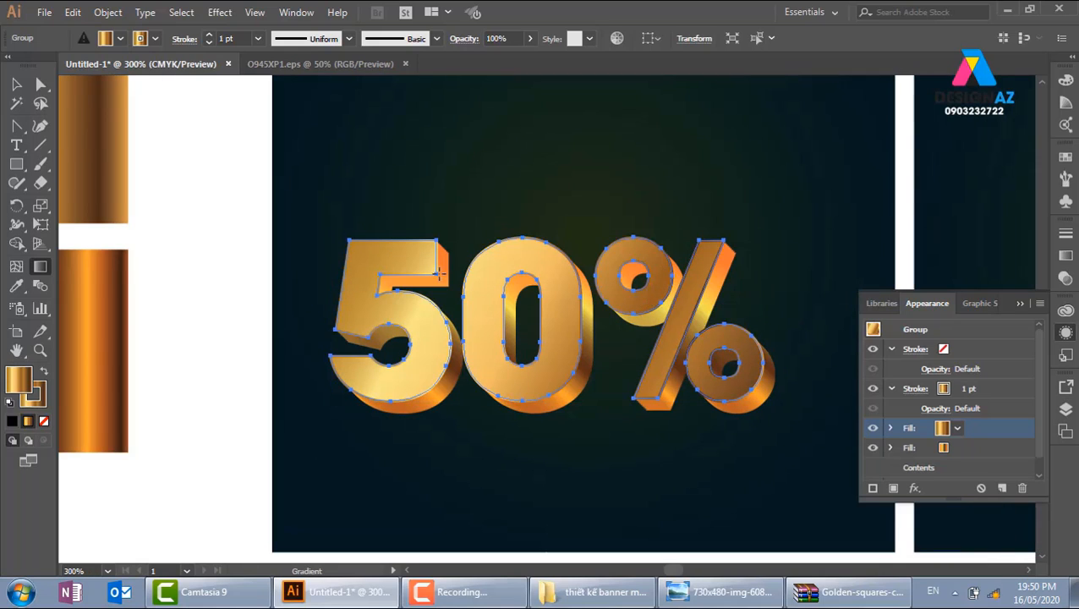
pyautogui.moveTo(398, 255); pyautogui.dragTo(800, 467)
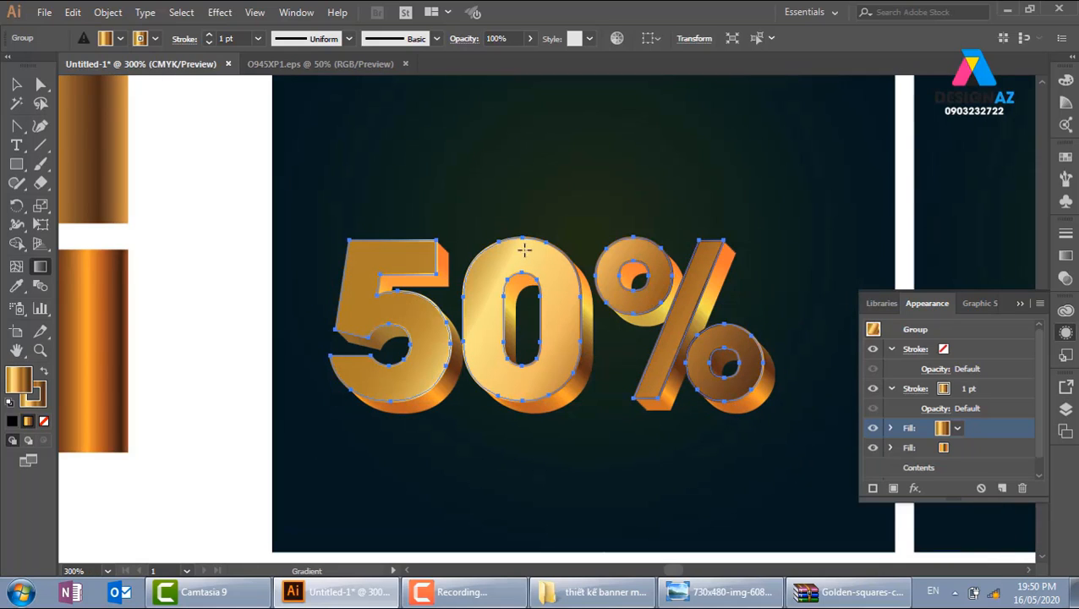
# Redraw the upper fill's gold gradient nearly vertically, from the top of the zero to just below its base, and deselect
pyautogui.moveTo(497, 184); pyautogui.dragTo(516, 420)
pyautogui.moveTo(521, 238); pyautogui.dragTo(554, 424)
pyautogui.click(16, 83)
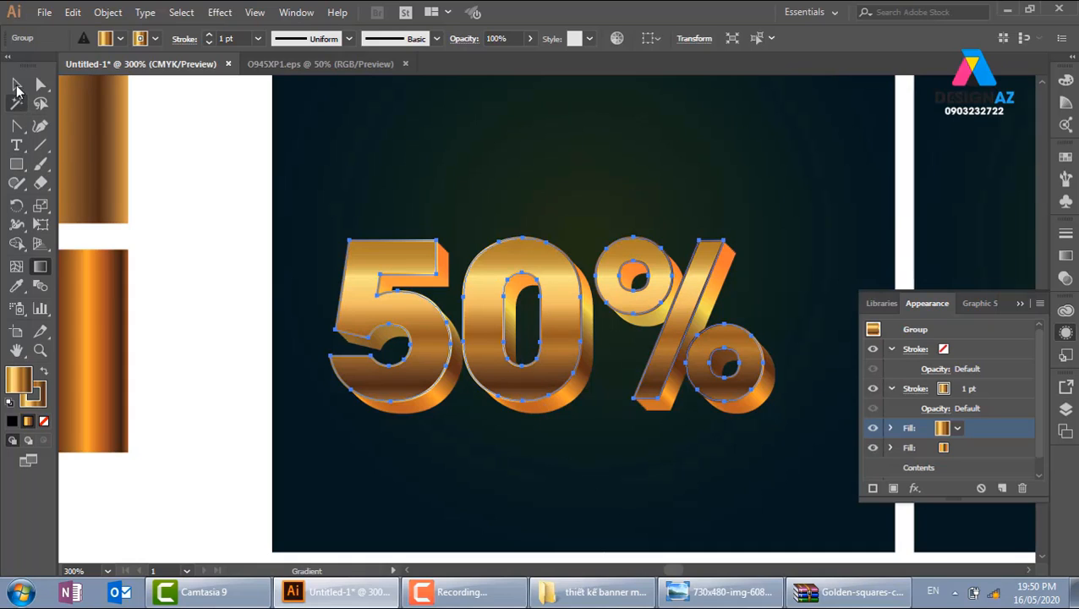
pyautogui.click(169, 175)
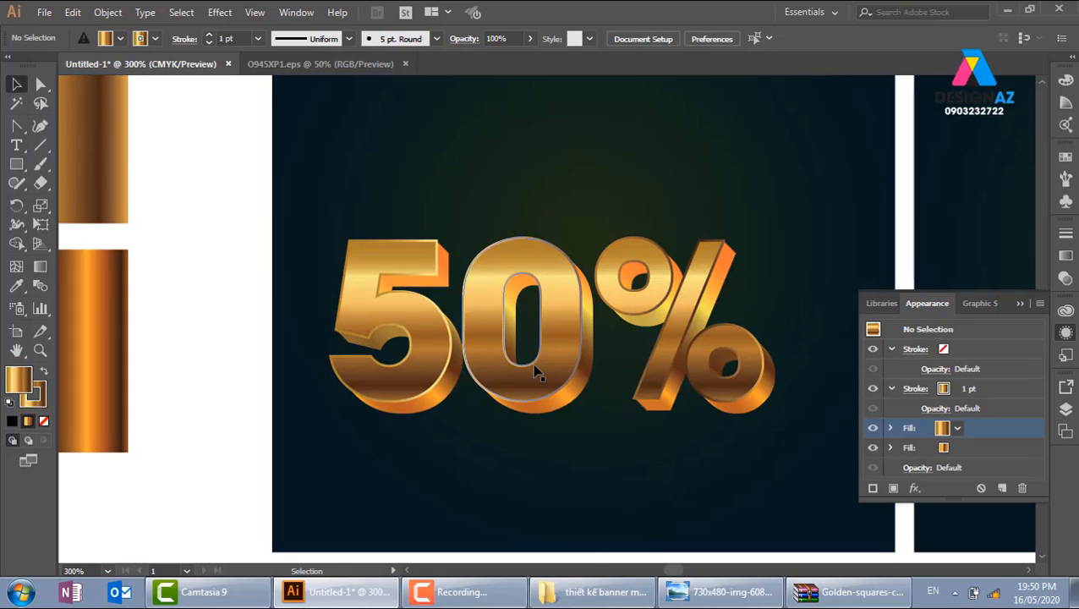
pyautogui.click(993, 391)
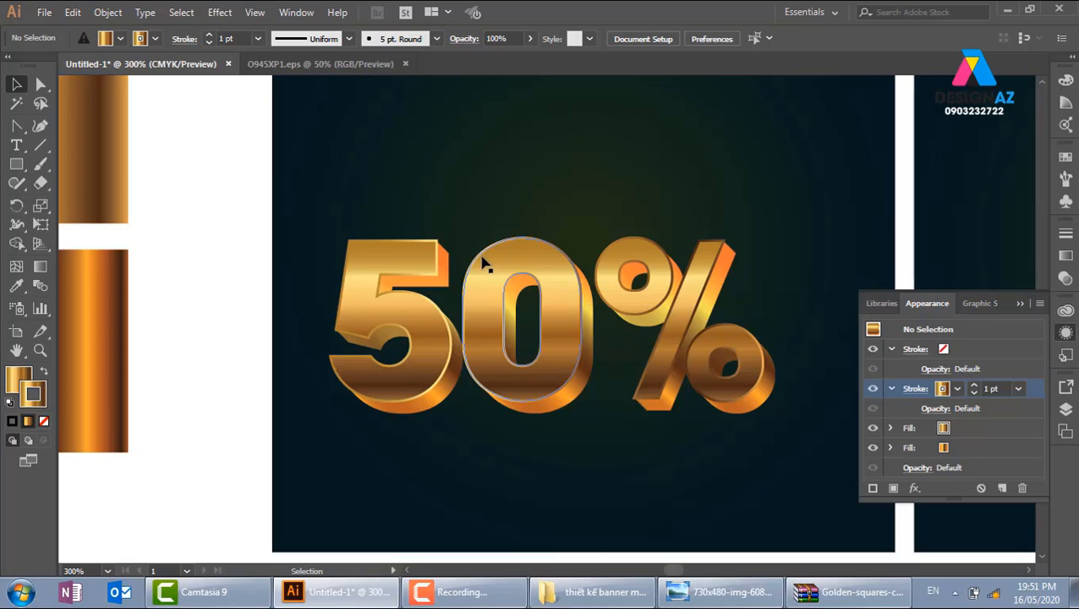
pyautogui.press('a')
pyautogui.scroll(1, 525, 306)
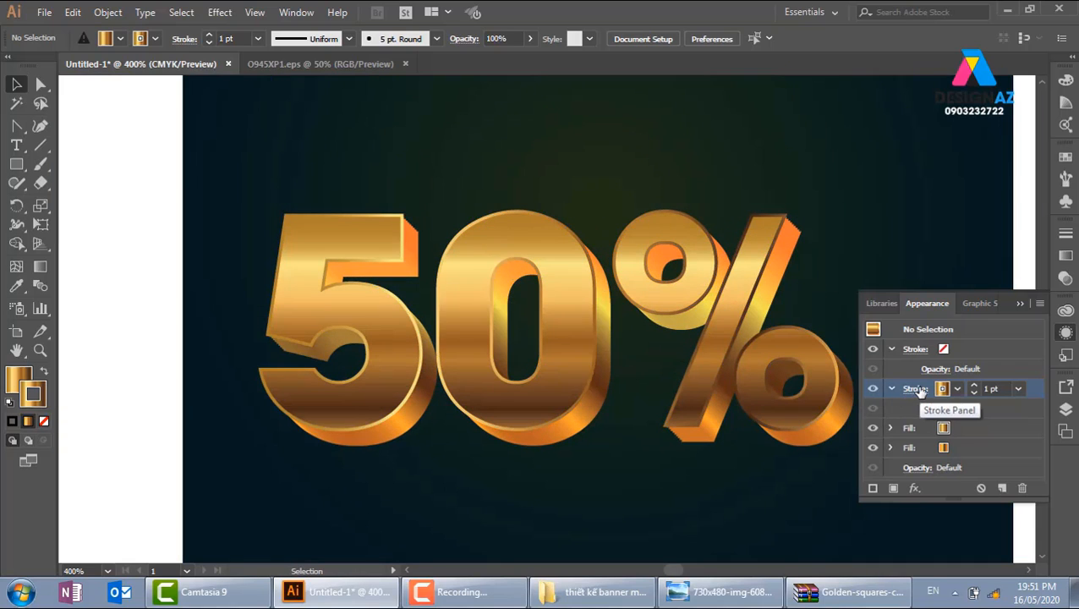
pyautogui.click(220, 13)
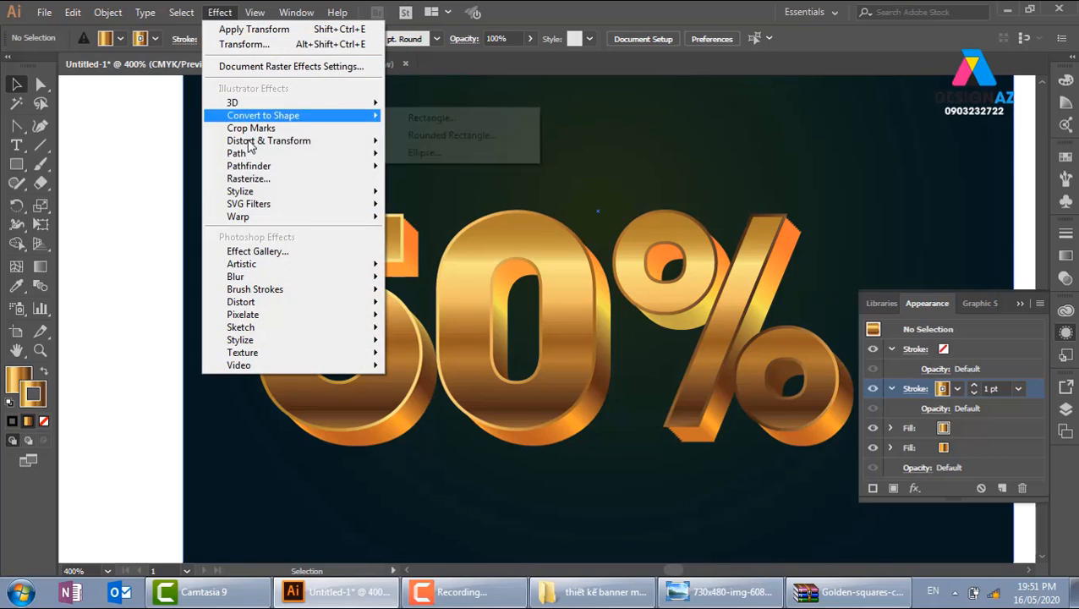
pyautogui.moveTo(261, 192)
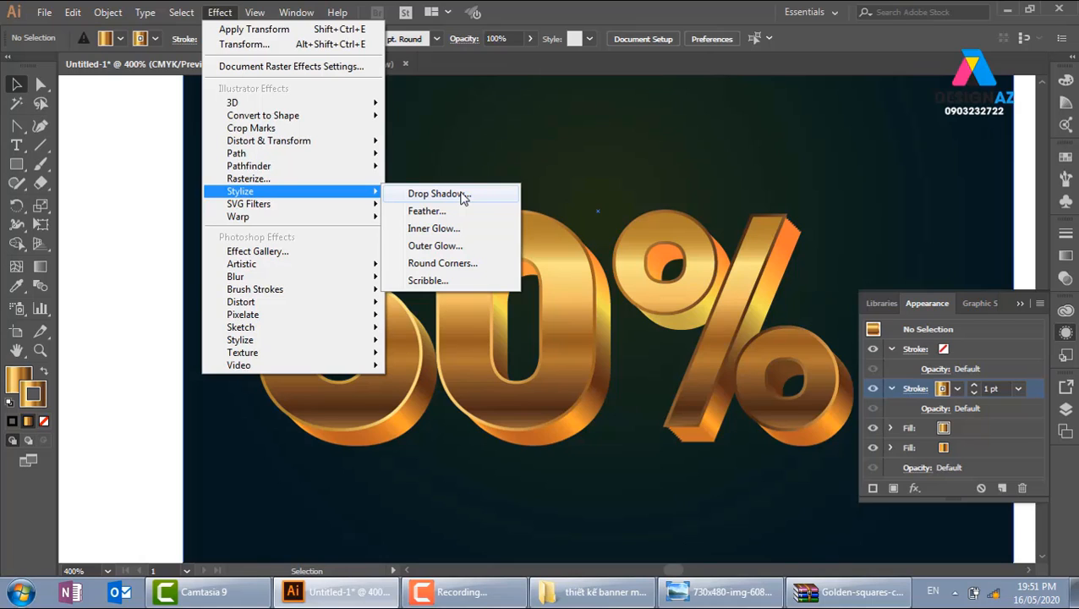
pyautogui.click(462, 197)
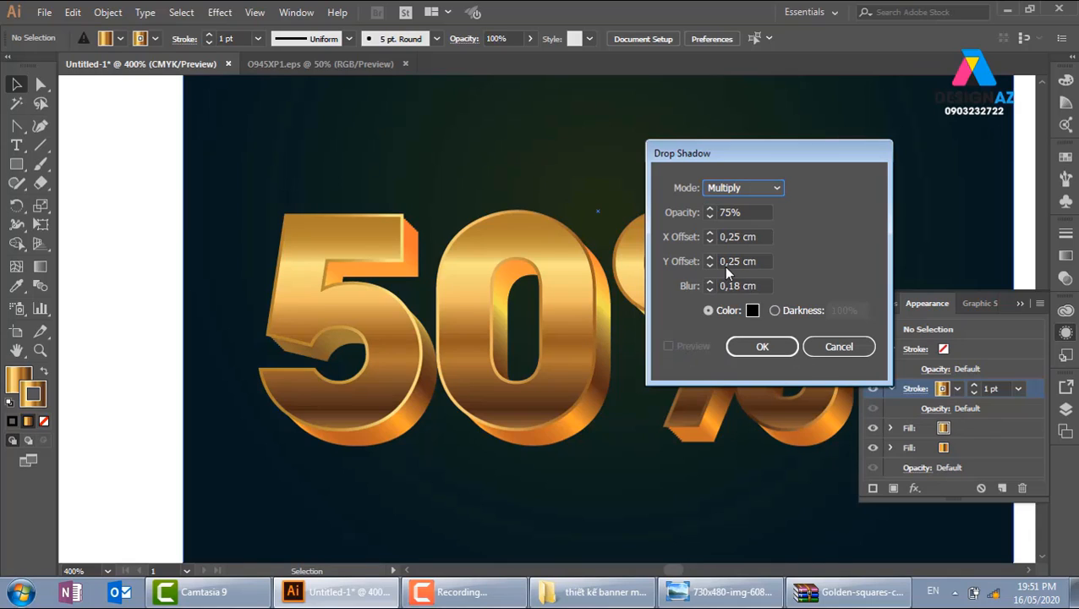
pyautogui.click(856, 351)
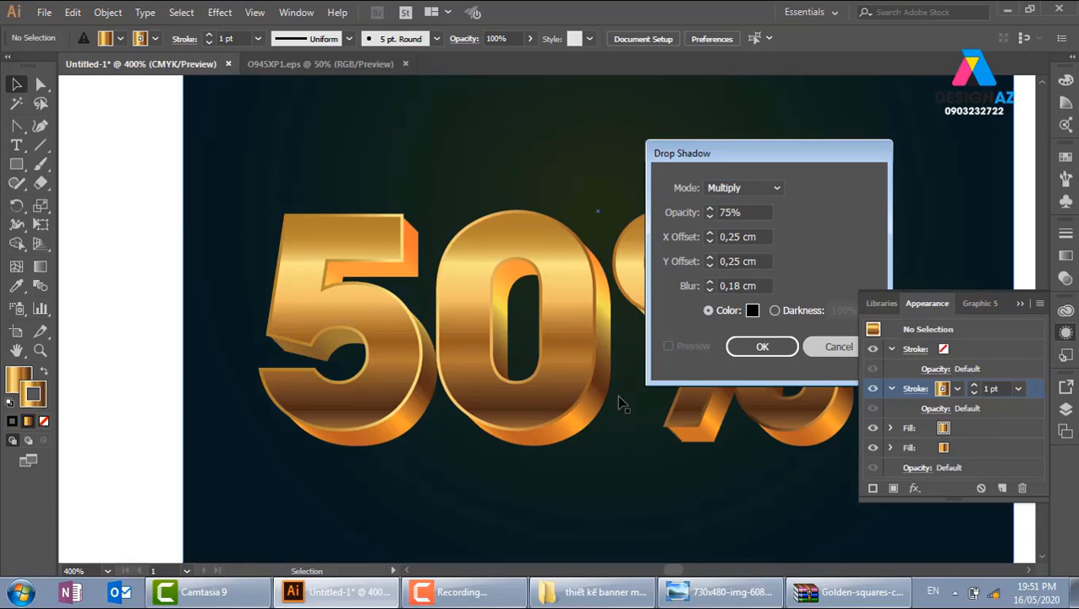
# Start a Drop Shadow effect on the gold 1 pt stroke of the "50%" group, with Preview enabled
pyautogui.click(474, 327)
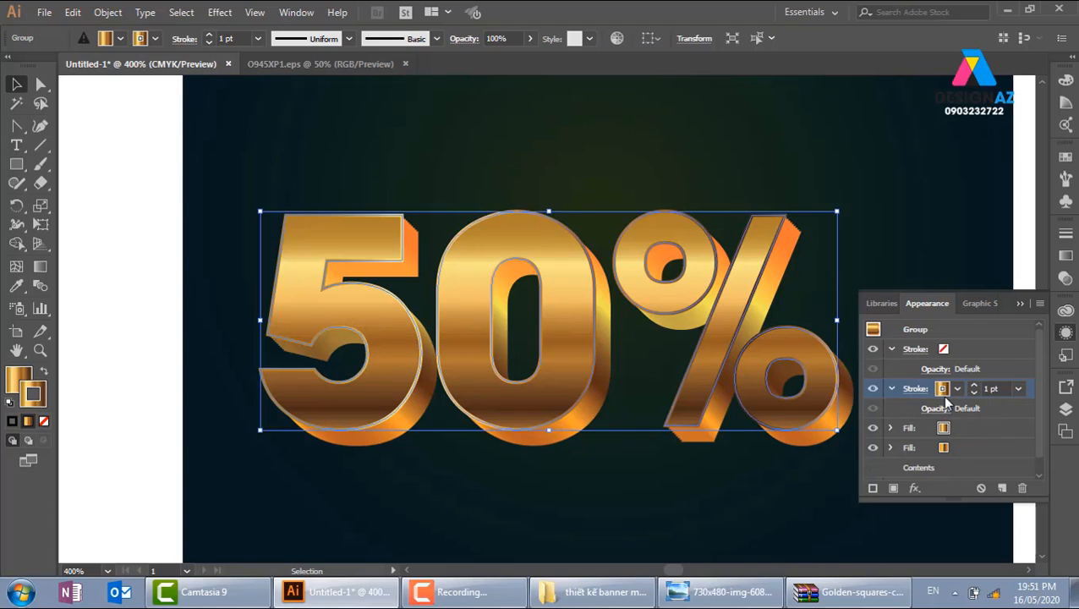
pyautogui.click(223, 15)
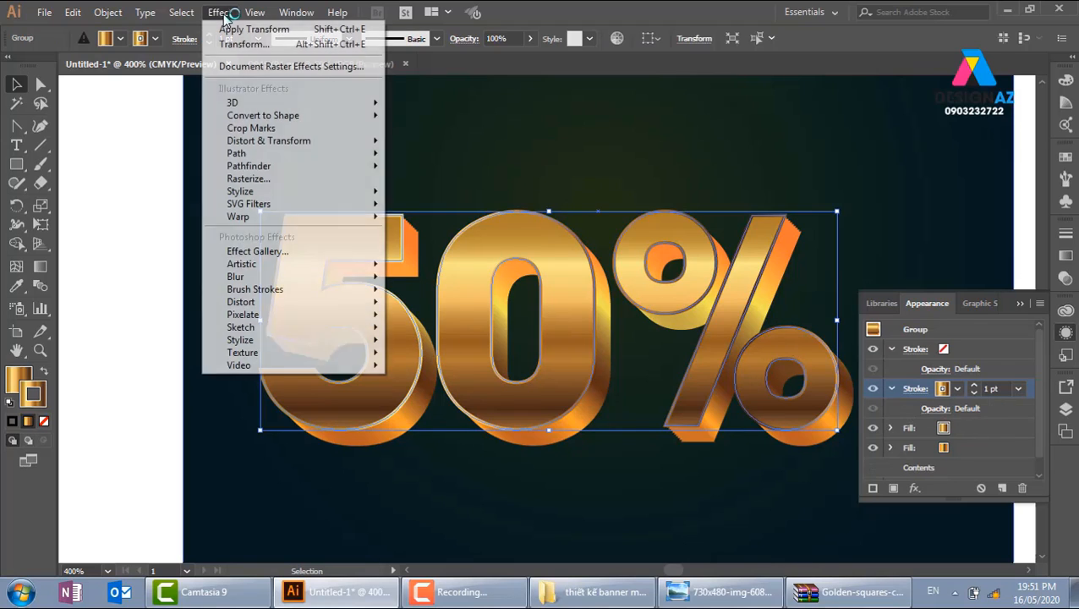
pyautogui.moveTo(301, 205)
pyautogui.moveTo(355, 191)
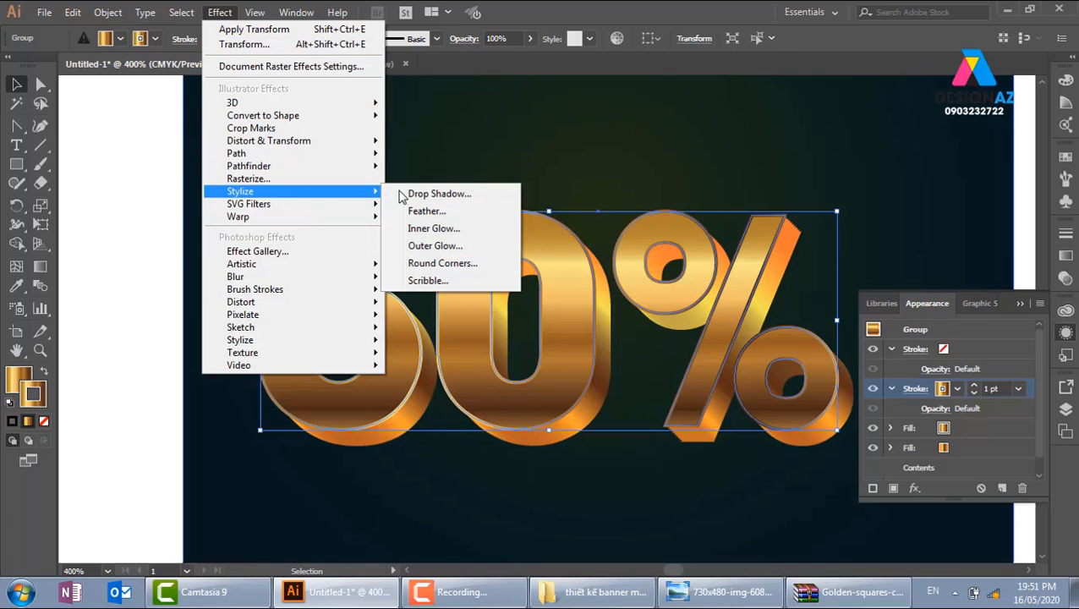
pyautogui.click(463, 195)
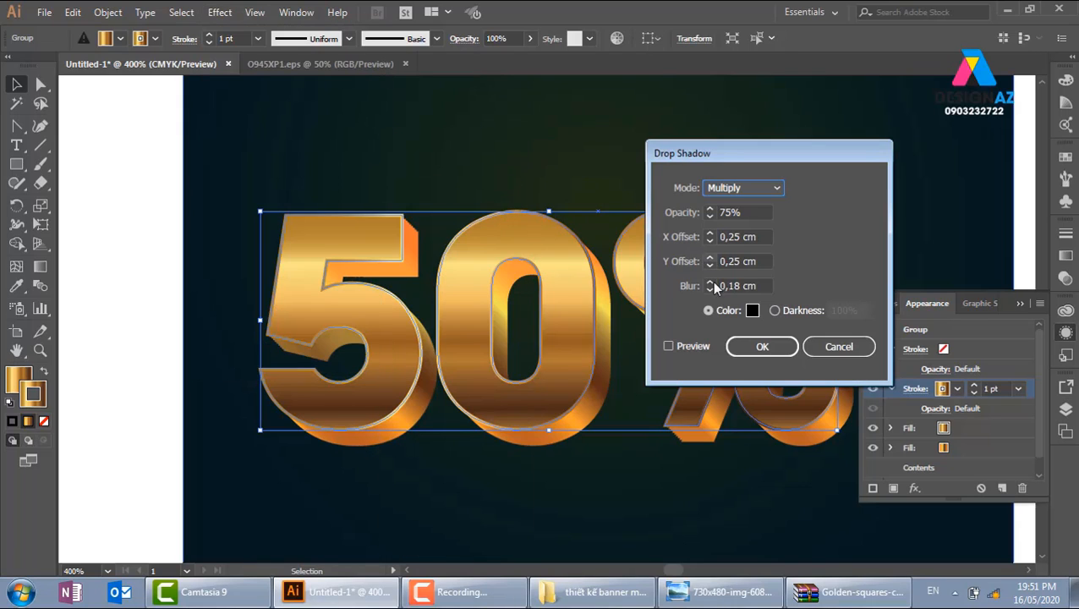
pyautogui.click(669, 346)
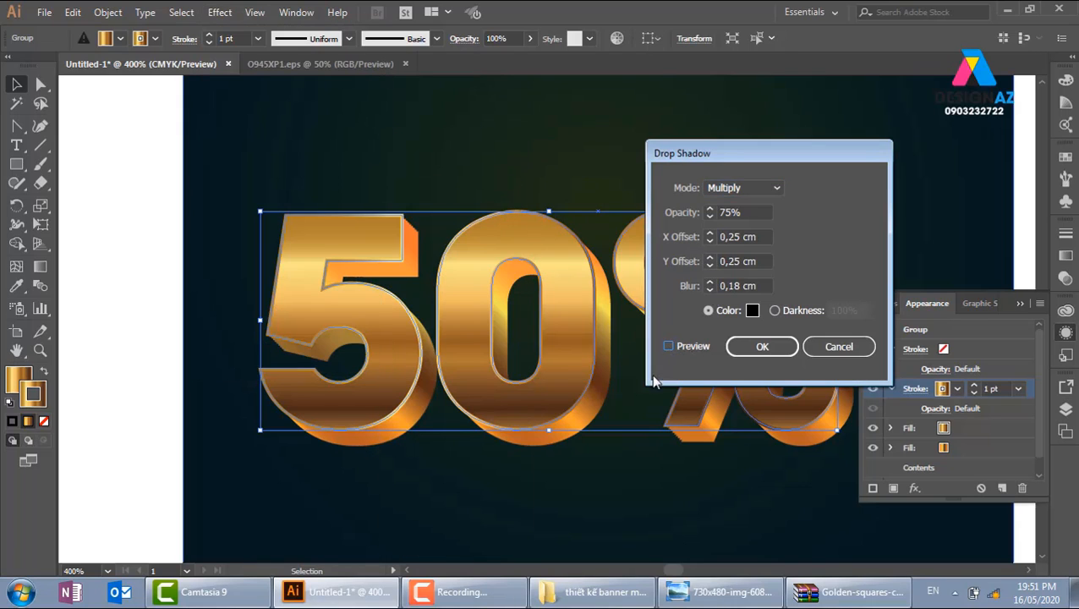
# Reduce the stroke's drop shadow blur, X offset and Y offset to 0 cm
pyautogui.click(761, 285)
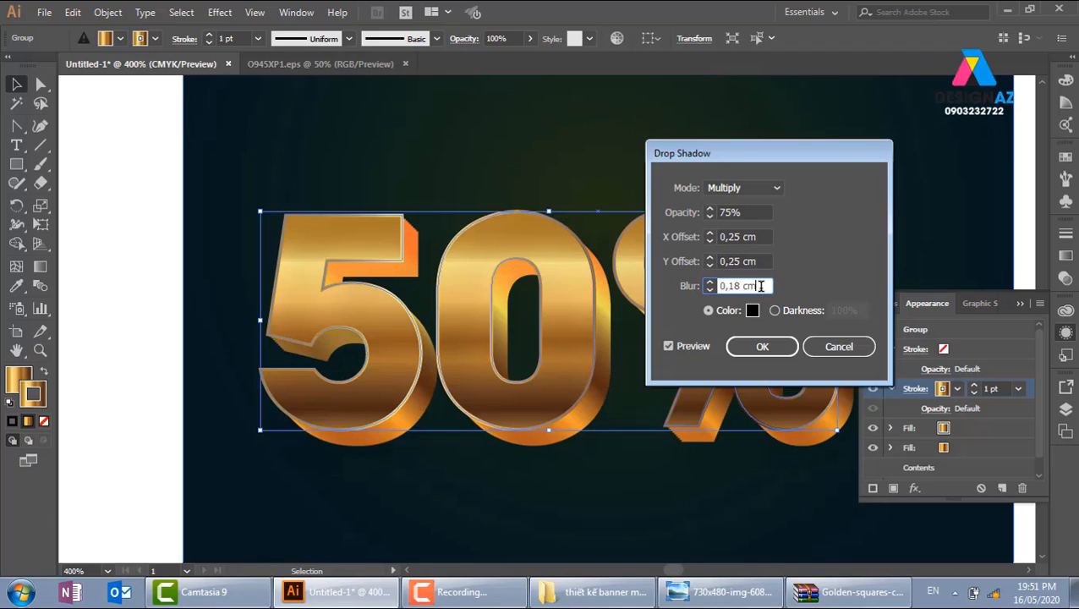
pyautogui.press('Down')
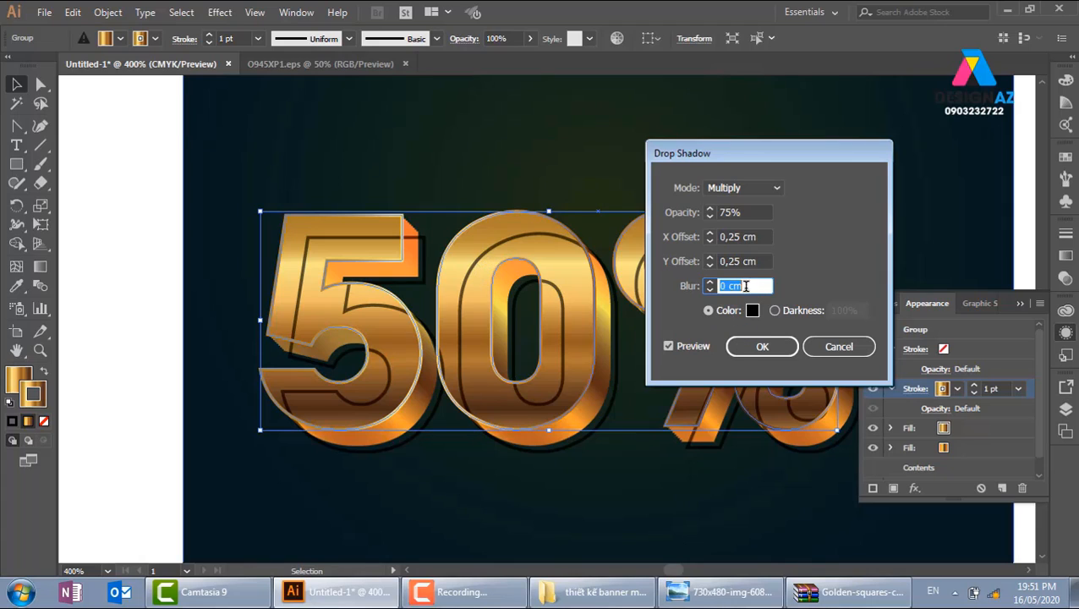
pyautogui.click(767, 236)
pyautogui.click(768, 238)
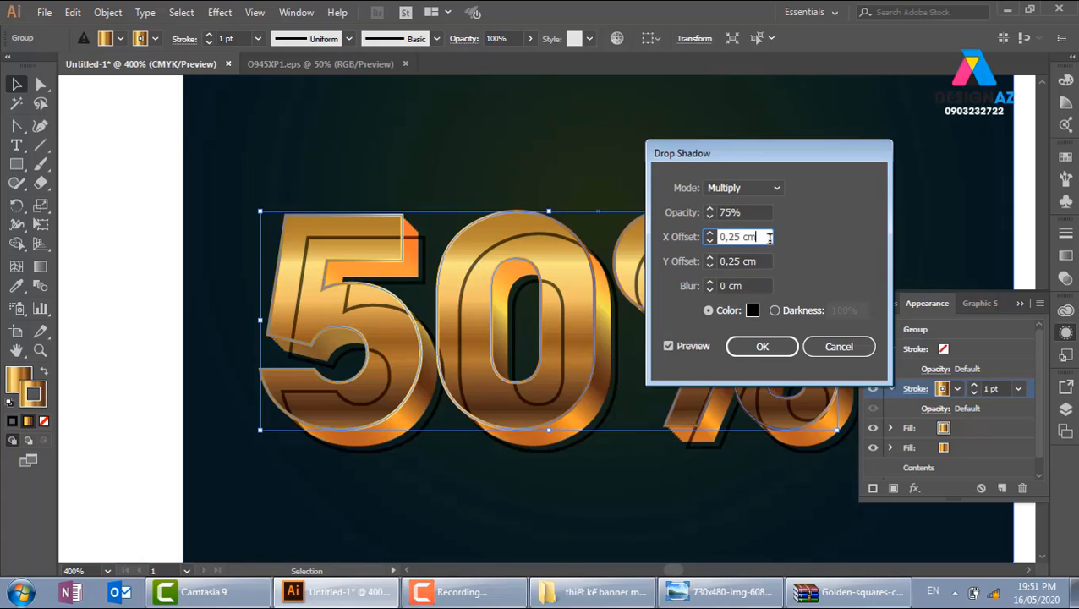
pyautogui.press('Down')
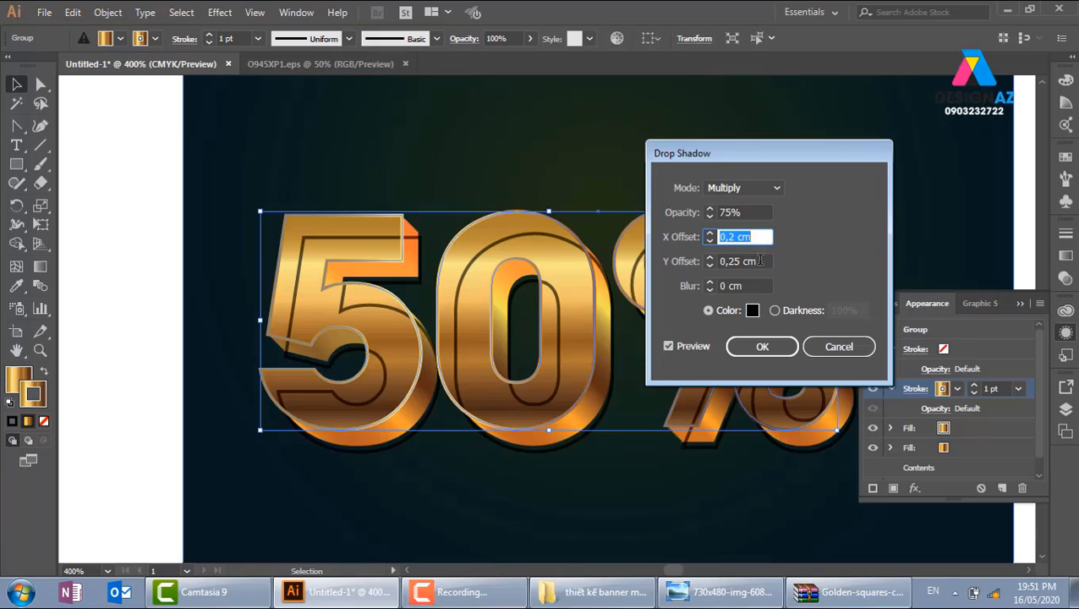
pyautogui.click(759, 260)
pyautogui.press('Down')
pyautogui.press('Down')
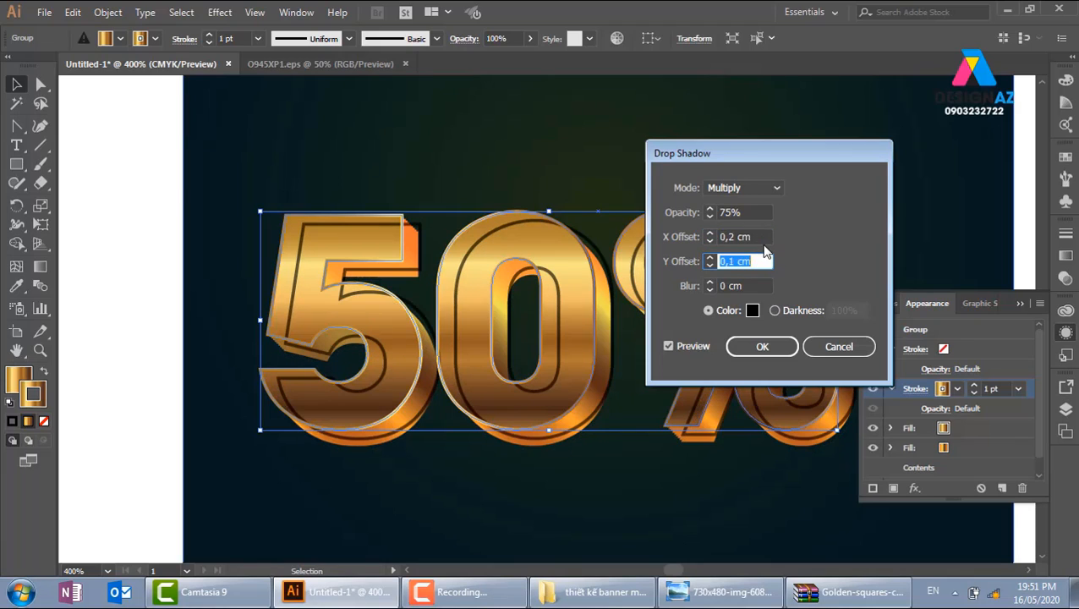
pyautogui.click(761, 237)
pyautogui.press('Down')
pyautogui.press('Down')
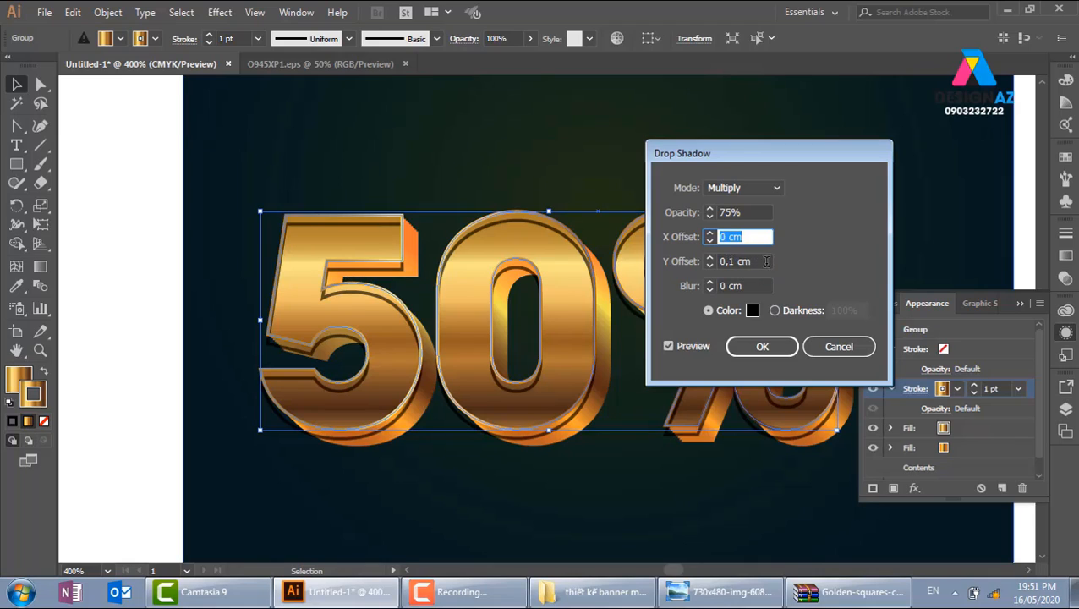
pyautogui.click(762, 261)
pyautogui.press('Down')
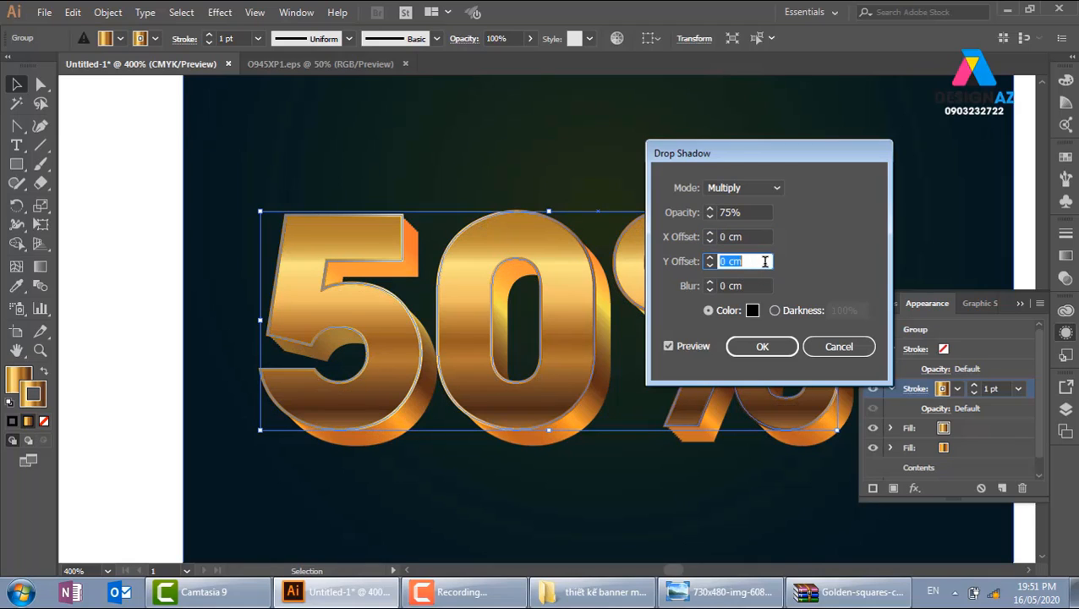
# Try X offsets of 0.01 and 1 cm for the stroke's drop shadow
pyautogui.click(729, 238)
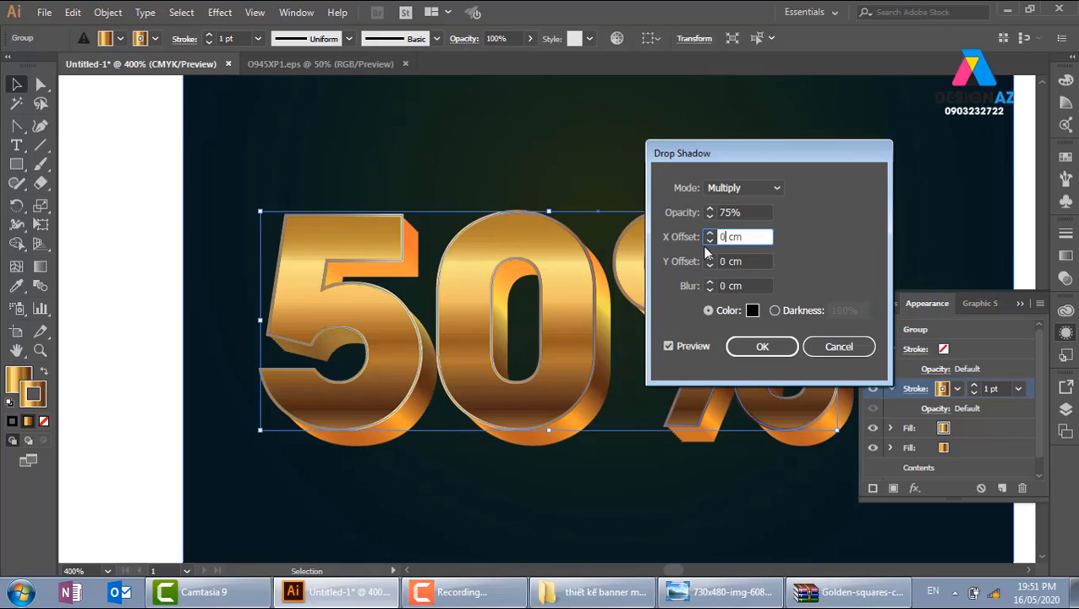
pyautogui.write('0.01')
pyautogui.moveTo(763, 237); pyautogui.dragTo(717, 236)
pyautogui.write('1')
pyautogui.press('Tab')
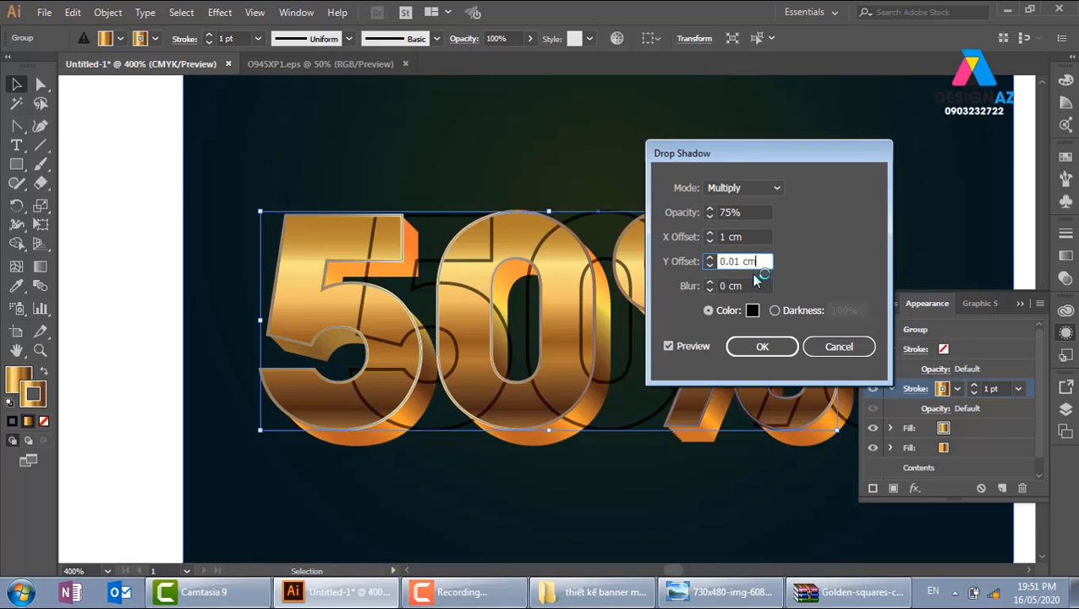
# Set the drop shadow's X and Y offsets to 0,01 cm each
pyautogui.moveTo(746, 237); pyautogui.dragTo(677, 236)
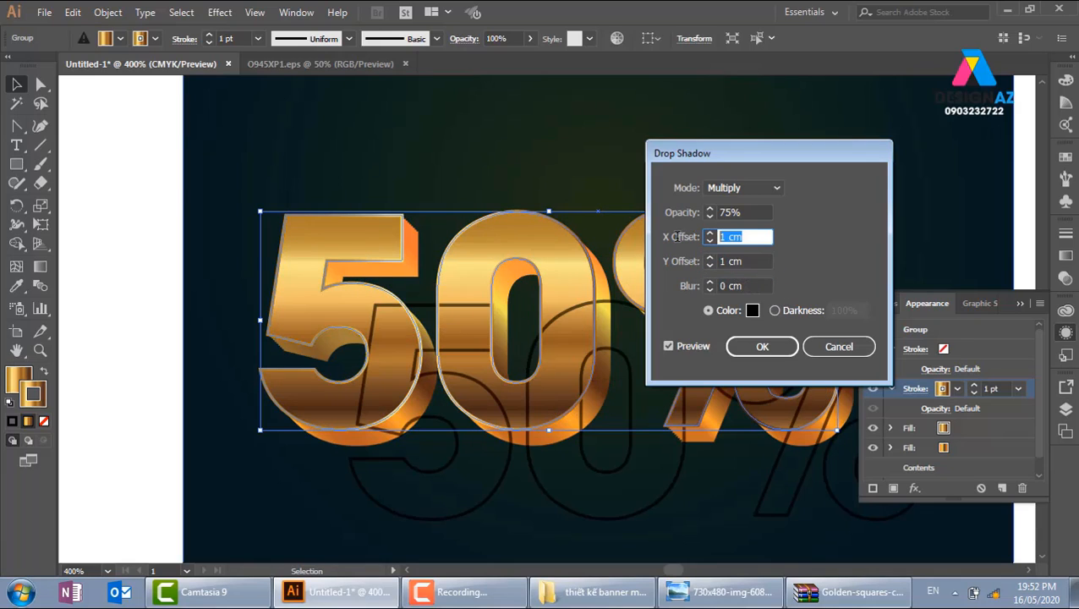
pyautogui.write('001')
pyautogui.write(',01')
pyautogui.moveTo(748, 239); pyautogui.dragTo(708, 239)
pyautogui.press('Tab')
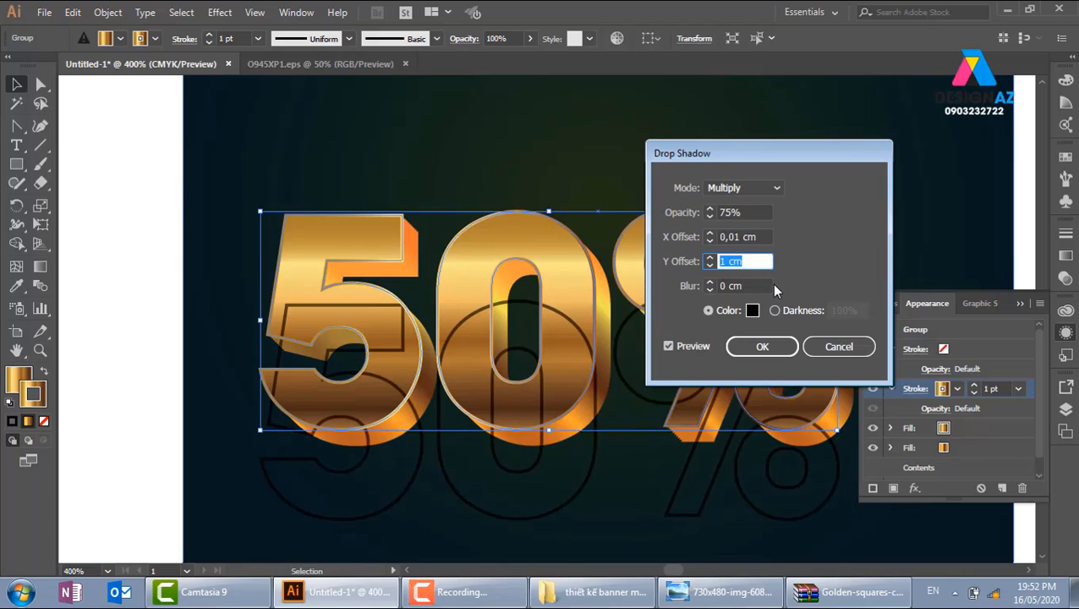
pyautogui.write('0,01')
# Set the drop shadow's blur to 0,03 cm, apply the effect and deselect the lettering
pyautogui.click(749, 286)
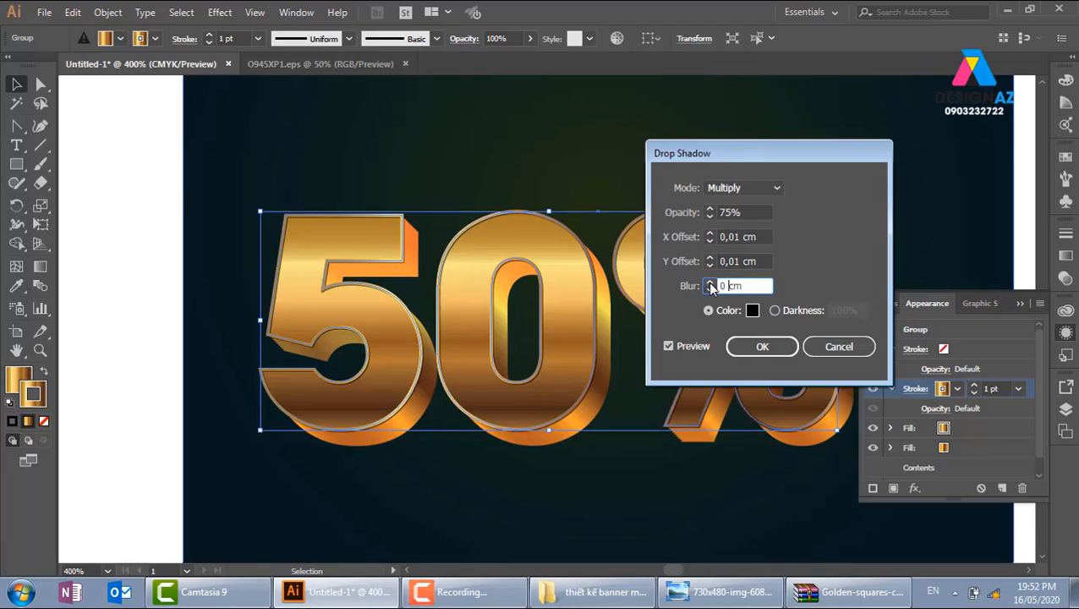
pyautogui.click(708, 282)
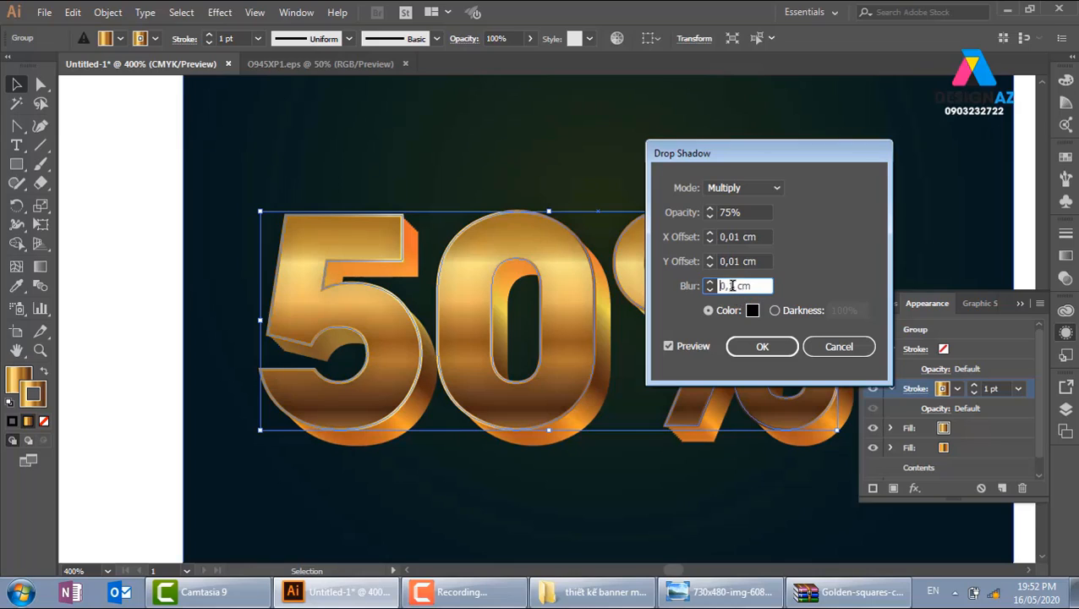
pyautogui.doubleClick(732, 286)
pyautogui.write('03')
pyautogui.click(762, 261)
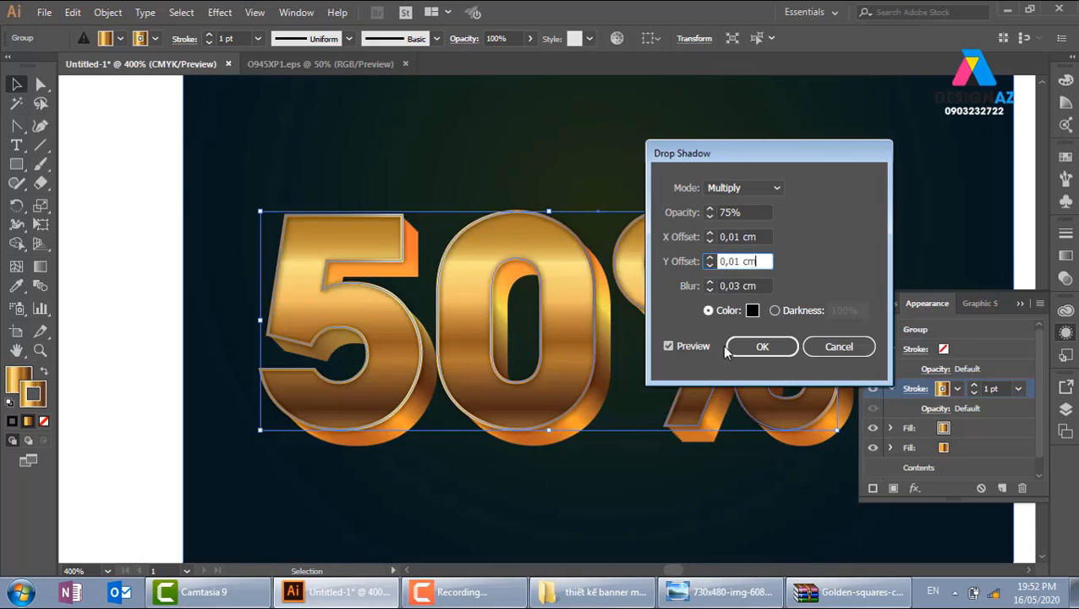
pyautogui.click(764, 348)
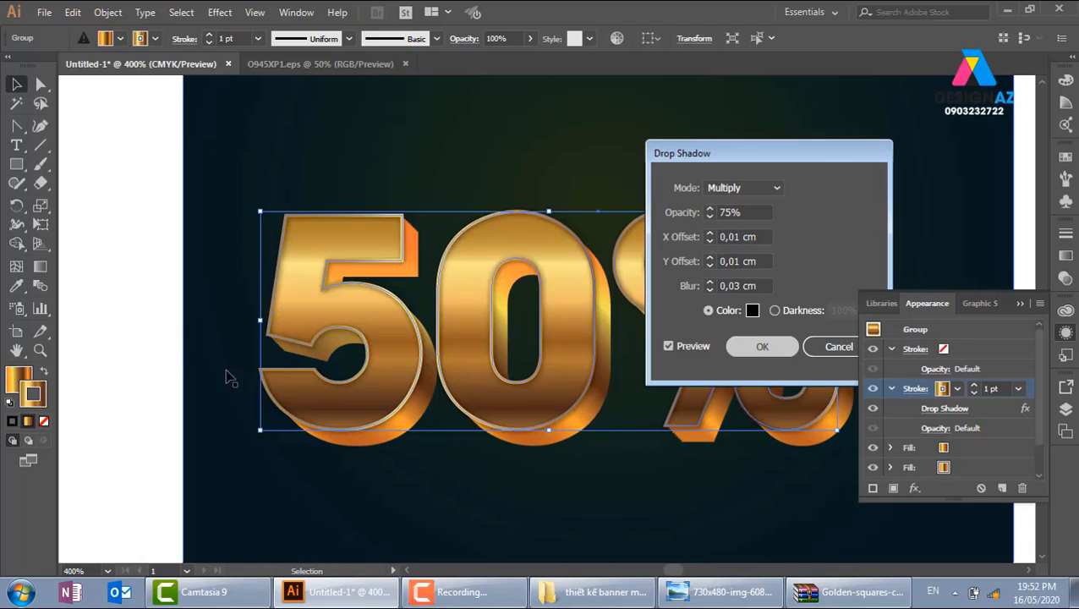
pyautogui.click(149, 370)
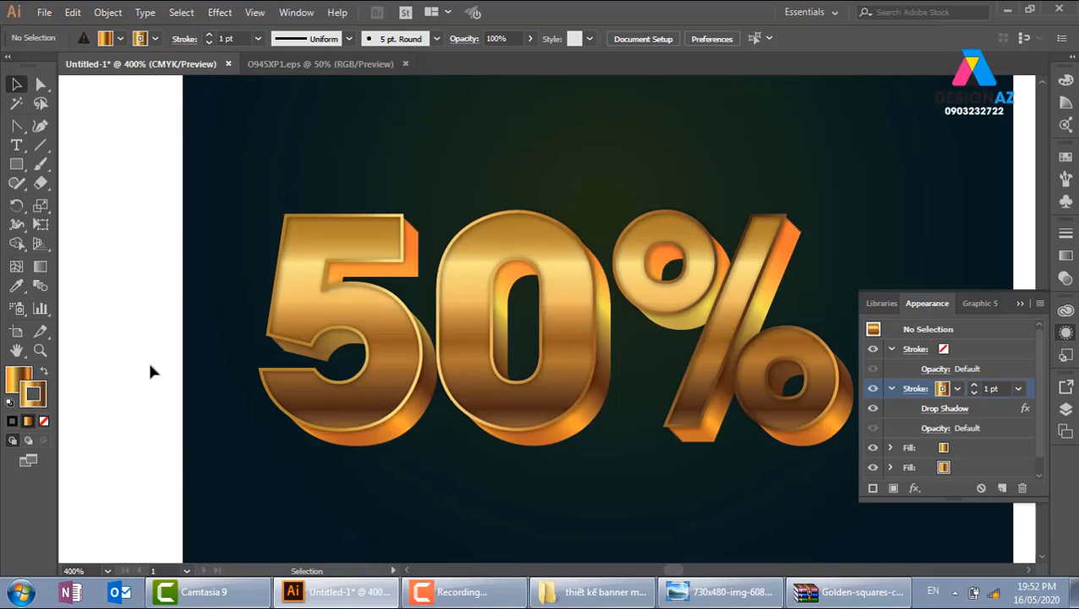
# Save the "50%" group's full gold appearance as a new graphic style
pyautogui.hotkey('ctrl', '-')
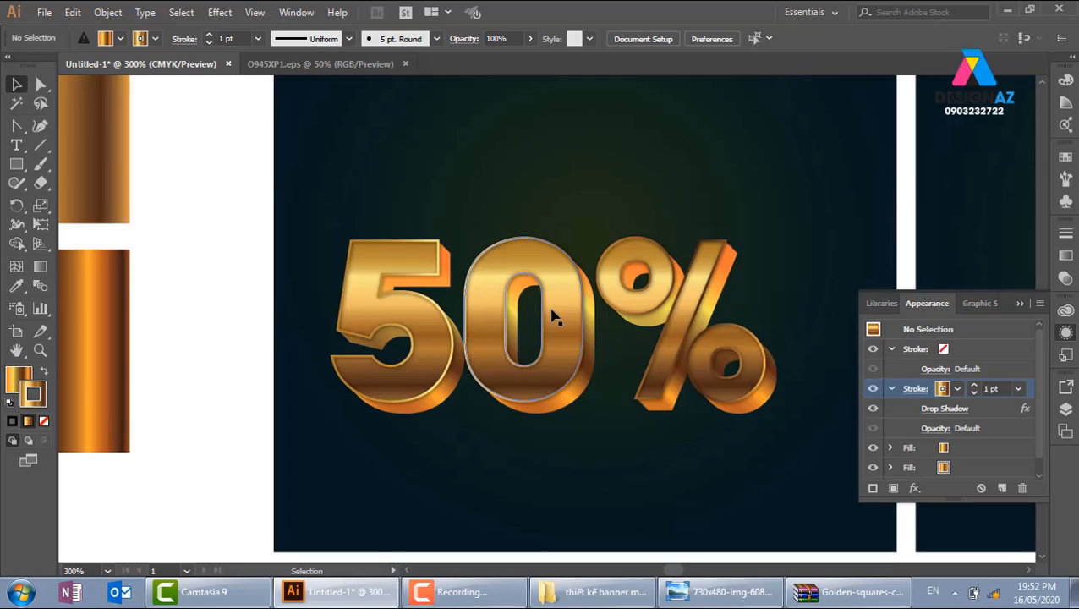
pyautogui.scroll(-2, 682, 352)
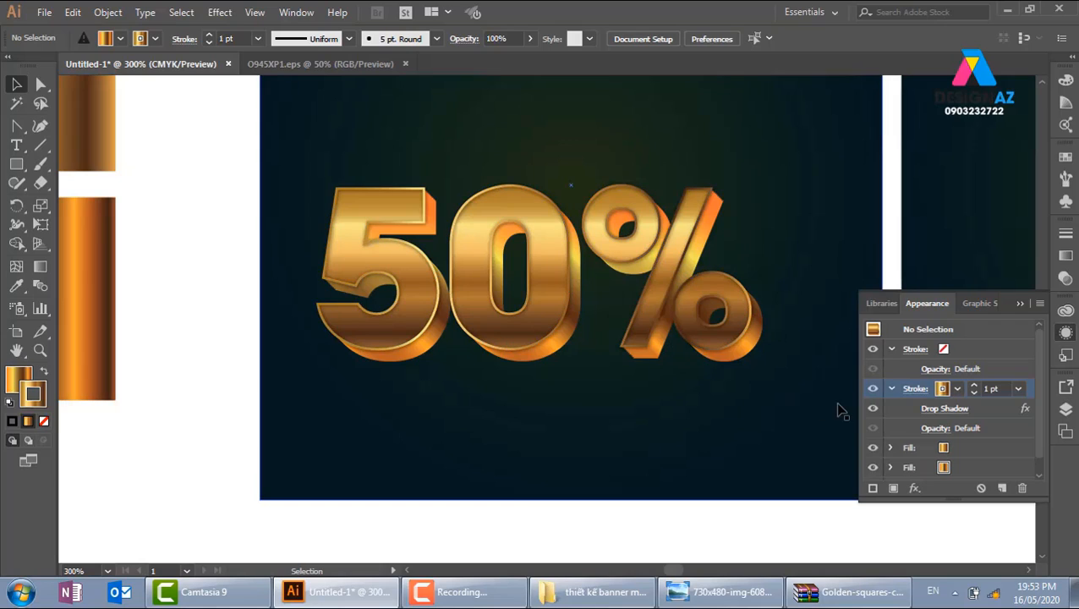
pyautogui.click(517, 321)
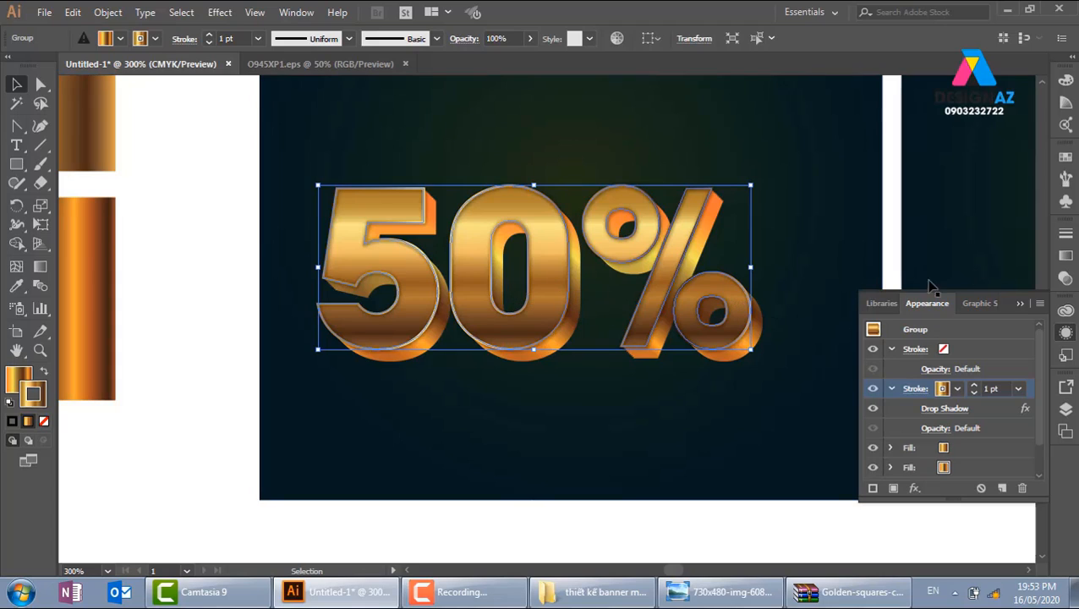
pyautogui.click(1019, 304)
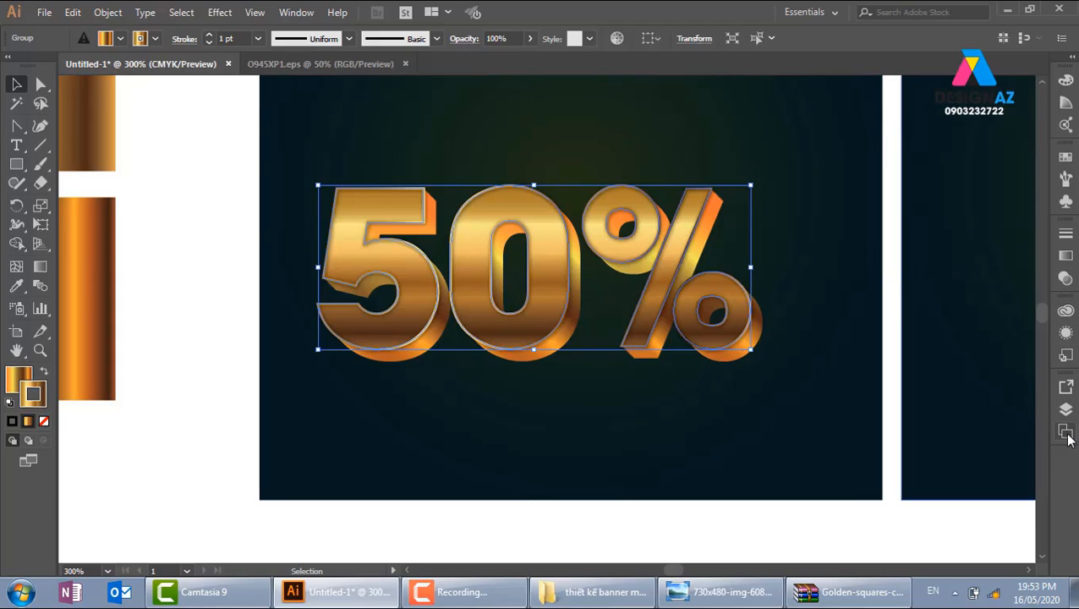
pyautogui.click(1067, 358)
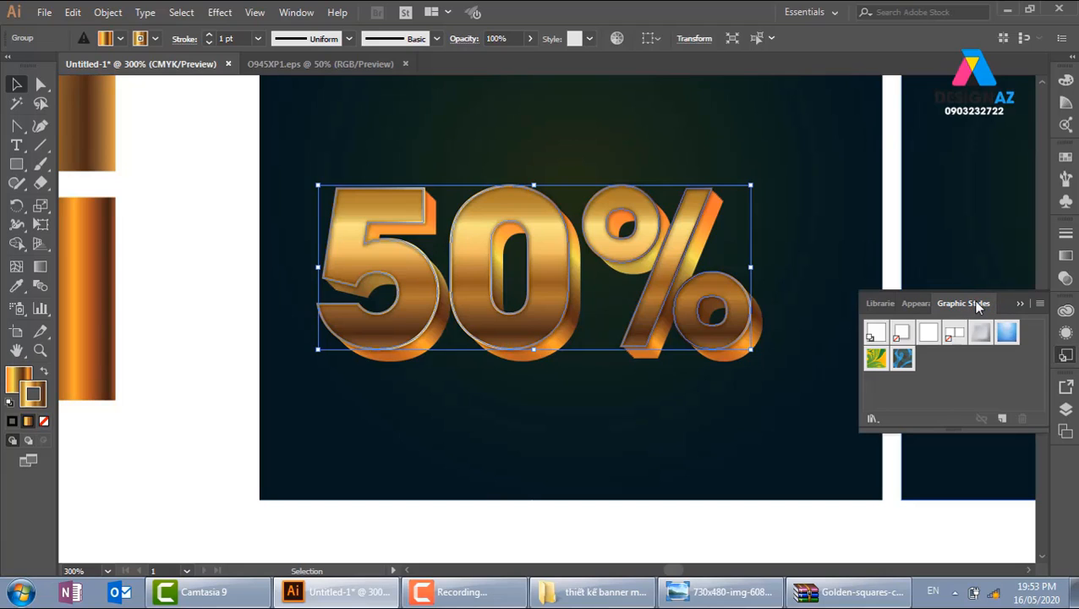
pyautogui.moveTo(682, 253); pyautogui.dragTo(952, 377)
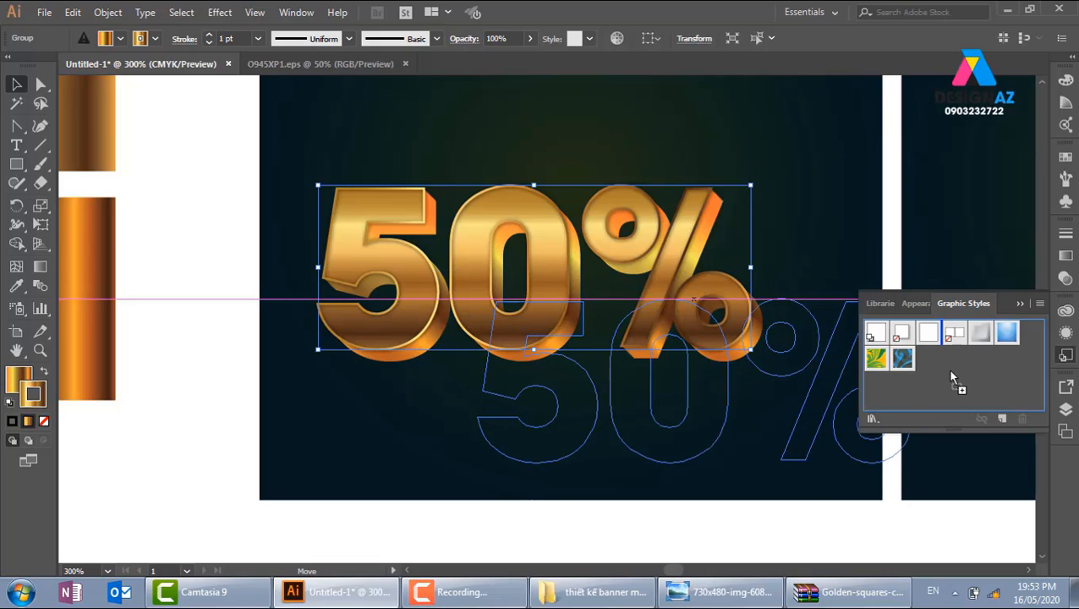
pyautogui.moveTo(952, 376)
pyautogui.mouseDown()
pyautogui.moveTo(896, 338)
pyautogui.moveTo(672, 249)
pyautogui.moveTo(961, 380)
pyautogui.mouseUp()
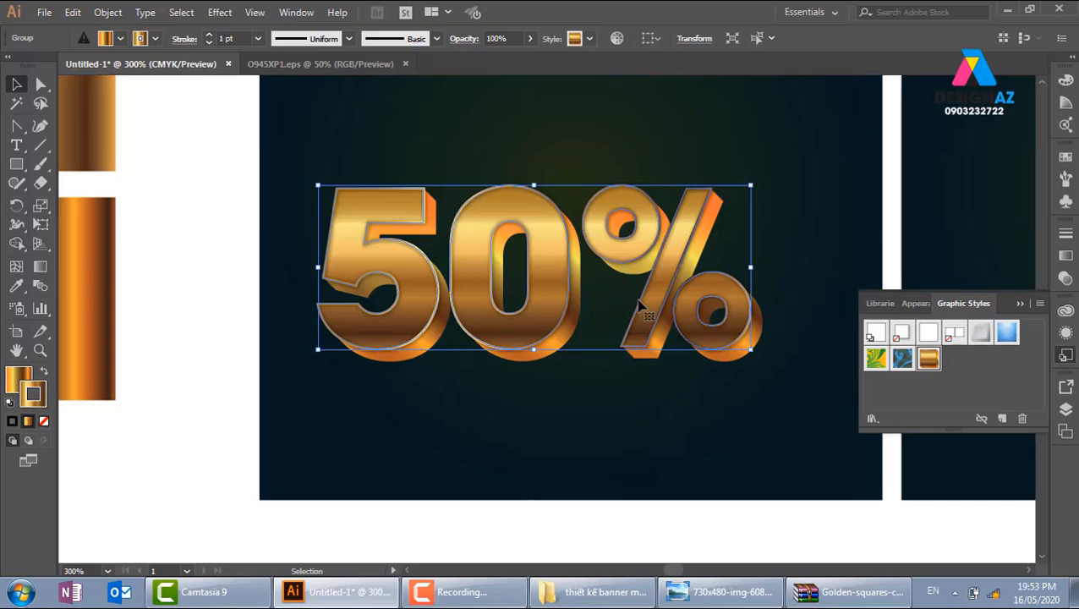
# Delete the "50%" lettering and add the text "x9" on the dark background, enlarged to about 65 pt
pyautogui.press('Delete')
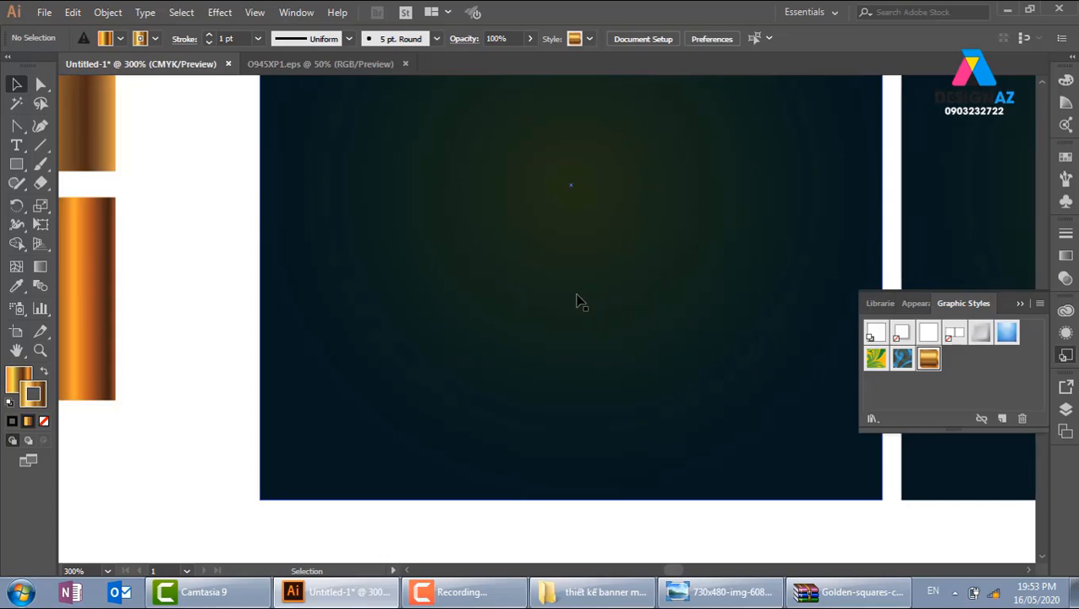
pyautogui.click(16, 145)
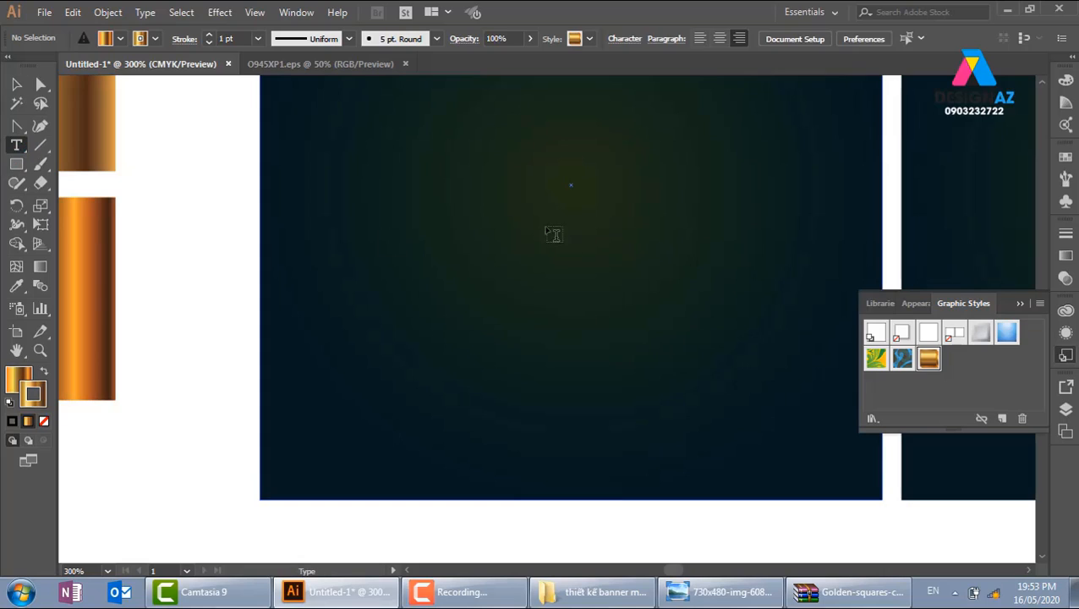
pyautogui.click(483, 207)
pyautogui.press('BackSpace')
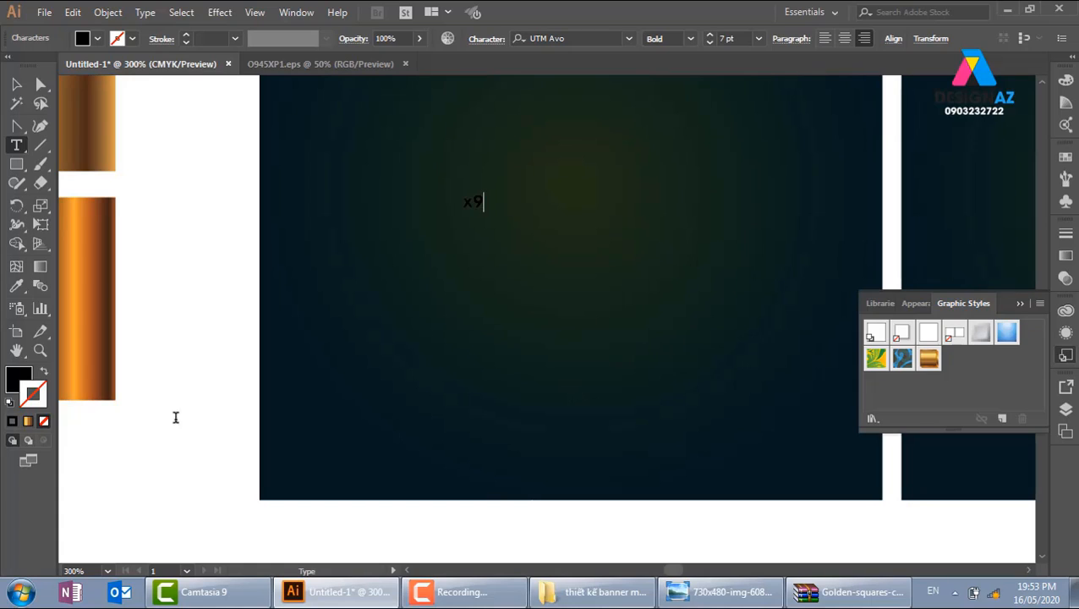
pyautogui.click(16, 84)
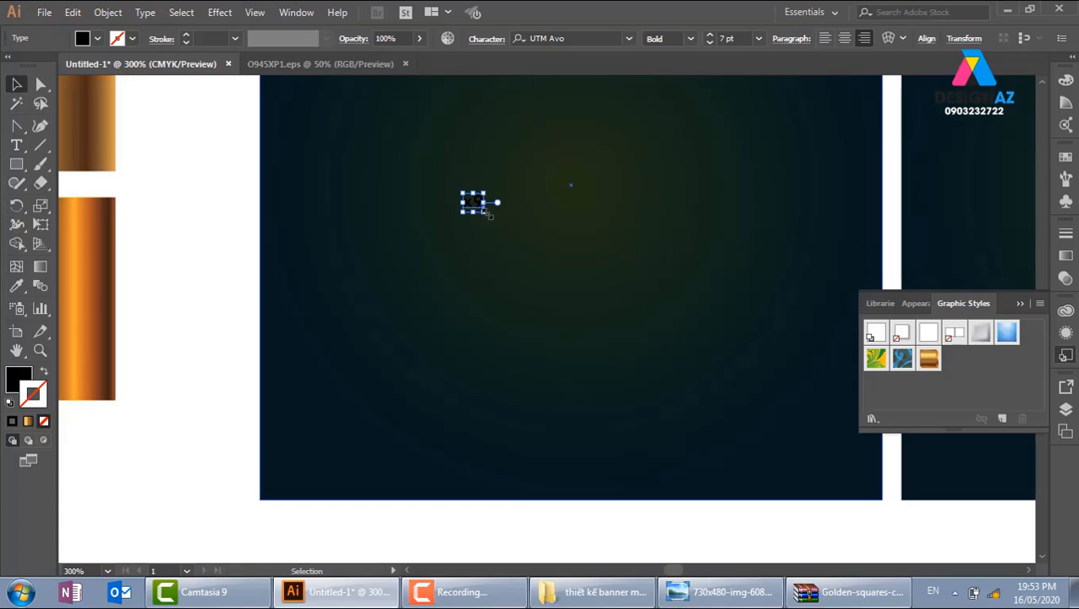
pyautogui.moveTo(485, 213); pyautogui.dragTo(655, 366)
pyautogui.moveTo(609, 304); pyautogui.dragTo(627, 293)
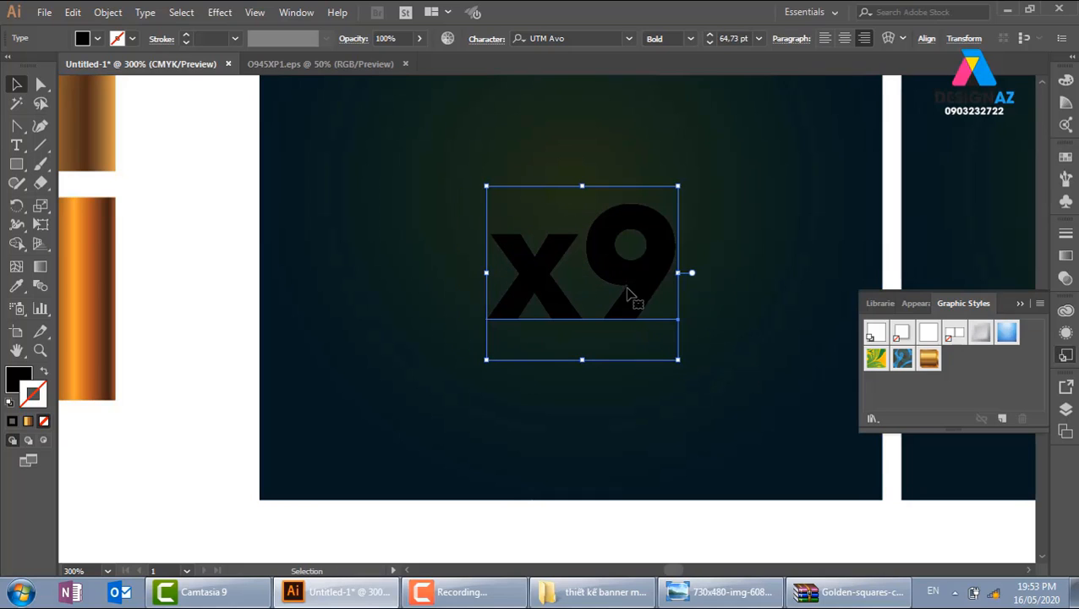
# Replace the "x9" text with "iphone"
pyautogui.doubleClick(518, 290)
pyautogui.hotkey('ctrl', 'a')
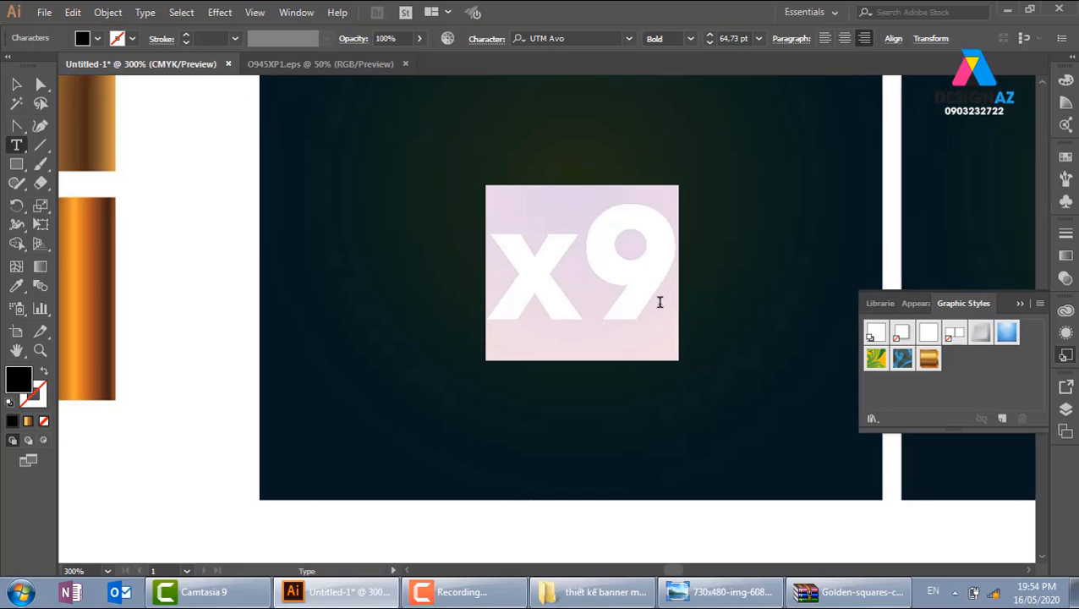
pyautogui.press('BackSpace')
pyautogui.write('iph')
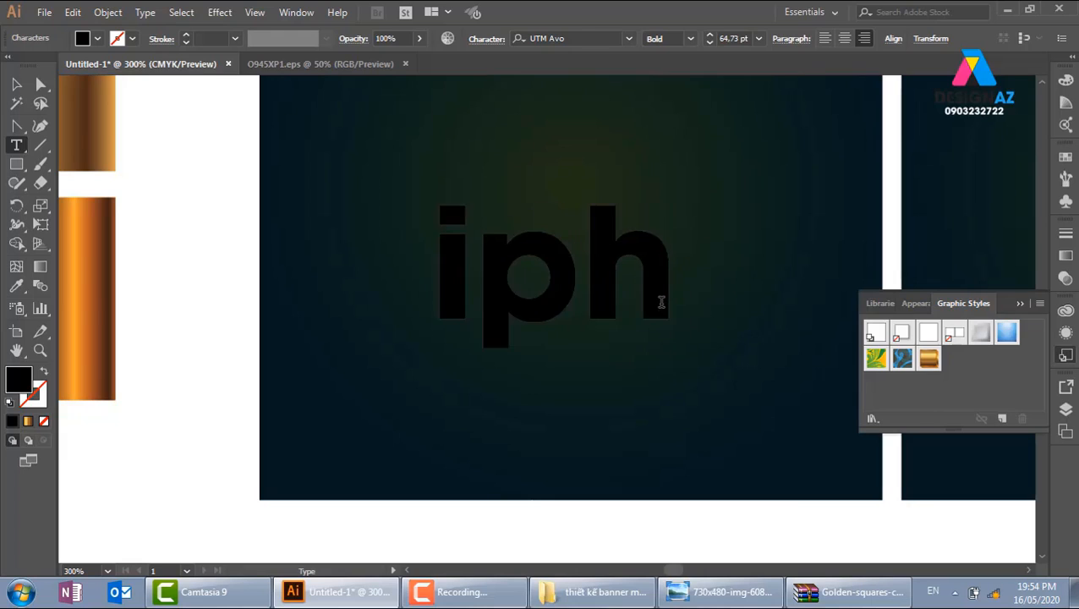
pyautogui.write('one')
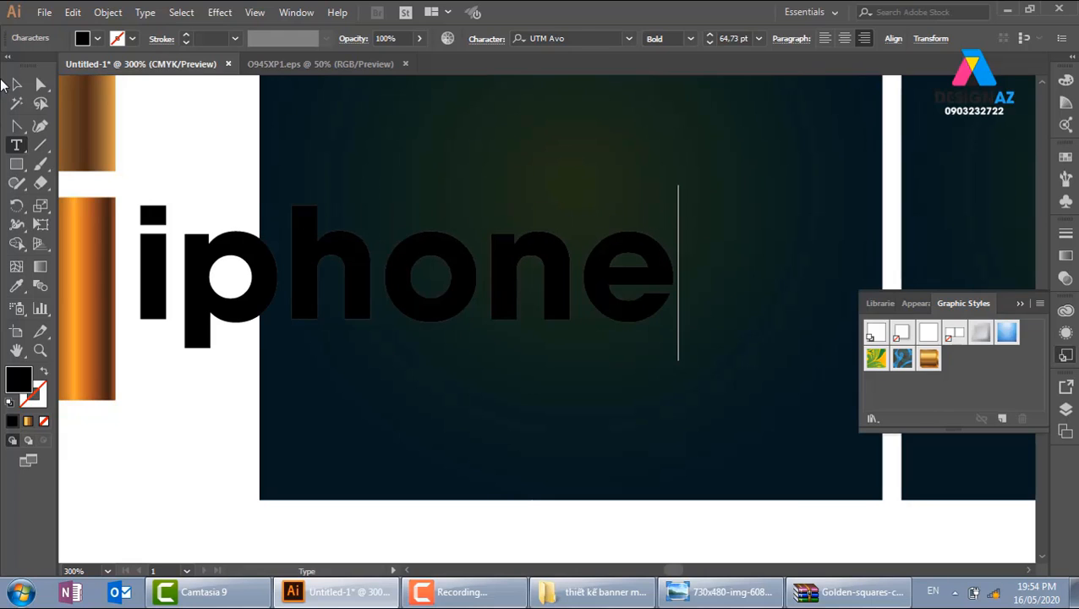
# Scale the "iphone" text down to about 46 pt and place it in the upper middle of the dark background
pyautogui.click(19, 85)
pyautogui.moveTo(663, 253); pyautogui.dragTo(785, 227)
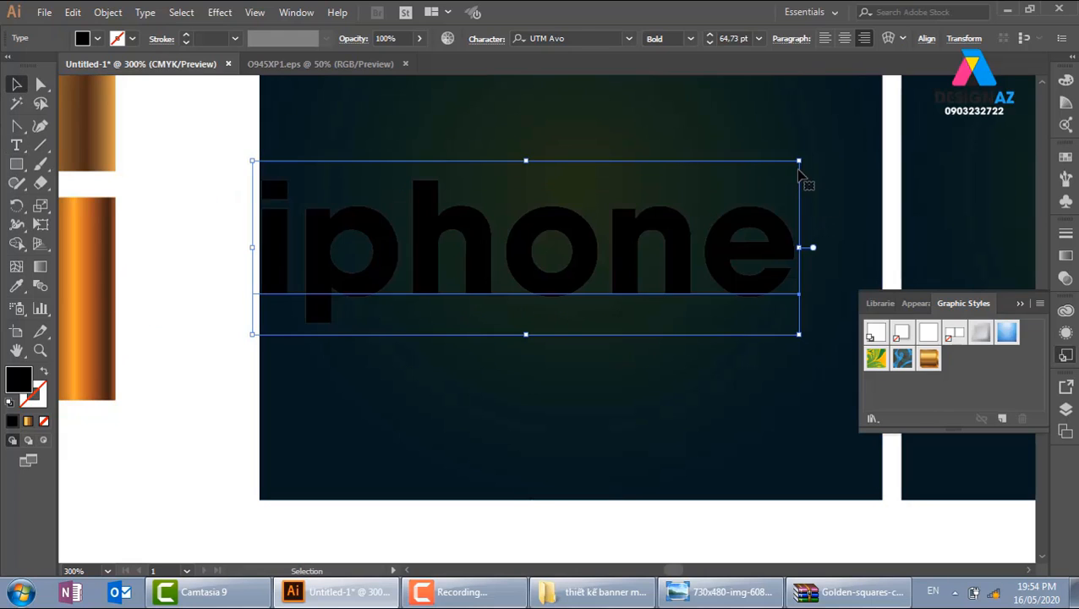
pyautogui.moveTo(800, 162); pyautogui.dragTo(721, 184)
pyautogui.moveTo(645, 265); pyautogui.dragTo(675, 246)
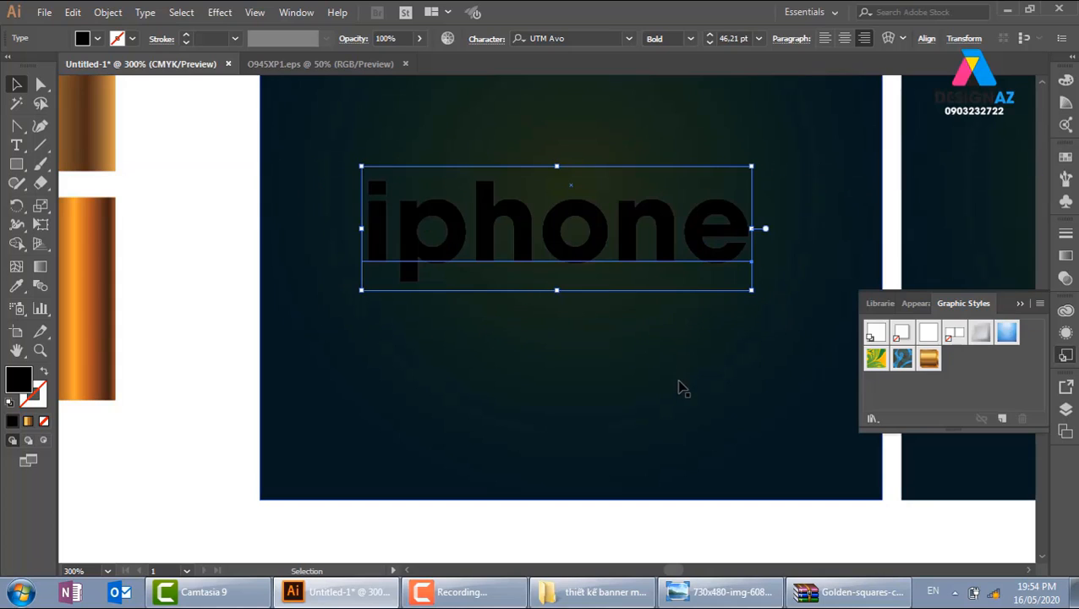
# Apply the saved gold graphic style to the "iphone" text and shrink it to about 33 pt
pyautogui.click(930, 361)
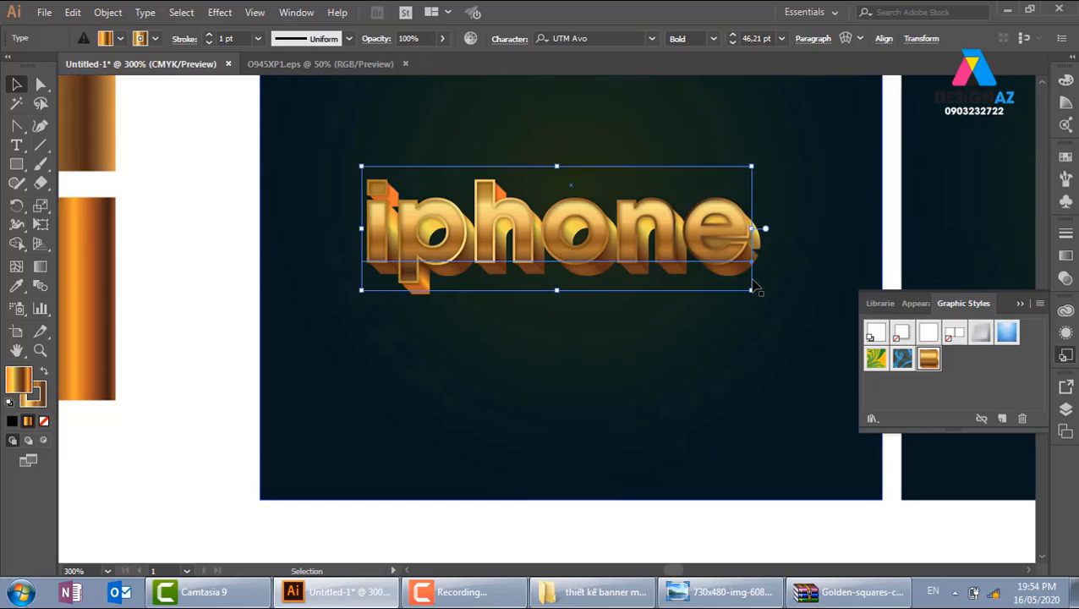
pyautogui.moveTo(754, 292)
pyautogui.mouseDown()
pyautogui.moveTo(744, 271)
pyautogui.moveTo(609, 376)
pyautogui.mouseUp()
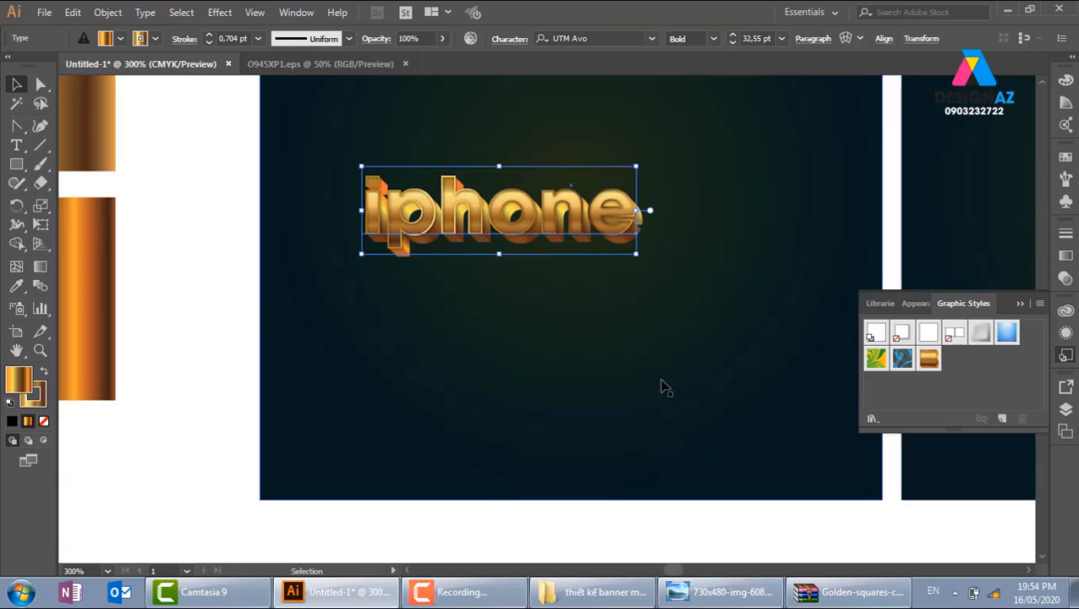
# Deselect the "iphone" text and inspect its gold 3D lettering up close
pyautogui.click(230, 299)
pyautogui.press('z')
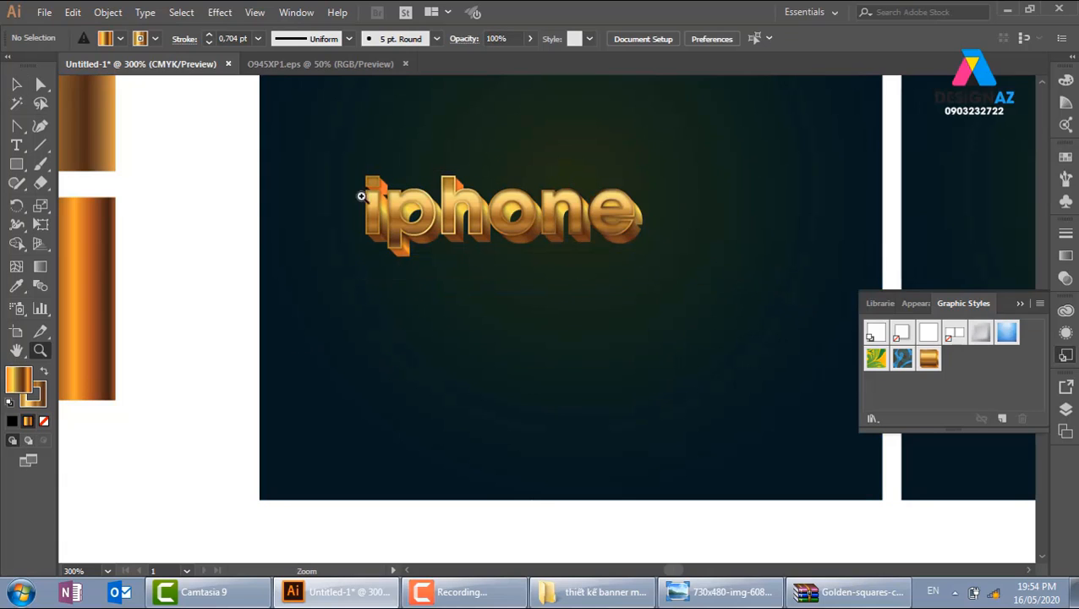
pyautogui.moveTo(352, 148); pyautogui.dragTo(677, 337)
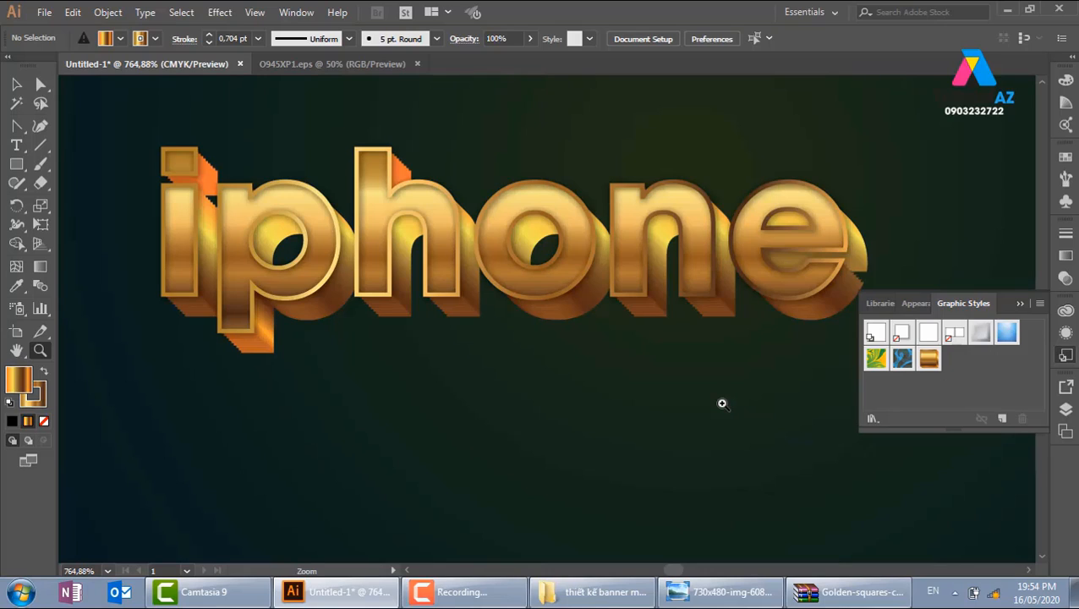
pyautogui.press('e')
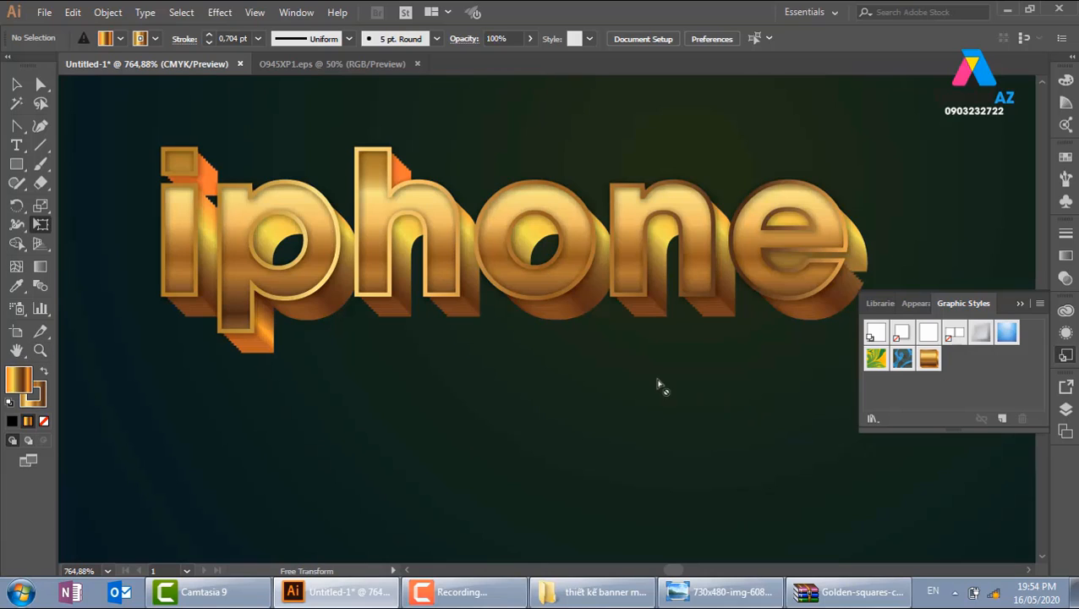
pyautogui.click(16, 85)
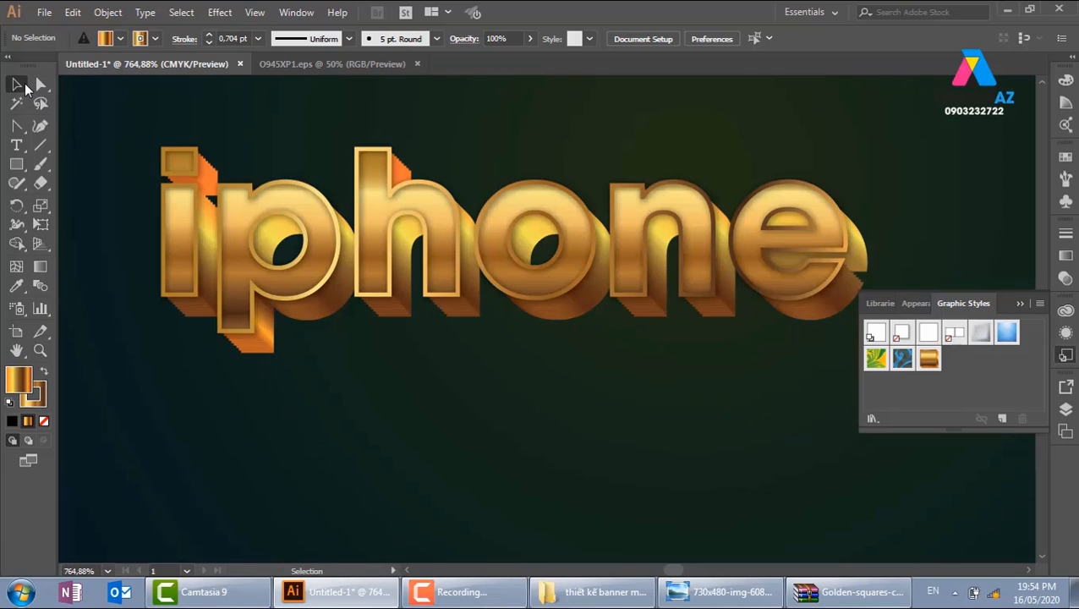
pyautogui.click(336, 446)
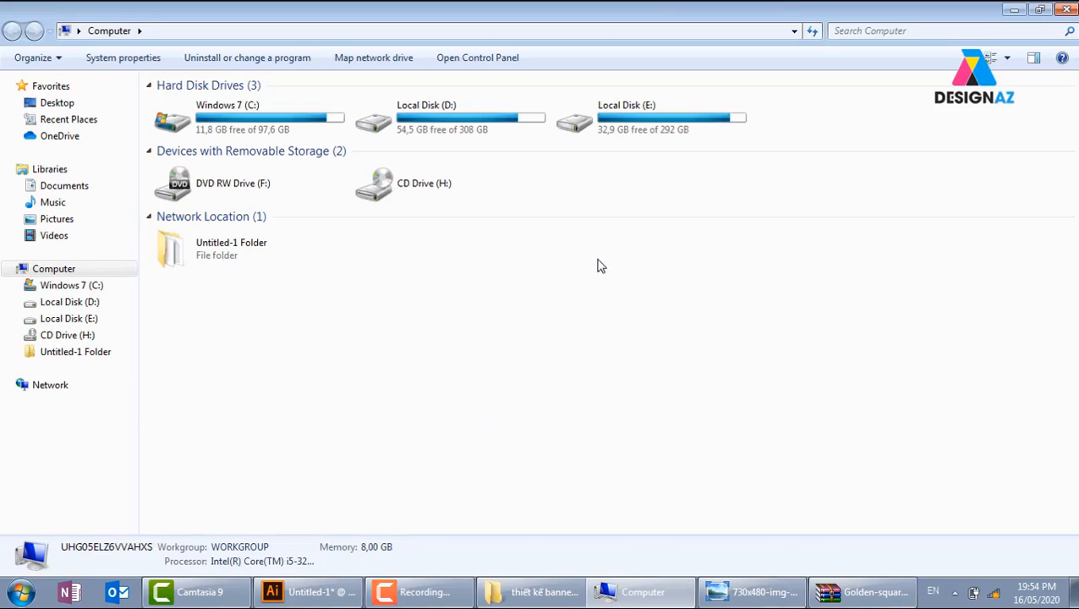
# In the file explorer, open the folder E:\PHOTOSHOP\GTpts\Bài tập mask\Bài 3 thiết kế bất động sản vinhome
pyautogui.doubleClick(658, 120)
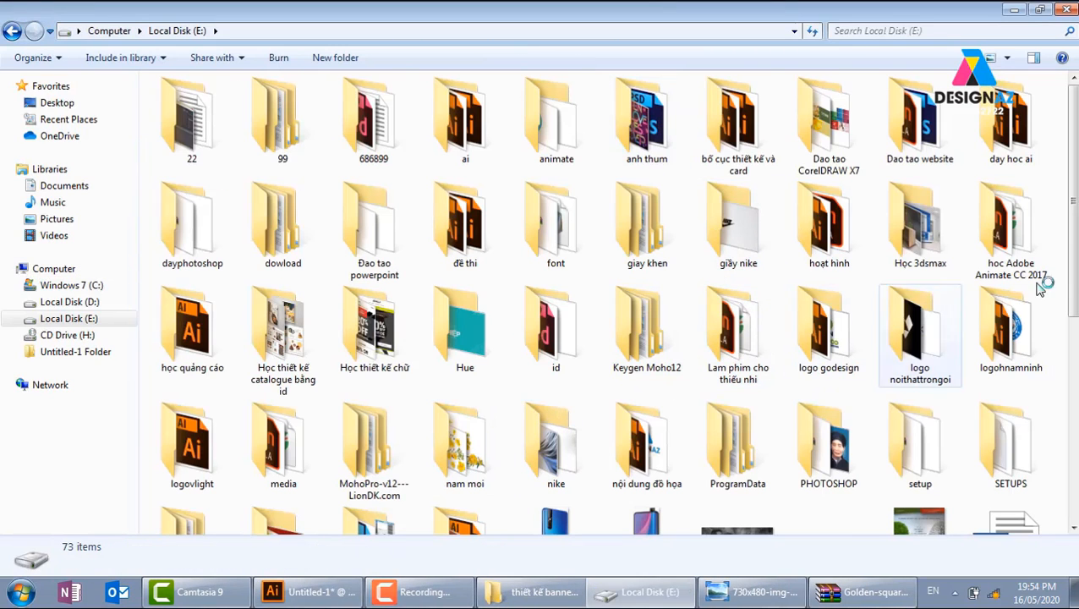
pyautogui.moveTo(1072, 271); pyautogui.dragTo(1072, 372)
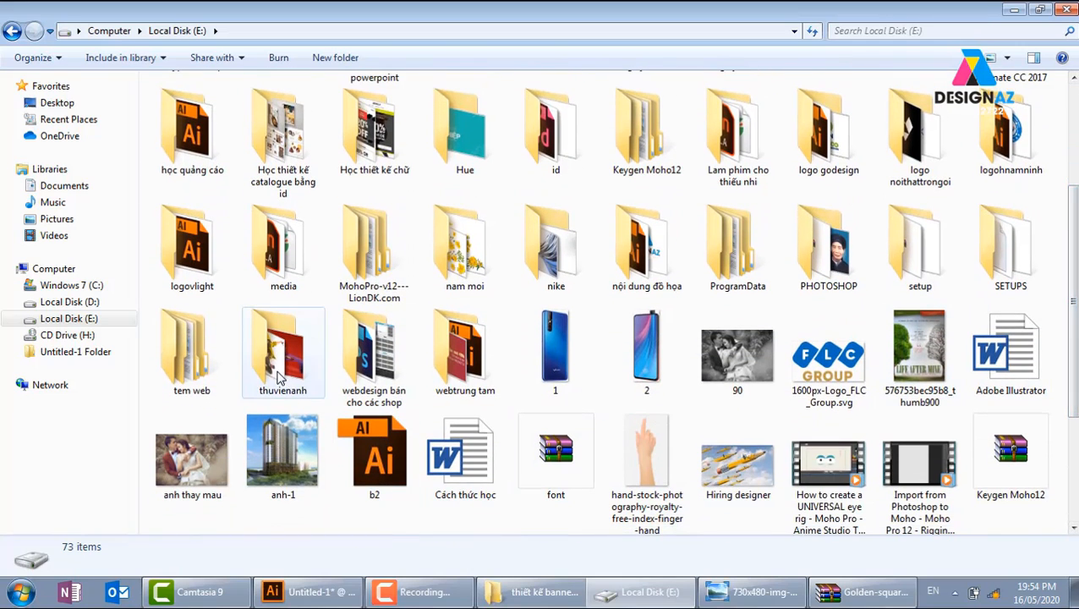
pyautogui.scroll(-1, 1072, 283)
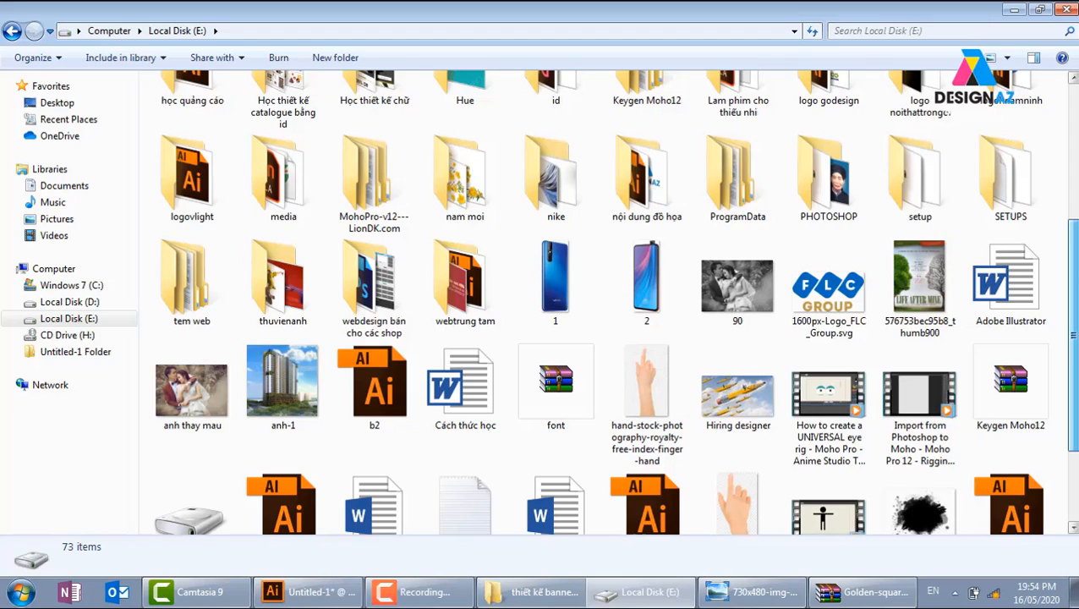
pyautogui.doubleClick(824, 178)
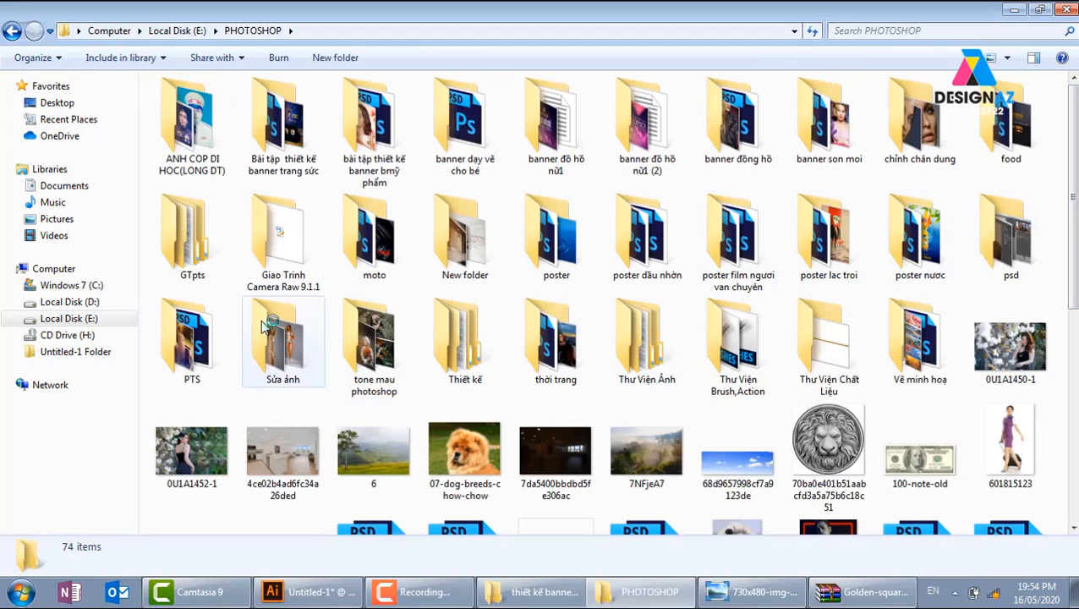
pyautogui.doubleClick(203, 237)
pyautogui.click(213, 106)
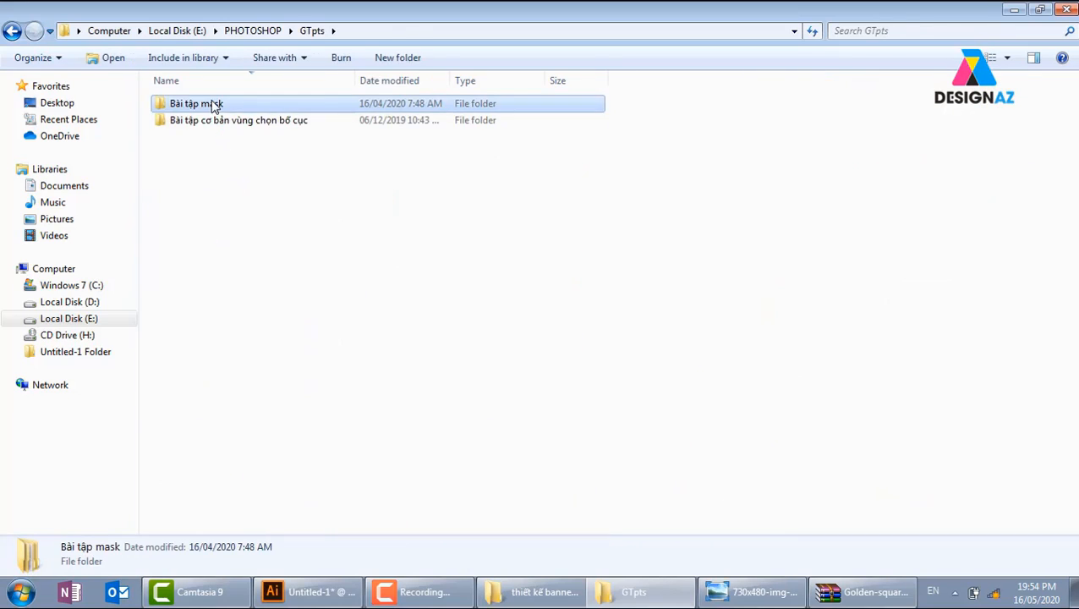
pyautogui.doubleClick(213, 106)
pyautogui.click(375, 136)
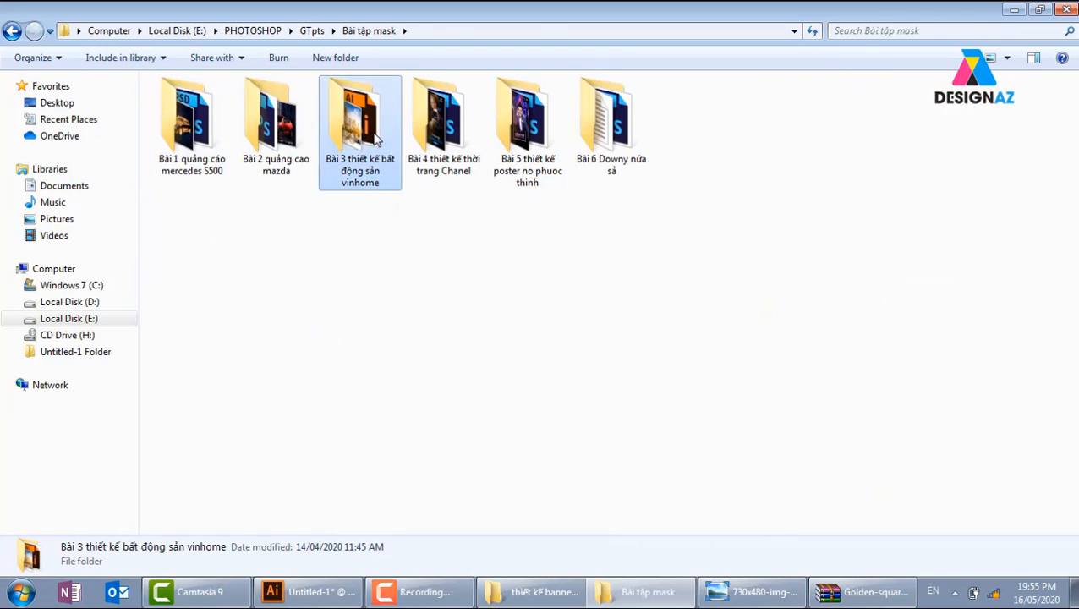
pyautogui.doubleClick(375, 137)
# Compare the lettering in the "thiết kế 3d" and "thiết kế" banner images, closing the viewer after each one
pyautogui.doubleClick(969, 169)
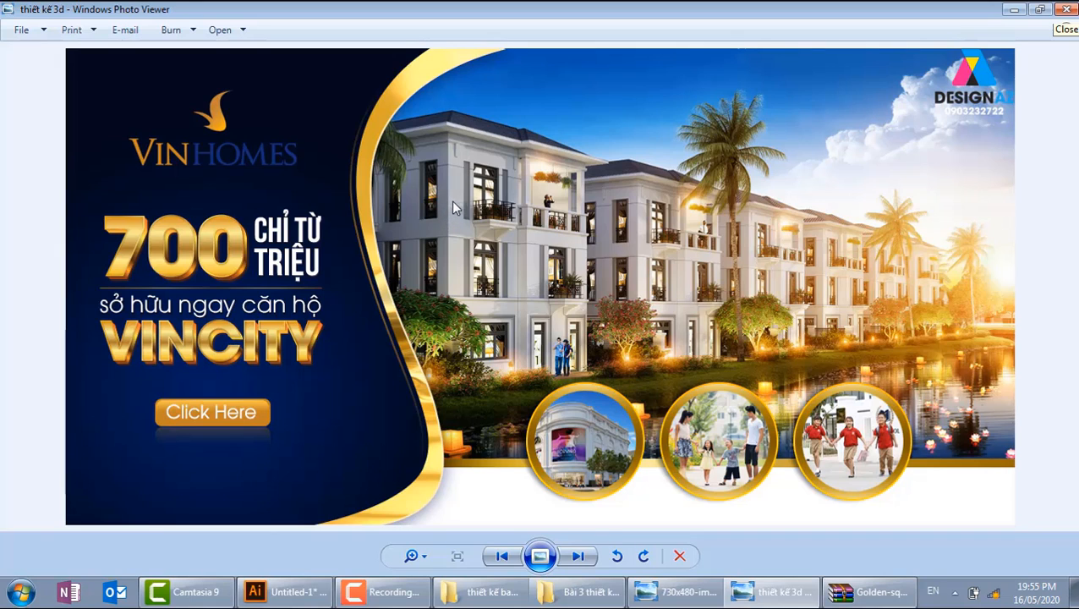
pyautogui.click(1065, 9)
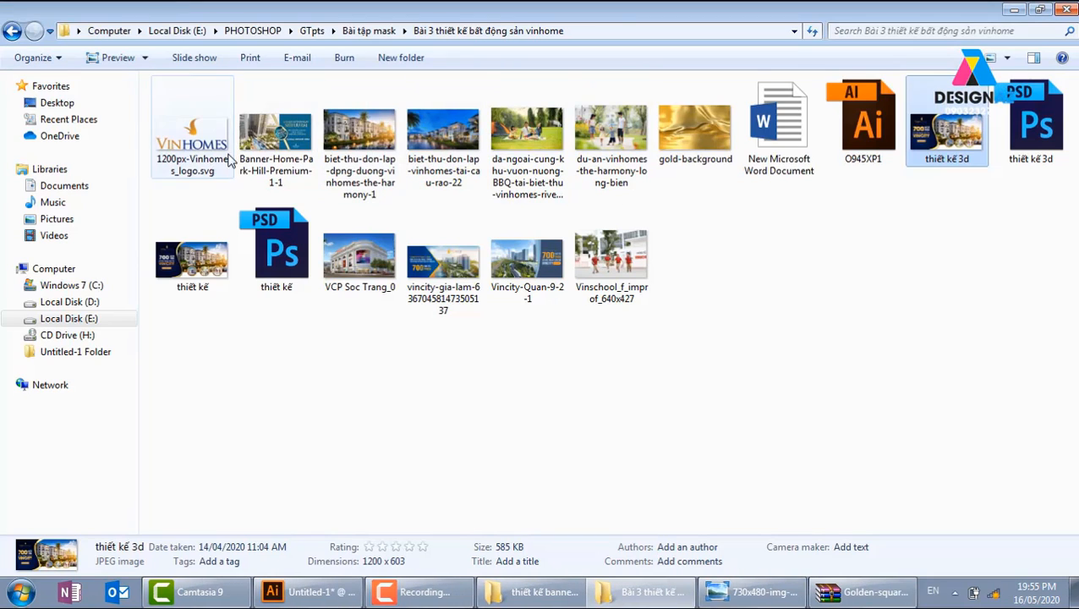
pyautogui.doubleClick(191, 272)
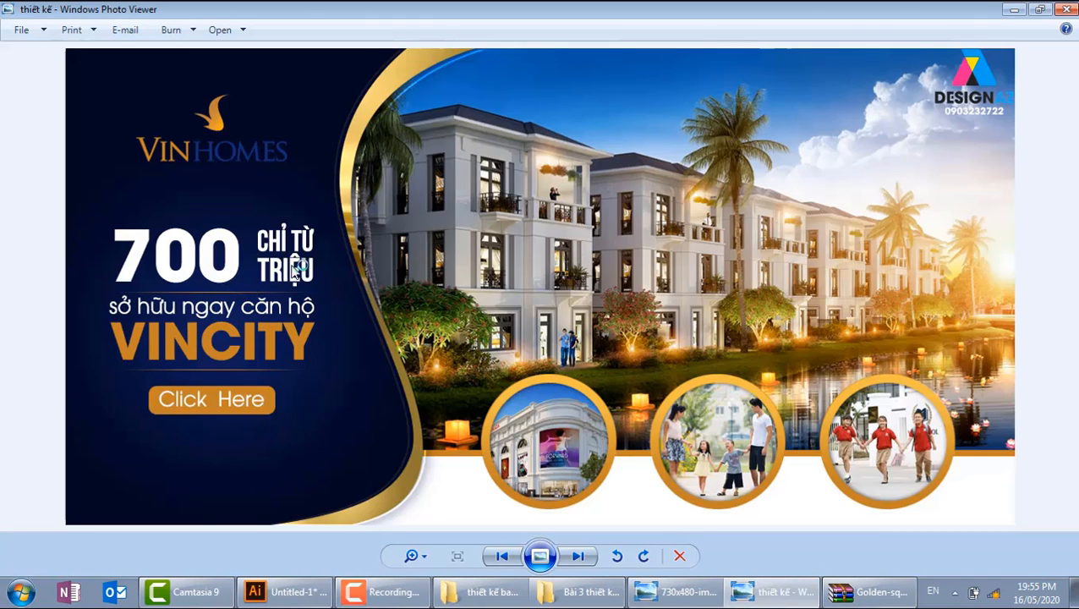
pyautogui.click(1066, 9)
pyautogui.doubleClick(953, 153)
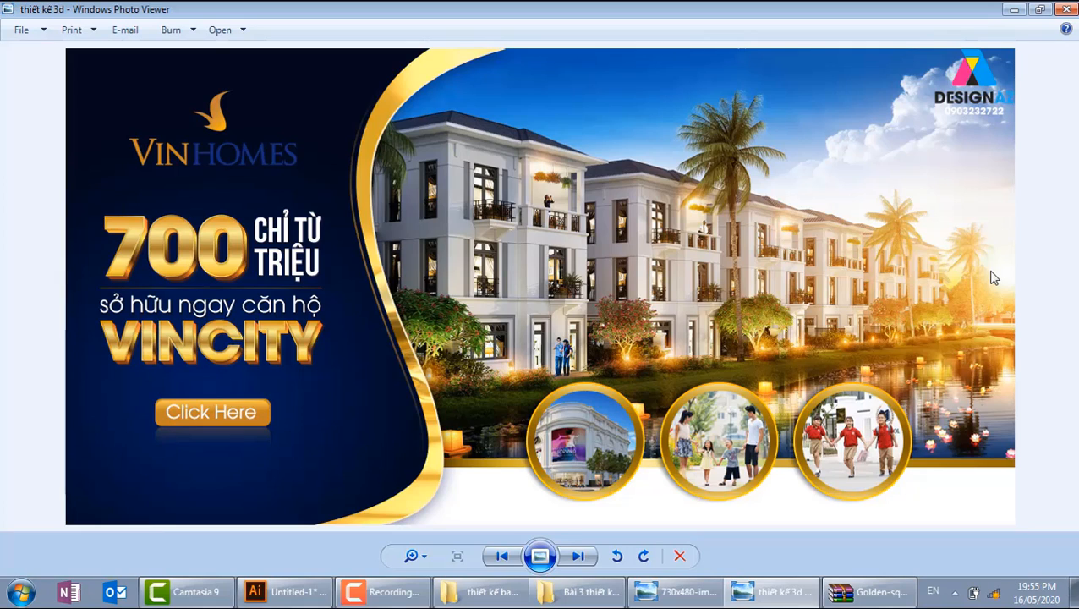
pyautogui.click(1067, 9)
# Switch back to Illustrator, bring the vivo V15Pro banner up close and collapse the graphic styles to see it whole
pyautogui.click(336, 598)
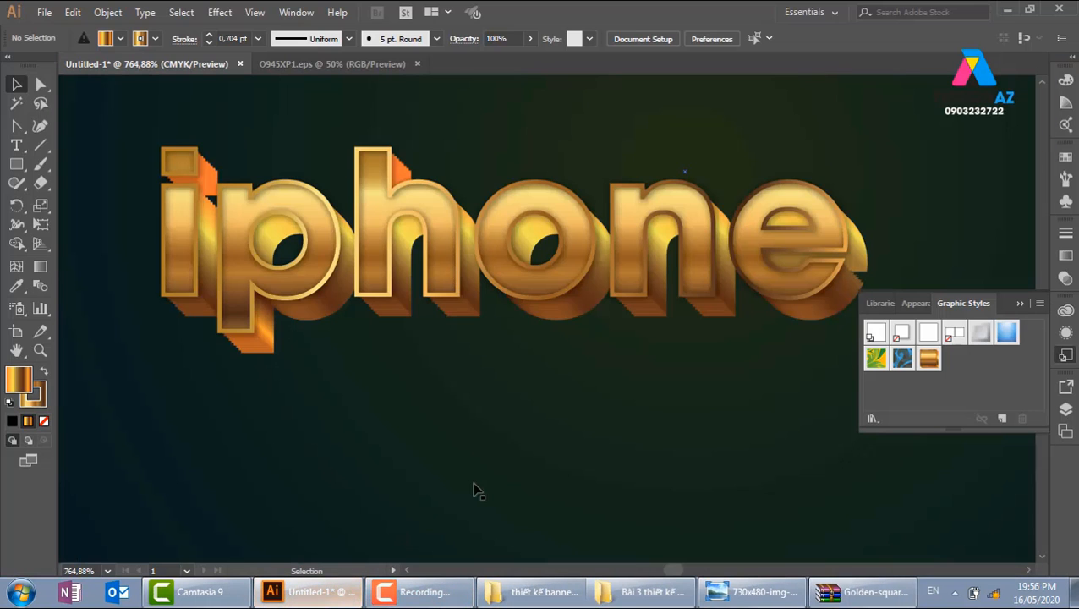
pyautogui.scroll(-1, 510, 438)
pyautogui.scroll(-4, 569, 432)
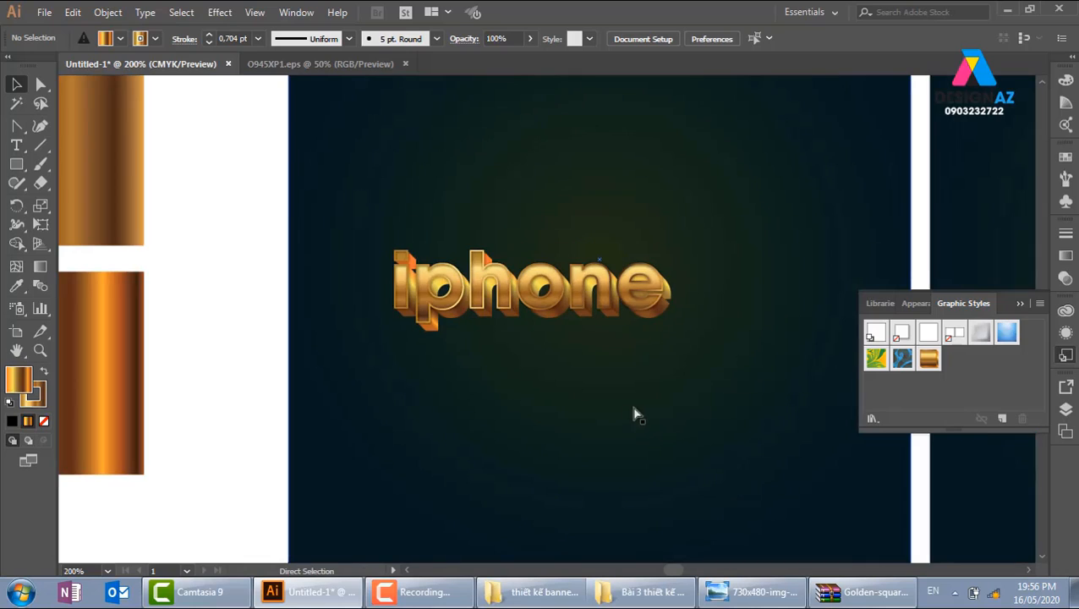
pyautogui.moveTo(740, 383); pyautogui.dragTo(296, 371)
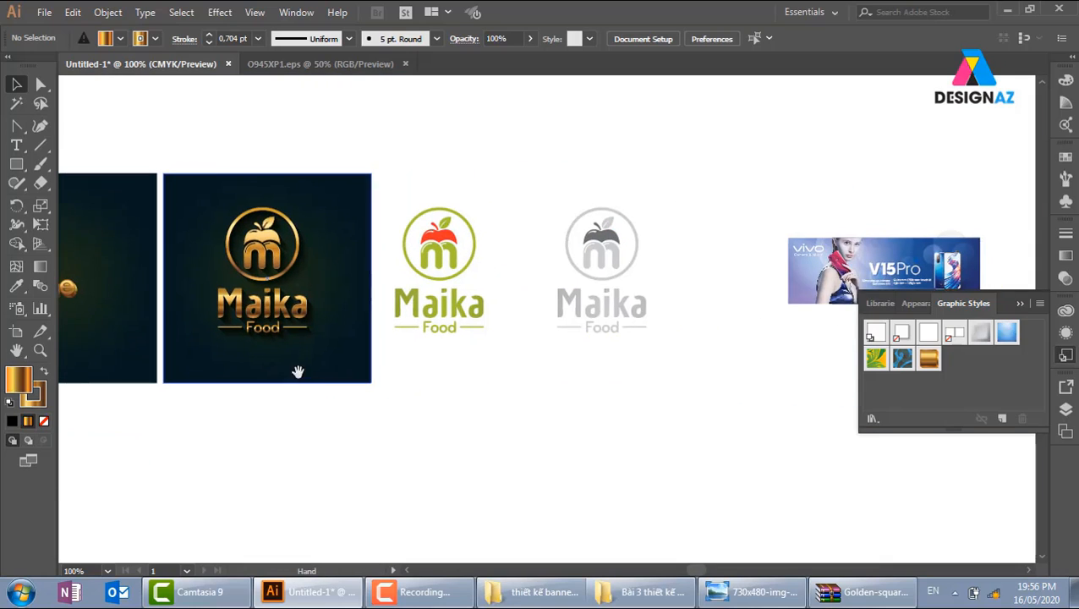
pyautogui.moveTo(569, 355); pyautogui.dragTo(345, 361)
pyautogui.press('z')
pyautogui.moveTo(555, 230)
pyautogui.mouseDown()
pyautogui.moveTo(697, 315)
pyautogui.moveTo(797, 352)
pyautogui.mouseUp()
pyautogui.click(1020, 304)
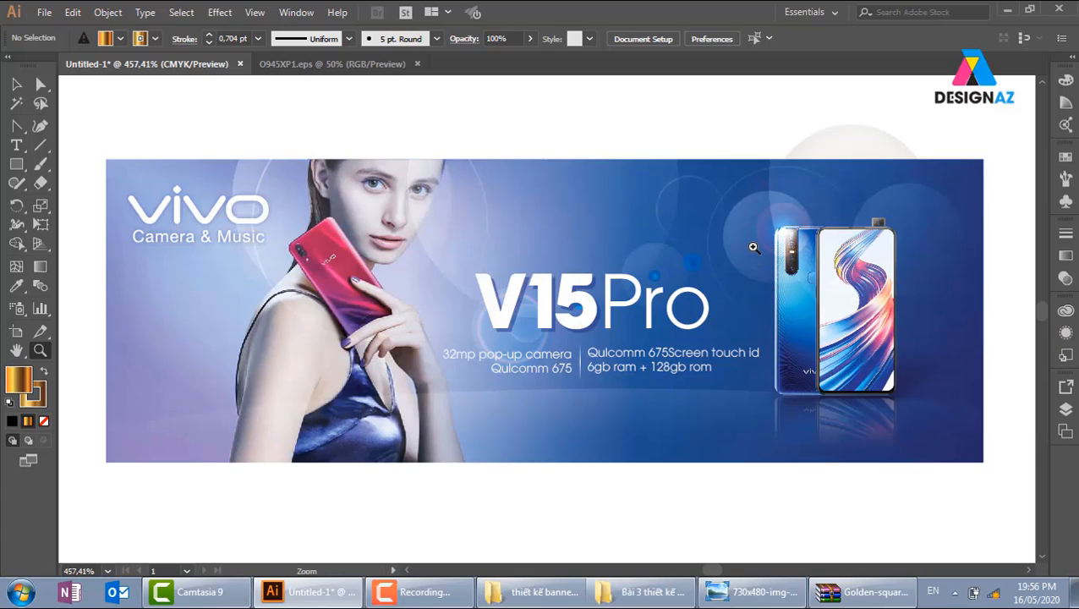
# Examine the gold, green and grey versions of the Maika Food logo
pyautogui.moveTo(197, 330); pyautogui.dragTo(849, 339)
pyautogui.moveTo(550, 334); pyautogui.dragTo(850, 340)
pyautogui.moveTo(400, 314); pyautogui.dragTo(592, 301)
pyautogui.moveTo(494, 298); pyautogui.dragTo(607, 296)
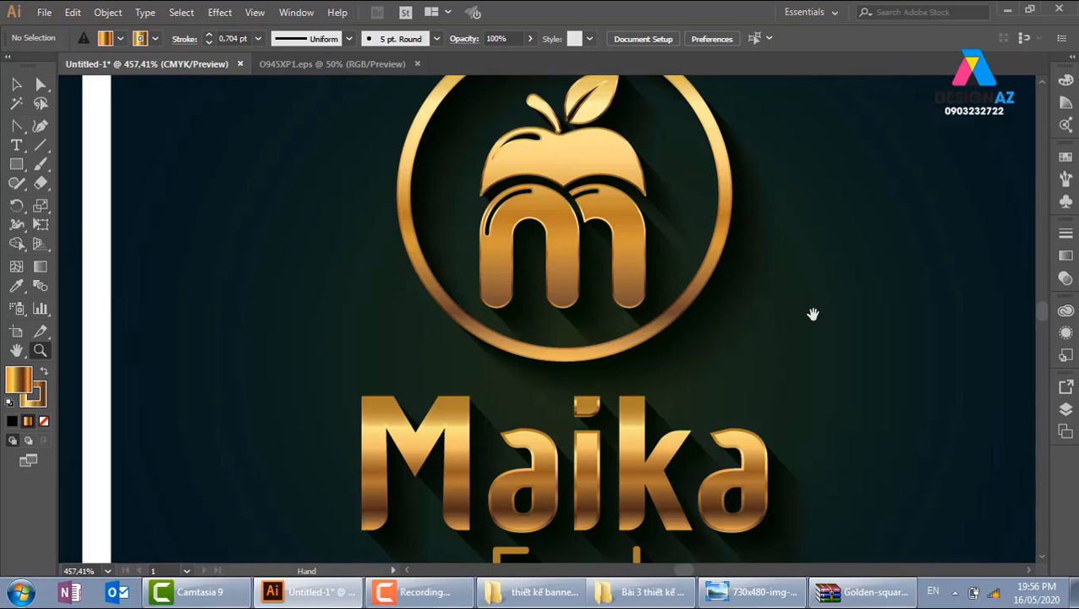
pyautogui.moveTo(316, 313); pyautogui.dragTo(127, 326)
pyautogui.moveTo(791, 324); pyautogui.dragTo(93, 311)
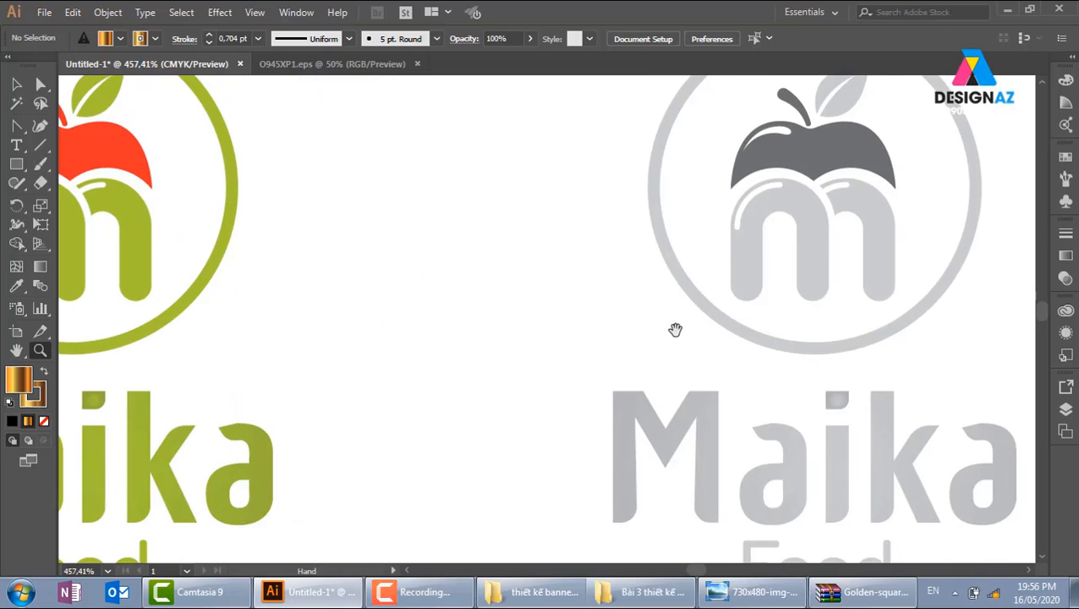
pyautogui.moveTo(674, 328); pyautogui.dragTo(433, 360)
pyautogui.hotkey('ctrl', '-')
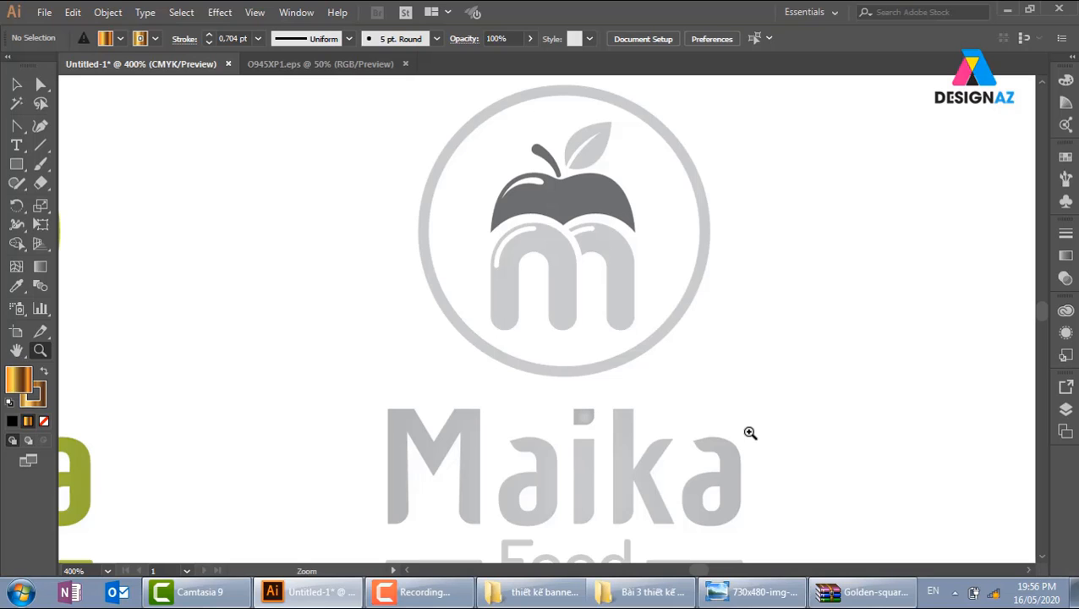
pyautogui.click(16, 85)
pyautogui.hotkey('ctrl', '-')
pyautogui.hotkey('ctrl', '-')
pyautogui.hotkey('ctrl', '-')
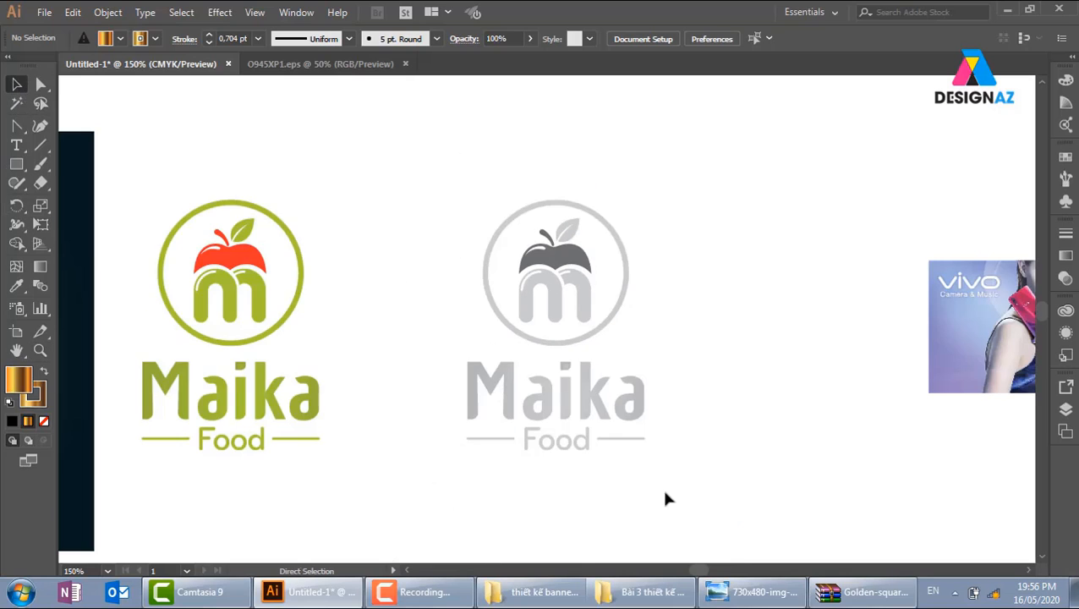